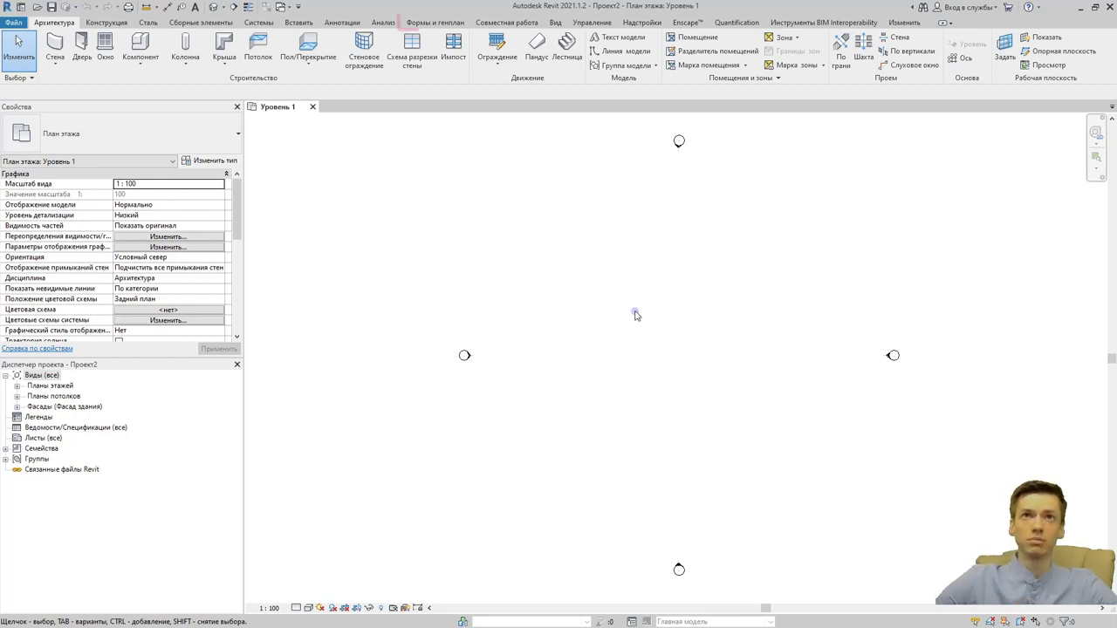
# Start a toposurface, dismiss the visibility warning, and switch to the Площадка site plan.
pyautogui.click(417, 24)
pyautogui.click(394, 44)
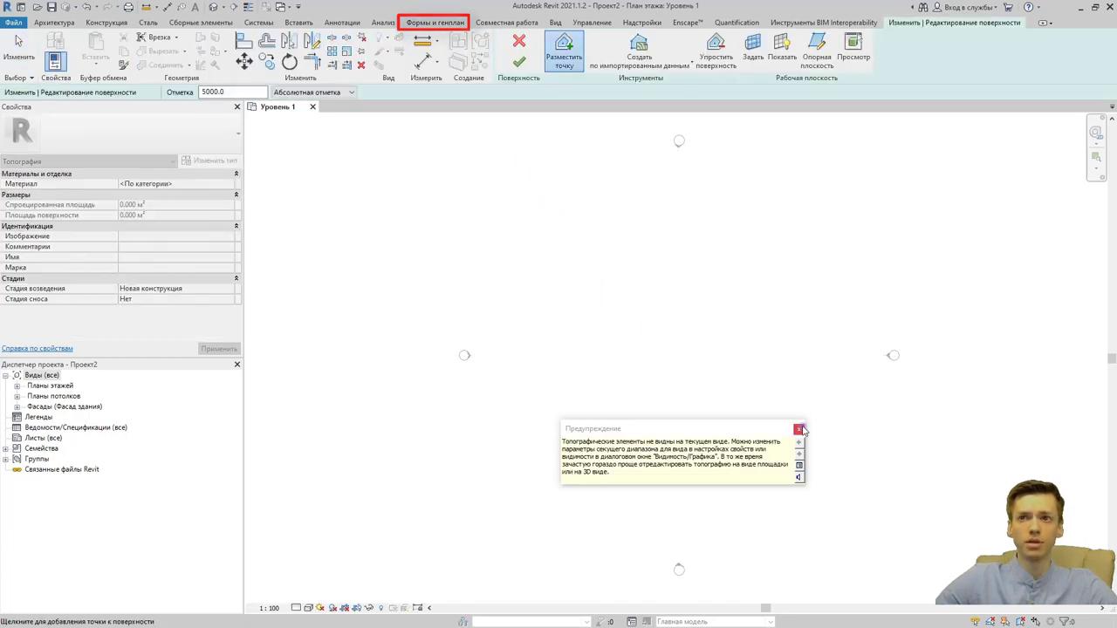
pyautogui.click(799, 428)
pyautogui.click(528, 59)
pyautogui.click(602, 193)
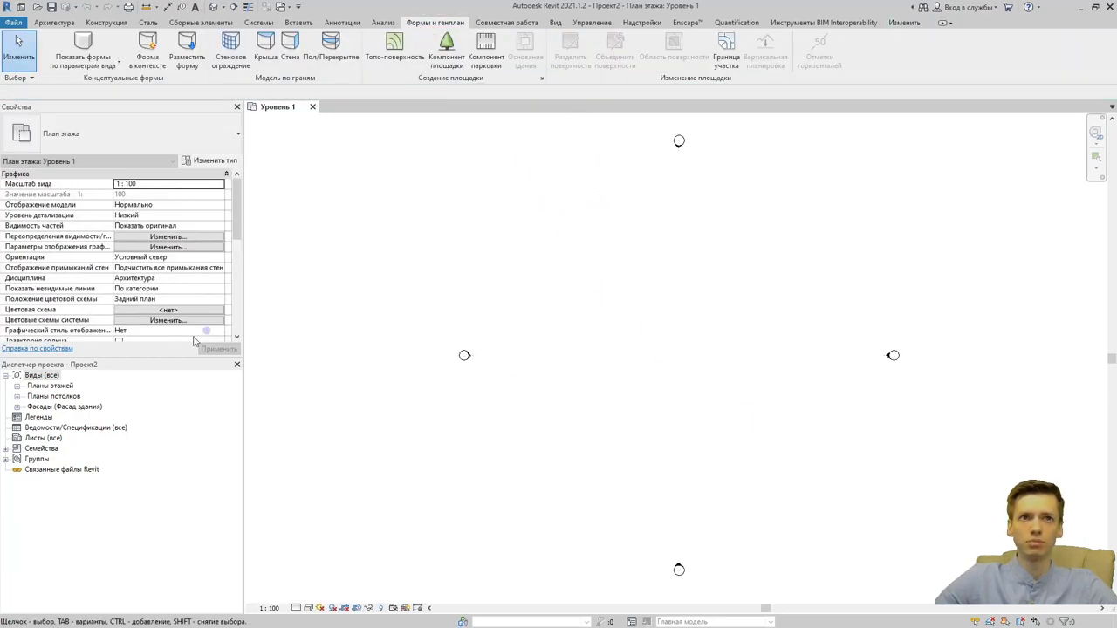
pyautogui.click(17, 387)
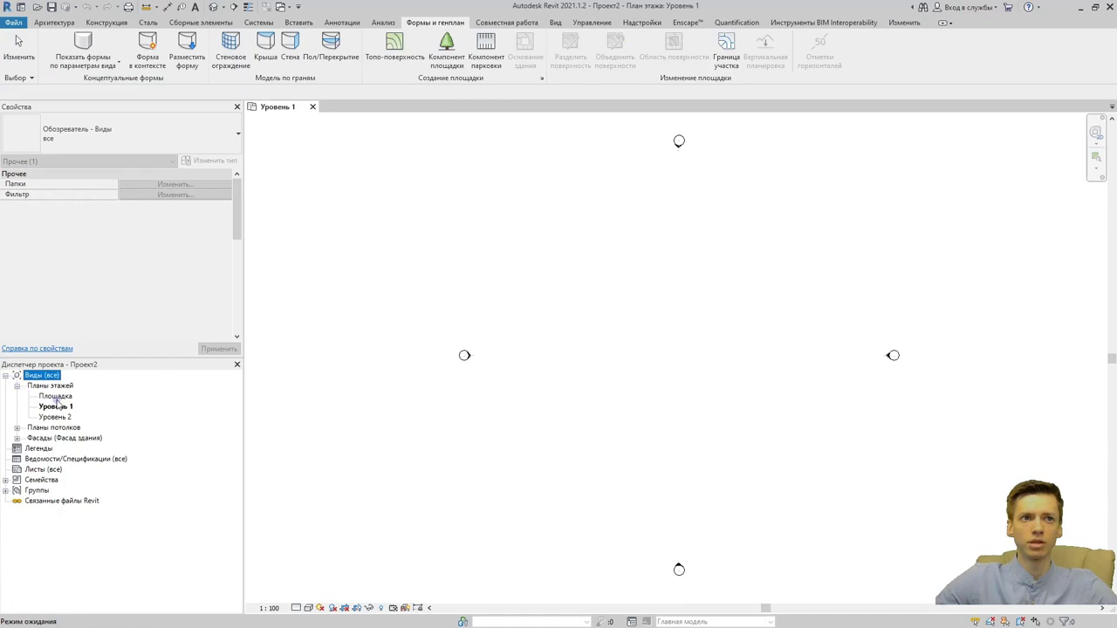
pyautogui.doubleClick(55, 397)
# Place four corner topography points at elevation 0 to outline a quadrilateral surface.
pyautogui.click(405, 68)
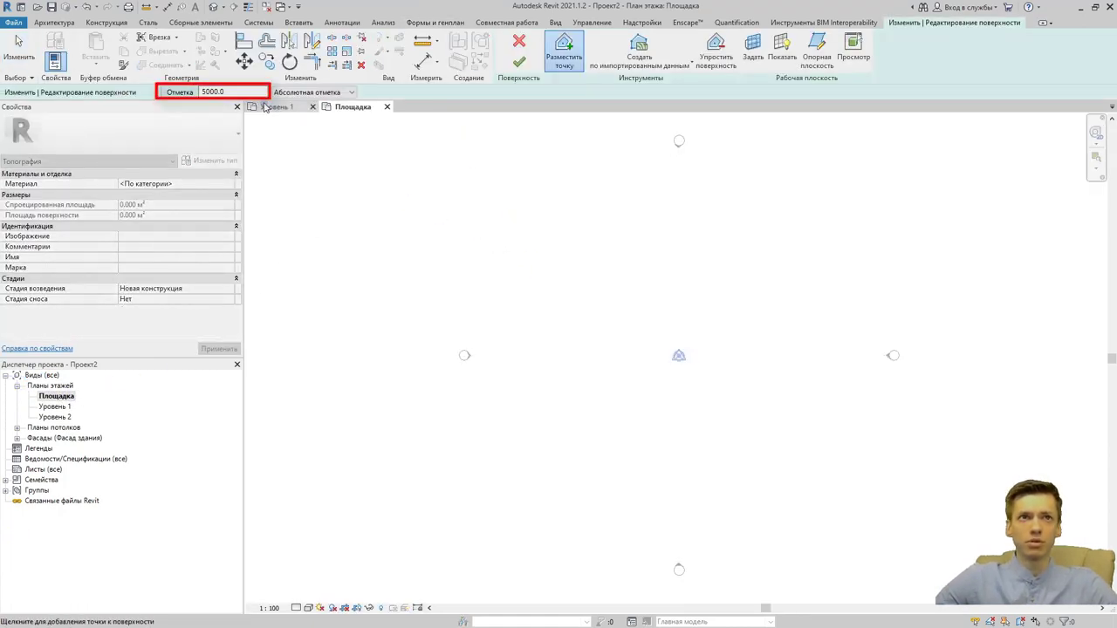
pyautogui.doubleClick(214, 91)
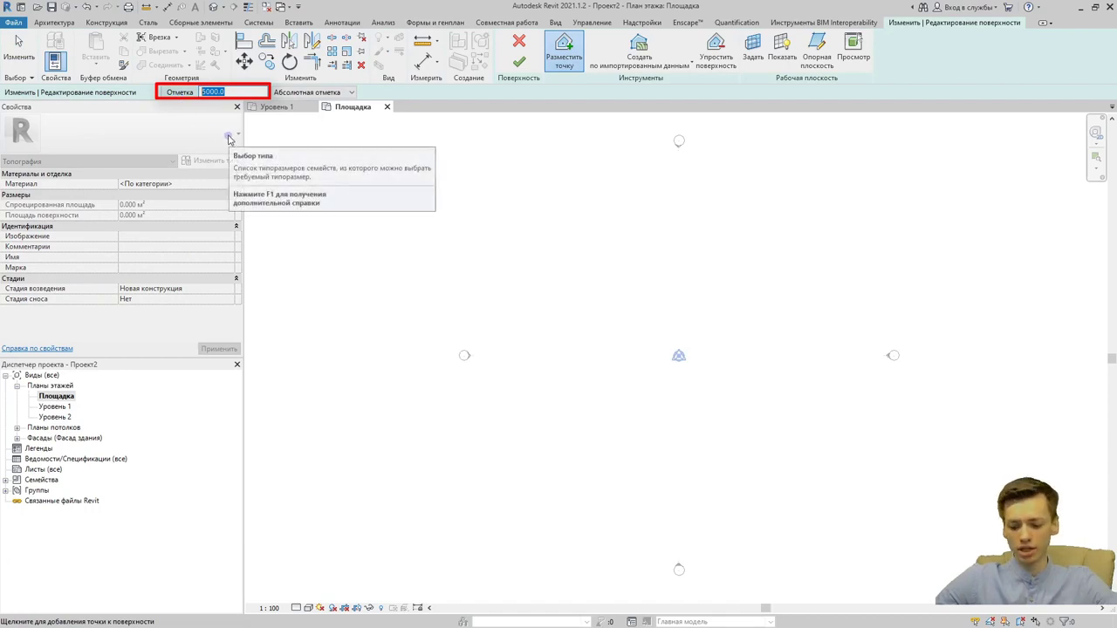
pyautogui.press('BackSpace')
pyautogui.click(459, 240)
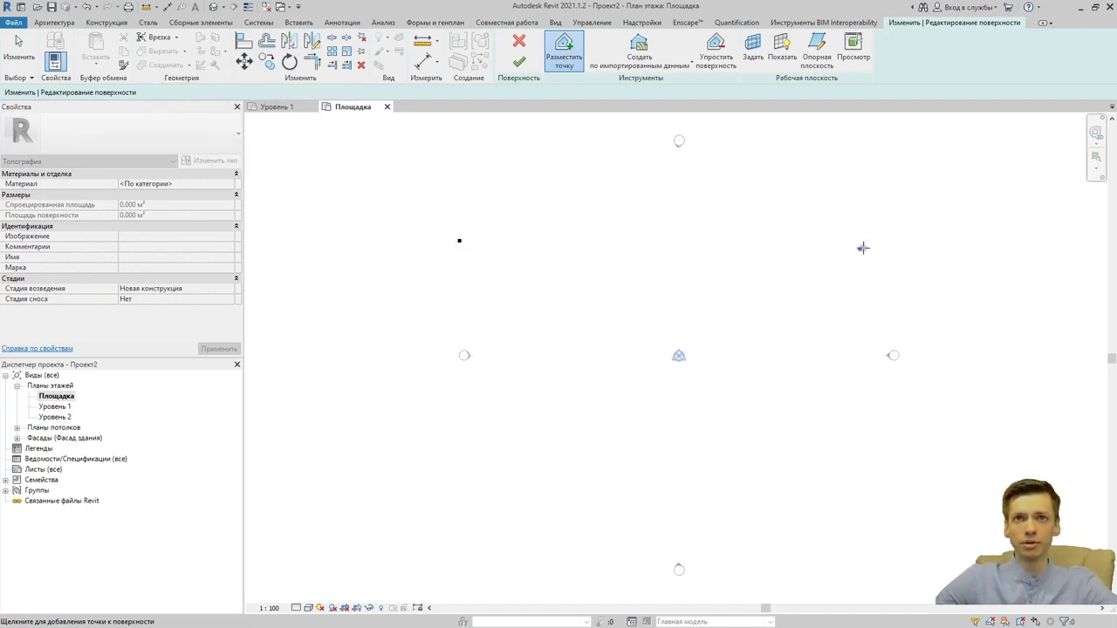
pyautogui.click(884, 244)
pyautogui.click(891, 547)
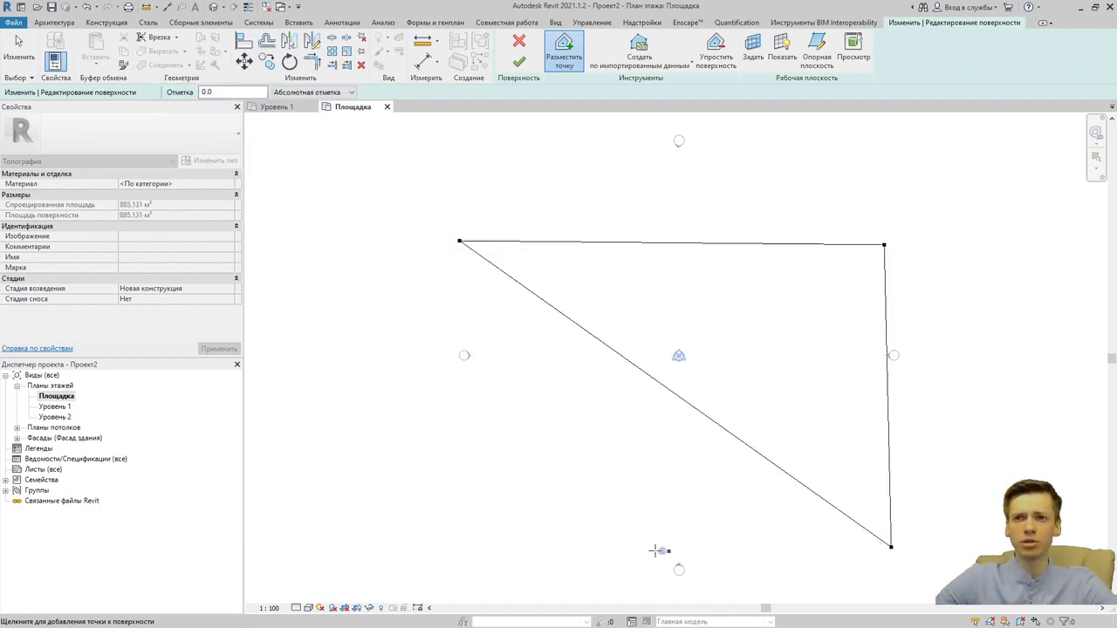
pyautogui.click(435, 544)
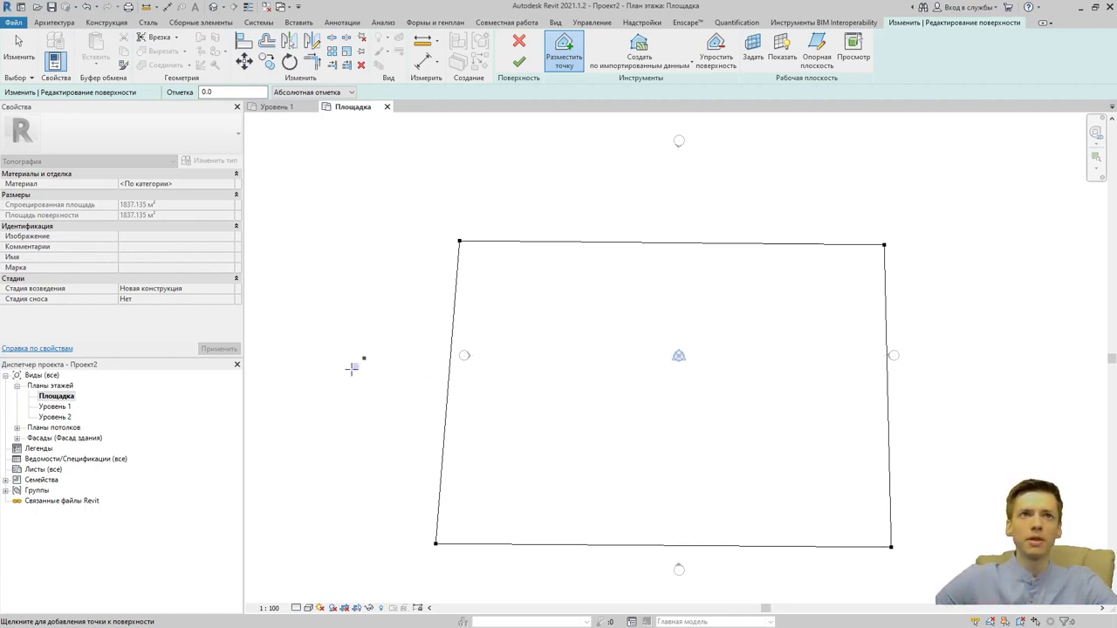
# Show the default 3D view at Fine detail in Realistic style and finish the toposurface.
pyautogui.click(223, 12)
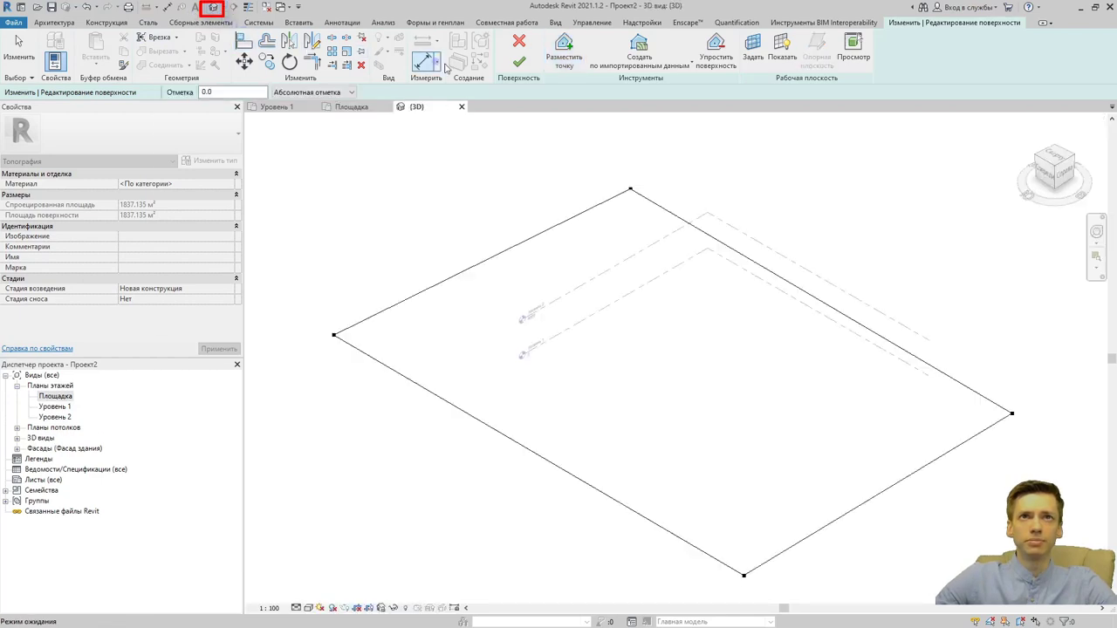
pyautogui.click(297, 608)
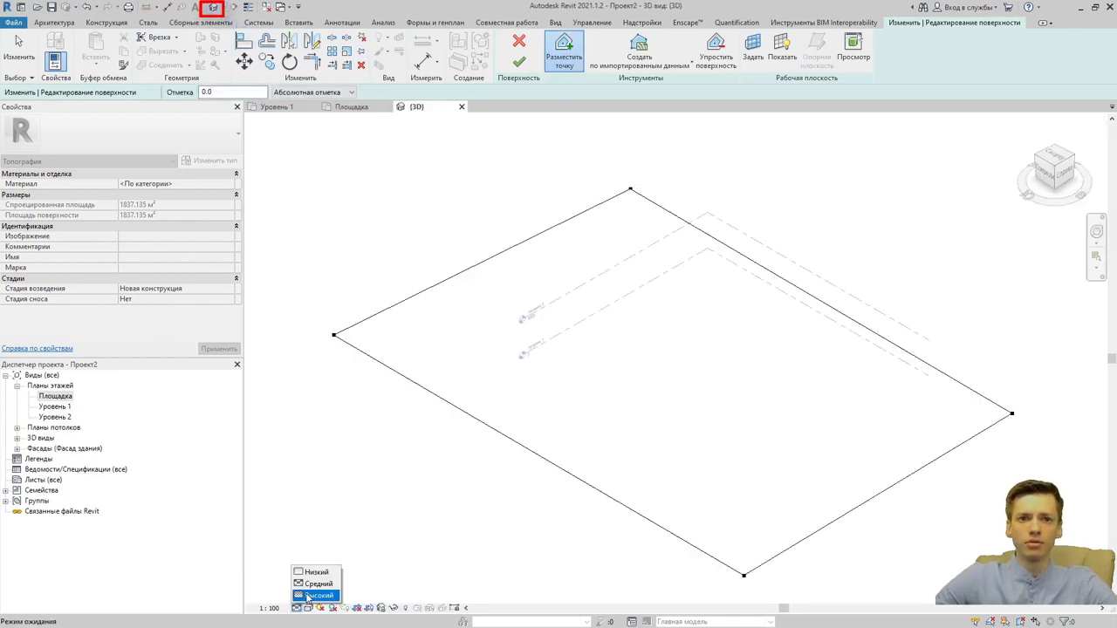
pyautogui.click(308, 608)
pyautogui.click(323, 596)
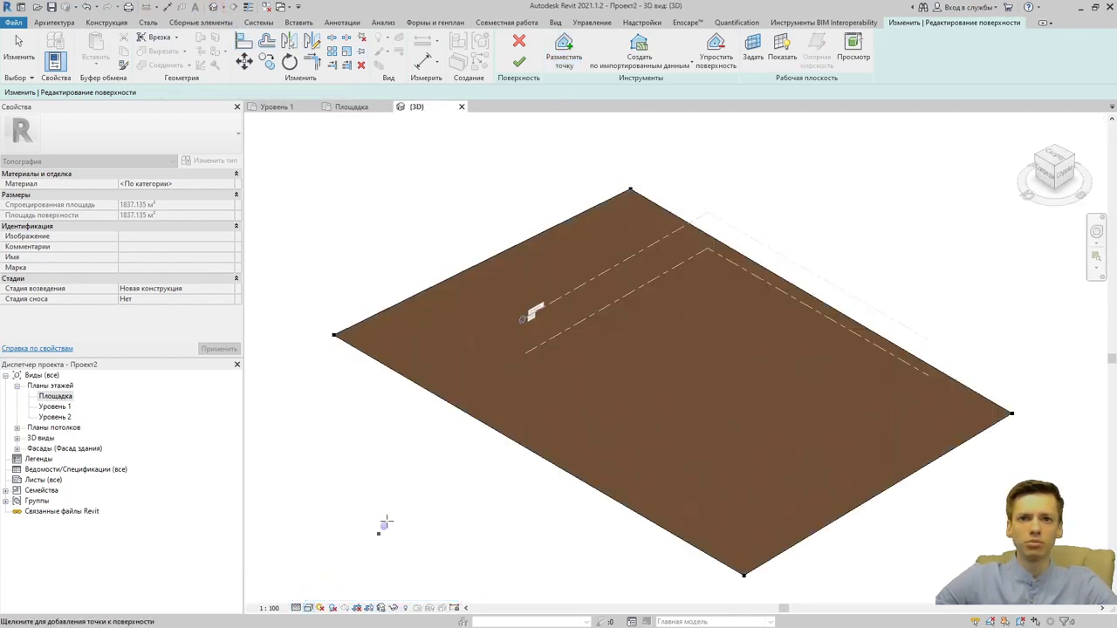
pyautogui.click(520, 61)
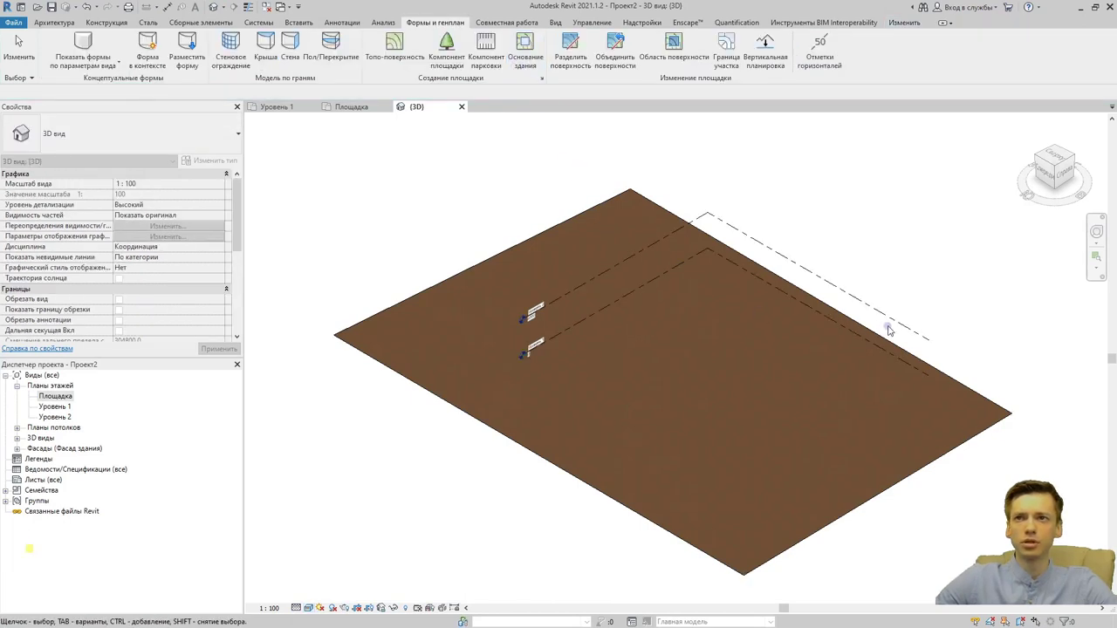
# Hide both level planes in the 3D view, then orbit and select the toposurface.
pyautogui.scroll(2, 888, 330)
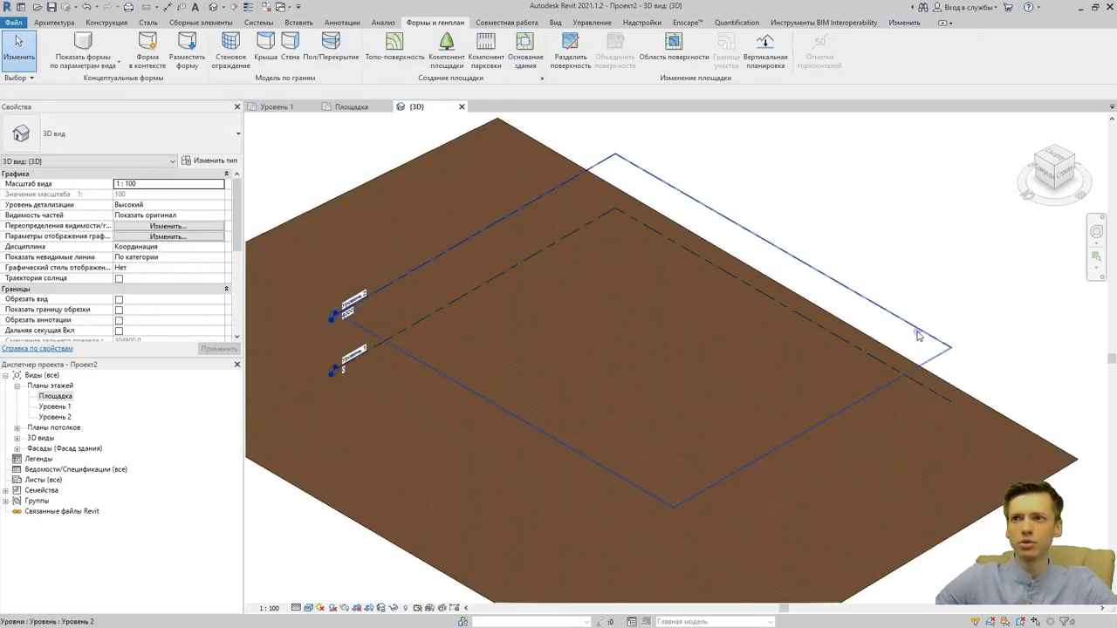
pyautogui.click(919, 337)
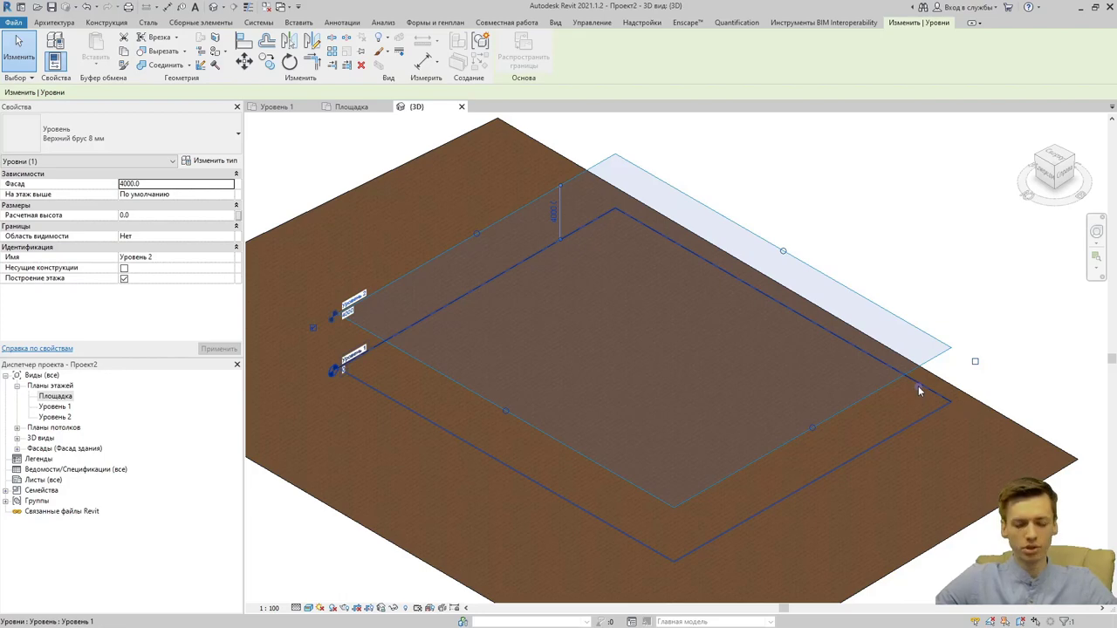
pyautogui.keyDown('ctrl'); pyautogui.click(919, 387); pyautogui.keyUp('ctrl')
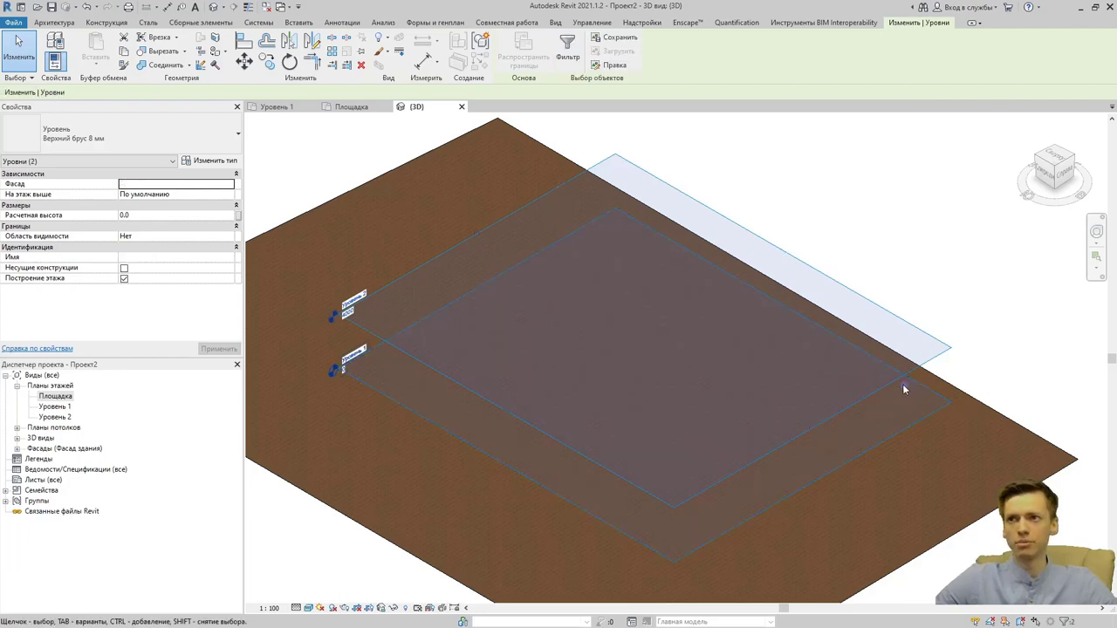
pyautogui.click(393, 43)
pyautogui.click(419, 53)
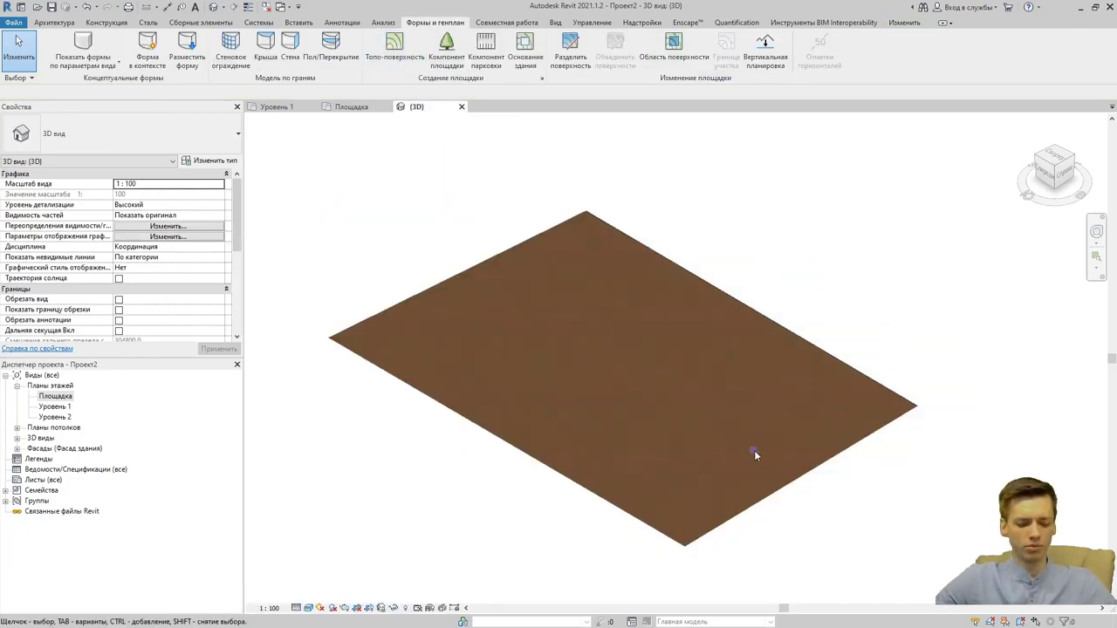
pyautogui.moveTo(756, 454)
pyautogui.keyDown('shift'); pyautogui.mouseDown(button='middle')
pyautogui.moveTo(671, 479)
pyautogui.moveTo(511, 392)
pyautogui.moveTo(603, 376)
pyautogui.moveTo(628, 390)
pyautogui.mouseUp(button='middle'); pyautogui.keyUp('shift')
pyautogui.click(643, 476)
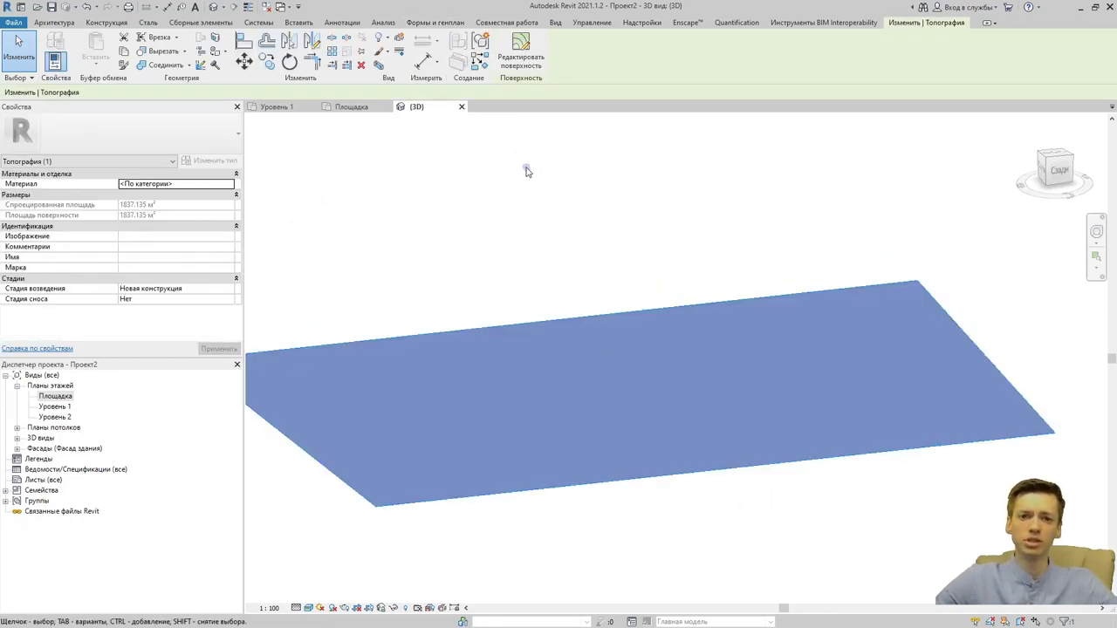
# Edit the toposurface and place a central point at elevation 5000.
pyautogui.click(521, 54)
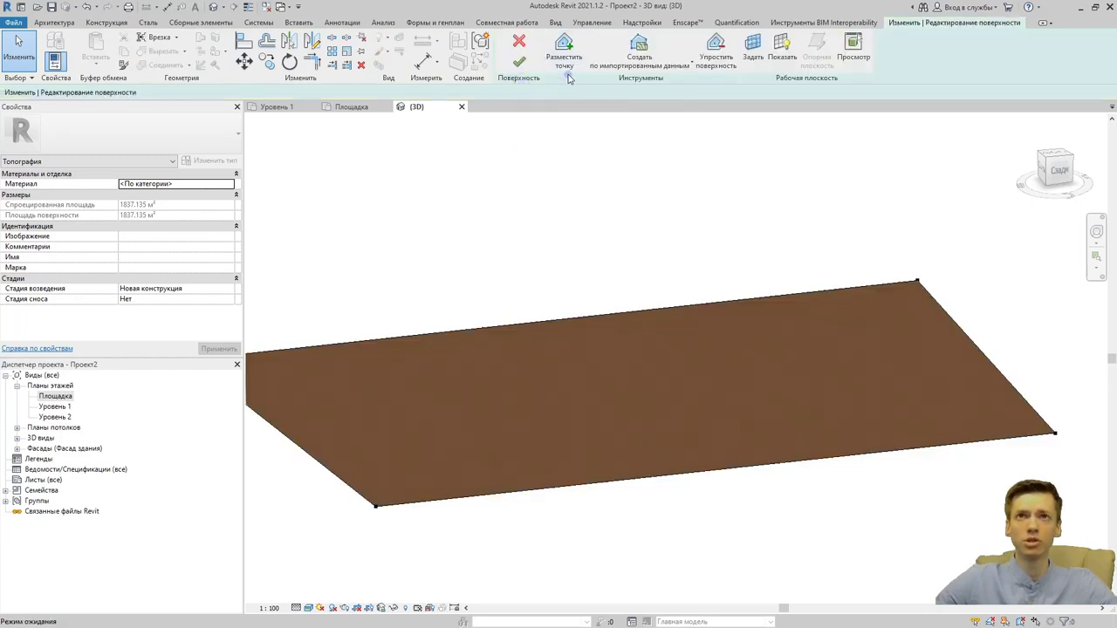
pyautogui.click(564, 53)
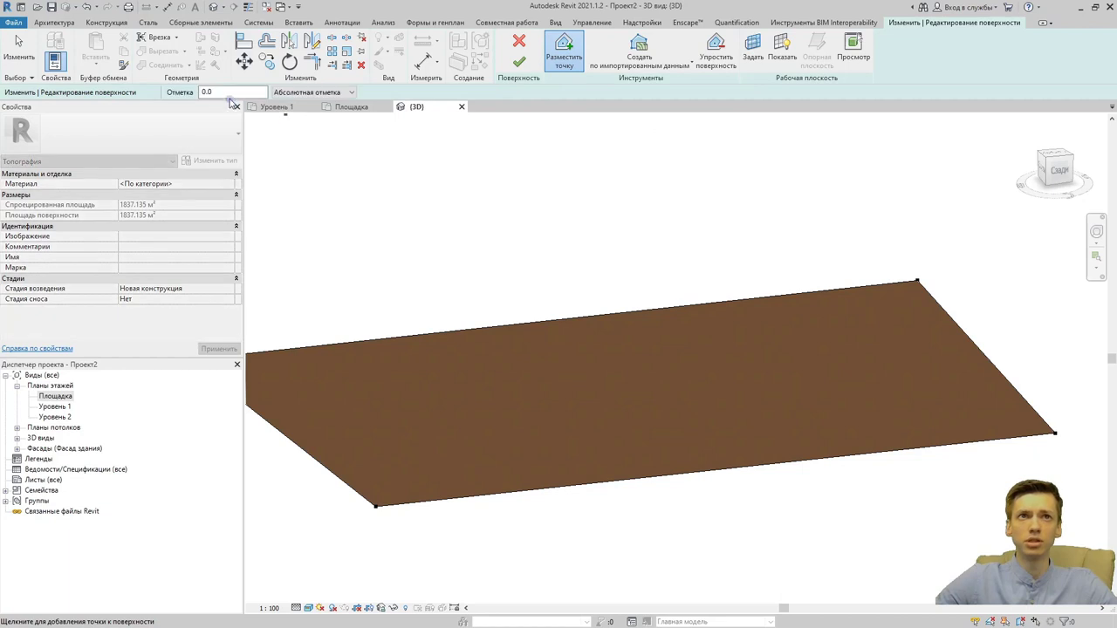
pyautogui.click(213, 91)
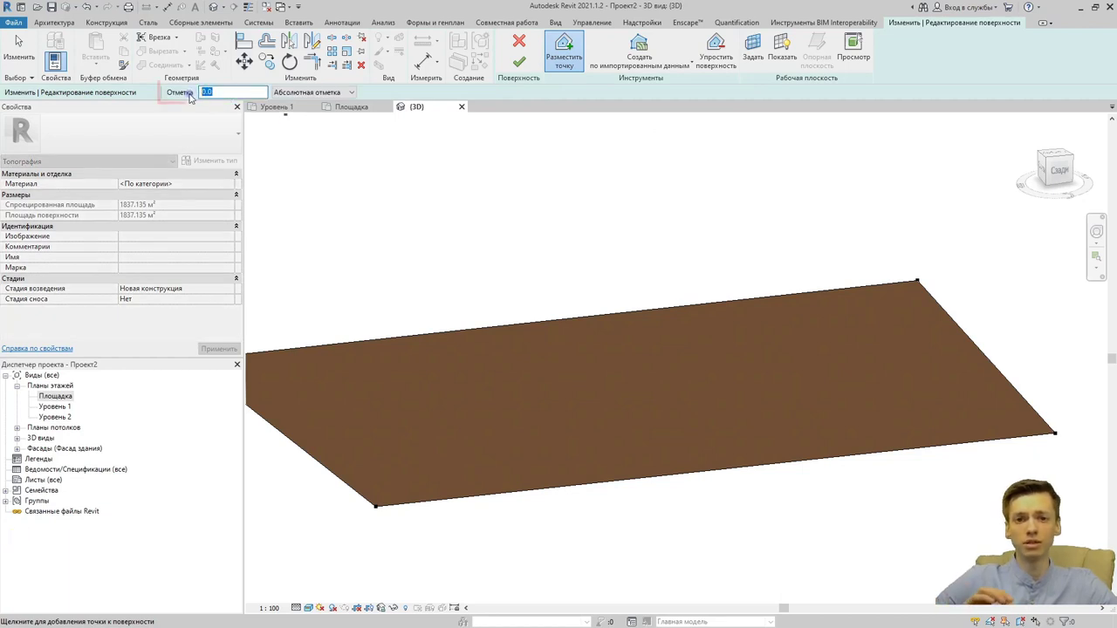
pyautogui.write('5')
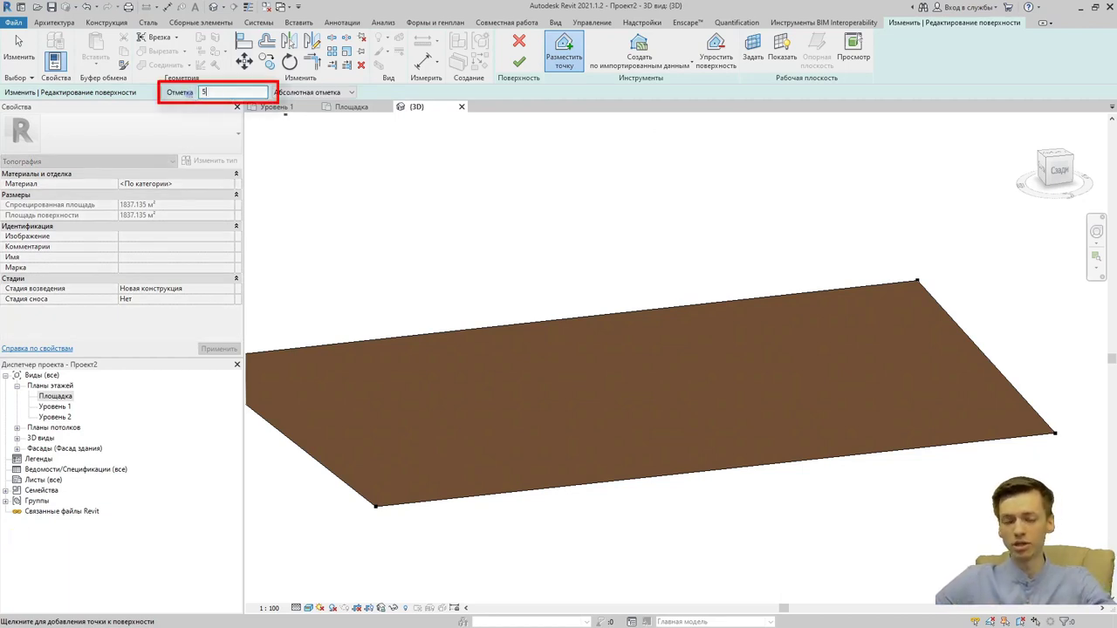
pyautogui.write('000')
pyautogui.press('Return')
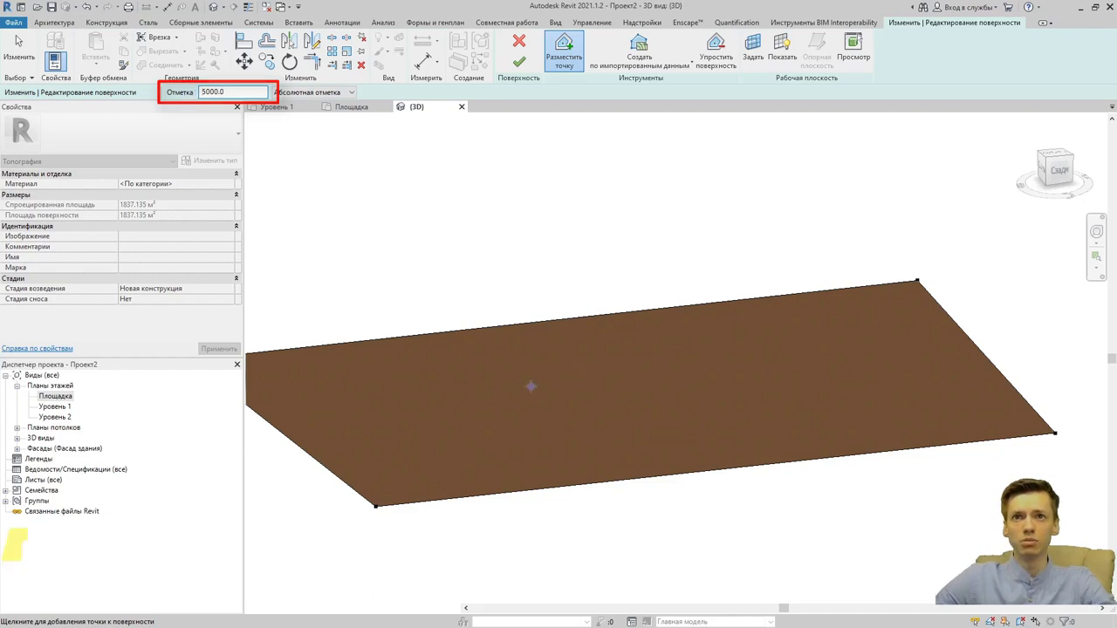
pyautogui.click(531, 385)
# Add another point at elevation 8000 and orbit to view the raised surface.
pyautogui.click(237, 94)
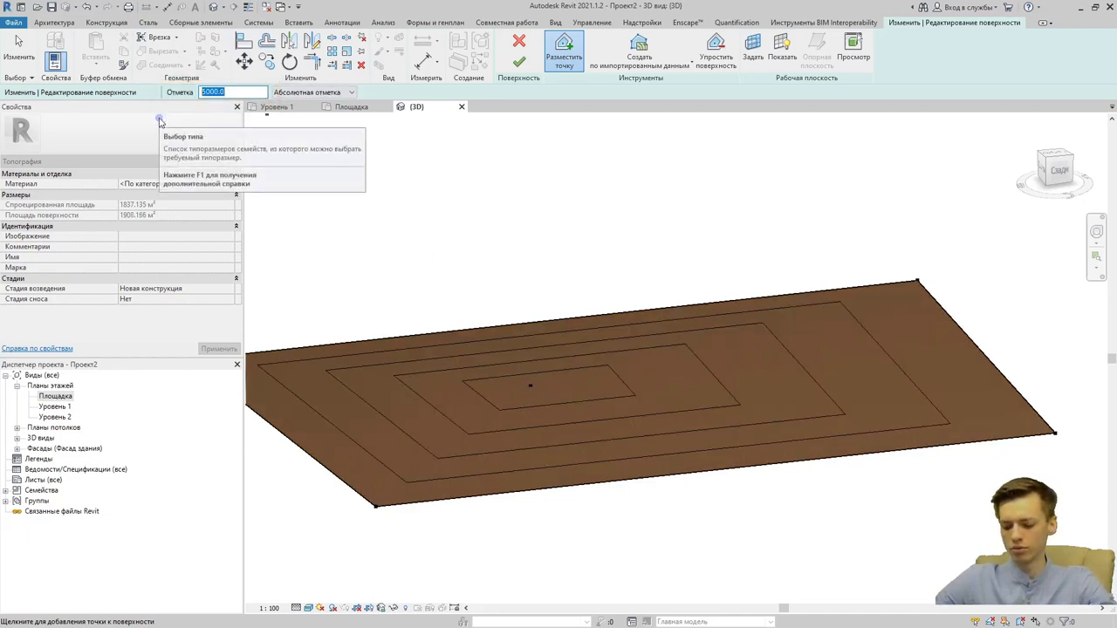
pyautogui.write('8000')
pyautogui.click(798, 358)
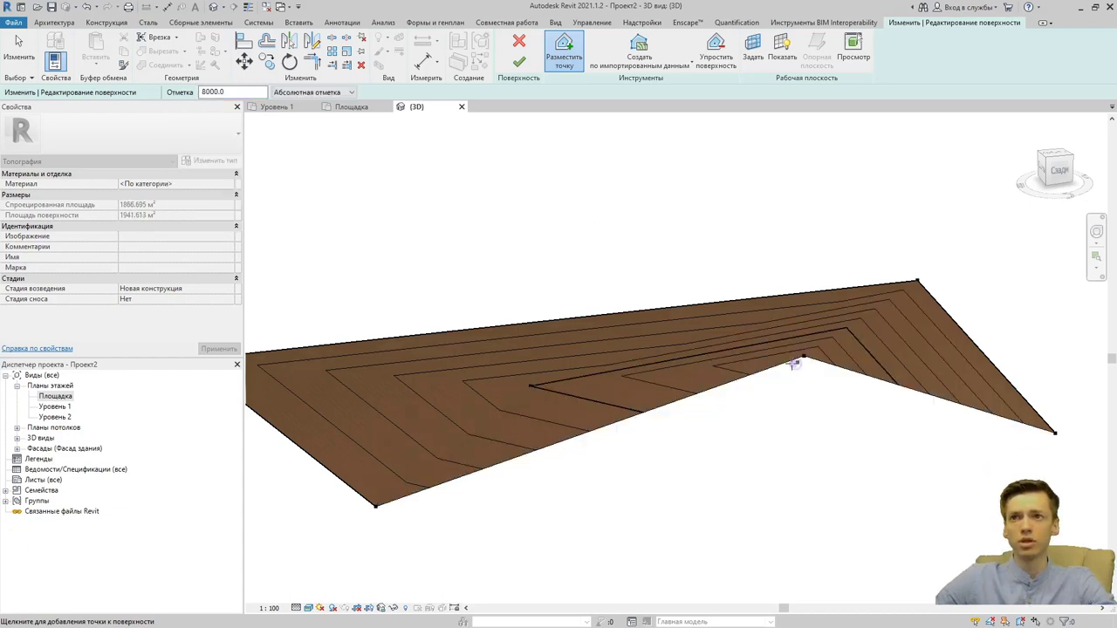
pyautogui.moveTo(671, 384)
pyautogui.keyDown('shift'); pyautogui.mouseDown(button='middle')
pyautogui.moveTo(650, 426)
pyautogui.moveTo(802, 481)
pyautogui.mouseUp(button='middle'); pyautogui.keyUp('shift')
pyautogui.moveTo(641, 437)
pyautogui.keyDown('shift'); pyautogui.mouseDown(button='middle')
pyautogui.moveTo(602, 427)
pyautogui.moveTo(738, 330)
pyautogui.mouseUp(button='middle'); pyautogui.keyUp('shift')
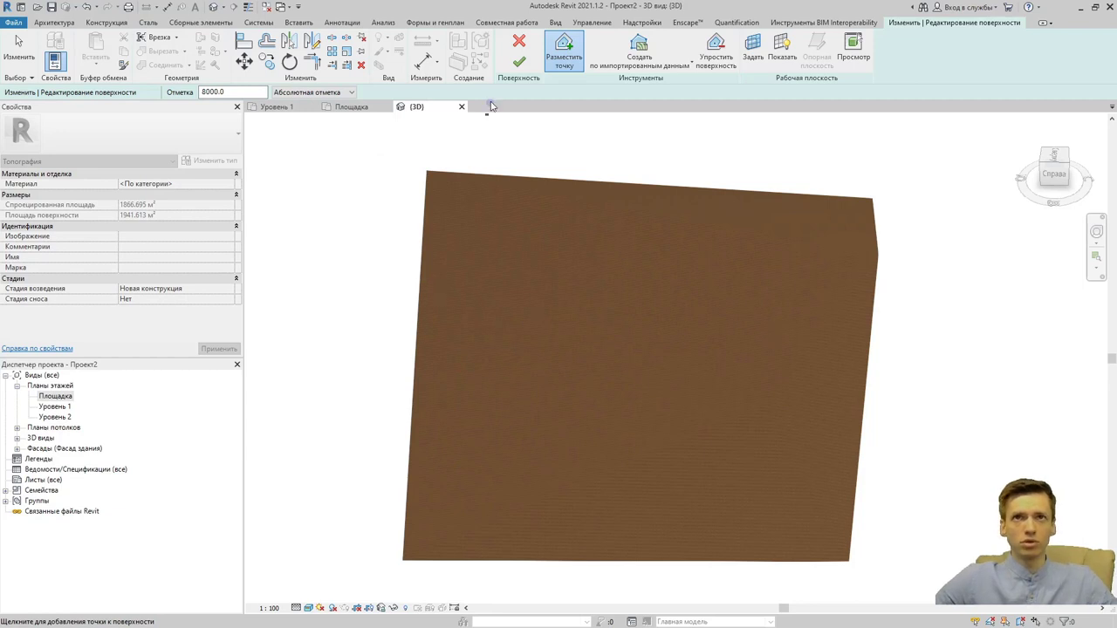
# Finish the surface, enable the 3D section box and cut away the surface's left part.
pyautogui.click(519, 62)
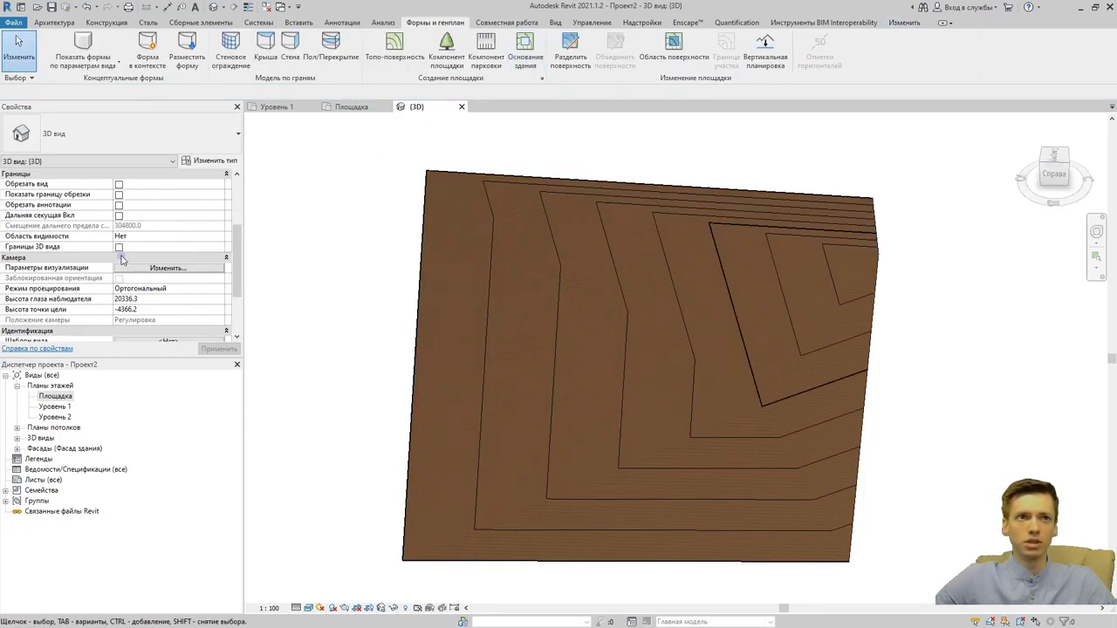
pyautogui.click(119, 247)
pyautogui.click(387, 395)
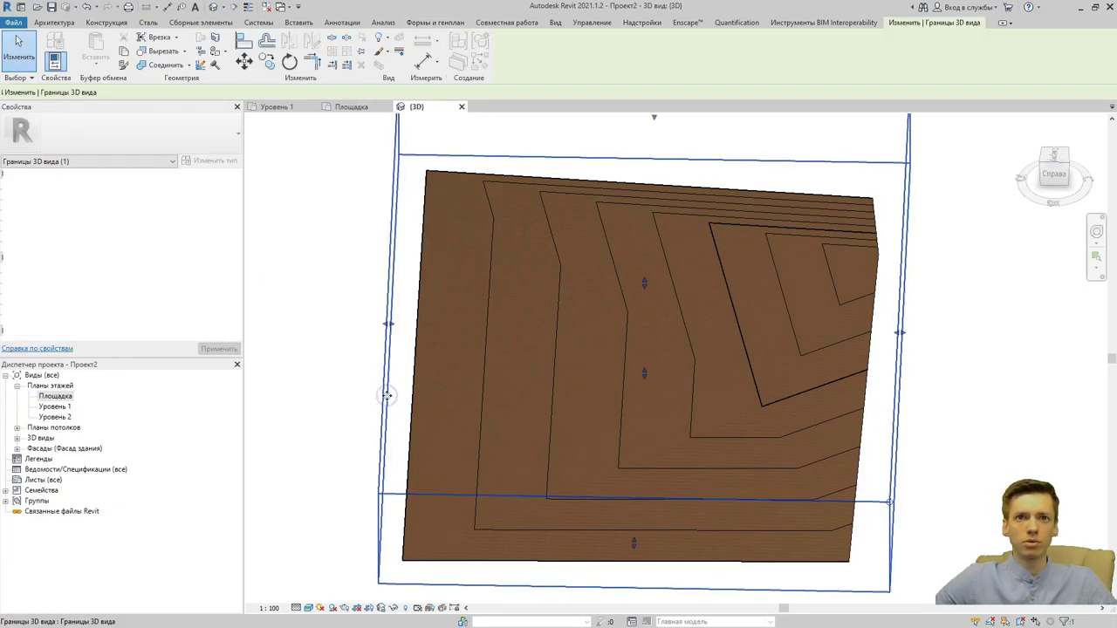
pyautogui.moveTo(388, 323); pyautogui.dragTo(573, 327)
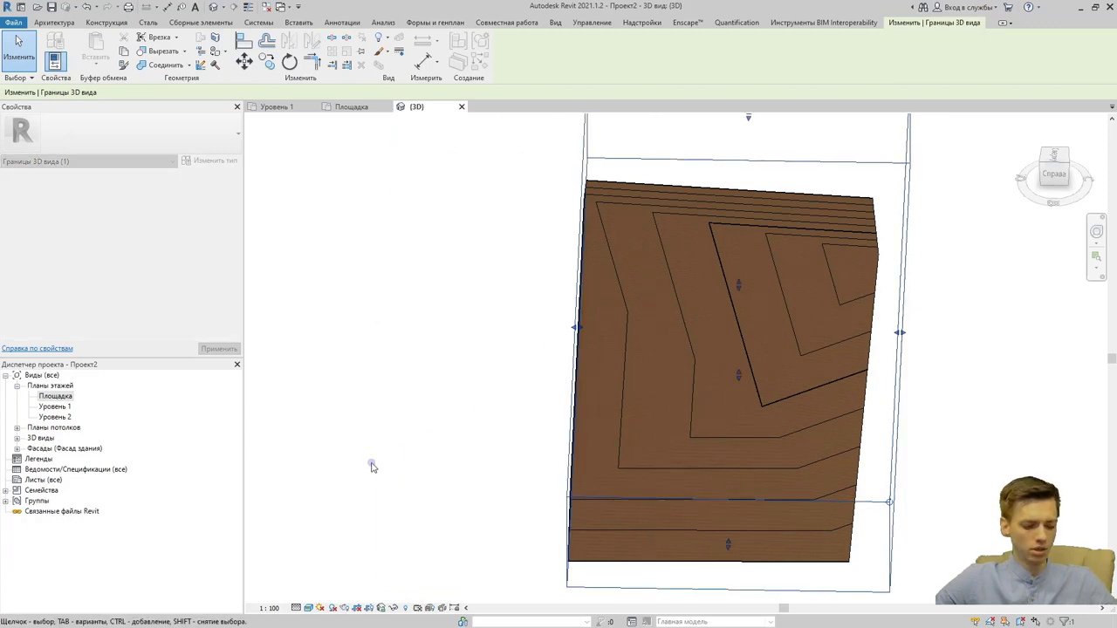
pyautogui.keyDown('shift'); pyautogui.moveTo(371, 466); pyautogui.dragTo(670, 365, button='middle'); pyautogui.keyUp('shift')
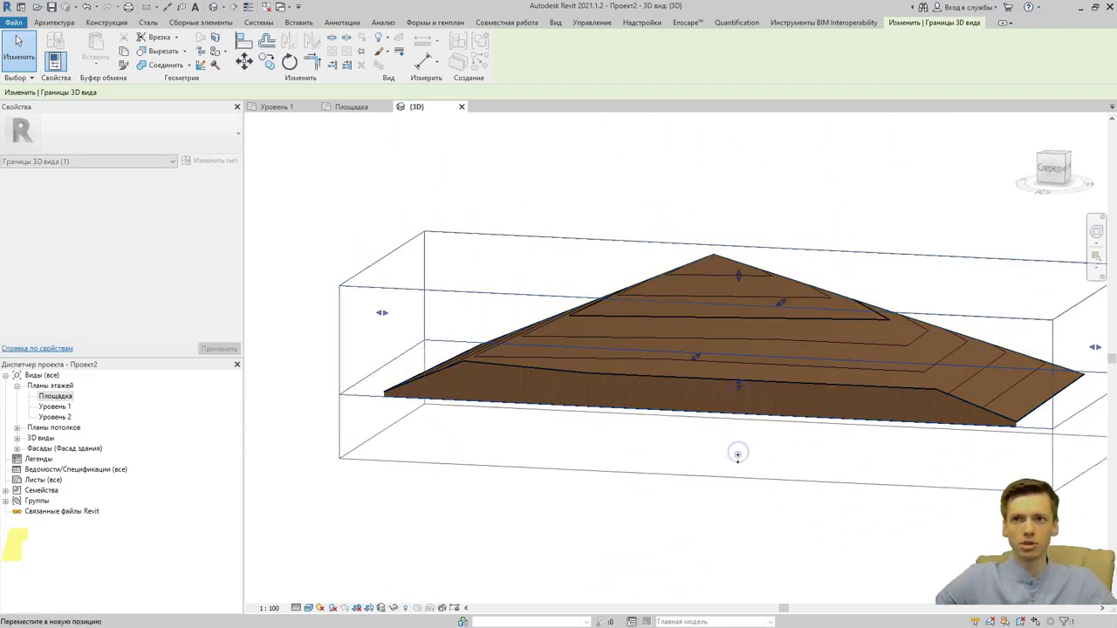
# Drag the section box bottom down to expose the earth cut and zoom to inspect it.
pyautogui.moveTo(737, 455); pyautogui.dragTo(678, 491)
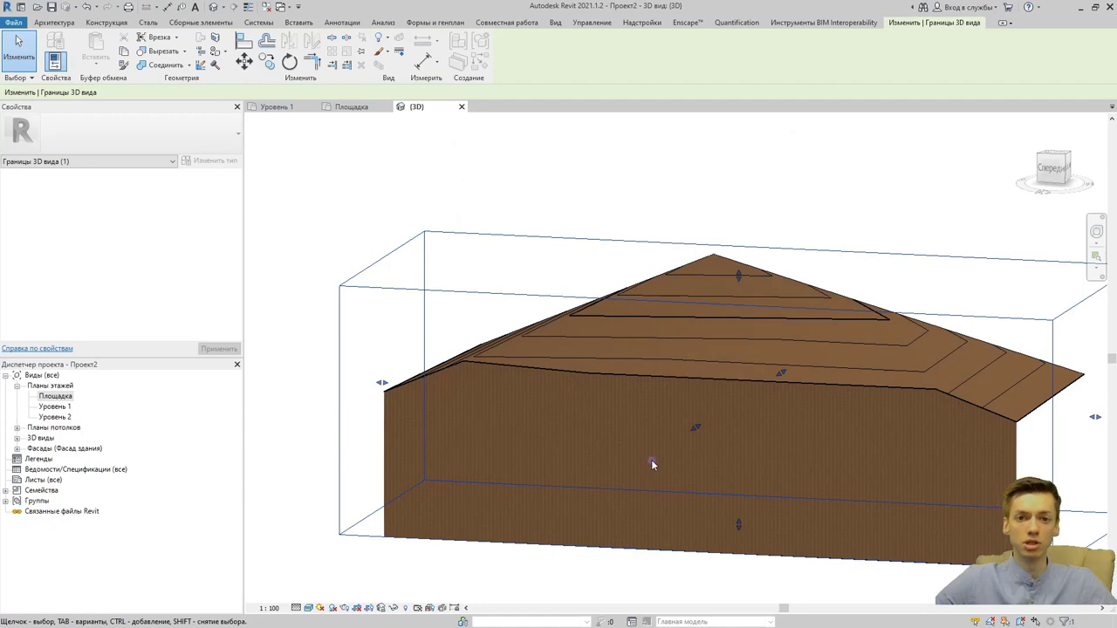
pyautogui.scroll(3, 652, 464)
pyautogui.scroll(3, 644, 450)
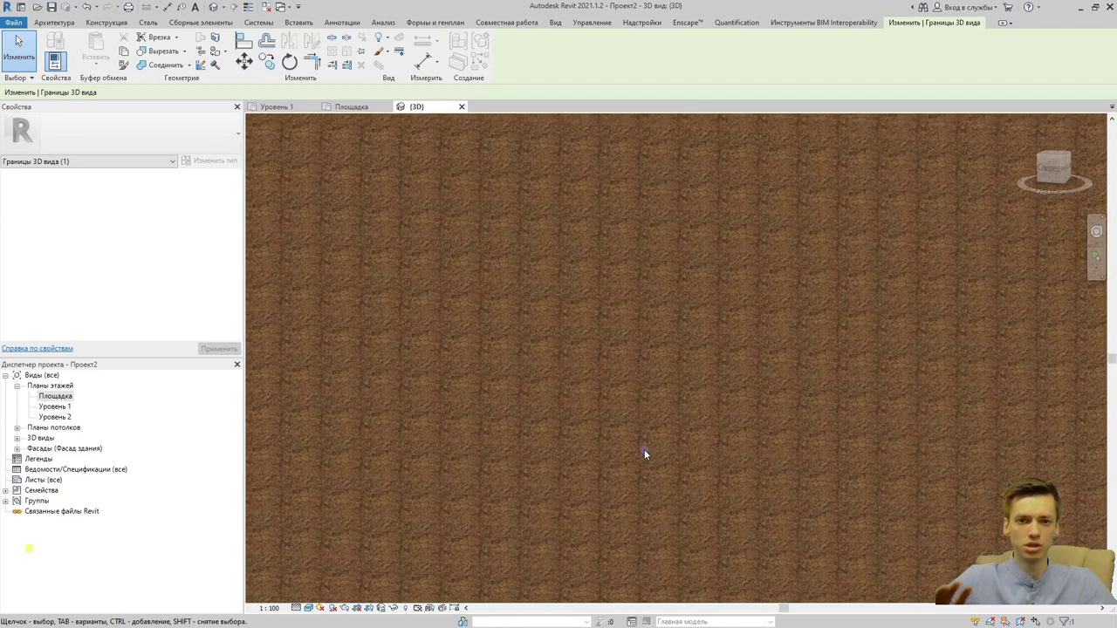
pyautogui.scroll(-2, 644, 449)
pyautogui.scroll(-4, 647, 447)
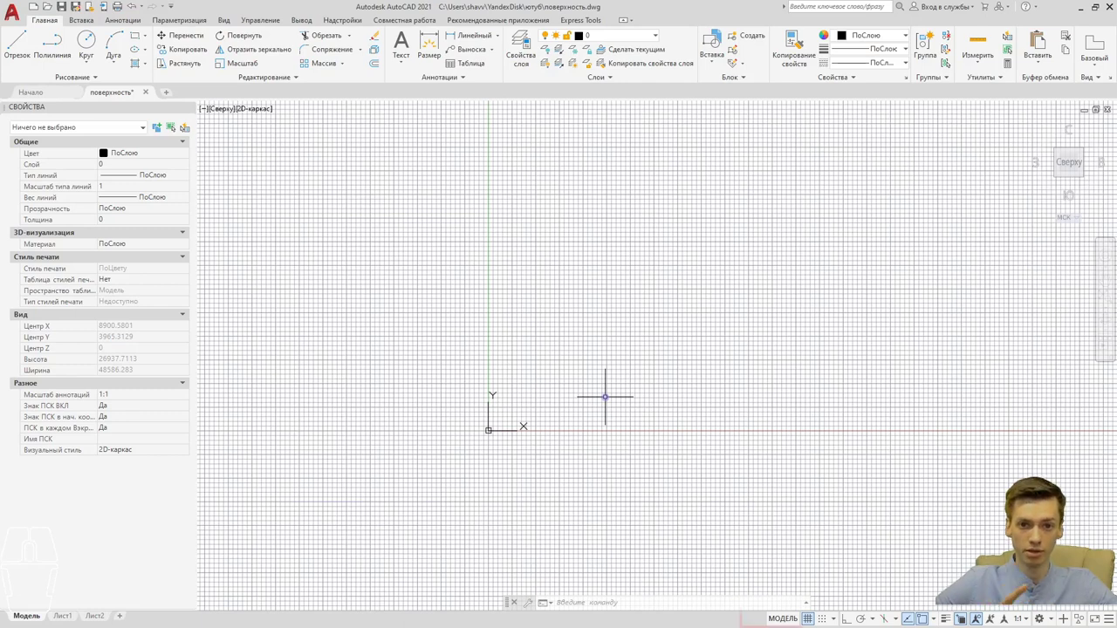
# Turn off Grid, Object Snap Tracking, Snap and Selection Cycling in the status bar.
pyautogui.click(807, 619)
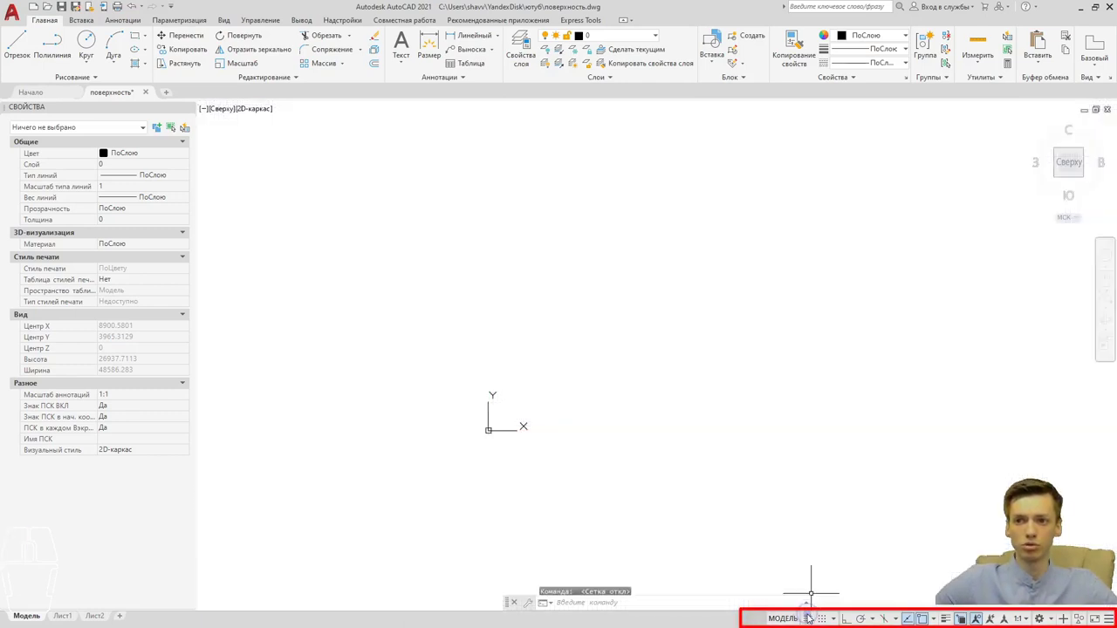
pyautogui.click(908, 619)
pyautogui.click(961, 618)
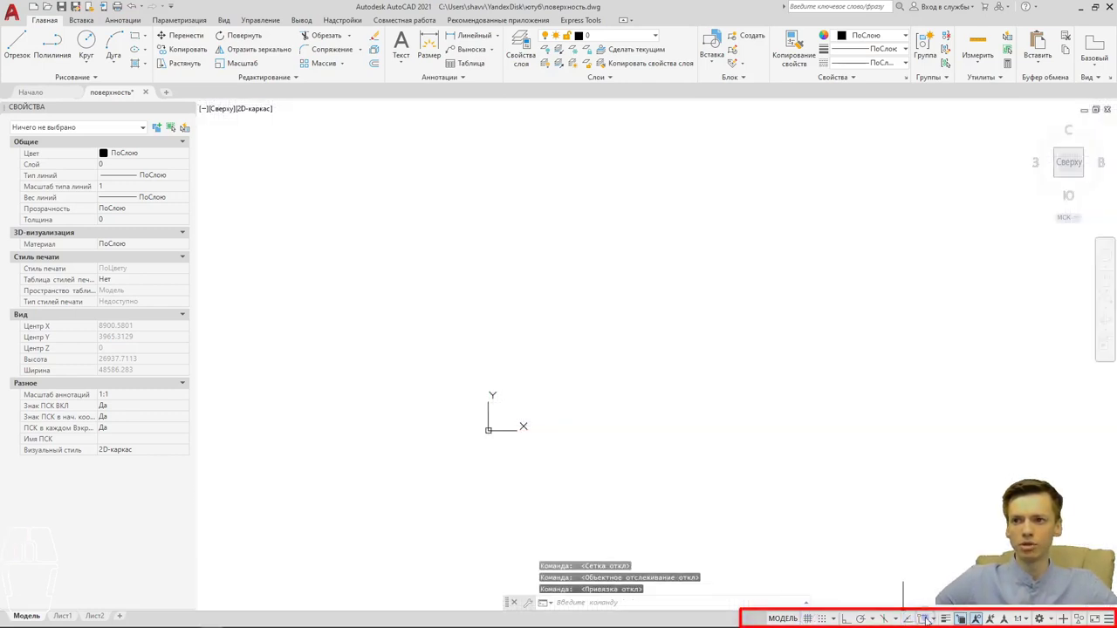
pyautogui.click(960, 618)
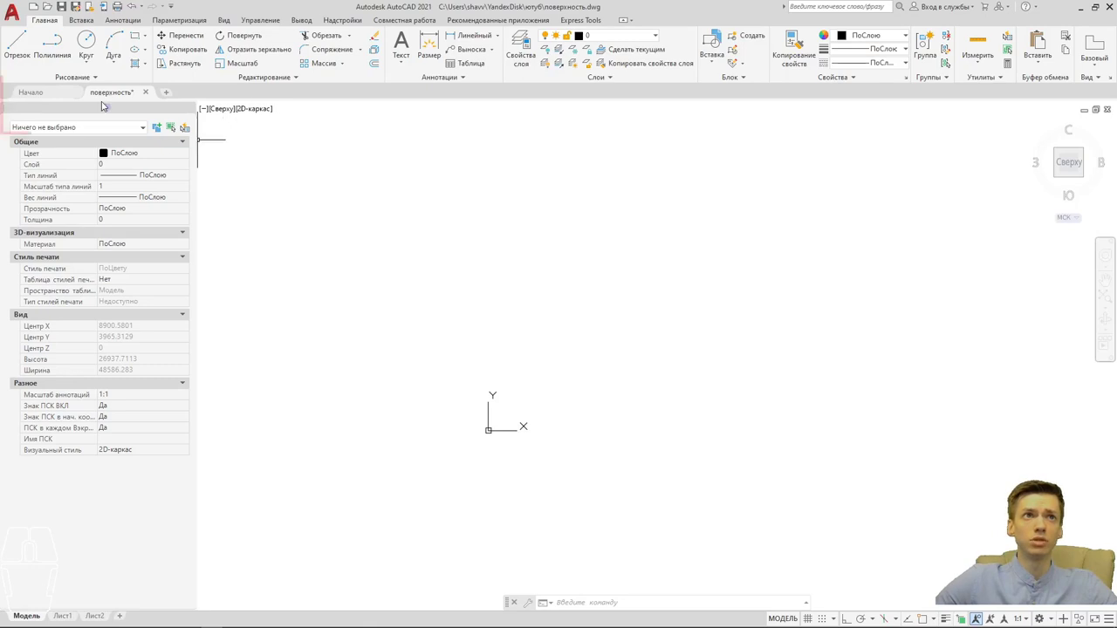
pyautogui.click(74, 77)
pyautogui.write('Сп')
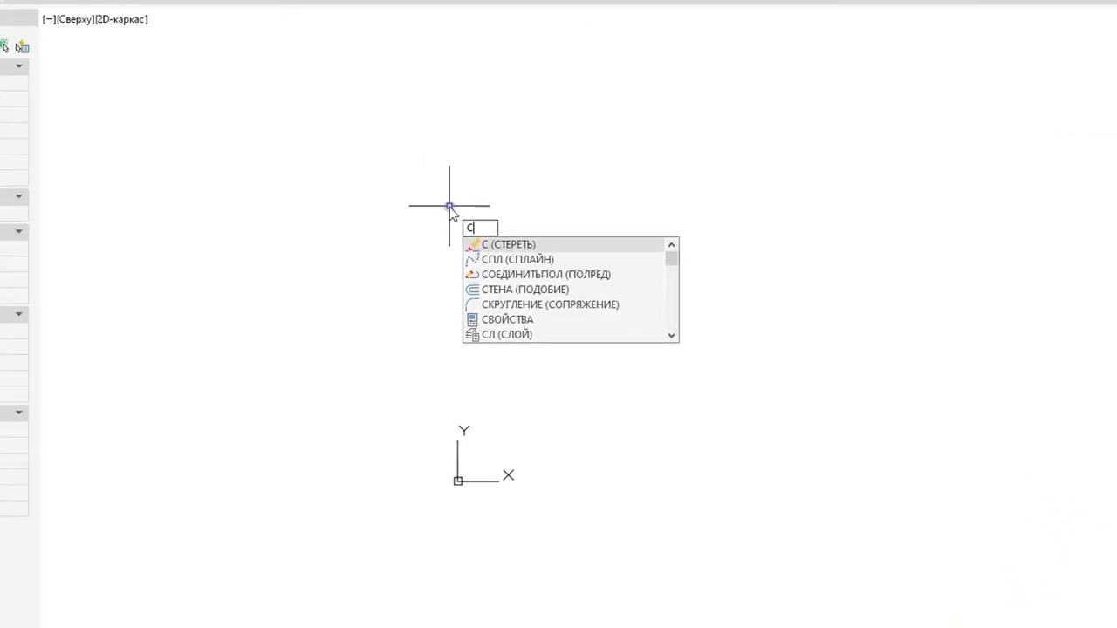
# Draw a closed four-point spline loop as the innermost contour.
pyautogui.write('ла')
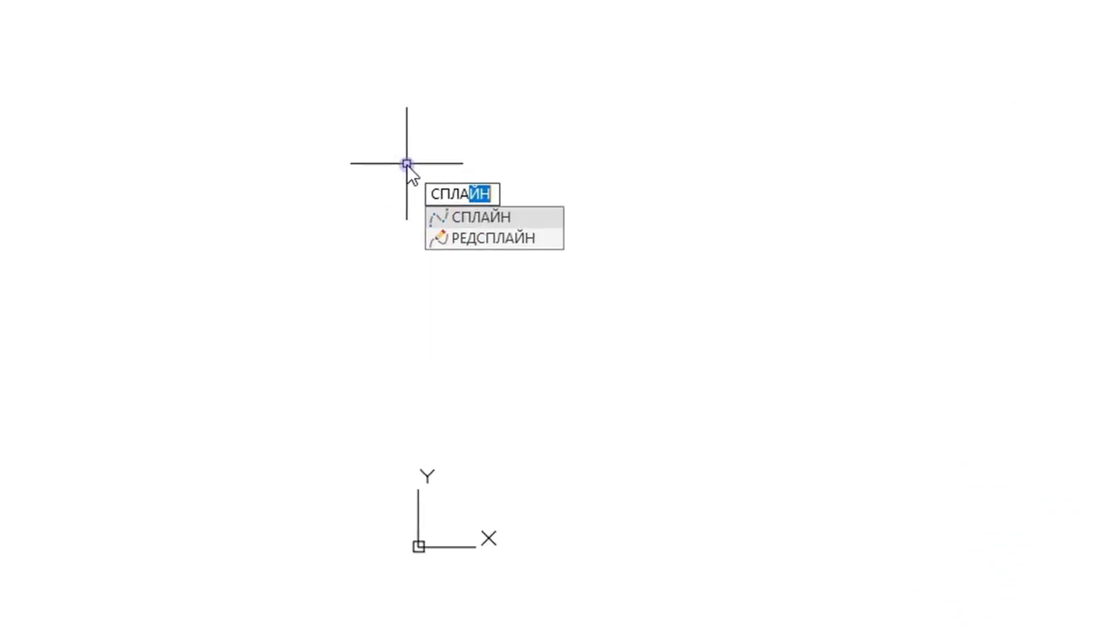
pyautogui.press('Return')
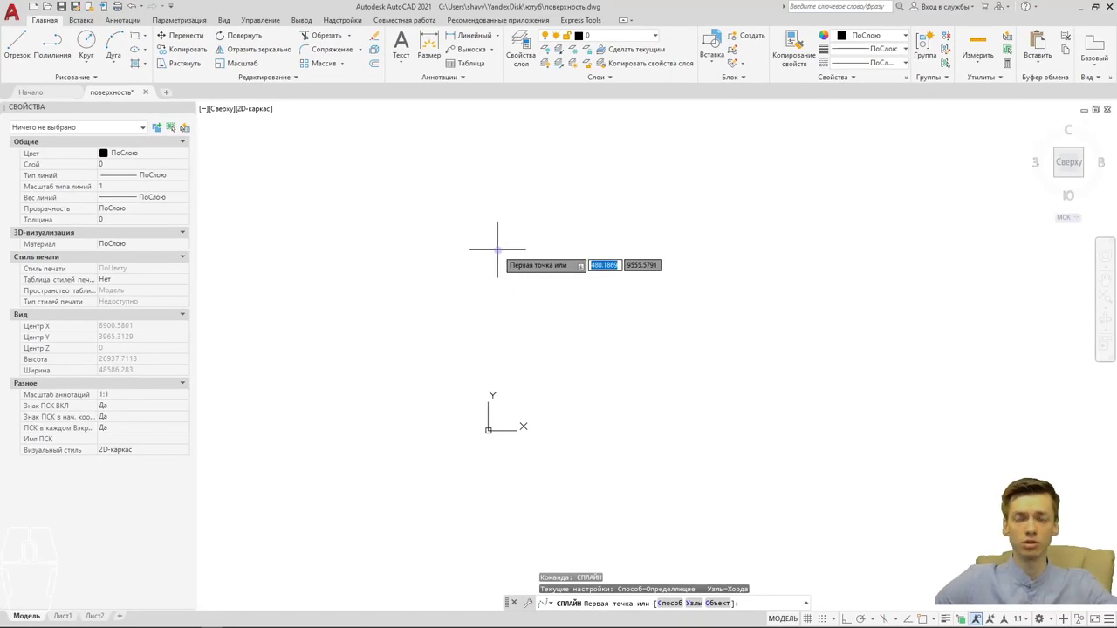
pyautogui.click(699, 351)
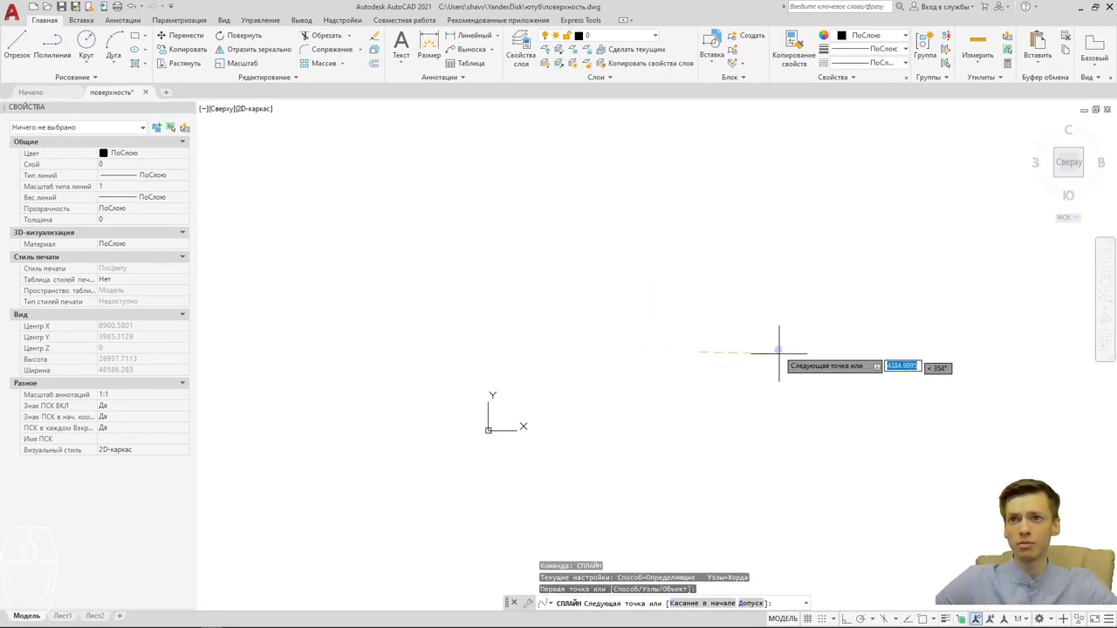
pyautogui.click(748, 332)
pyautogui.click(781, 410)
pyautogui.click(697, 427)
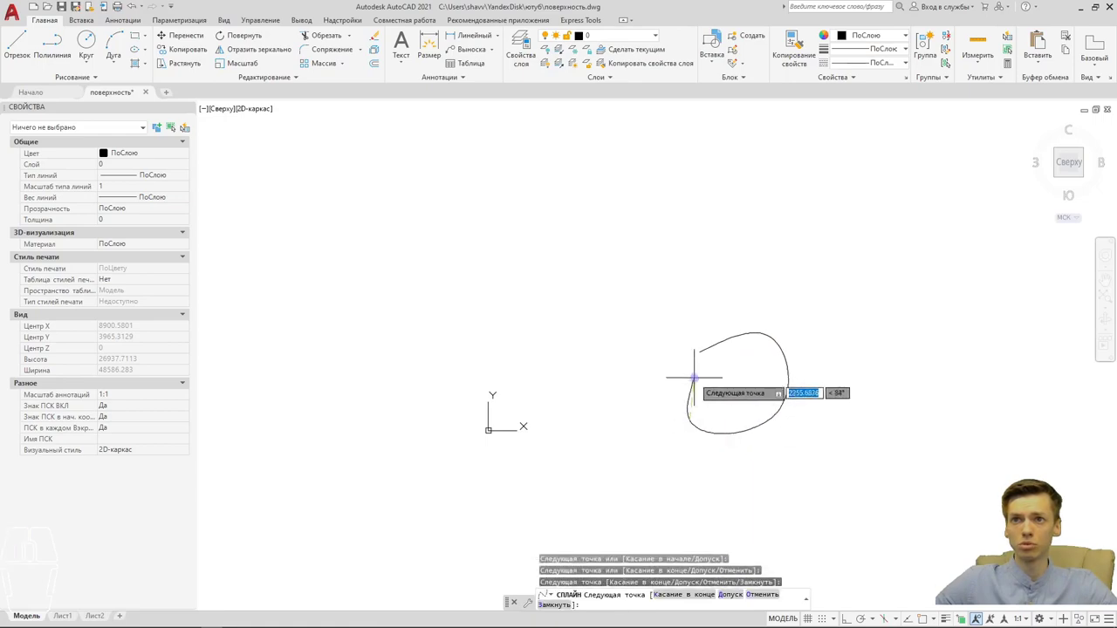
pyautogui.scroll(5, 676, 379)
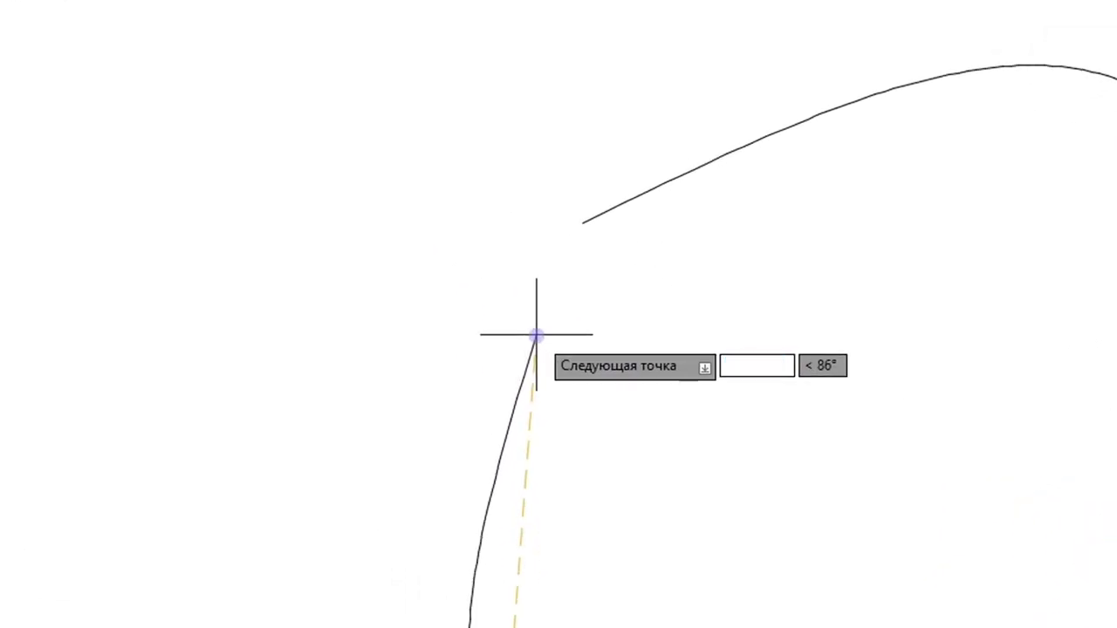
pyautogui.write('3')
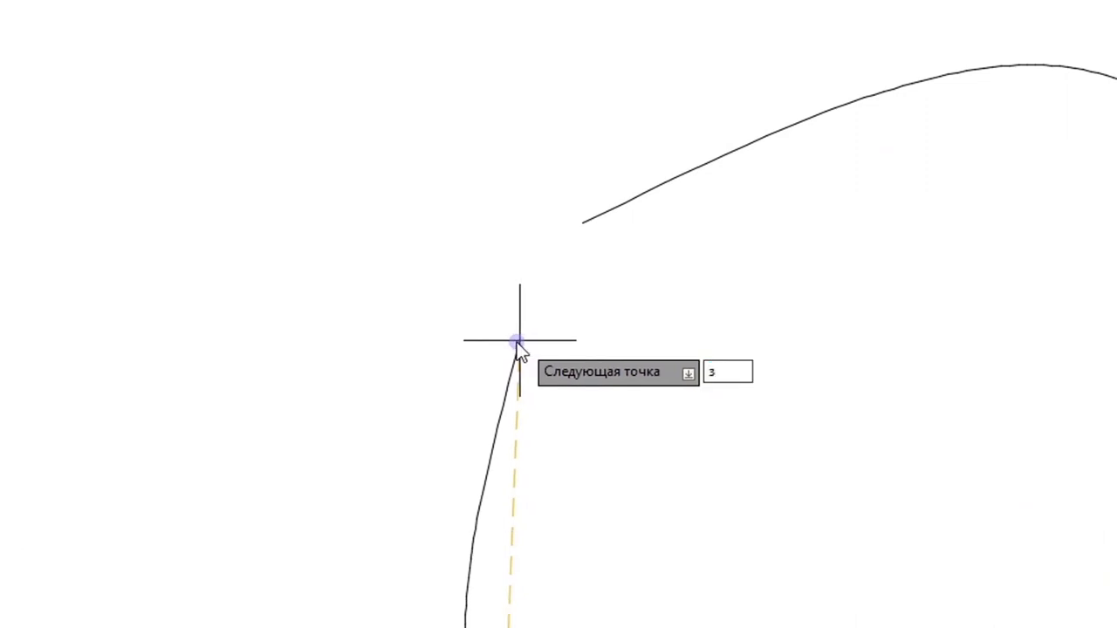
pyautogui.press('Return')
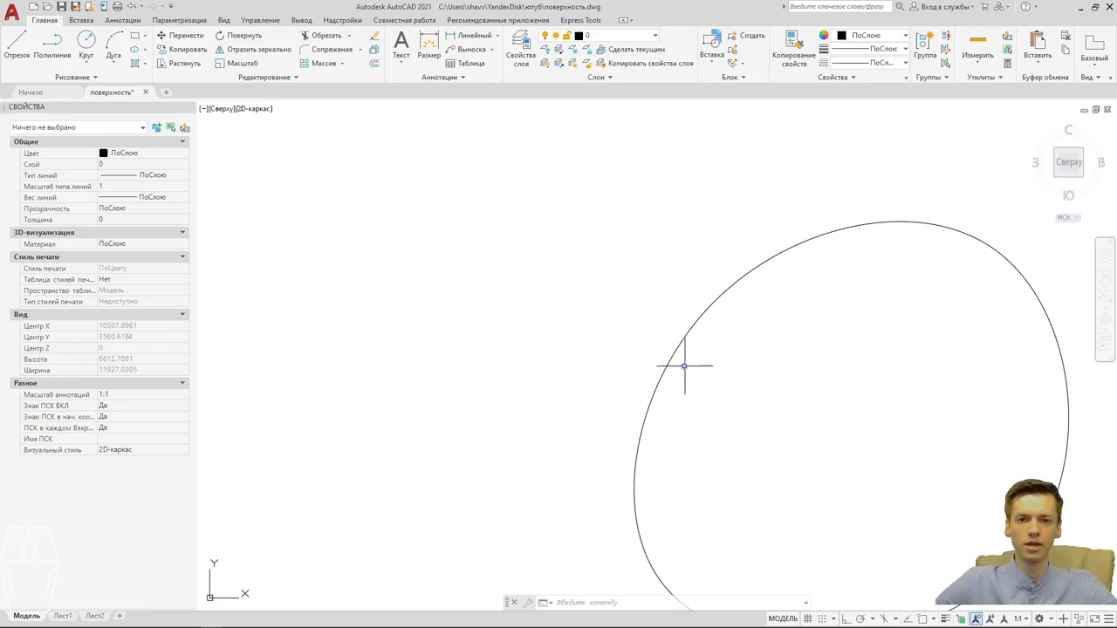
pyautogui.scroll(-1, 684, 367)
pyautogui.scroll(-3, 525, 340)
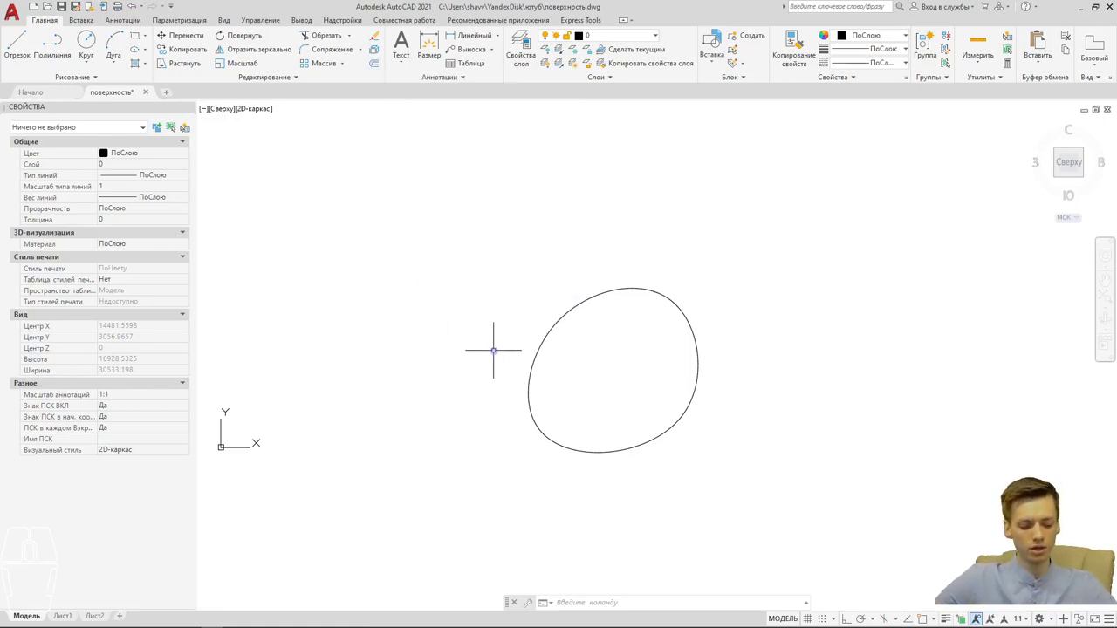
# Draw a second closed spline contour wrapping around the inner loop.
pyautogui.press('Return')
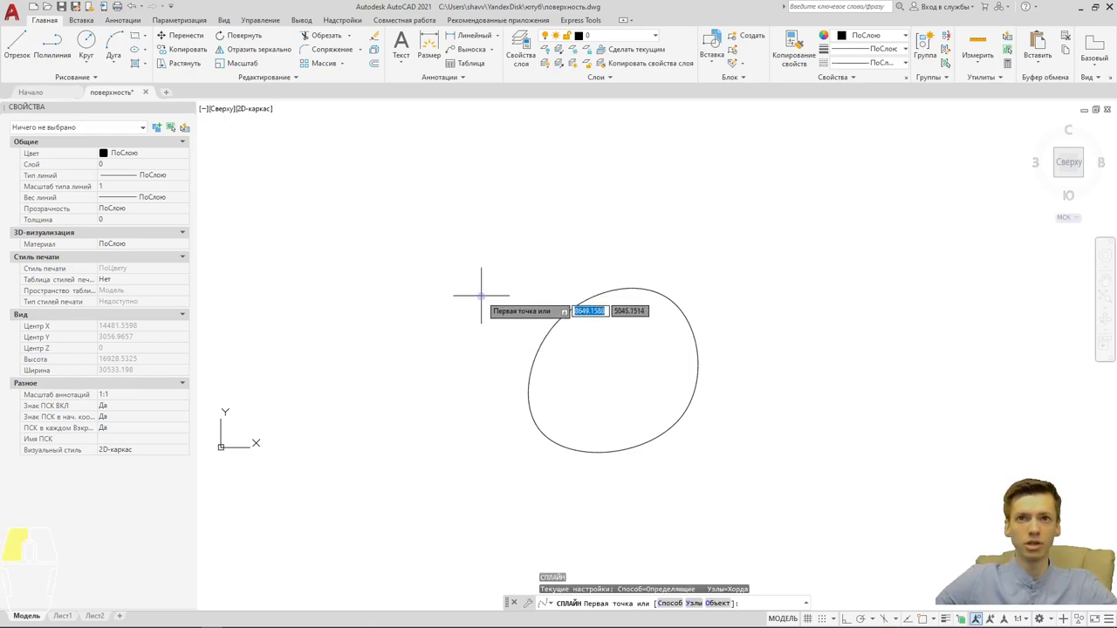
pyautogui.click(479, 295)
pyautogui.click(556, 254)
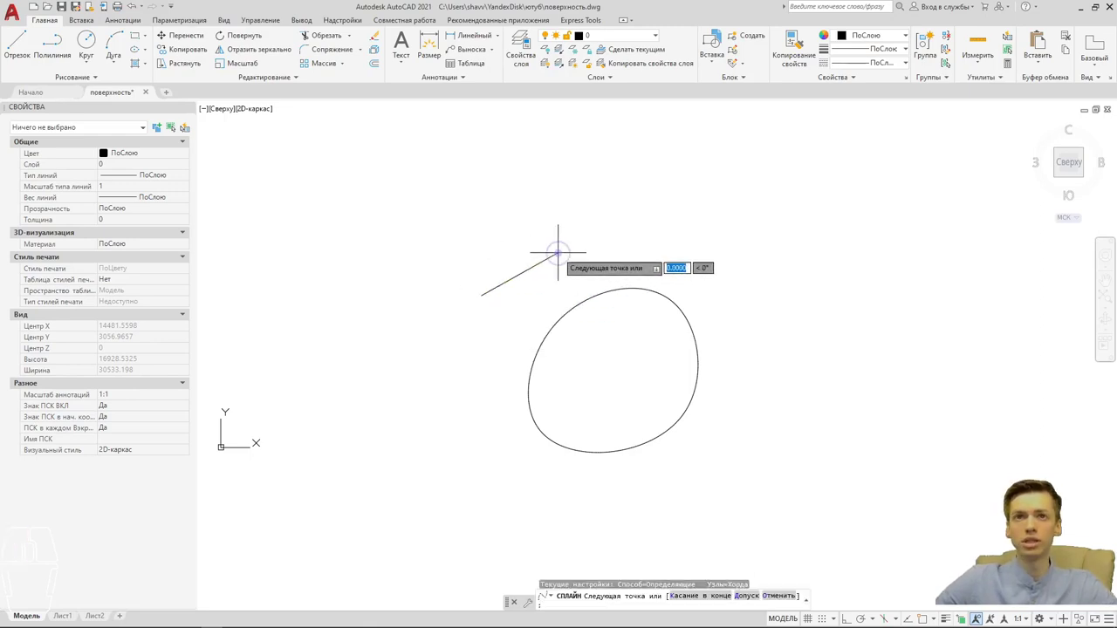
pyautogui.click(712, 259)
pyautogui.click(784, 324)
pyautogui.click(717, 477)
pyautogui.click(586, 524)
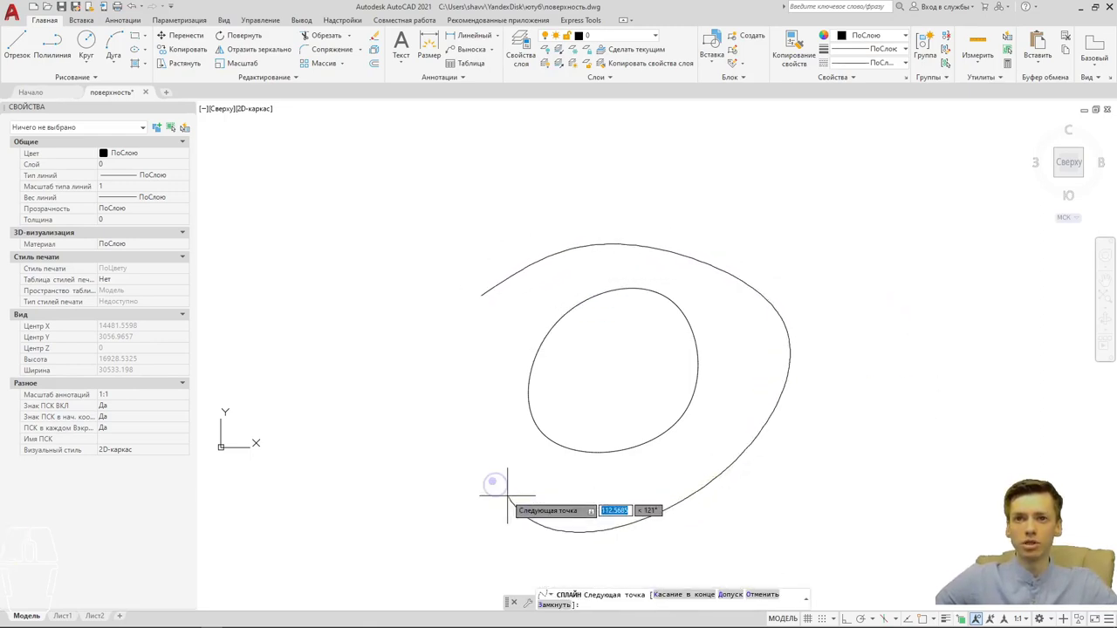
pyautogui.write('з')
pyautogui.press('Return')
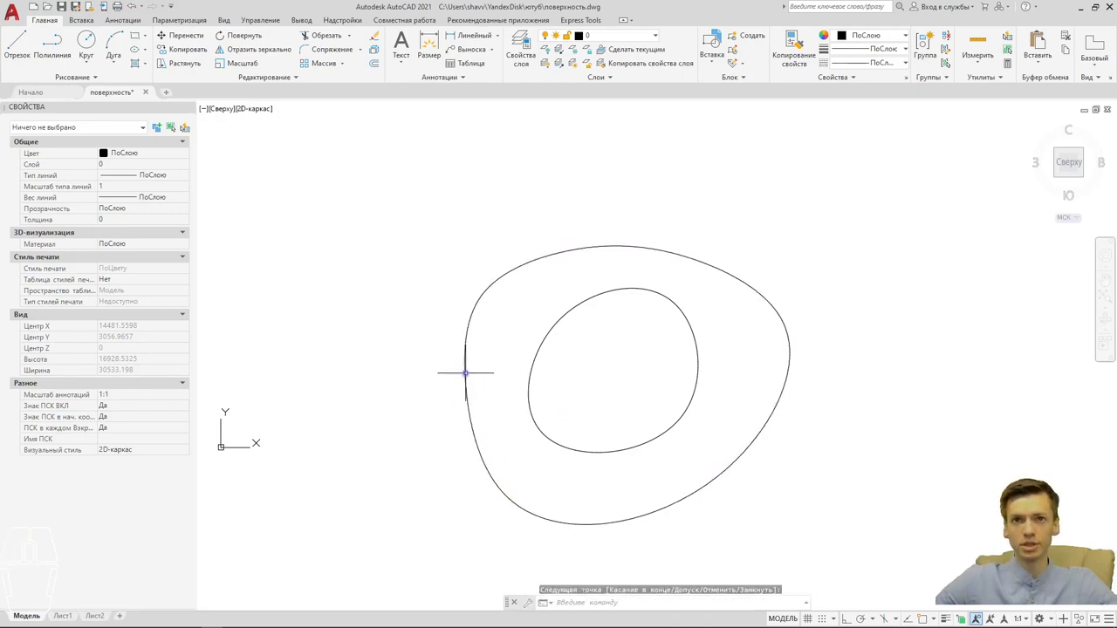
pyautogui.moveTo(397, 401); pyautogui.dragTo(446, 356, button='middle')
# Draw a third closed spline contour around the existing ones.
pyautogui.press('Return')
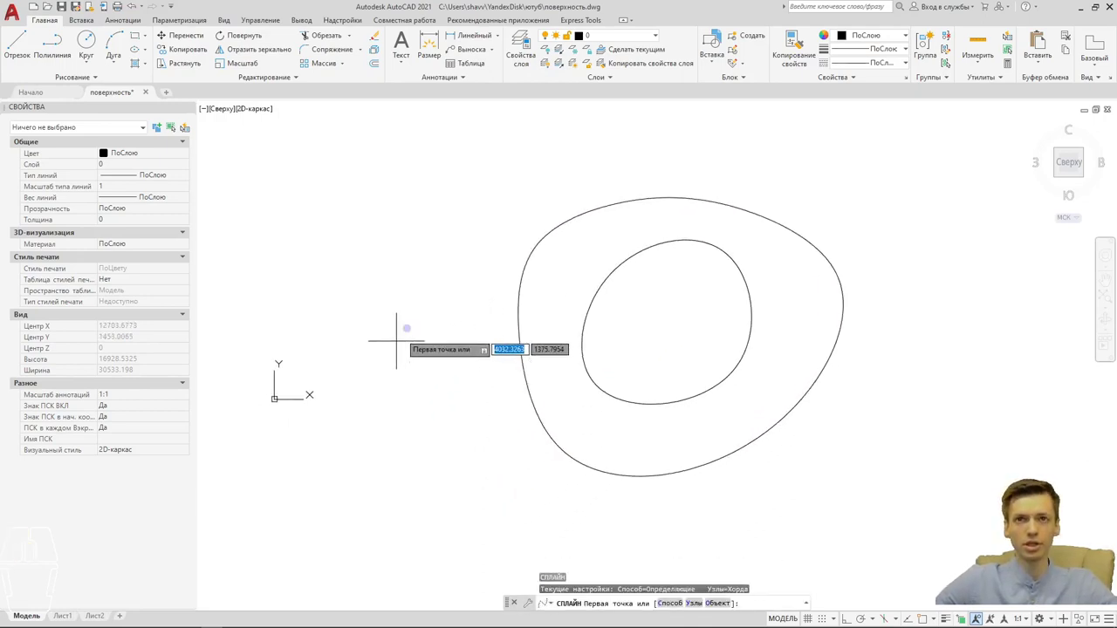
pyautogui.click(414, 307)
pyautogui.click(467, 485)
pyautogui.click(840, 535)
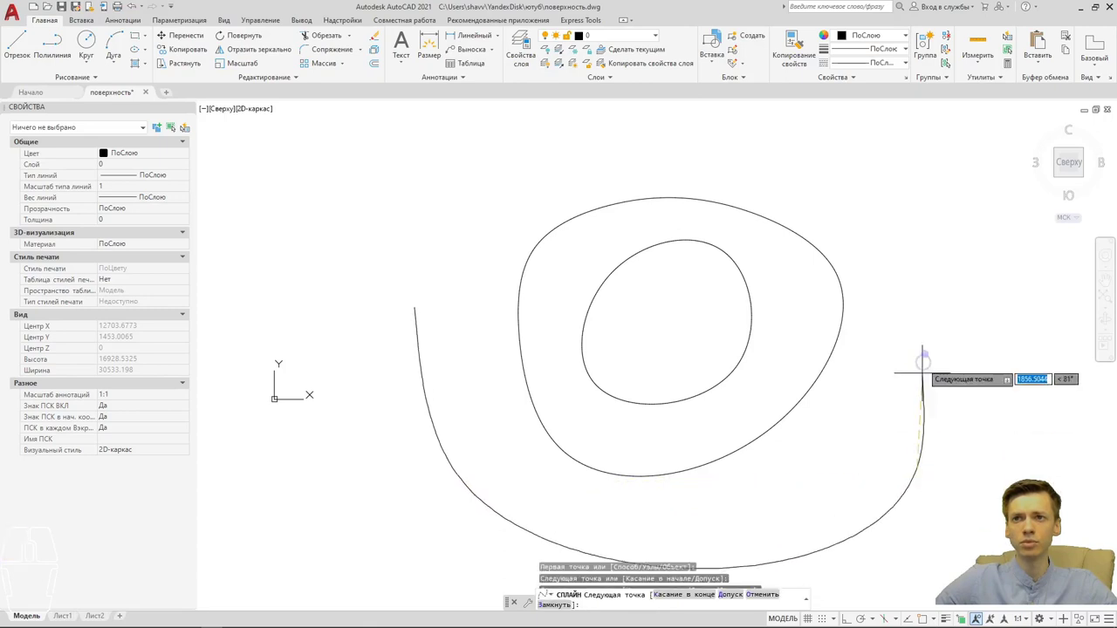
pyautogui.click(878, 219)
pyautogui.click(517, 184)
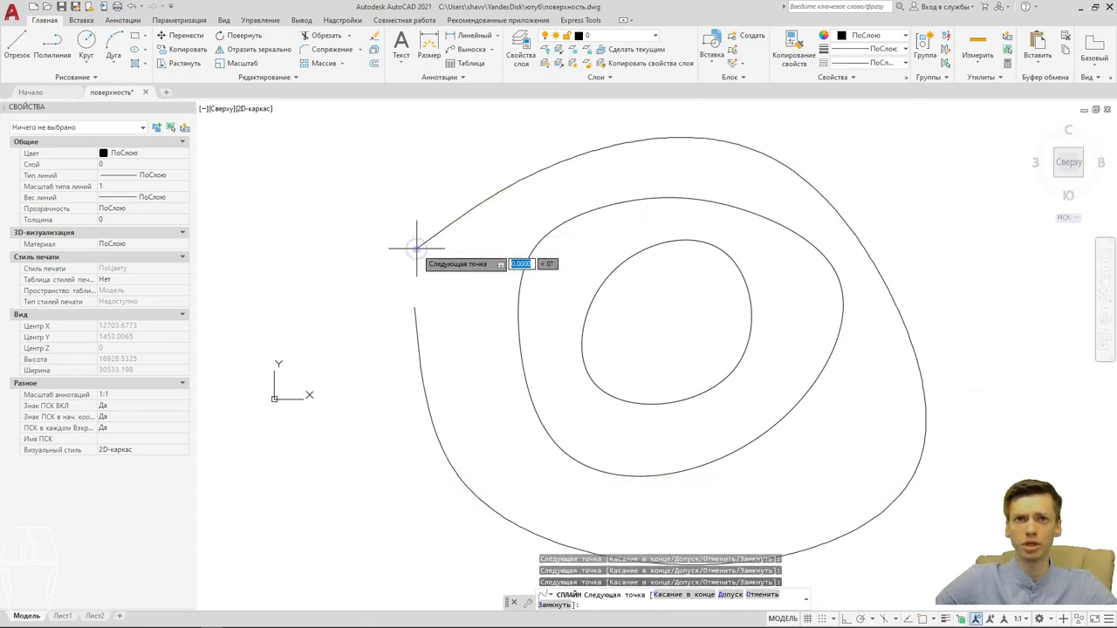
pyautogui.click(416, 248)
pyautogui.write('з')
pyautogui.press('Return')
pyautogui.scroll(-1, 429, 336)
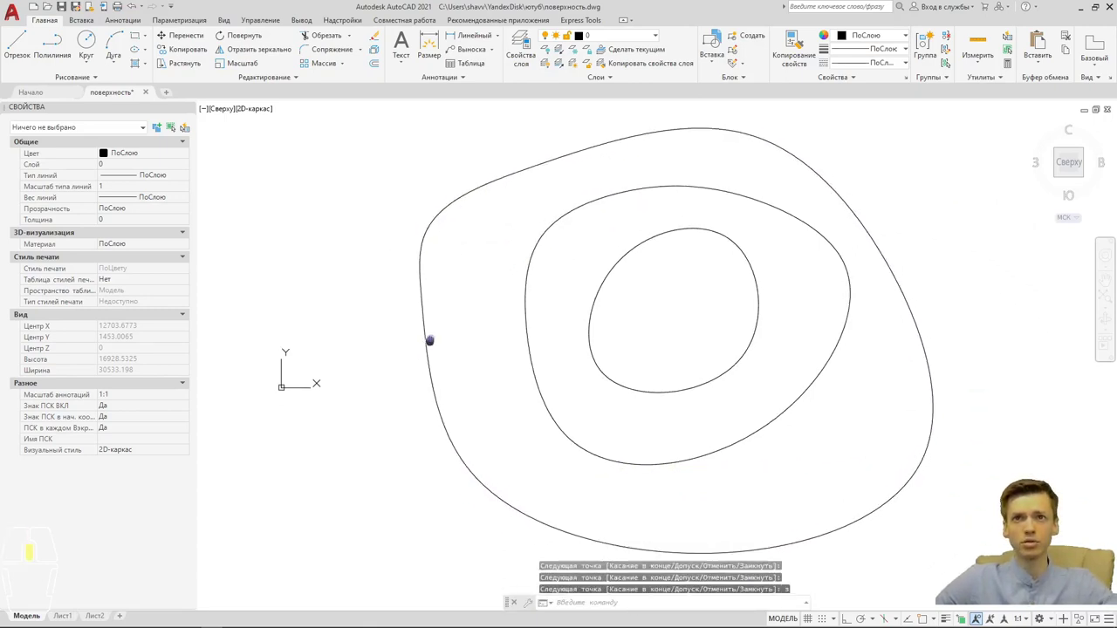
pyautogui.scroll(-3, 399, 317)
pyautogui.scroll(-1, 470, 342)
# Draw a fourth closed spline contour through six fit points.
pyautogui.press('Return')
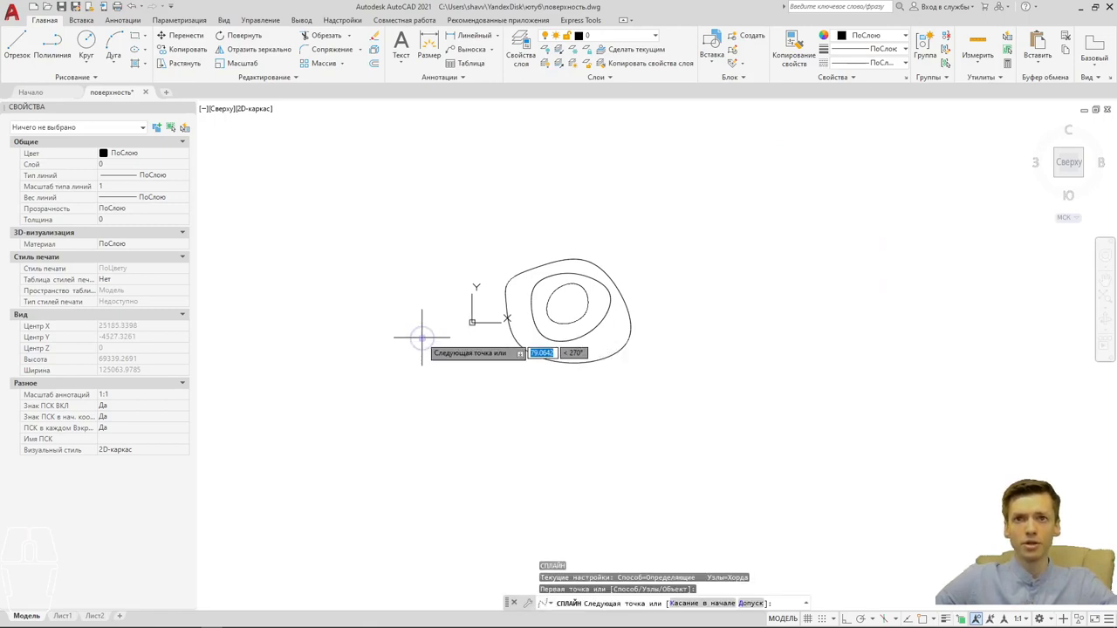
pyautogui.click(422, 337)
pyautogui.click(568, 406)
pyautogui.click(670, 398)
pyautogui.click(703, 301)
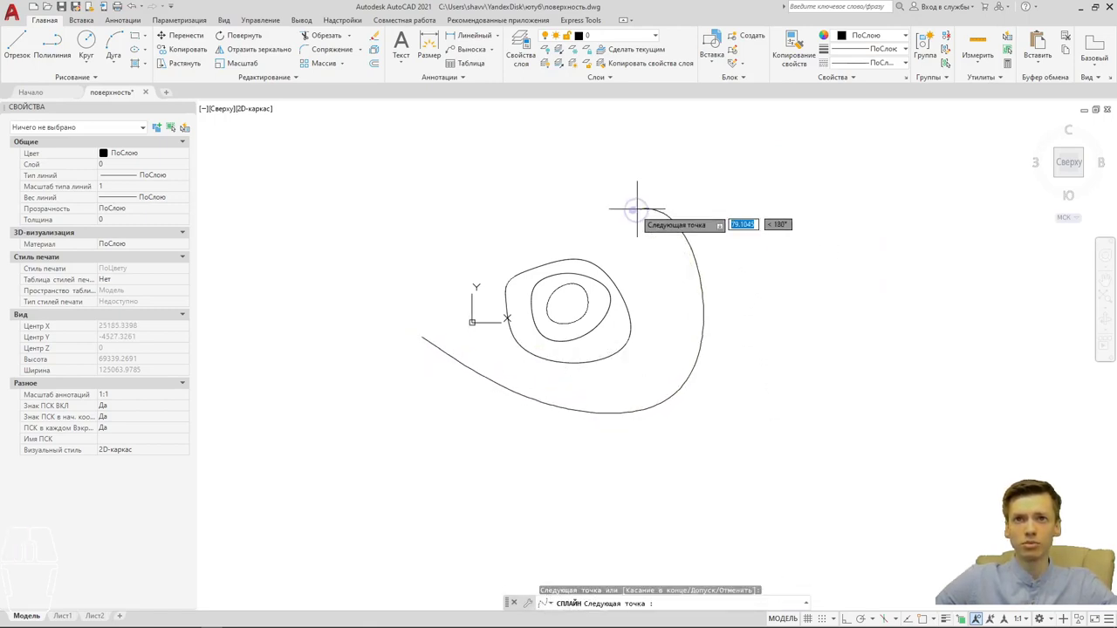
pyautogui.click(621, 205)
pyautogui.click(528, 232)
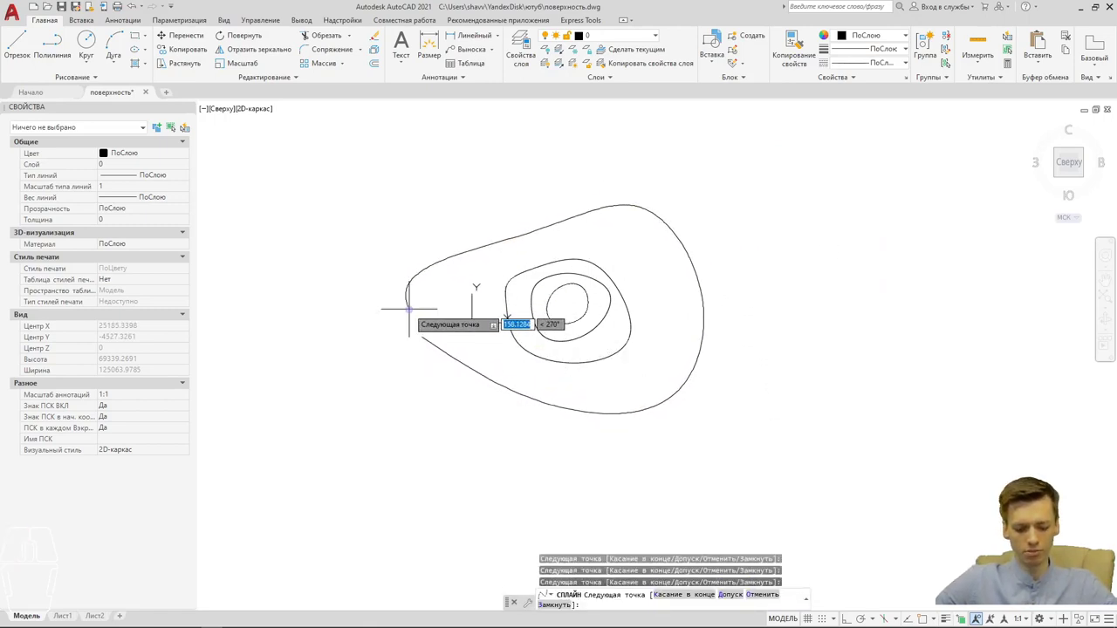
pyautogui.write('з')
pyautogui.press('Return')
pyautogui.moveTo(391, 351); pyautogui.dragTo(437, 342, button='middle')
# Draw the outermost closed spline contour with a tail to the left.
pyautogui.press('Return')
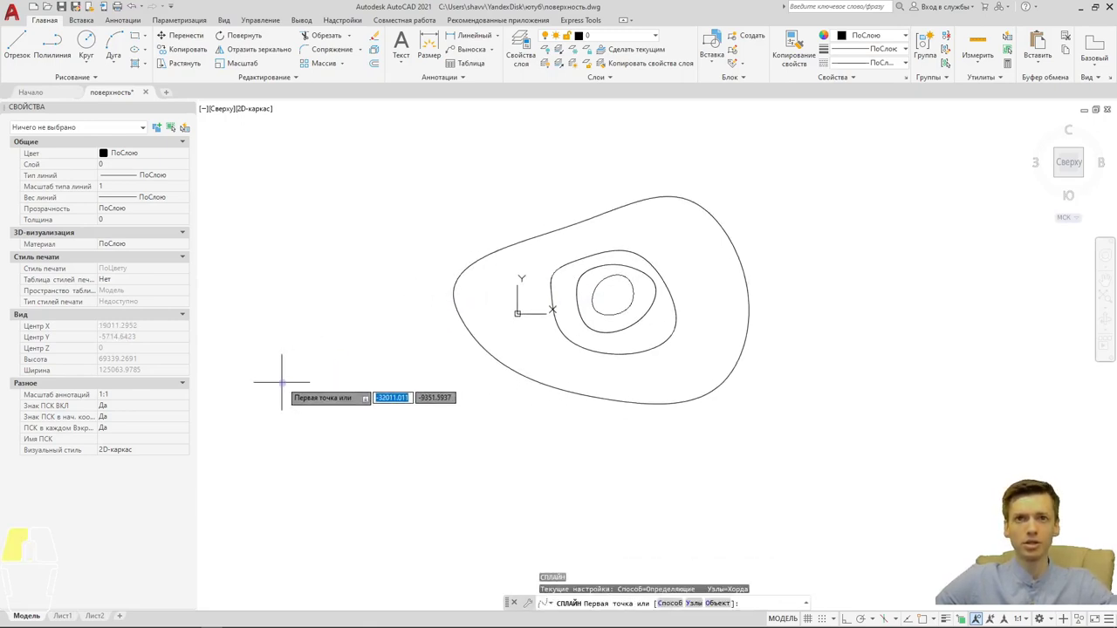
pyautogui.click(284, 383)
pyautogui.click(611, 486)
pyautogui.click(806, 427)
pyautogui.click(798, 202)
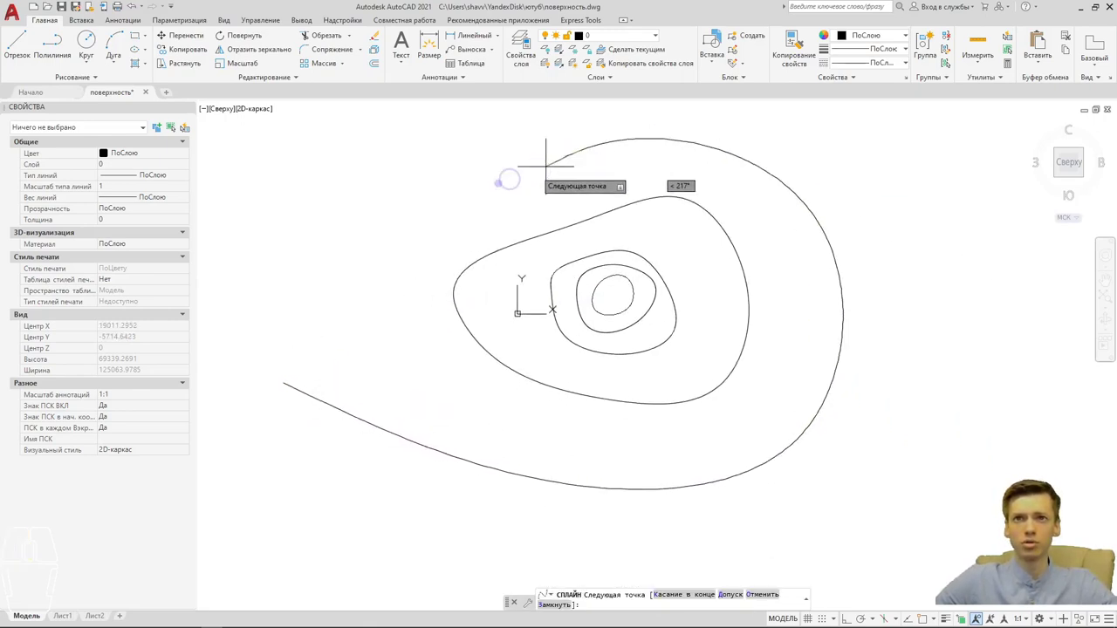
pyautogui.click(536, 156)
pyautogui.click(374, 294)
pyautogui.write('з')
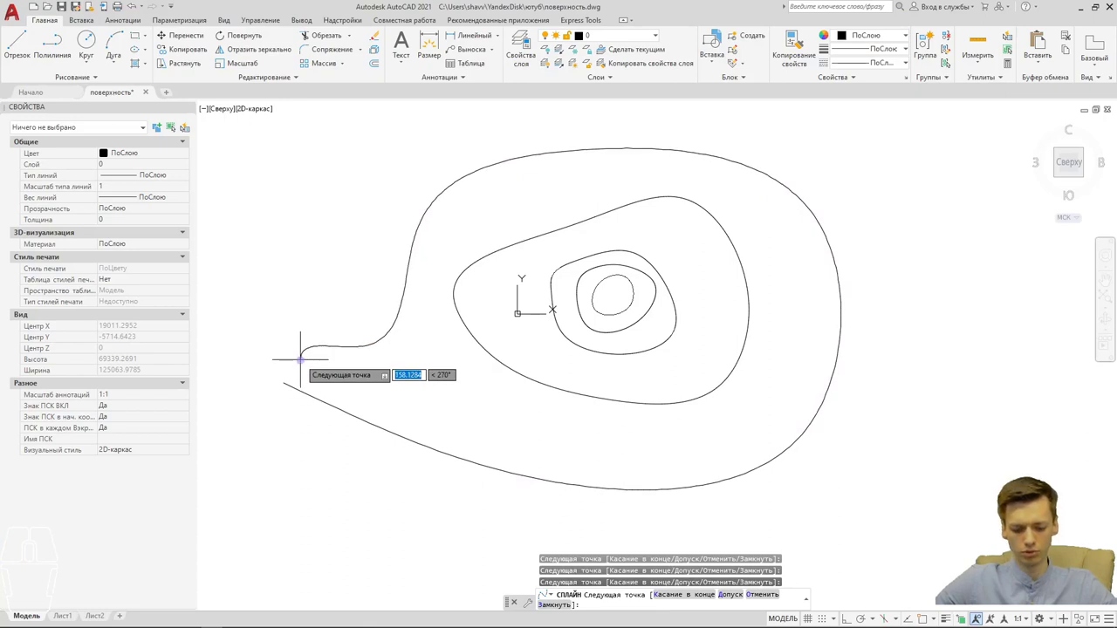
pyautogui.press('Return')
pyautogui.moveTo(301, 383); pyautogui.dragTo(361, 342, button='middle')
# Draw a large spline loop around all existing contours, ending it with Enter.
pyautogui.press('Return')
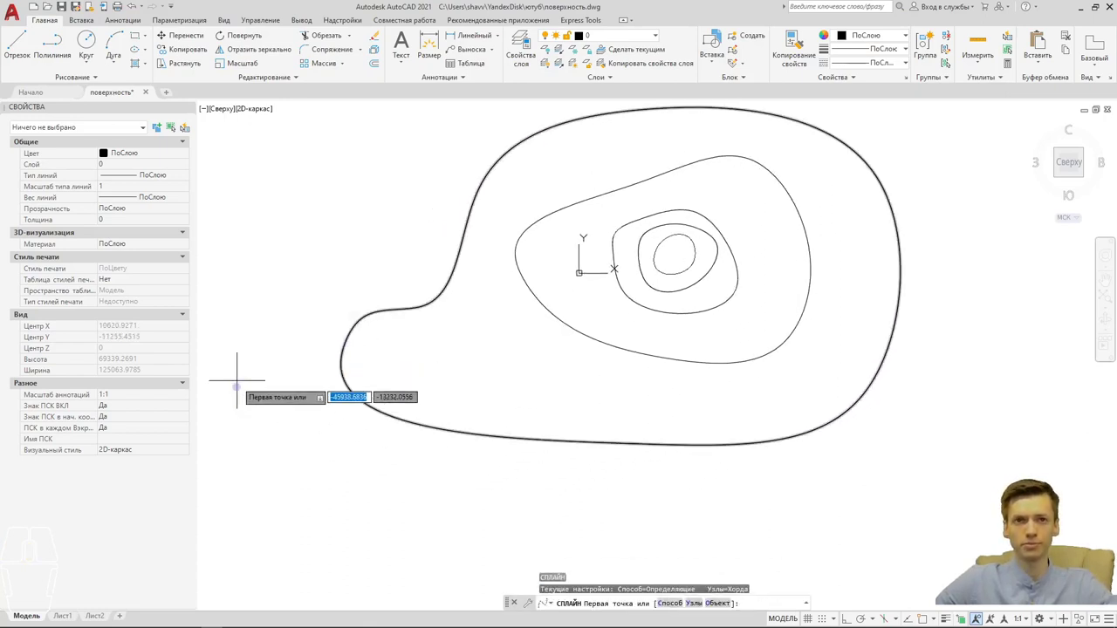
pyautogui.click(229, 386)
pyautogui.click(460, 507)
pyautogui.click(660, 522)
pyautogui.click(935, 389)
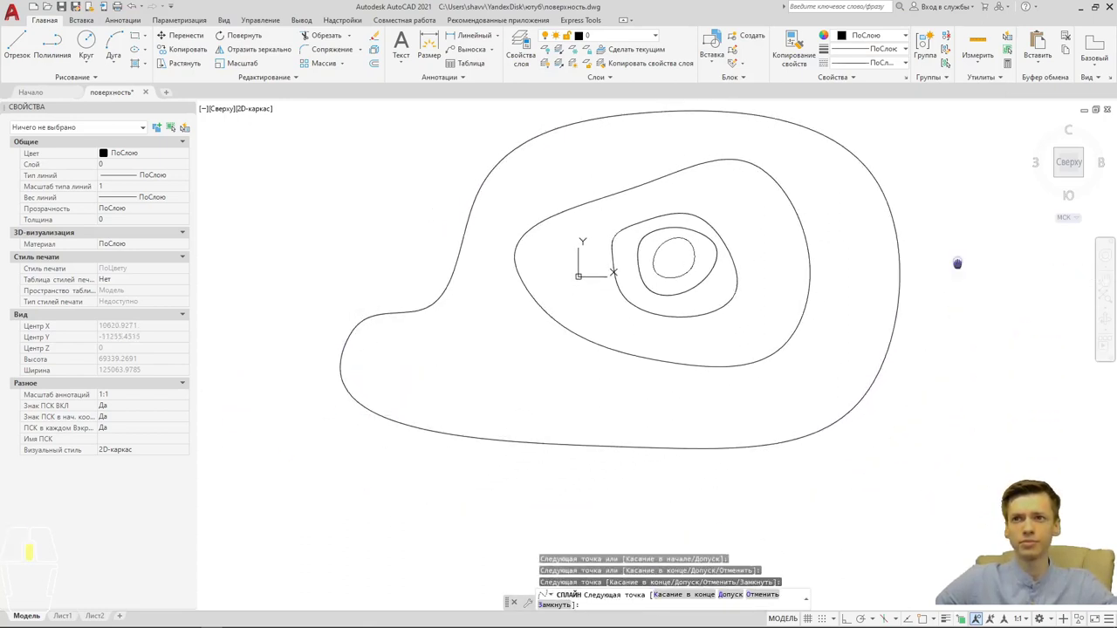
pyautogui.moveTo(960, 262); pyautogui.dragTo(939, 346, button='middle')
pyautogui.click(875, 165)
pyautogui.click(387, 219)
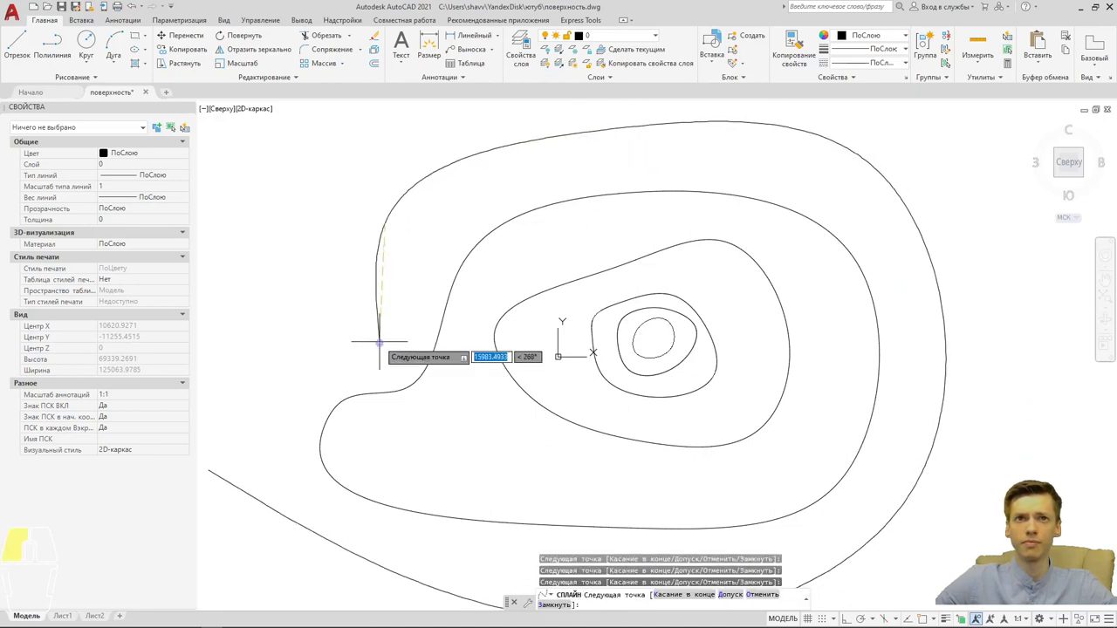
pyautogui.click(262, 399)
pyautogui.moveTo(261, 399); pyautogui.dragTo(422, 363, button='middle')
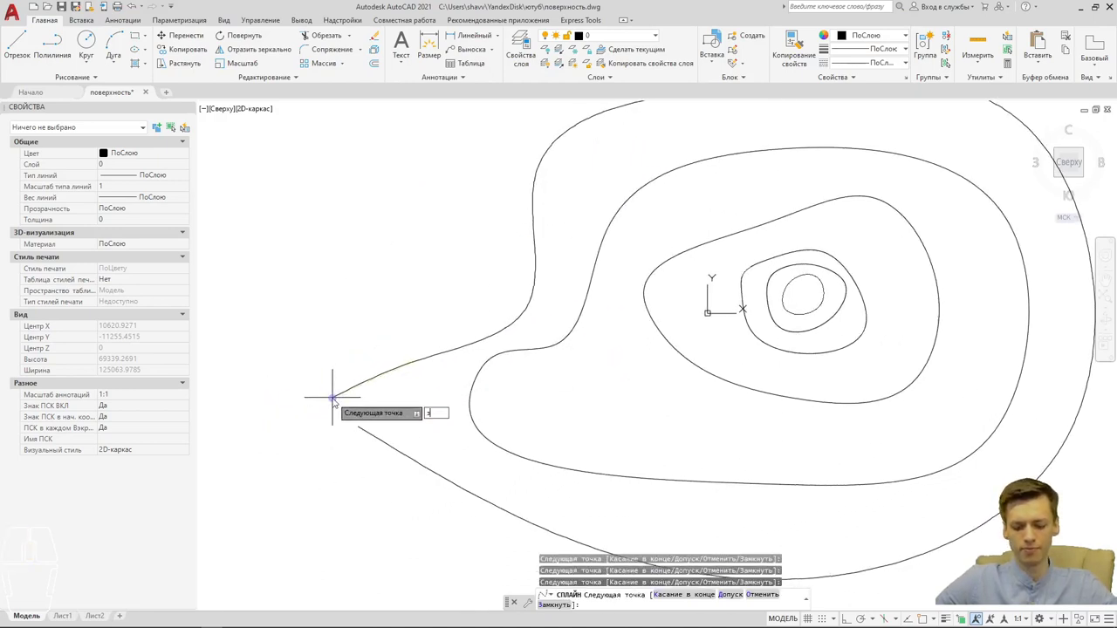
pyautogui.press('Return')
pyautogui.scroll(-3, 370, 329)
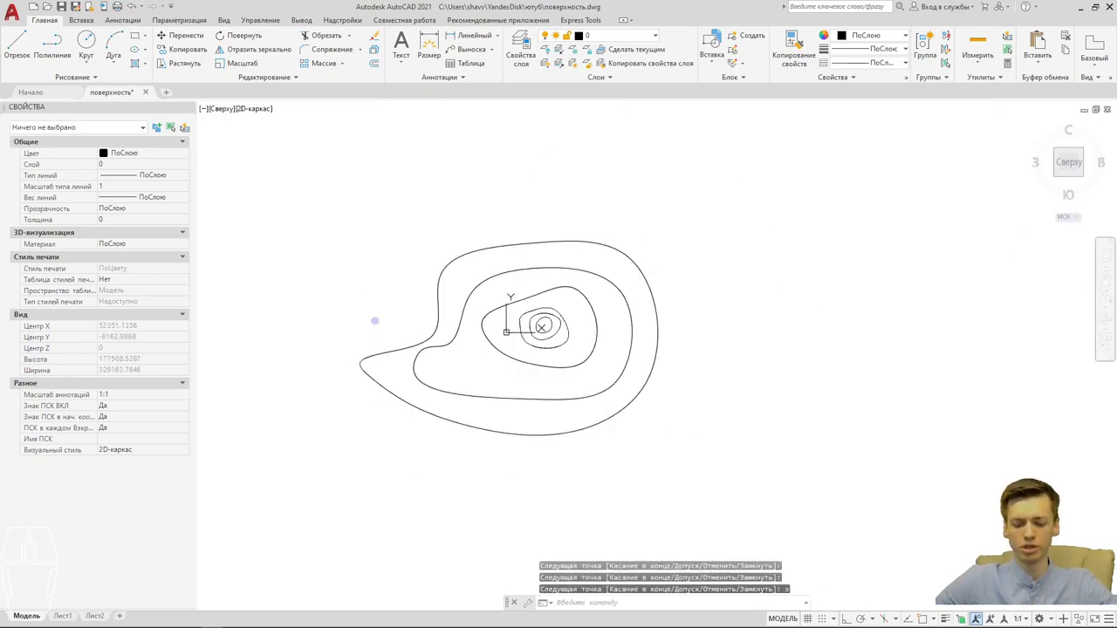
# Draw another spline contour through seven fit points, closing it with з.
pyautogui.press('Return')
pyautogui.click(334, 330)
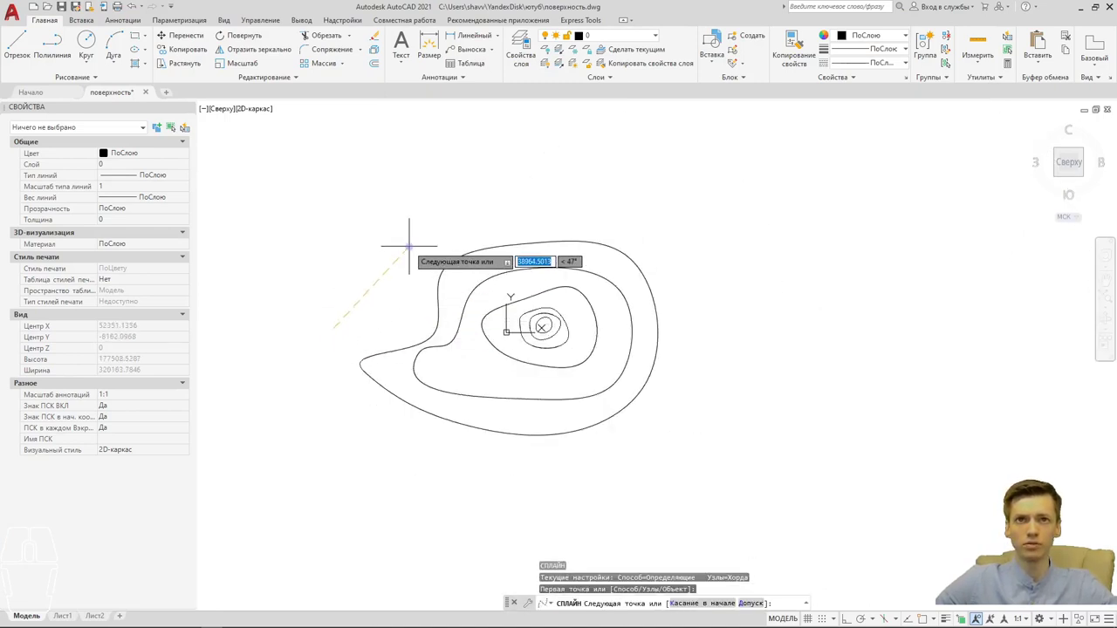
pyautogui.click(318, 257)
pyautogui.click(462, 190)
pyautogui.click(646, 209)
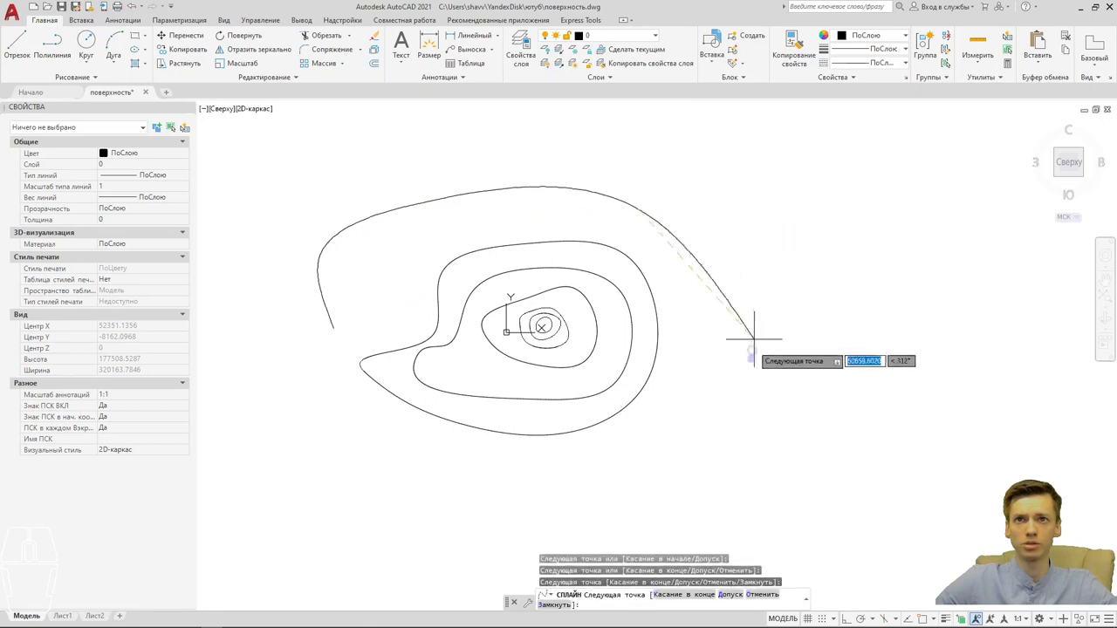
pyautogui.click(735, 384)
pyautogui.click(537, 493)
pyautogui.click(335, 405)
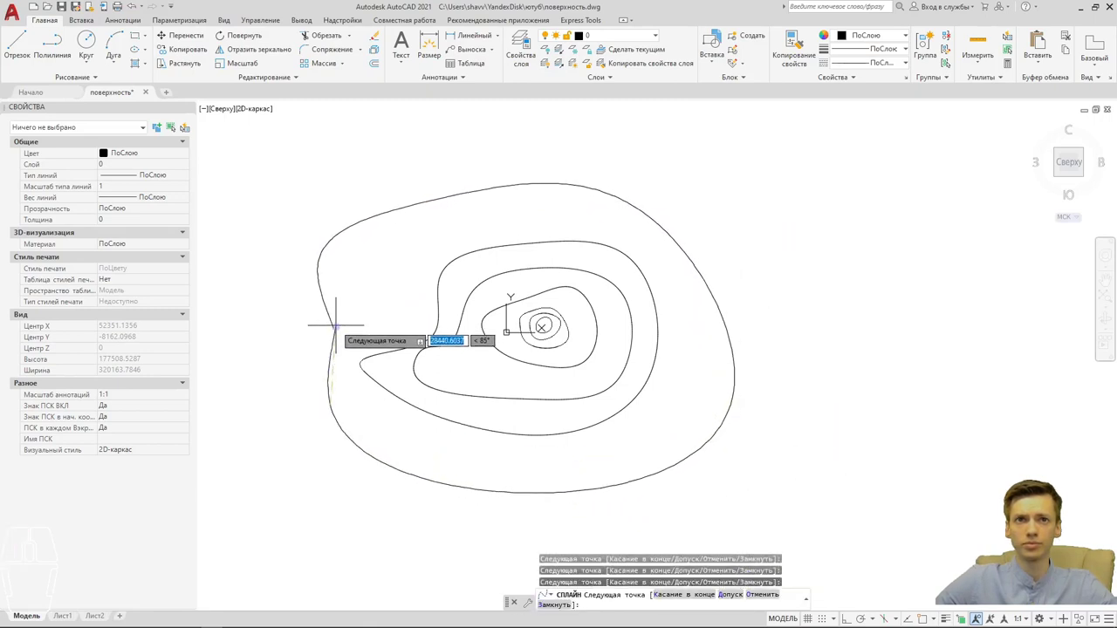
pyautogui.write('з')
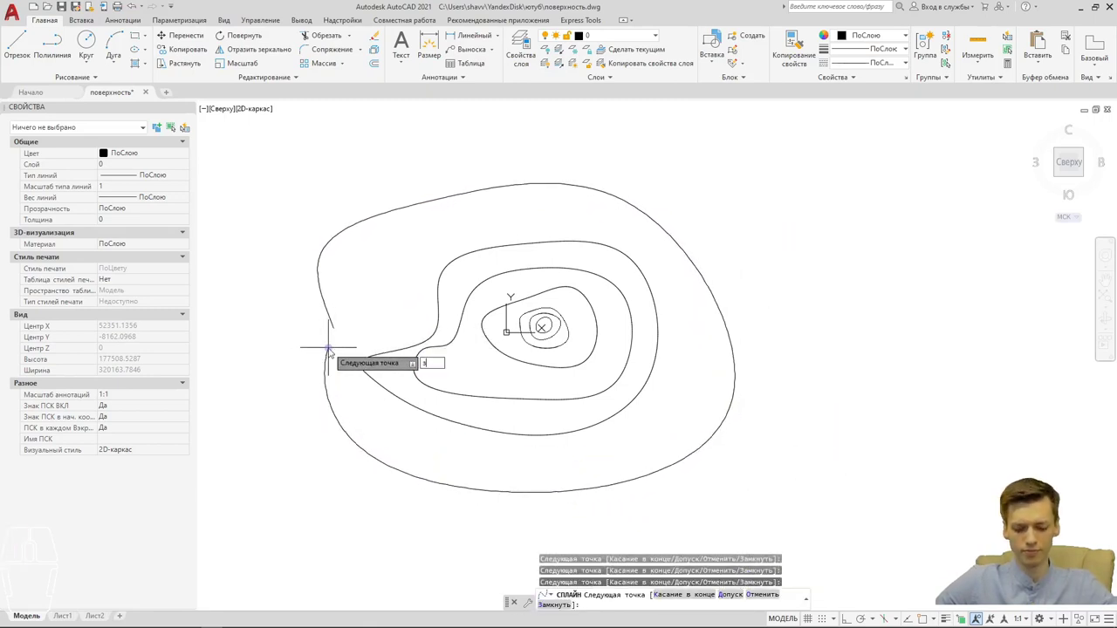
pyautogui.press('Return')
# Select the new closed spline and zoom and pan to check it.
pyautogui.scroll(4, 336, 347)
pyautogui.click(320, 319)
pyautogui.scroll(-4, 321, 319)
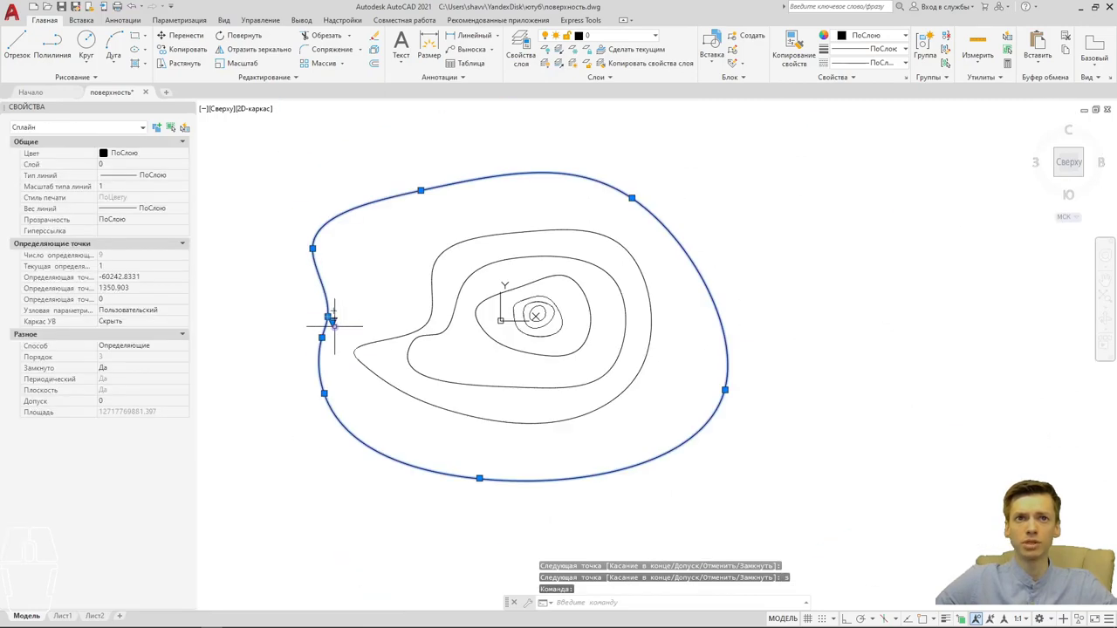
pyautogui.moveTo(324, 324); pyautogui.dragTo(412, 331, button='middle')
pyautogui.scroll(4, 389, 352)
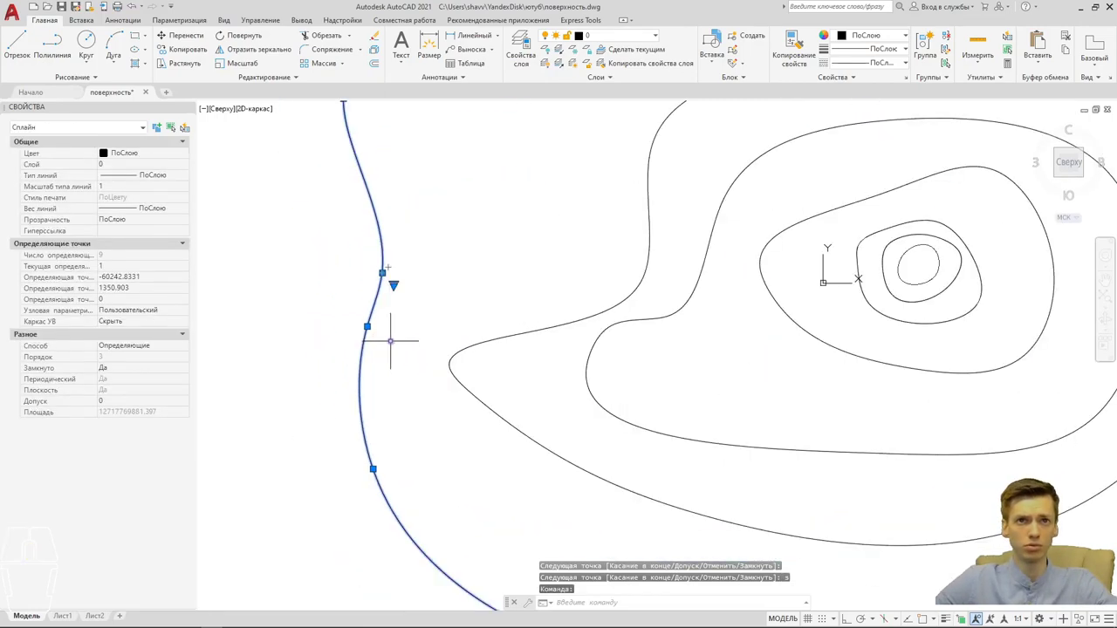
pyautogui.scroll(-5, 400, 303)
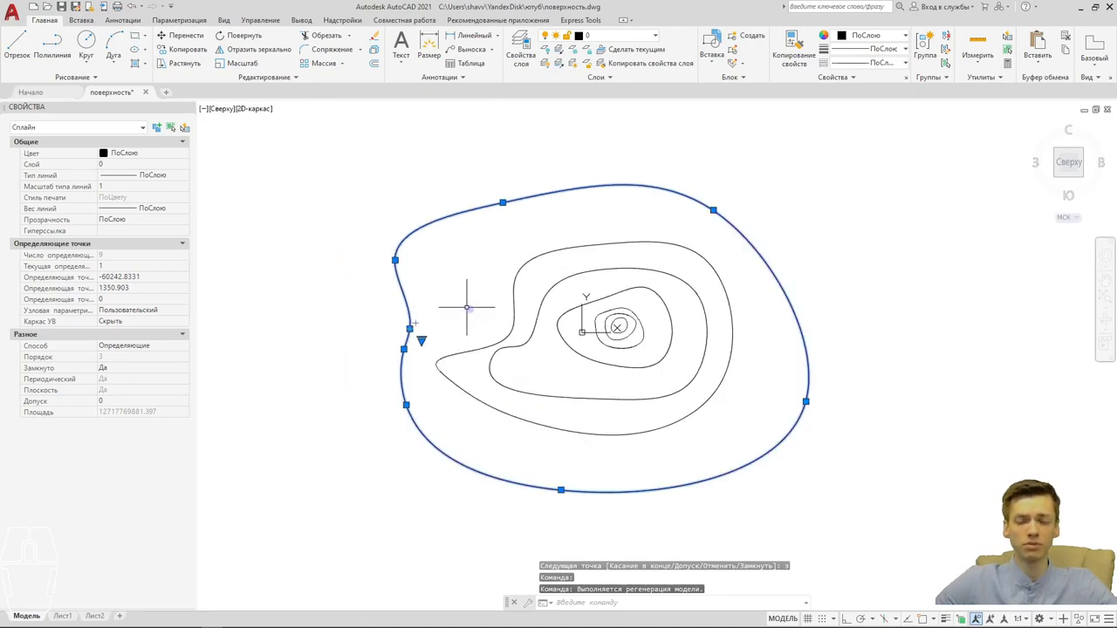
pyautogui.scroll(-2, 627, 403)
# Start a spline around the contours, then cancel the unfinished first attempt.
pyautogui.write('spl')
pyautogui.press('Return')
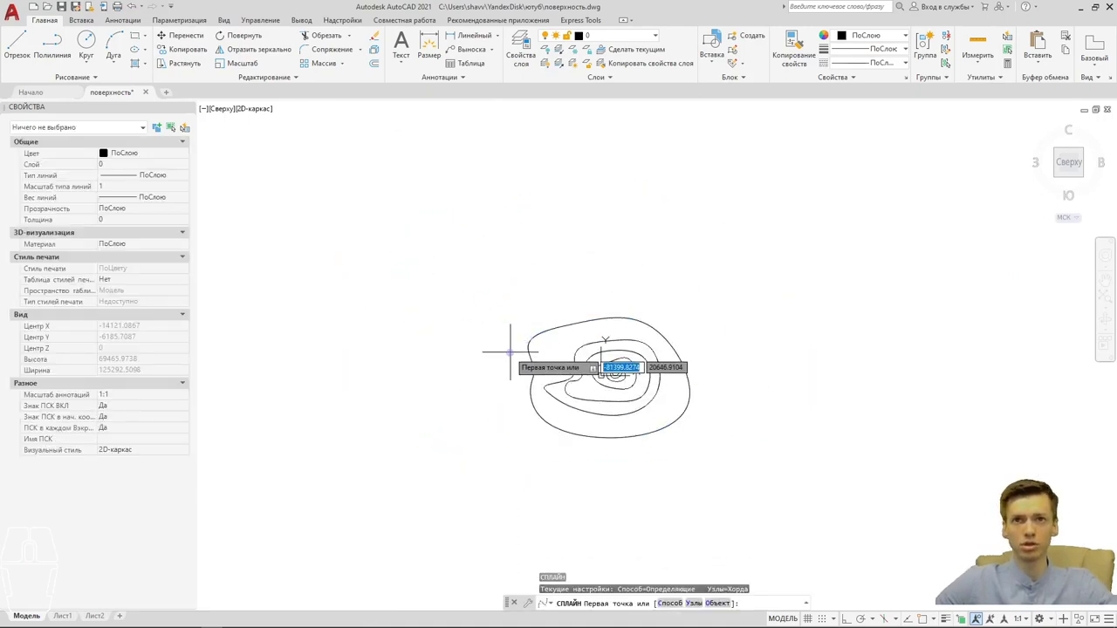
pyautogui.click(502, 360)
pyautogui.click(513, 307)
pyautogui.click(698, 288)
pyautogui.click(725, 410)
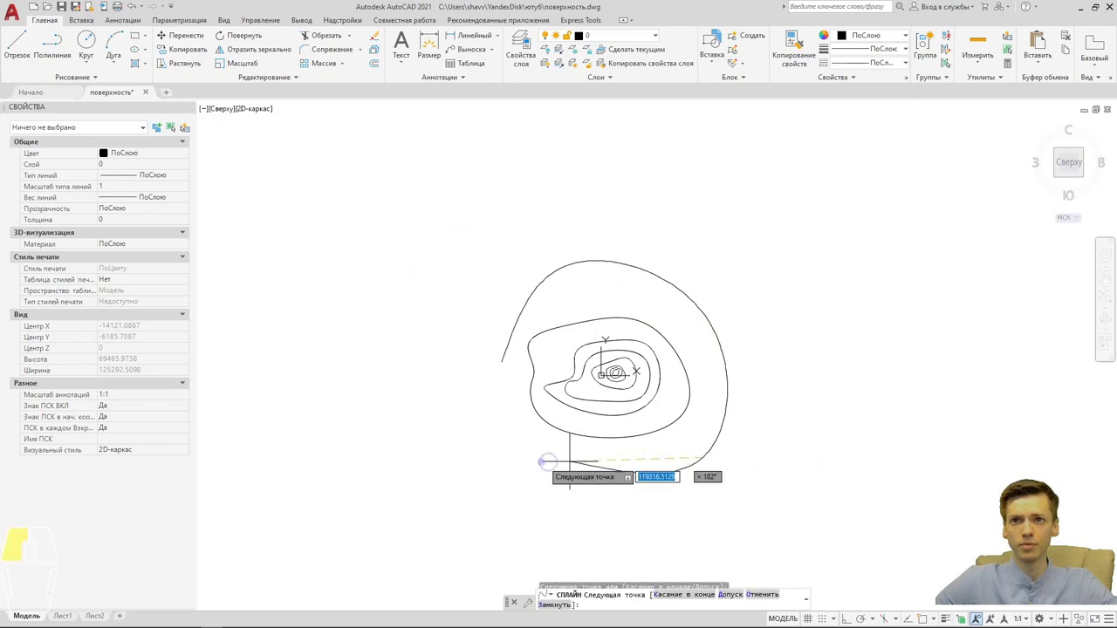
pyautogui.click(558, 471)
pyautogui.rightClick(498, 382)
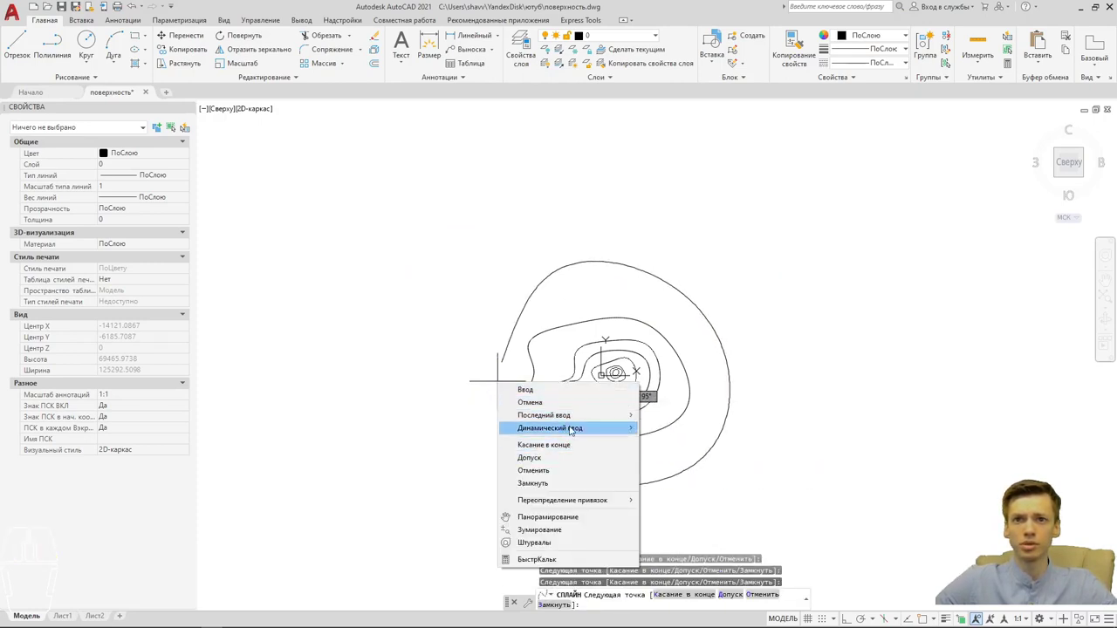
pyautogui.moveTo(545, 416)
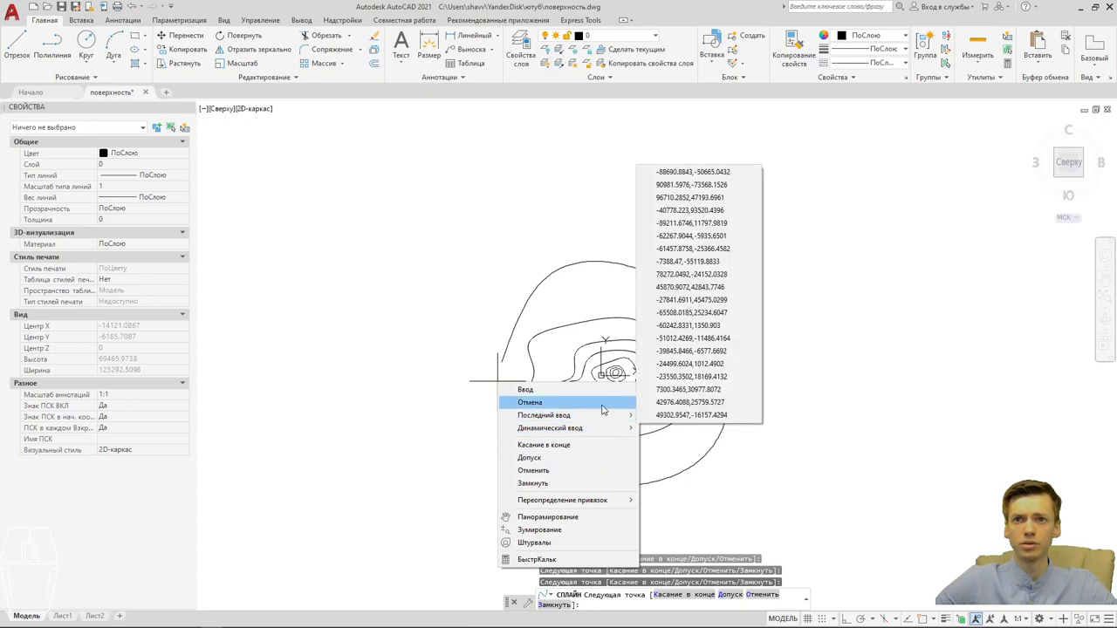
pyautogui.click(469, 390)
pyautogui.scroll(5, 475, 384)
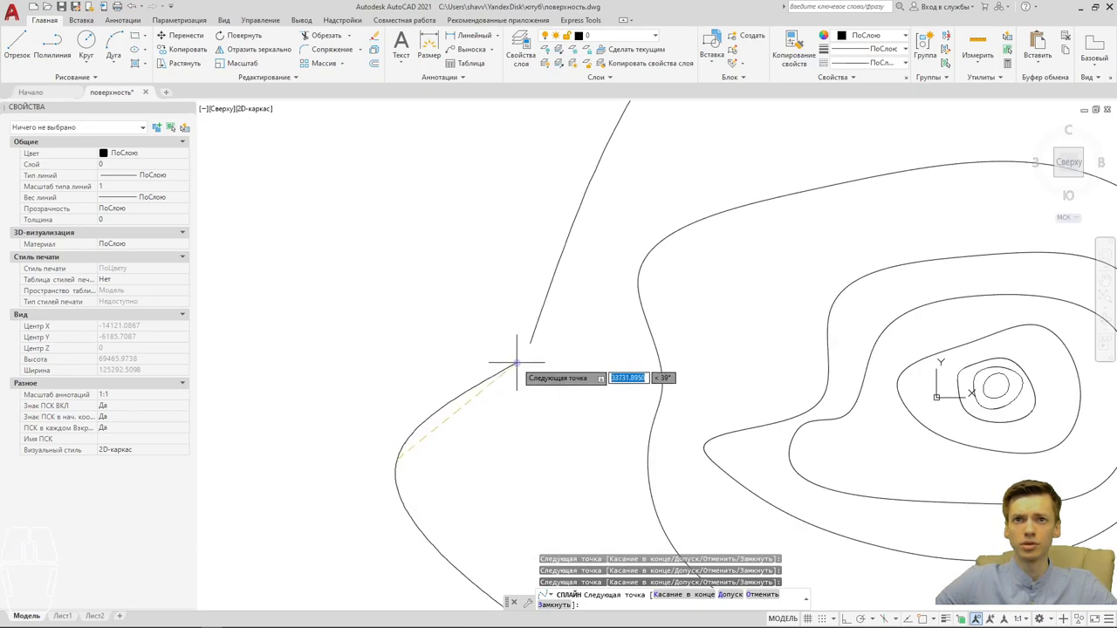
pyautogui.press('Escape')
pyautogui.scroll(-4, 508, 377)
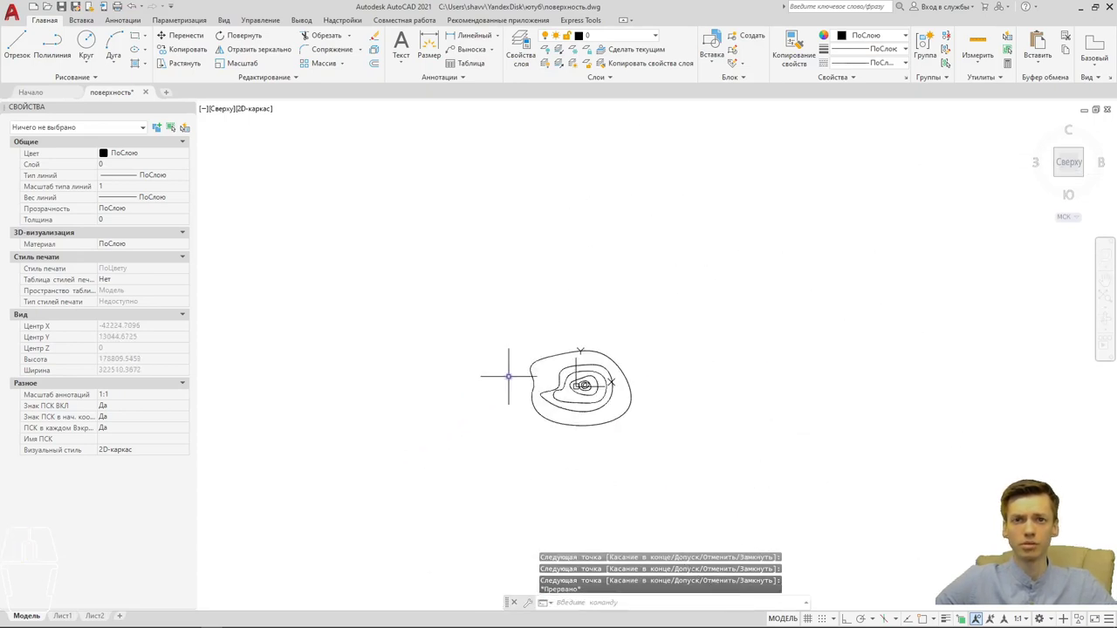
# Redraw the spline around all contours and close it into a loop with з.
pyautogui.click(500, 371)
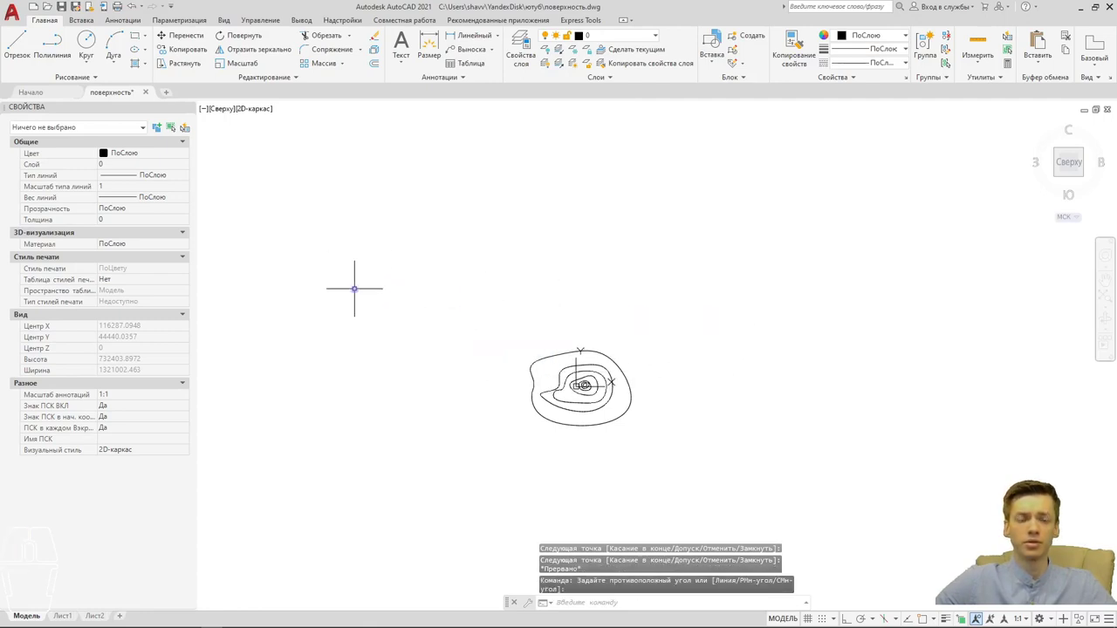
pyautogui.press('Escape')
pyautogui.press('Return')
pyautogui.click(485, 343)
pyautogui.click(585, 322)
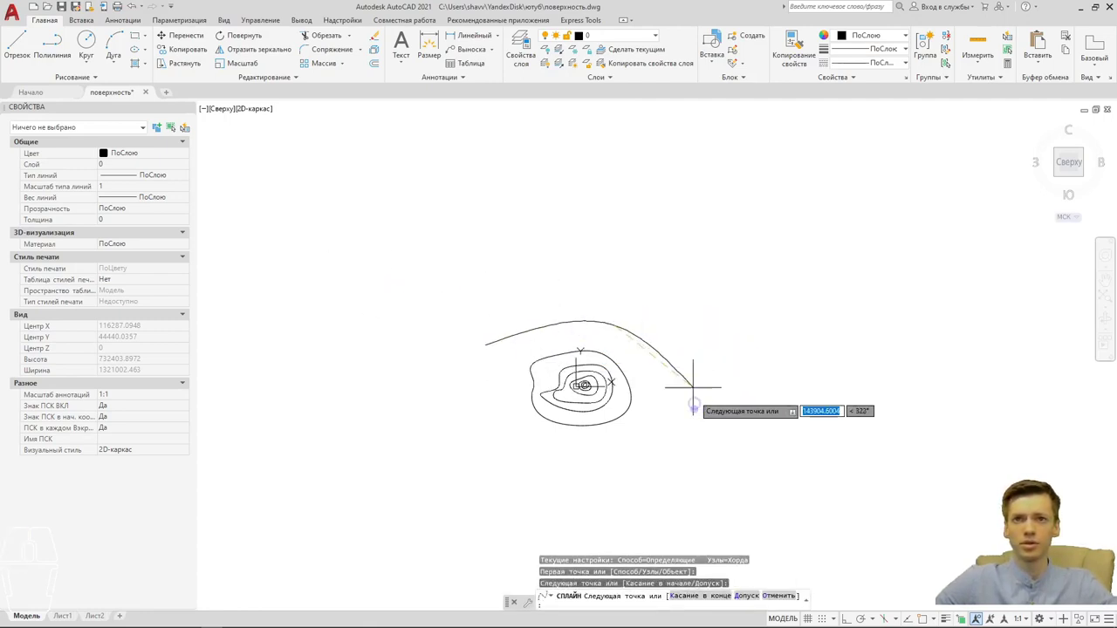
pyautogui.click(670, 424)
pyautogui.click(576, 472)
pyautogui.click(482, 414)
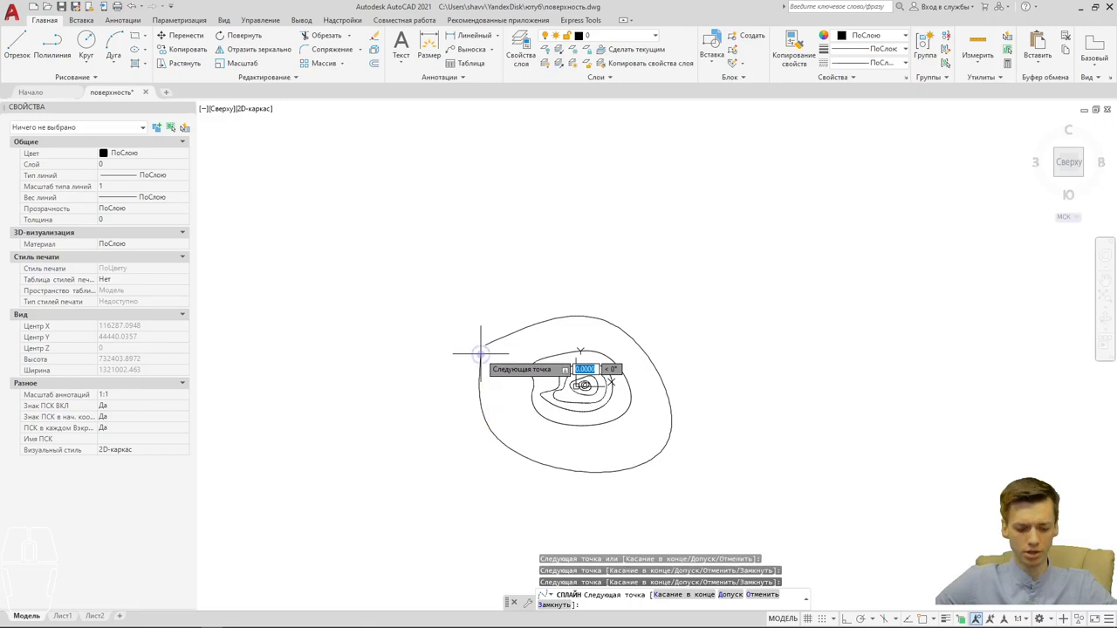
pyautogui.write('з')
pyautogui.press('Return')
pyautogui.click(482, 354)
# Open the new closed spline through its Spline context menu and inspect the gap.
pyautogui.rightClick(491, 352)
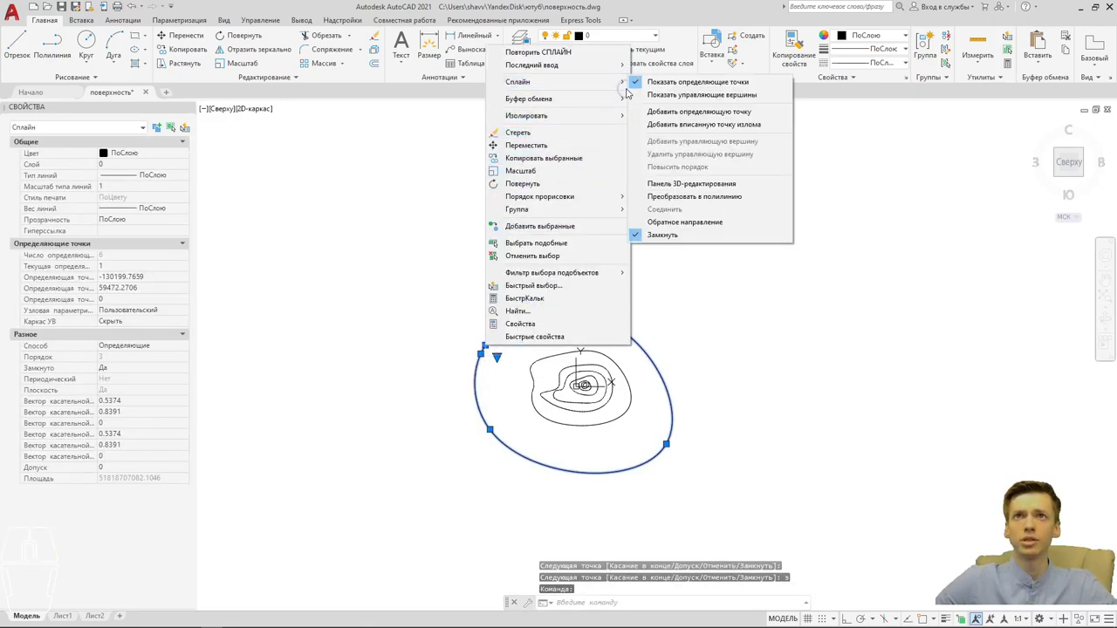
pyautogui.click(663, 236)
pyautogui.scroll(8, 476, 349)
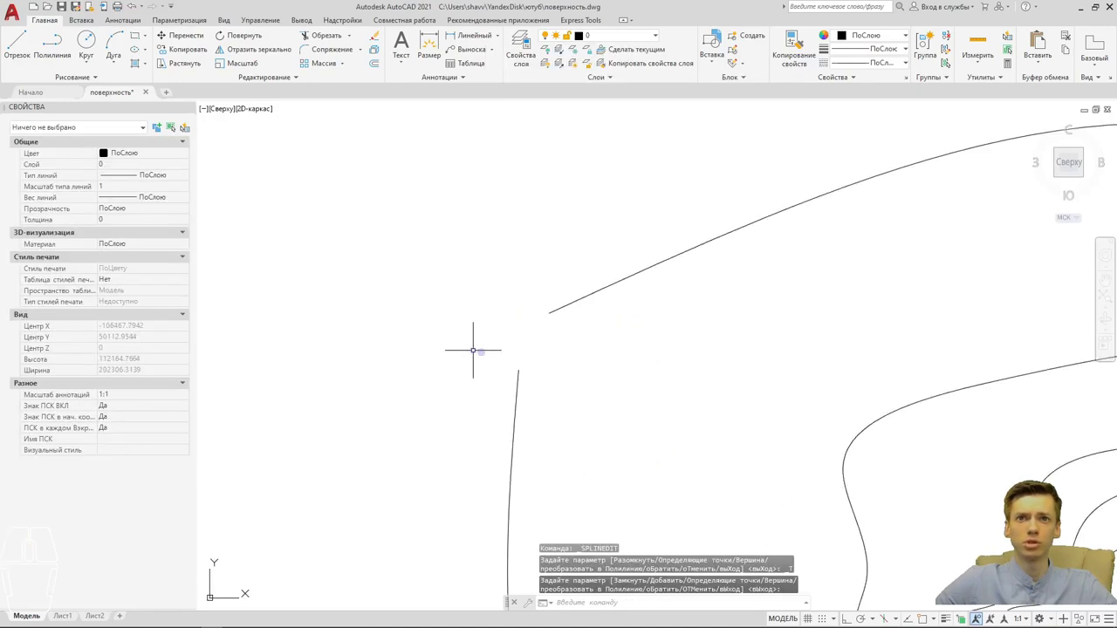
pyautogui.scroll(2, 534, 337)
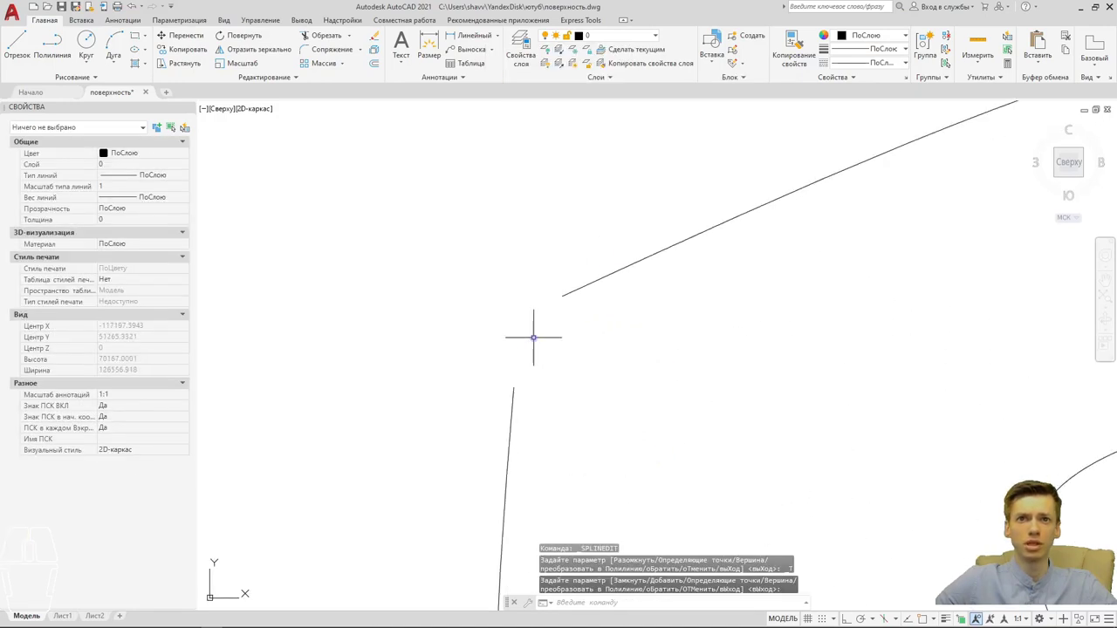
pyautogui.click(562, 297)
pyautogui.rightClick(502, 345)
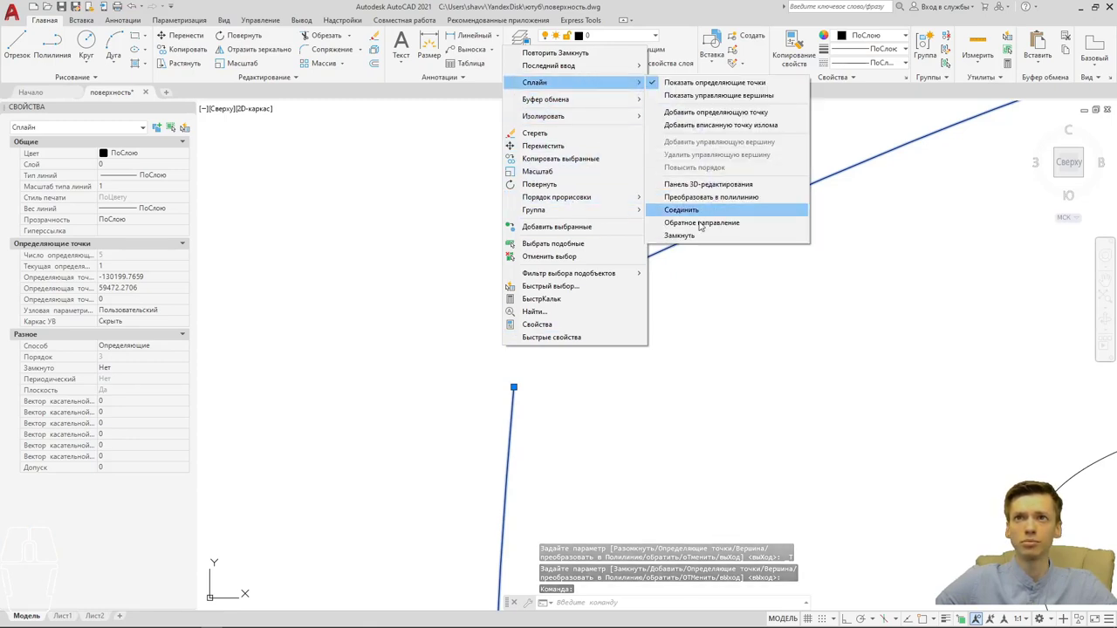
pyautogui.click(688, 240)
pyautogui.scroll(-5, 503, 341)
pyautogui.scroll(-4, 652, 323)
pyautogui.scroll(3, 671, 331)
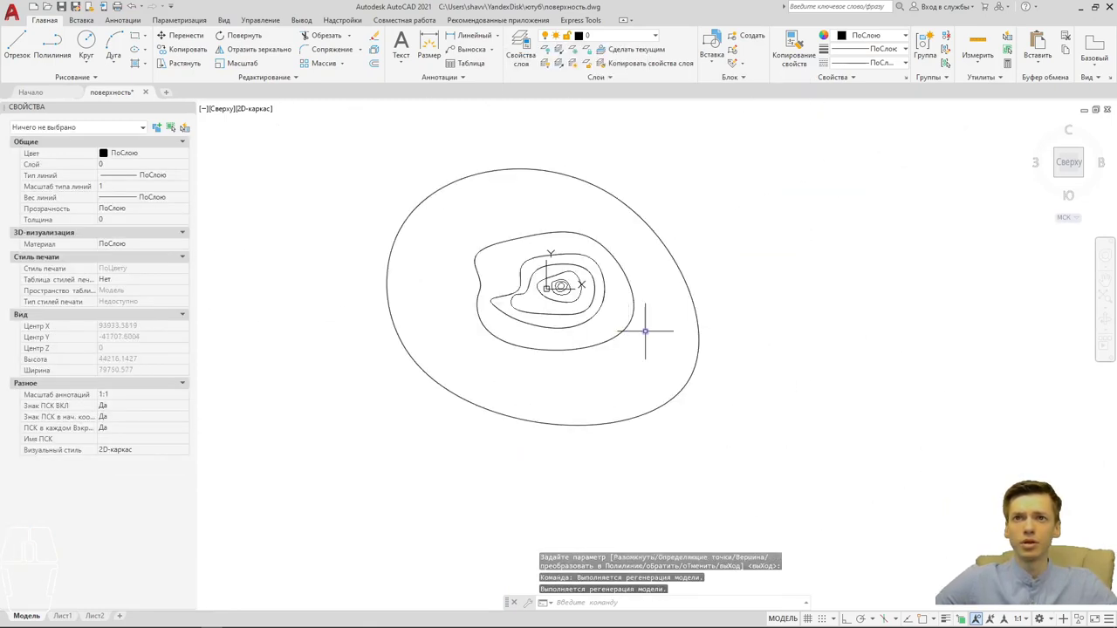
# Select the outer contour with a crossing window and delete it.
pyautogui.click(752, 406)
pyautogui.click(699, 384)
pyautogui.press('Delete')
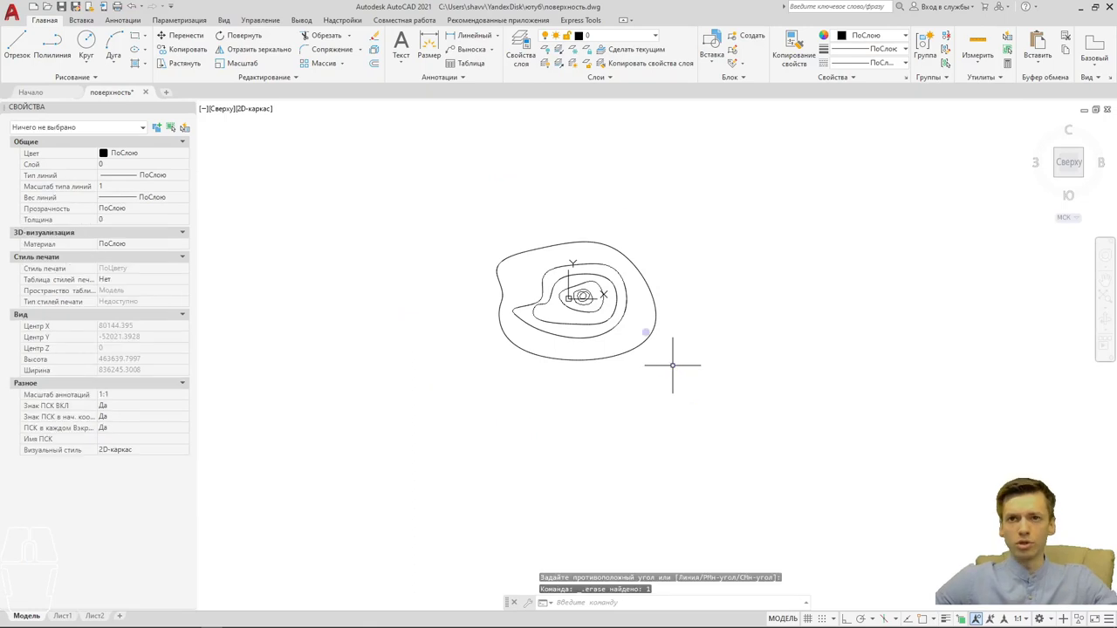
pyautogui.scroll(2, 673, 369)
pyautogui.scroll(2, 650, 372)
pyautogui.scroll(-1, 644, 373)
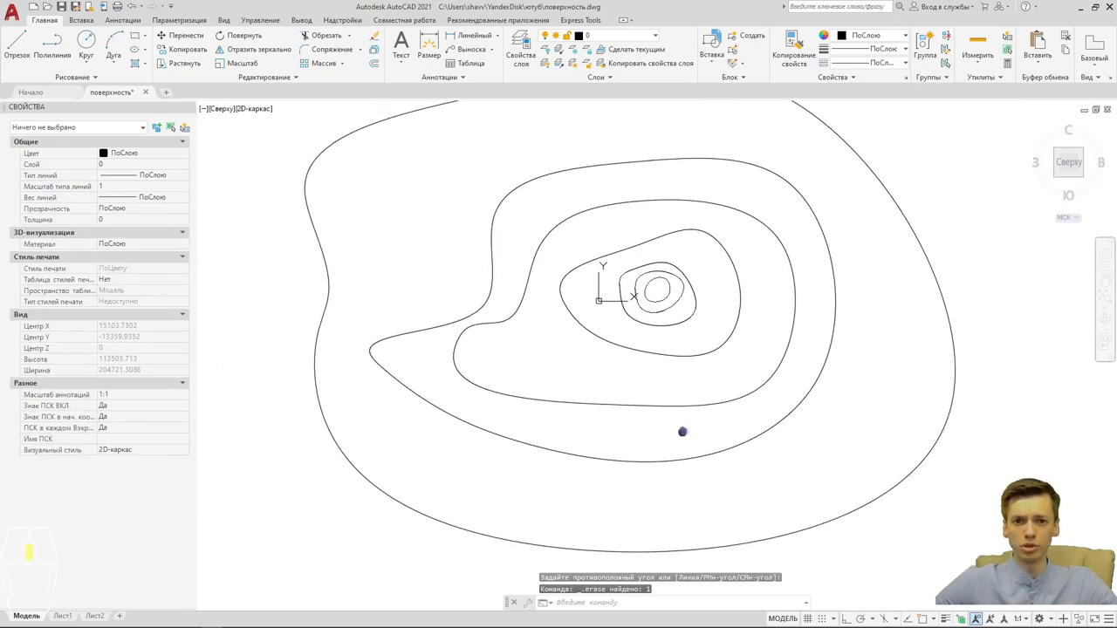
pyautogui.scroll(2, 678, 439)
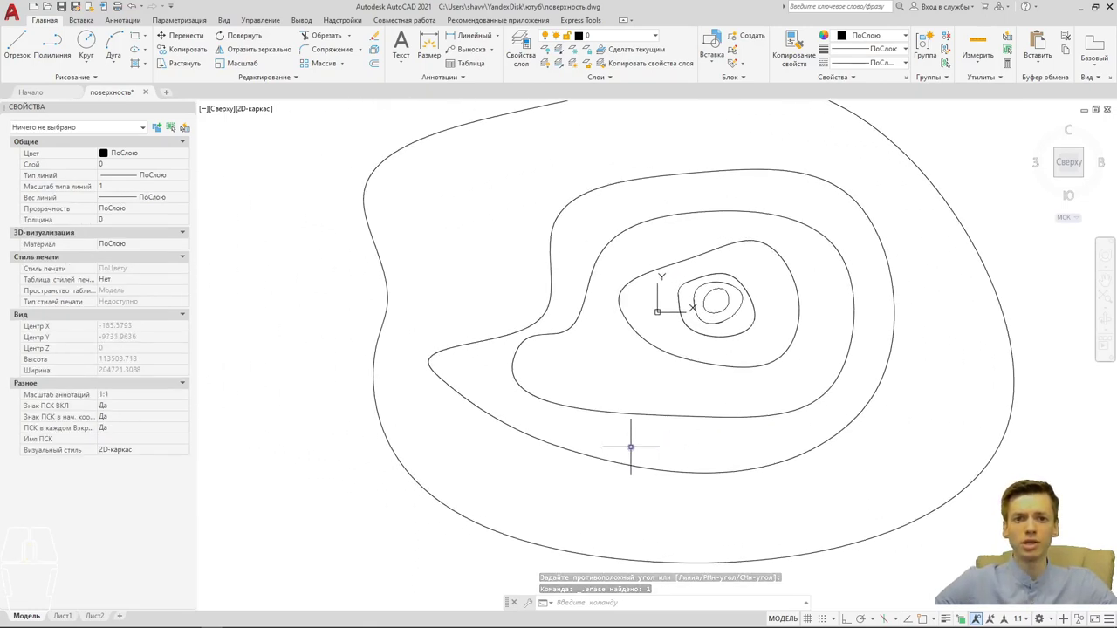
# Convert the tail-shaped second contour to a polyline with ПОЛРЕД at precision 10.
pyautogui.moveTo(630, 447); pyautogui.dragTo(660, 479, button='middle')
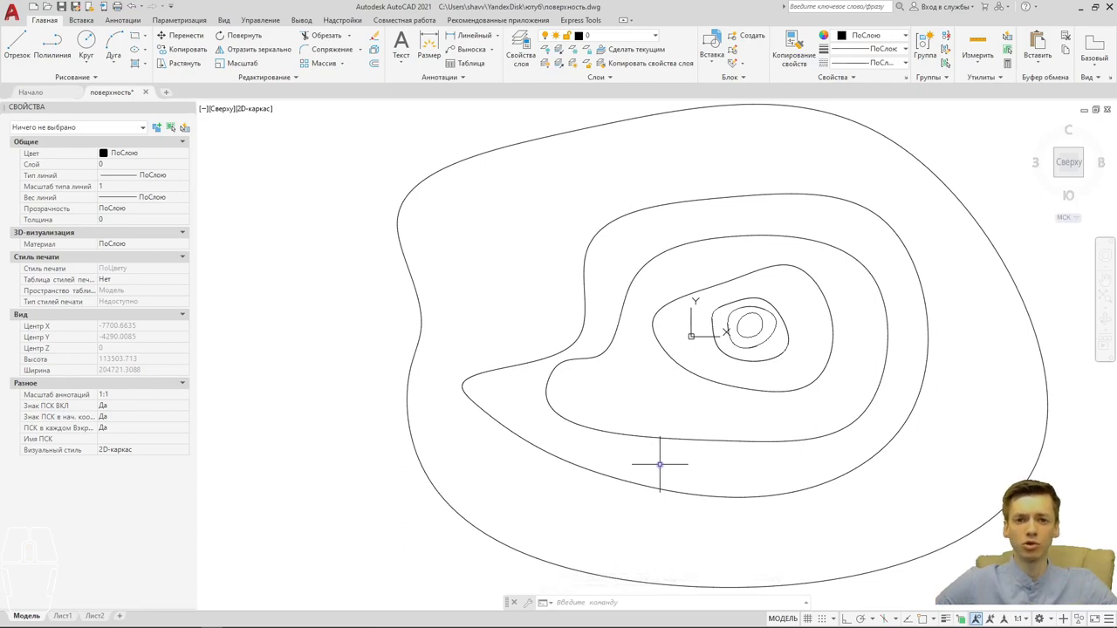
pyautogui.click(542, 454)
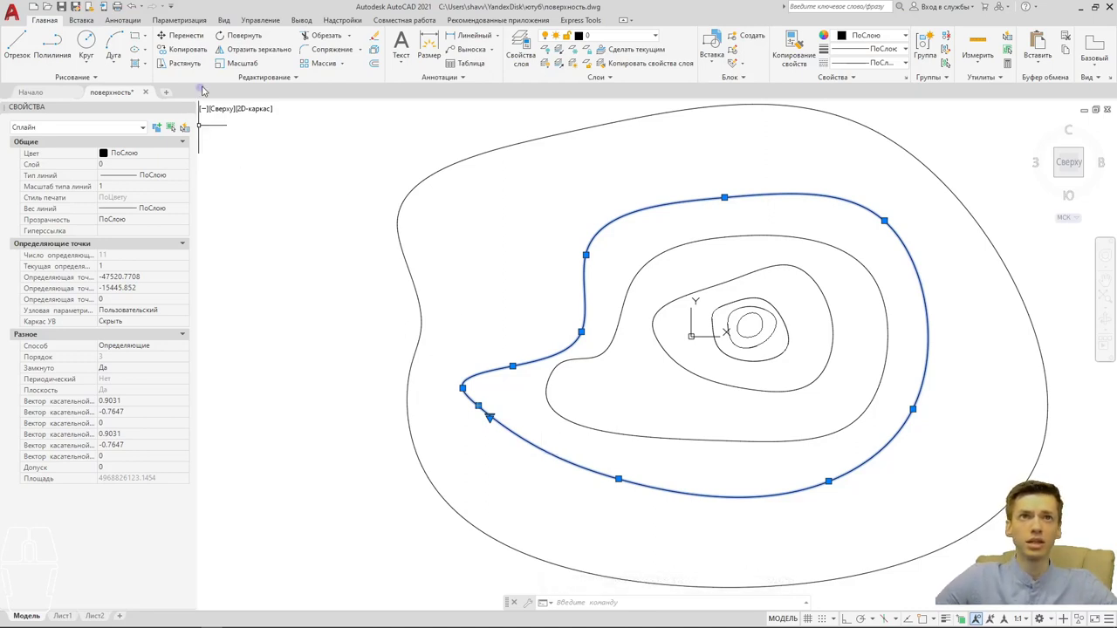
pyautogui.click(232, 78)
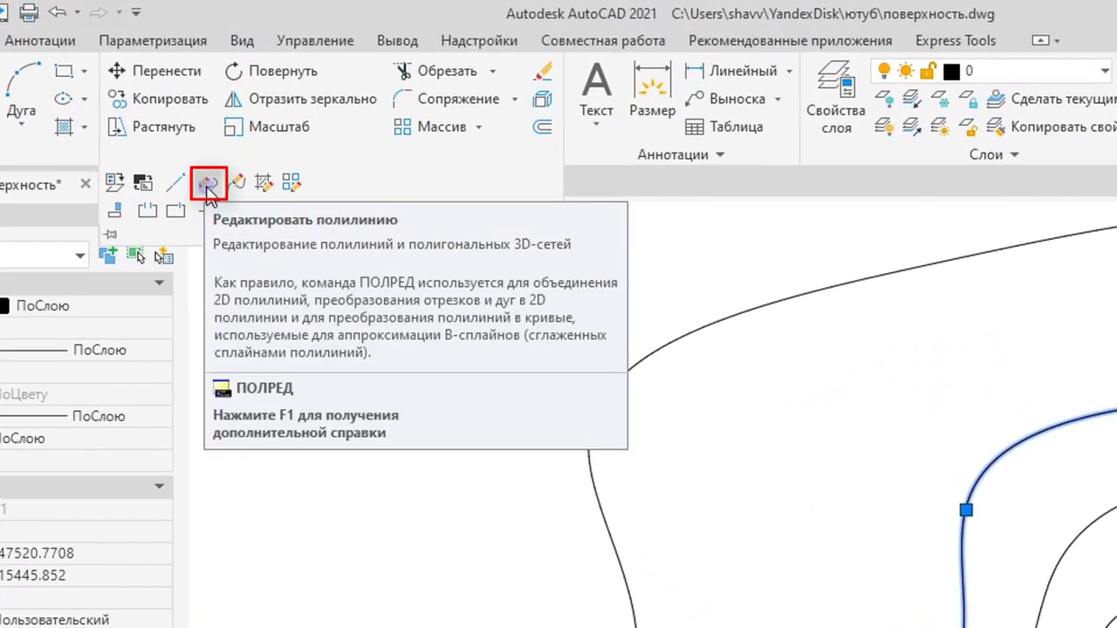
pyautogui.write('по')
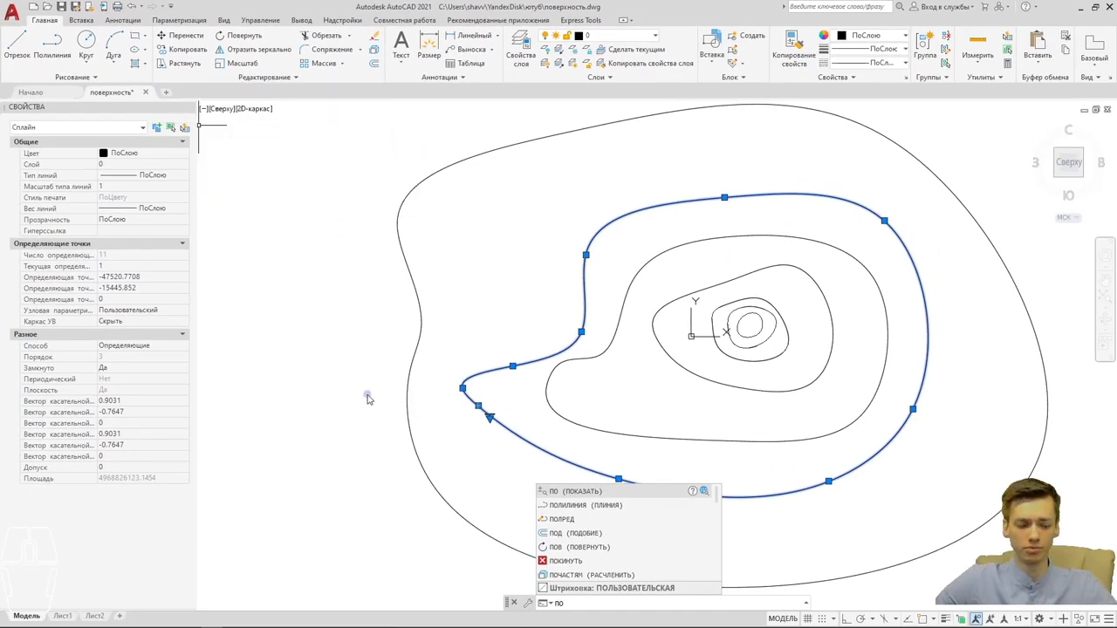
pyautogui.press('Escape')
pyautogui.write('по')
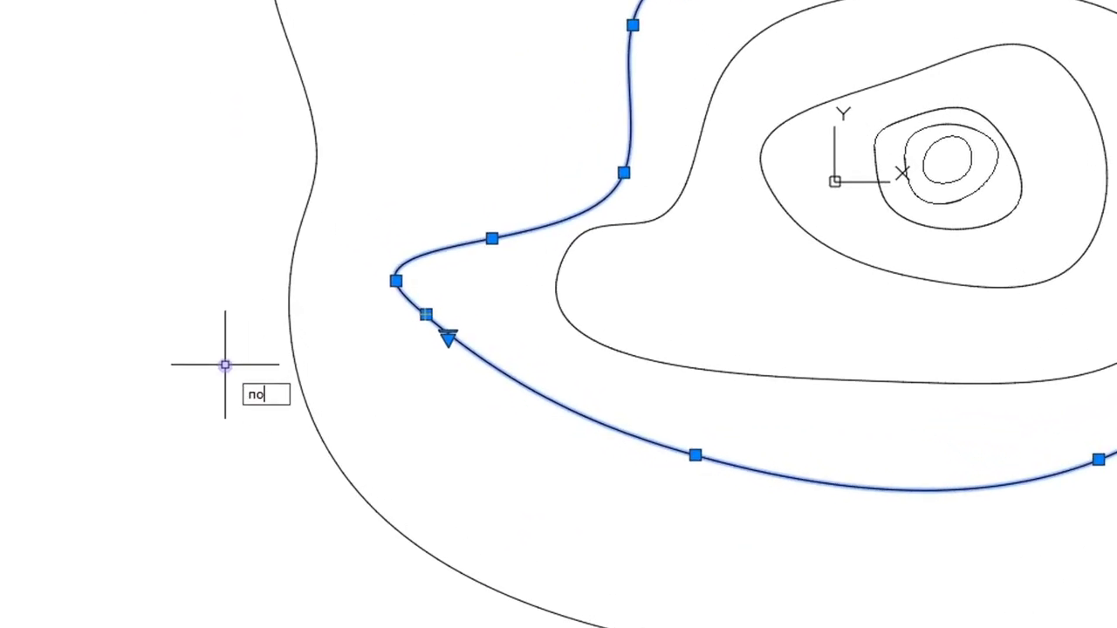
pyautogui.write('л')
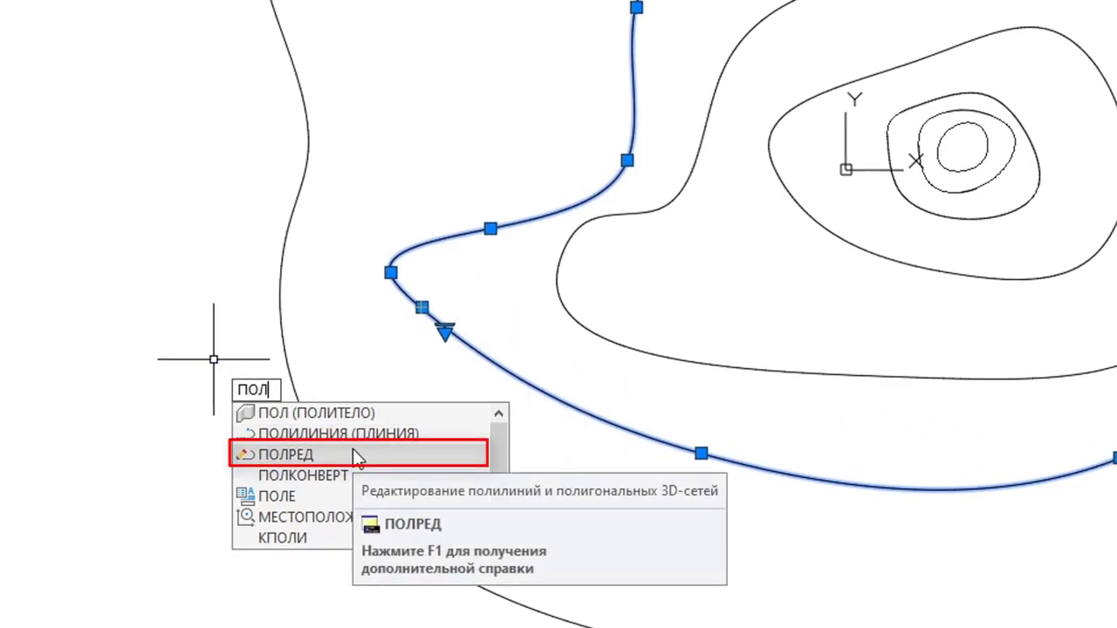
pyautogui.click(352, 449)
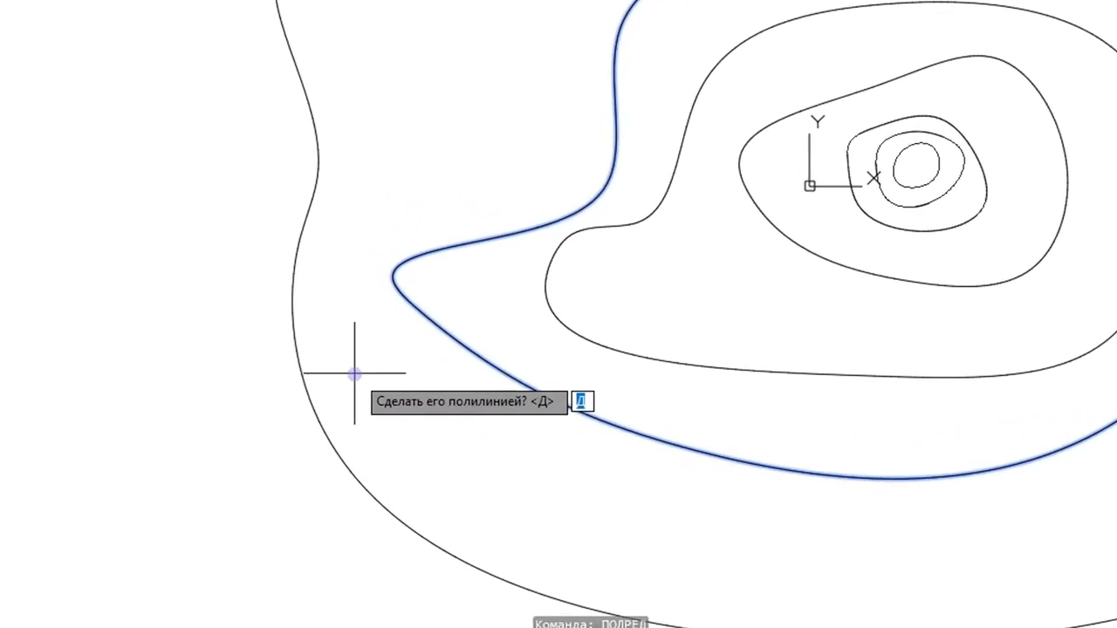
pyautogui.press('Return')
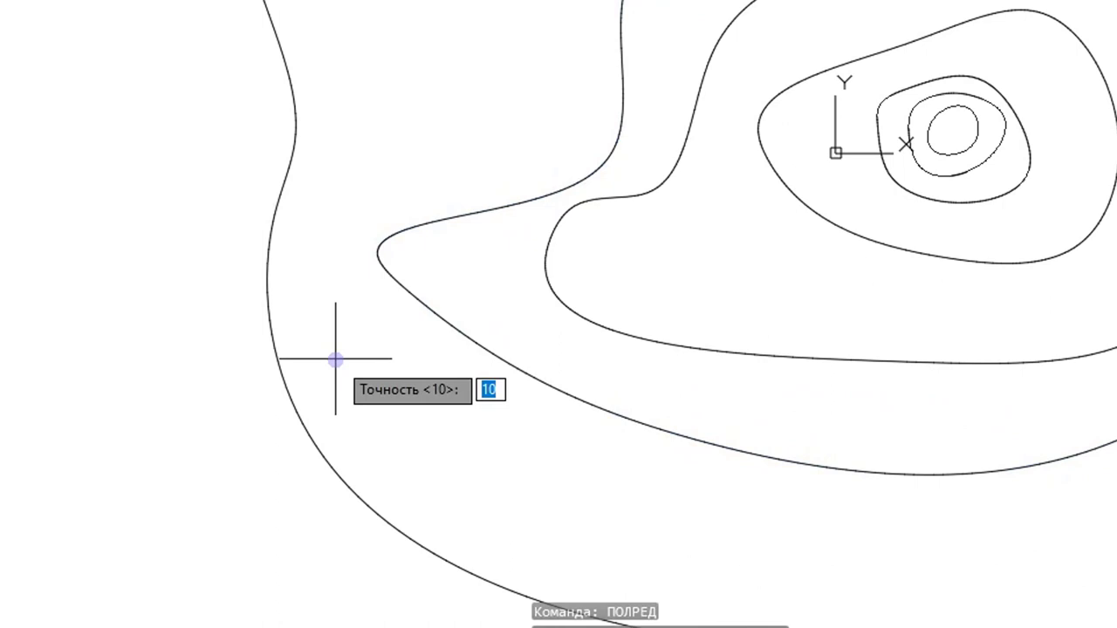
pyautogui.press('Return')
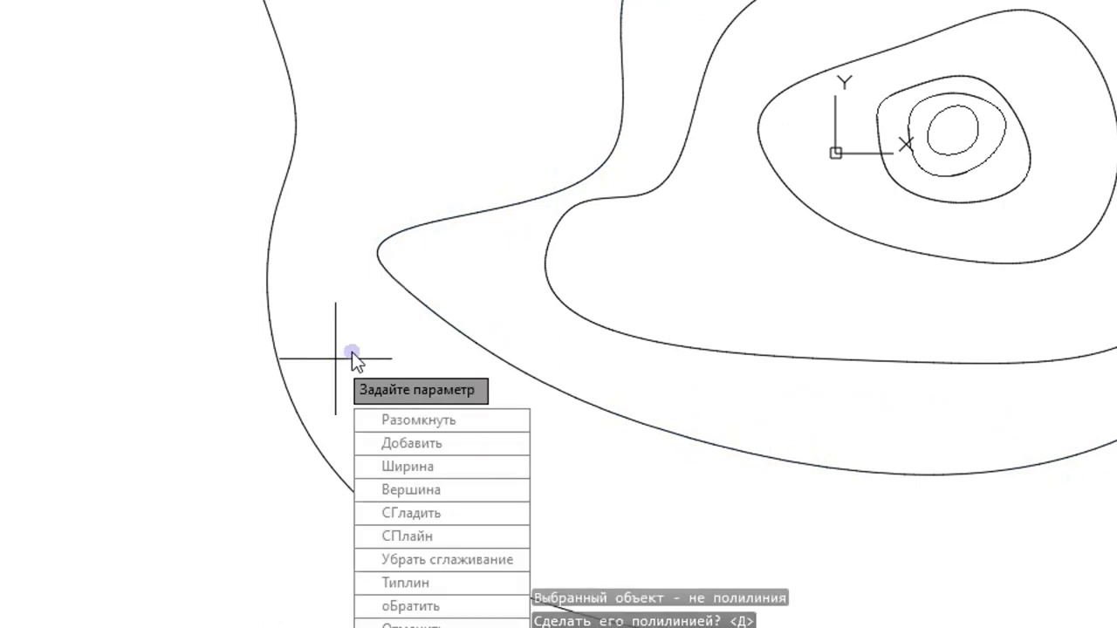
pyautogui.press('Escape')
pyautogui.click(456, 344)
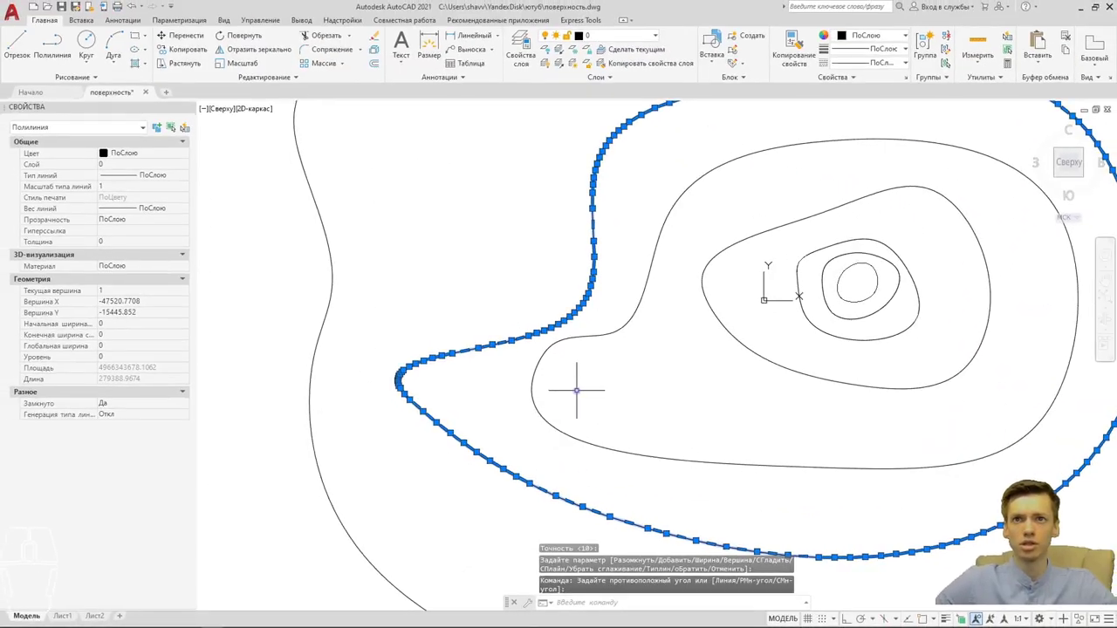
pyautogui.scroll(-3, 524, 392)
pyautogui.press('Escape')
# Convert the outermost contour from a spline to a polyline at precision 10.
pyautogui.click(501, 439)
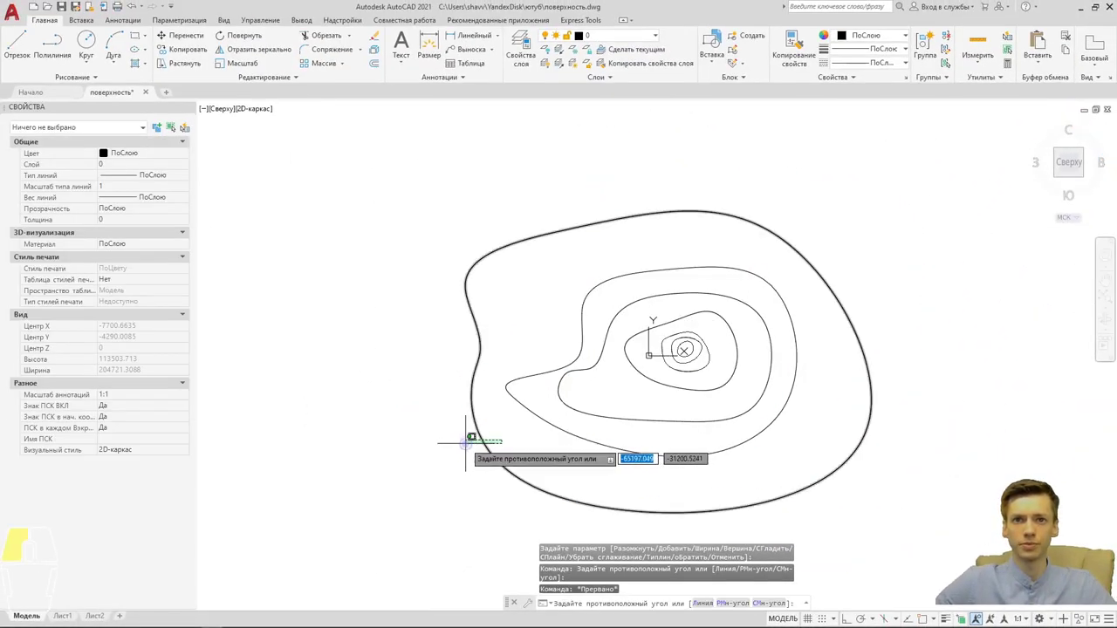
pyautogui.click(458, 444)
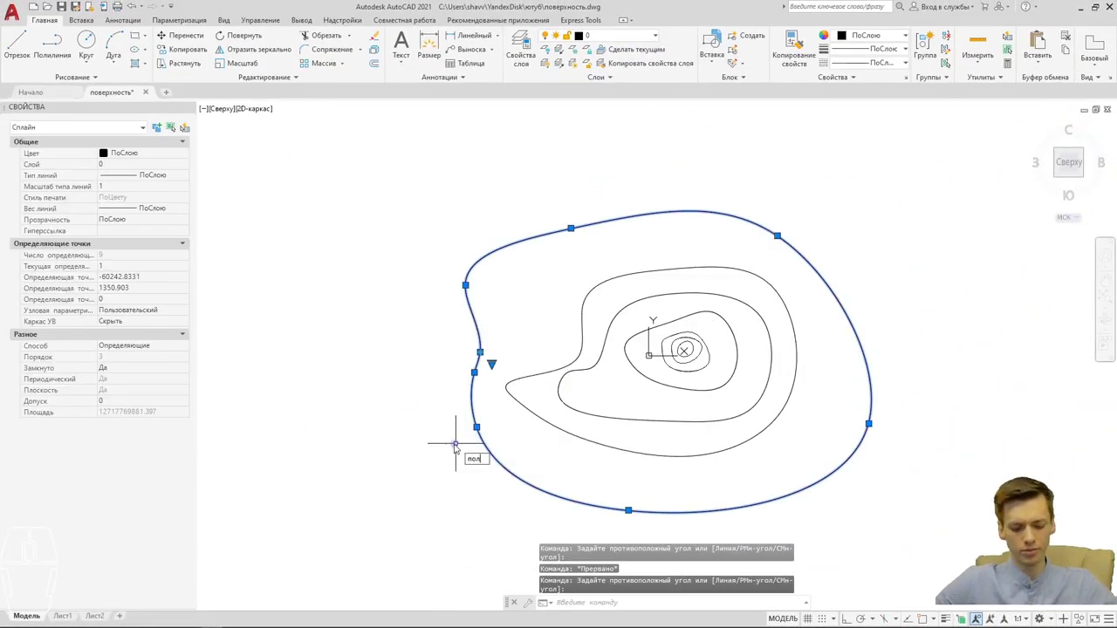
pyautogui.click(482, 481)
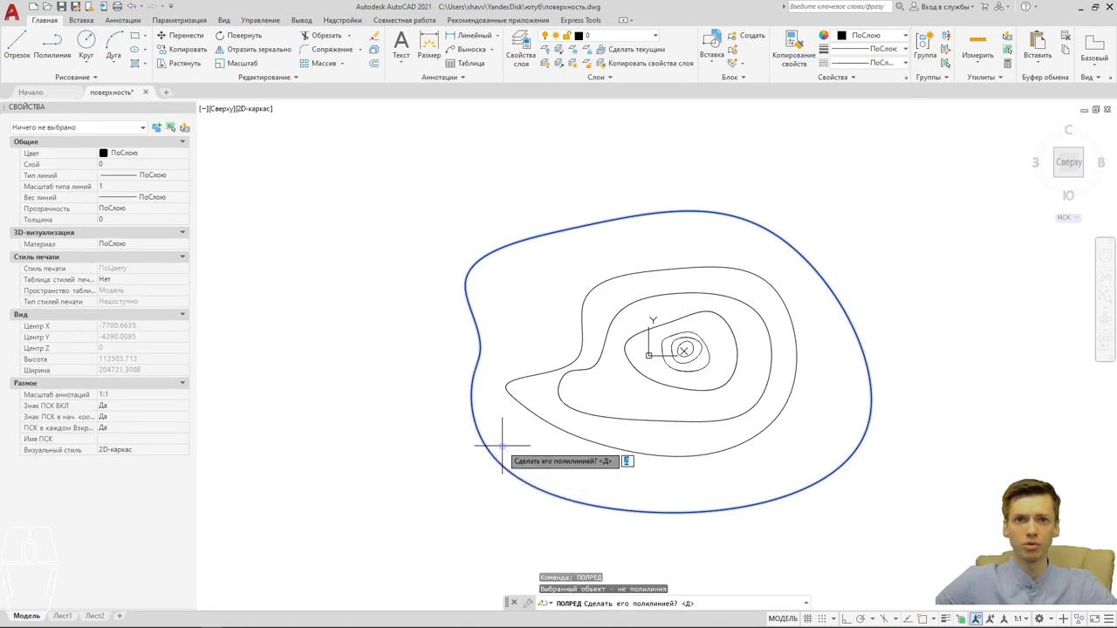
pyautogui.press('Return')
pyautogui.press('Return')
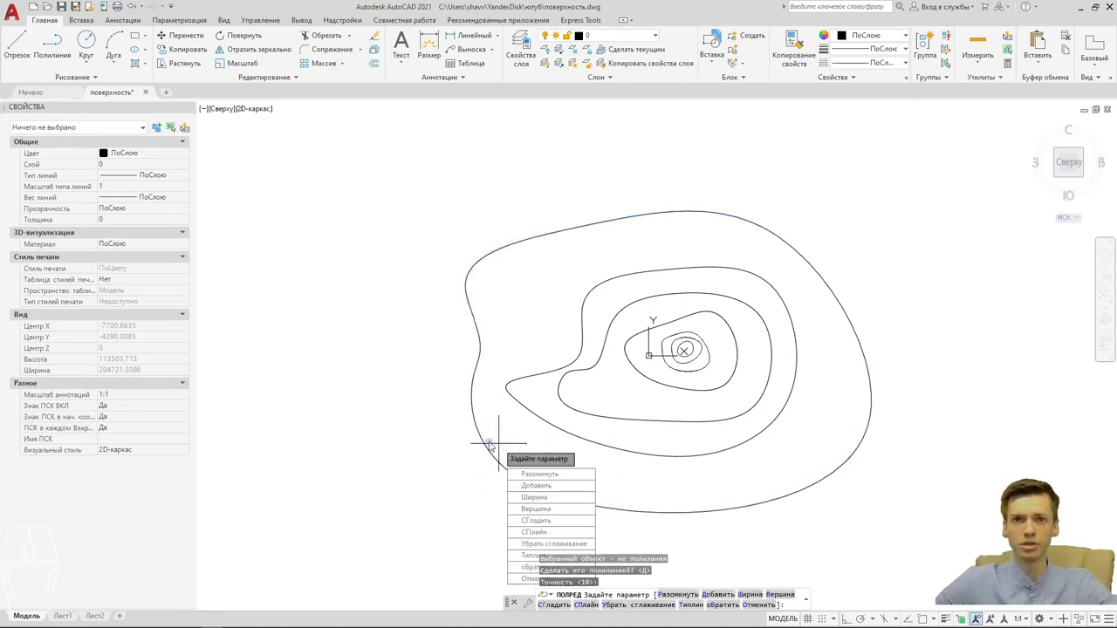
pyautogui.press('Return')
pyautogui.click(474, 443)
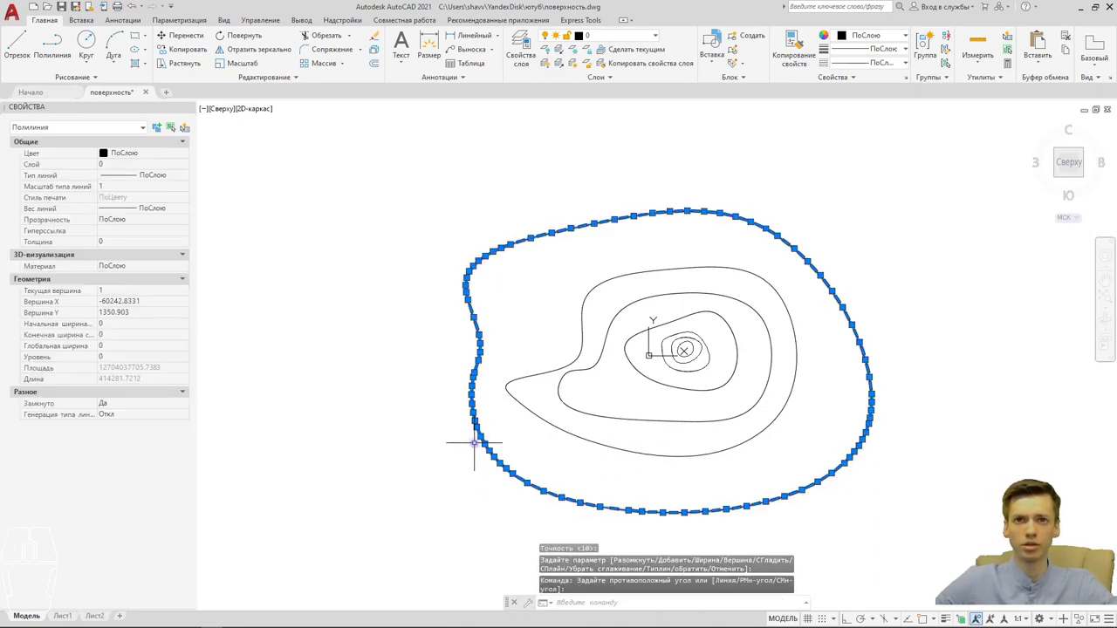
pyautogui.scroll(3, 559, 402)
pyautogui.press('Escape')
# Convert the third contour to a polyline at precision 10 and select the next inner contour.
pyautogui.click(474, 392)
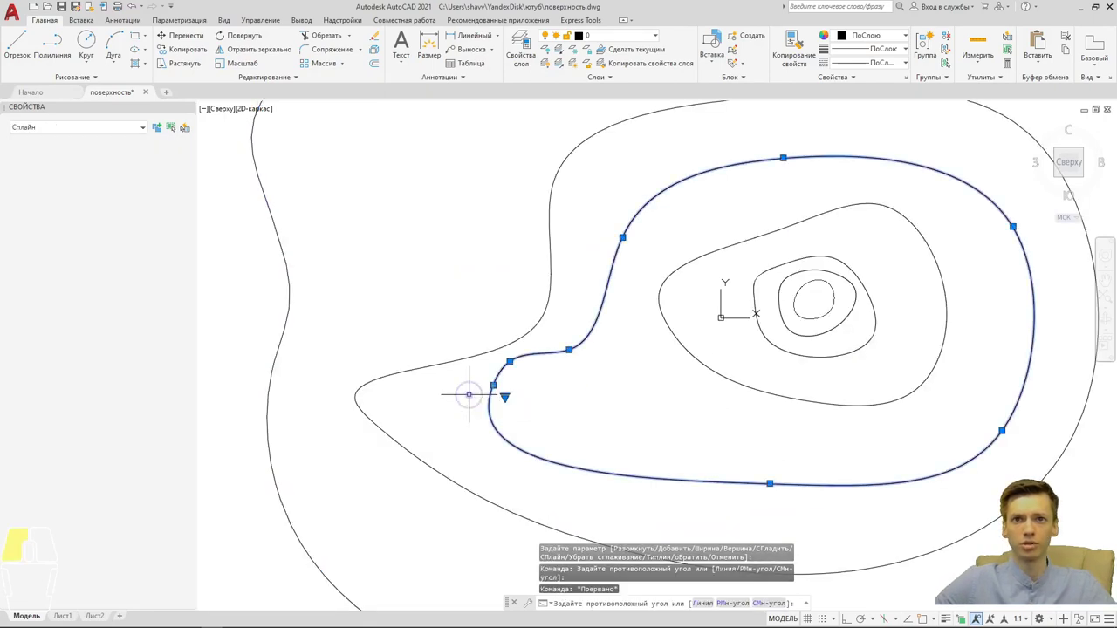
pyautogui.write('по')
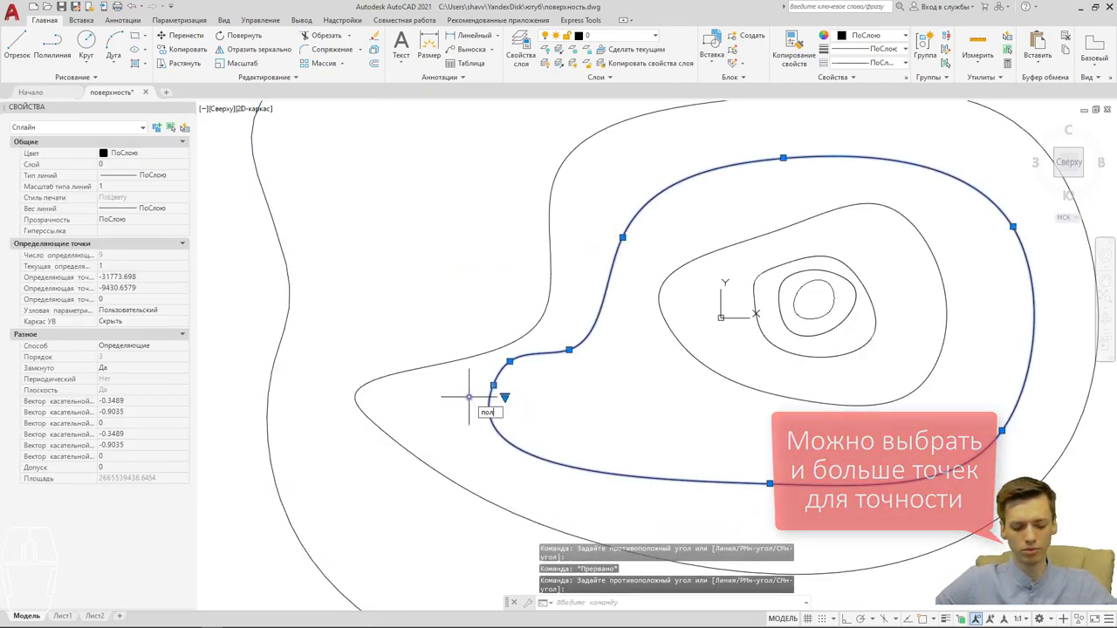
pyautogui.write('л')
pyautogui.click(491, 434)
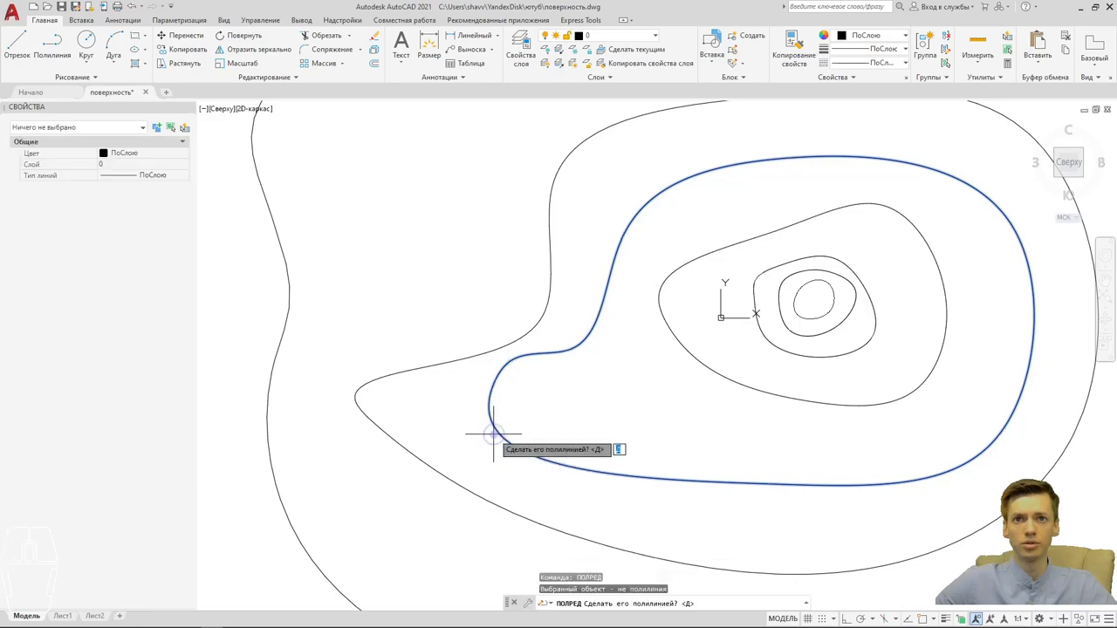
pyautogui.press('Return')
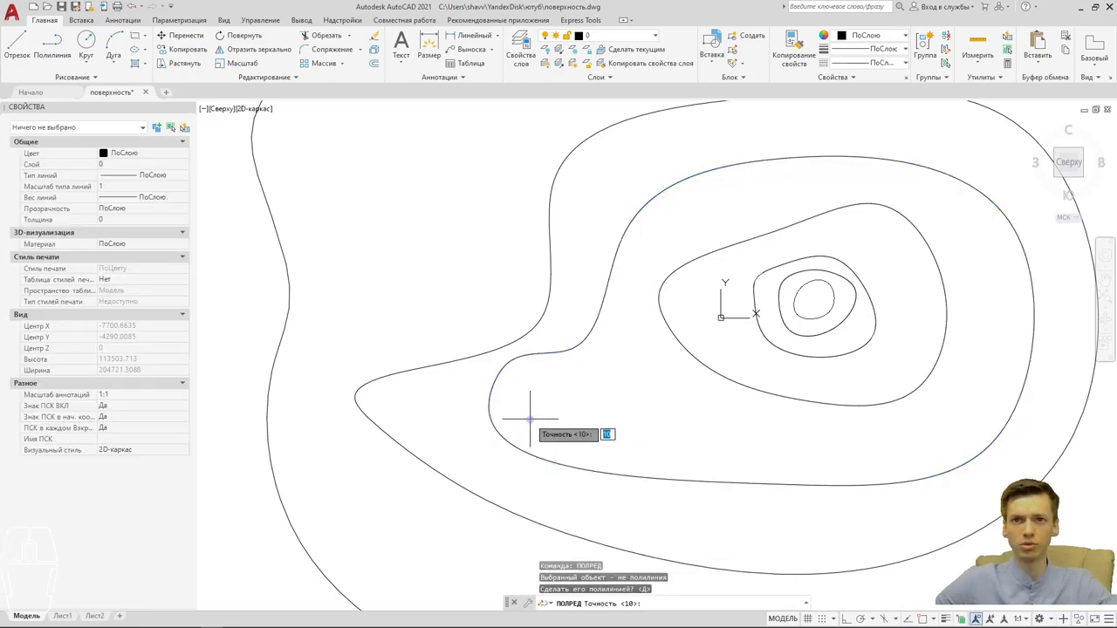
pyautogui.press('Return')
pyautogui.rightClick(502, 384)
pyautogui.click(507, 399)
pyautogui.click(506, 399)
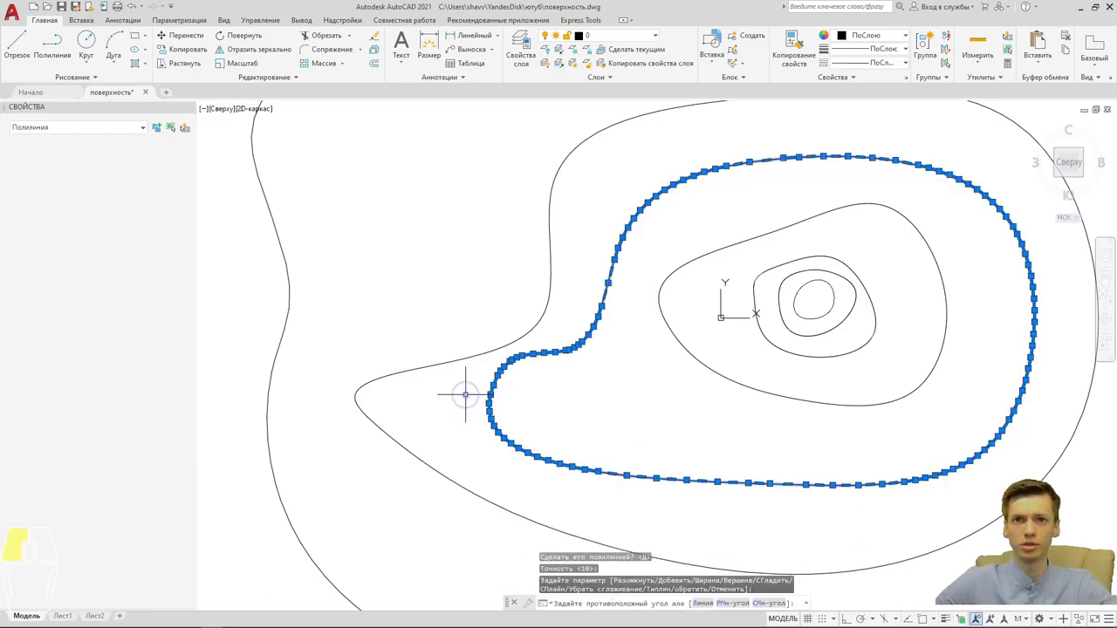
pyautogui.press('Escape')
pyautogui.click(726, 357)
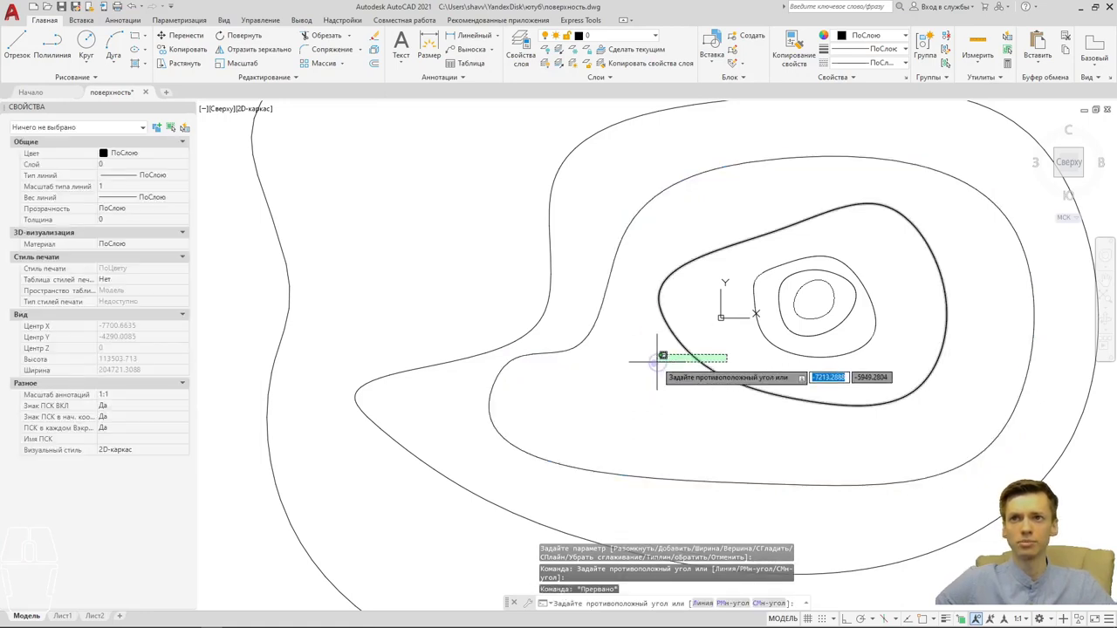
pyautogui.click(657, 357)
pyautogui.write('пол')
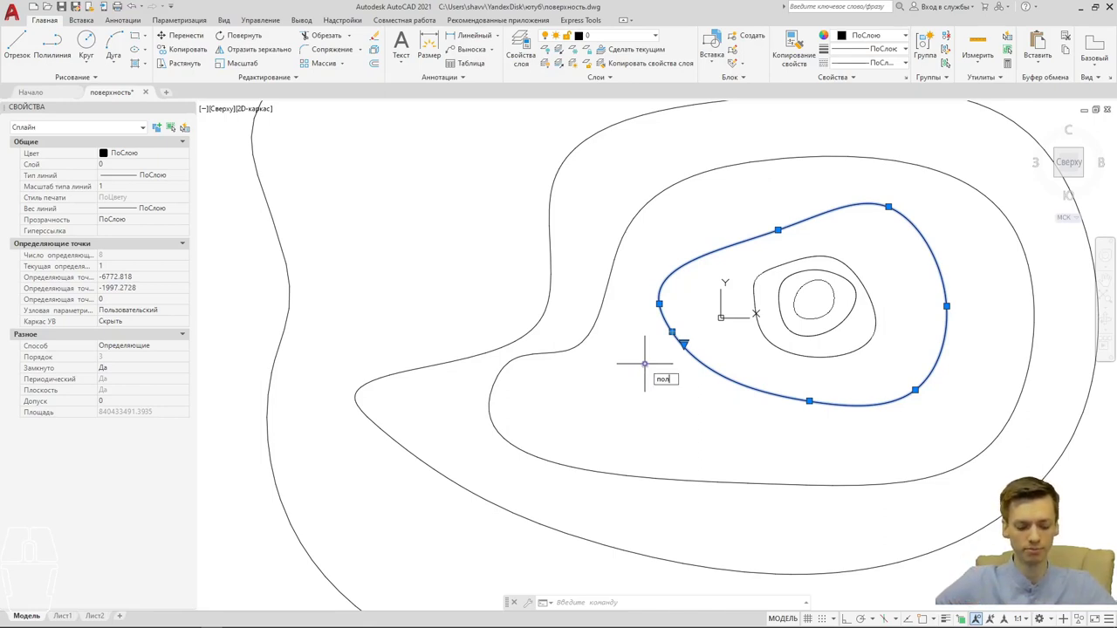
# Convert the selected contour to a polyline using PEDIT defaults.
pyautogui.write('р')
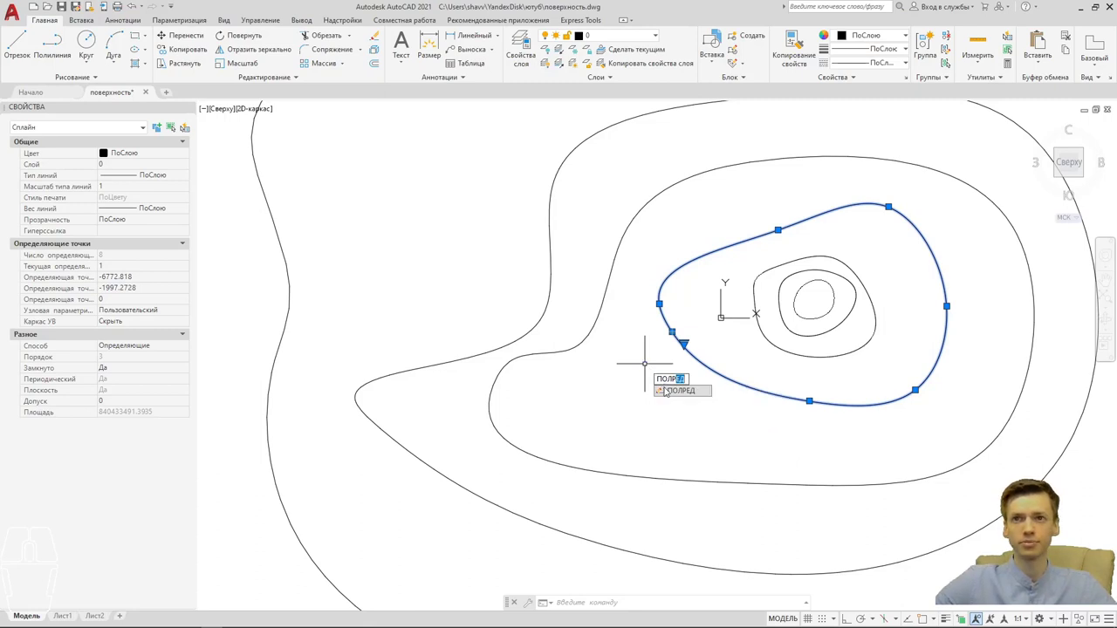
pyautogui.press('Return')
pyautogui.press('Return')
pyautogui.press('Return')
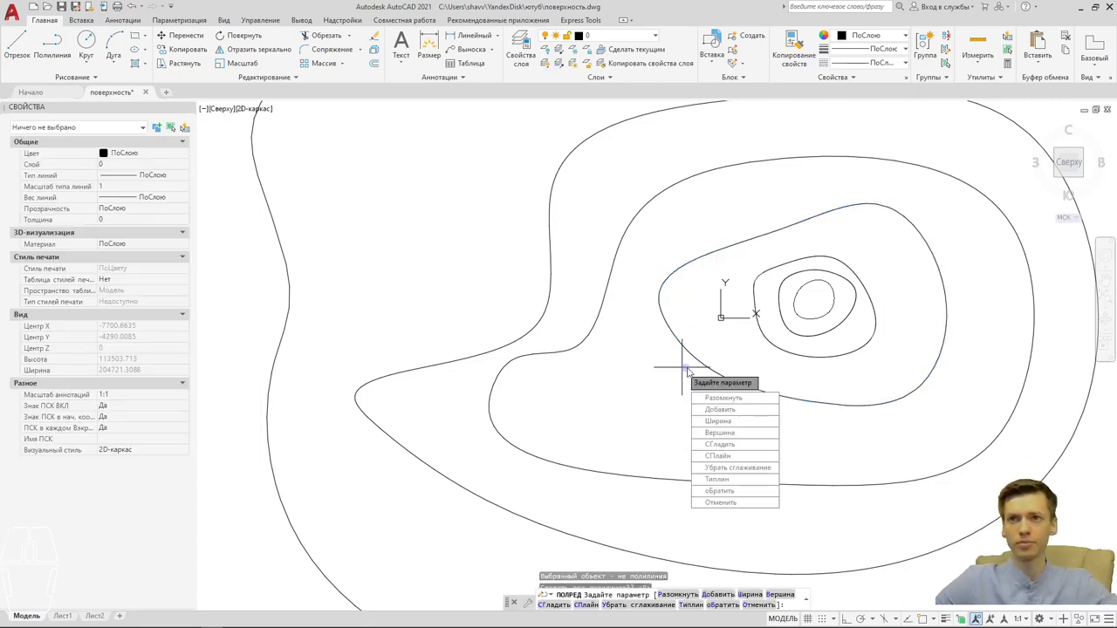
pyautogui.press('Return')
pyautogui.click(678, 349)
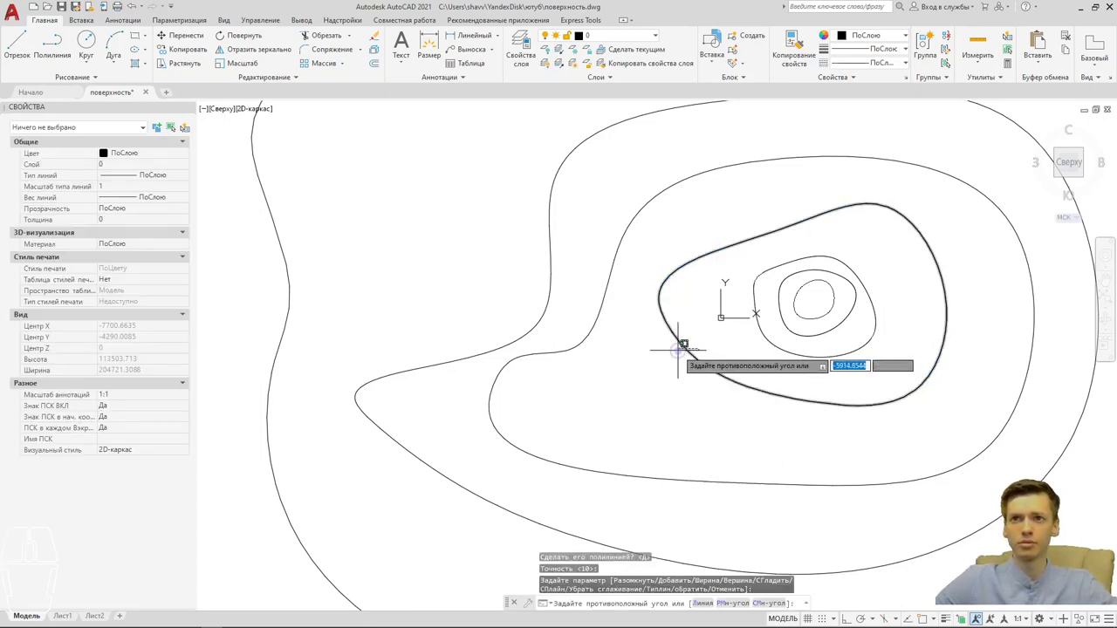
pyautogui.click(724, 361)
pyautogui.moveTo(745, 347); pyautogui.dragTo(668, 371, button='middle')
pyautogui.press('Escape')
# Convert the next inner contour to a polyline, keeping precision 10.
pyautogui.click(668, 371)
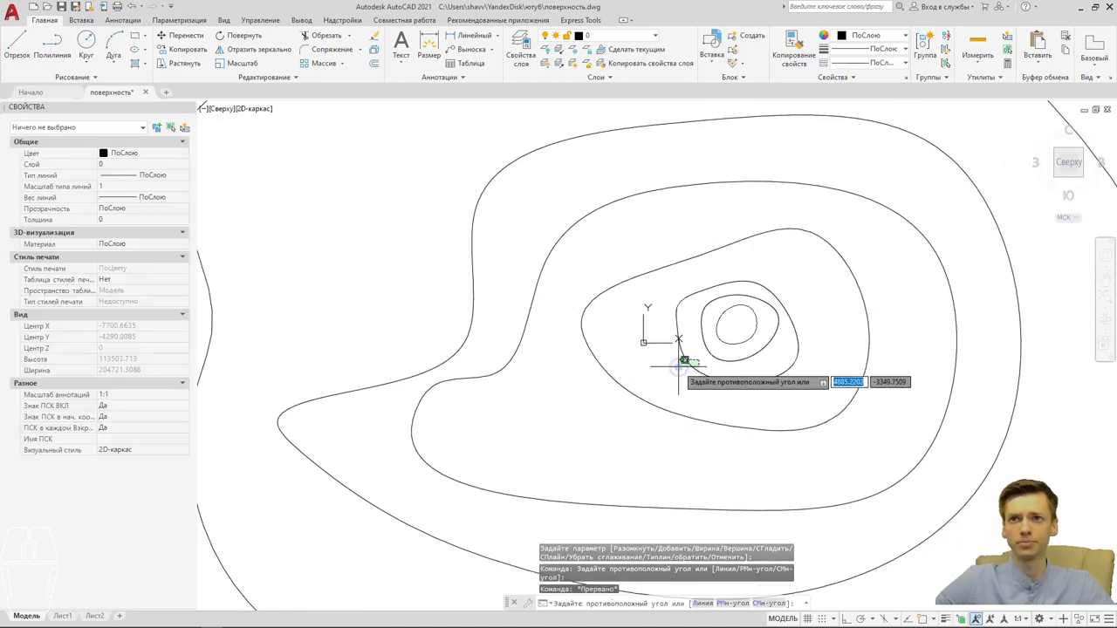
pyautogui.click(672, 371)
pyautogui.press('Return')
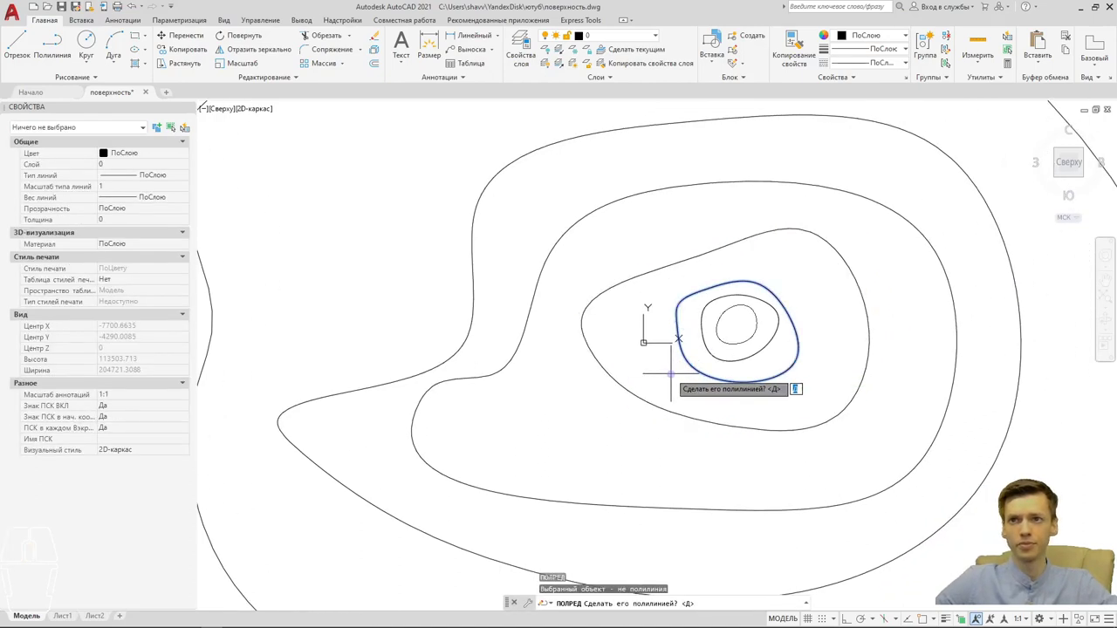
pyautogui.press('Return')
pyautogui.press('Return')
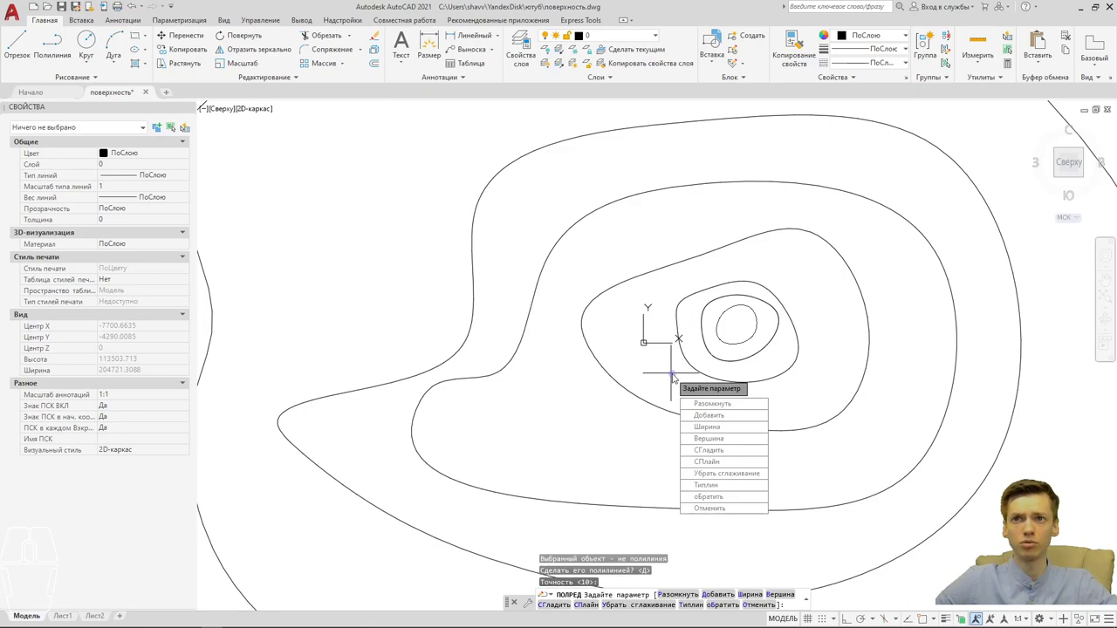
pyautogui.press('Return')
pyautogui.click(674, 374)
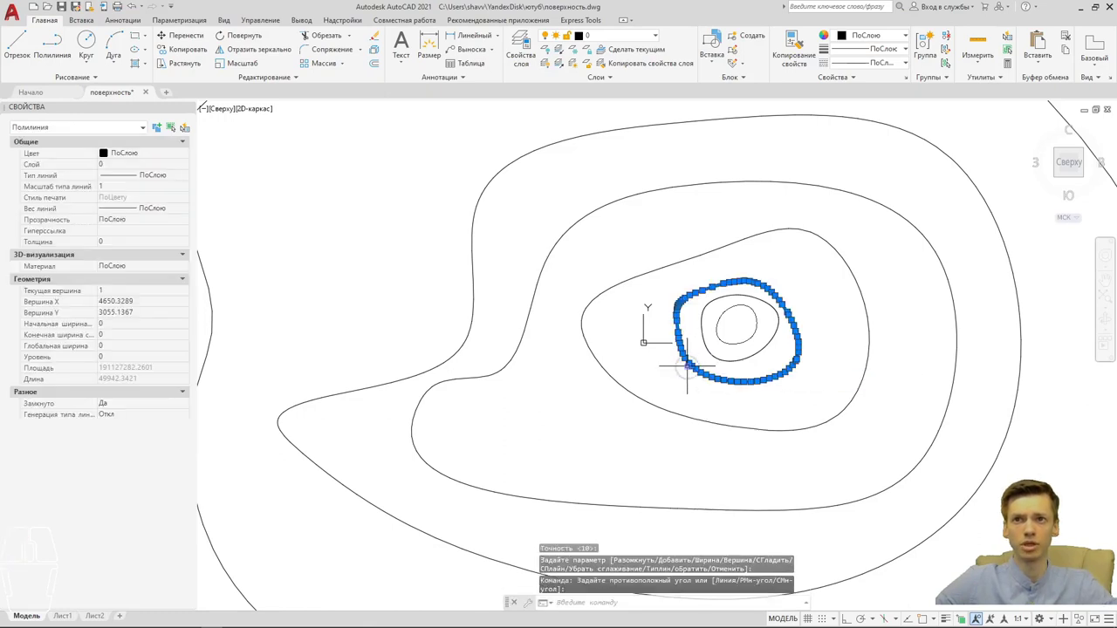
pyautogui.scroll(4, 724, 347)
pyautogui.scroll(2, 730, 344)
pyautogui.press('Escape')
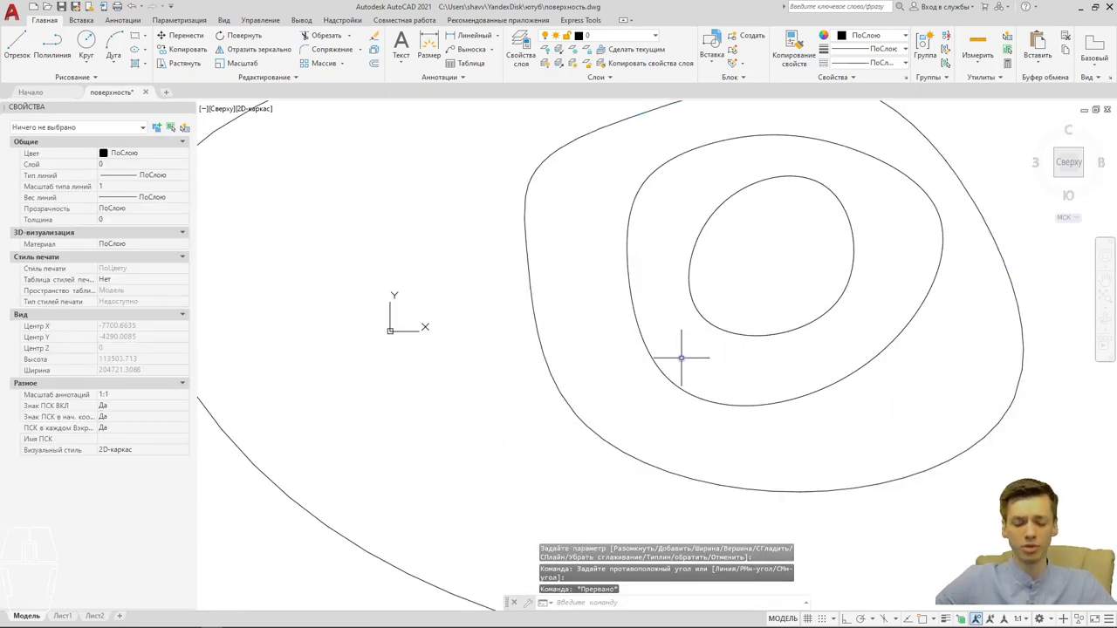
# Turn the middle contour into a polyline.
pyautogui.click(644, 362)
pyautogui.press('Return')
pyautogui.press('Return')
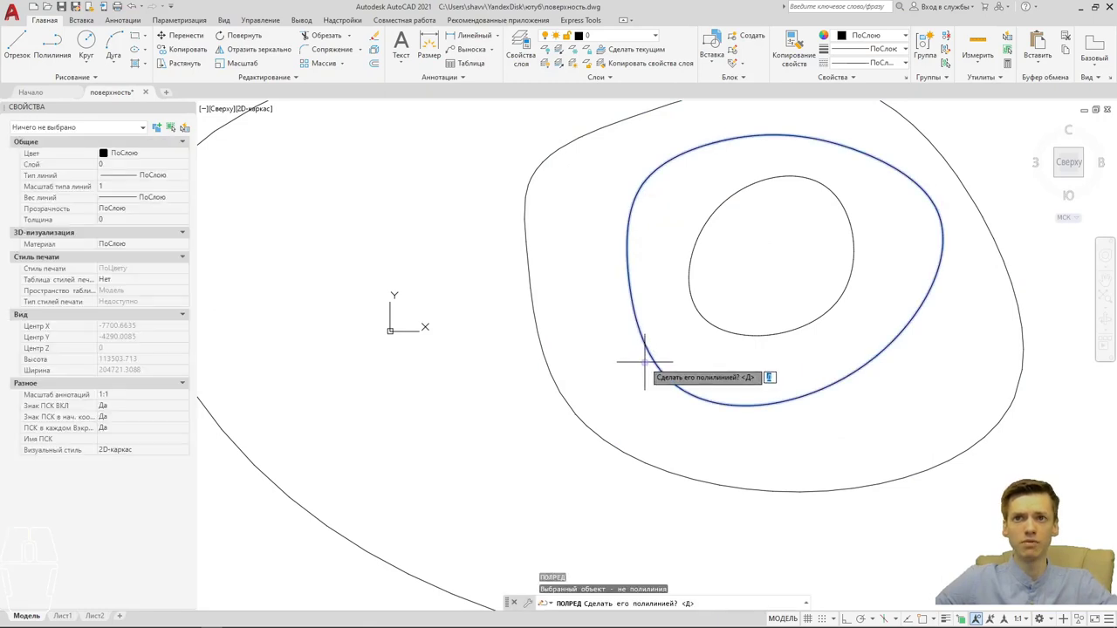
pyautogui.press('Return')
pyautogui.press('Return')
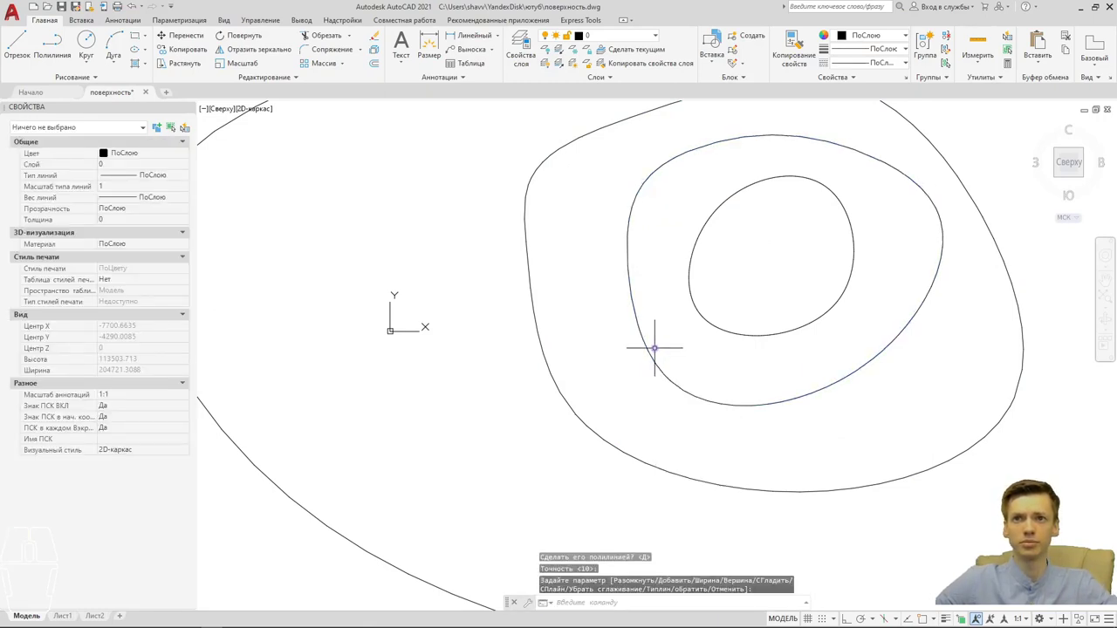
pyautogui.click(653, 349)
pyautogui.click(638, 356)
pyautogui.press('Escape')
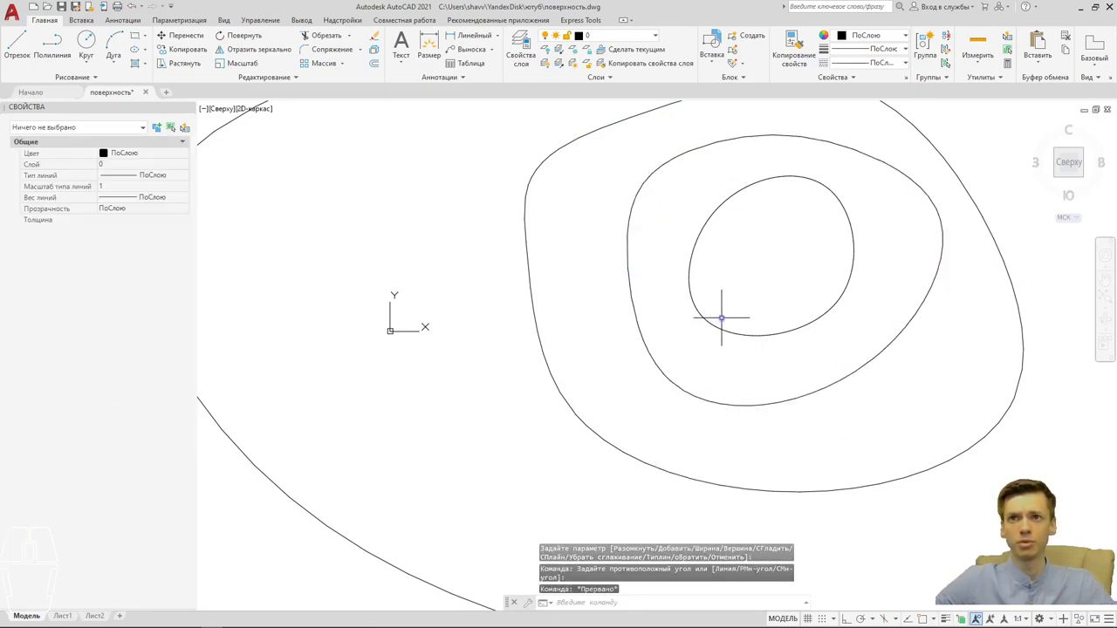
# Convert the innermost contour into a polyline at the default precision 10.
pyautogui.click(686, 320)
pyautogui.press('Return')
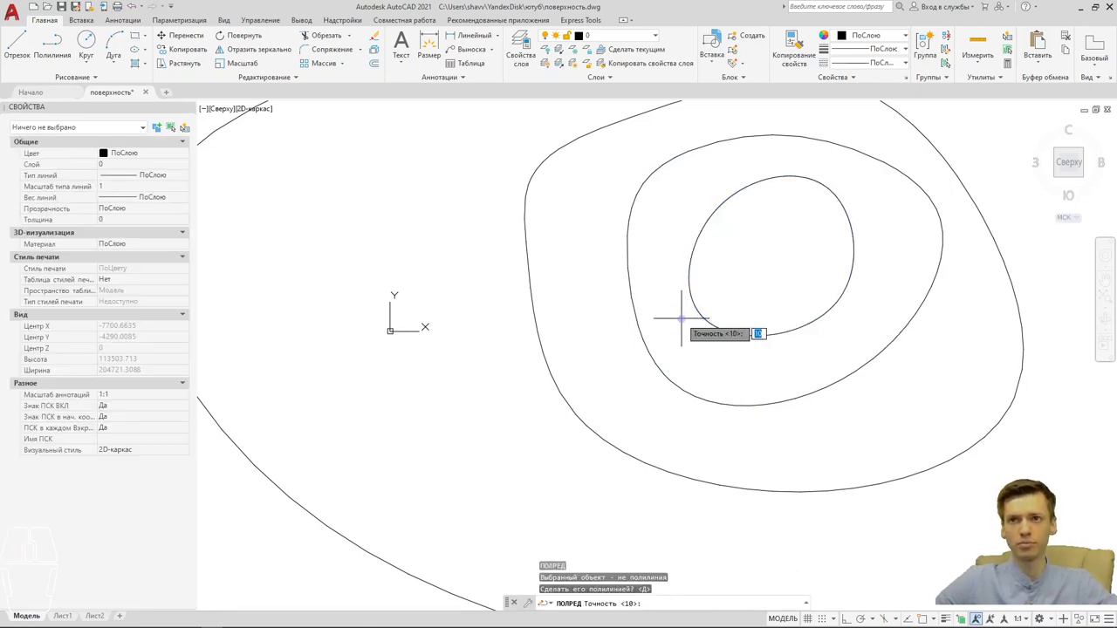
pyautogui.press('Return')
pyautogui.press('Return')
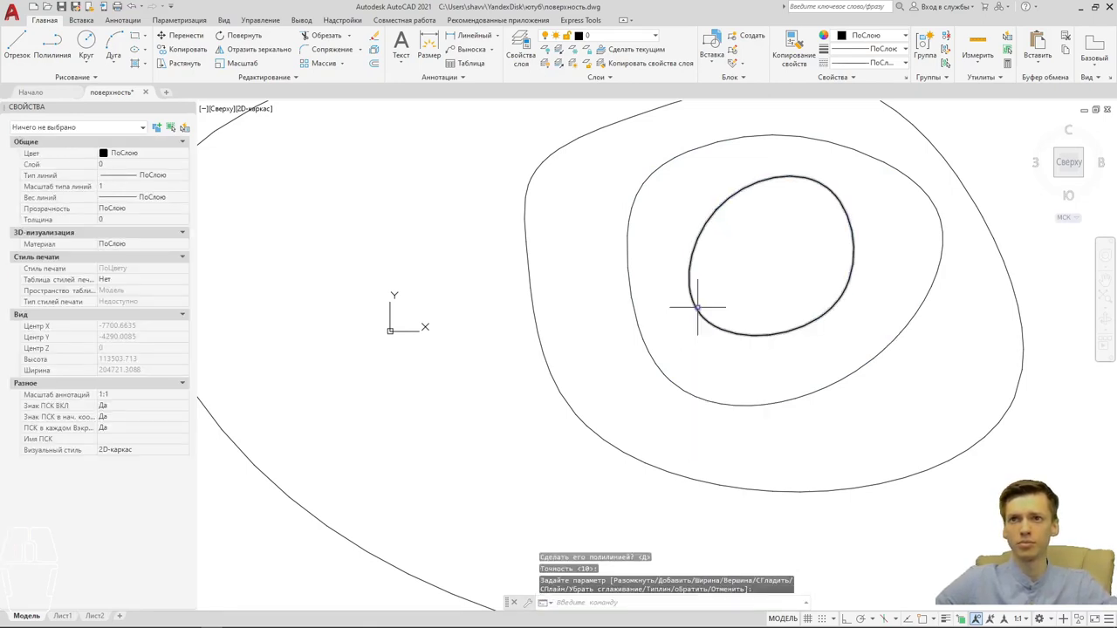
pyautogui.press('Return')
pyautogui.scroll(-3, 681, 318)
pyautogui.press('Escape')
# Confirm the outer contour is a closed polyline, then start a spline from the Draw panel.
pyautogui.moveTo(673, 330); pyautogui.dragTo(806, 217, button='middle')
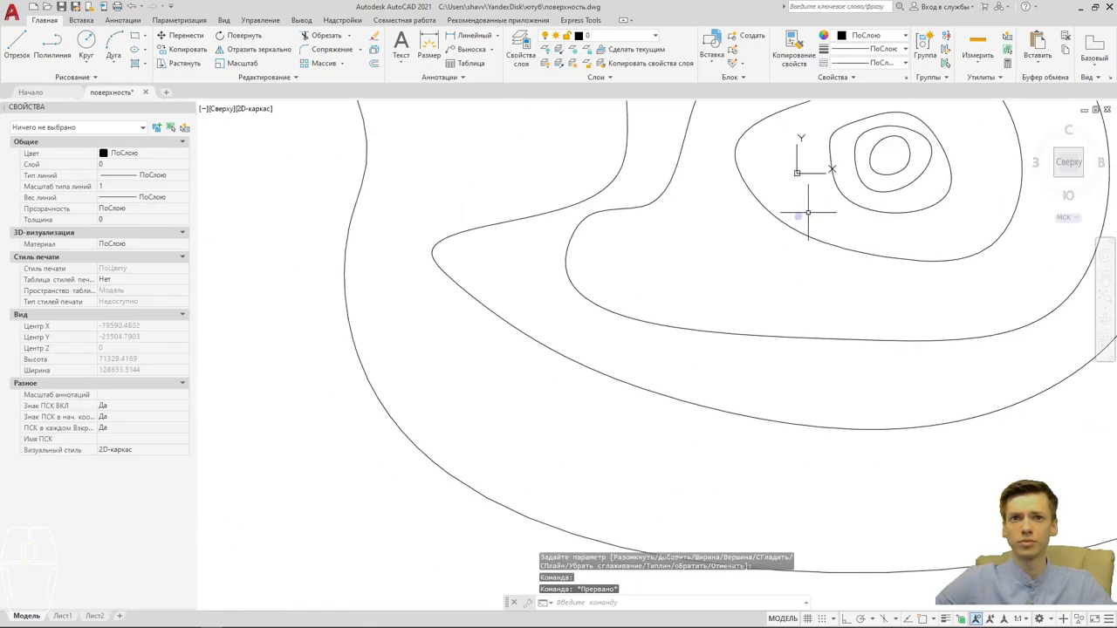
pyautogui.scroll(-5, 456, 356)
pyautogui.click(461, 379)
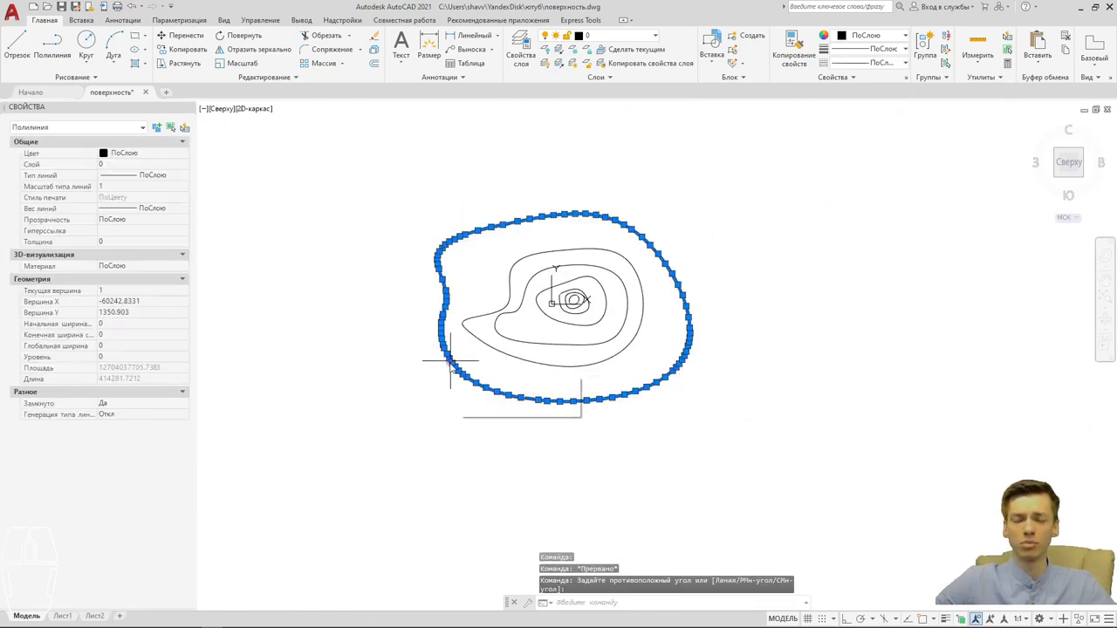
pyautogui.doubleClick(440, 379)
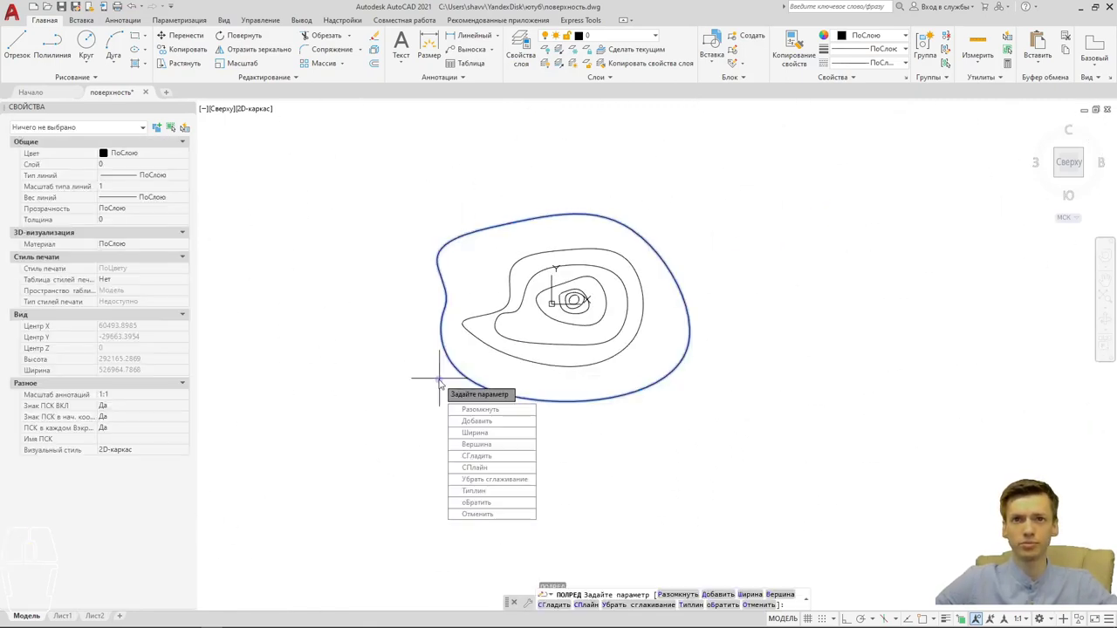
pyautogui.scroll(4, 443, 371)
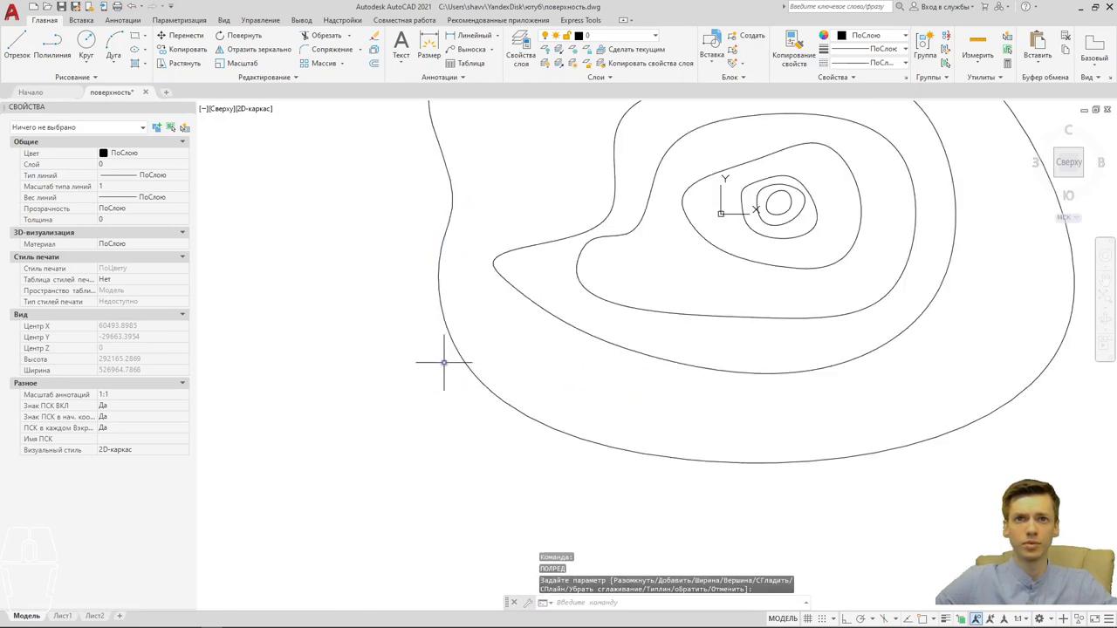
pyautogui.press('Escape')
pyautogui.click(468, 358)
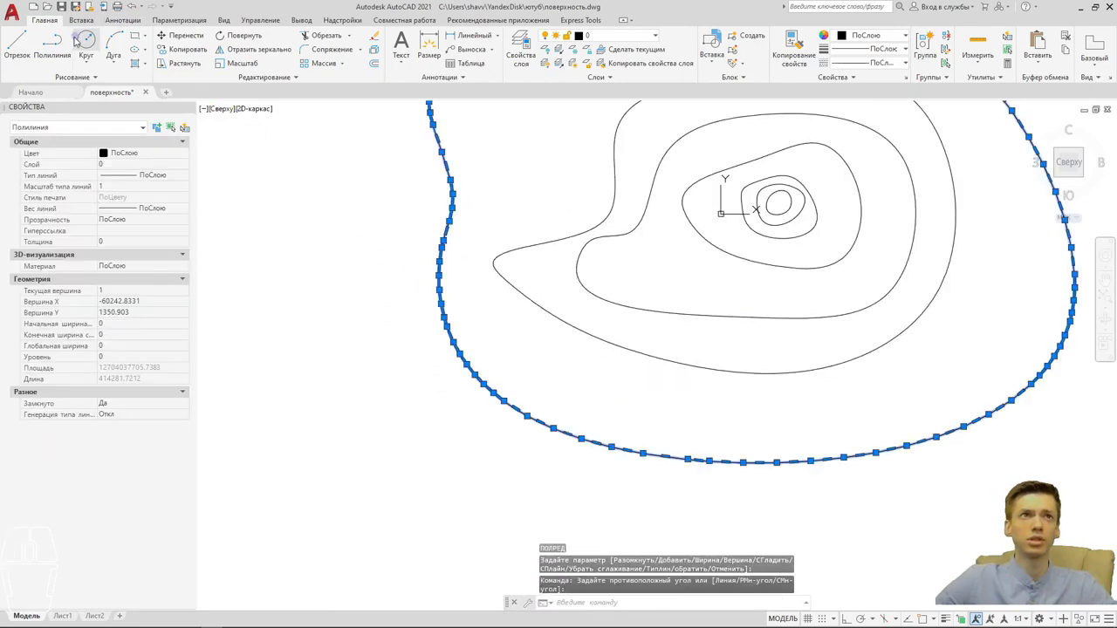
pyautogui.click(61, 77)
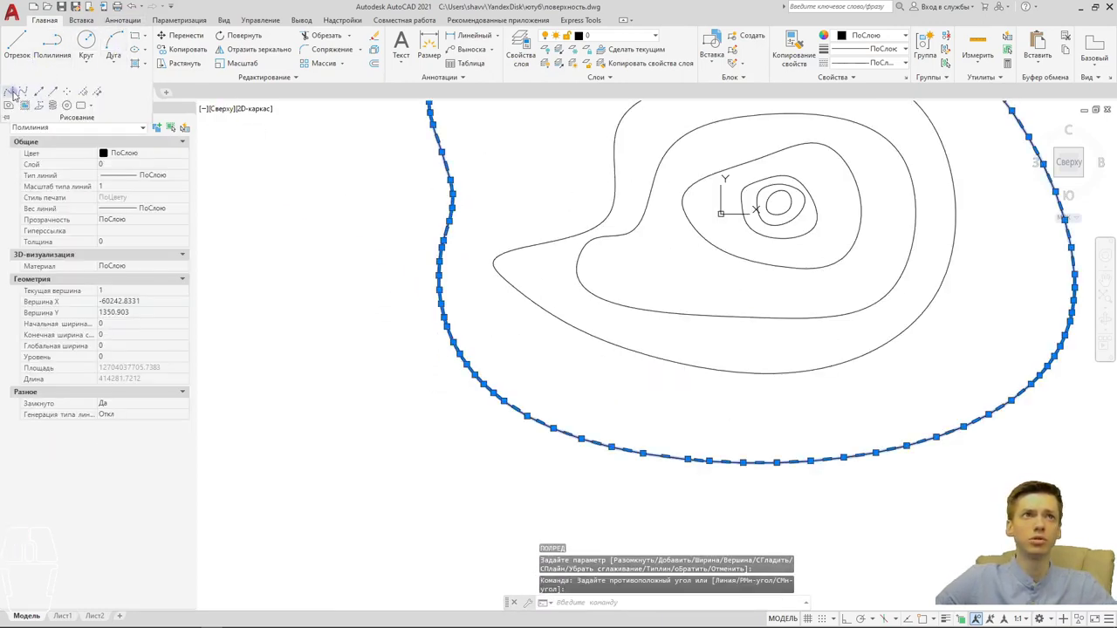
pyautogui.click(14, 94)
# Draw a seven-point spline around every contour and close it with з.
pyautogui.click(369, 332)
pyautogui.scroll(-5, 407, 489)
pyautogui.click(476, 507)
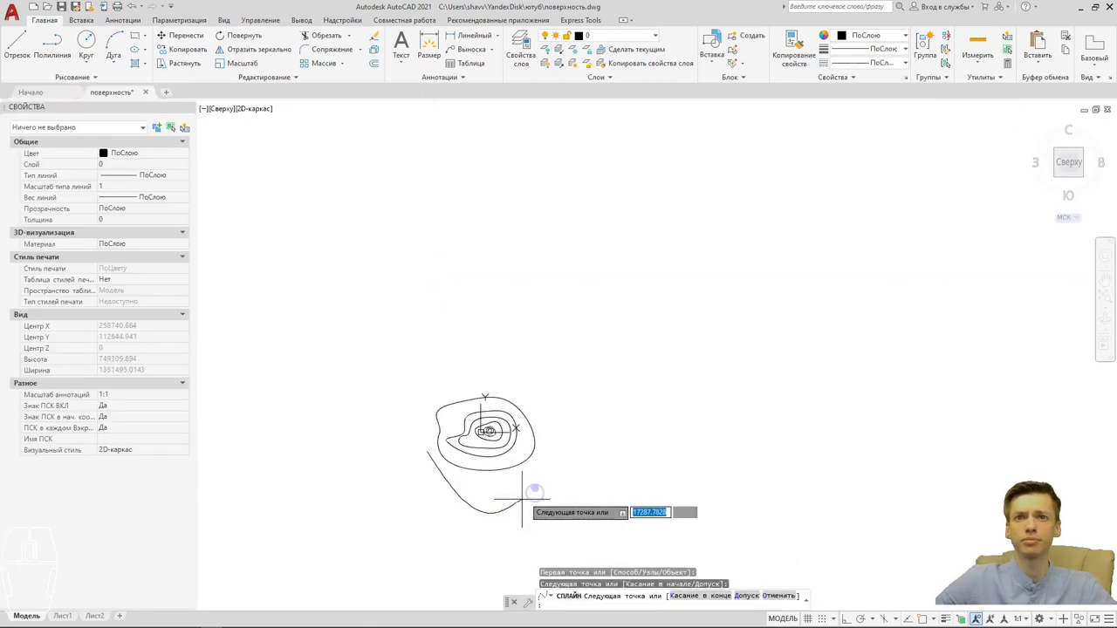
pyautogui.click(561, 427)
pyautogui.click(528, 371)
pyautogui.click(436, 371)
pyautogui.click(405, 414)
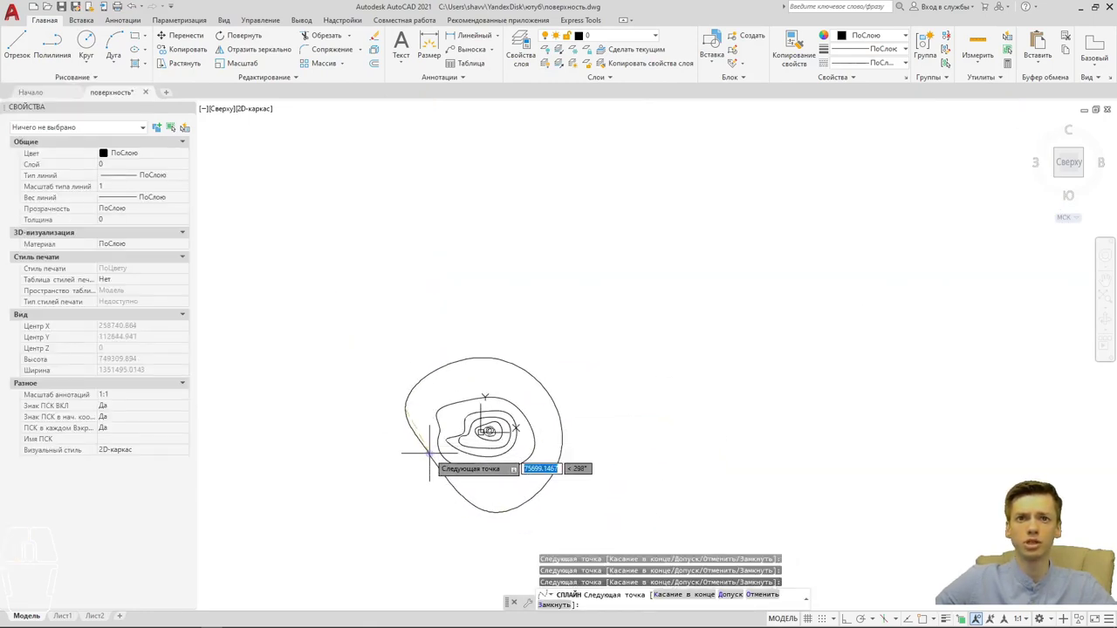
pyautogui.write('з')
pyautogui.press('Return')
pyautogui.scroll(3, 430, 442)
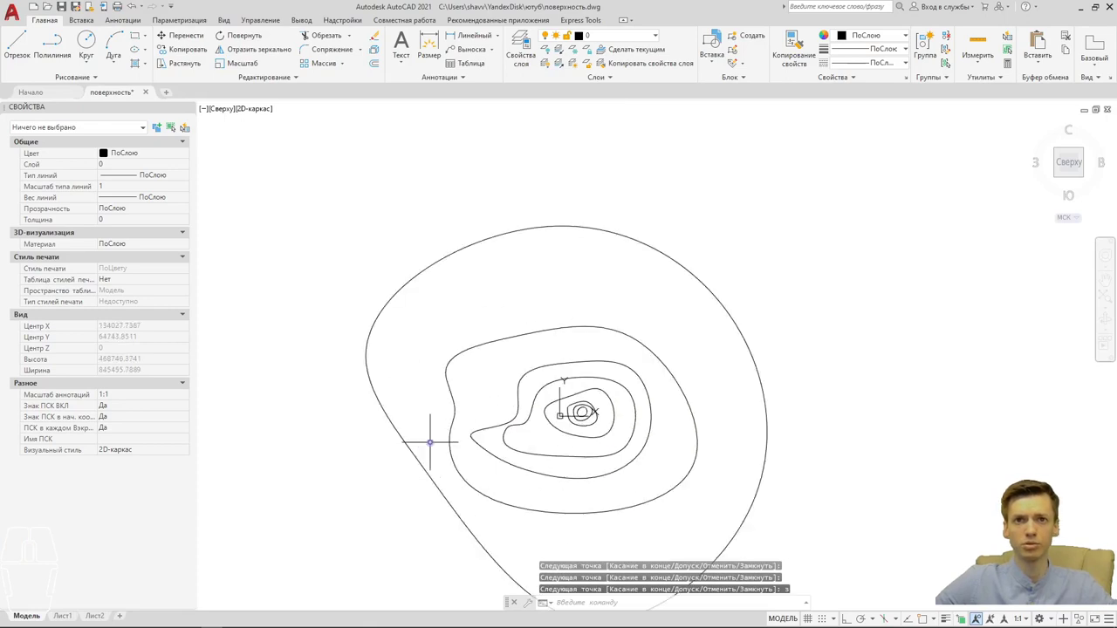
pyautogui.click(408, 446)
pyautogui.click(389, 446)
pyautogui.write('пол')
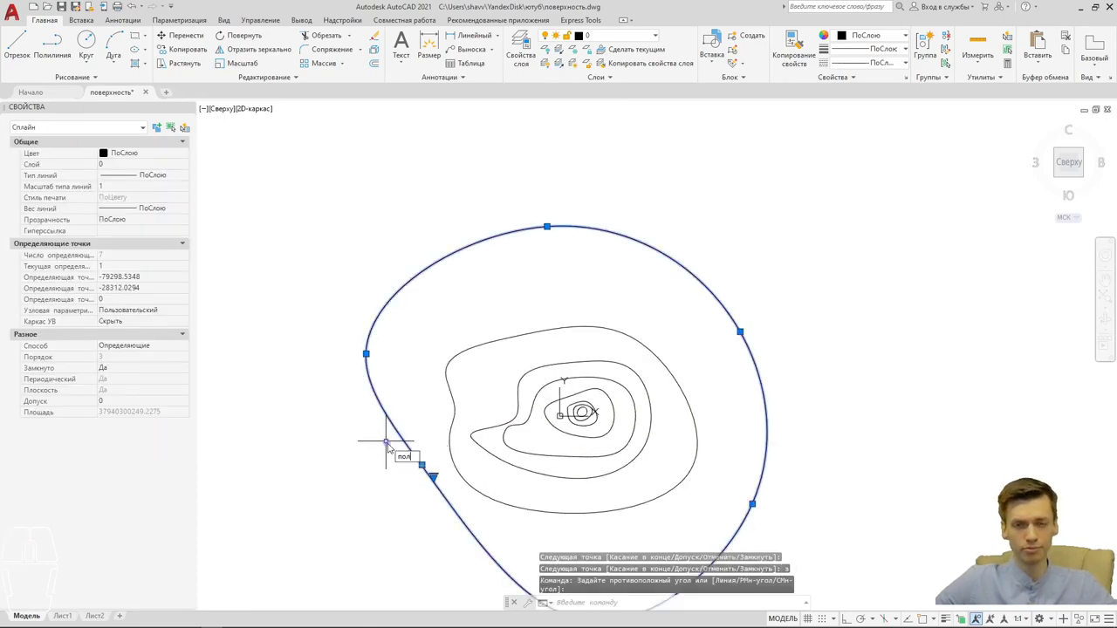
# Convert the boundary spline to a polyline with precision 20 and verify its type.
pyautogui.write('ред')
pyautogui.press('Return')
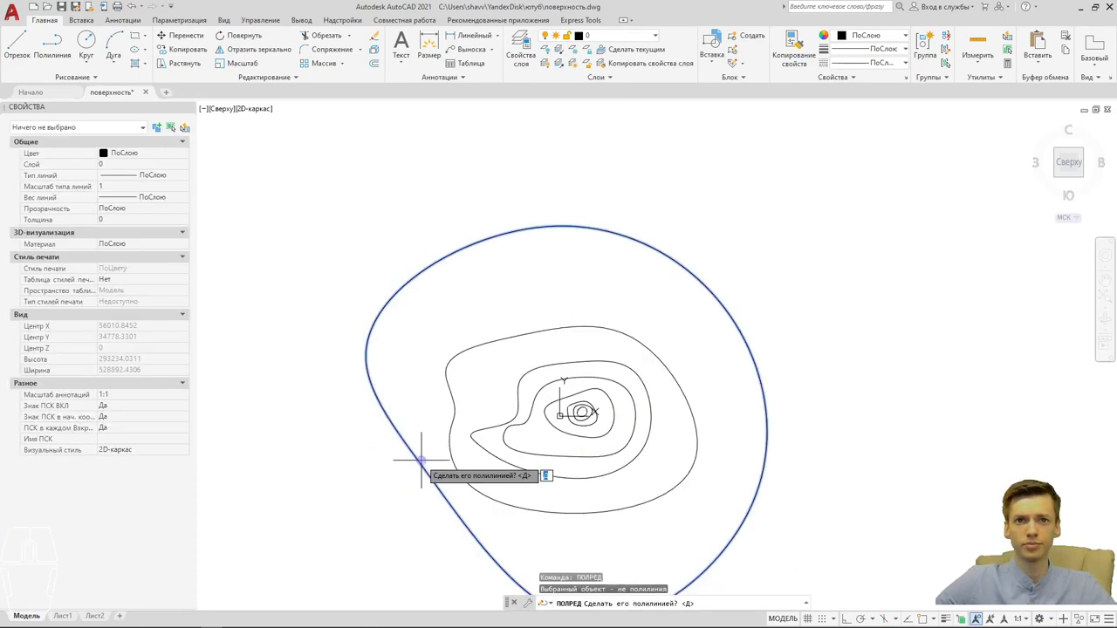
pyautogui.press('Return')
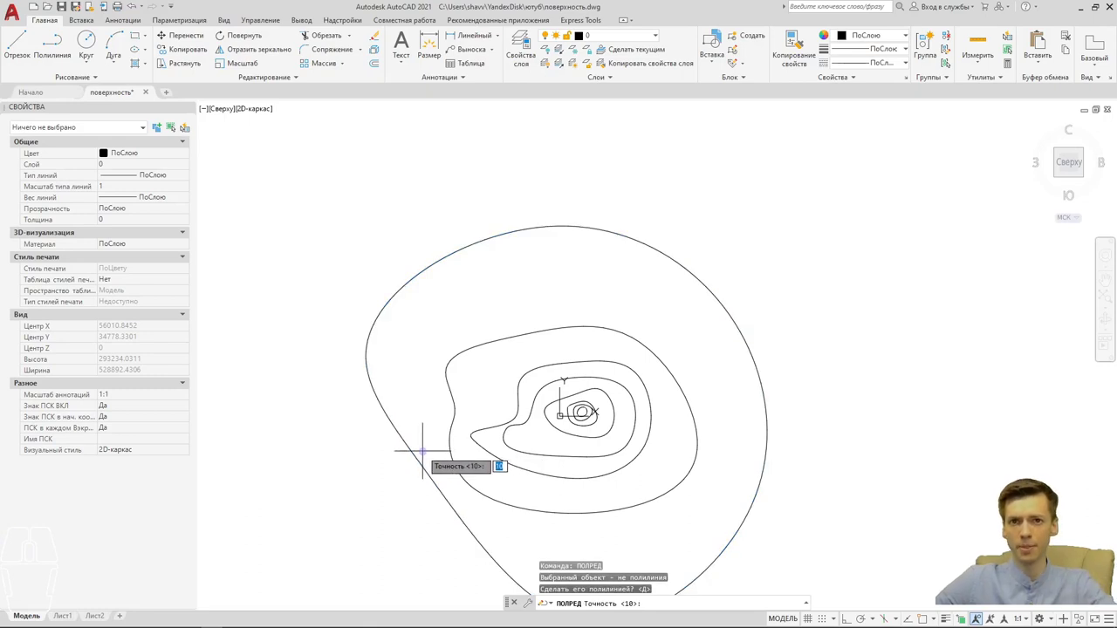
pyautogui.write('0')
pyautogui.press('Return')
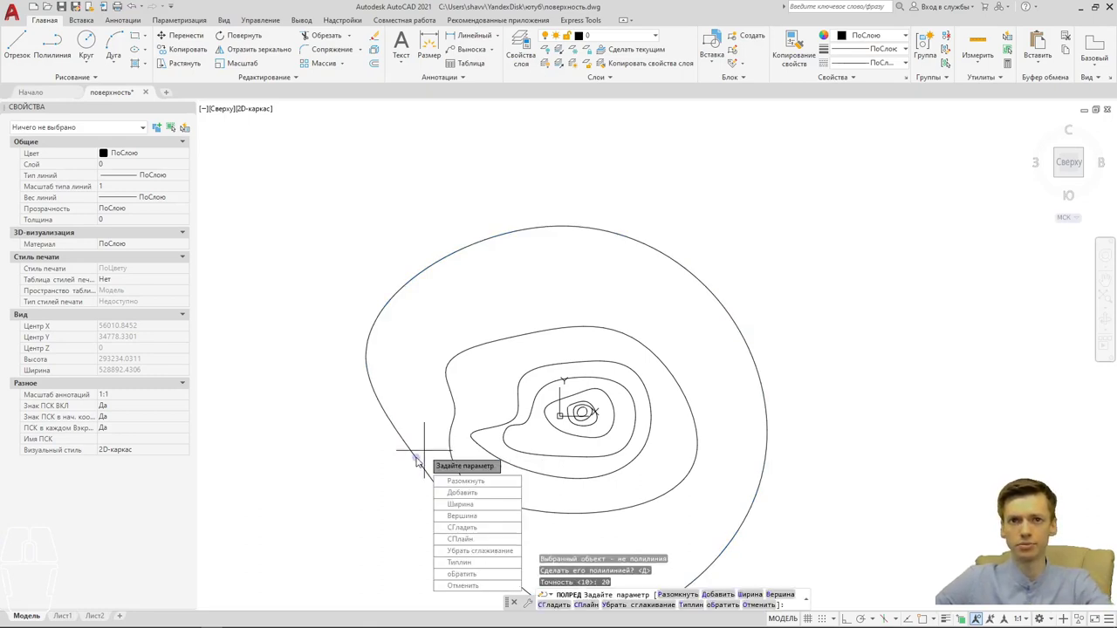
pyautogui.press('Escape')
pyautogui.click(393, 447)
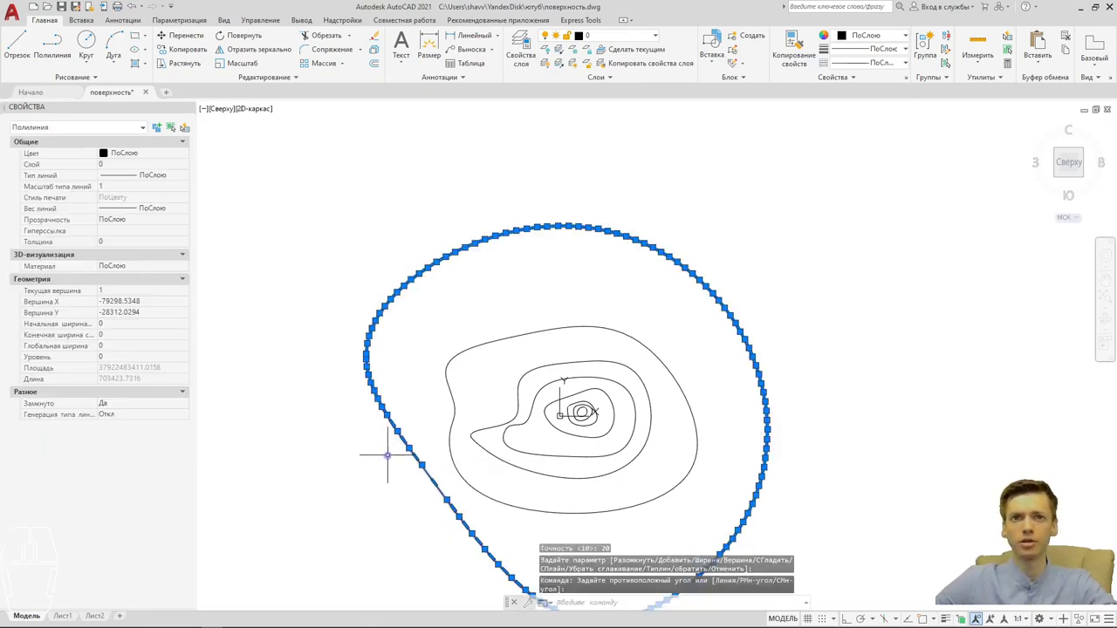
pyautogui.click(429, 400)
# Recentre the view on the contours and clear the boundary selection.
pyautogui.scroll(3, 428, 400)
pyautogui.scroll(-3, 410, 441)
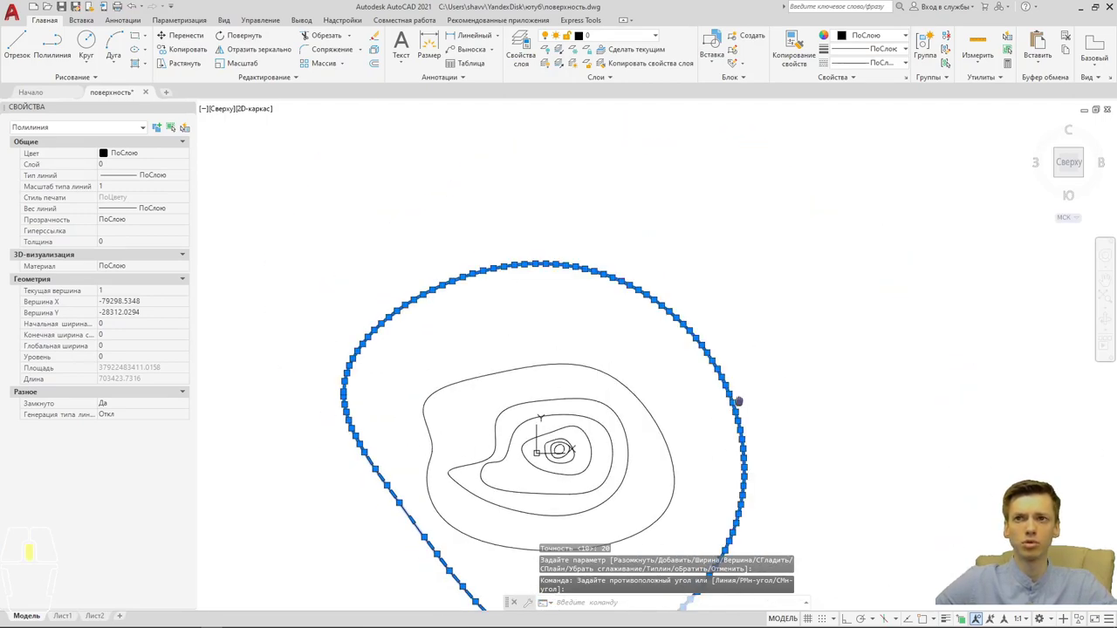
pyautogui.scroll(-1, 472, 436)
pyautogui.moveTo(578, 529); pyautogui.dragTo(611, 457, button='middle')
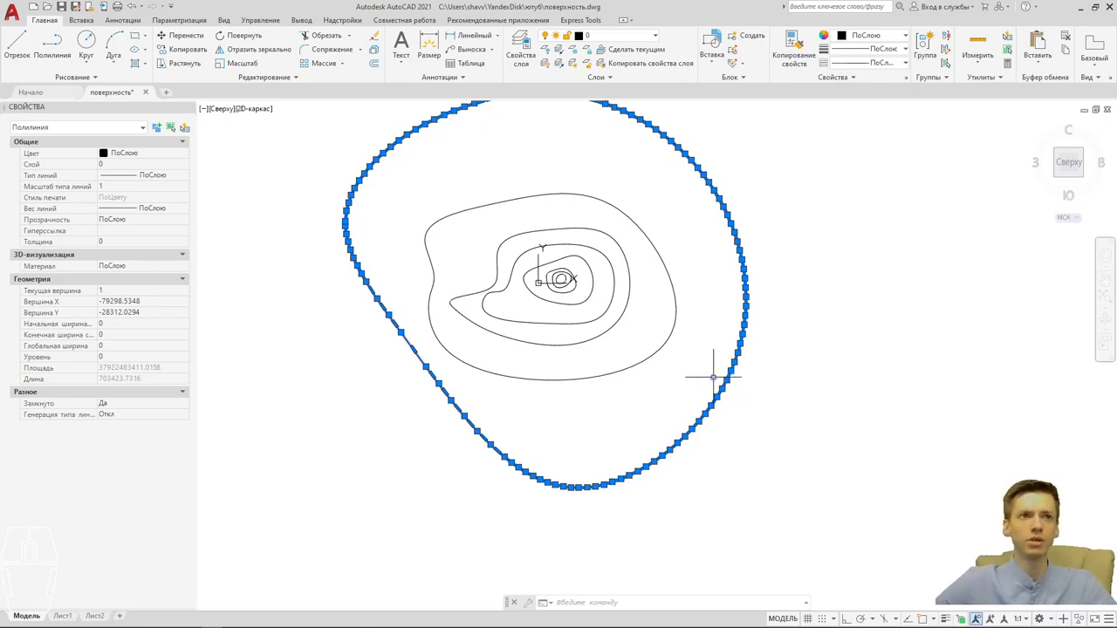
pyautogui.click(647, 382)
pyautogui.press('Escape')
pyautogui.moveTo(646, 381); pyautogui.dragTo(685, 384, button='middle')
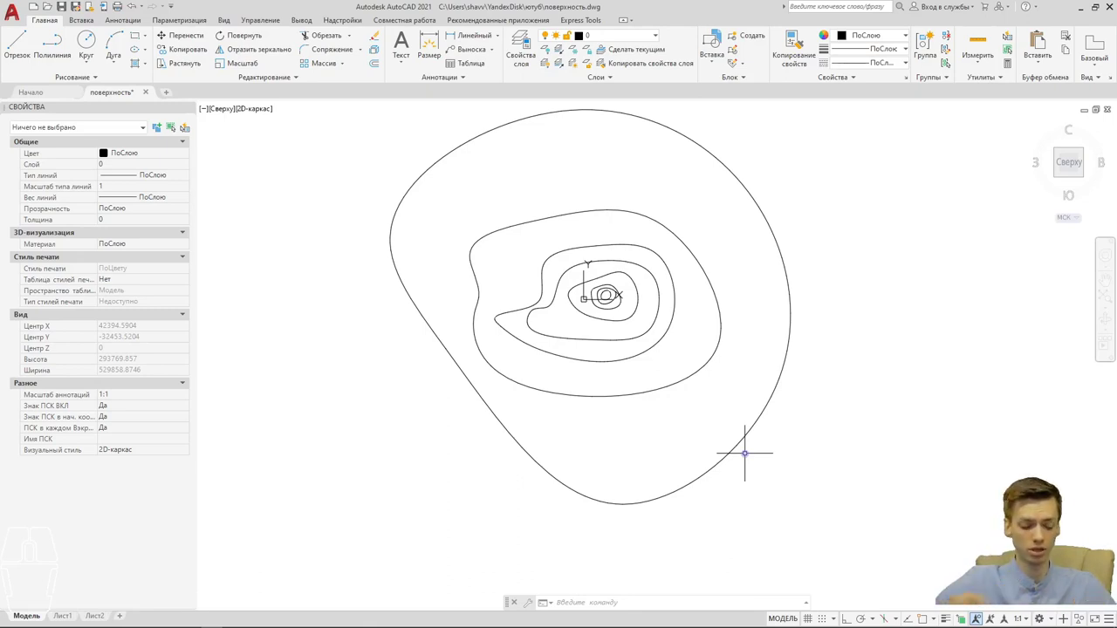
# Tilt the view of the contours, select the innermost contour and edit its Уровень, still 0.
pyautogui.keyDown('shift'); pyautogui.moveTo(698, 437); pyautogui.dragTo(795, 292, button='middle'); pyautogui.keyUp('shift')
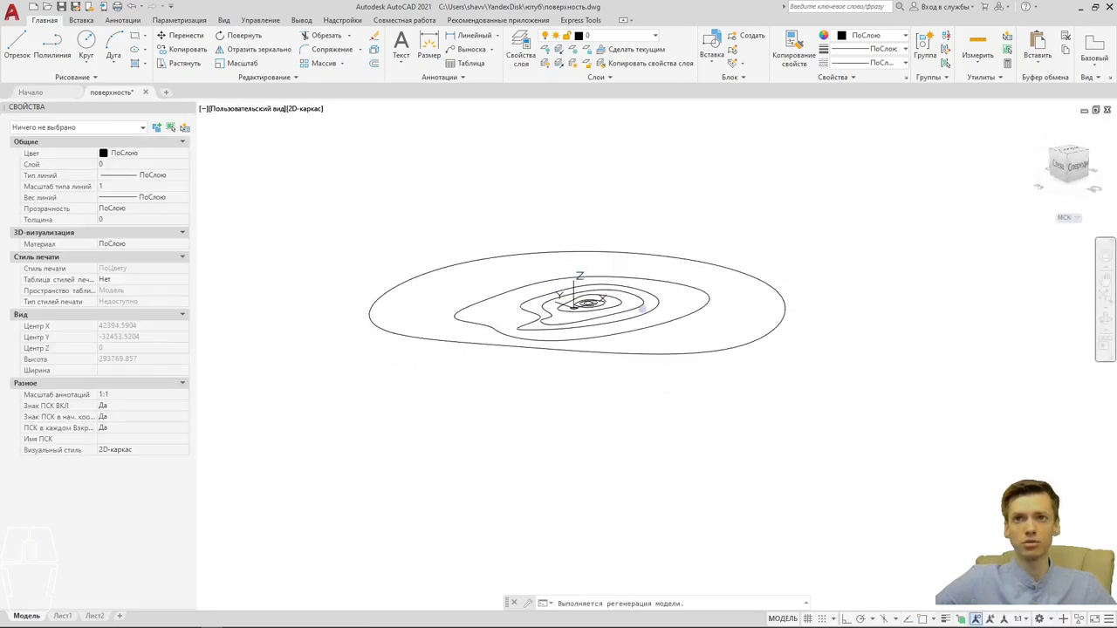
pyautogui.scroll(5, 557, 302)
pyautogui.scroll(-3, 558, 302)
pyautogui.scroll(2, 663, 301)
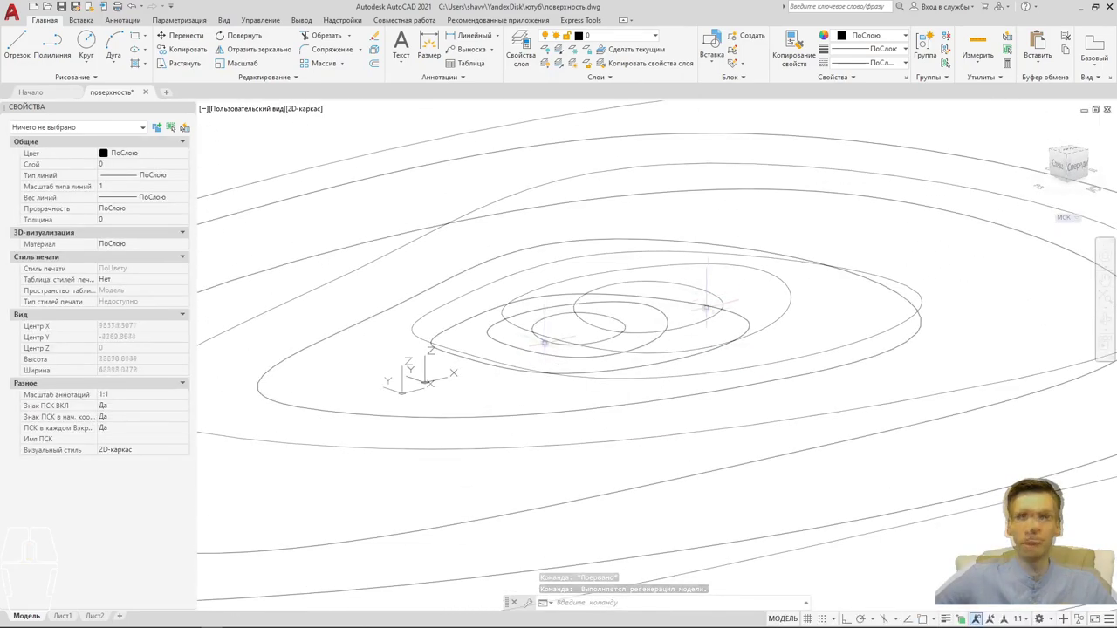
pyautogui.click(547, 336)
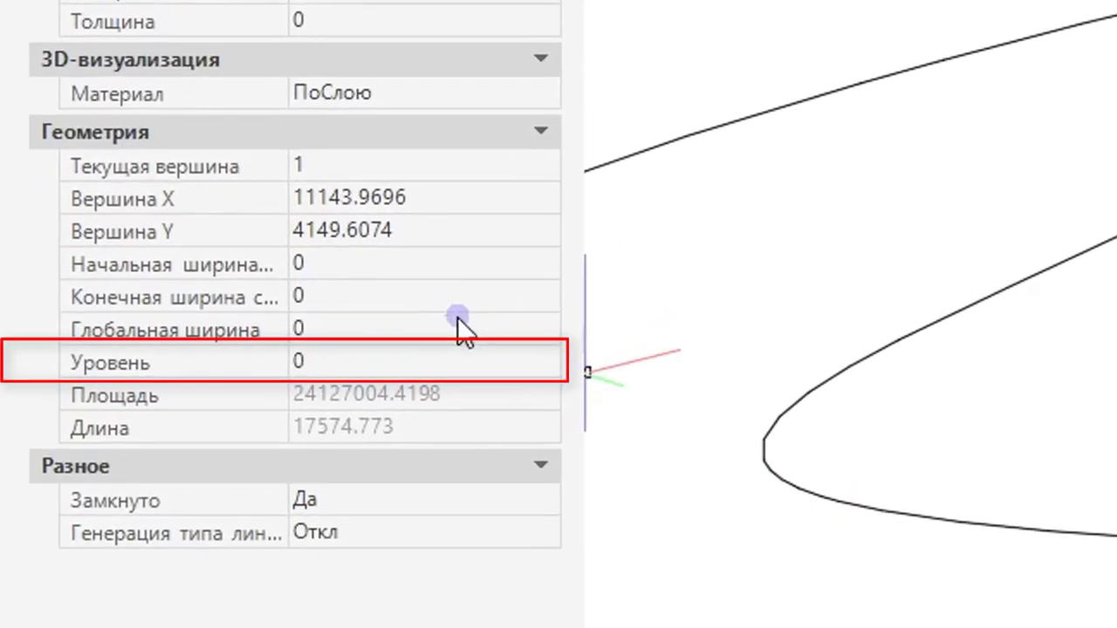
pyautogui.click(399, 364)
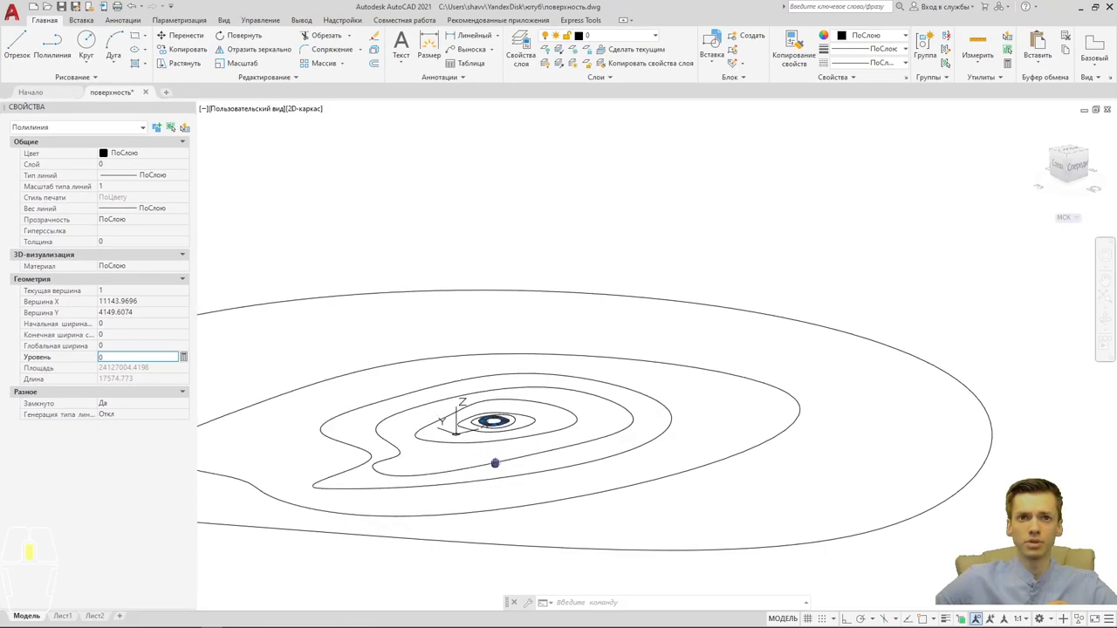
pyautogui.scroll(5, 495, 462)
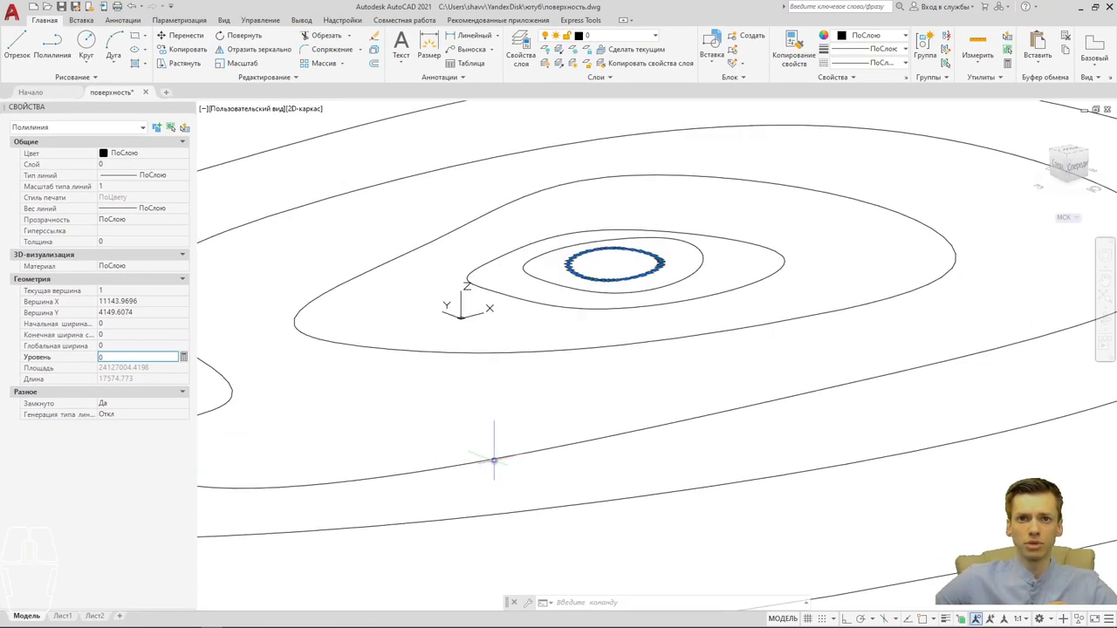
# Raise the first inner contour line to elevation 3000.
pyautogui.click(494, 460)
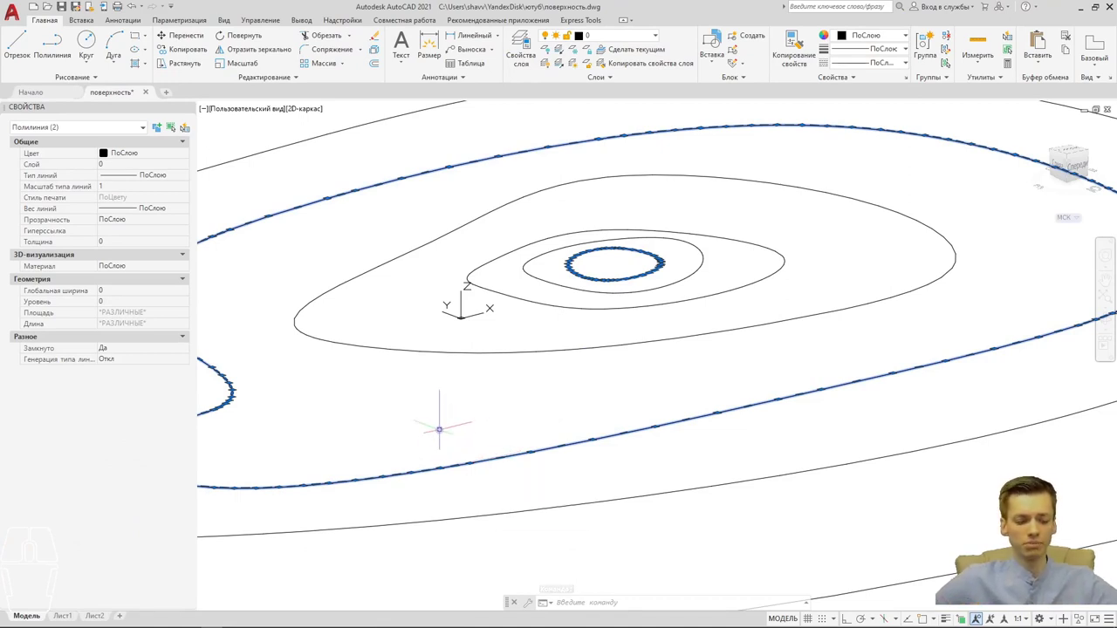
pyautogui.press('Escape')
pyautogui.click(479, 460)
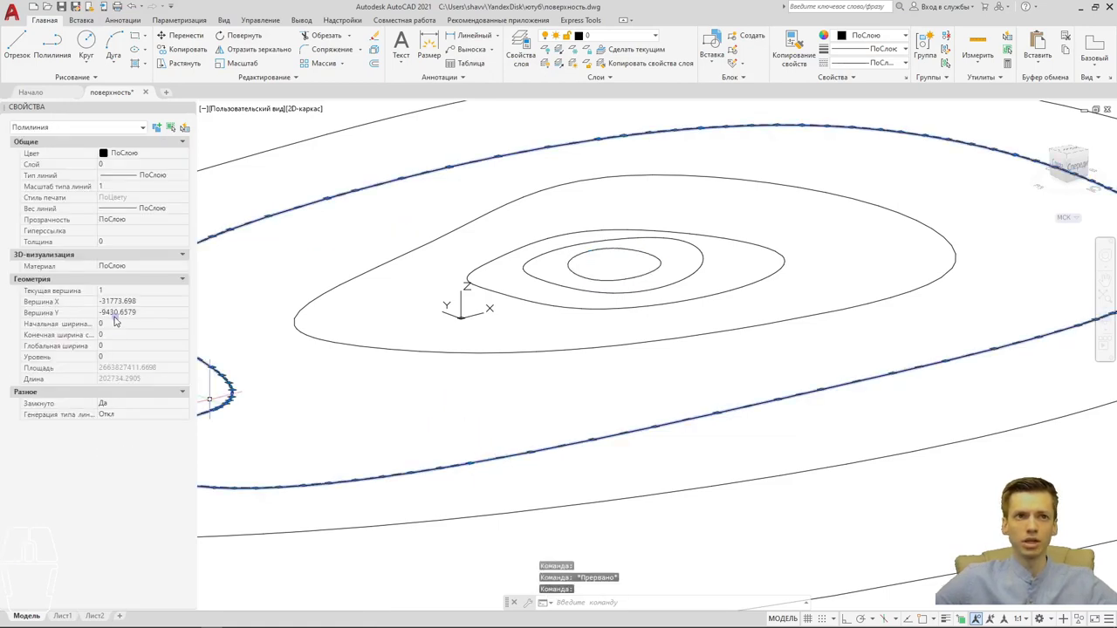
pyautogui.click(118, 357)
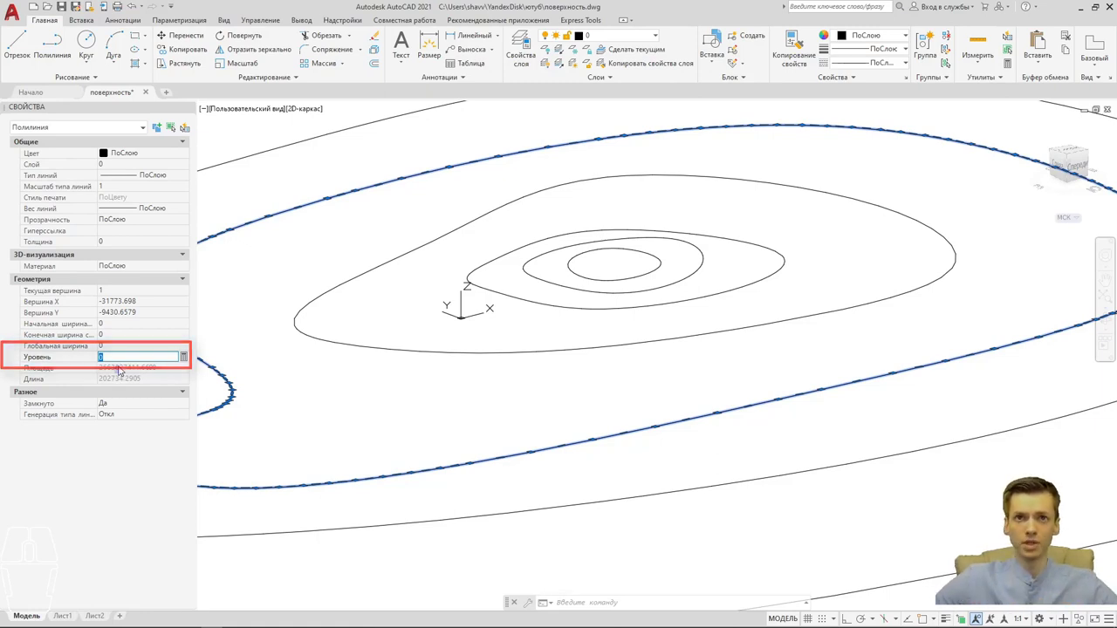
pyautogui.press('Escape')
pyautogui.click(438, 351)
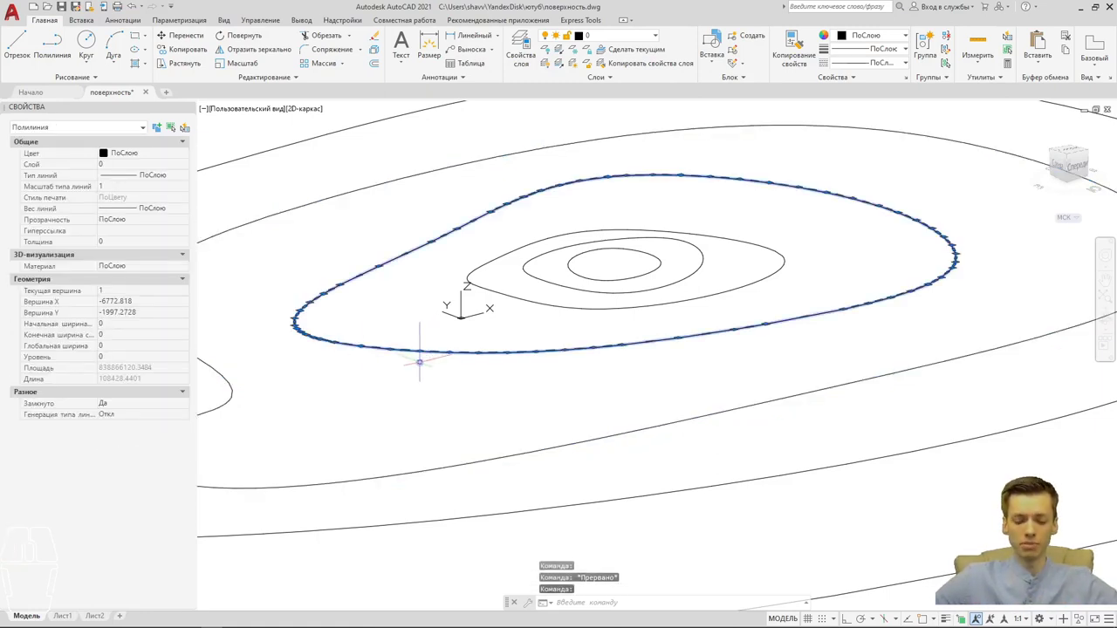
pyautogui.click(129, 358)
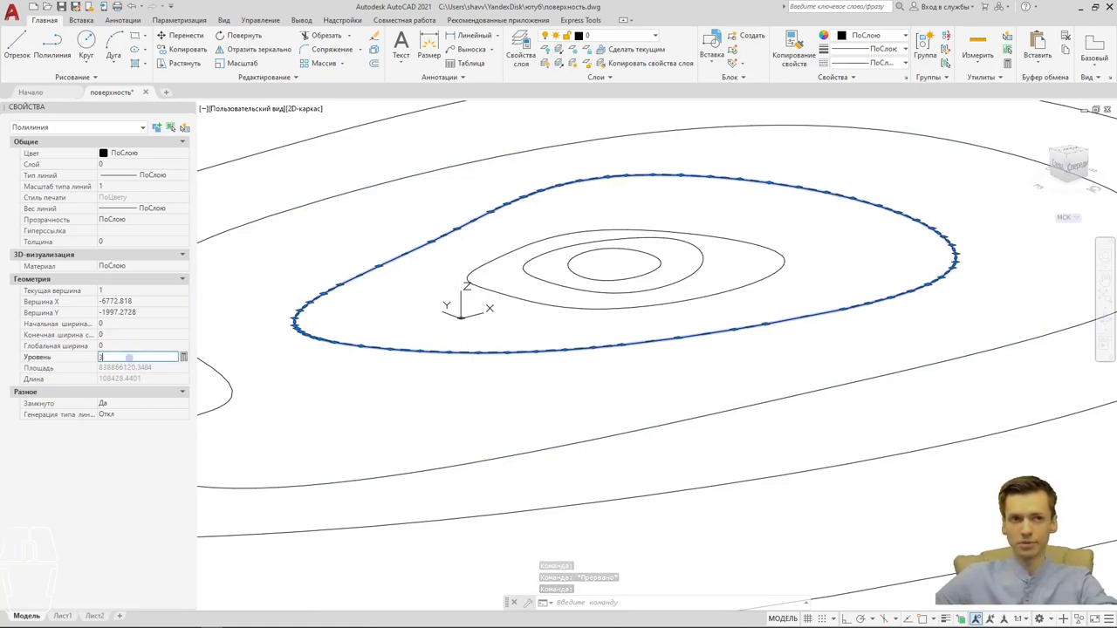
pyautogui.write('3000')
pyautogui.click(351, 412)
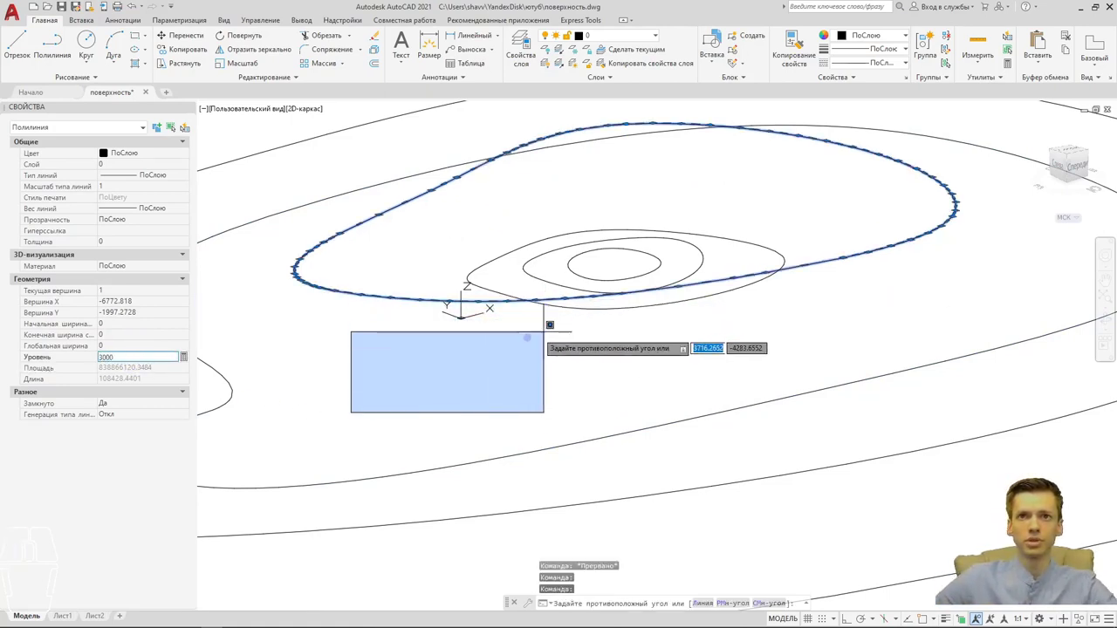
pyautogui.press('Escape')
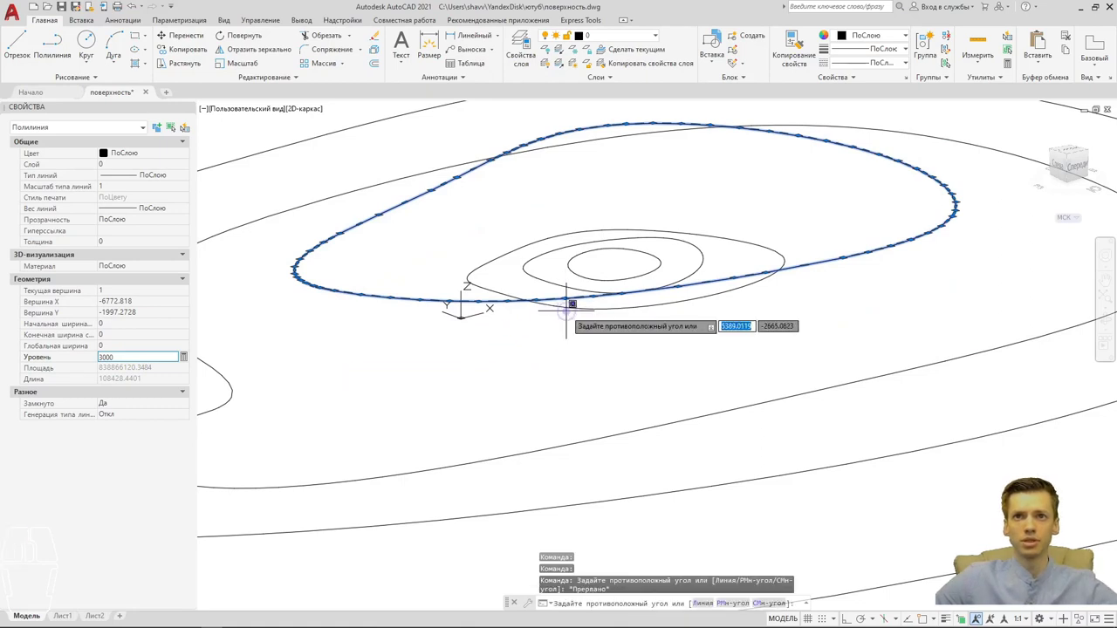
pyautogui.press('Escape')
# Lift the next two smaller contours to elevations 3500 and 4000.
pyautogui.click(563, 306)
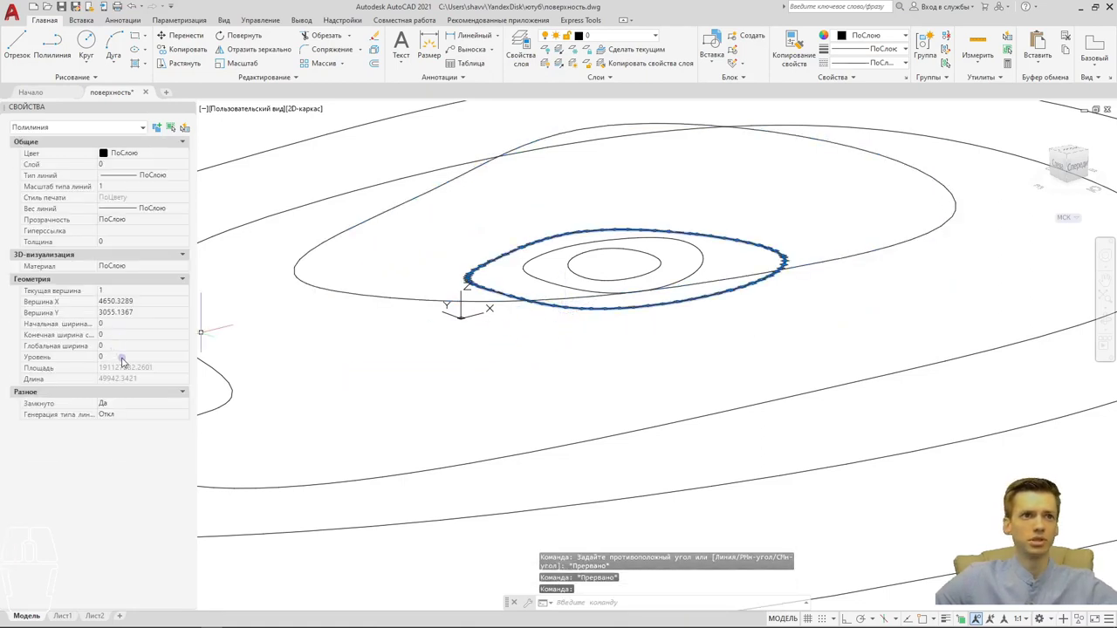
pyautogui.click(123, 358)
pyautogui.write('35')
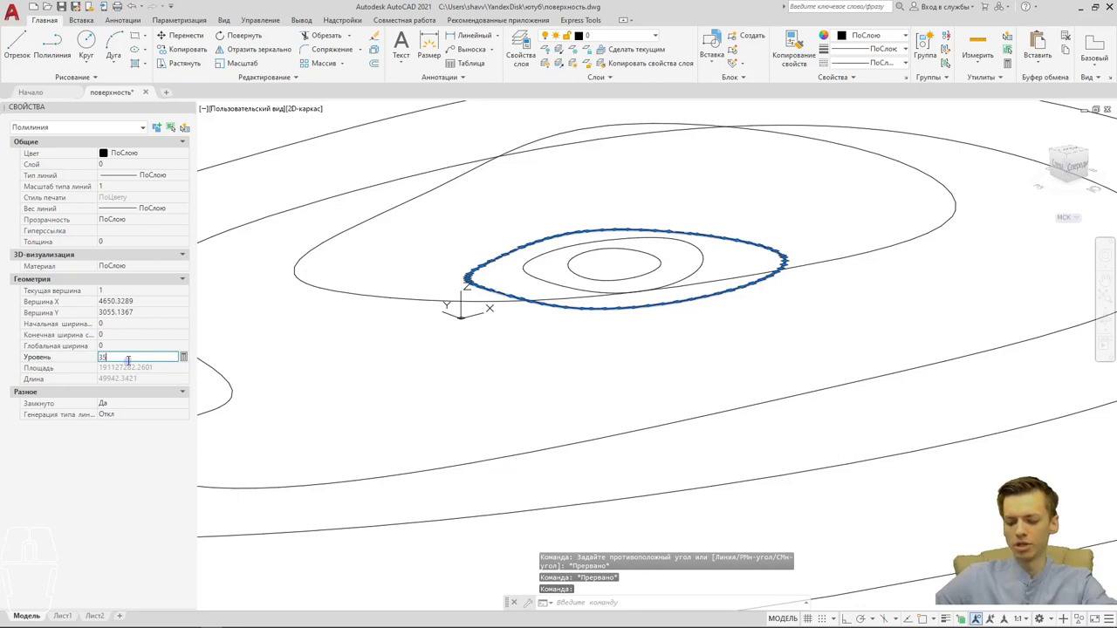
pyautogui.write('00')
pyautogui.press('Return')
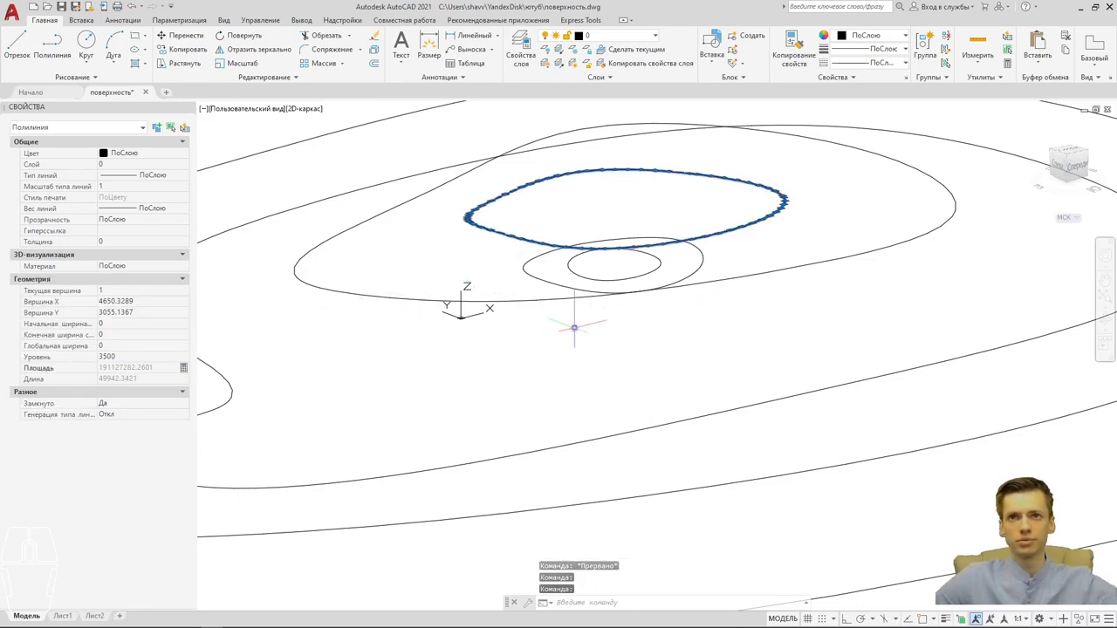
pyautogui.press('Escape')
pyautogui.click(555, 288)
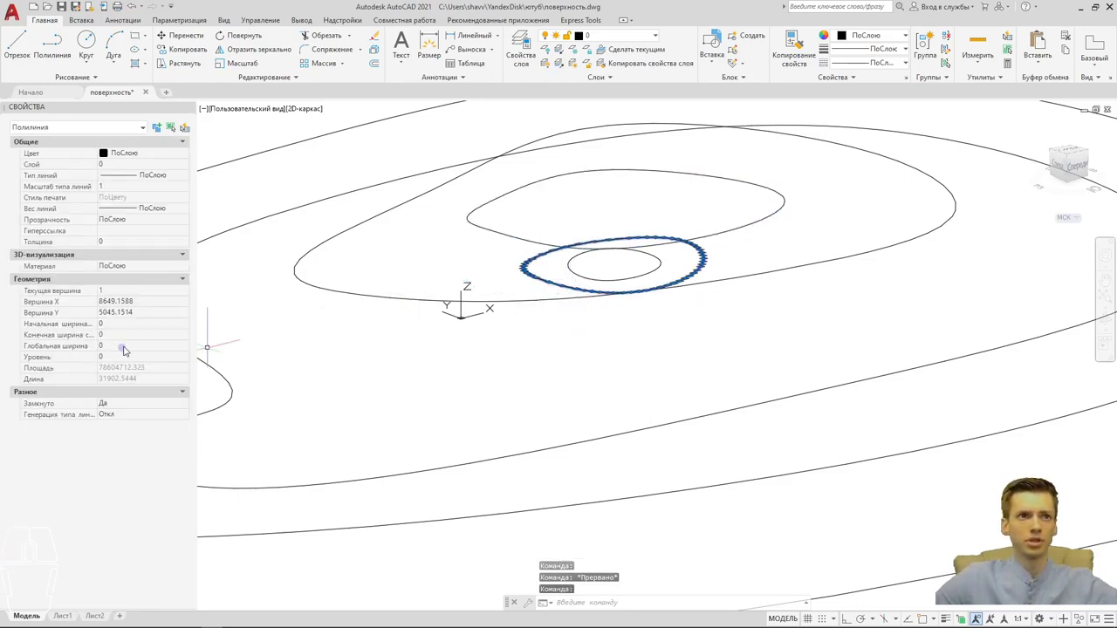
pyautogui.click(131, 358)
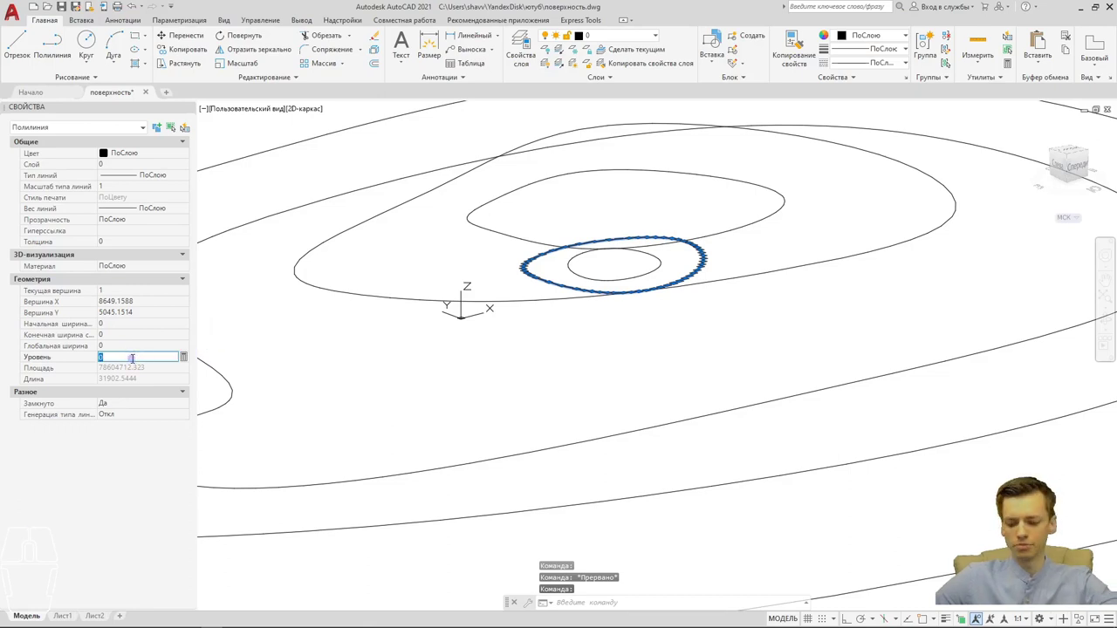
pyautogui.write('4000')
pyautogui.press('Return')
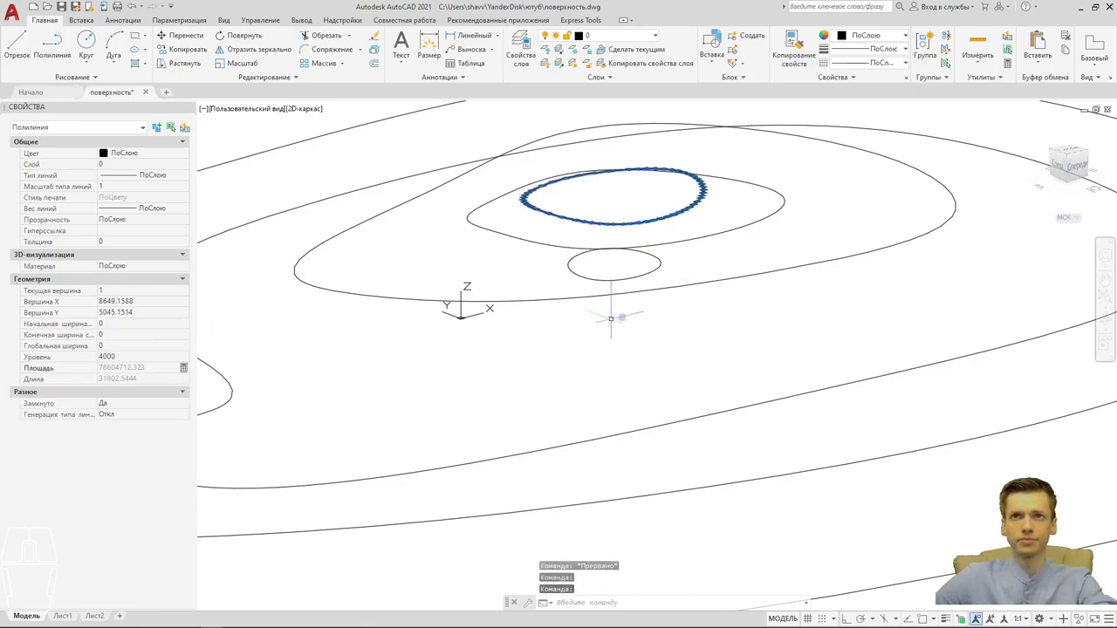
pyautogui.press('Escape')
# Set the hilltop contour to elevation 4500 and view the stack from a lower angle.
pyautogui.click(611, 280)
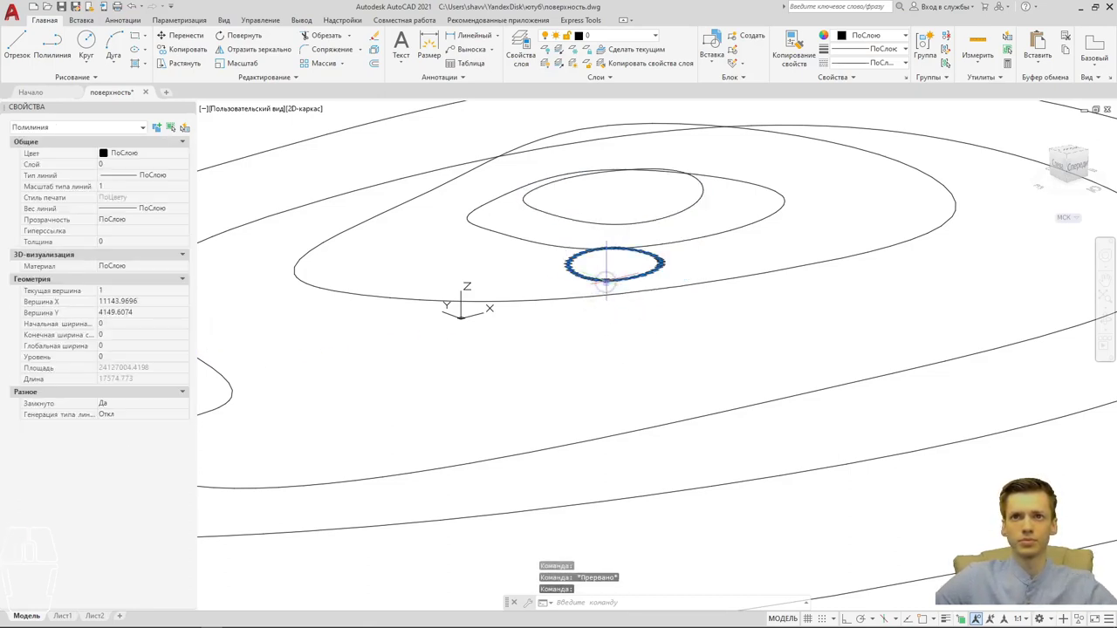
pyautogui.click(132, 358)
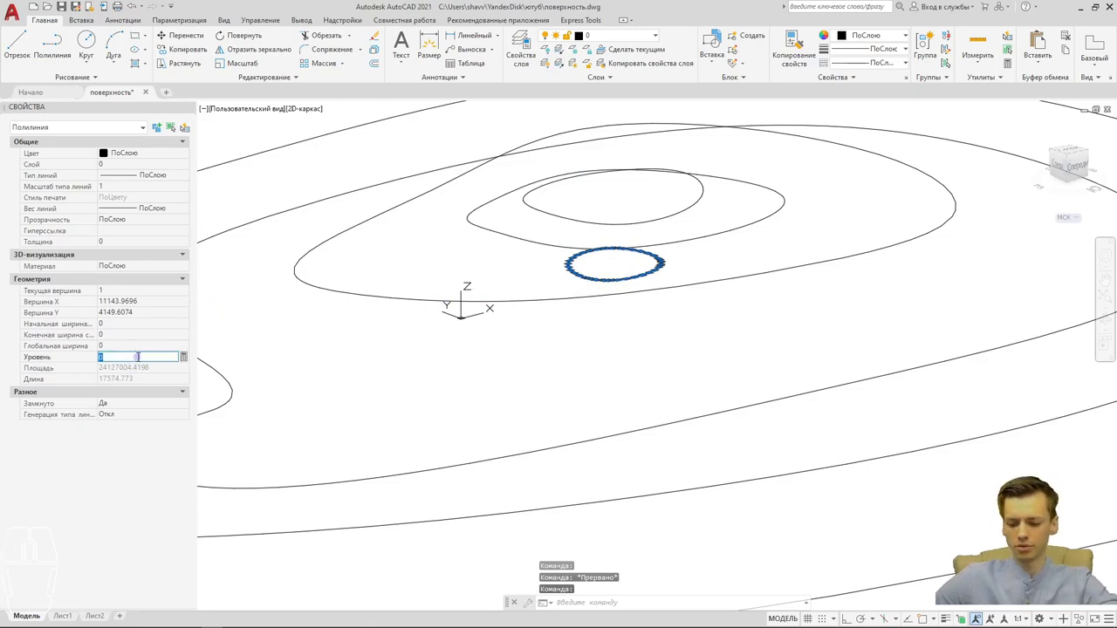
pyautogui.write('4500')
pyautogui.press('Return')
pyautogui.scroll(-4, 299, 399)
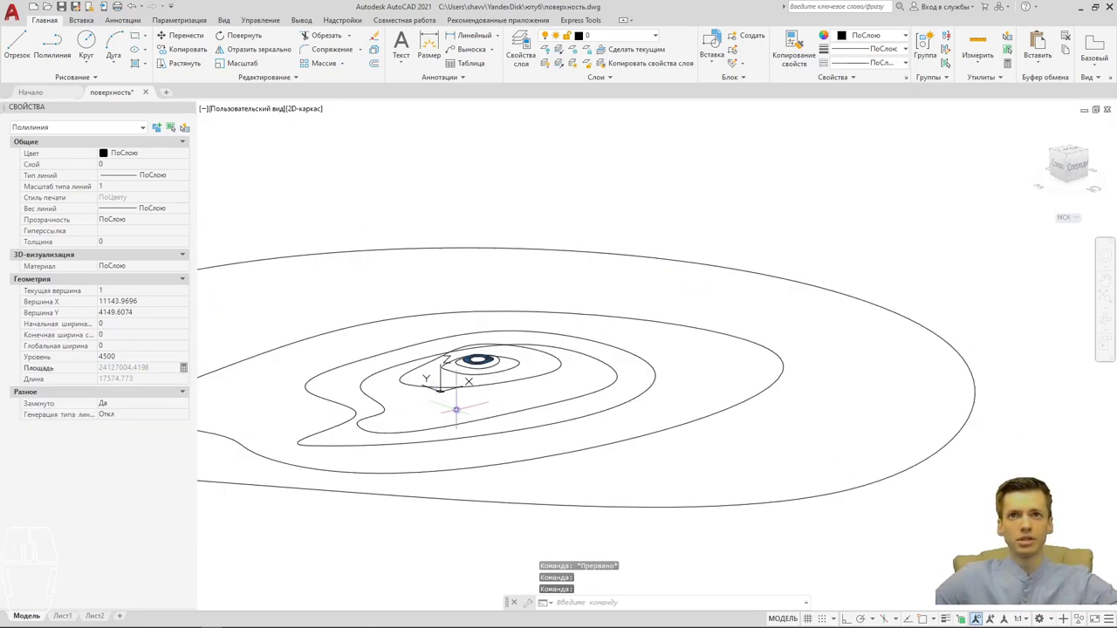
pyautogui.press('Escape')
pyautogui.keyDown('shift'); pyautogui.moveTo(466, 439); pyautogui.dragTo(407, 436, button='middle'); pyautogui.keyUp('shift')
# Lower the first large outer contour to elevation -1000.
pyautogui.scroll(5, 362, 436)
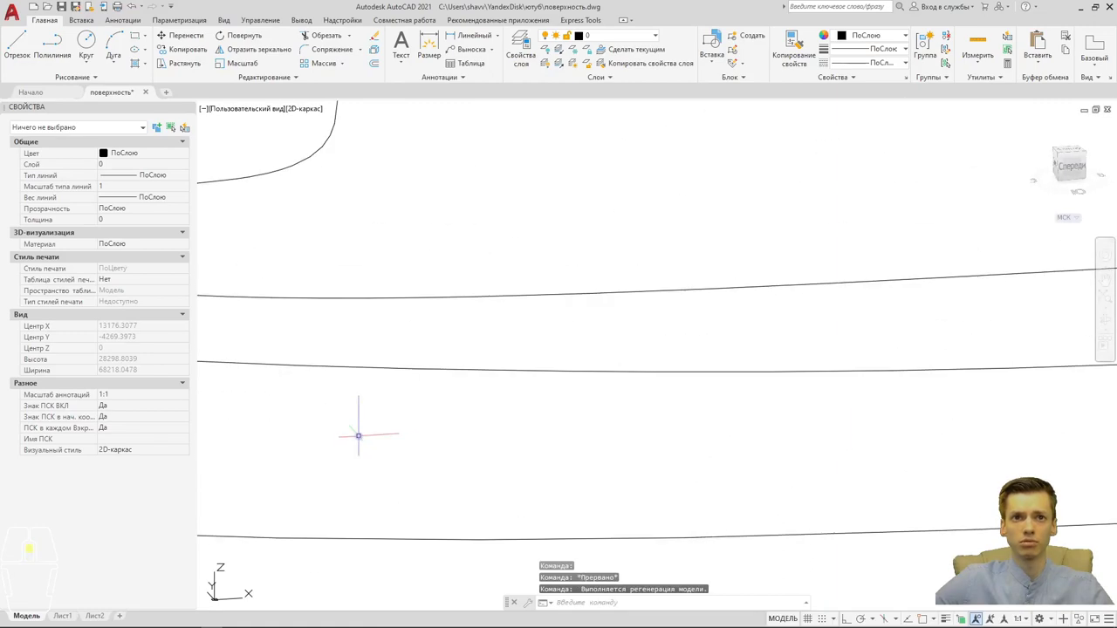
pyautogui.scroll(-3, 469, 461)
pyautogui.click(490, 431)
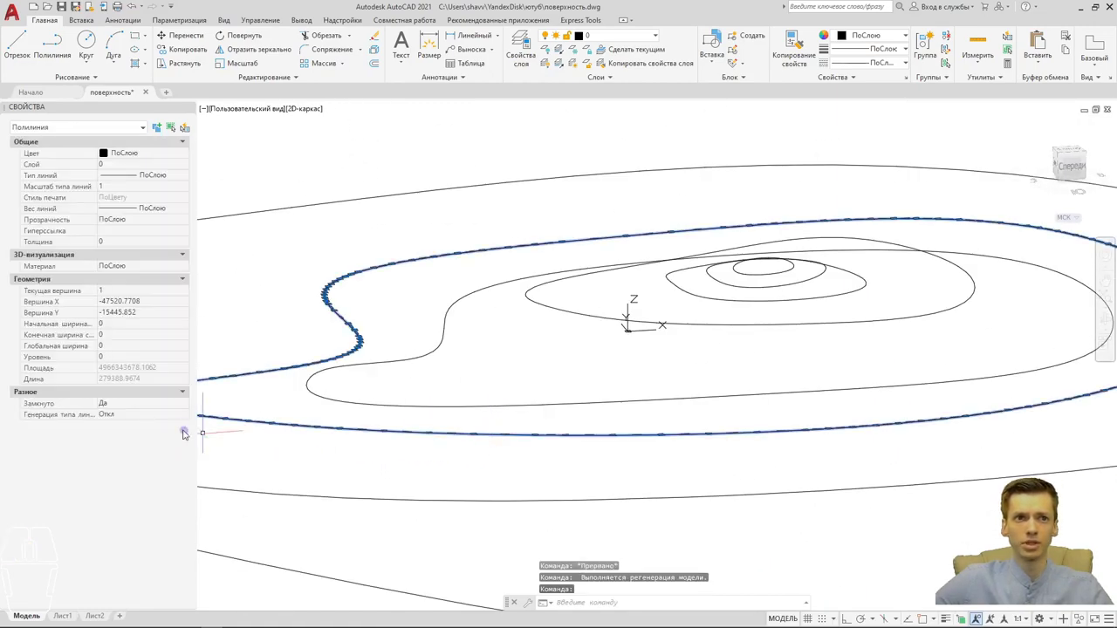
pyautogui.click(130, 358)
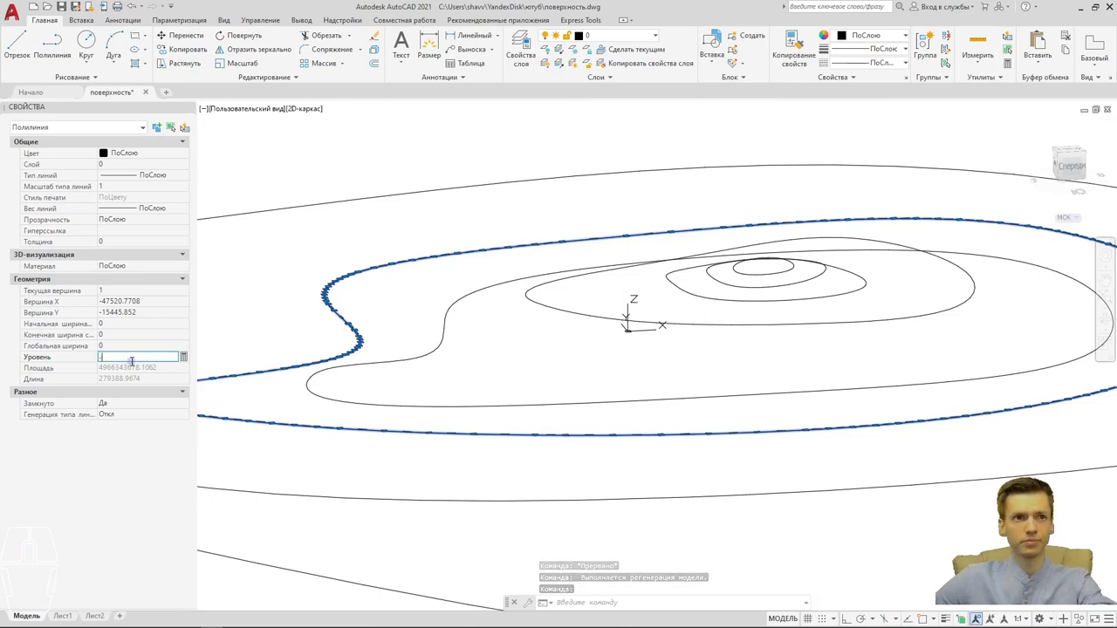
pyautogui.write('-1000')
pyautogui.press('Return')
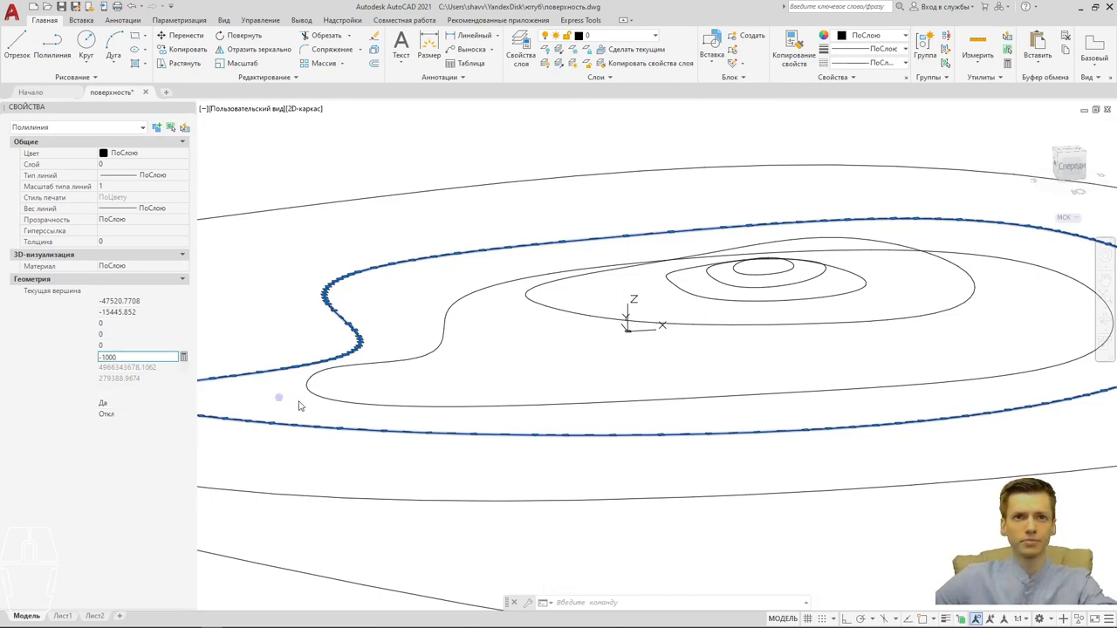
pyautogui.scroll(-3, 367, 428)
pyautogui.scroll(-1, 407, 448)
pyautogui.press('Escape')
# Drop the next outer contour to -4000 and the outermost boundary to -8000.
pyautogui.click(410, 457)
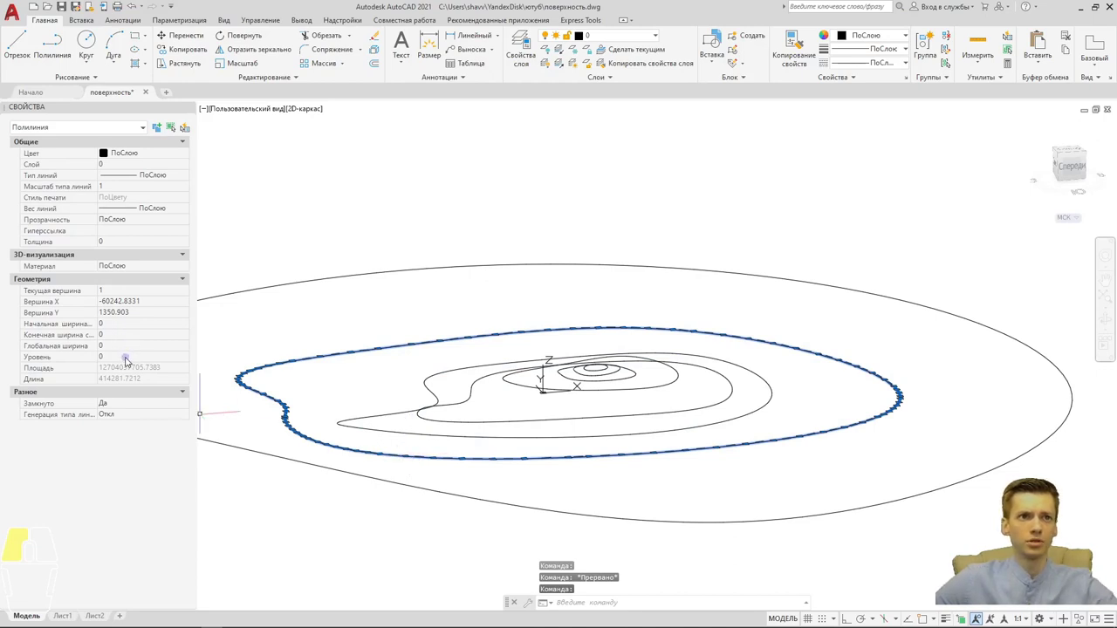
pyautogui.click(127, 358)
pyautogui.write('-')
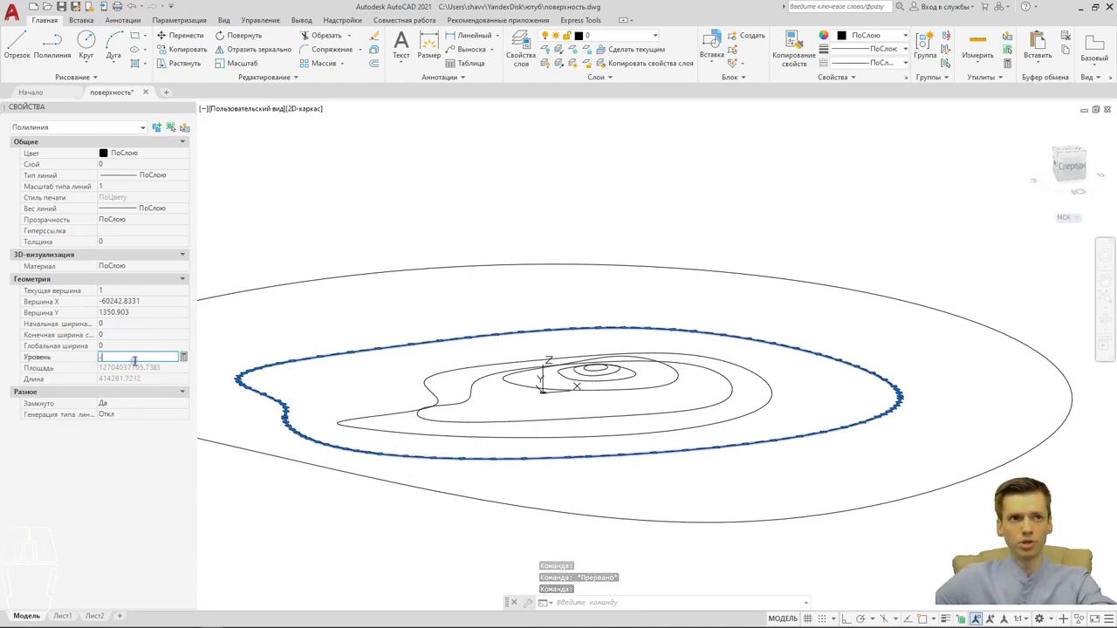
pyautogui.write('400')
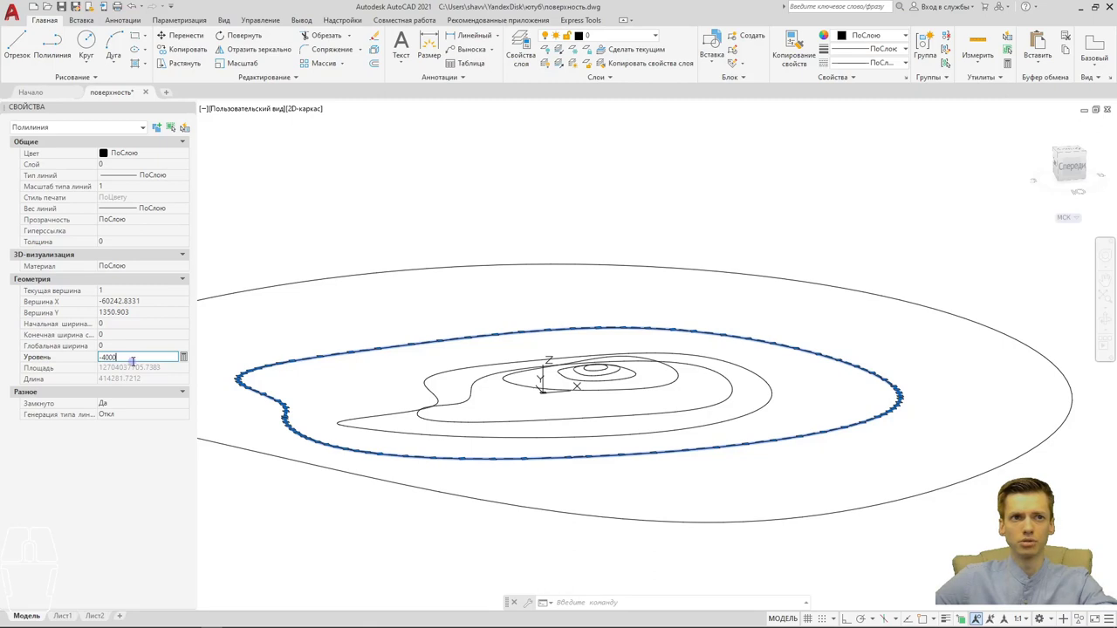
pyautogui.press('Return')
pyautogui.press('Escape')
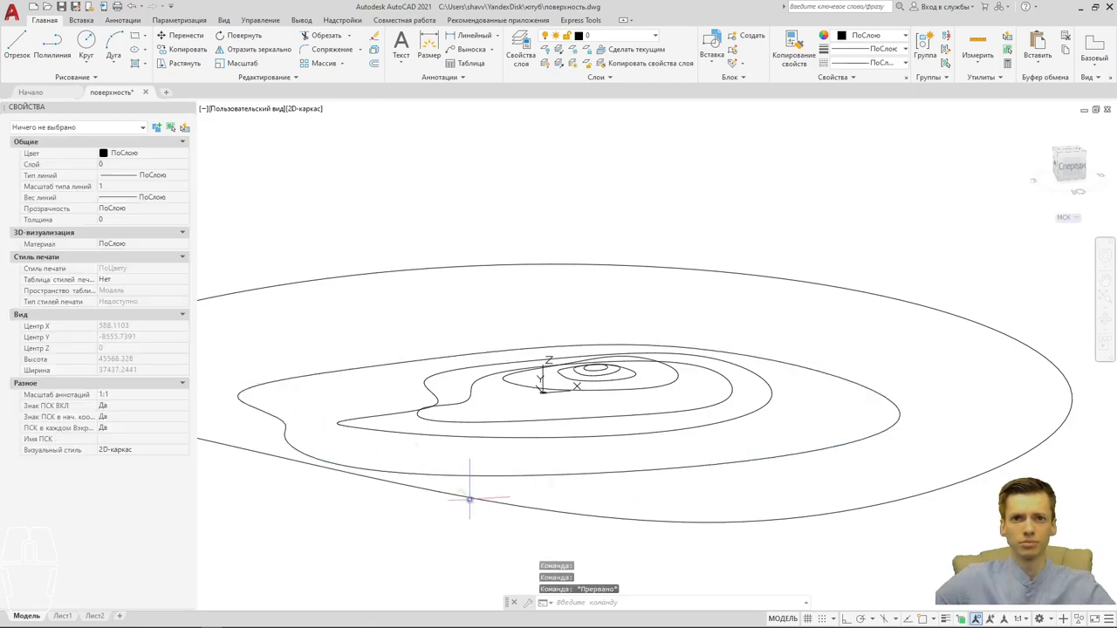
pyautogui.click(470, 499)
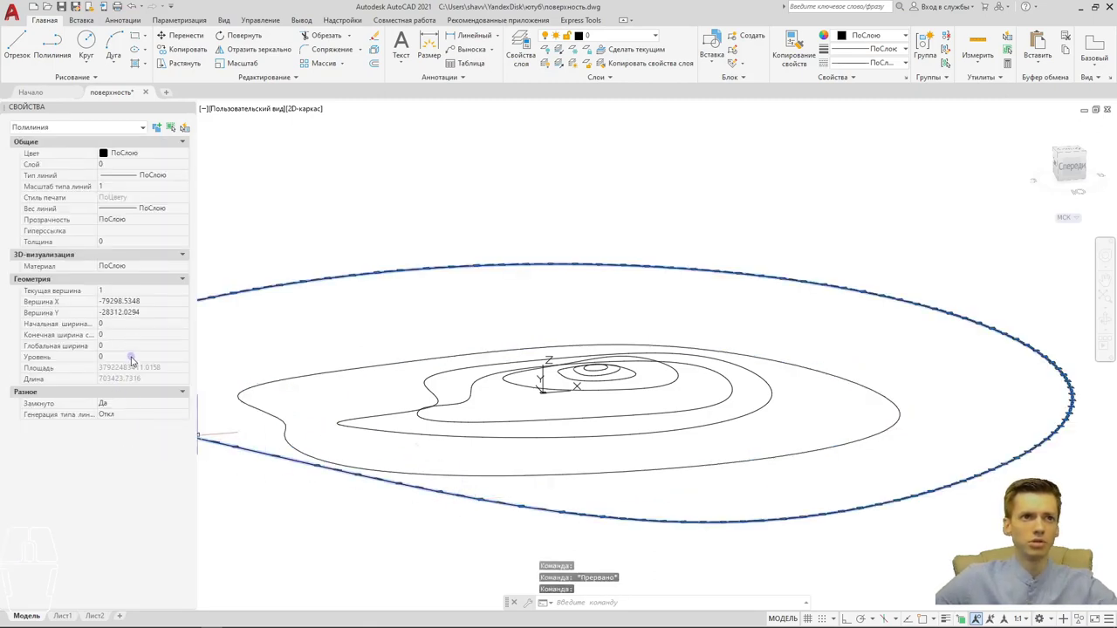
pyautogui.click(132, 358)
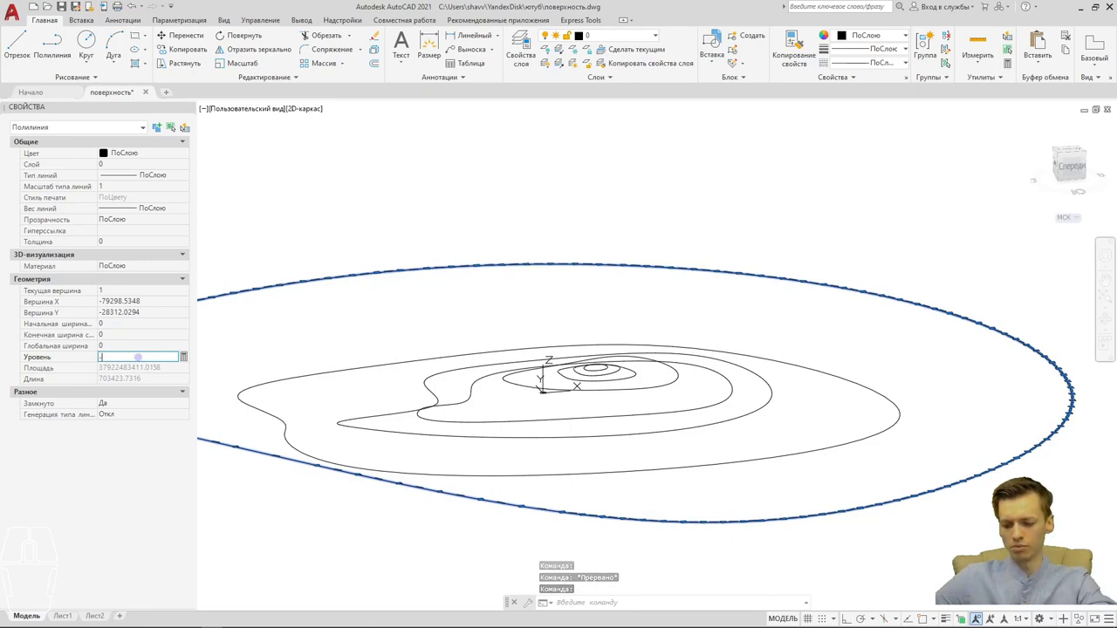
pyautogui.write('-8000')
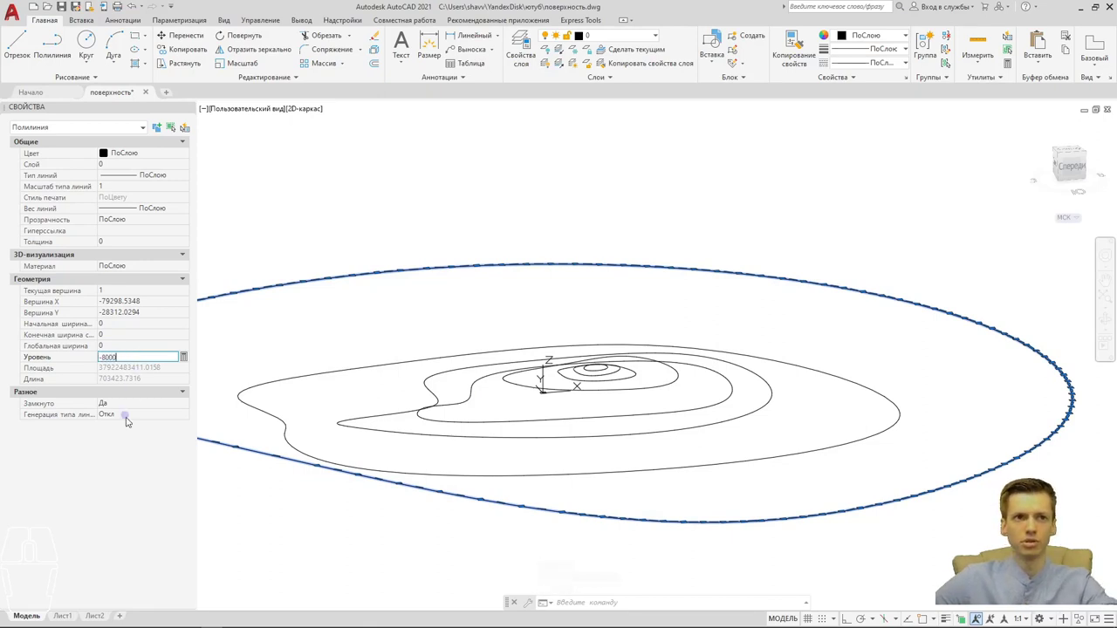
pyautogui.press('Return')
pyautogui.scroll(-3, 349, 472)
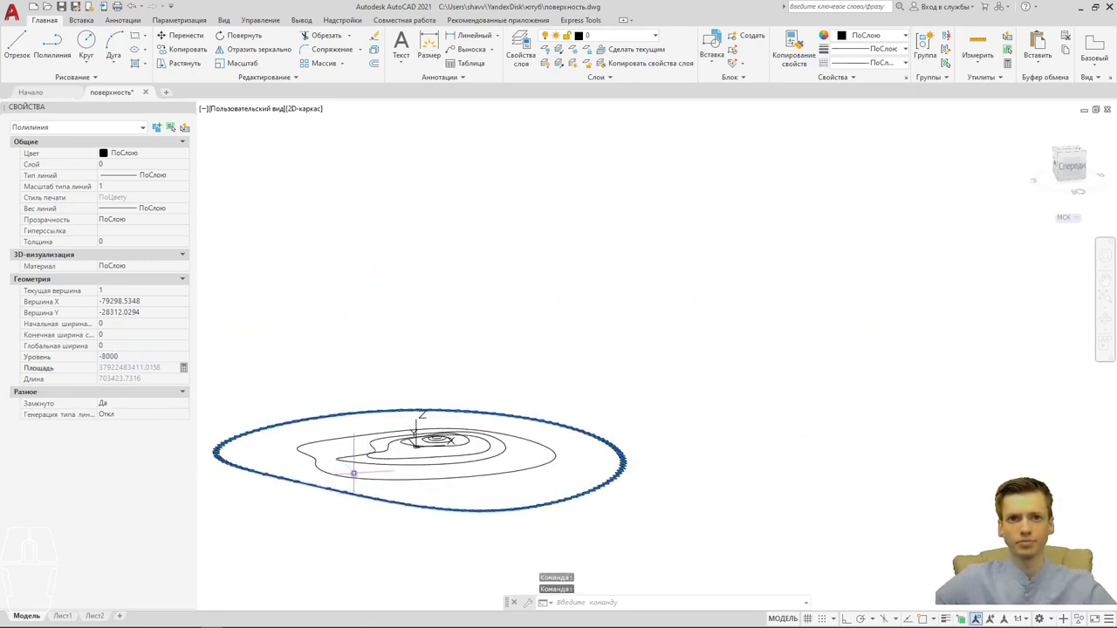
pyautogui.press('Delete')
pyautogui.keyDown('shift'); pyautogui.moveTo(329, 498); pyautogui.dragTo(554, 499, button='middle'); pyautogui.keyUp('shift')
# Save the drawing as поверхность.dwg in AutoCAD 2018 format, overwriting the existing file.
pyautogui.scroll(5, 451, 474)
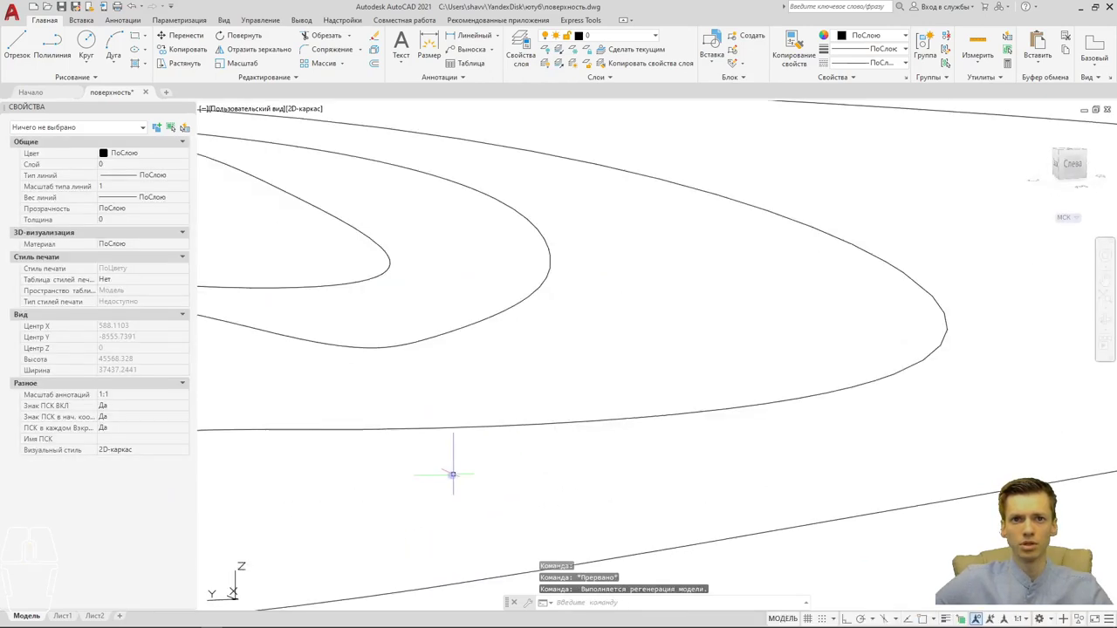
pyautogui.scroll(-4, 549, 466)
pyautogui.scroll(-2, 453, 486)
pyautogui.moveTo(453, 486)
pyautogui.keyDown('shift'); pyautogui.mouseDown(button='middle')
pyautogui.moveTo(513, 464)
pyautogui.moveTo(653, 486)
pyautogui.moveTo(624, 471)
pyautogui.mouseUp(button='middle'); pyautogui.keyUp('shift')
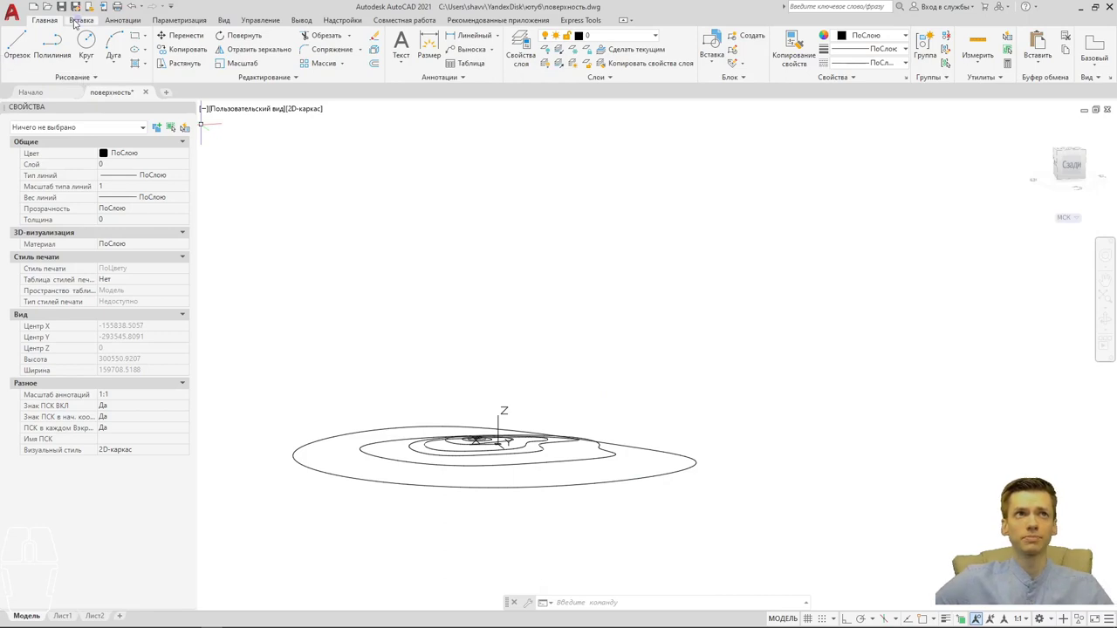
pyautogui.click(13, 12)
pyautogui.moveTo(42, 152)
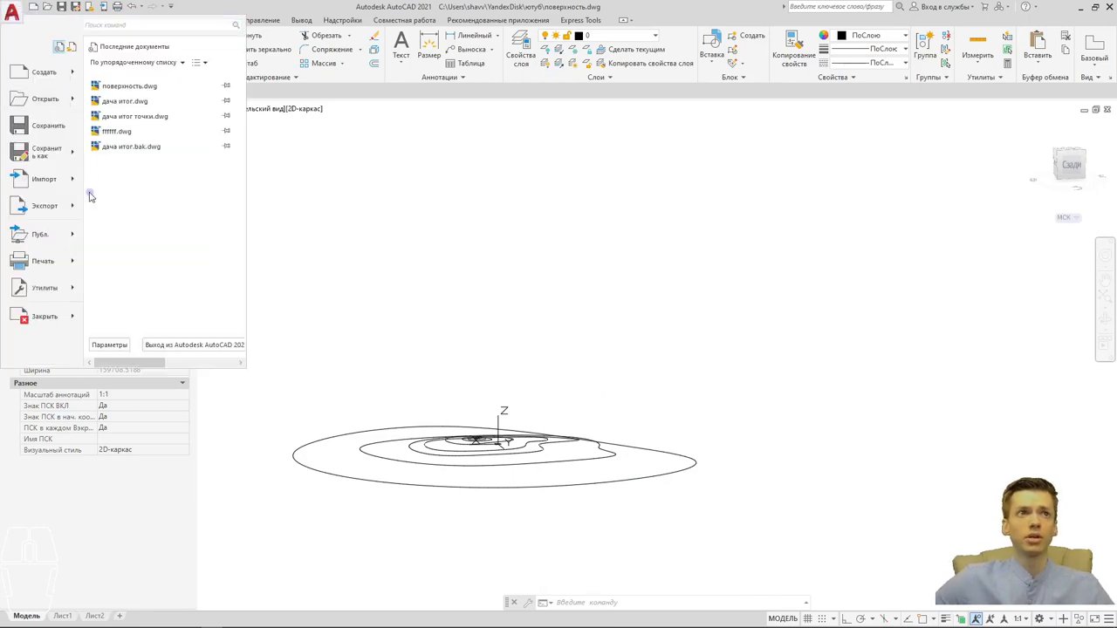
pyautogui.click(153, 86)
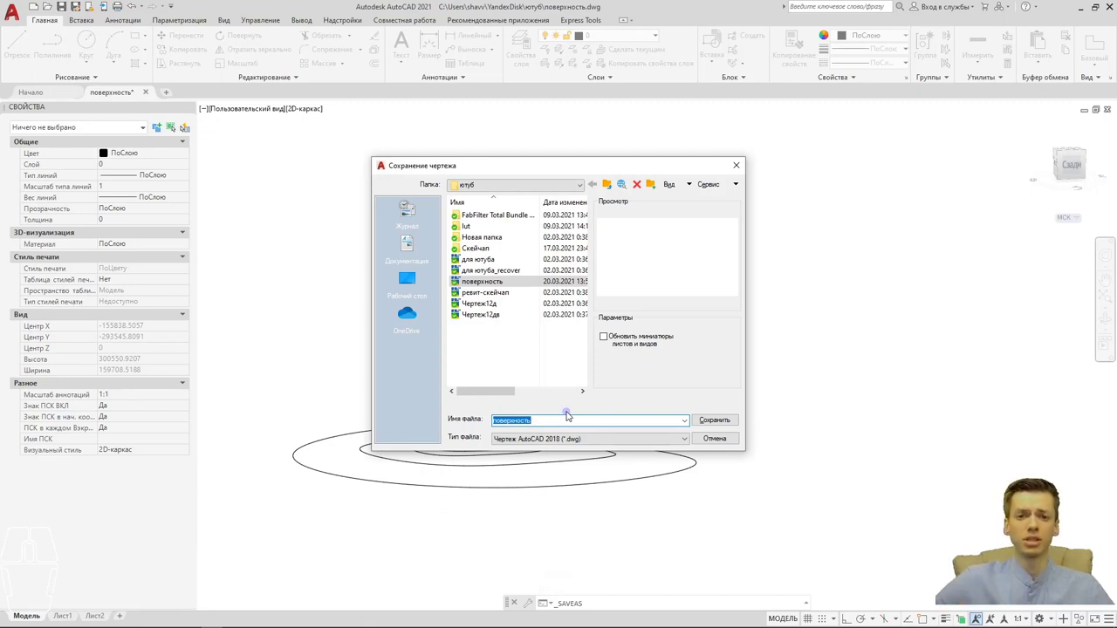
pyautogui.click(657, 439)
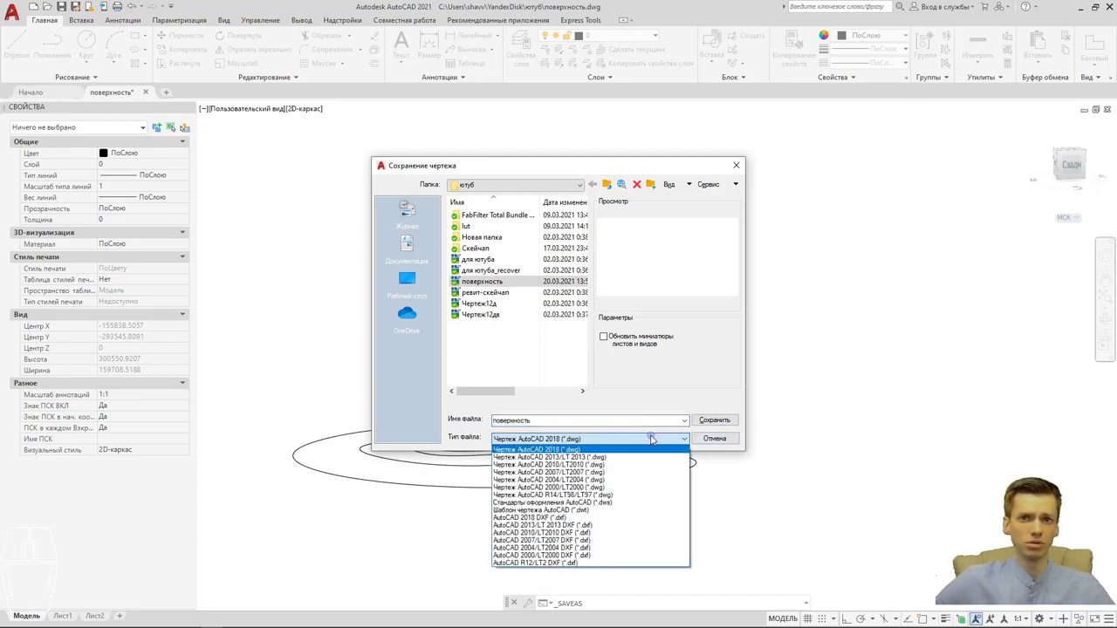
pyautogui.click(704, 421)
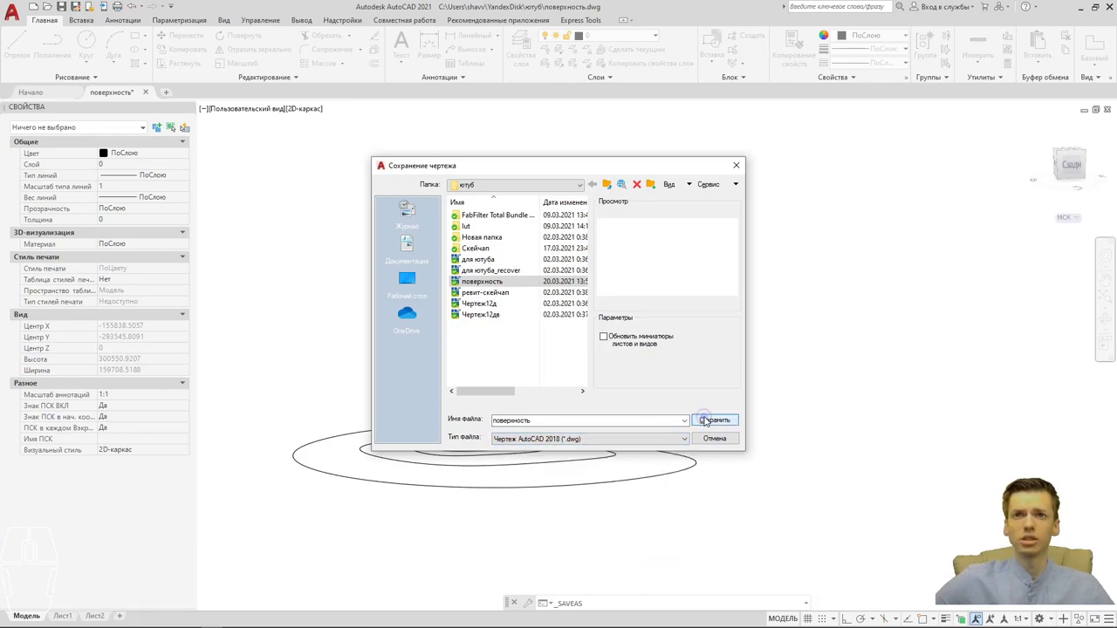
pyautogui.click(707, 421)
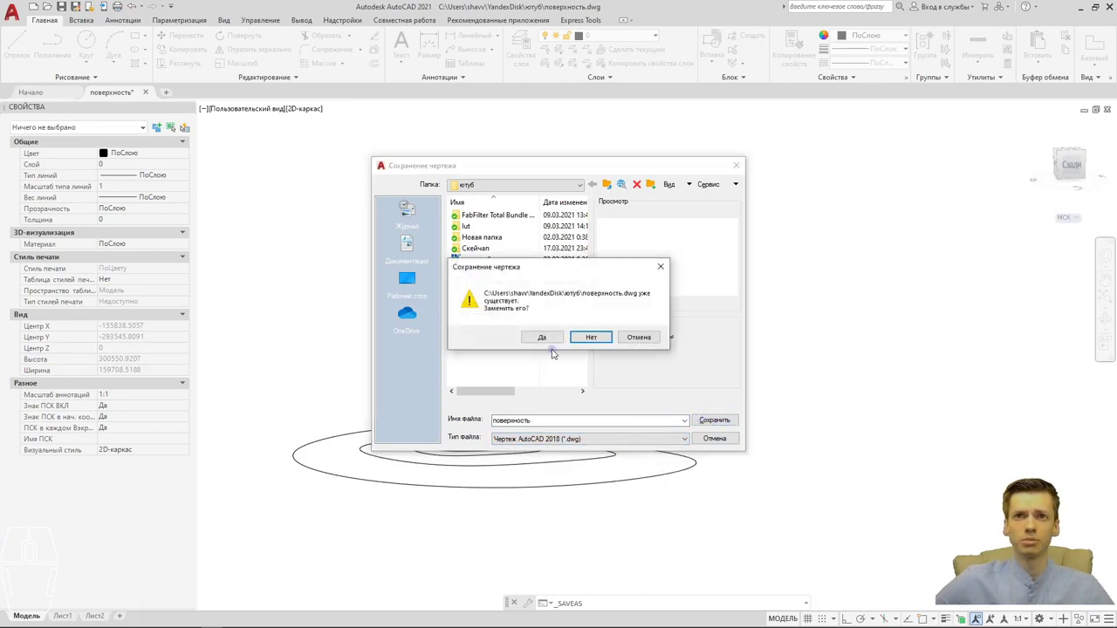
pyautogui.click(541, 338)
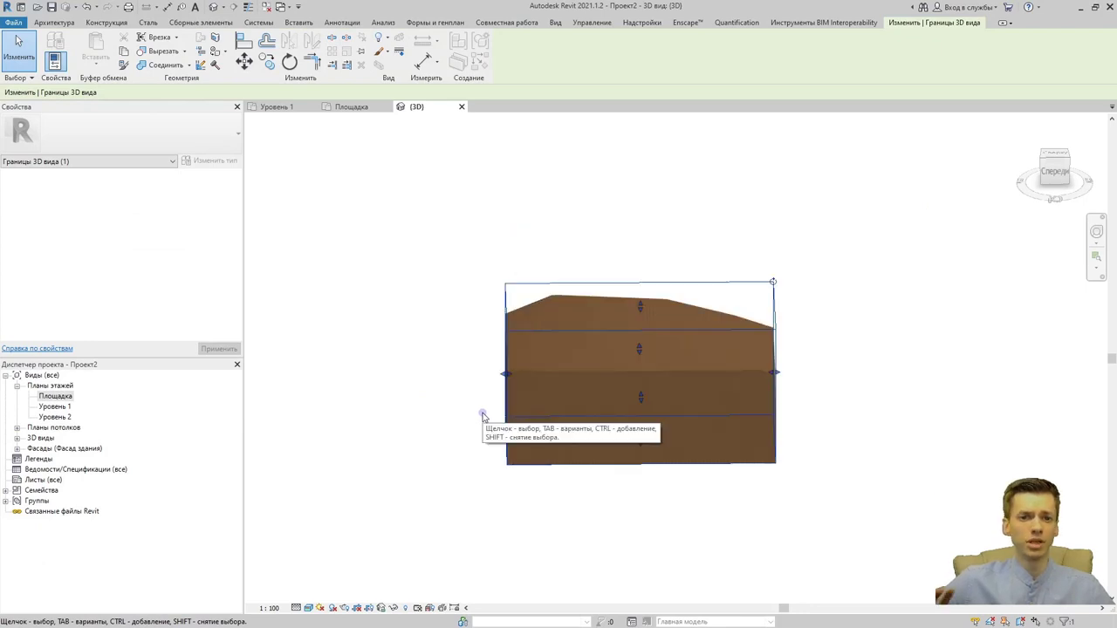
# Uncheck Границы 3D вида so the whole toposurface shows without the section box.
pyautogui.click(482, 416)
pyautogui.moveTo(688, 424)
pyautogui.keyDown('shift'); pyautogui.mouseDown(button='middle')
pyautogui.moveTo(661, 479)
pyautogui.moveTo(635, 463)
pyautogui.mouseUp(button='middle'); pyautogui.keyUp('shift')
pyautogui.scroll(2, 588, 405)
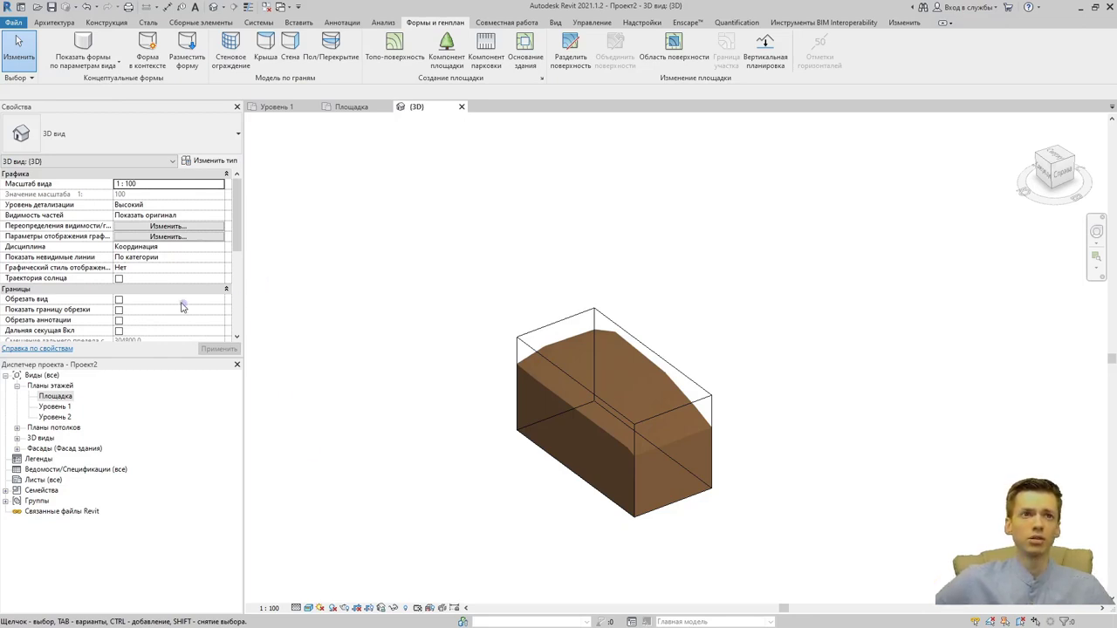
pyautogui.scroll(-3, 183, 307)
pyautogui.click(119, 279)
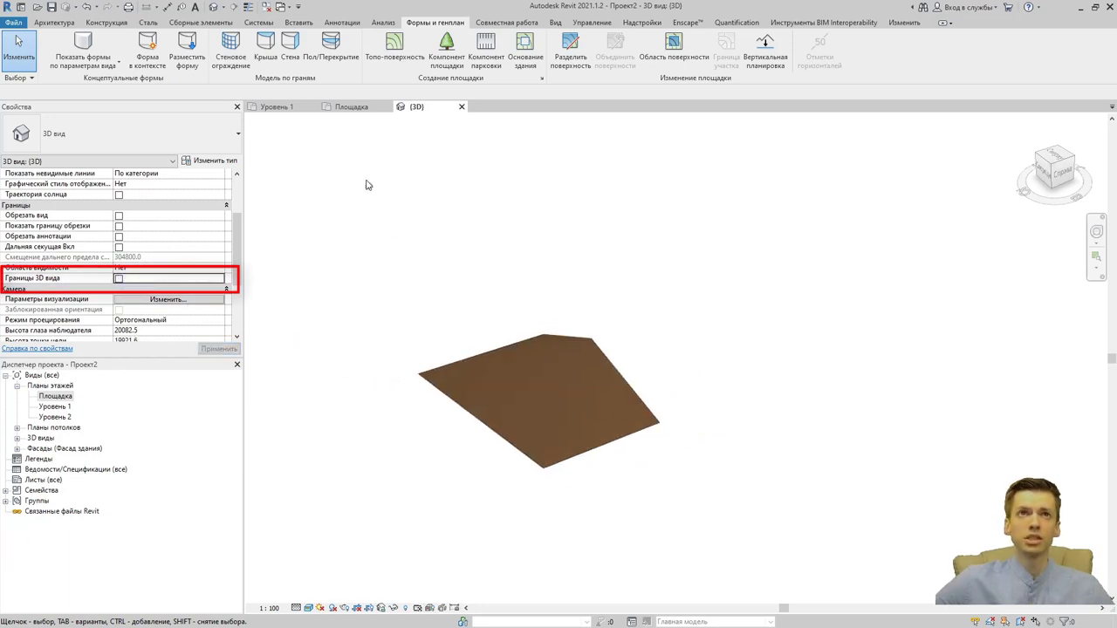
# Start a CAD link and browse to the Яндекс.Диск > ютуб folder.
pyautogui.click(300, 23)
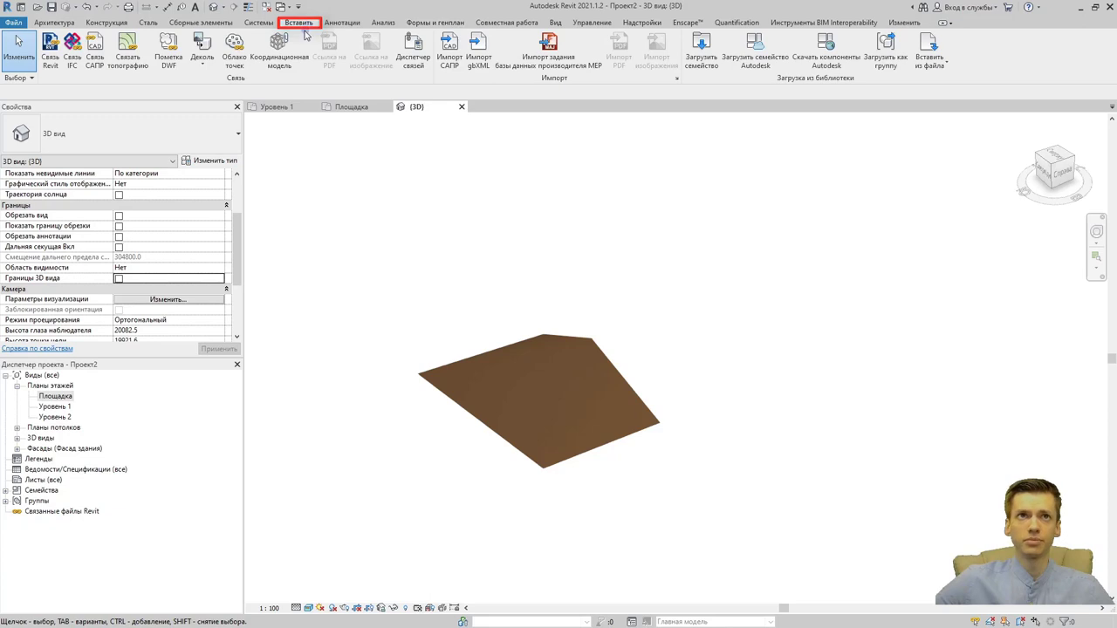
pyautogui.click(101, 67)
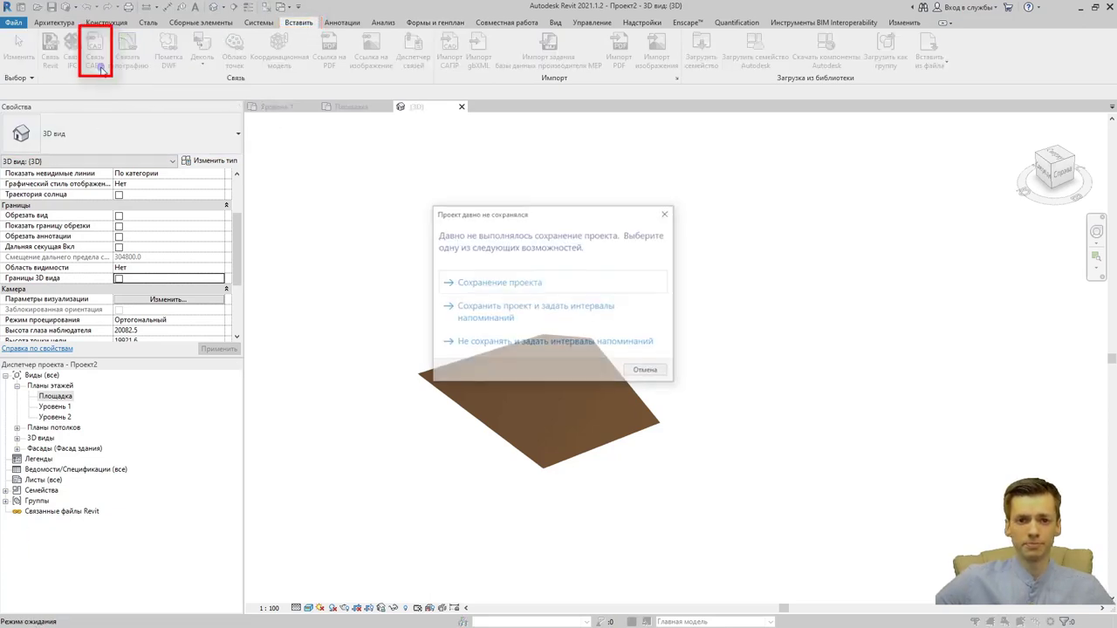
pyautogui.click(668, 214)
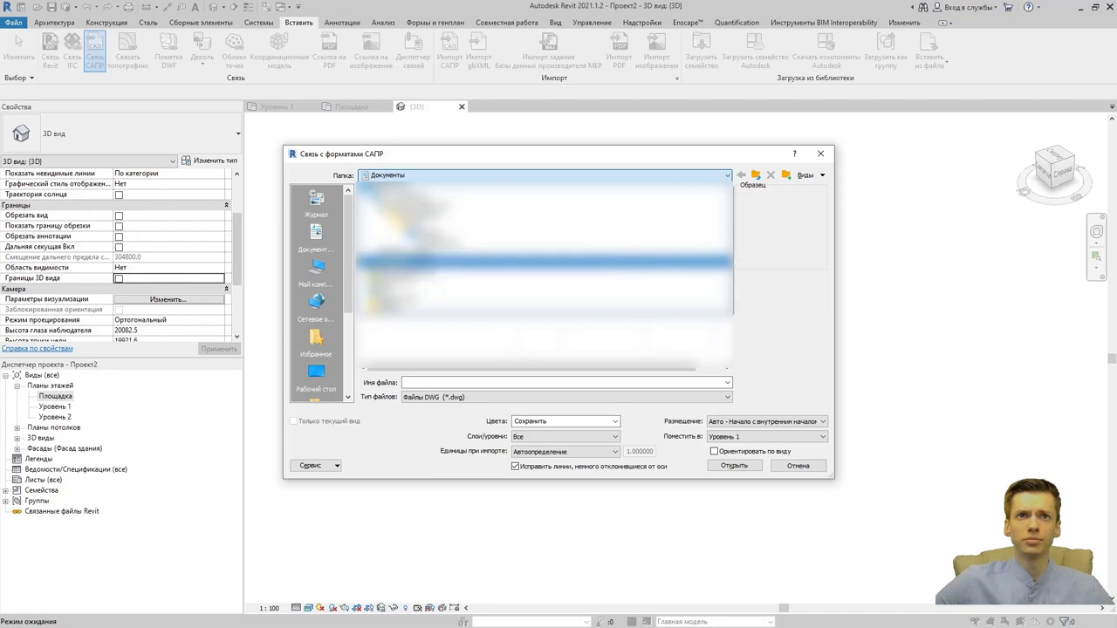
pyautogui.press('Down')
pyautogui.press('Down')
pyautogui.press('Down')
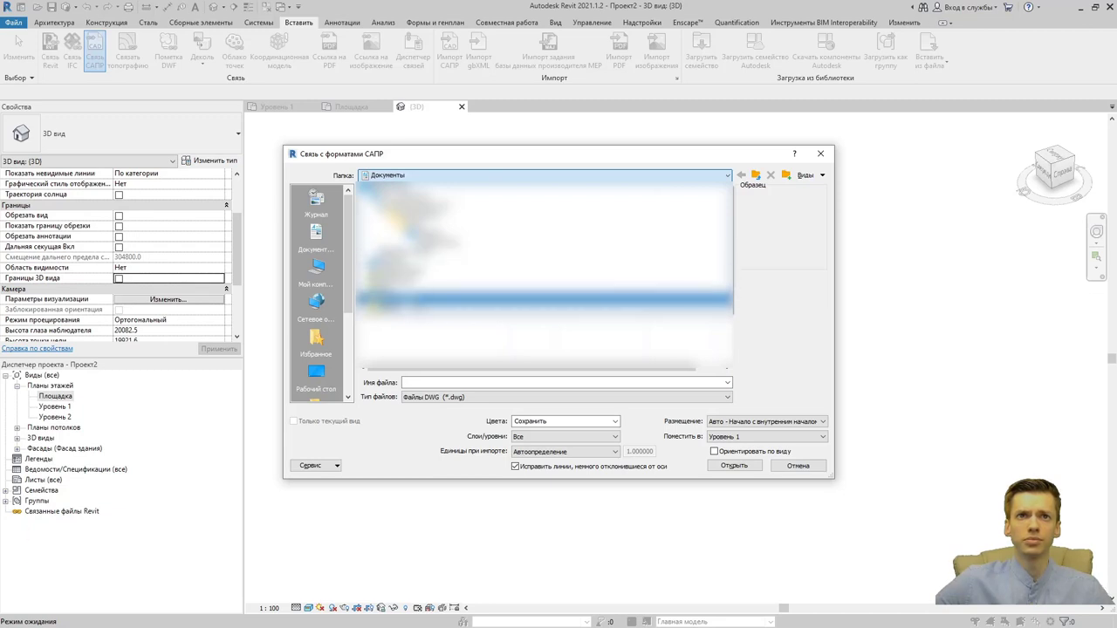
pyautogui.press('Return')
pyautogui.press('Down')
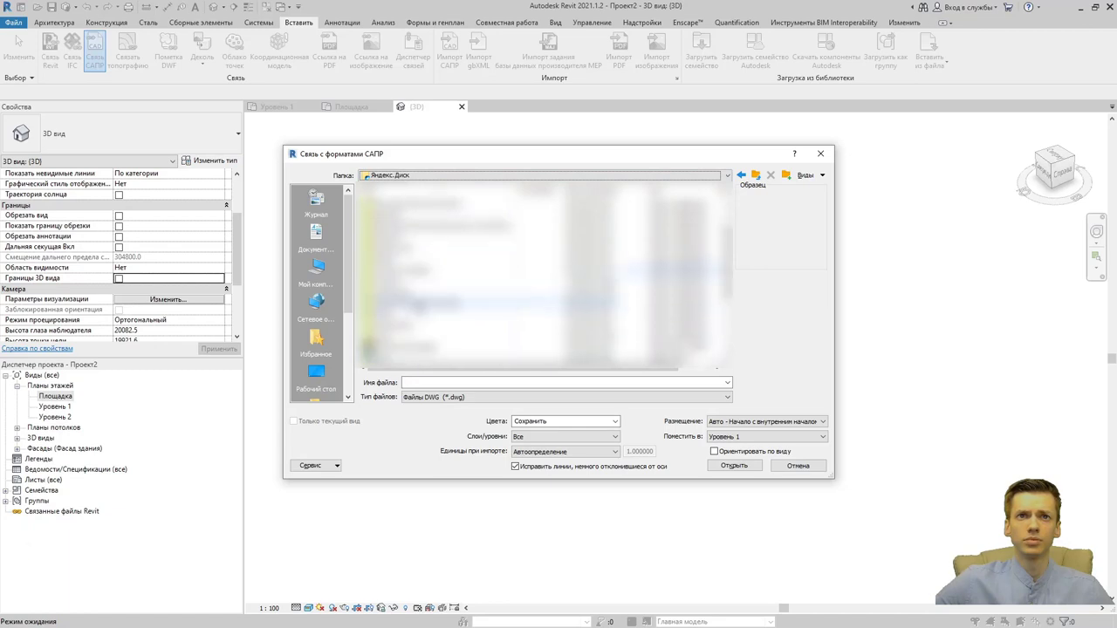
pyautogui.press('Return')
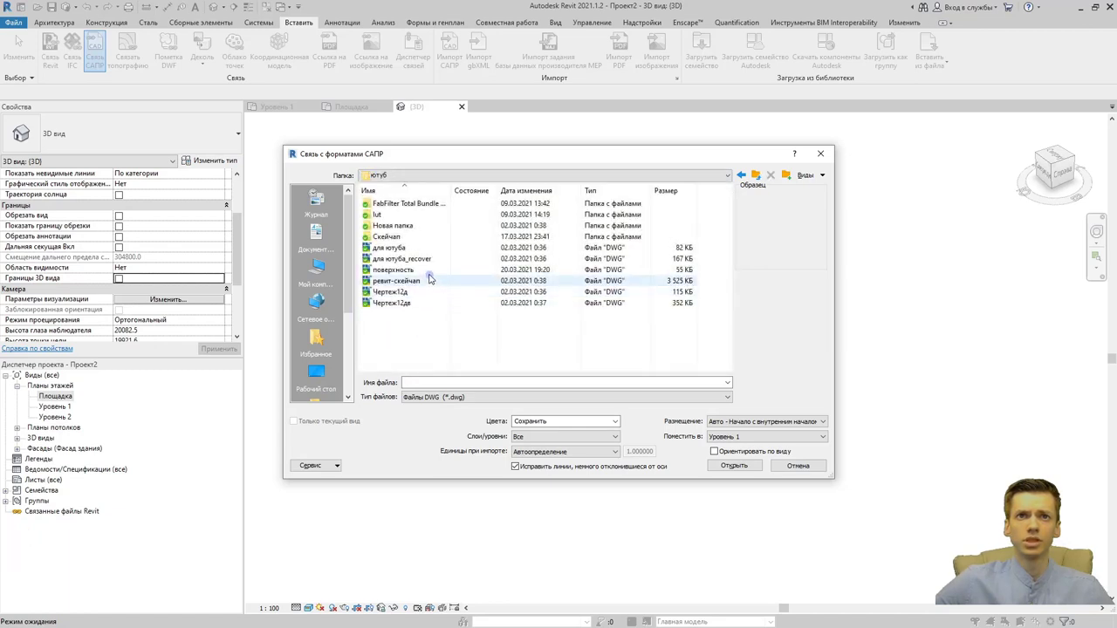
# Link поверхность.dwg with import units set to миллиметр.
pyautogui.click(428, 272)
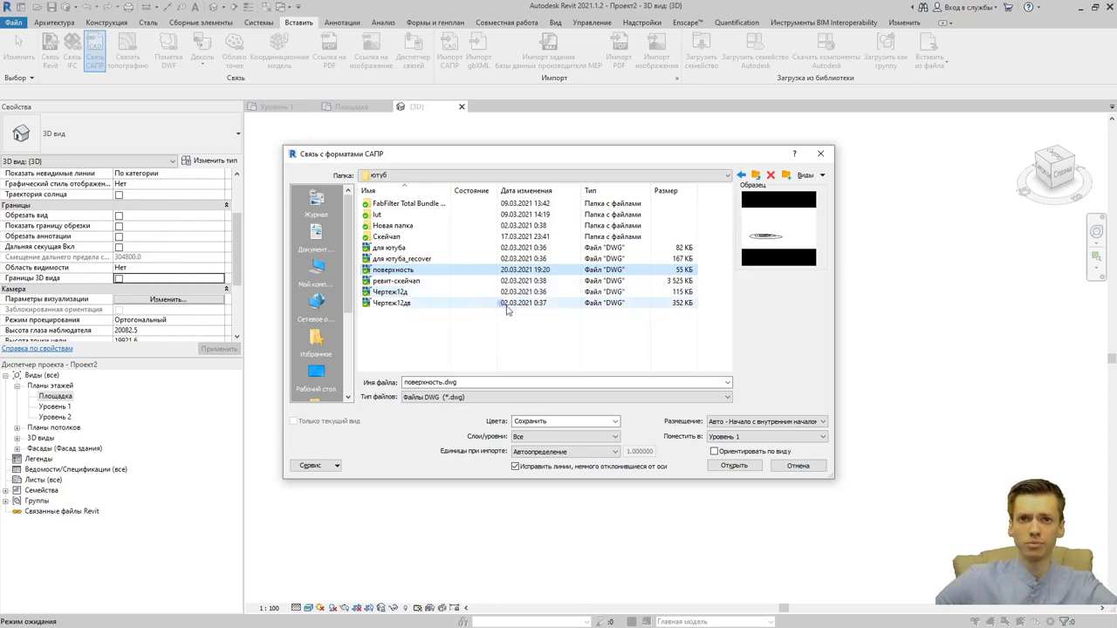
pyautogui.click(542, 453)
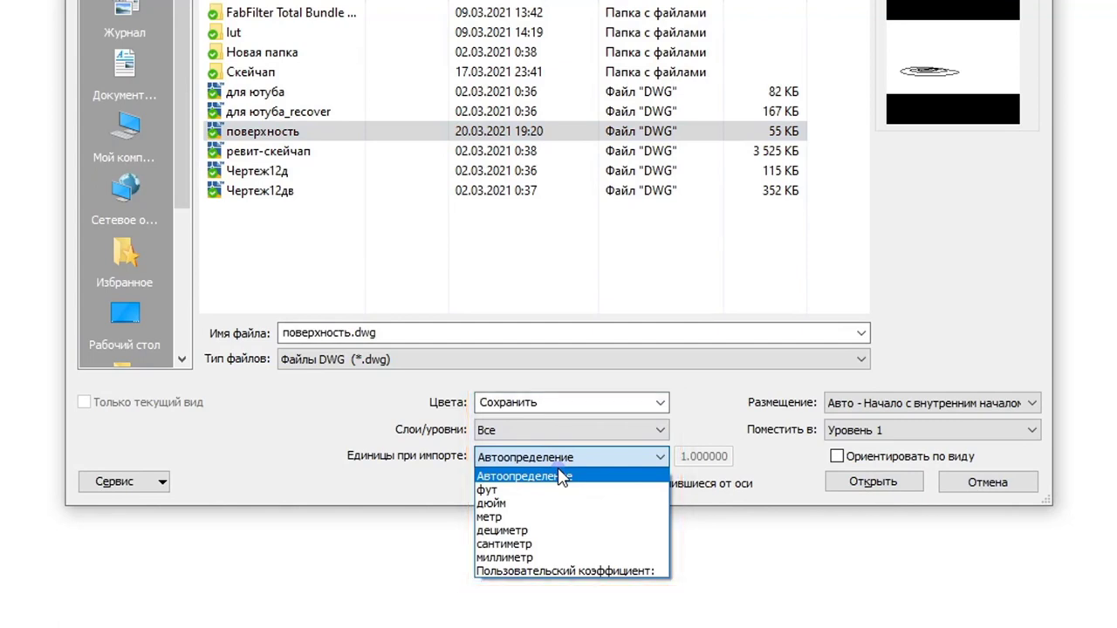
pyautogui.click(555, 556)
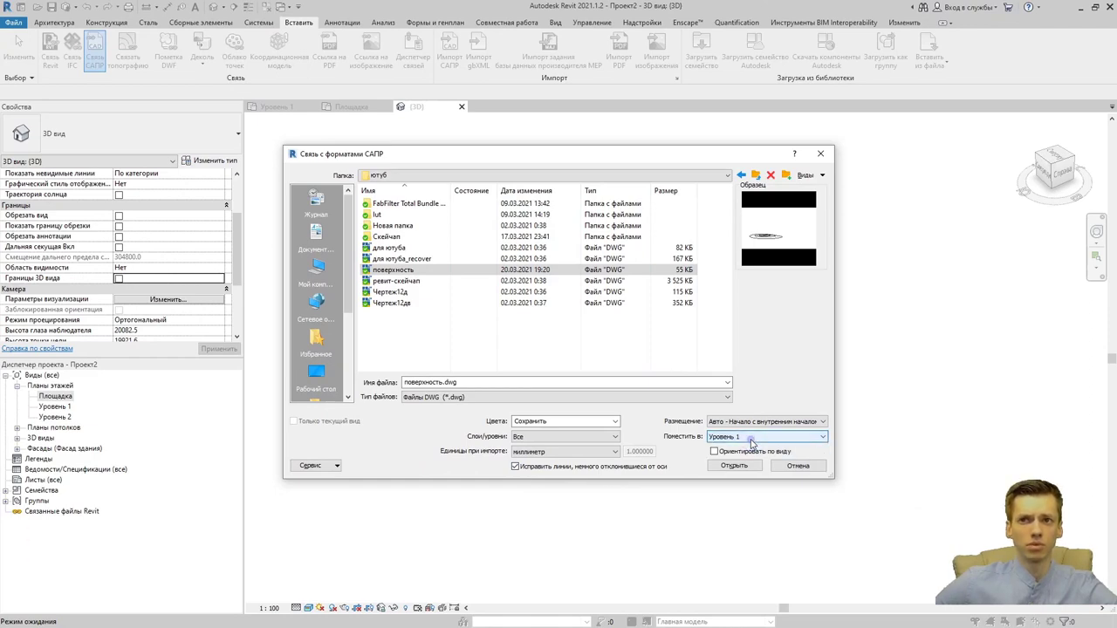
pyautogui.click(744, 464)
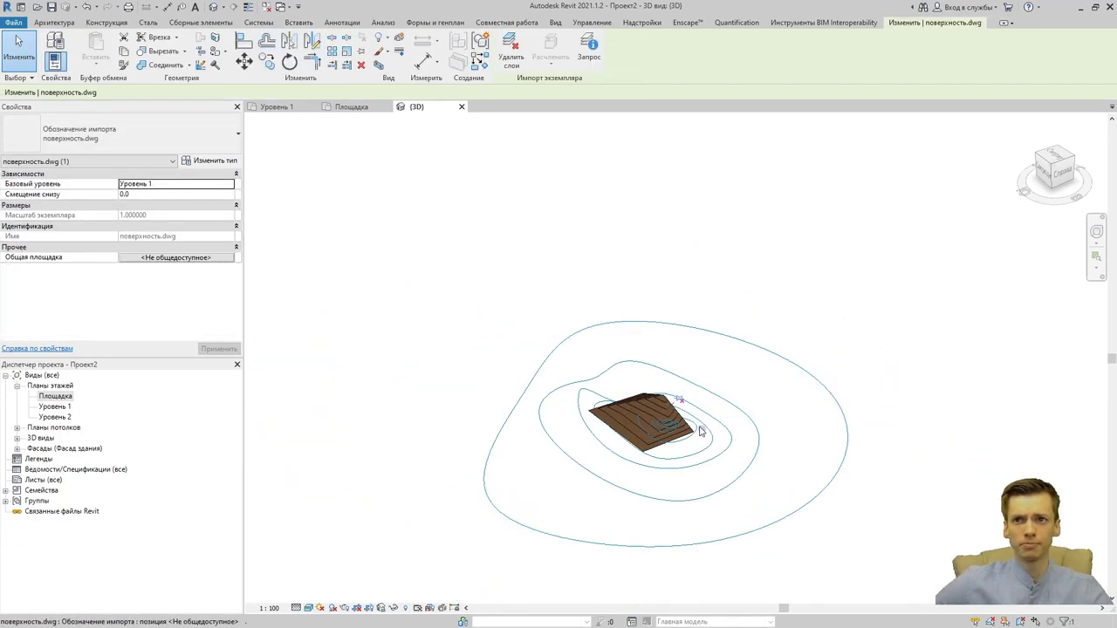
# Drag the linked поверхность.dwg contours to the right, clear of the brown toposurface.
pyautogui.click(721, 438)
pyautogui.press('Escape')
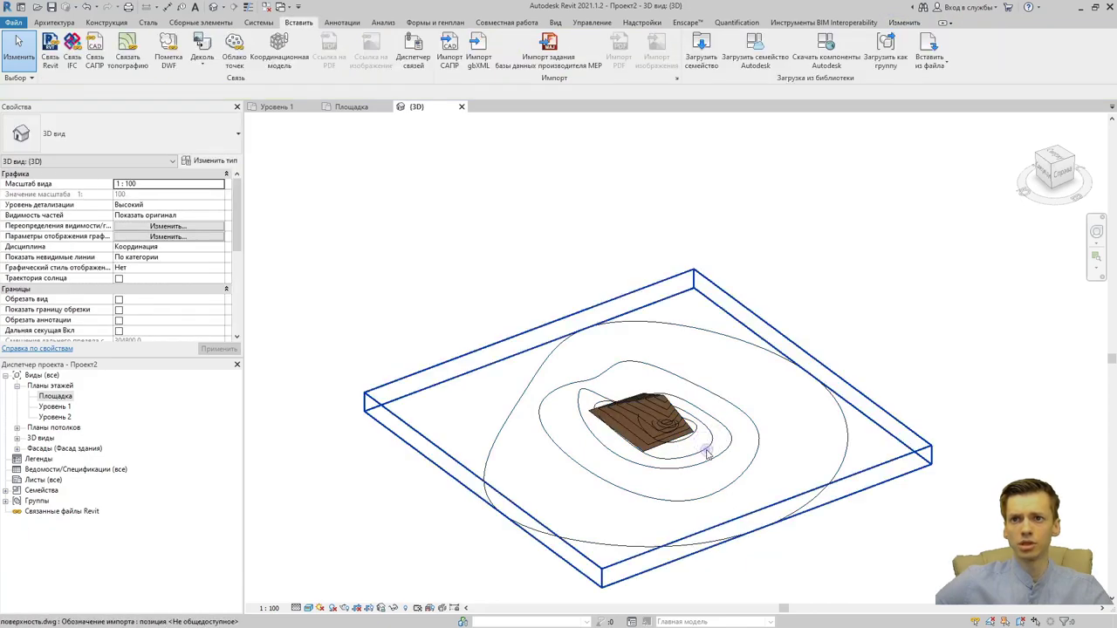
pyautogui.click(709, 440)
pyautogui.moveTo(708, 440); pyautogui.dragTo(957, 418)
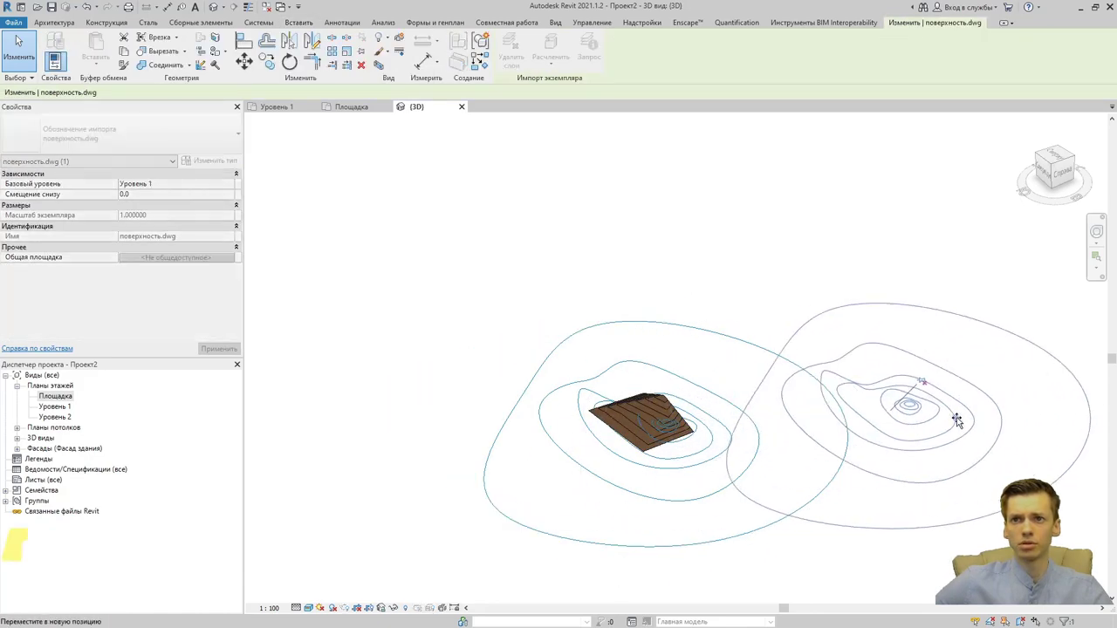
pyautogui.moveTo(957, 419)
pyautogui.mouseDown(button='middle')
pyautogui.moveTo(740, 463)
pyautogui.moveTo(657, 377)
pyautogui.moveTo(678, 411)
pyautogui.moveTo(598, 486)
pyautogui.moveTo(617, 472)
pyautogui.mouseUp(button='middle')
pyautogui.press('Escape')
pyautogui.click(619, 478)
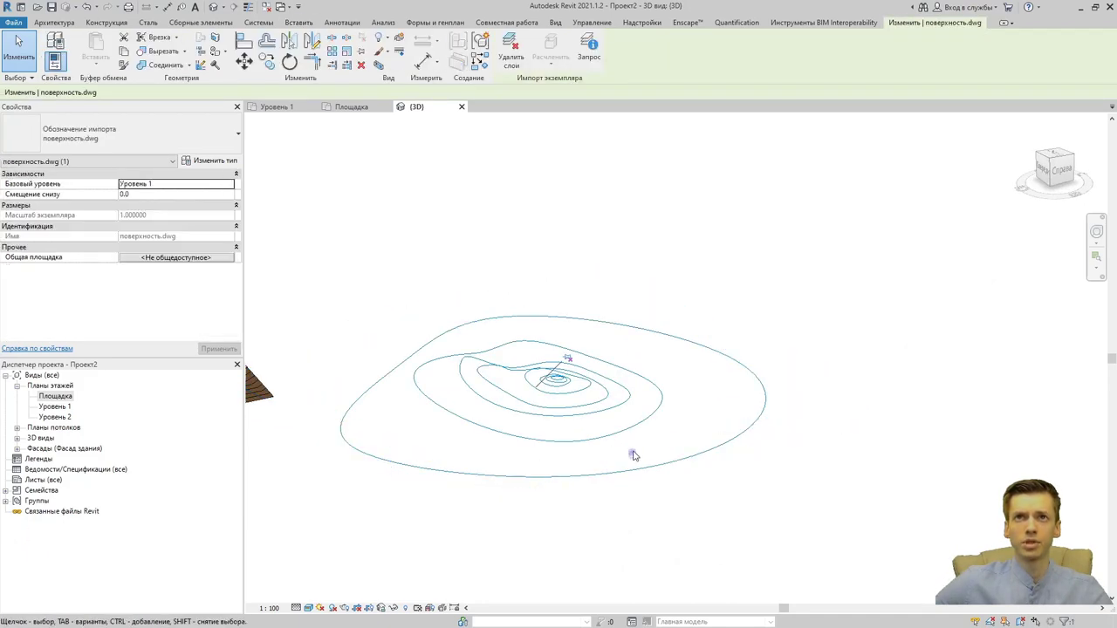
pyautogui.press('Escape')
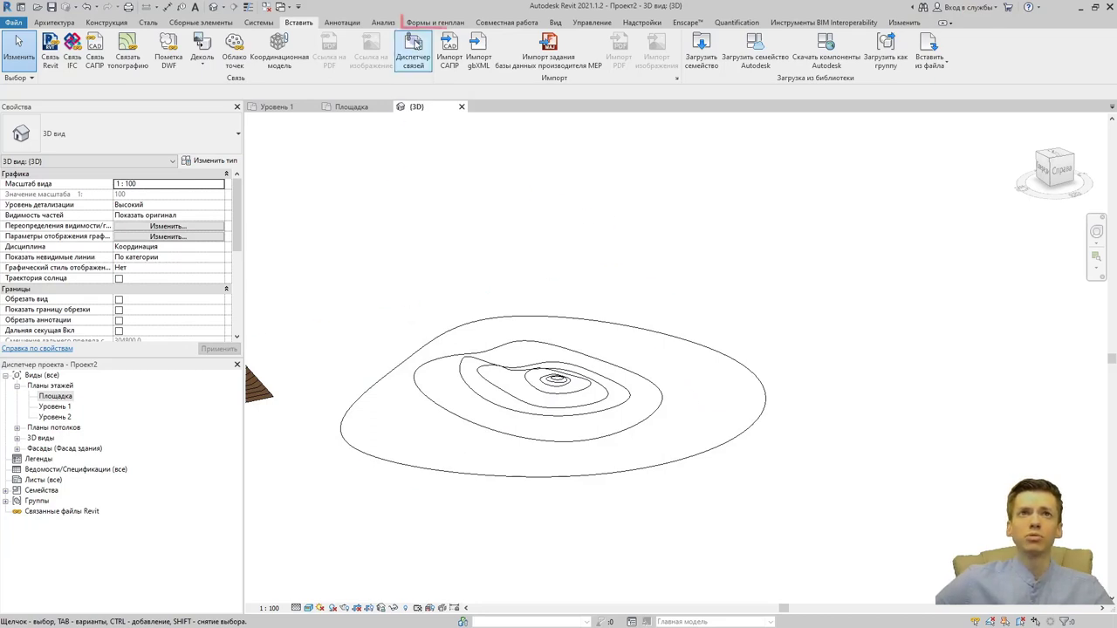
# Build a new toposurface from the linked поверхность.dwg's layer 0 points and finish it.
pyautogui.click(435, 22)
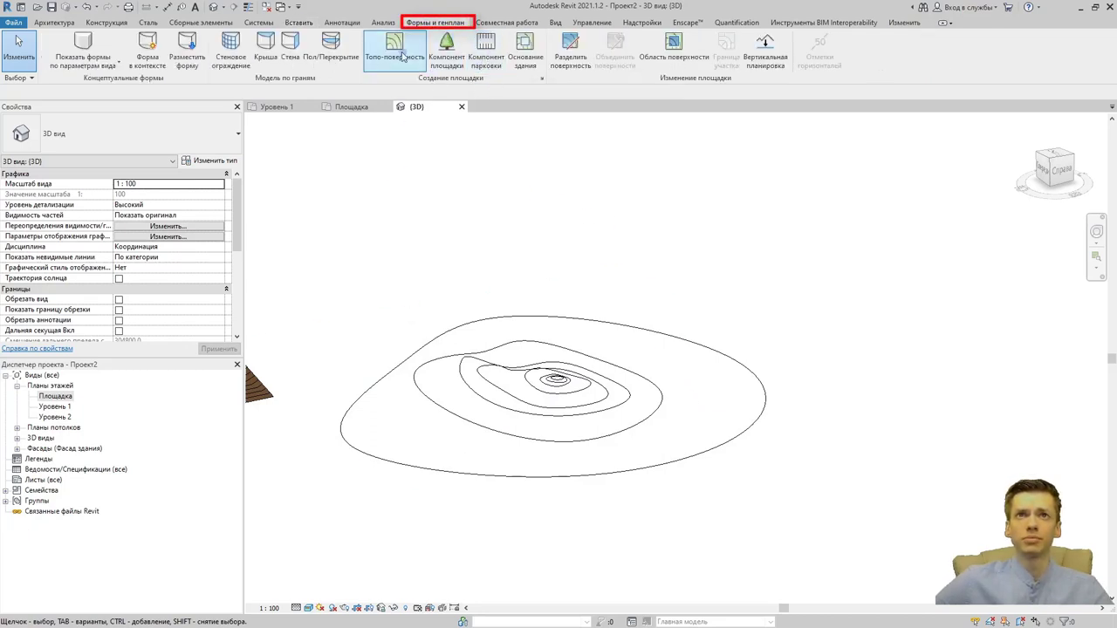
pyautogui.click(394, 48)
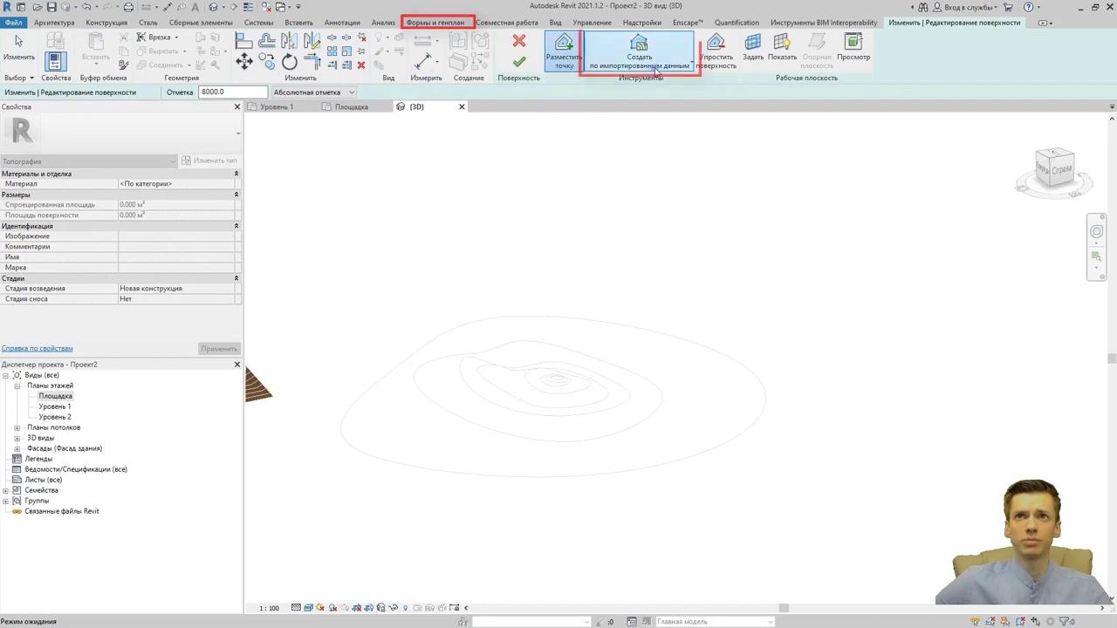
pyautogui.click(656, 70)
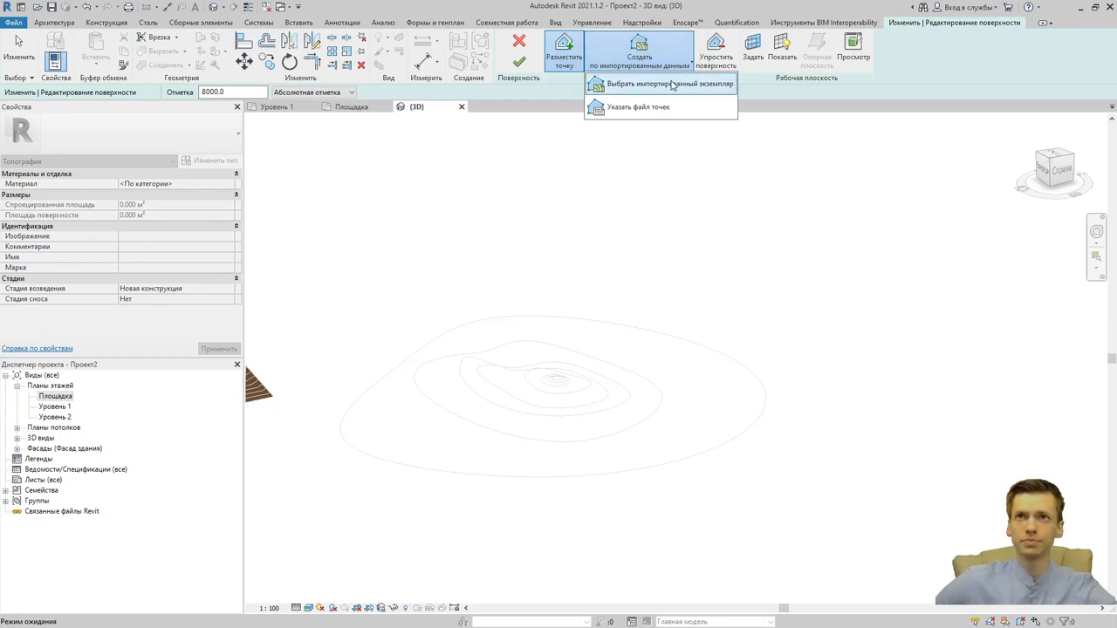
pyautogui.click(656, 84)
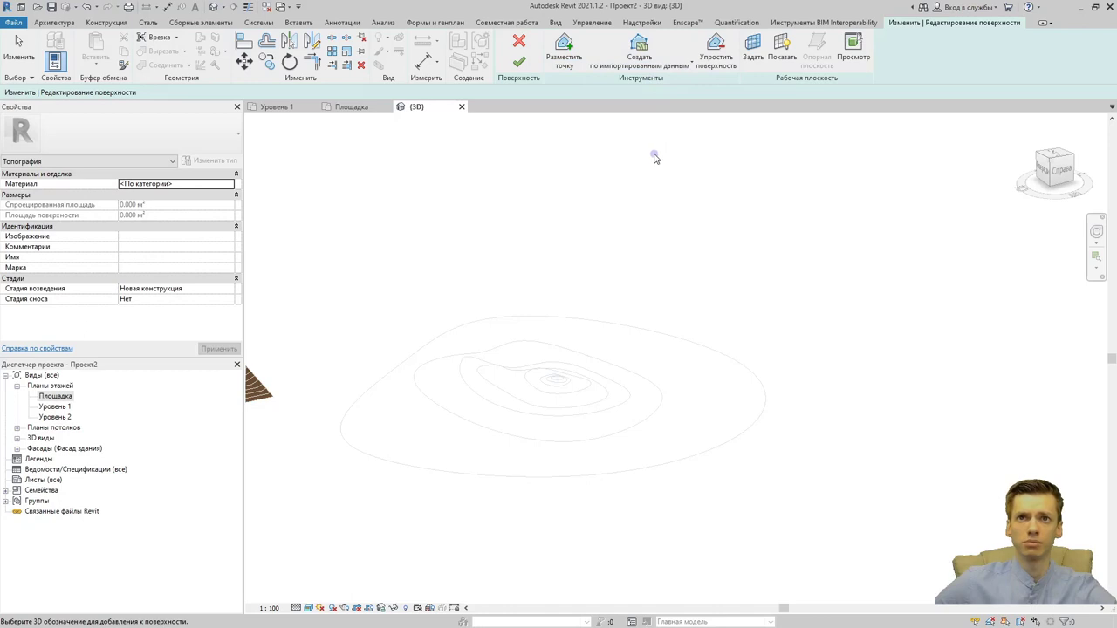
pyautogui.click(614, 367)
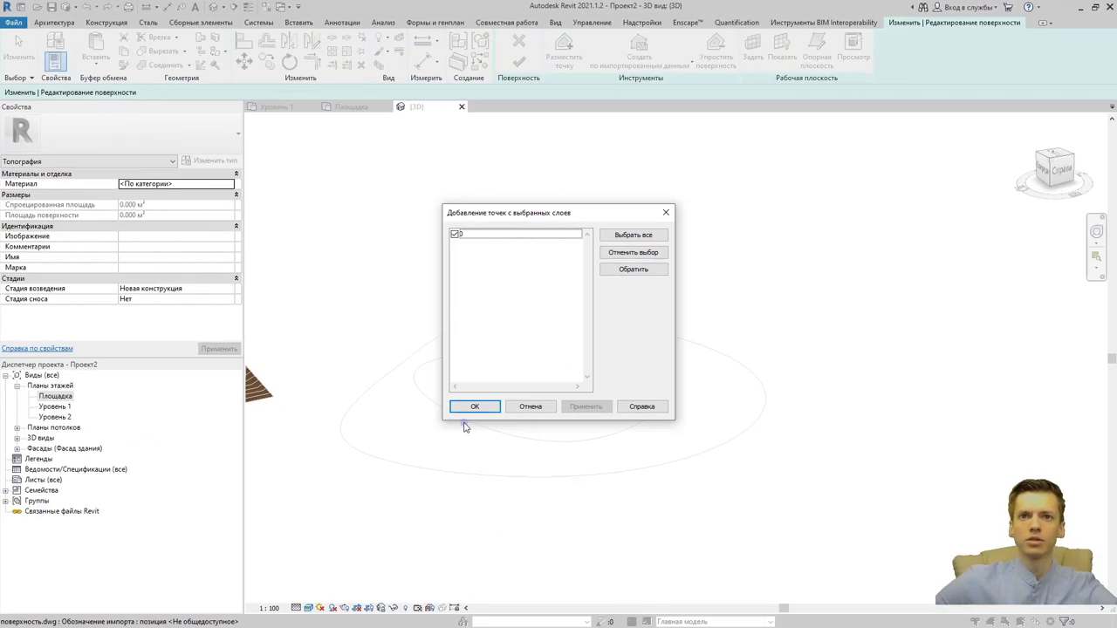
pyautogui.click(472, 407)
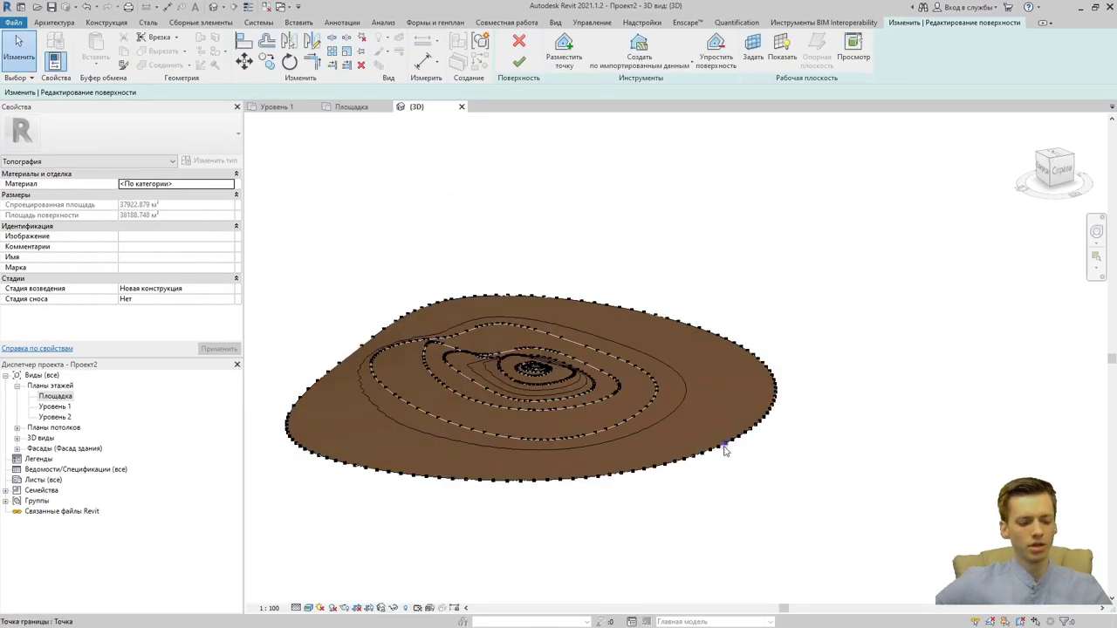
pyautogui.moveTo(748, 457)
pyautogui.keyDown('shift'); pyautogui.mouseDown(button='middle')
pyautogui.moveTo(627, 472)
pyautogui.moveTo(602, 458)
pyautogui.moveTo(693, 469)
pyautogui.moveTo(779, 438)
pyautogui.moveTo(789, 447)
pyautogui.moveTo(661, 466)
pyautogui.mouseUp(button='middle'); pyautogui.keyUp('shift')
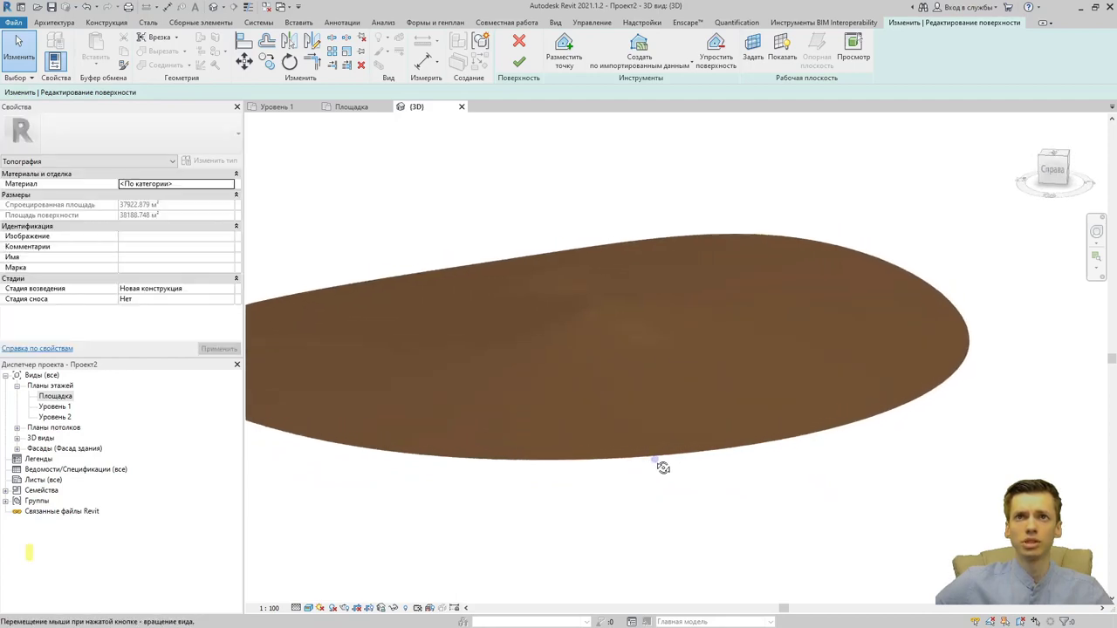
pyautogui.click(519, 61)
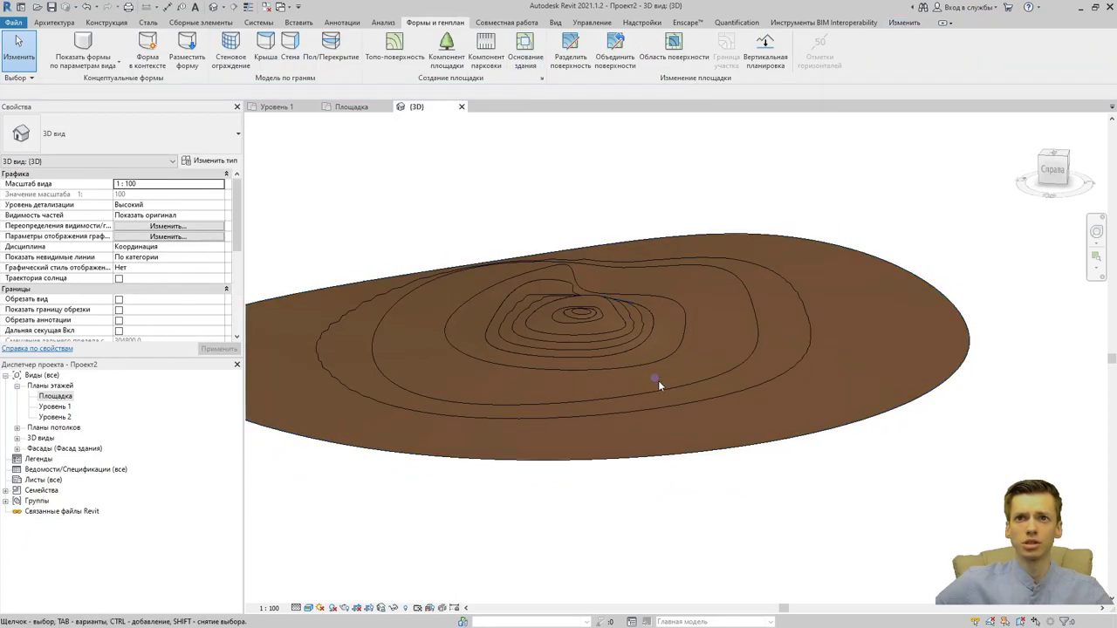
# Switch the 3D view to the Shaded visual style.
pyautogui.moveTo(658, 380)
pyautogui.keyDown('shift'); pyautogui.mouseDown(button='middle')
pyautogui.moveTo(668, 374)
pyautogui.moveTo(551, 346)
pyautogui.moveTo(584, 367)
pyautogui.moveTo(728, 340)
pyautogui.moveTo(811, 370)
pyautogui.moveTo(846, 429)
pyautogui.mouseUp(button='middle'); pyautogui.keyUp('shift')
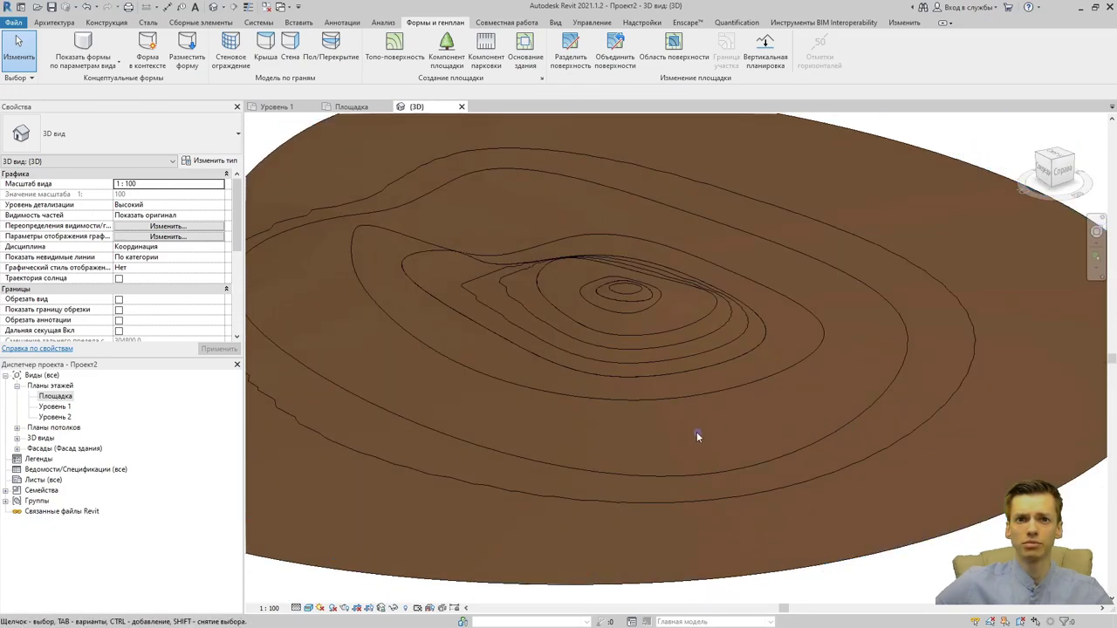
pyautogui.click(308, 607)
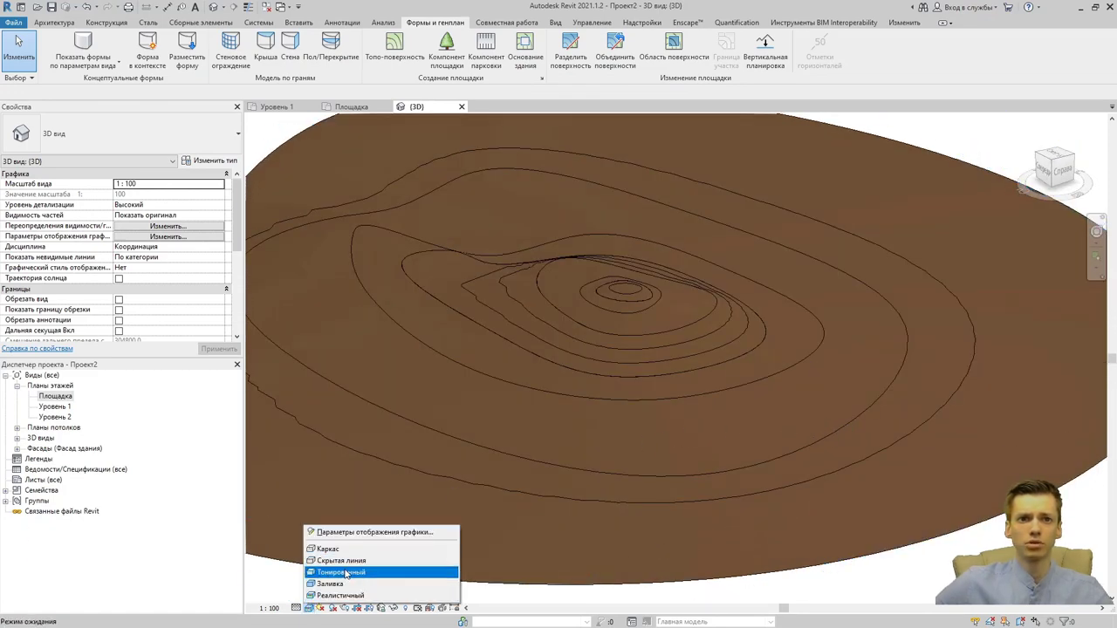
pyautogui.click(393, 568)
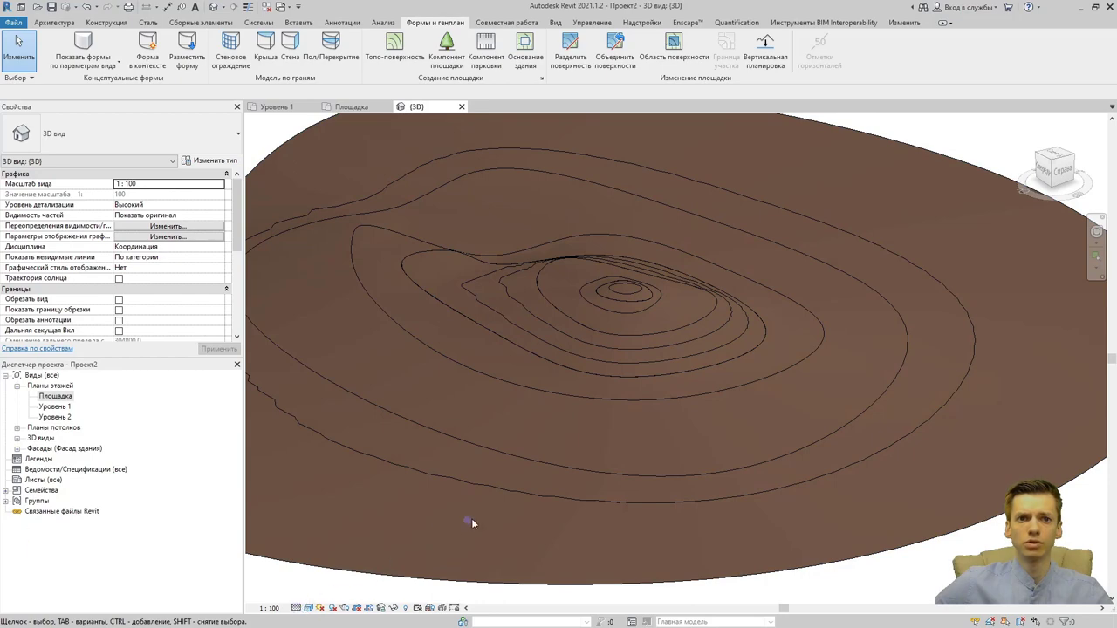
# Orbit and zoom in for a close look at the hilltop contour lines.
pyautogui.scroll(-3, 471, 524)
pyautogui.moveTo(471, 524)
pyautogui.keyDown('shift'); pyautogui.mouseDown(button='middle')
pyautogui.moveTo(847, 506)
pyautogui.moveTo(877, 534)
pyautogui.mouseUp(button='middle'); pyautogui.keyUp('shift')
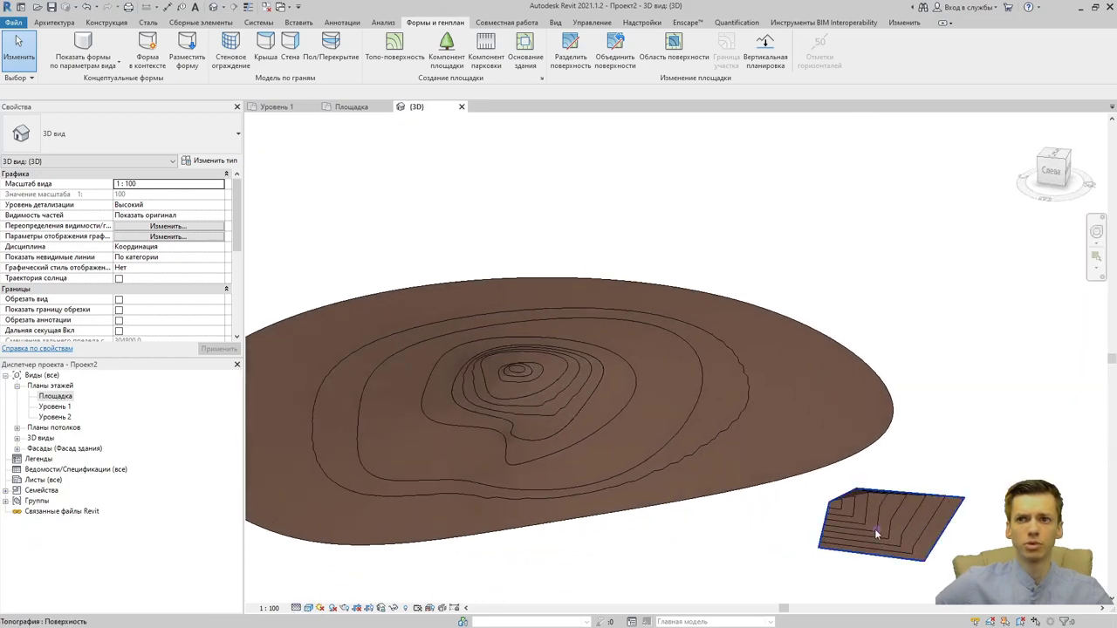
pyautogui.moveTo(617, 478); pyautogui.dragTo(658, 489, button='middle')
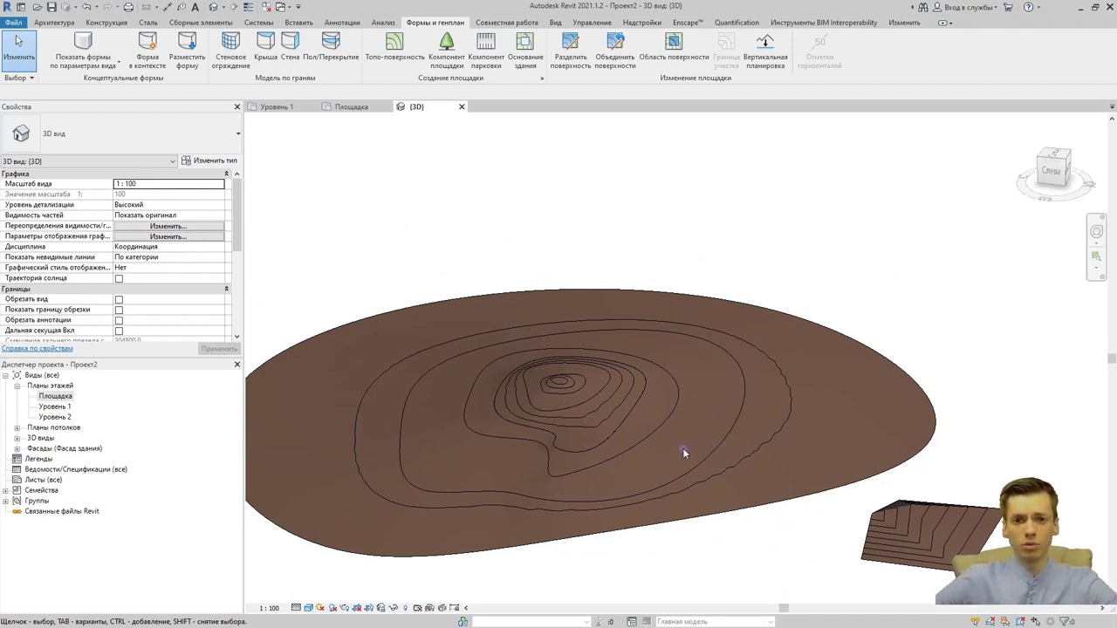
pyautogui.scroll(3, 690, 446)
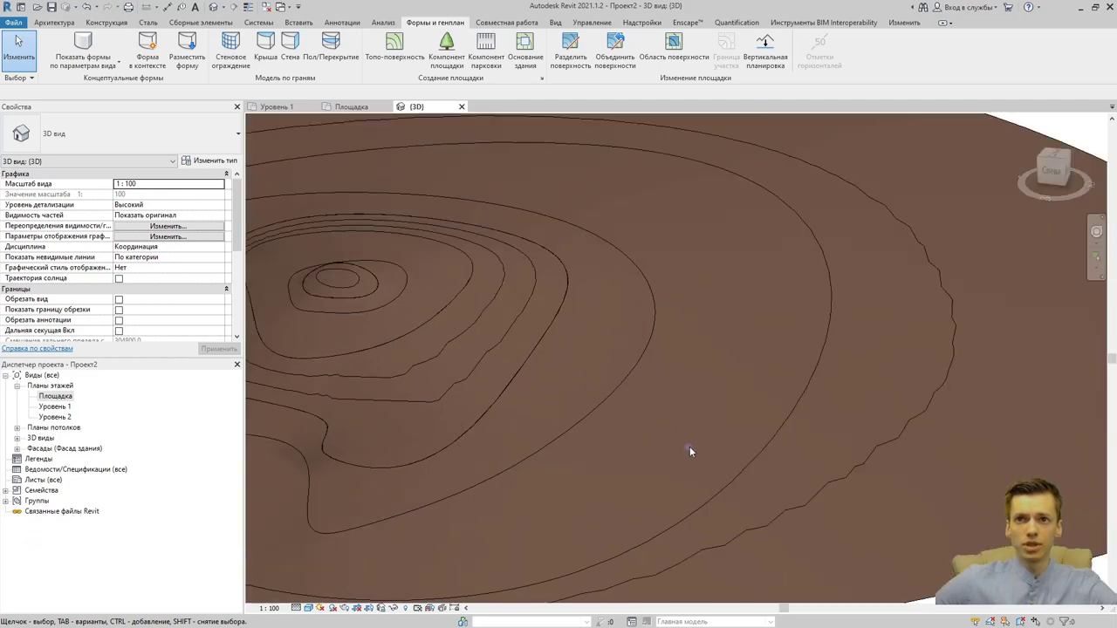
pyautogui.scroll(2, 894, 394)
pyautogui.scroll(2, 682, 397)
pyautogui.scroll(-3, 685, 402)
pyautogui.scroll(-2, 690, 393)
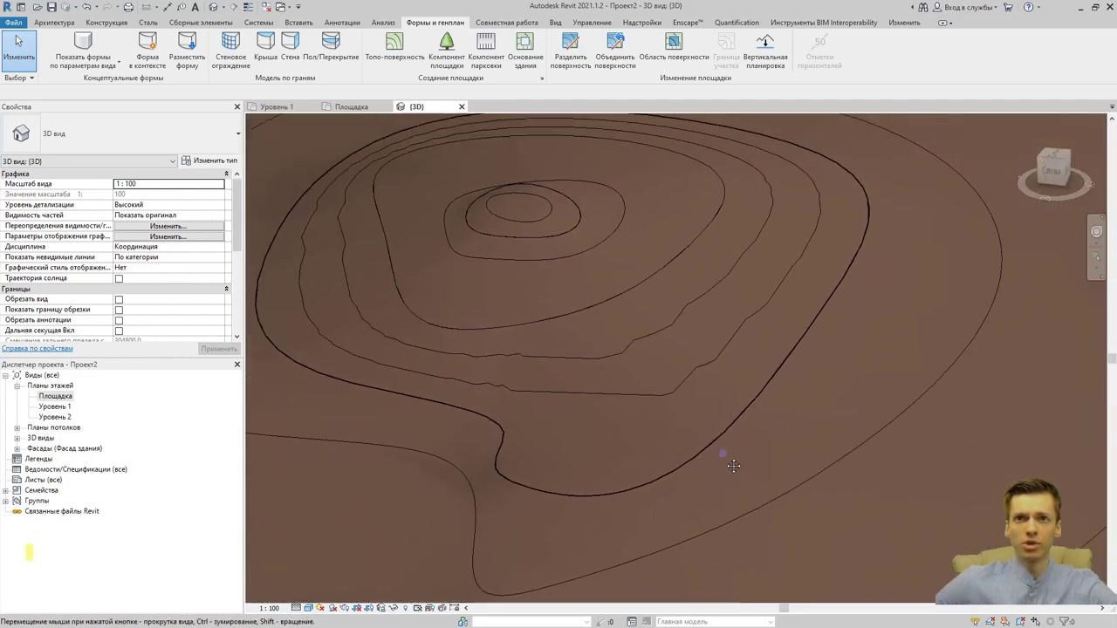
pyautogui.scroll(2, 617, 339)
pyautogui.scroll(2, 559, 262)
pyautogui.scroll(1, 576, 288)
pyautogui.scroll(2, 624, 336)
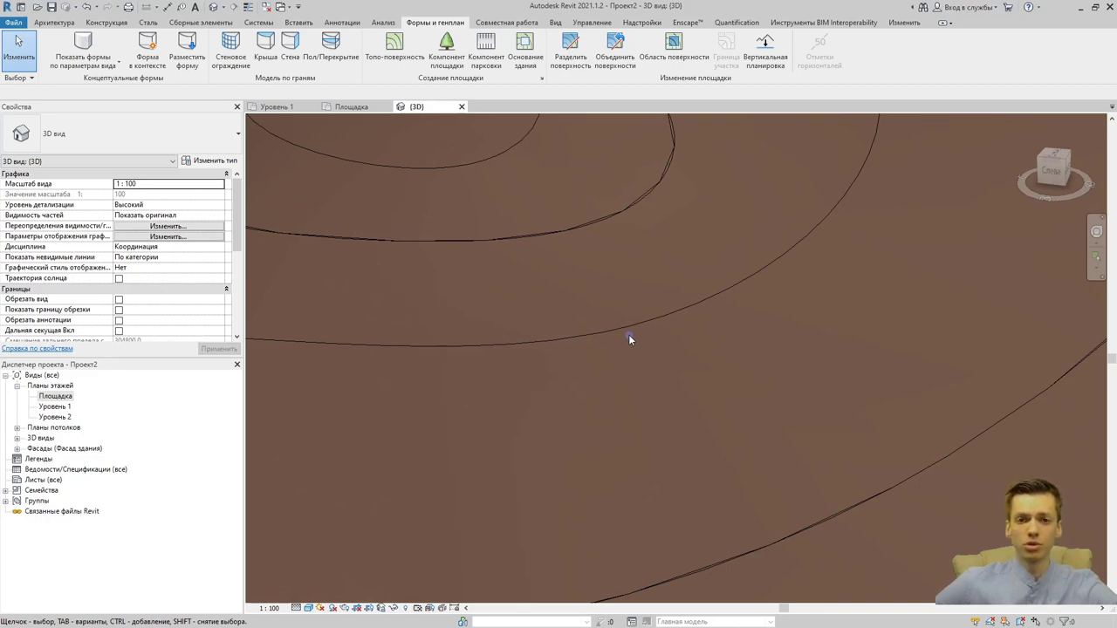
pyautogui.scroll(-2, 628, 334)
pyautogui.scroll(-2, 611, 316)
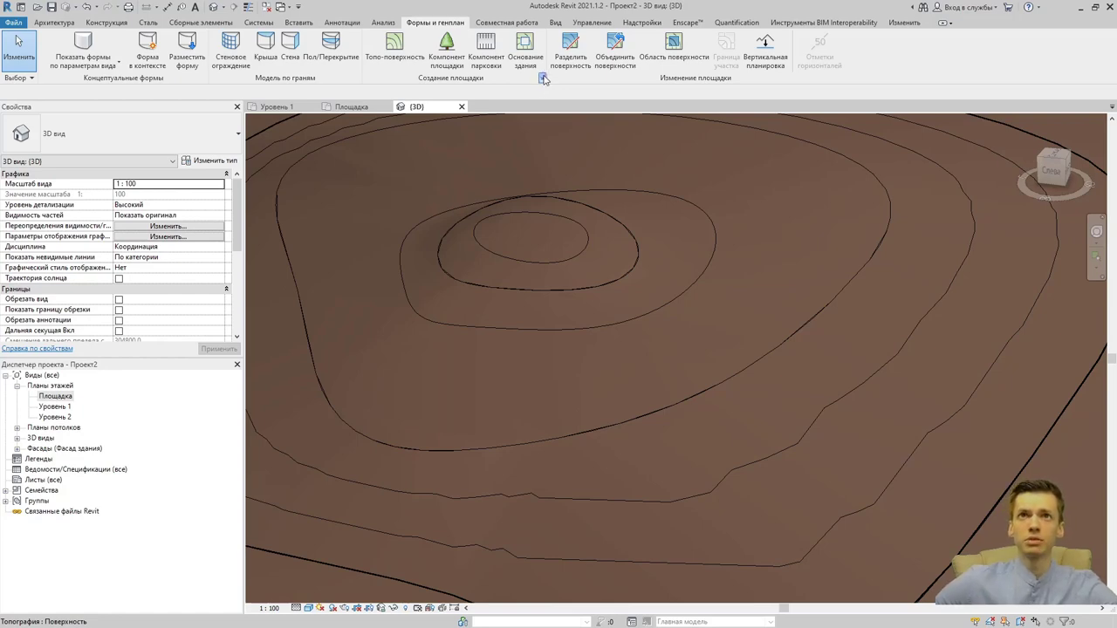
# Change the view scale from 1:100 to 1:1000 and reframe the whole toposurface.
pyautogui.click(541, 79)
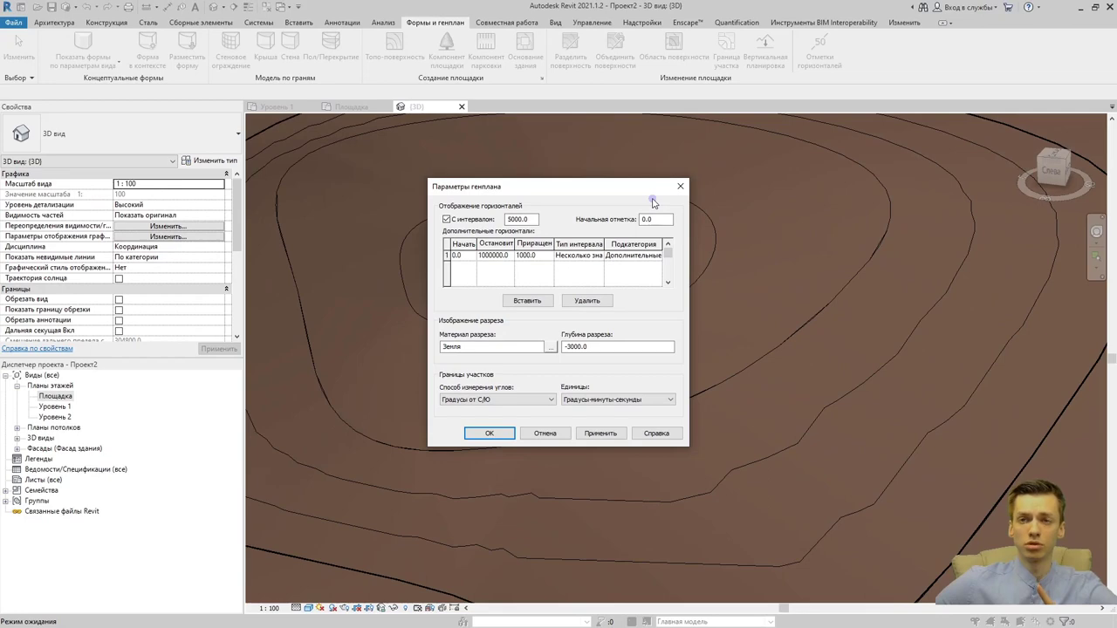
pyautogui.click(681, 185)
pyautogui.click(270, 608)
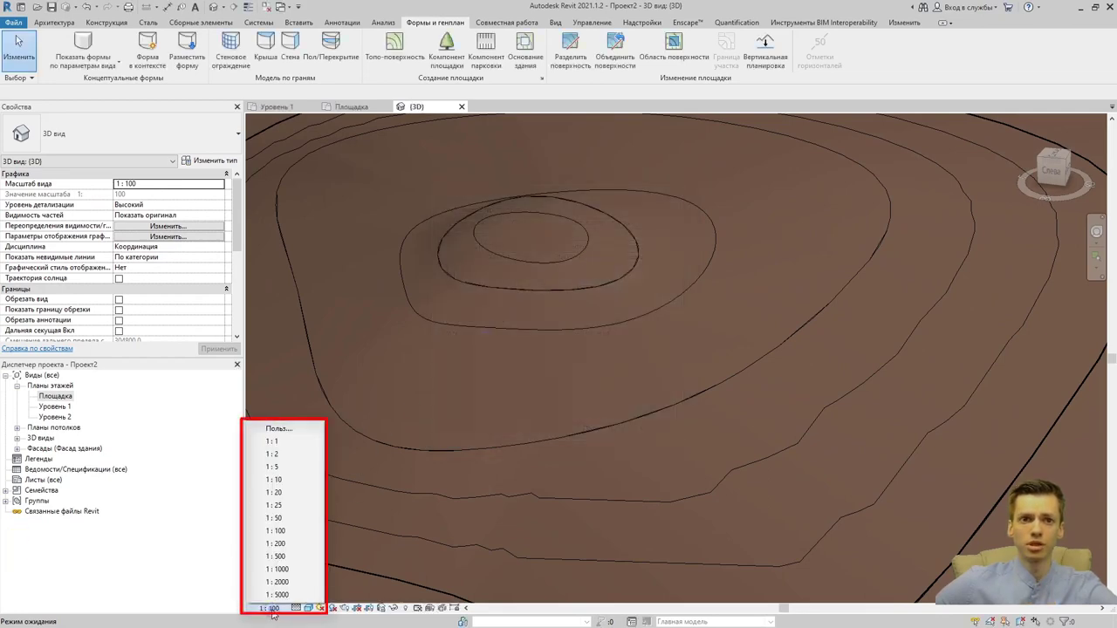
pyautogui.click(303, 571)
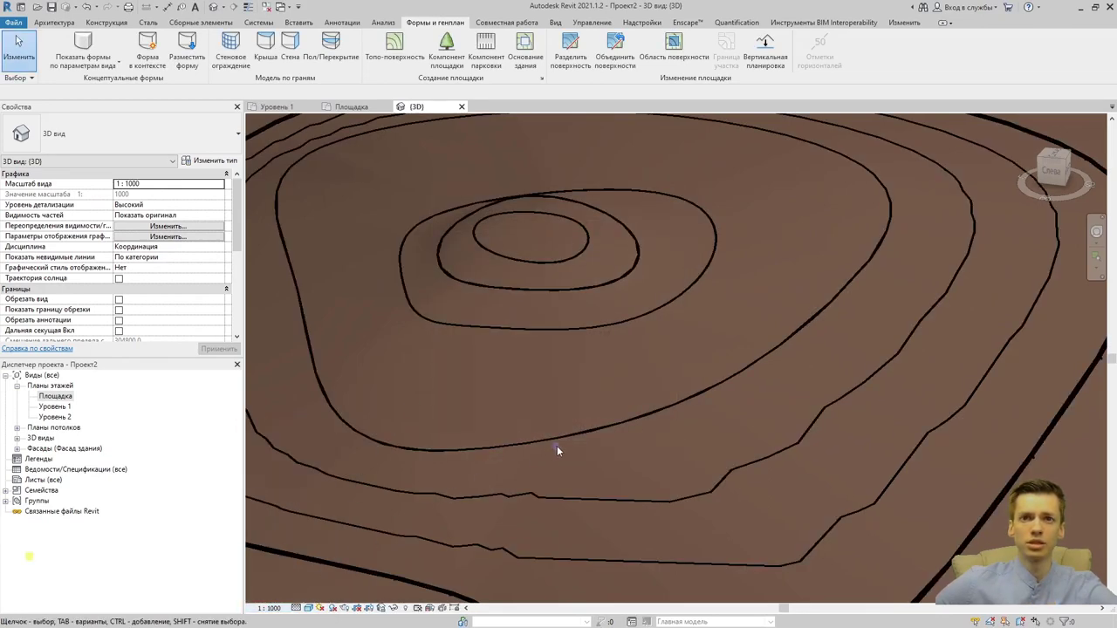
pyautogui.scroll(-5, 567, 445)
pyautogui.moveTo(595, 446); pyautogui.dragTo(690, 391, button='middle')
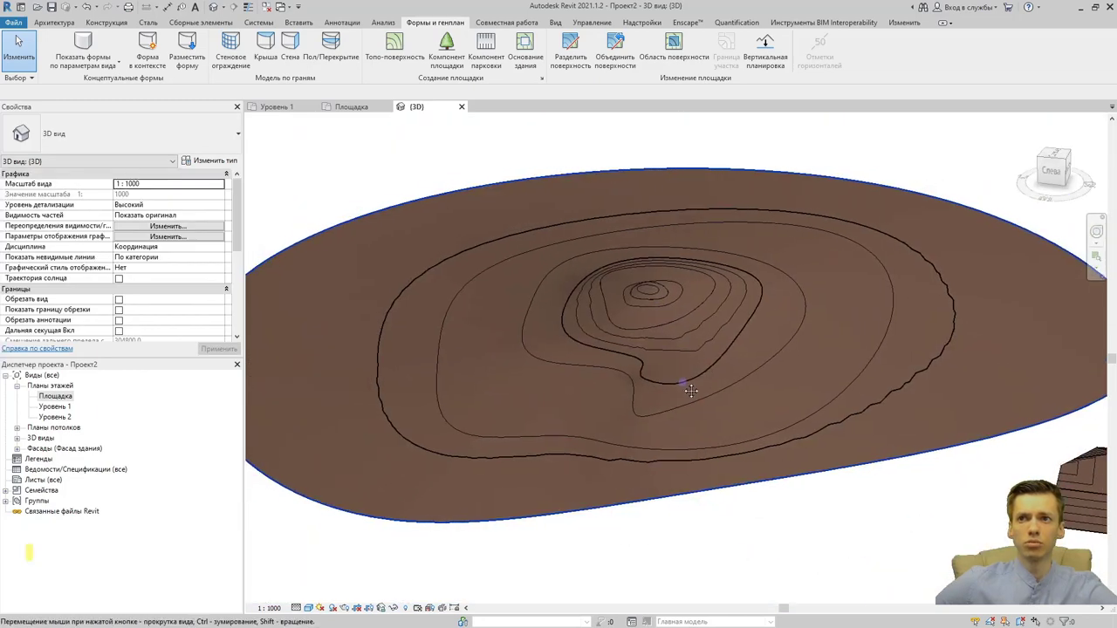
pyautogui.scroll(1, 676, 388)
pyautogui.scroll(2, 704, 393)
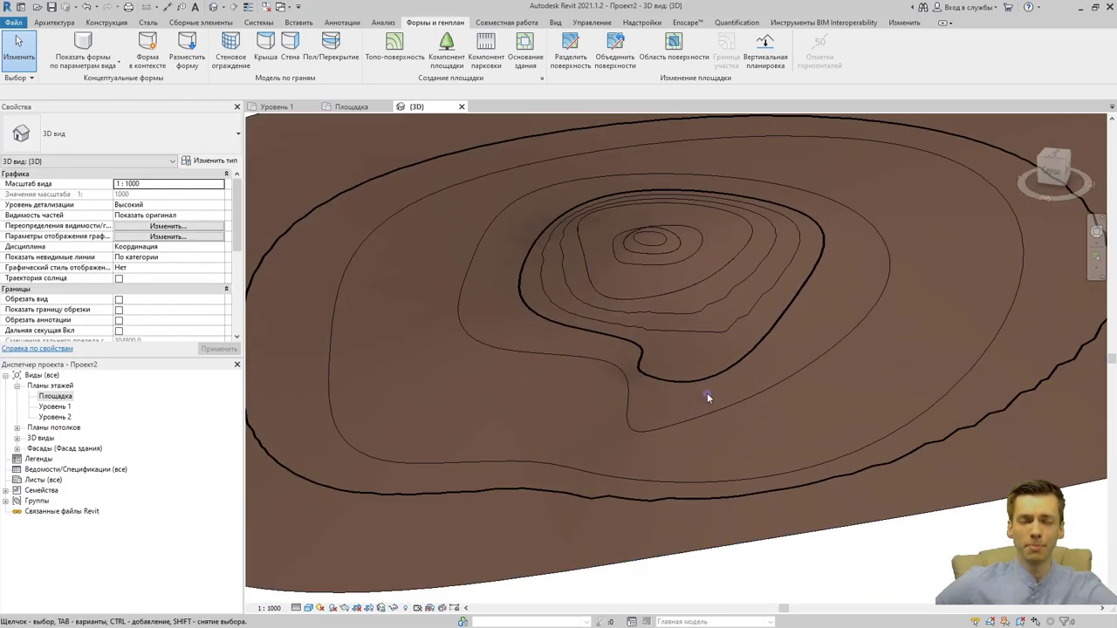
# In Site Settings, apply a 1000 main contour interval as a test, then change it to 3000 and apply.
pyautogui.click(541, 78)
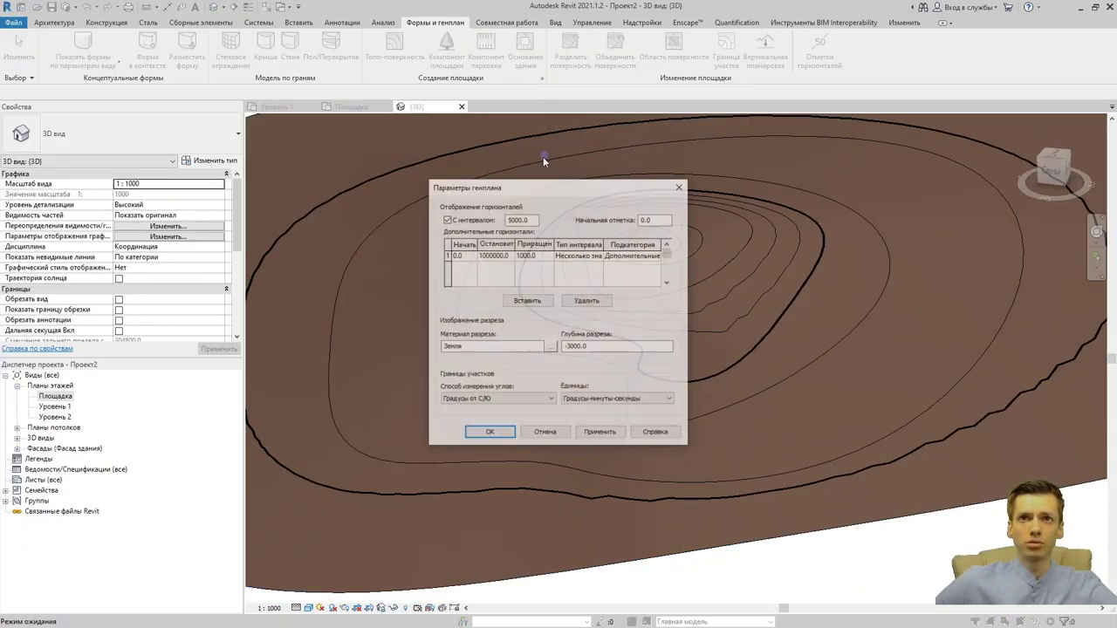
pyautogui.doubleClick(517, 220)
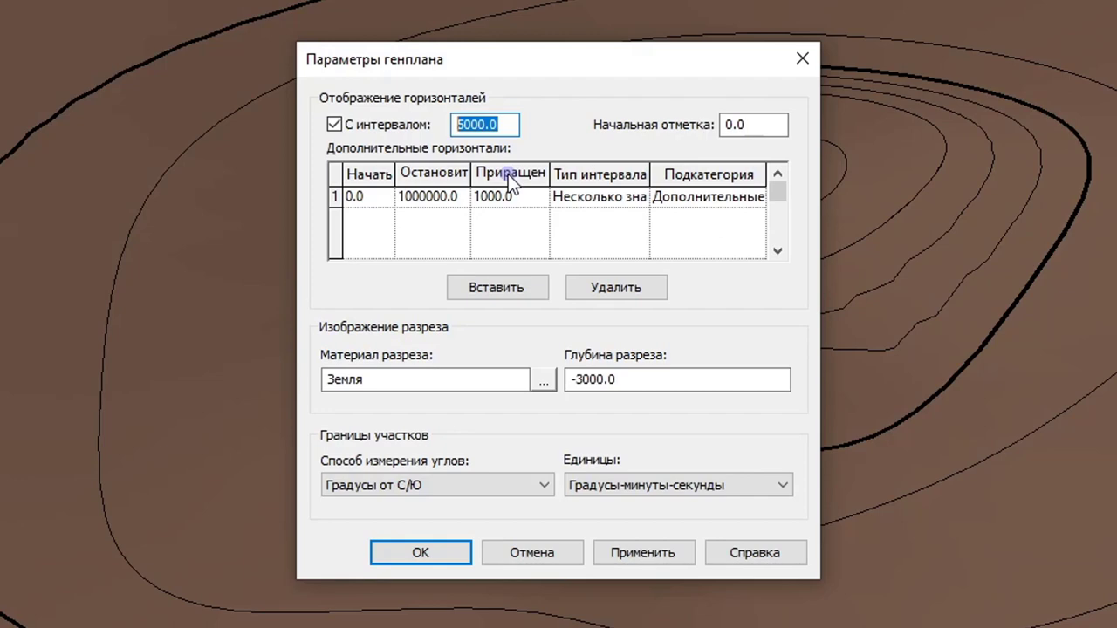
pyautogui.write('1000')
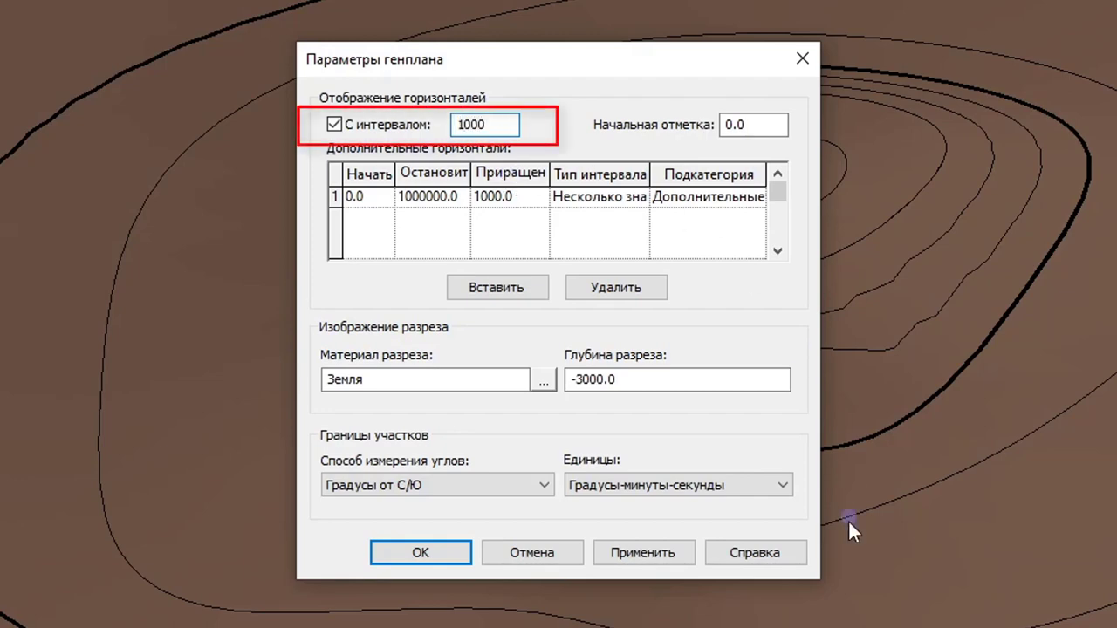
pyautogui.click(669, 556)
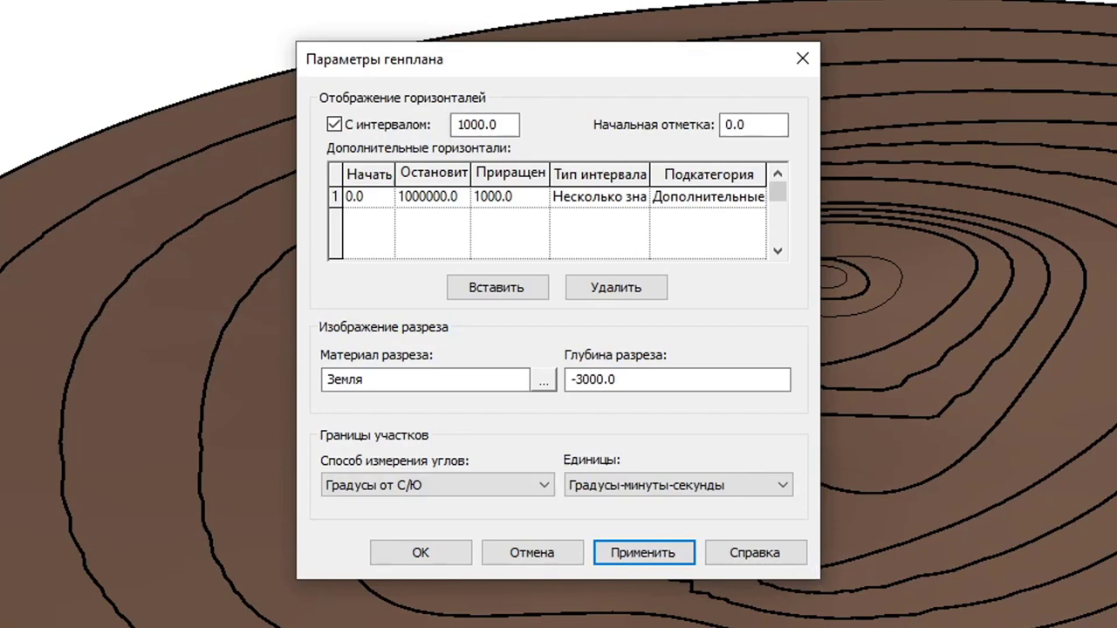
pyautogui.doubleClick(467, 122)
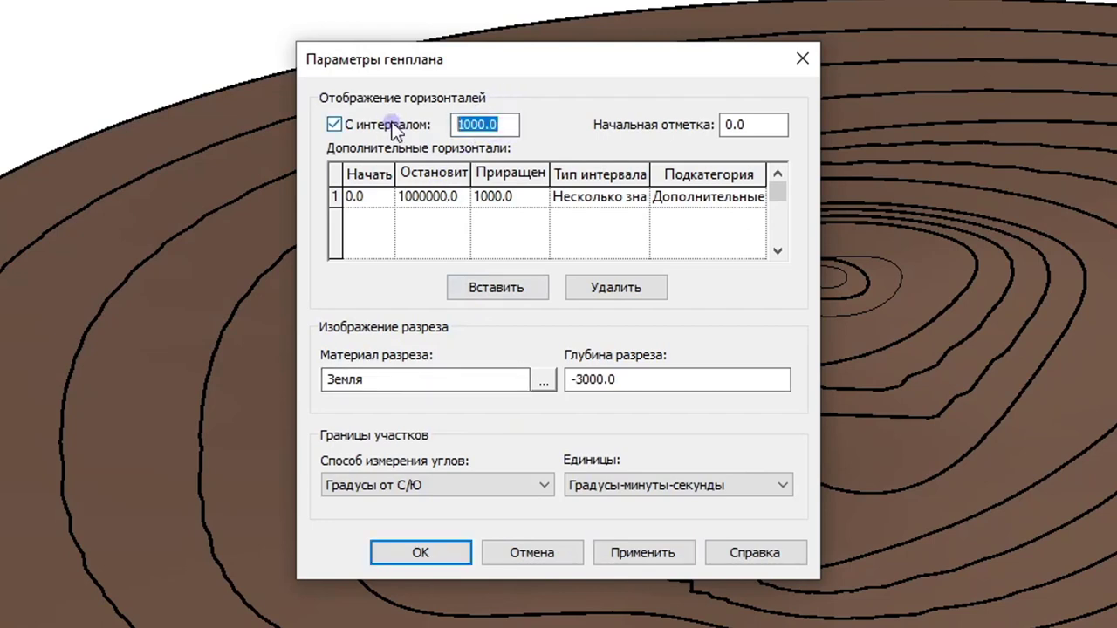
pyautogui.write('300')
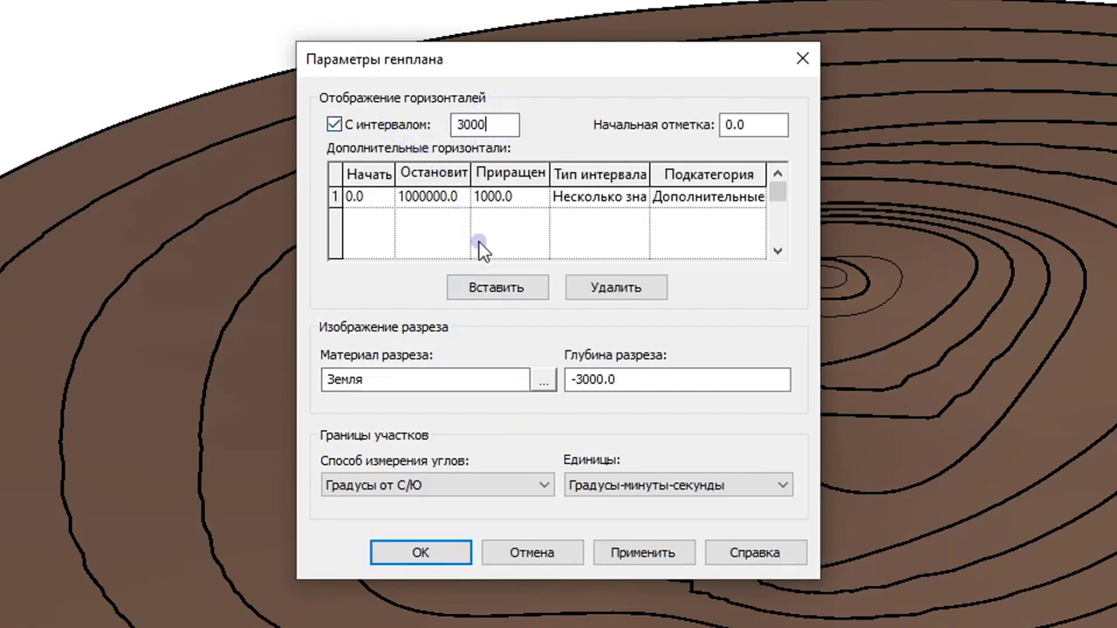
pyautogui.click(635, 555)
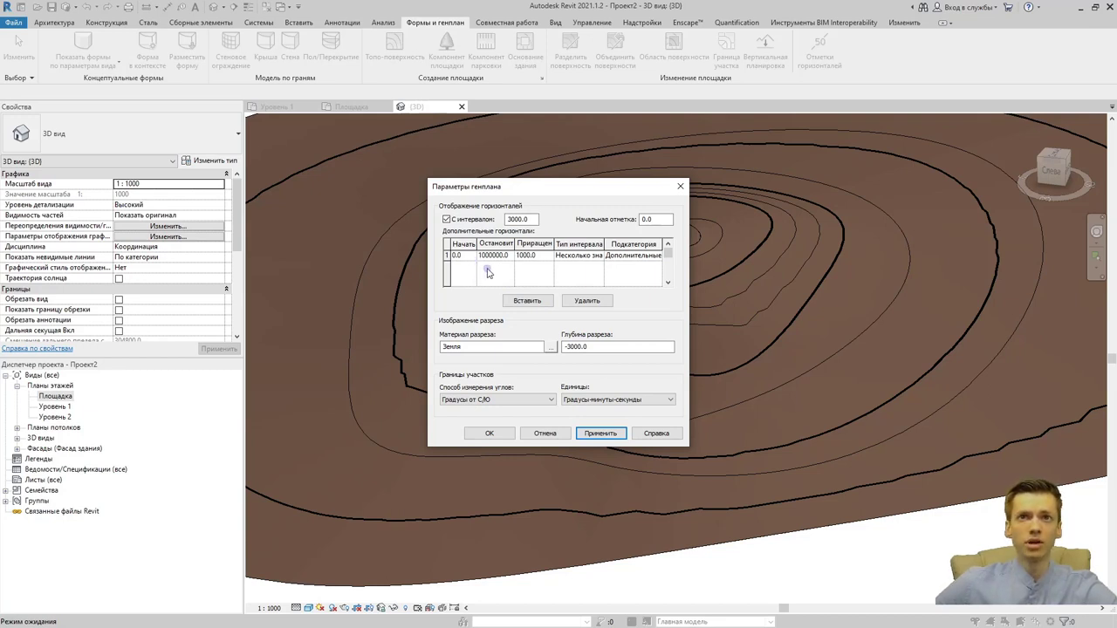
# Set the additional contours increment to 100, adjust the stop elevation, and apply.
pyautogui.click(535, 257)
pyautogui.moveTo(537, 261); pyautogui.dragTo(504, 267)
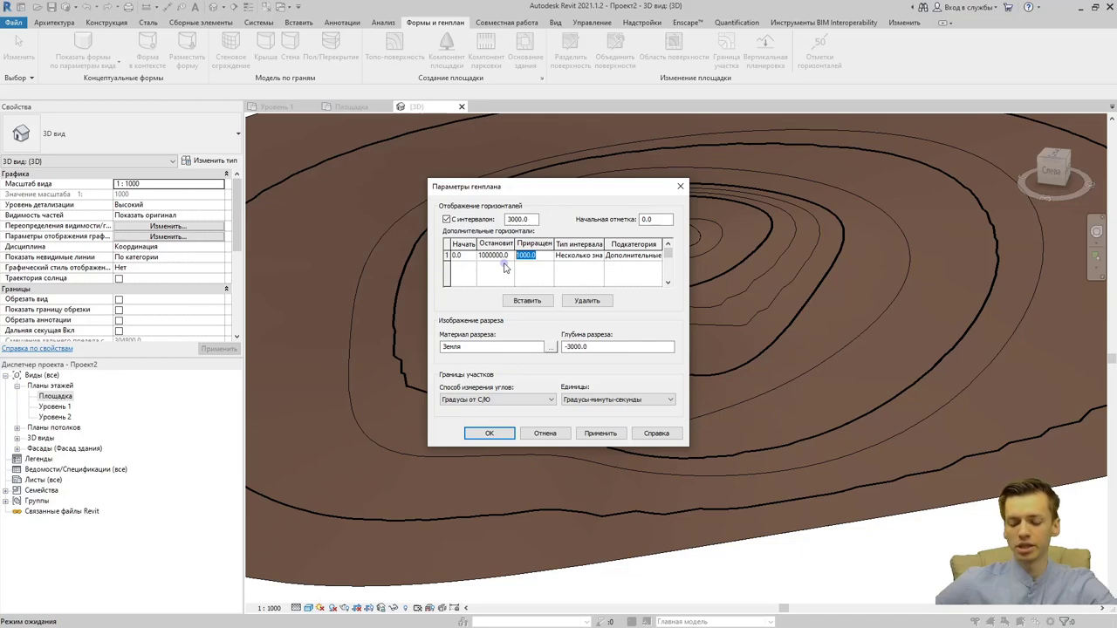
pyautogui.write('100')
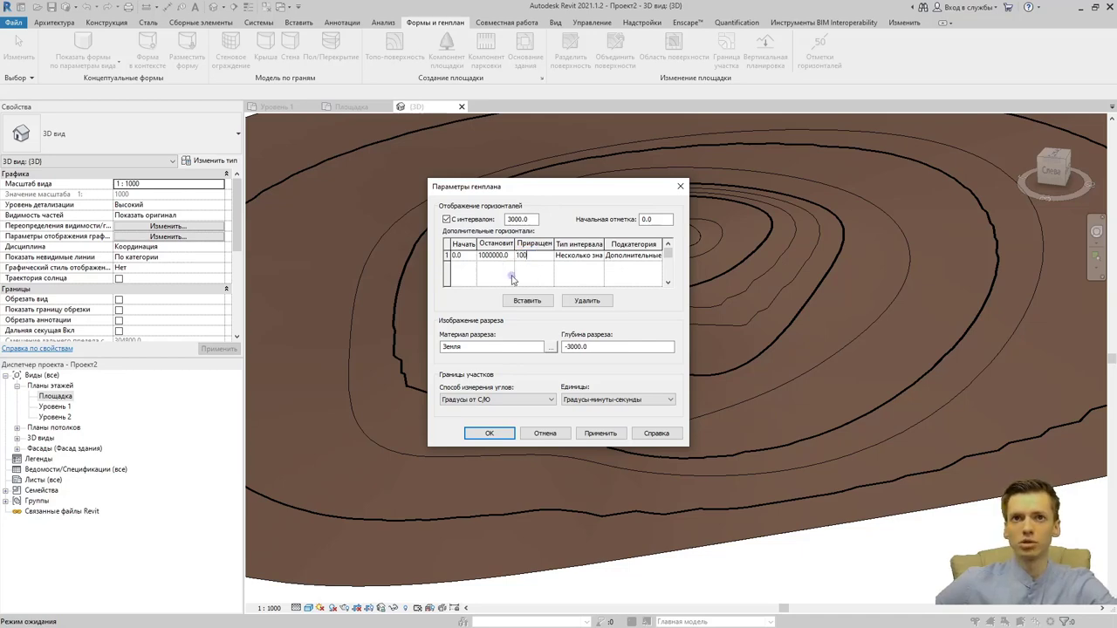
pyautogui.click(590, 441)
pyautogui.scroll(3, 766, 291)
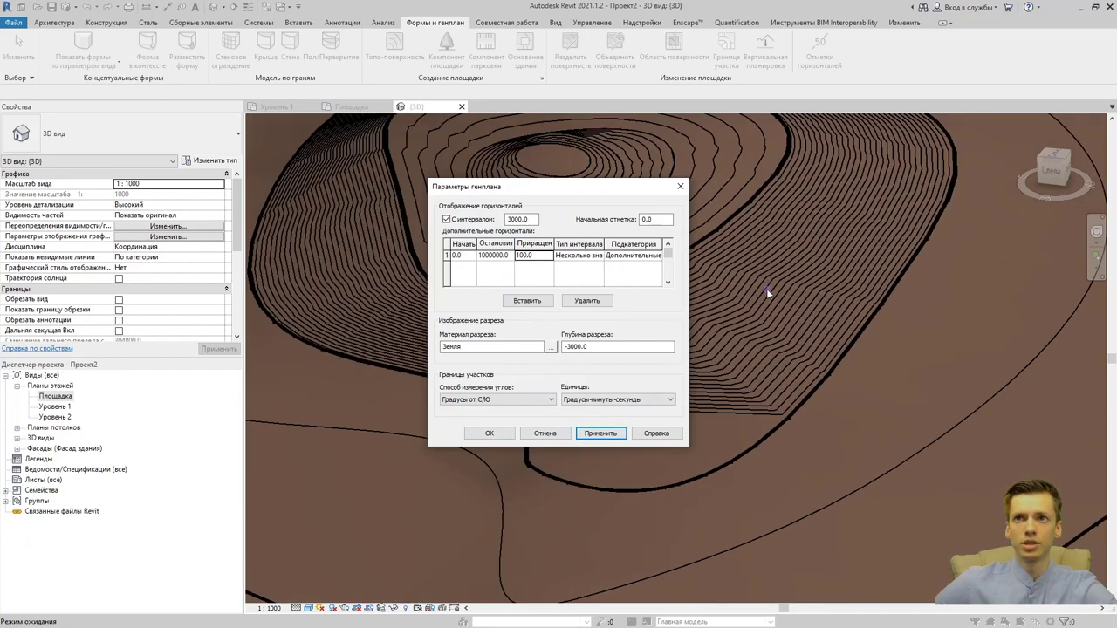
pyautogui.click(504, 255)
pyautogui.write('10000000')
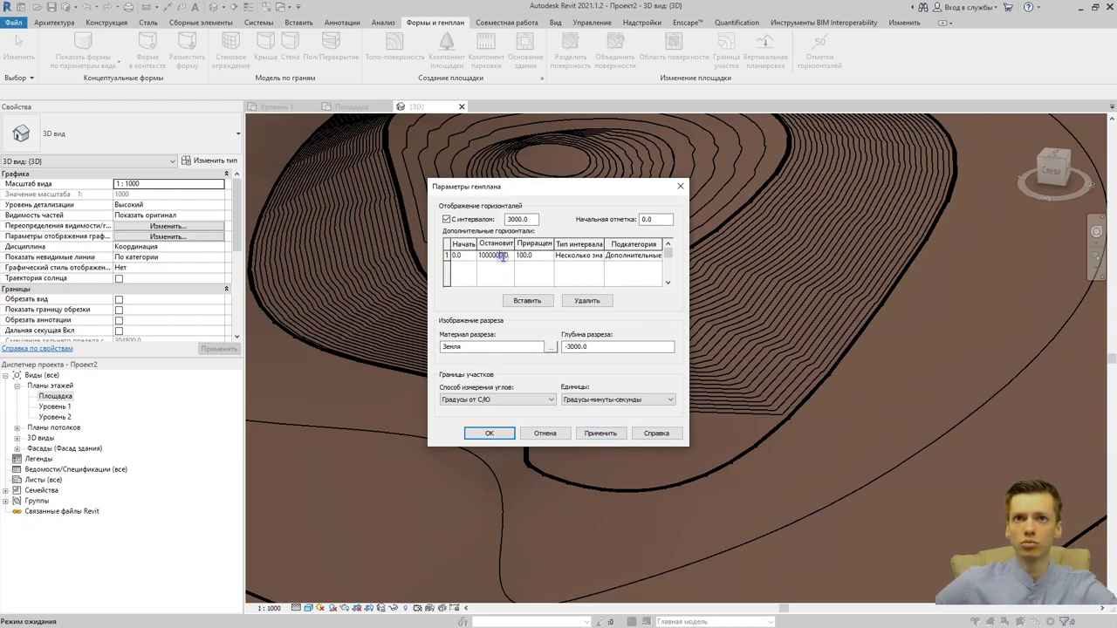
pyautogui.click(609, 436)
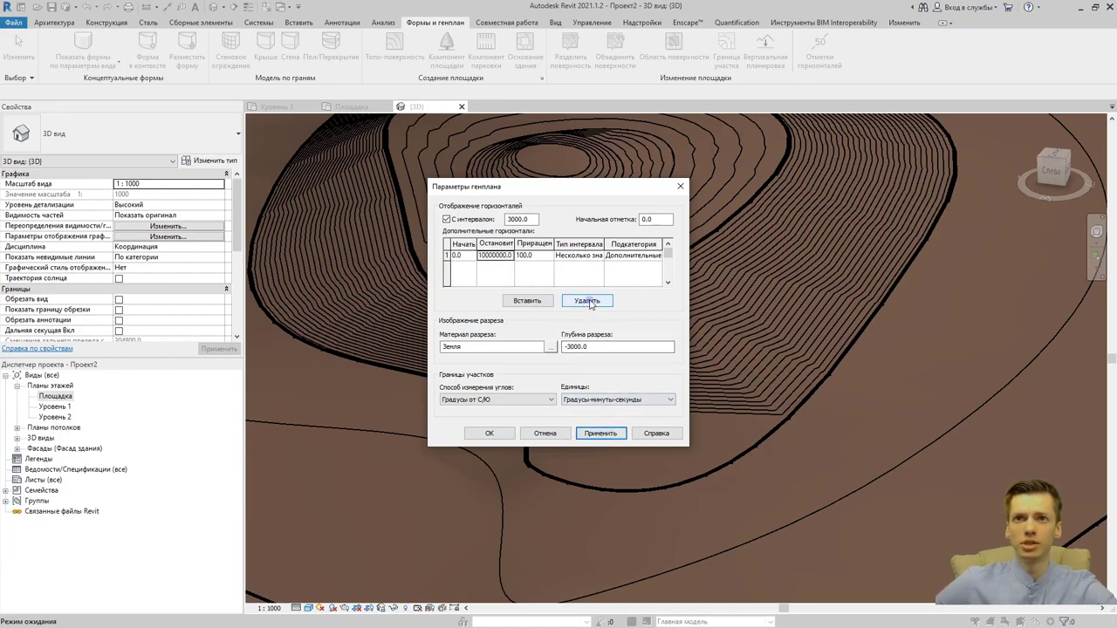
# Restore the additional contour increment to 1000 with the Multiple Values interval type and apply.
pyautogui.click(541, 255)
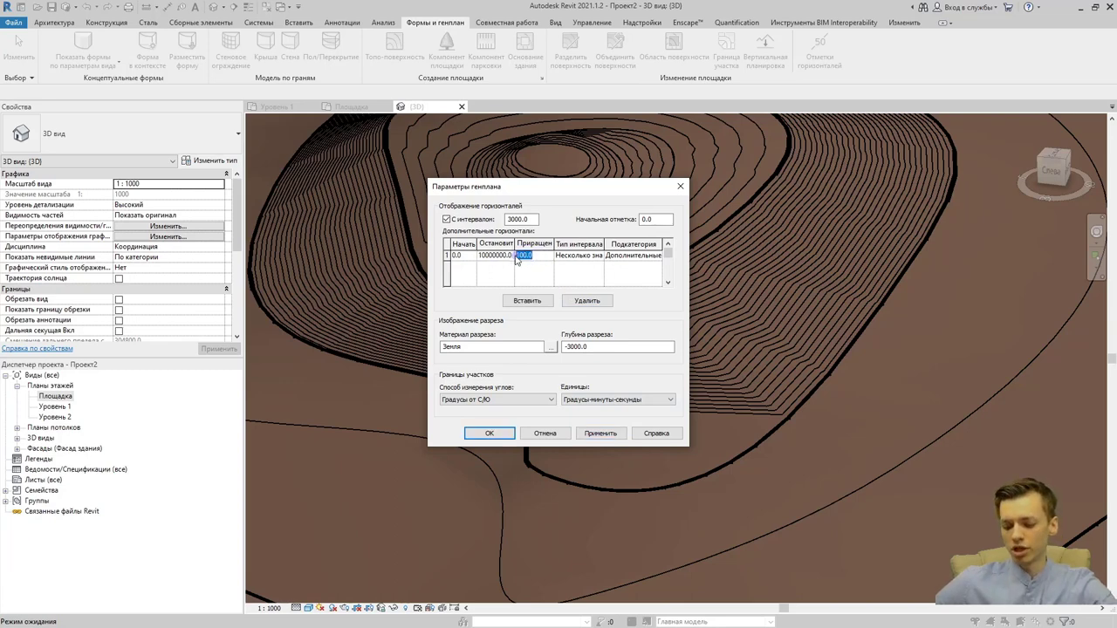
pyautogui.write('1000')
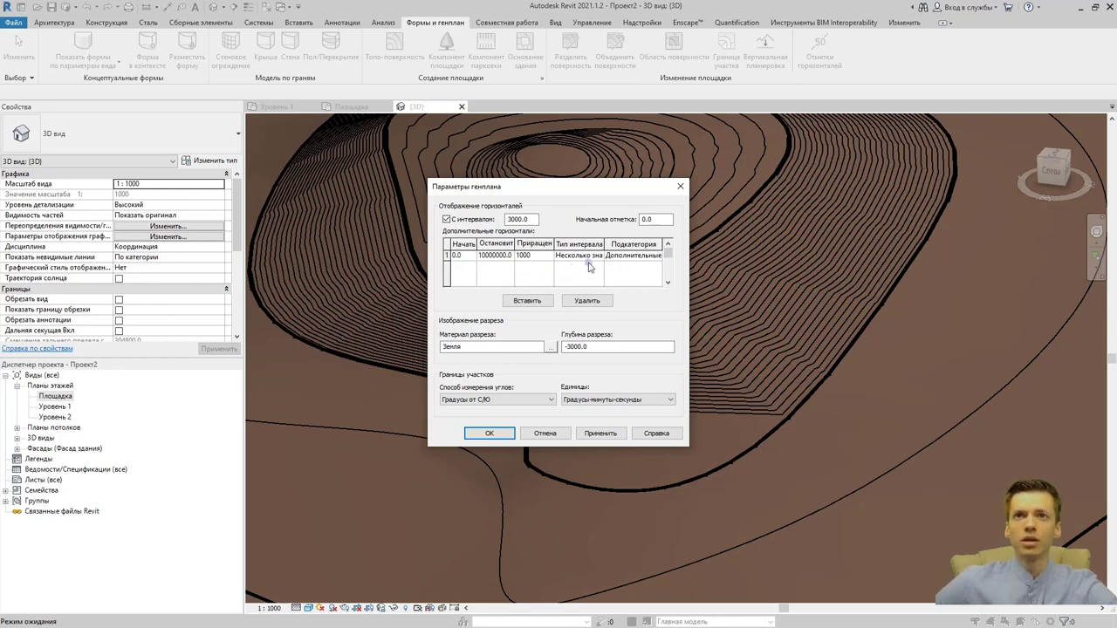
pyautogui.click(600, 256)
pyautogui.click(594, 274)
pyautogui.click(600, 433)
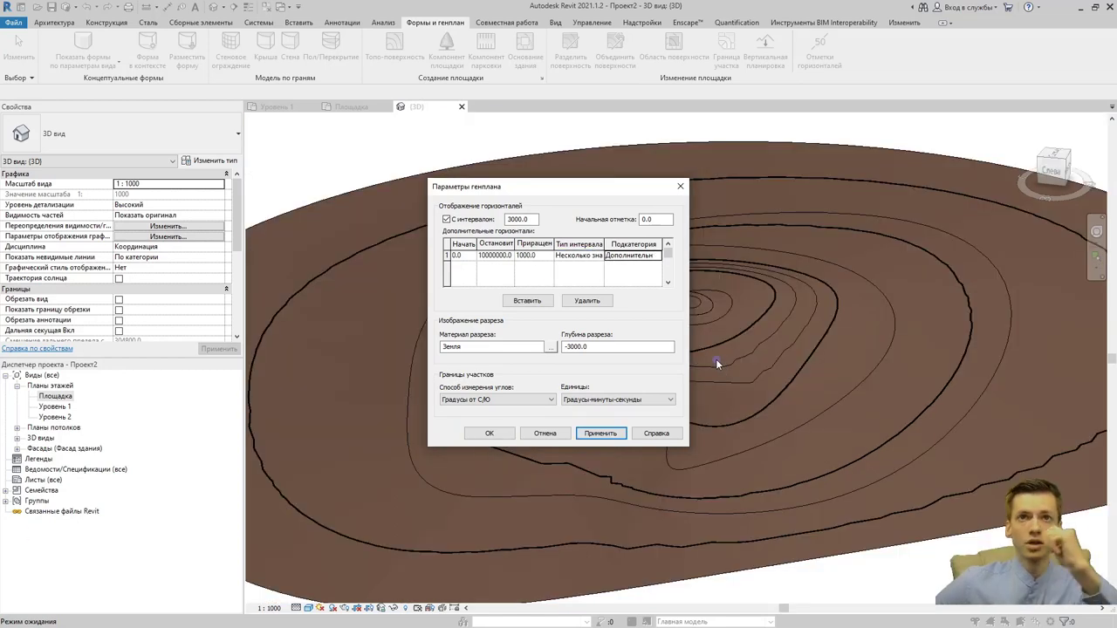
pyautogui.click(502, 359)
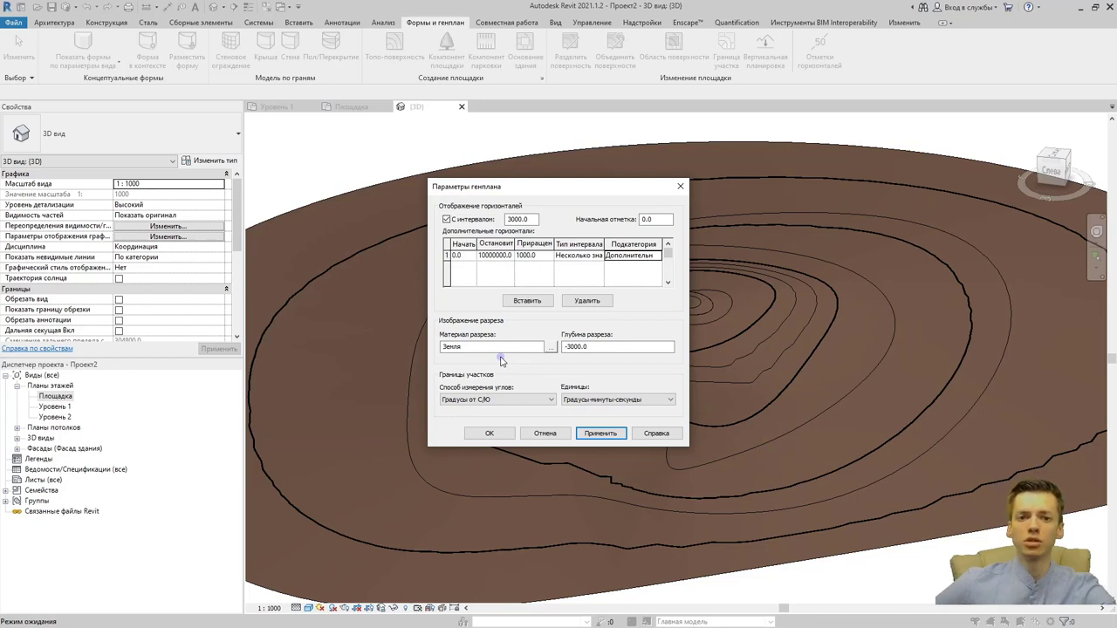
# Close Site Settings with OK and enable the view's Section Box in Properties.
pyautogui.click(493, 433)
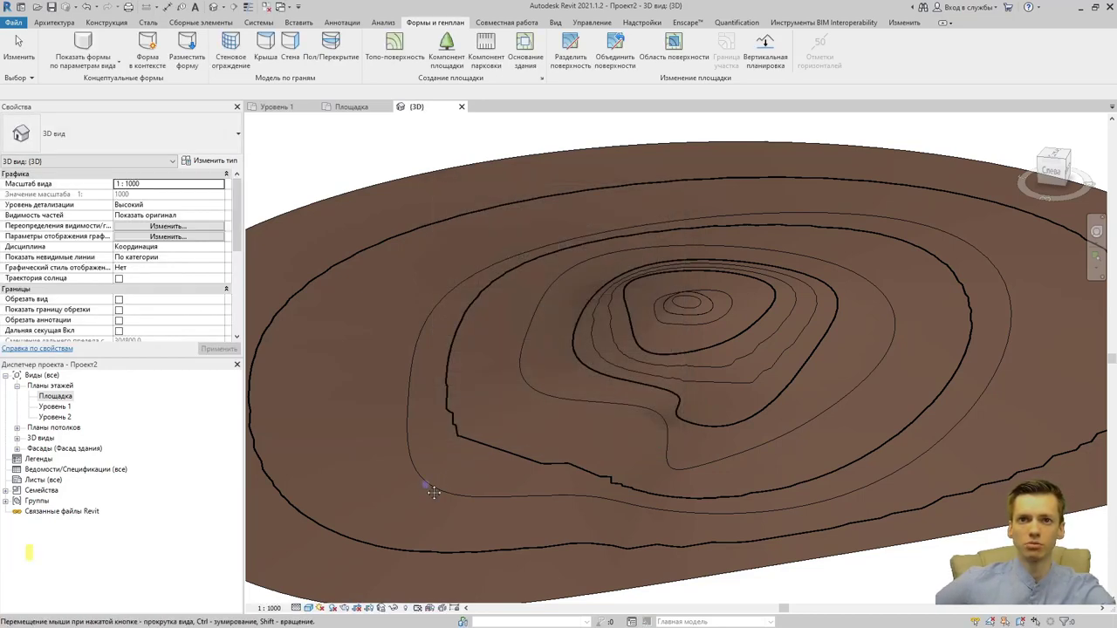
pyautogui.scroll(2, 507, 454)
pyautogui.scroll(-3, 175, 294)
pyautogui.click(119, 278)
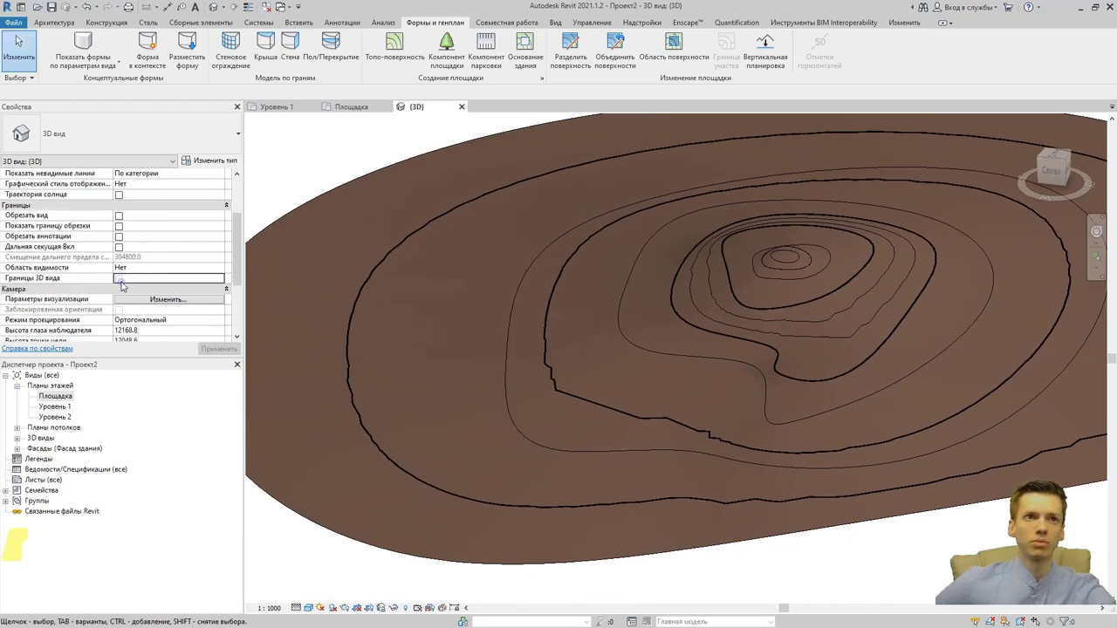
pyautogui.click(219, 349)
# Drag the section box's left face into the terrain and its bottom face below it.
pyautogui.scroll(-4, 326, 378)
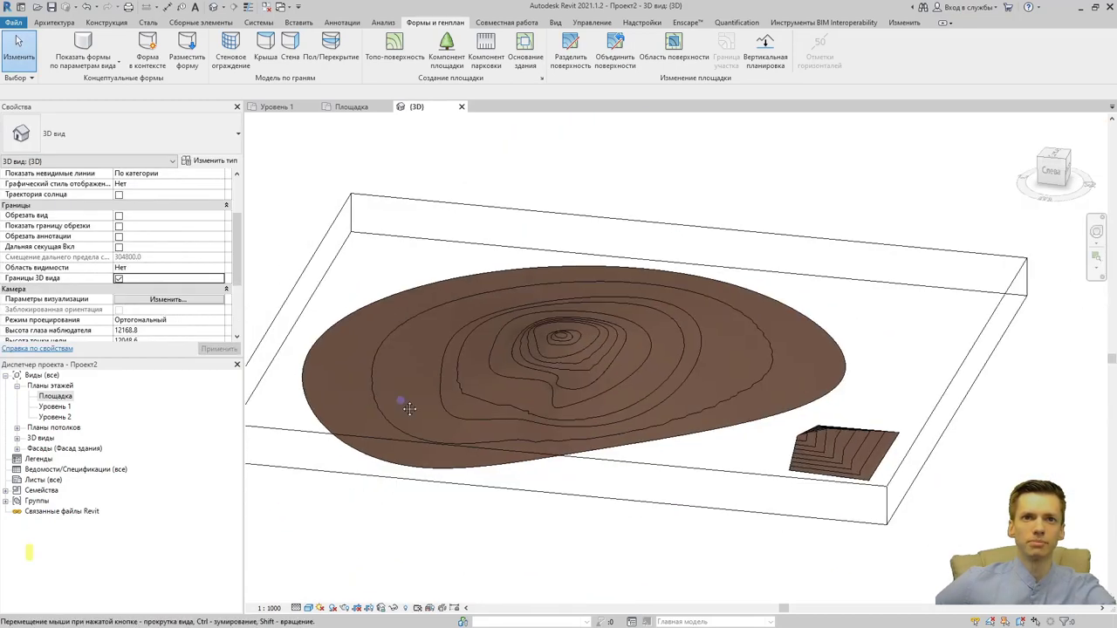
pyautogui.click(375, 361)
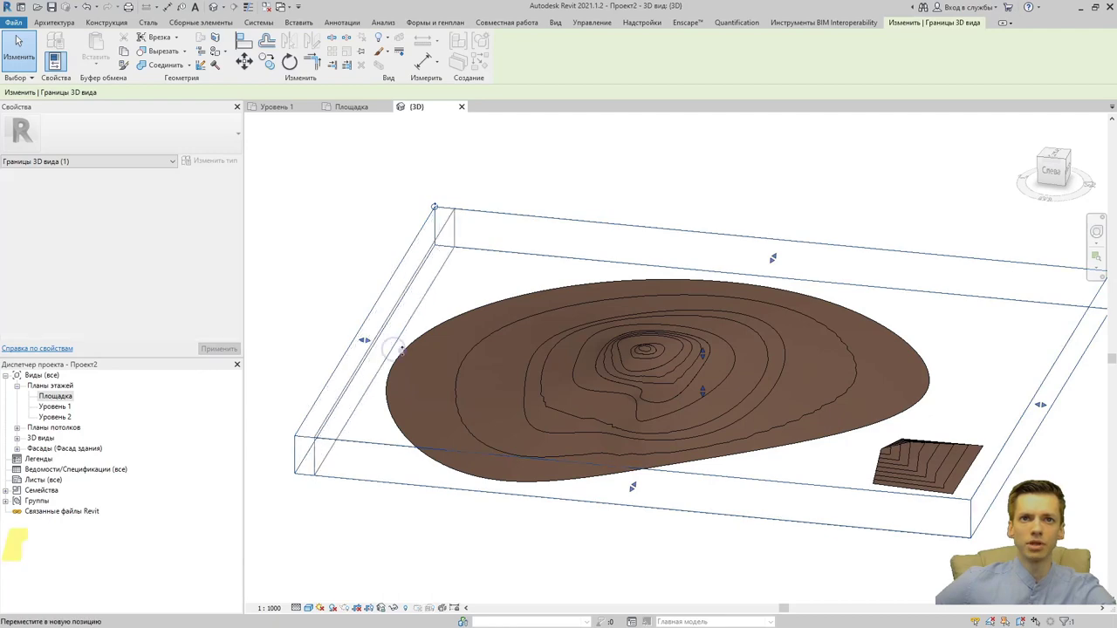
pyautogui.moveTo(367, 341); pyautogui.dragTo(413, 465)
pyautogui.keyDown('shift'); pyautogui.moveTo(414, 465); pyautogui.dragTo(803, 376, button='middle'); pyautogui.keyUp('shift')
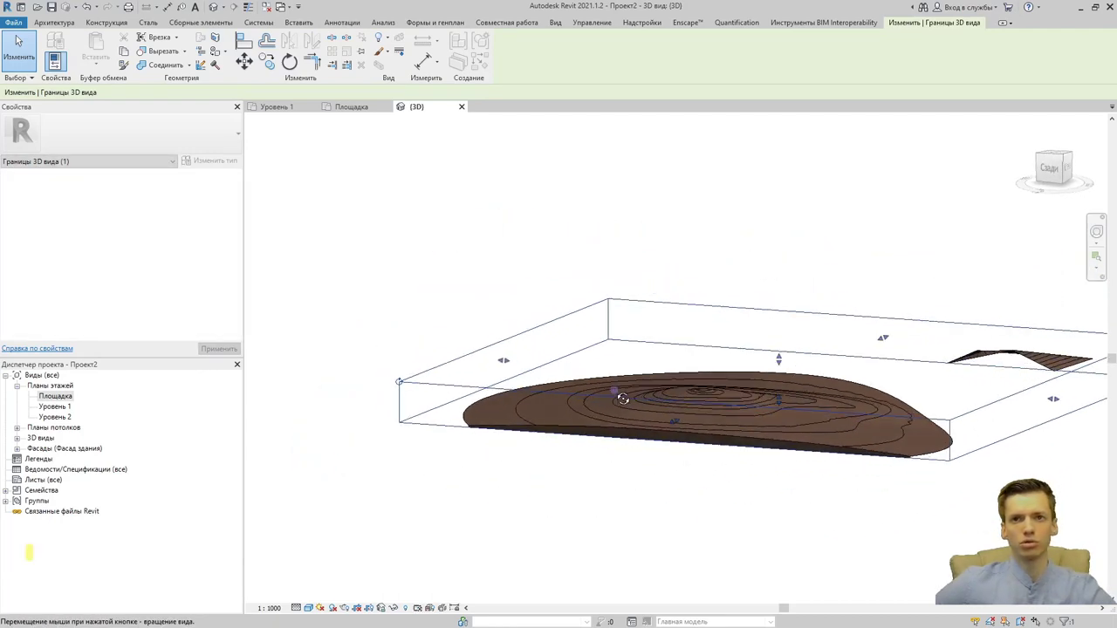
pyautogui.moveTo(804, 371); pyautogui.dragTo(765, 453)
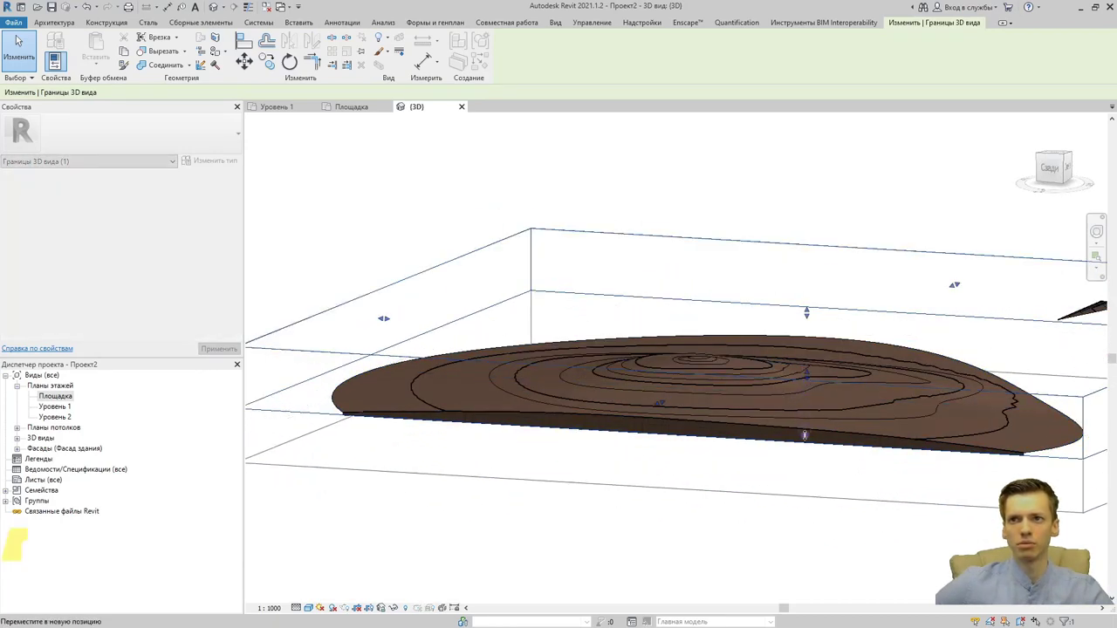
pyautogui.moveTo(765, 453)
pyautogui.keyDown('shift'); pyautogui.mouseDown(button='middle')
pyautogui.moveTo(663, 494)
pyautogui.moveTo(693, 480)
pyautogui.mouseUp(button='middle'); pyautogui.keyUp('shift')
pyautogui.scroll(3, 650, 482)
pyautogui.click(450, 23)
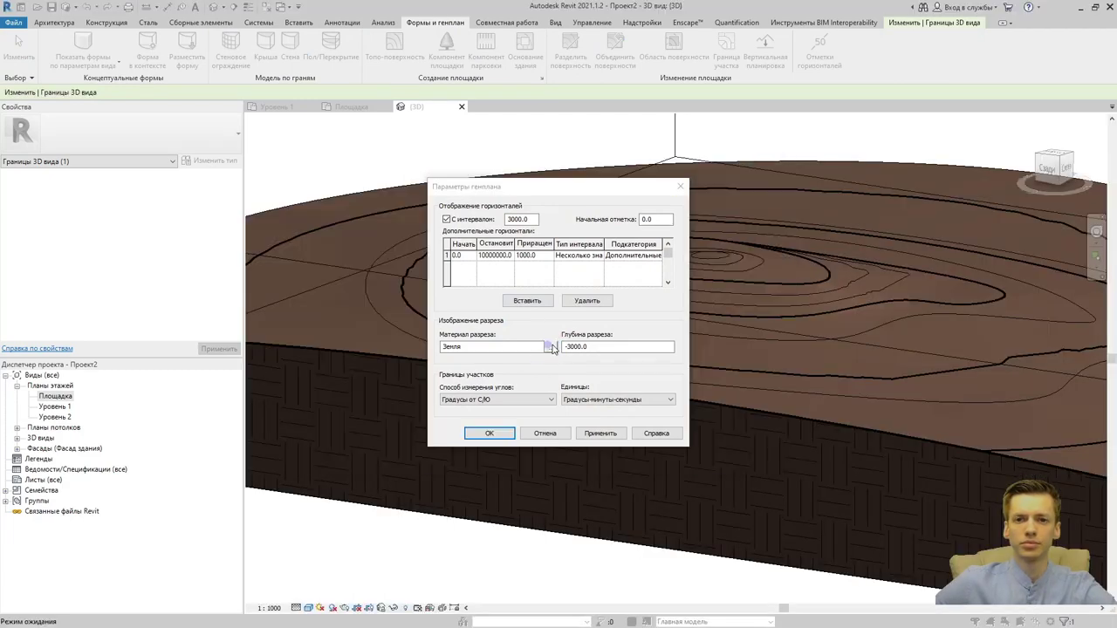
# Choose Медь from the Material Browser as the section cut material, apply, and close Site Settings.
pyautogui.scroll(3, 445, 323)
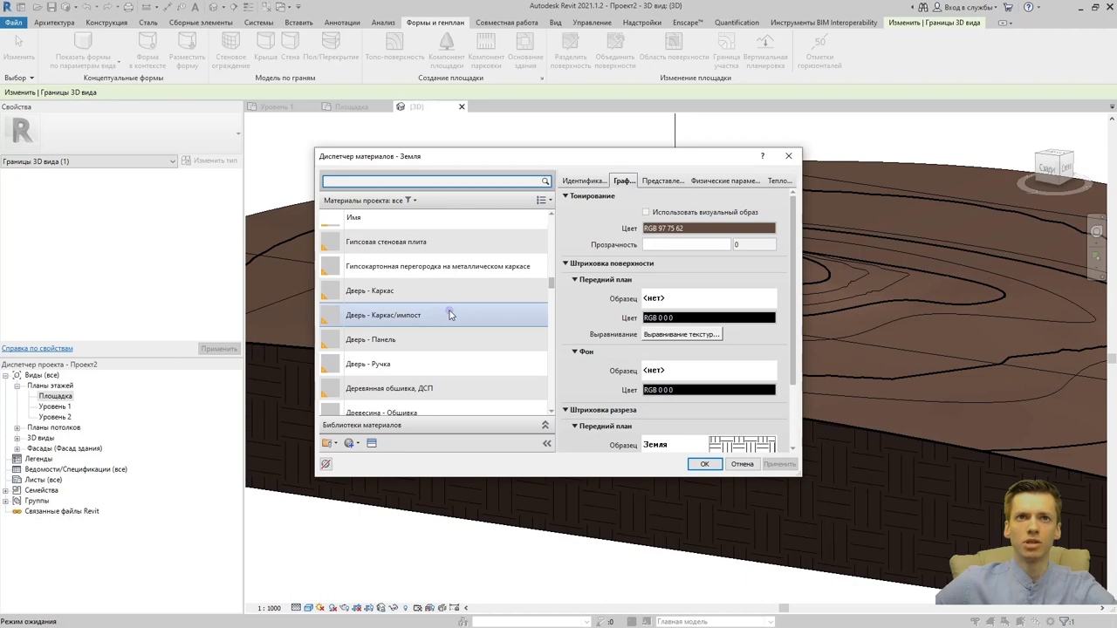
pyautogui.scroll(-5, 454, 319)
pyautogui.scroll(-5, 479, 326)
pyautogui.scroll(-5, 506, 332)
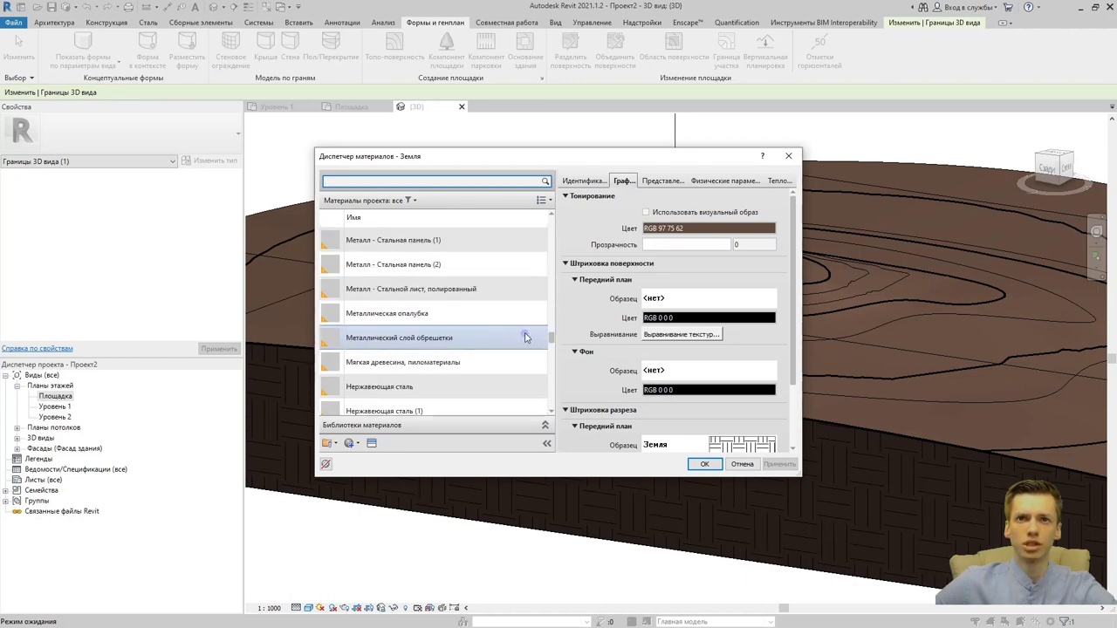
pyautogui.scroll(5, 552, 341)
pyautogui.scroll(5, 523, 336)
pyautogui.scroll(5, 489, 327)
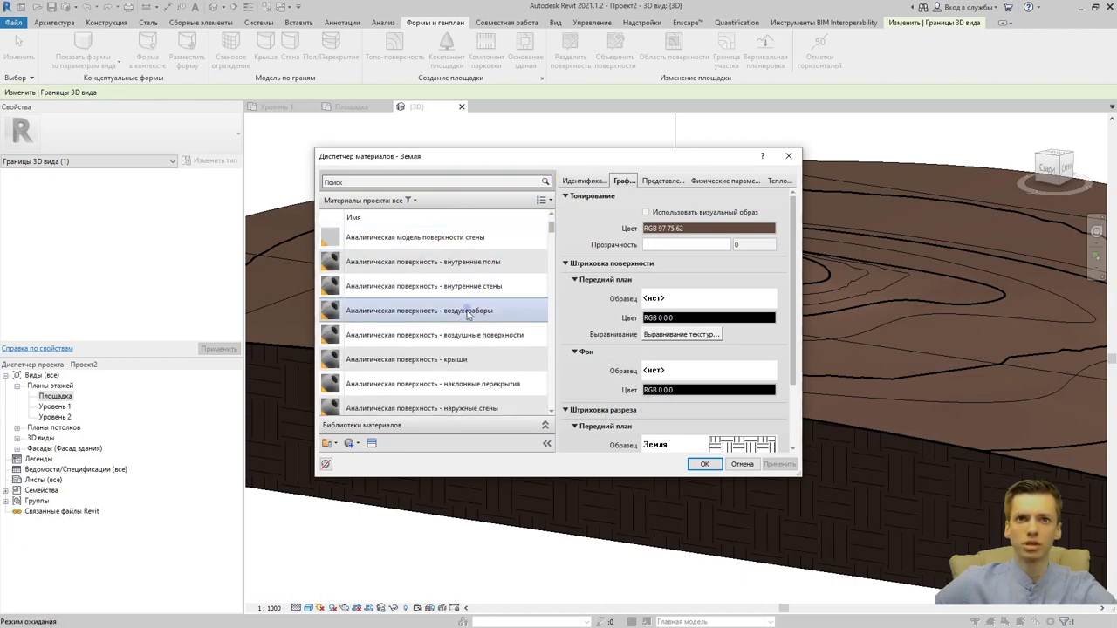
pyautogui.scroll(3, 471, 322)
pyautogui.scroll(-3, 472, 324)
pyautogui.scroll(-3, 462, 337)
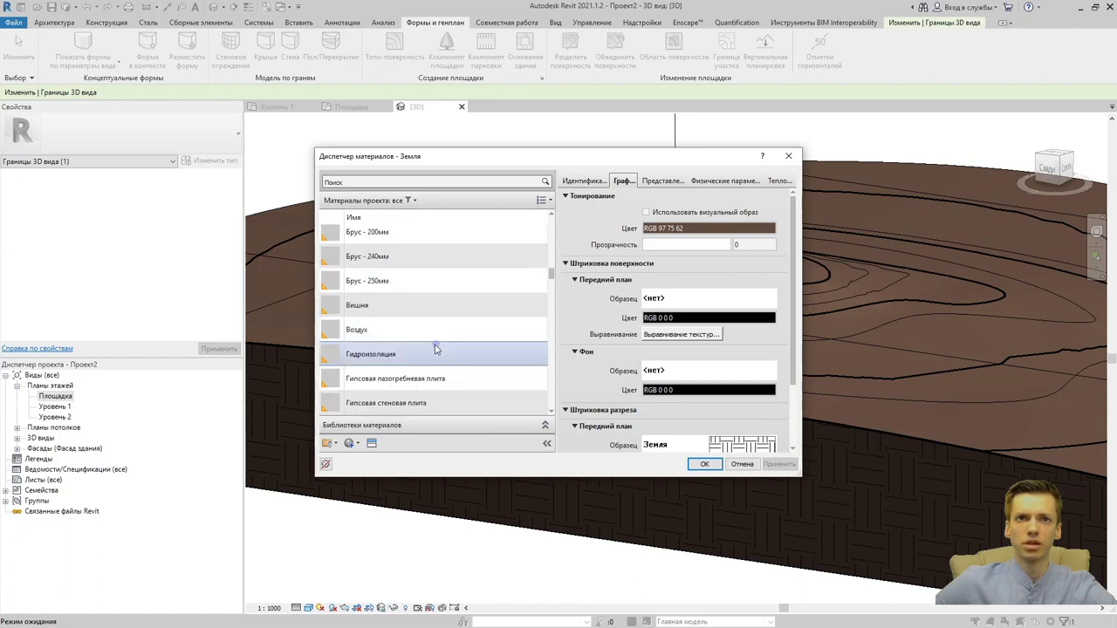
pyautogui.scroll(-3, 436, 349)
pyautogui.scroll(-3, 432, 358)
pyautogui.scroll(-3, 436, 355)
pyautogui.scroll(-3, 443, 351)
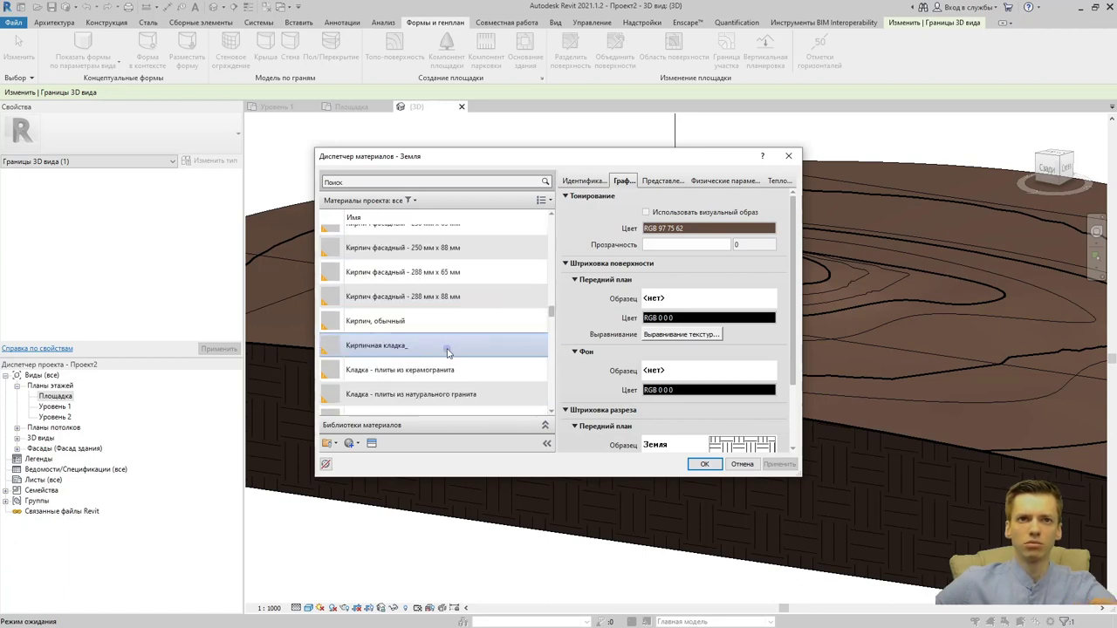
pyautogui.scroll(-3, 445, 354)
pyautogui.scroll(-3, 450, 358)
pyautogui.scroll(-3, 449, 358)
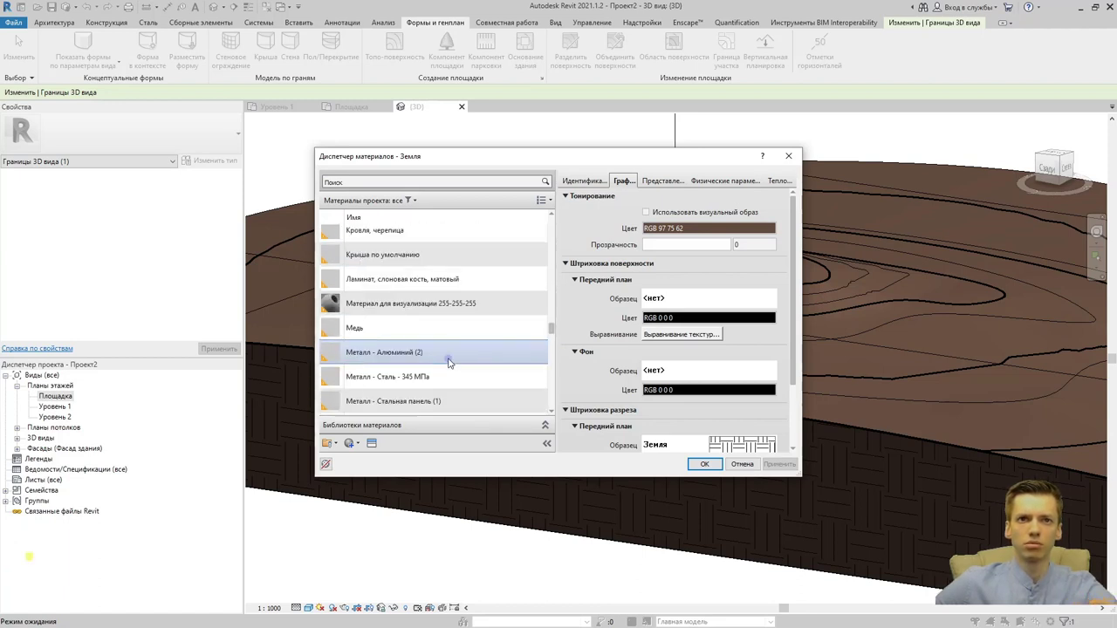
pyautogui.doubleClick(425, 326)
pyautogui.click(600, 433)
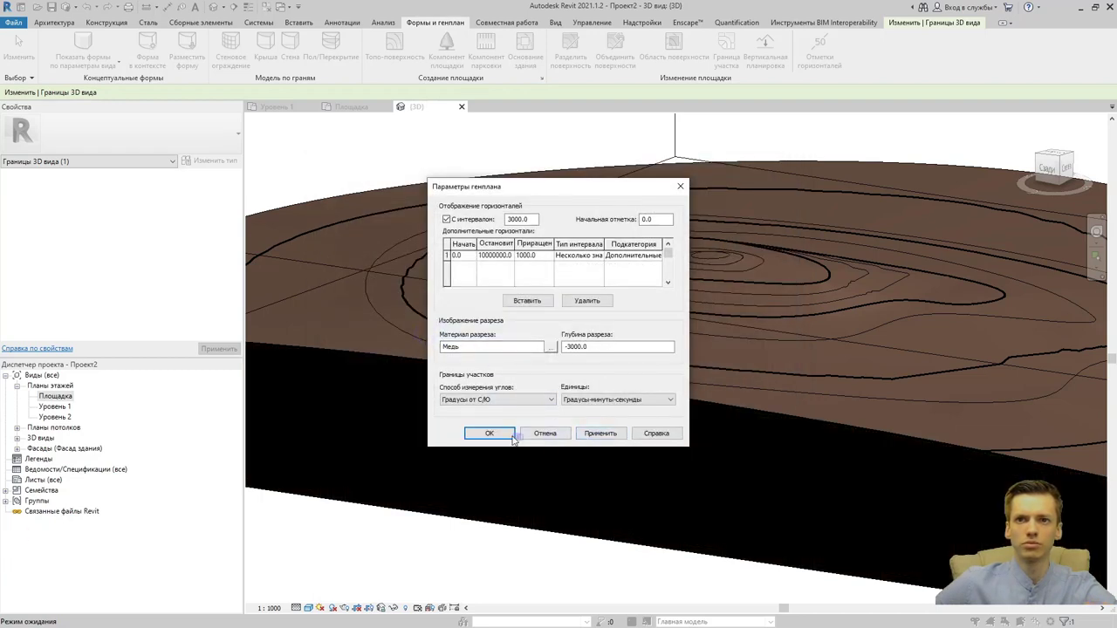
pyautogui.click(489, 433)
pyautogui.scroll(2, 707, 460)
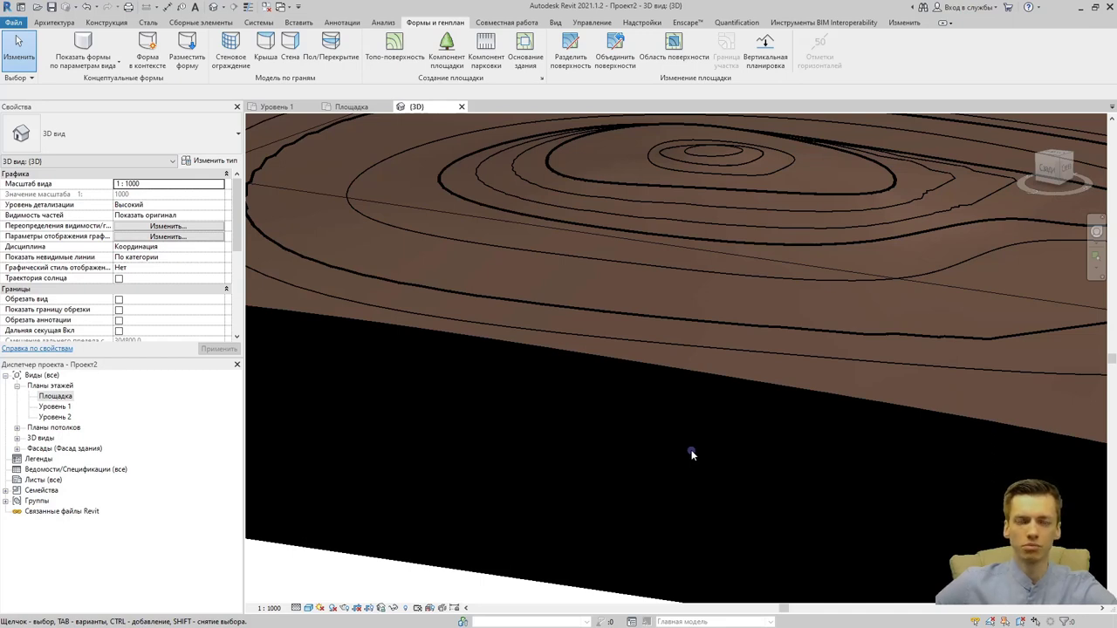
# Search materials for 'емл', restore Земля as the section cut material, confirm, and reopen Site Settings.
pyautogui.click(542, 78)
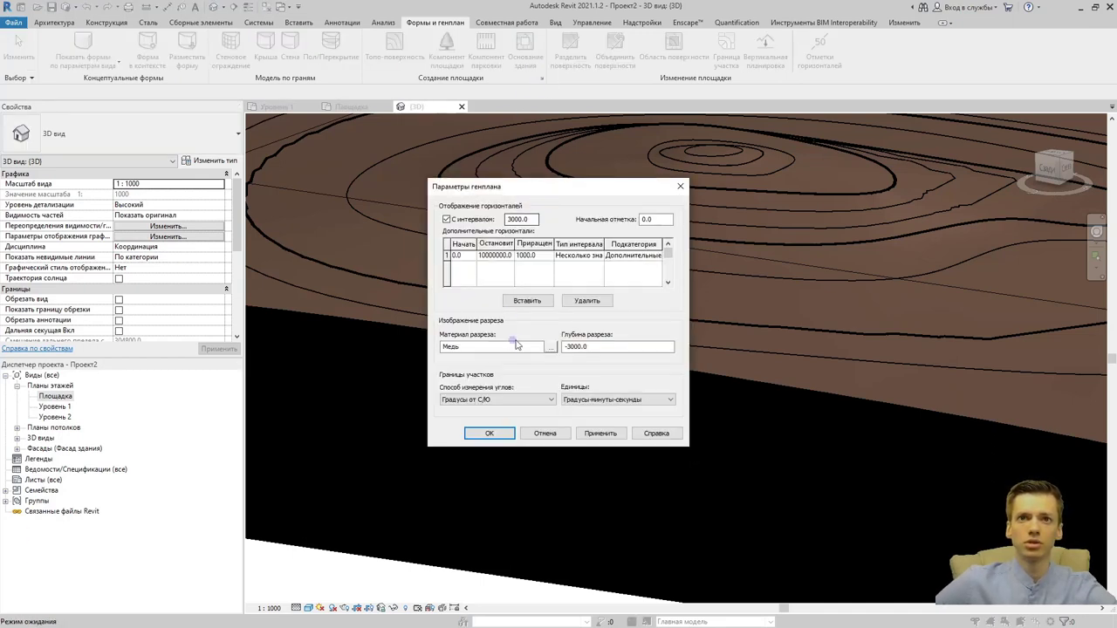
pyautogui.click(549, 346)
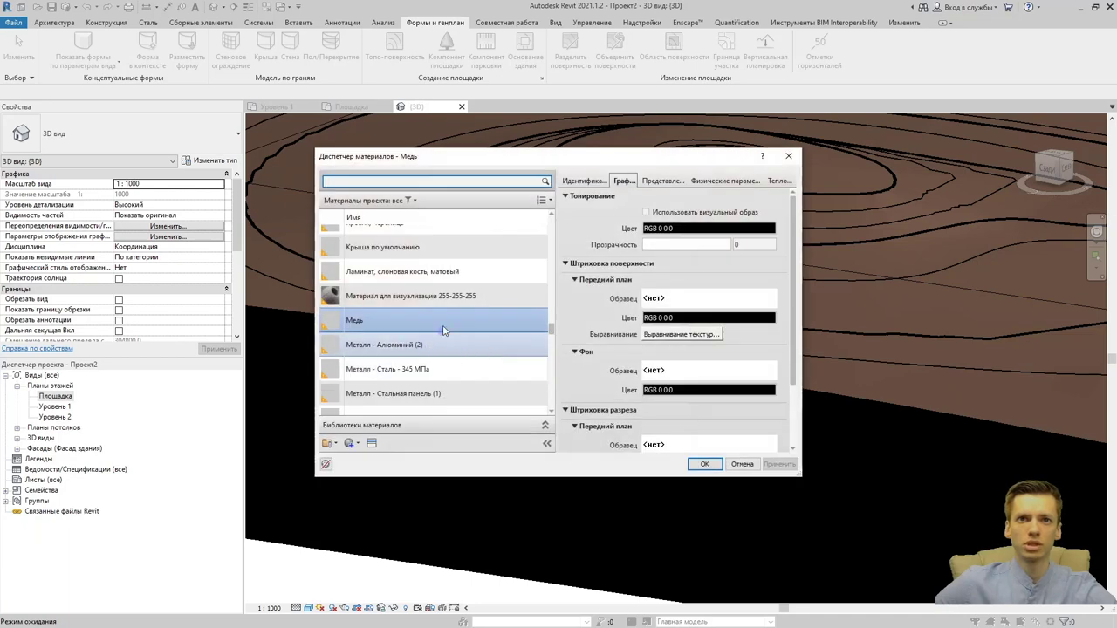
pyautogui.click(417, 182)
pyautogui.write('з')
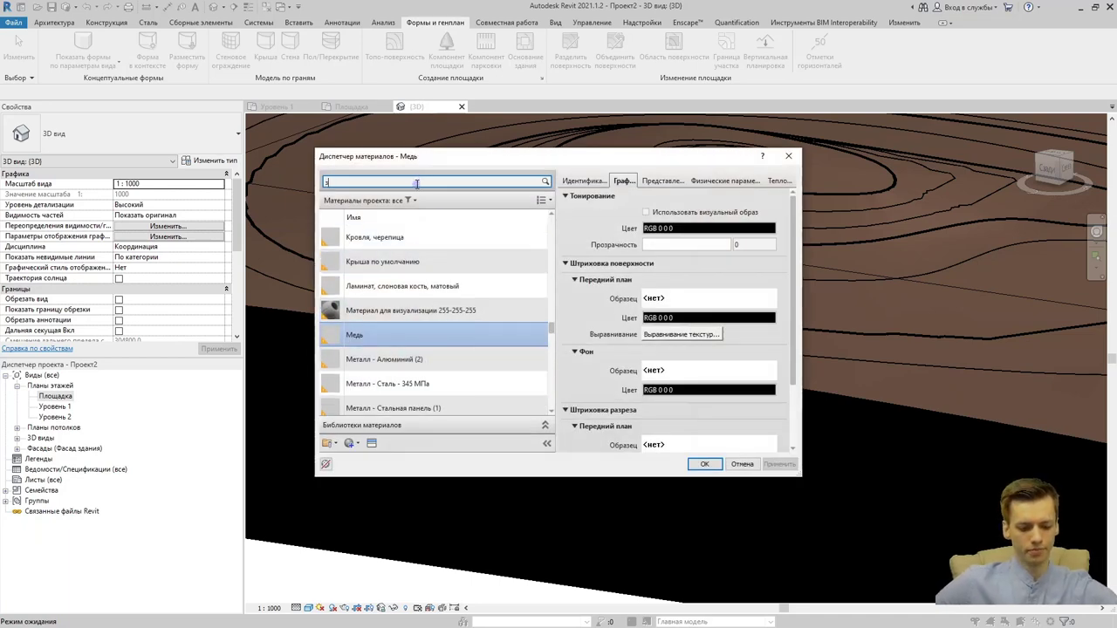
pyautogui.write('е')
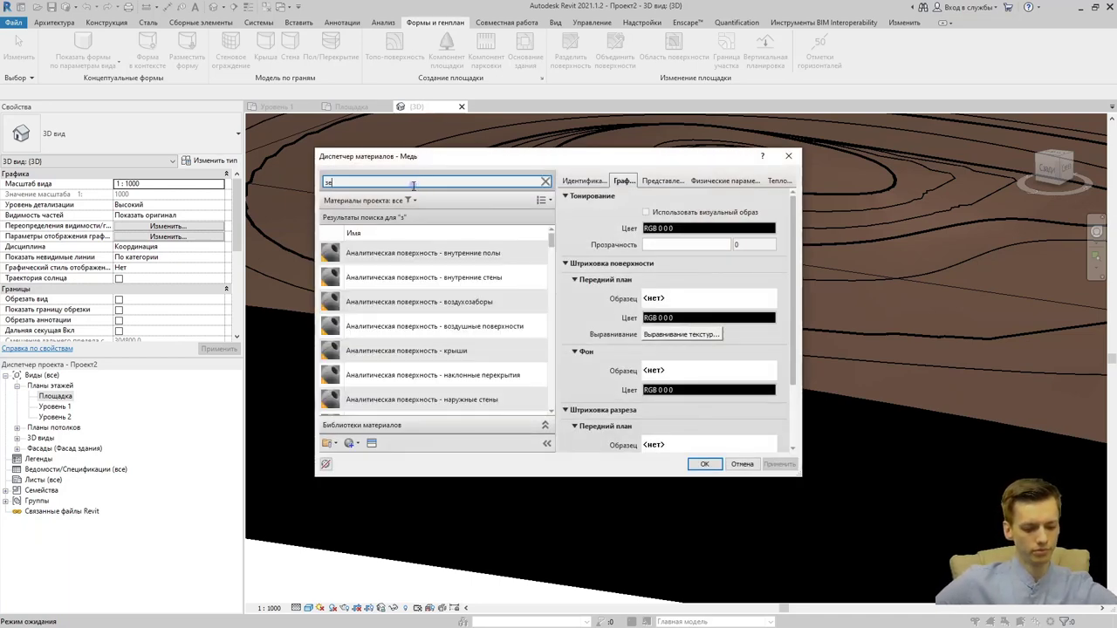
pyautogui.write('мл')
pyautogui.click(407, 255)
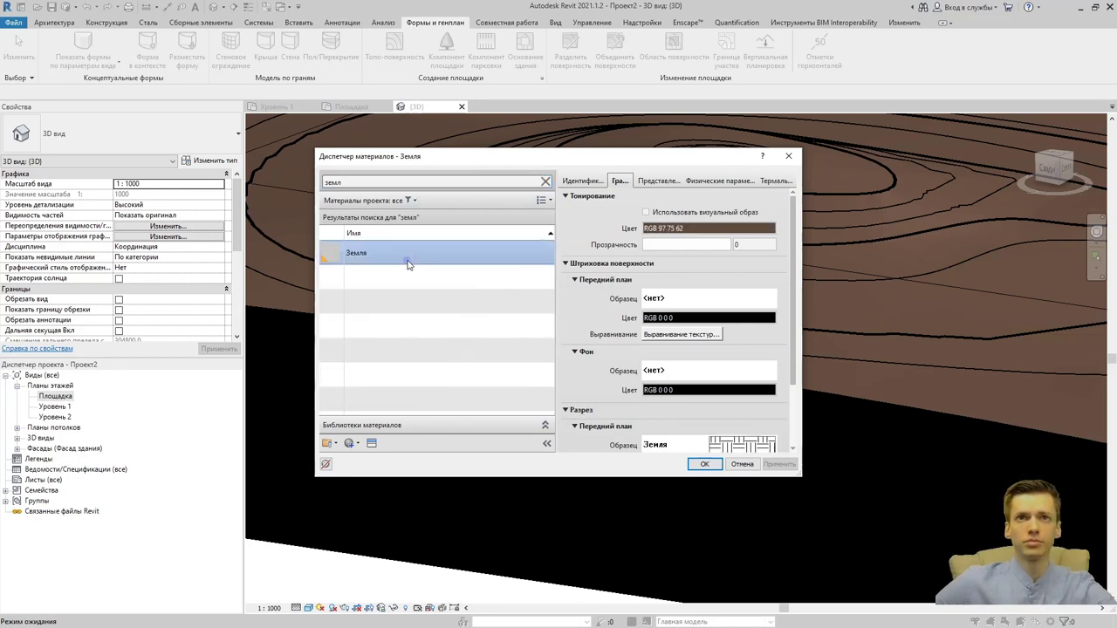
pyautogui.click(657, 181)
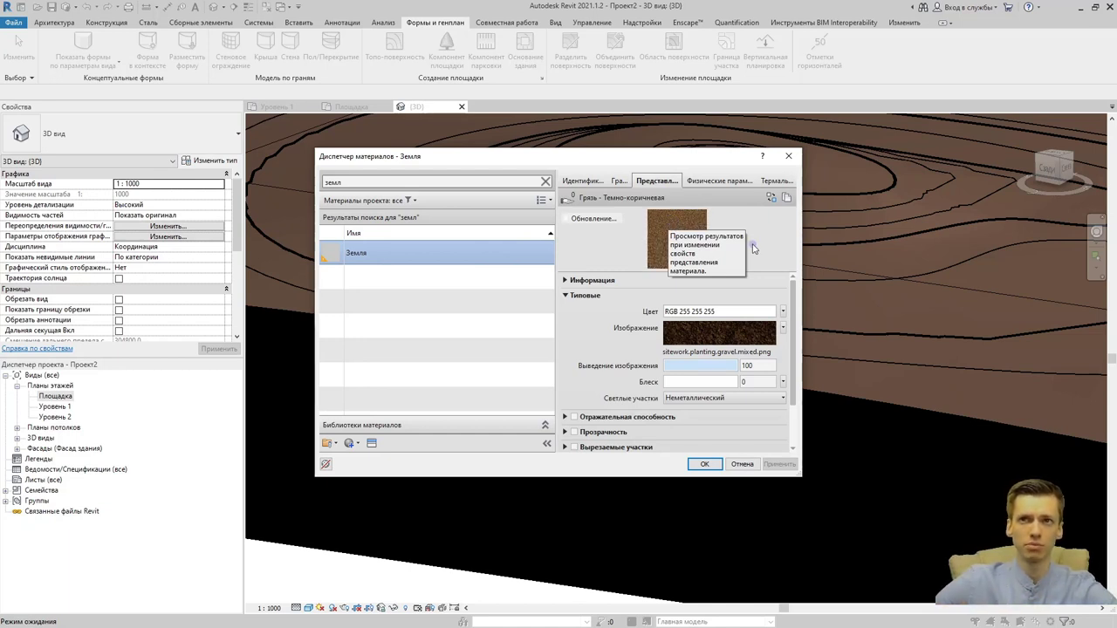
pyautogui.click(704, 463)
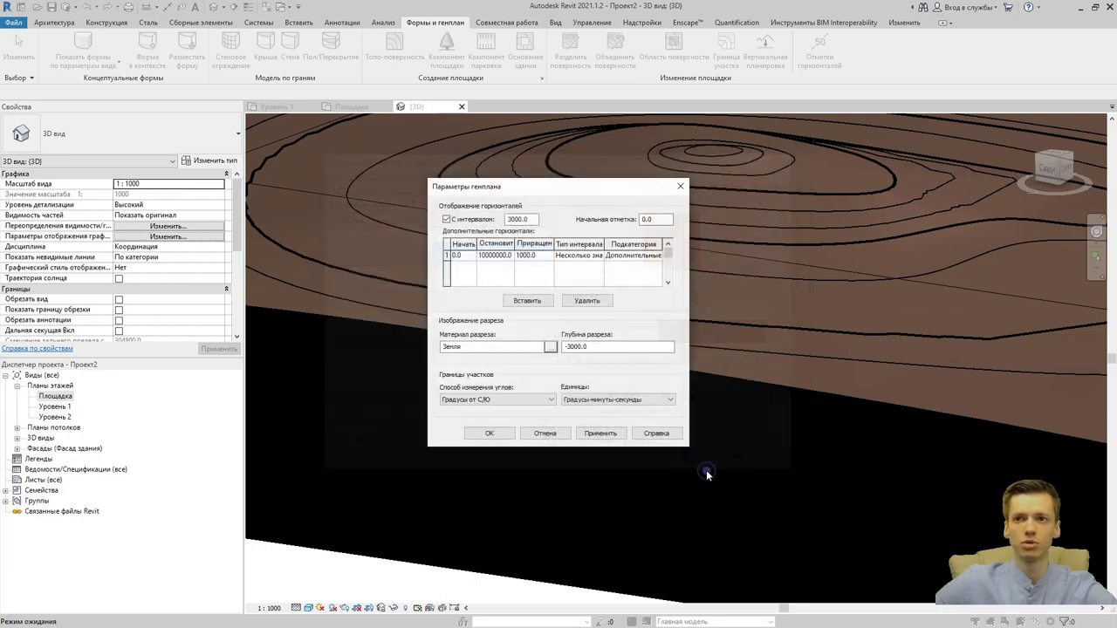
pyautogui.click(490, 434)
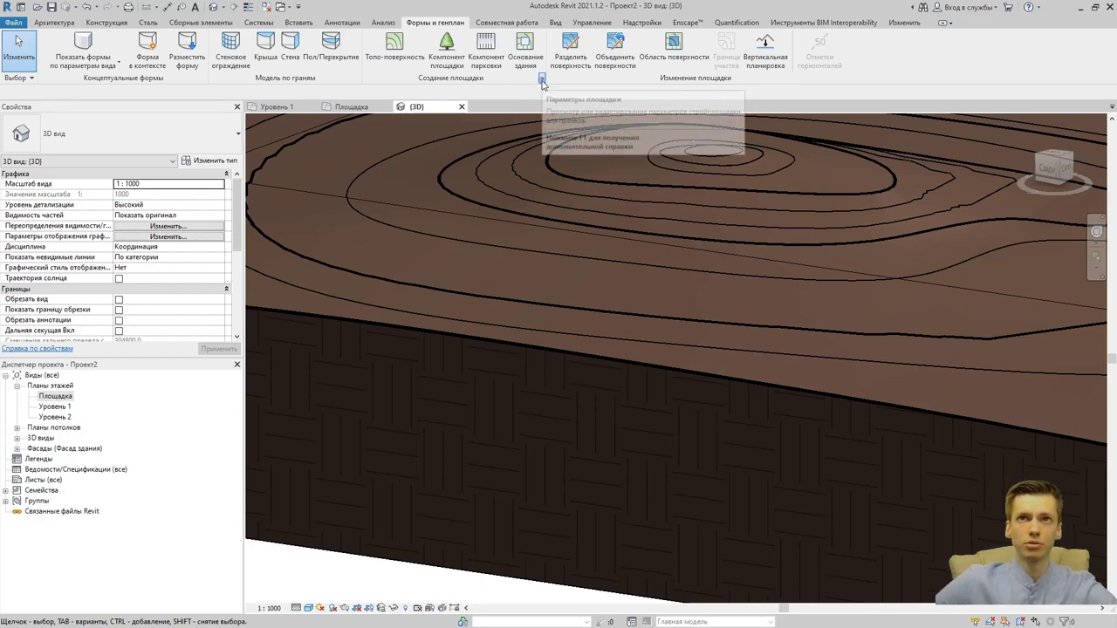
pyautogui.click(542, 78)
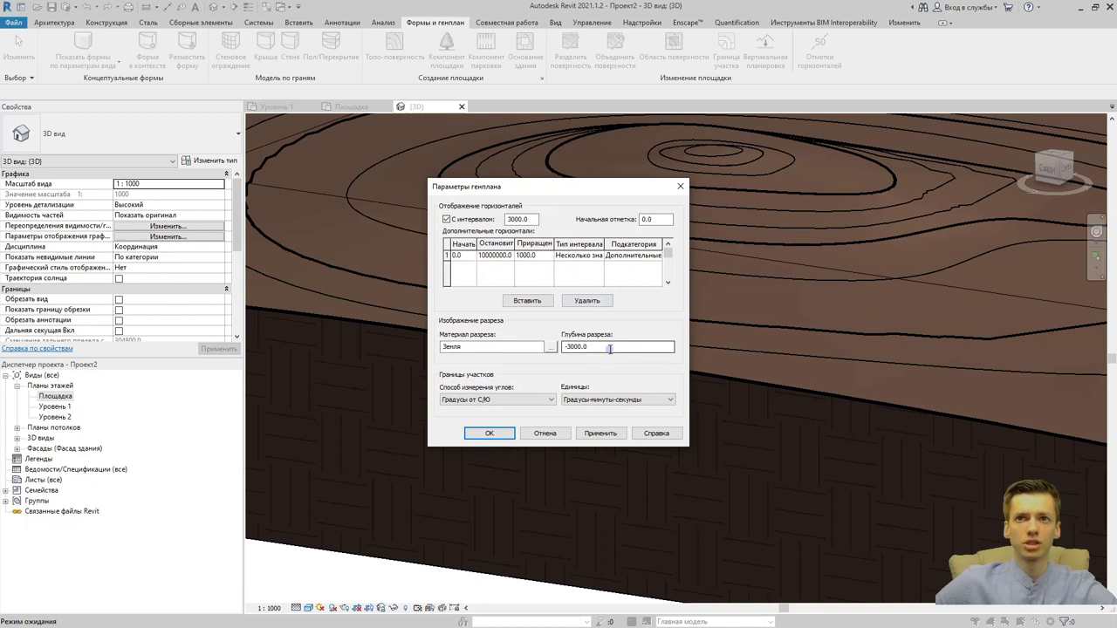
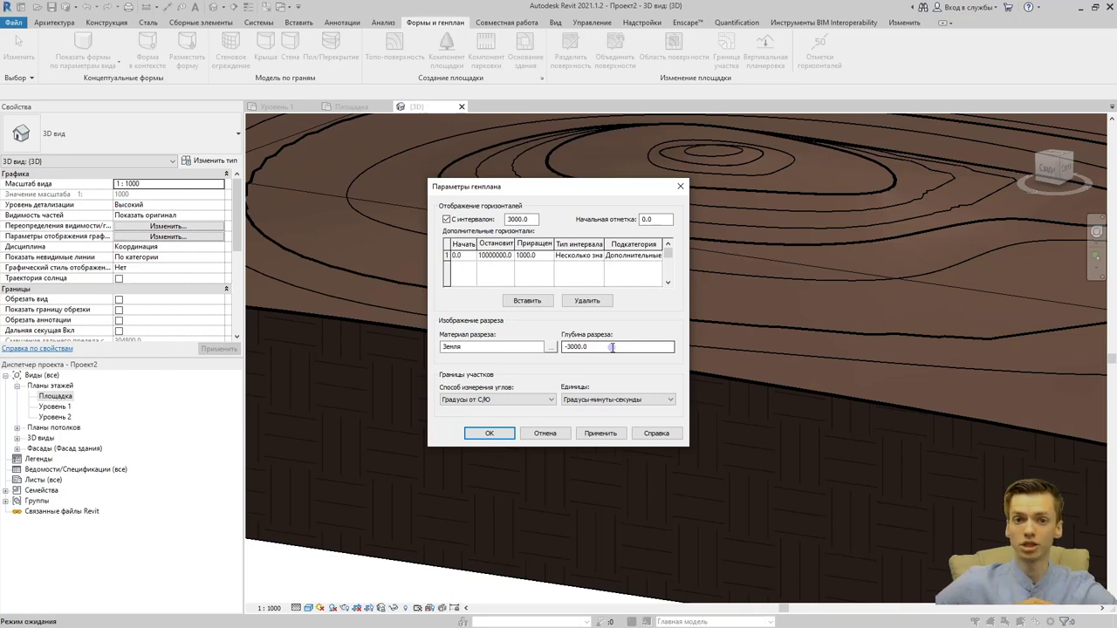
# Apply the site settings so the terrain is cut with Земля at −3000 depth.
pyautogui.click(598, 434)
pyautogui.press('Return')
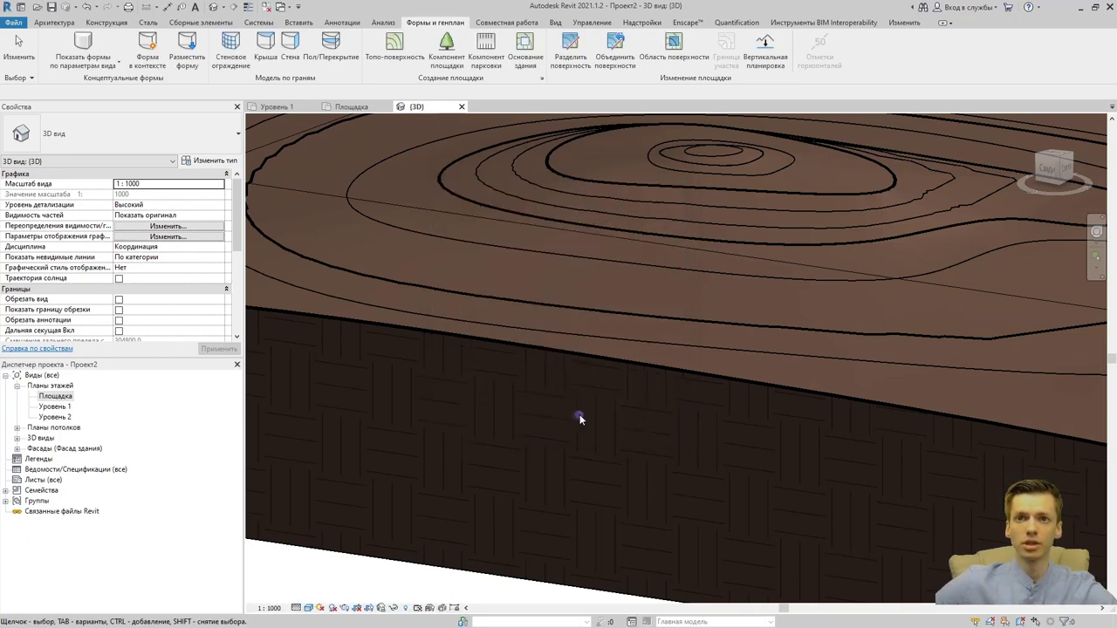
pyautogui.scroll(-5, 579, 415)
pyautogui.click(555, 142)
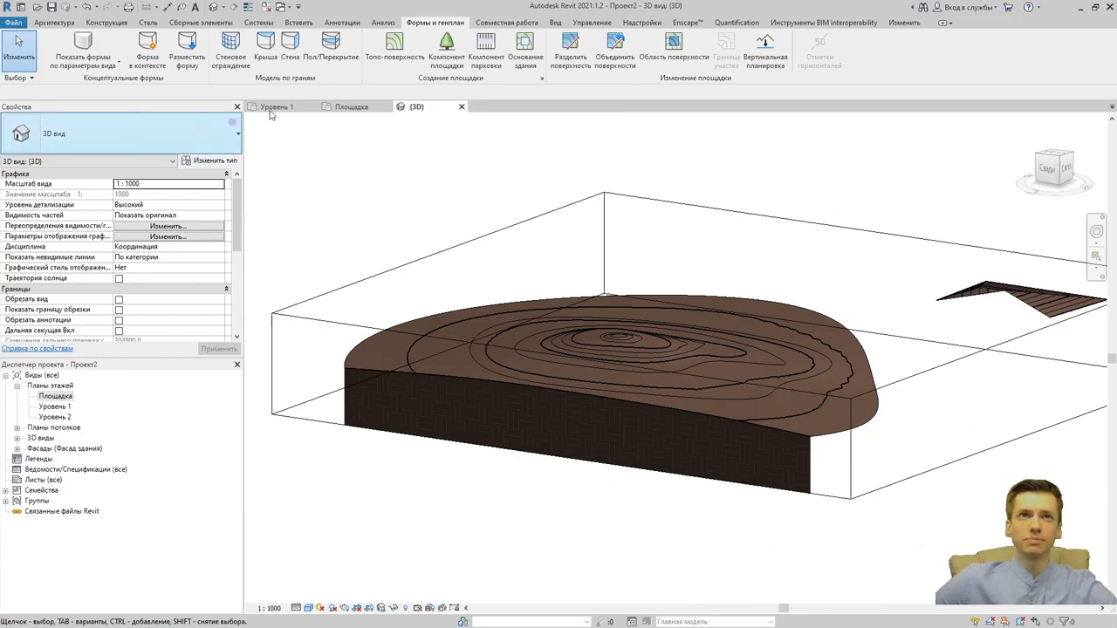
# Draw a vertical section line through the middle of the terrain on the Площадка plan.
pyautogui.doubleClick(54, 399)
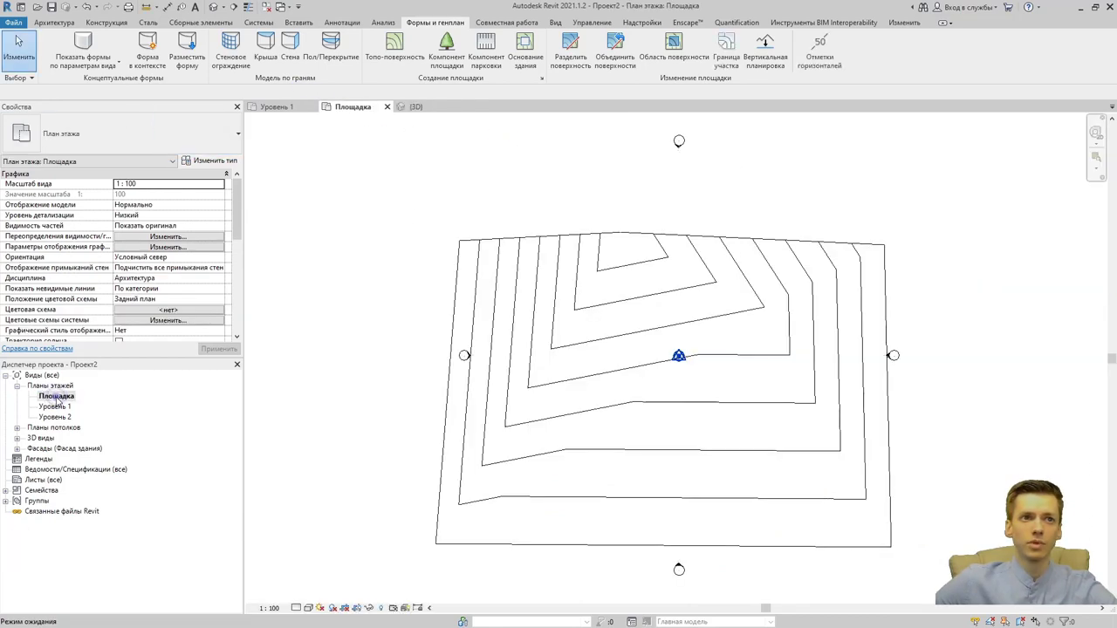
pyautogui.scroll(-5, 572, 227)
pyautogui.moveTo(698, 227); pyautogui.dragTo(587, 435, button='middle')
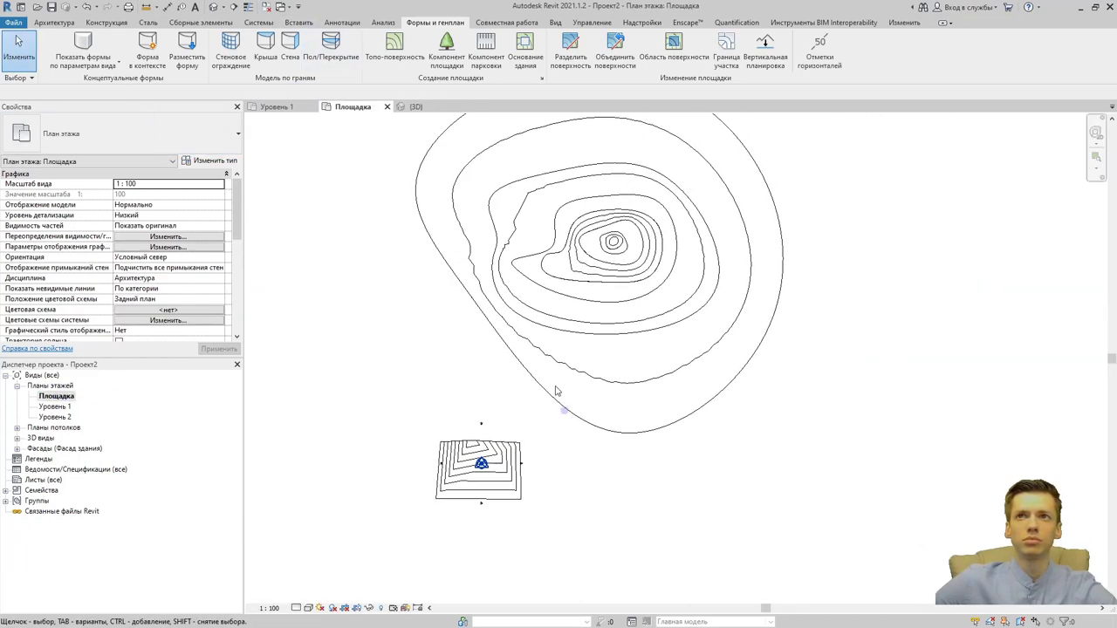
pyautogui.click(248, 6)
pyautogui.click(602, 459)
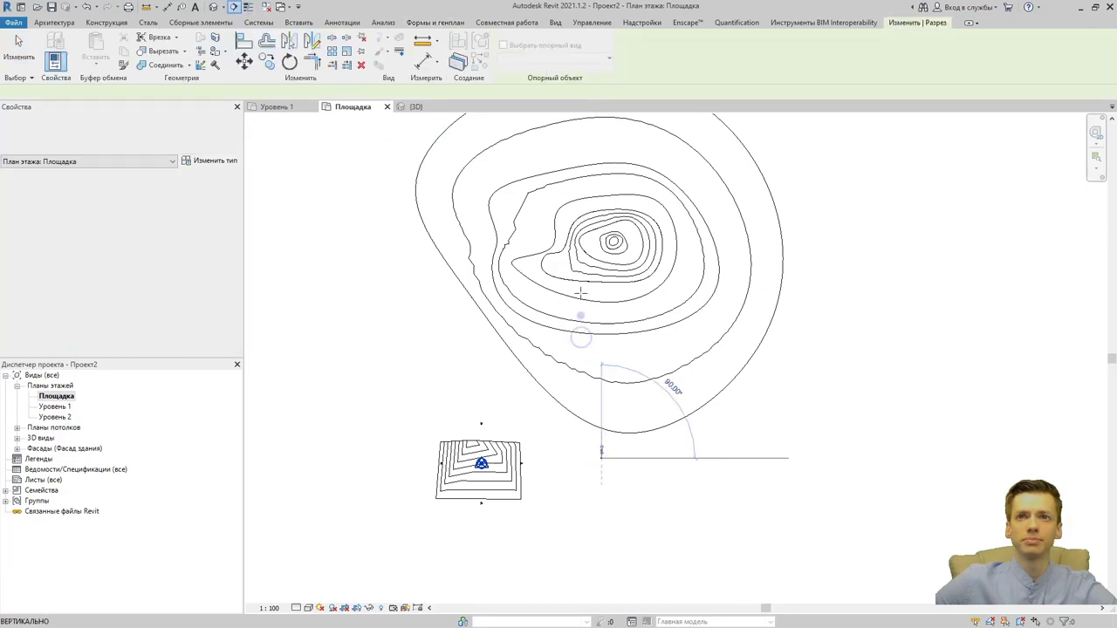
pyautogui.moveTo(602, 227); pyautogui.dragTo(621, 395, button='middle')
pyautogui.click(619, 159)
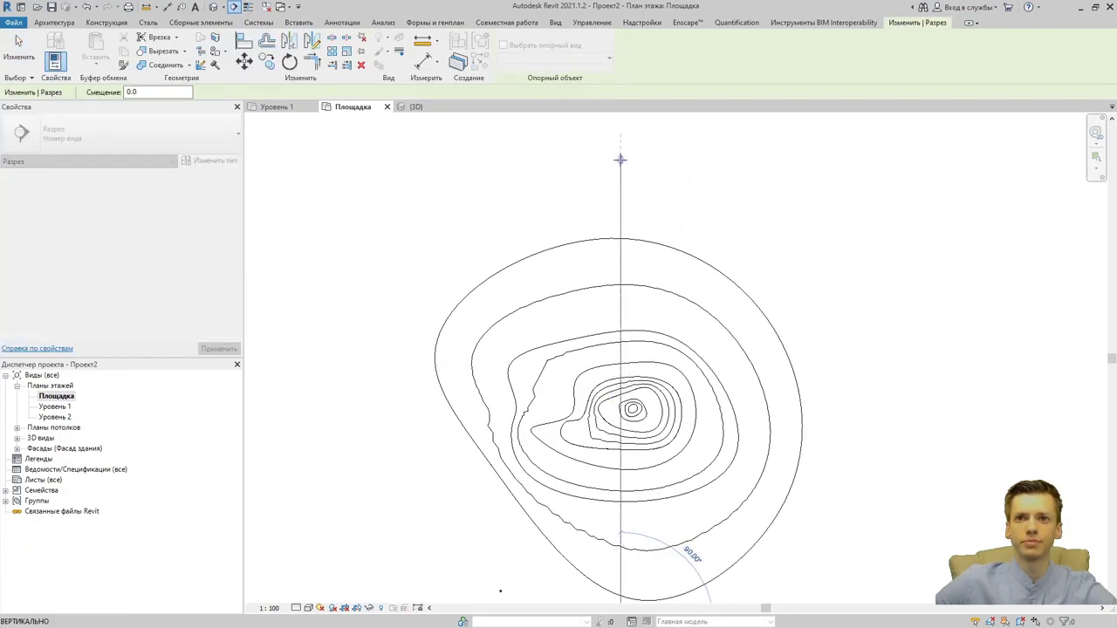
pyautogui.press('Escape')
pyautogui.press('Escape')
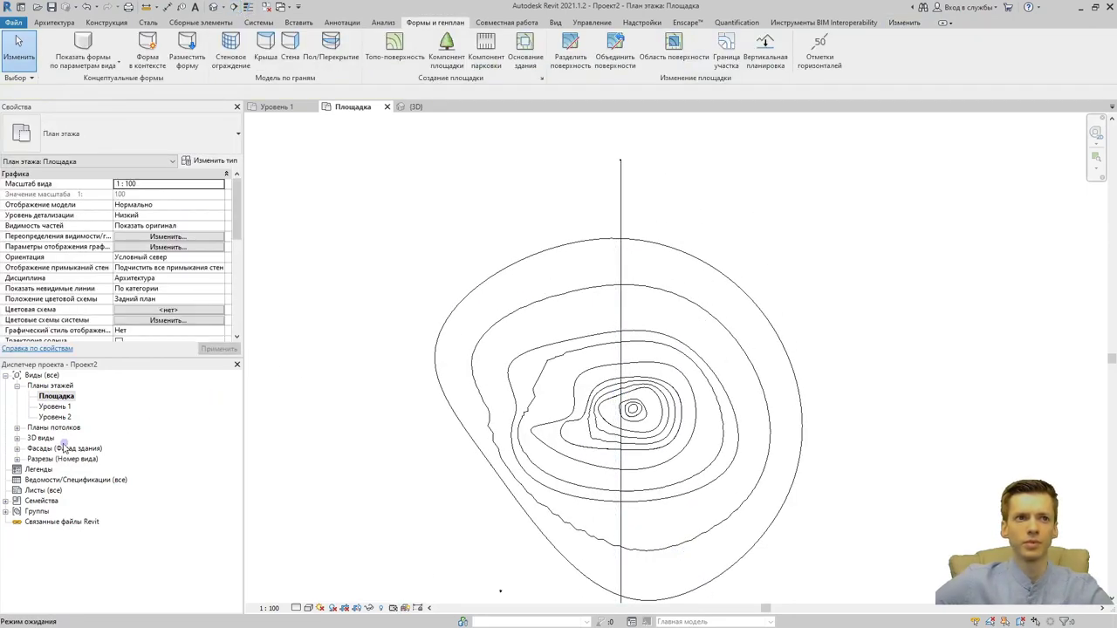
# Open the Восточный elevation and pan along the terrain profile to the level markers.
pyautogui.click(16, 449)
pyautogui.doubleClick(56, 459)
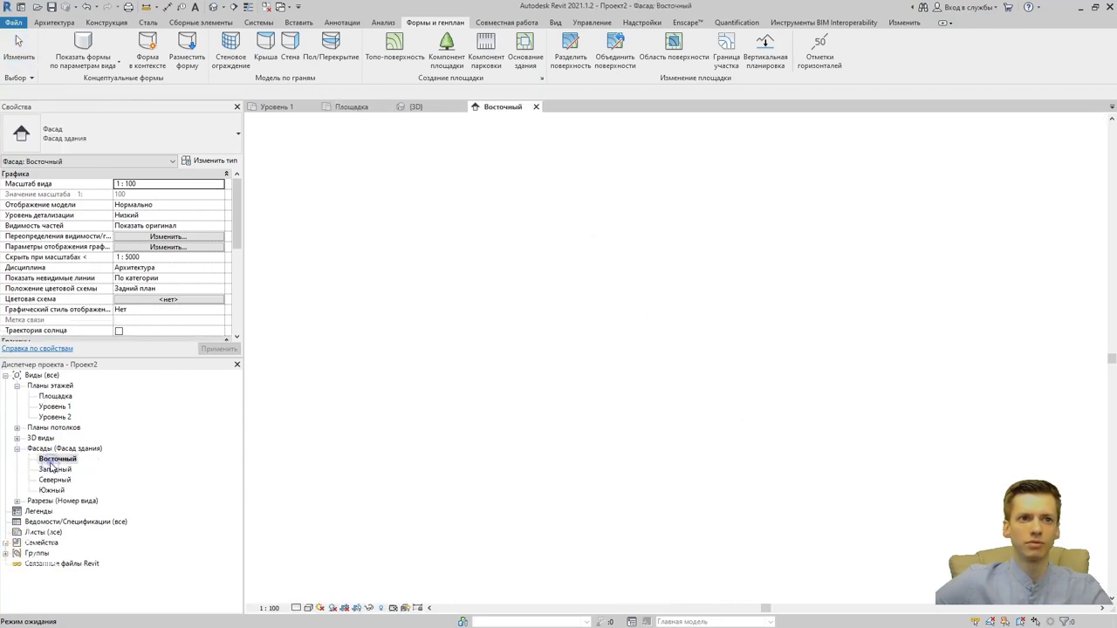
pyautogui.scroll(3, 473, 402)
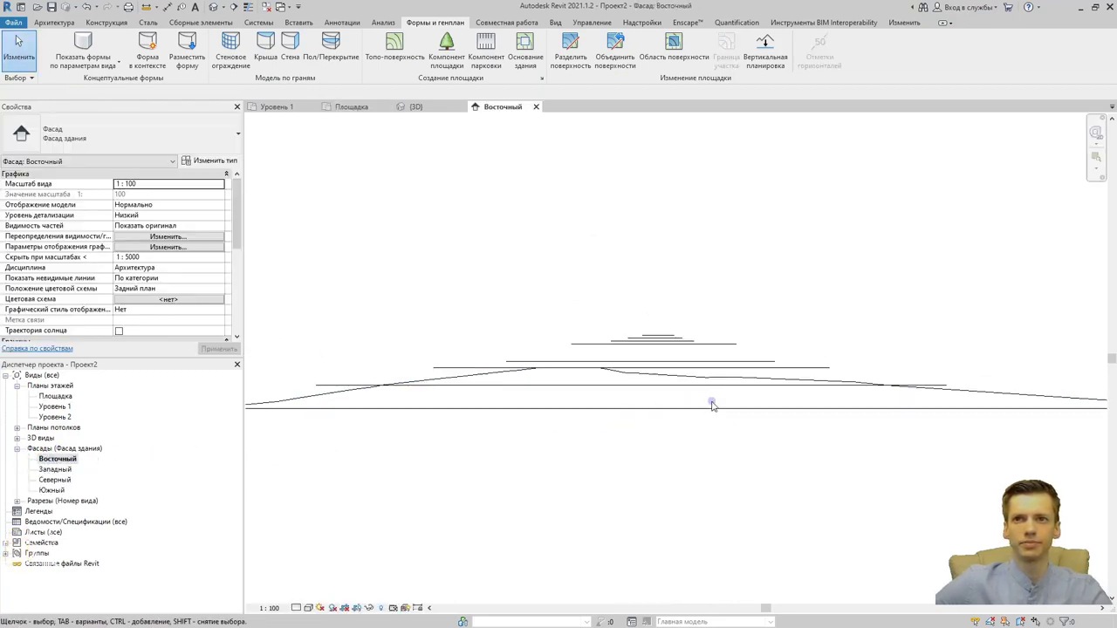
pyautogui.scroll(5, 588, 381)
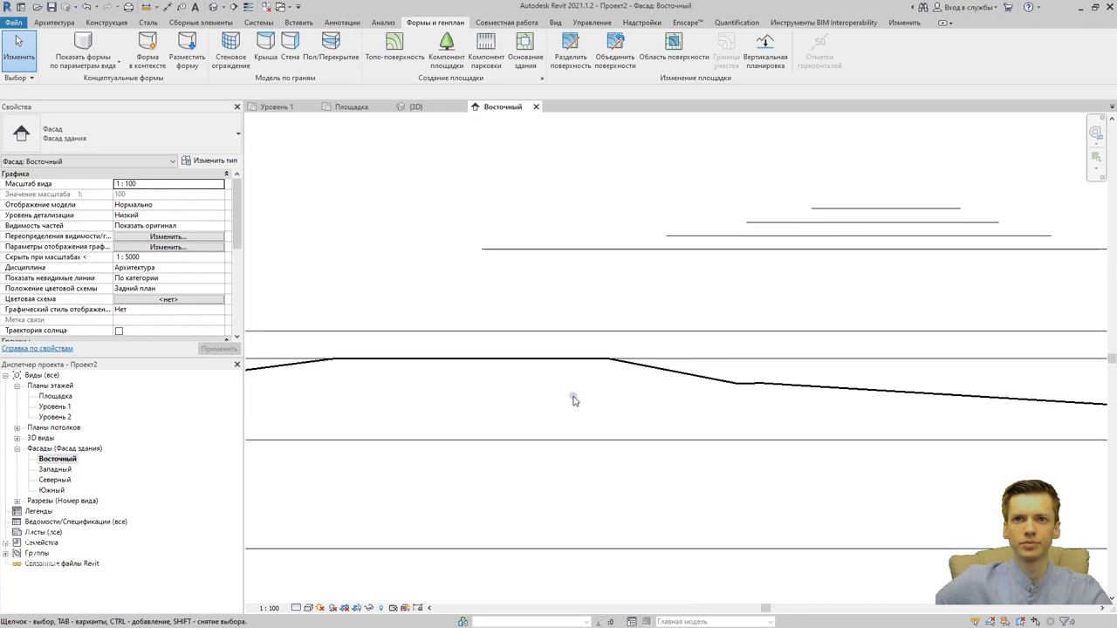
pyautogui.moveTo(573, 399)
pyautogui.mouseDown(button='middle')
pyautogui.moveTo(660, 408)
pyautogui.moveTo(688, 399)
pyautogui.mouseUp(button='middle')
pyautogui.scroll(-1, 689, 399)
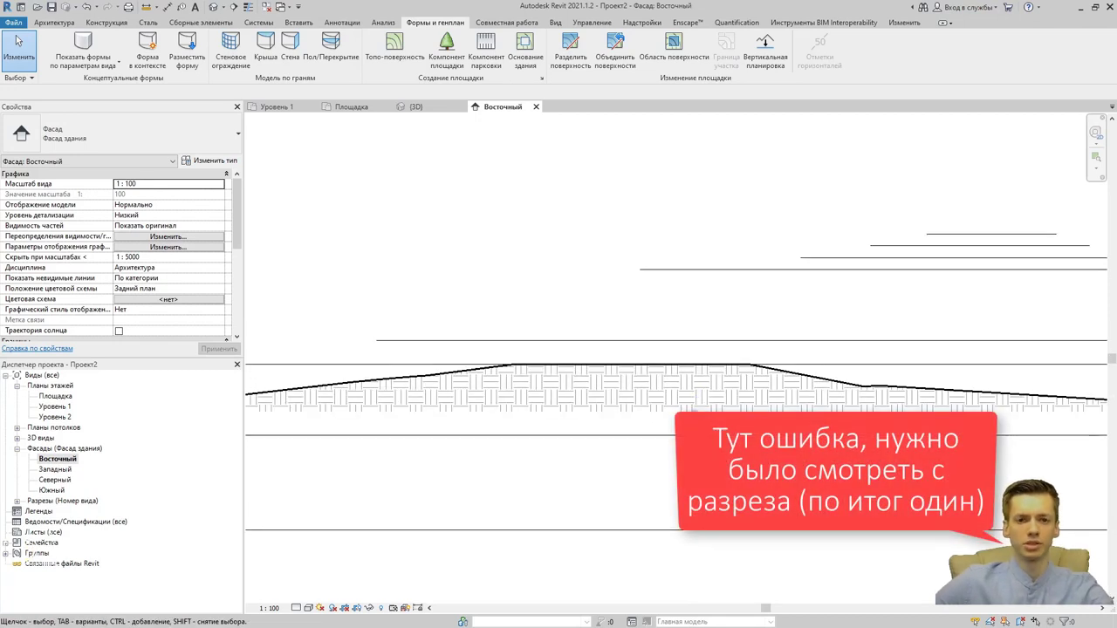
pyautogui.scroll(-2, 594, 410)
pyautogui.scroll(-2, 594, 416)
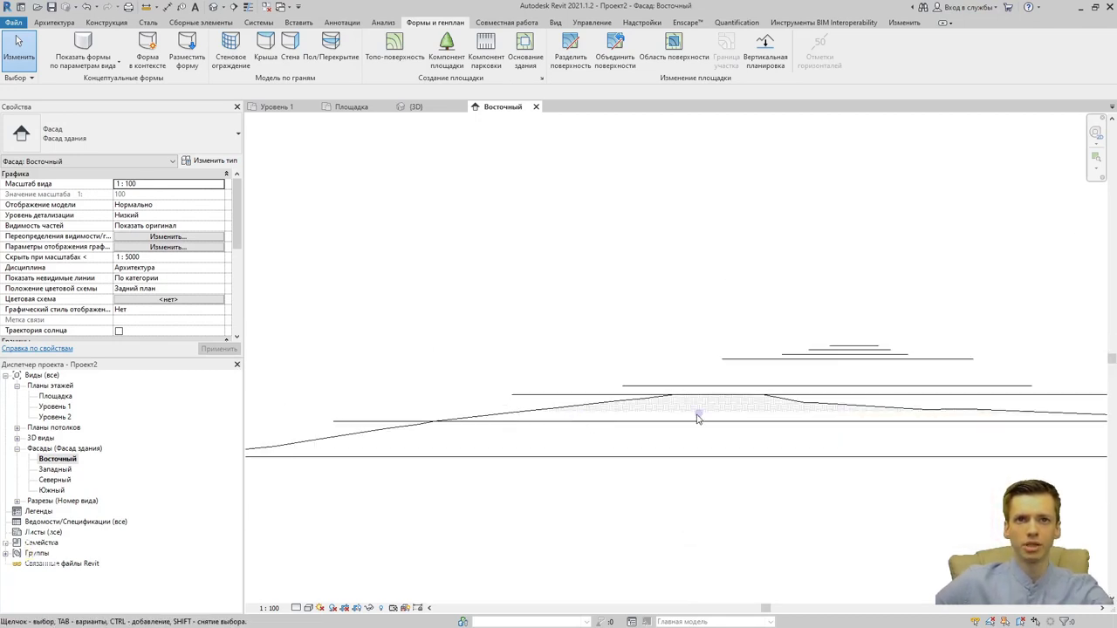
pyautogui.scroll(-2, 661, 412)
pyautogui.scroll(2, 524, 428)
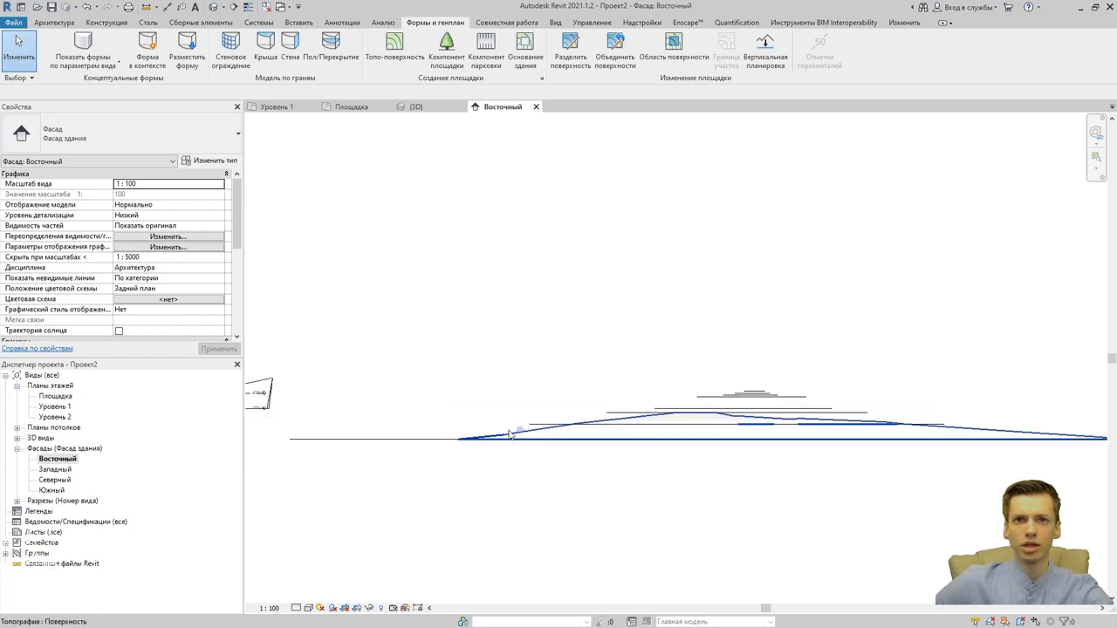
pyautogui.moveTo(523, 427); pyautogui.dragTo(476, 434, button='middle')
pyautogui.scroll(3, 445, 410)
pyautogui.scroll(1, 434, 400)
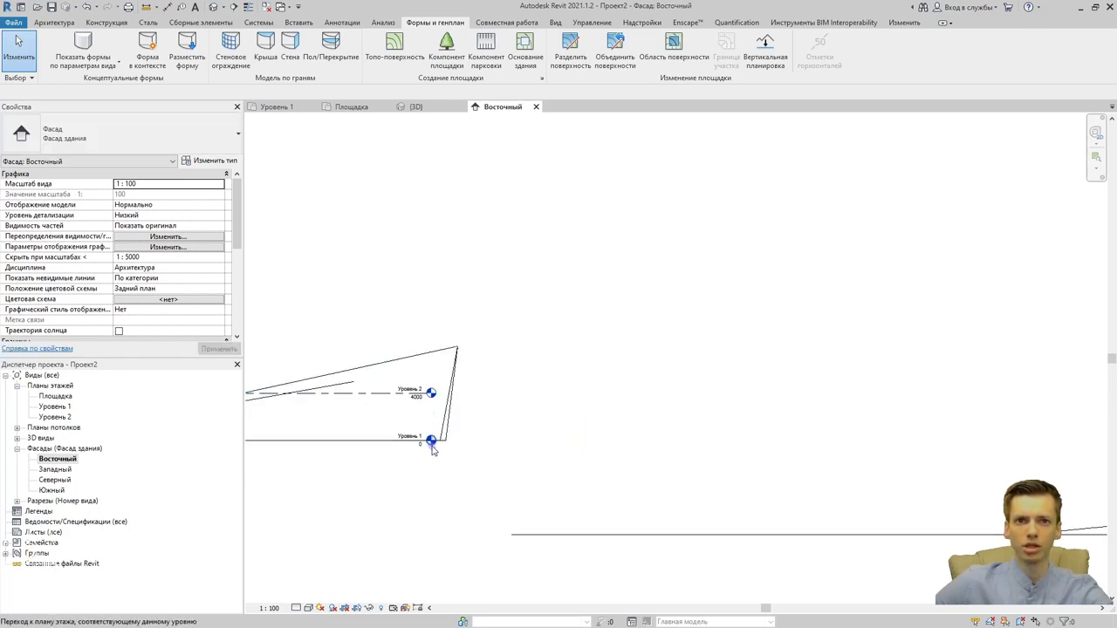
pyautogui.scroll(1, 432, 447)
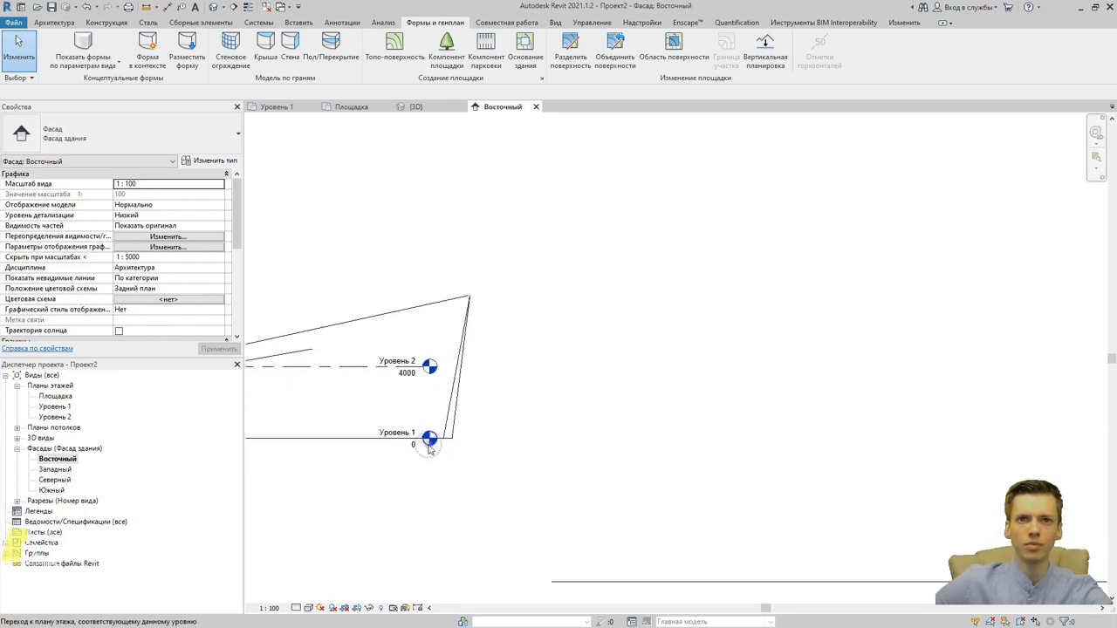
pyautogui.doubleClick(431, 441)
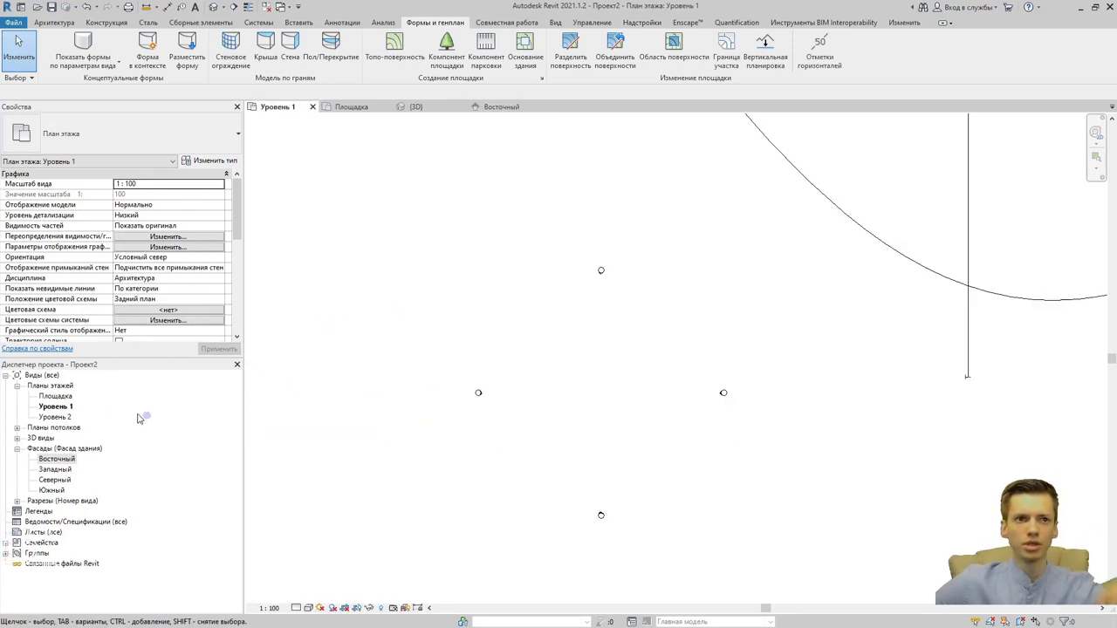
# In the Западный elevation, stretch Уровень 2's left end past the terrain's edge.
pyautogui.doubleClick(54, 470)
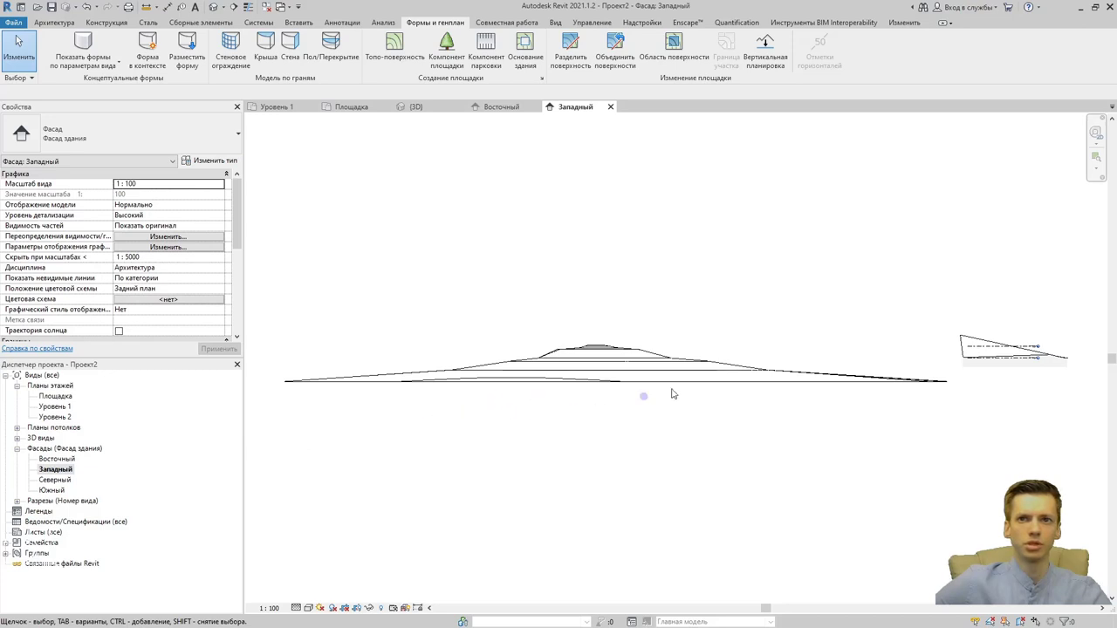
pyautogui.scroll(4, 786, 397)
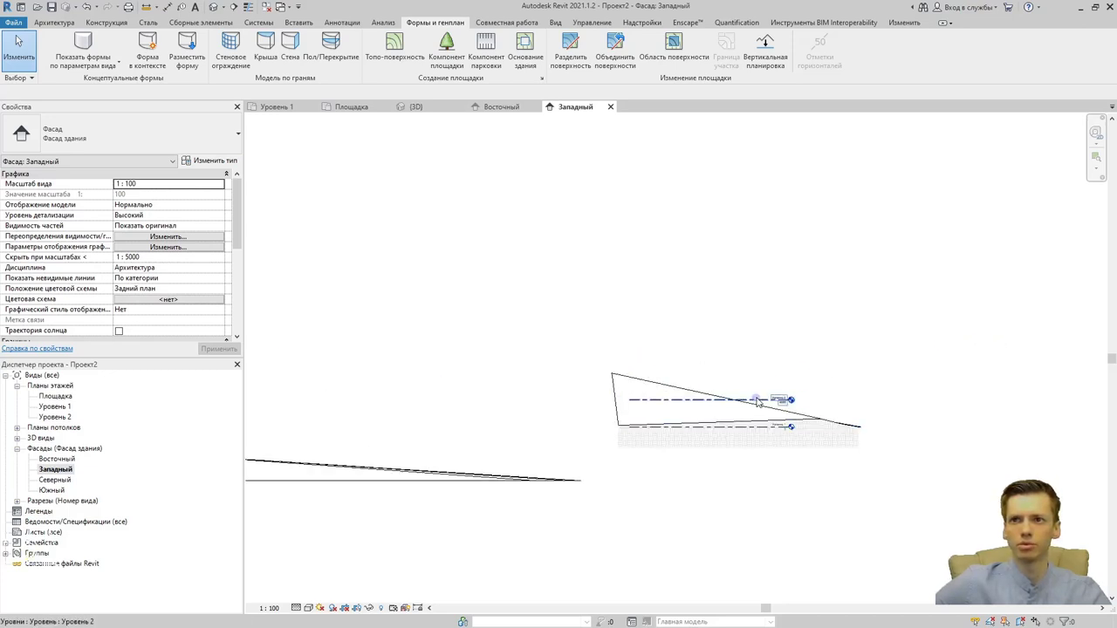
pyautogui.click(758, 402)
pyautogui.moveTo(629, 399); pyautogui.dragTo(279, 399)
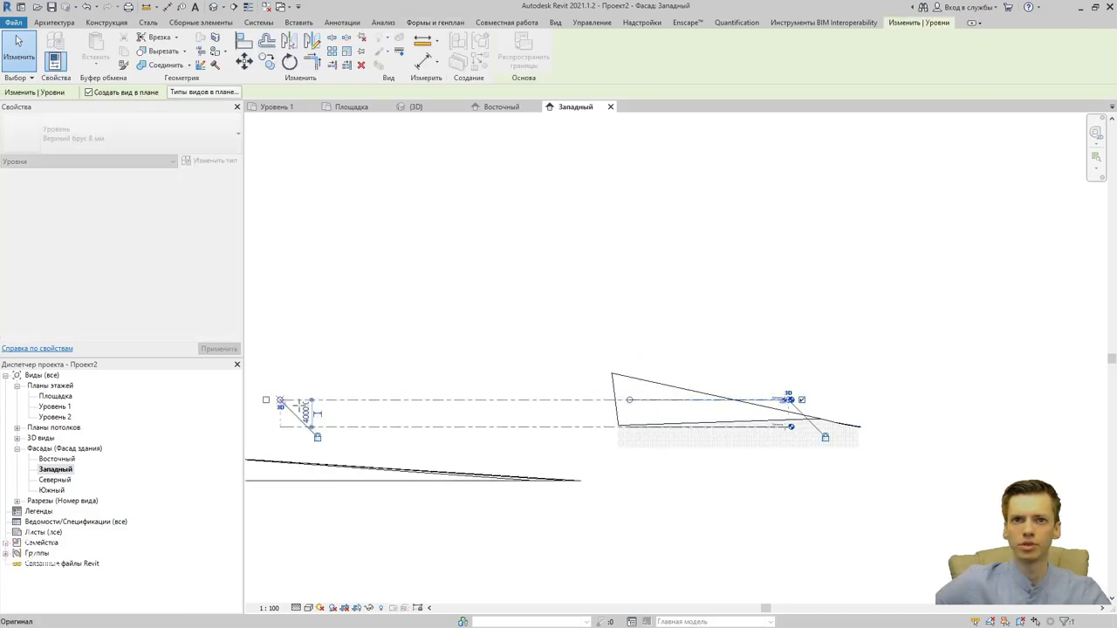
pyautogui.moveTo(436, 524); pyautogui.dragTo(817, 524, button='middle')
pyautogui.moveTo(789, 402); pyautogui.dragTo(384, 402)
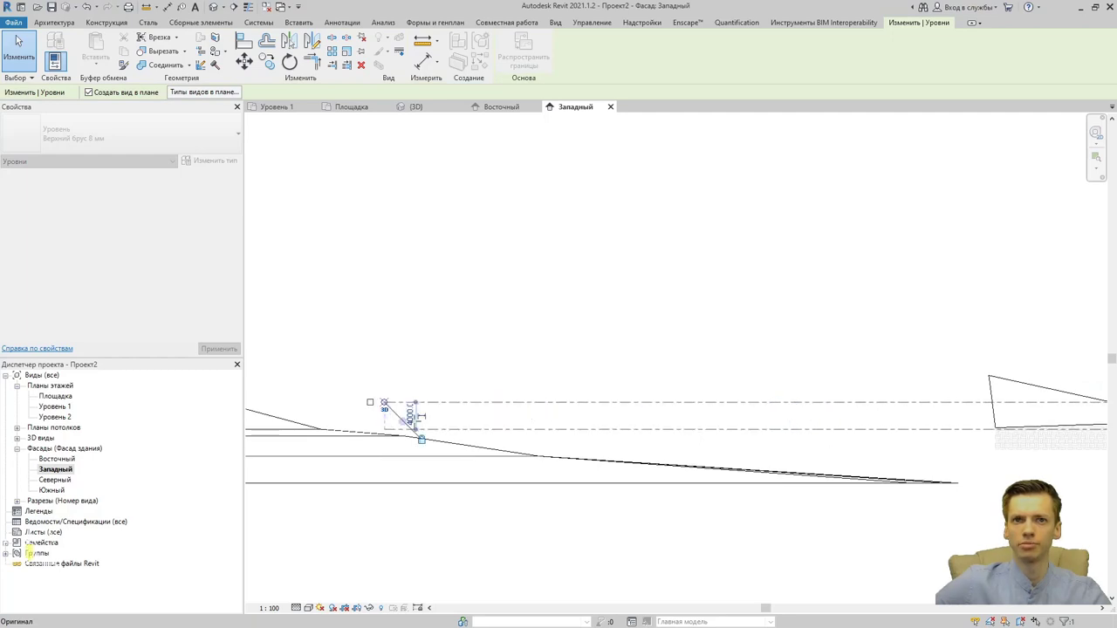
pyautogui.moveTo(384, 417); pyautogui.dragTo(776, 400, button='middle')
pyautogui.moveTo(777, 399); pyautogui.dragTo(297, 400)
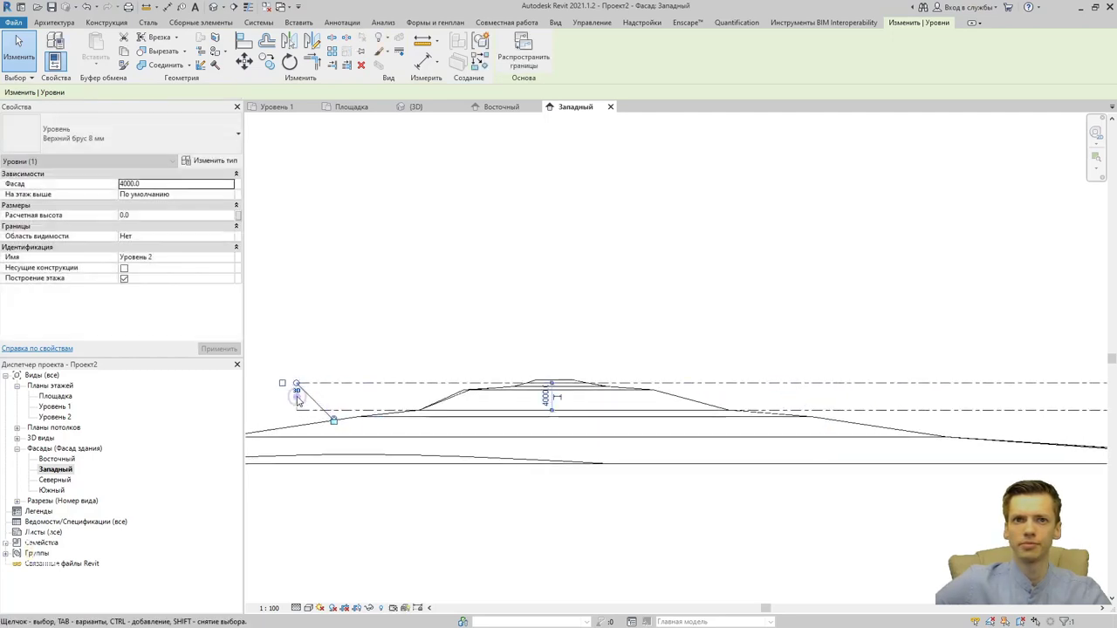
pyautogui.press('Escape')
pyautogui.moveTo(589, 404)
pyautogui.mouseDown(button='middle')
pyautogui.moveTo(716, 465)
pyautogui.moveTo(721, 392)
pyautogui.mouseUp(button='middle')
pyautogui.scroll(-3, 742, 401)
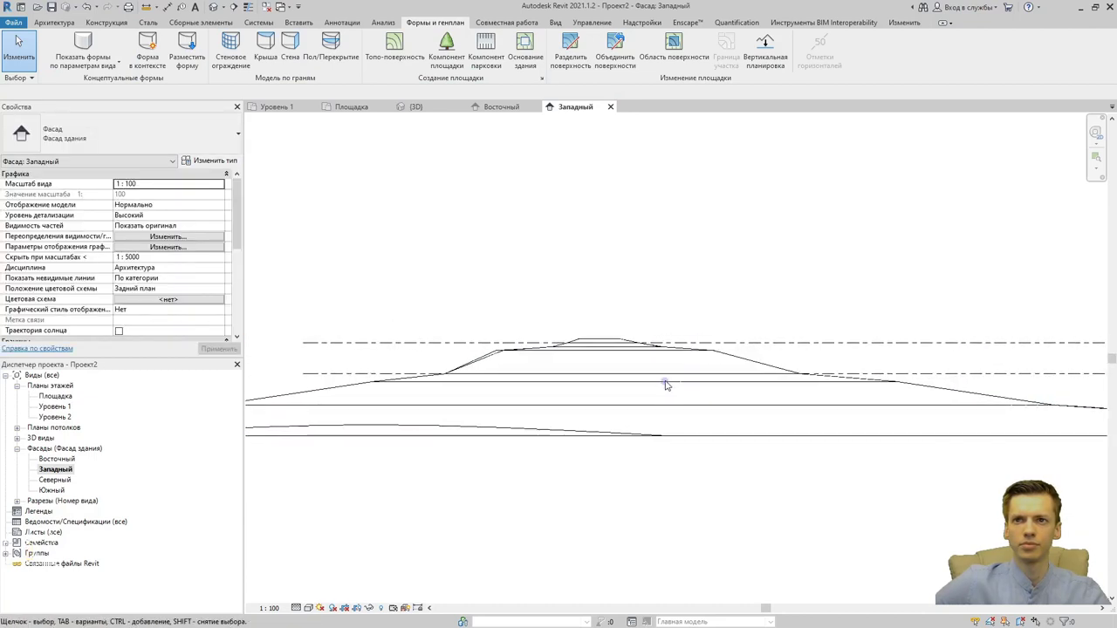
pyautogui.scroll(3, 665, 384)
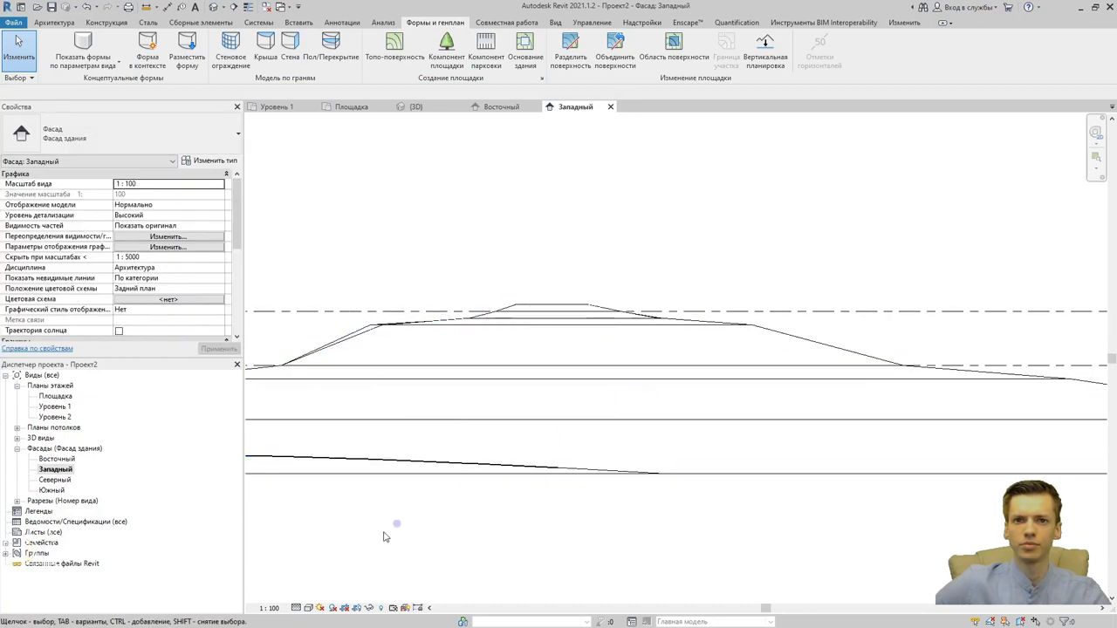
# Open the Восточный elevation and review the terrain profile and Уровень 1 line.
pyautogui.doubleClick(55, 459)
pyautogui.scroll(-5, 504, 457)
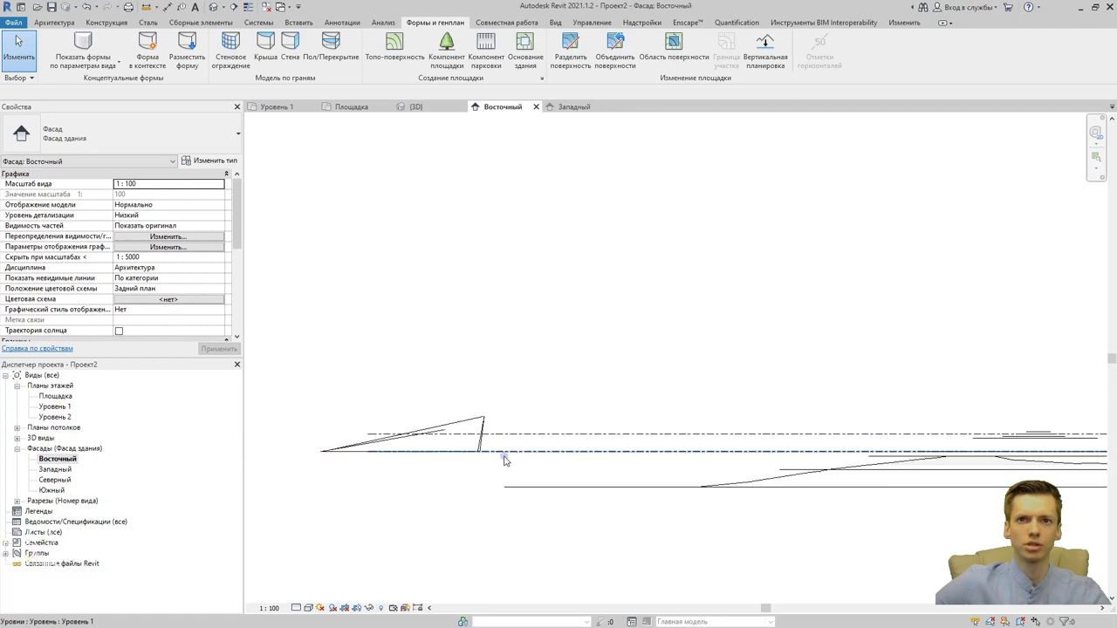
pyautogui.scroll(2, 503, 458)
pyautogui.scroll(2, 429, 453)
pyautogui.scroll(2, 736, 474)
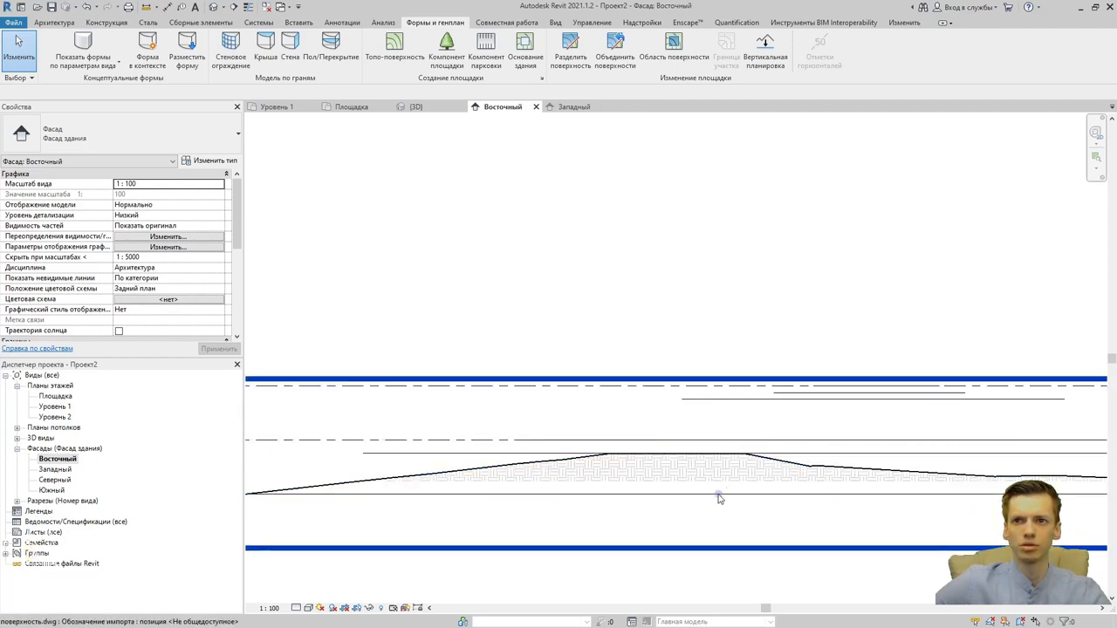
pyautogui.scroll(-4, 724, 488)
pyautogui.scroll(-1, 463, 439)
pyautogui.scroll(1, 544, 444)
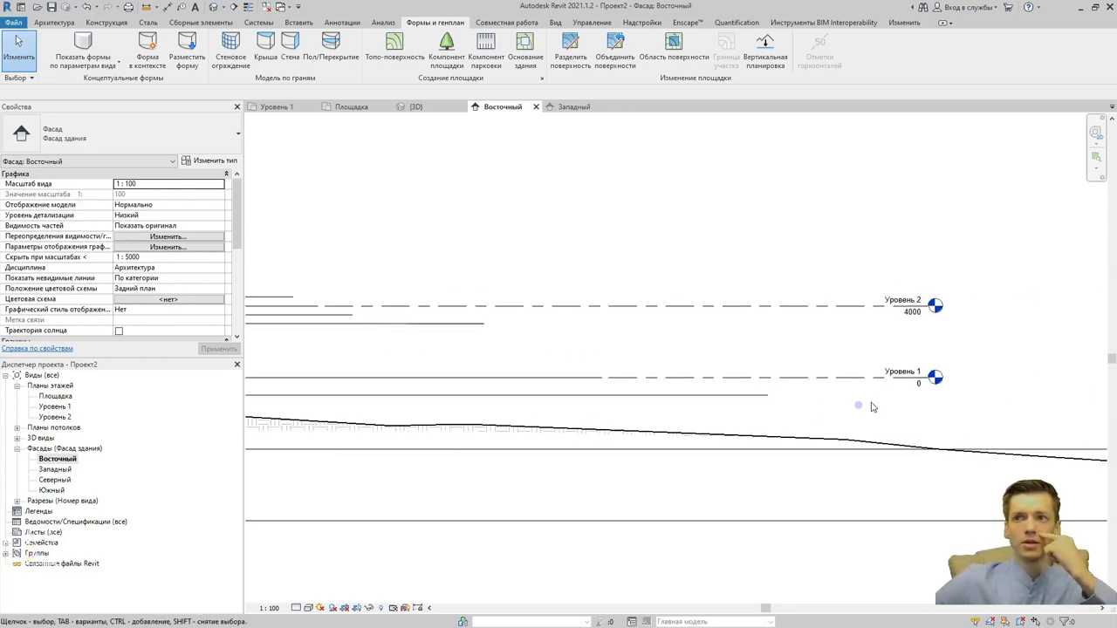
pyautogui.click(837, 377)
pyautogui.moveTo(773, 389); pyautogui.dragTo(663, 411, button='middle')
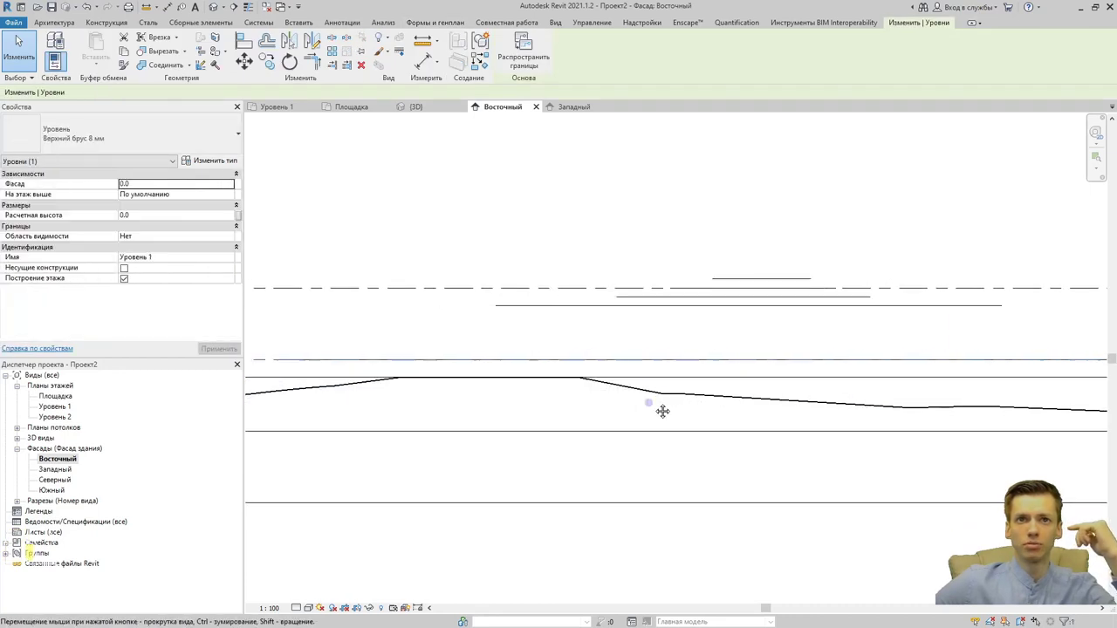
pyautogui.scroll(2, 584, 379)
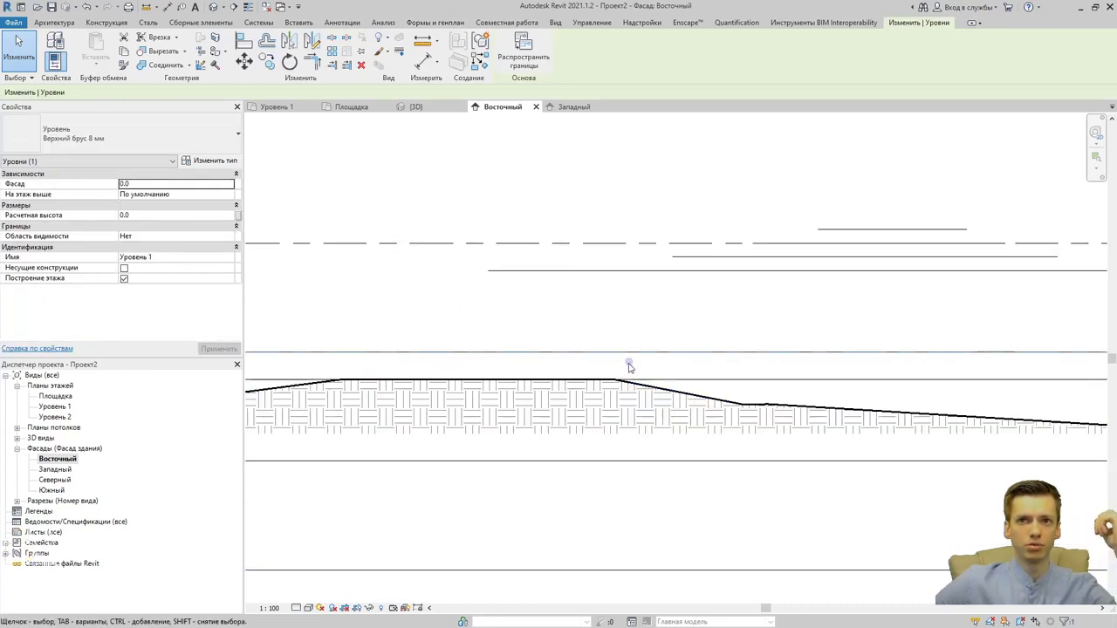
pyautogui.scroll(-1, 777, 424)
pyautogui.scroll(-1, 755, 420)
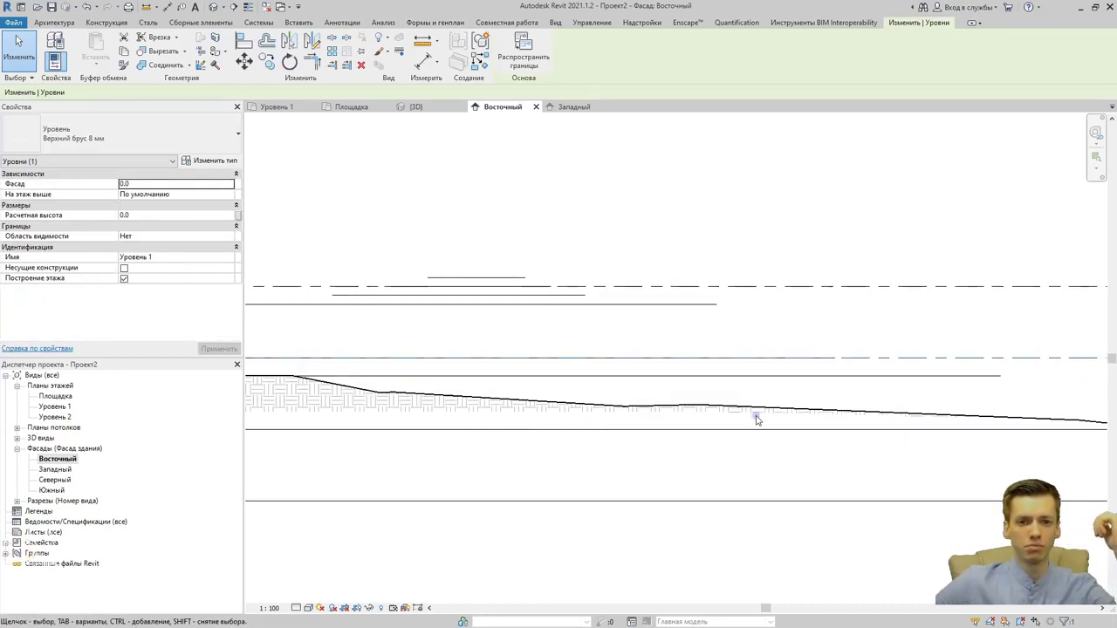
pyautogui.scroll(1, 466, 411)
pyautogui.scroll(1, 491, 404)
pyautogui.scroll(1, 568, 428)
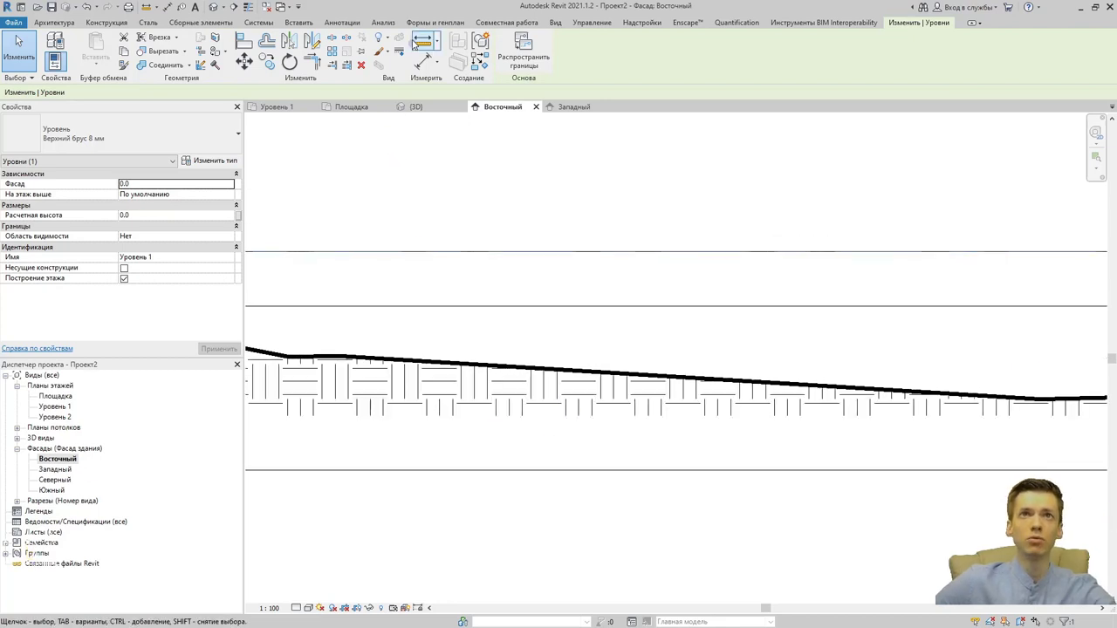
# Change the site Section Depth to −10000 so the ground hatch extends far down.
pyautogui.click(426, 24)
pyautogui.click(541, 78)
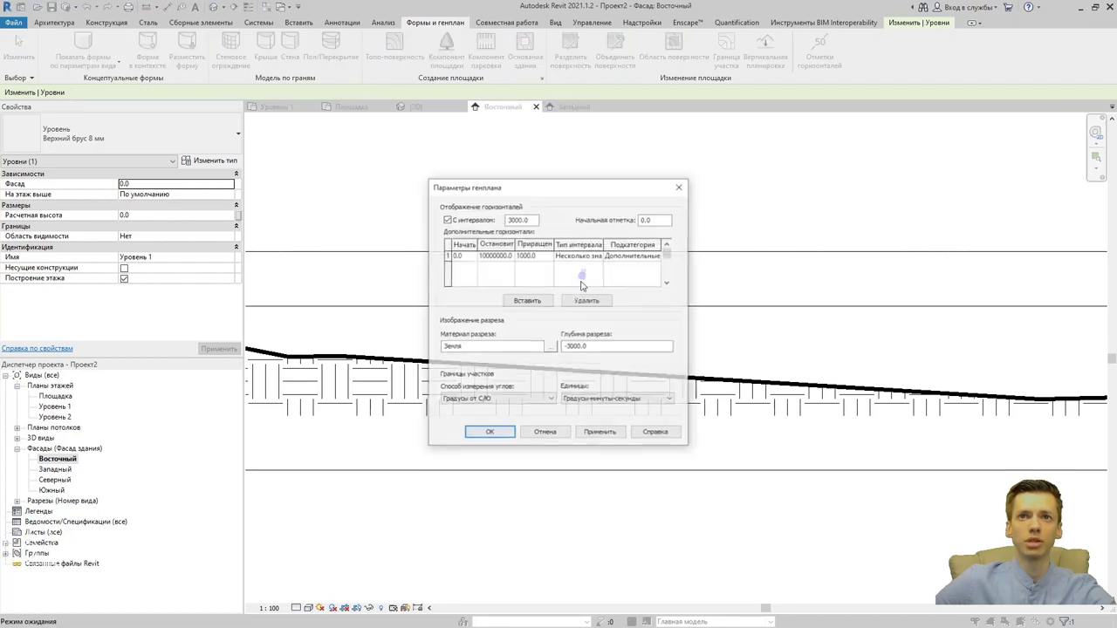
pyautogui.moveTo(589, 347); pyautogui.dragTo(539, 346)
pyautogui.write('-100000')
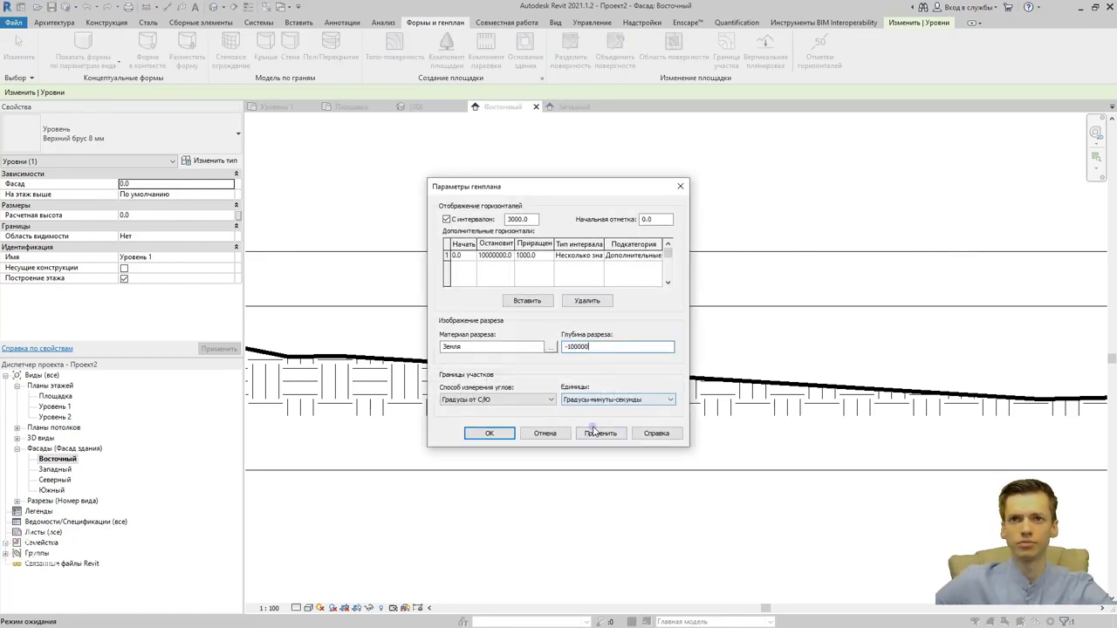
pyautogui.click(600, 433)
pyautogui.click(489, 433)
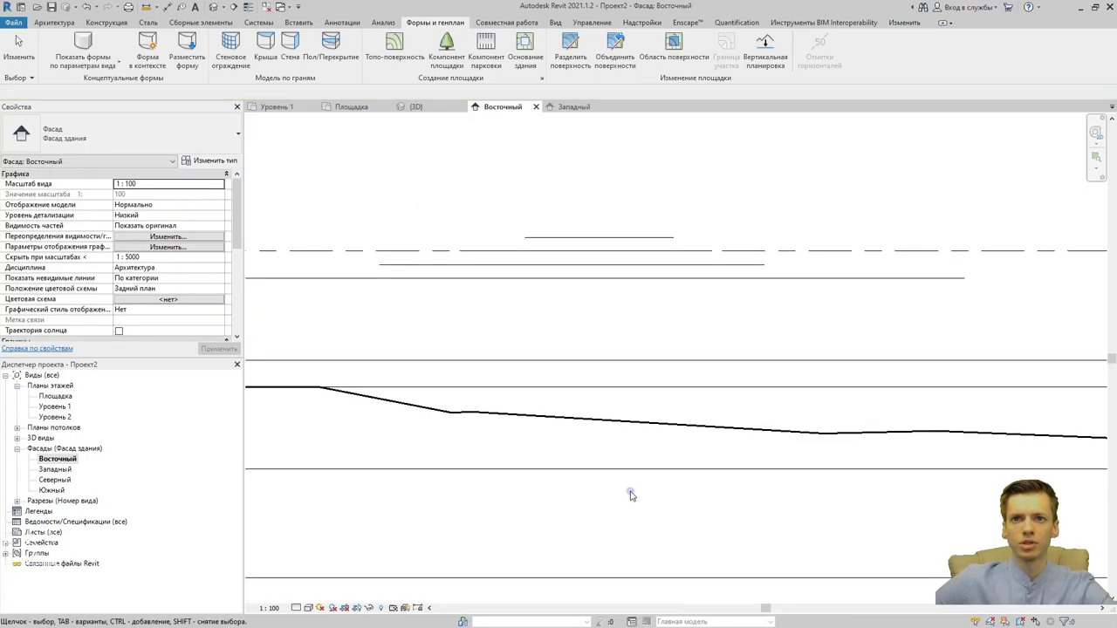
pyautogui.moveTo(633, 486); pyautogui.dragTo(678, 269, button='middle')
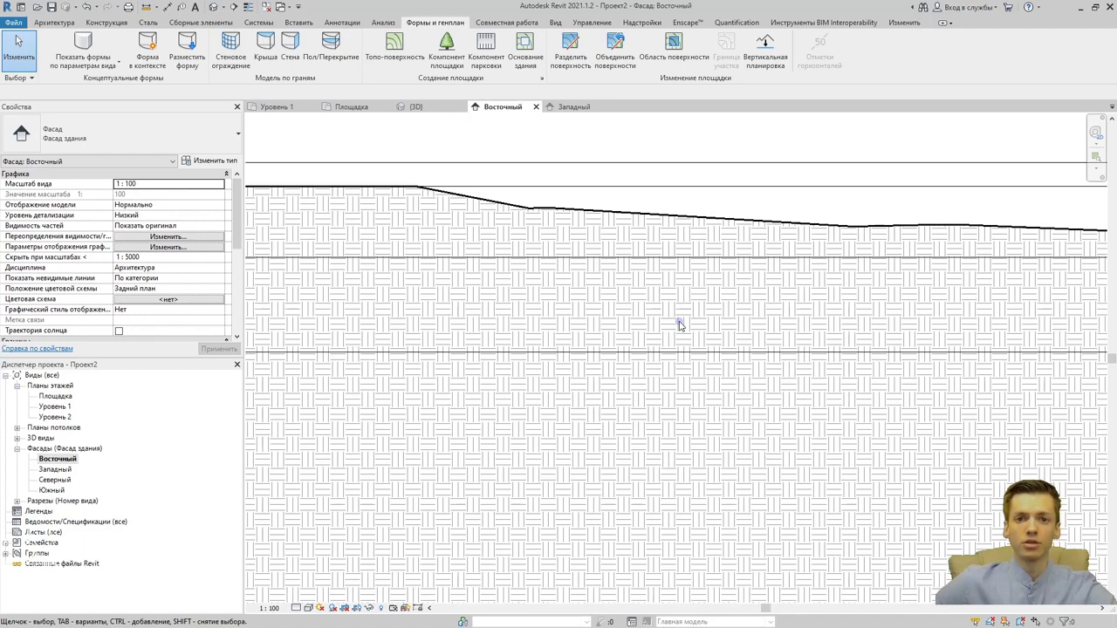
pyautogui.moveTo(679, 322); pyautogui.dragTo(492, 349, button='middle')
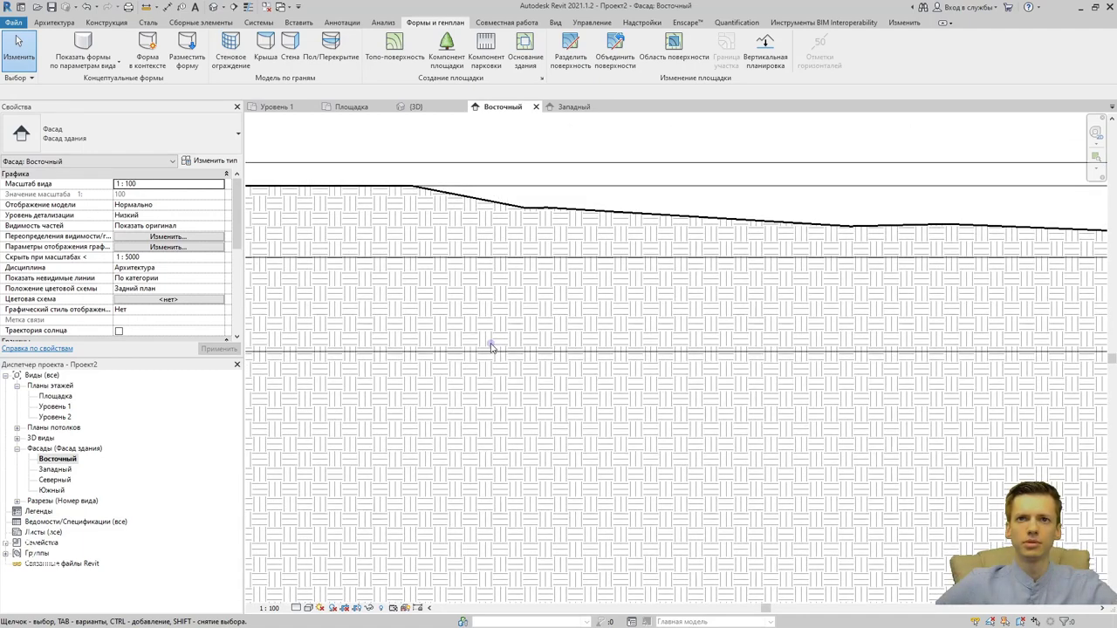
pyautogui.scroll(-2, 491, 348)
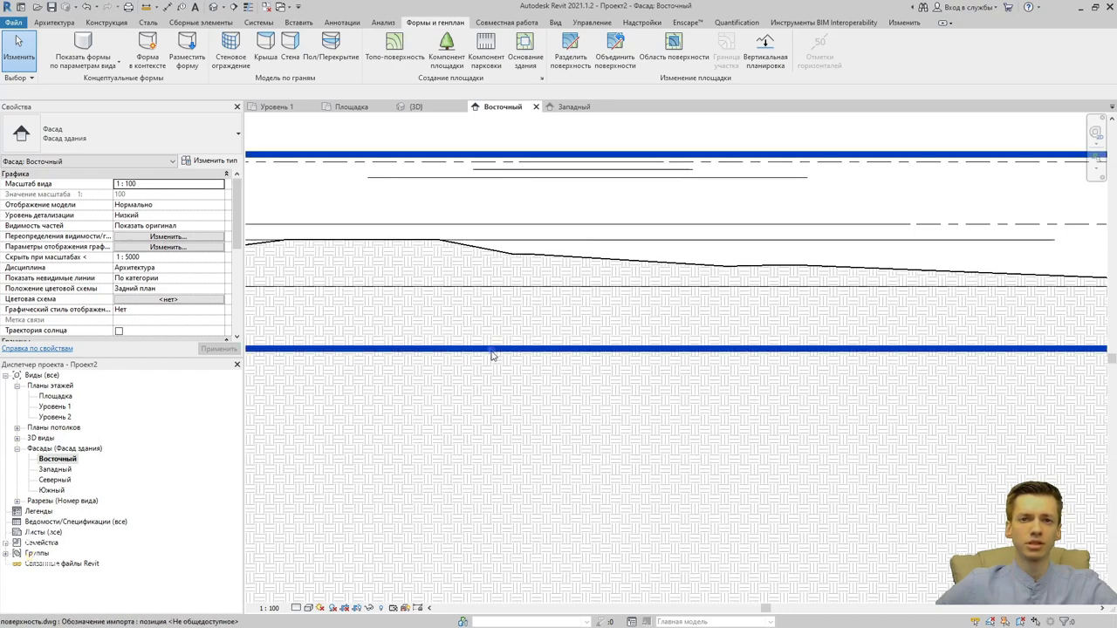
# Show the whole topography in the 3D view with the Section Box turned off.
pyautogui.click(213, 6)
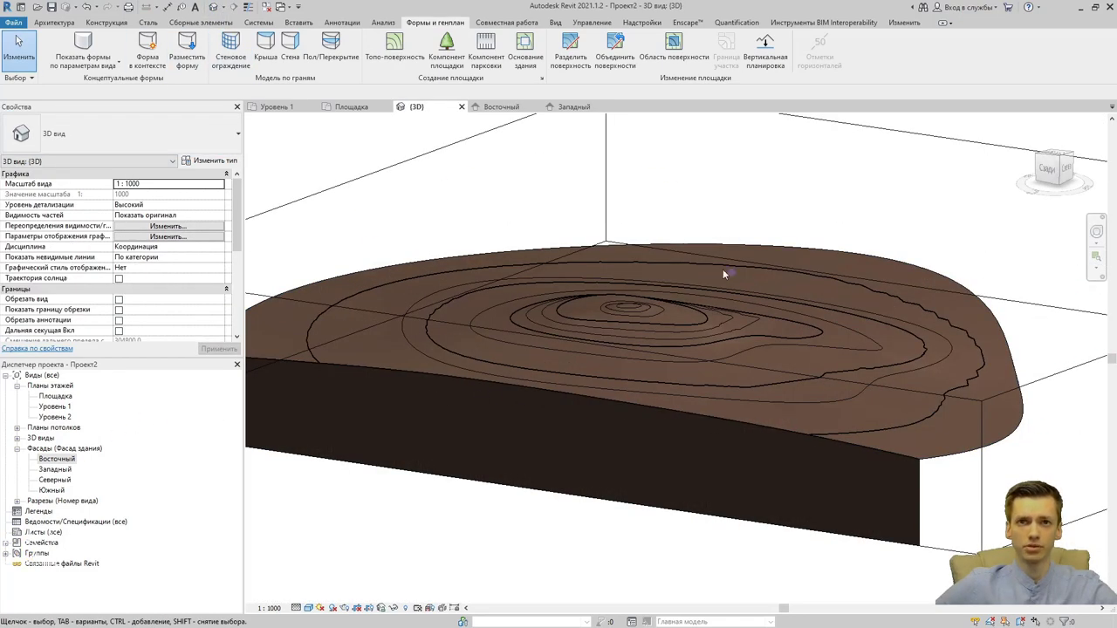
pyautogui.scroll(-5, 218, 257)
pyautogui.scroll(-2, 218, 258)
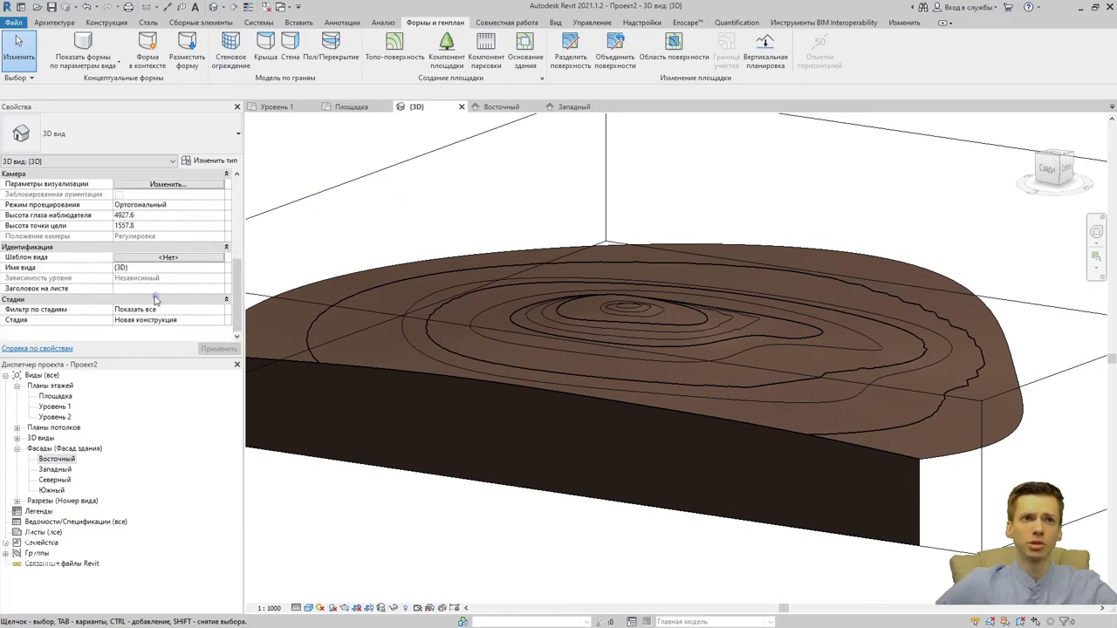
pyautogui.scroll(3, 150, 292)
pyautogui.click(120, 278)
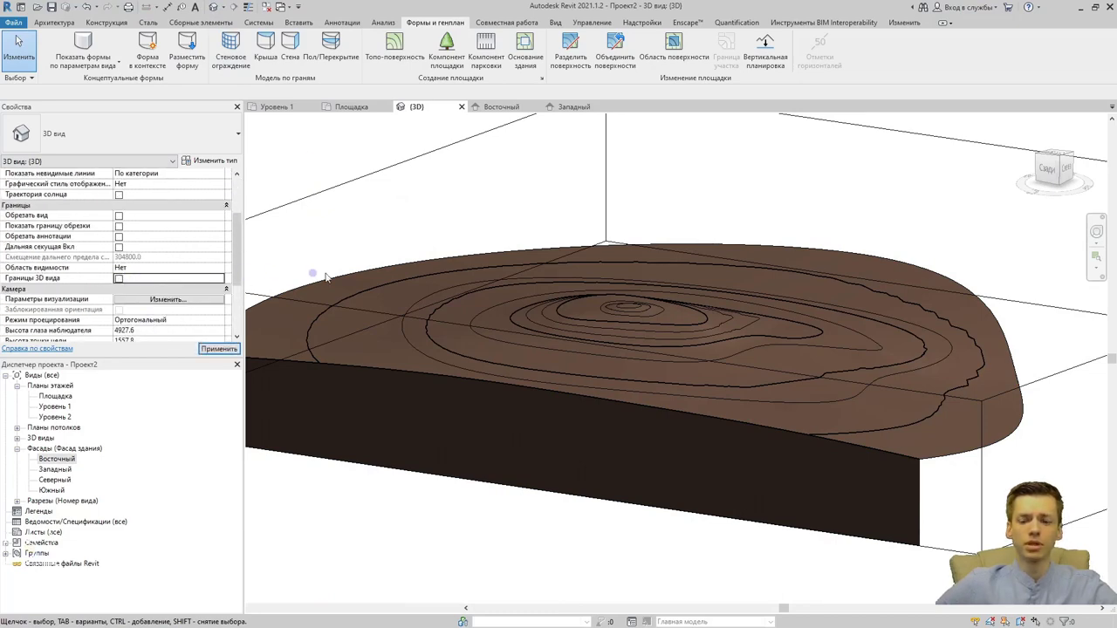
pyautogui.moveTo(629, 316)
pyautogui.keyDown('shift'); pyautogui.mouseDown(button='middle')
pyautogui.moveTo(611, 350)
pyautogui.moveTo(554, 342)
pyautogui.mouseUp(button='middle'); pyautogui.keyUp('shift')
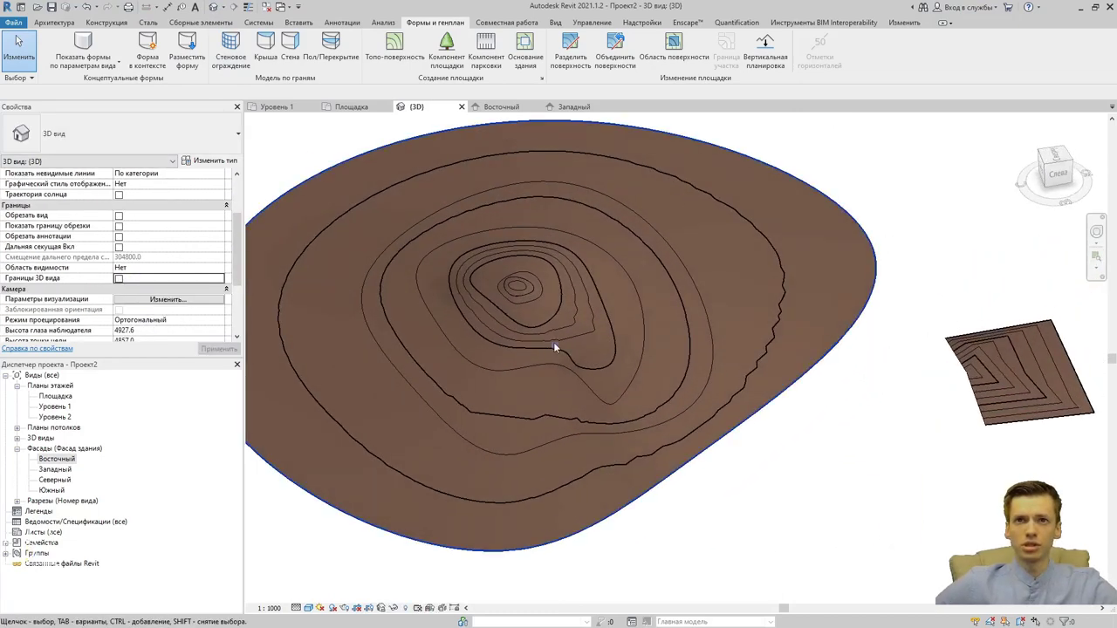
pyautogui.scroll(3, 538, 281)
# Set additional contours to start at −100000 with a 500 increment in Site Settings.
pyautogui.click(541, 78)
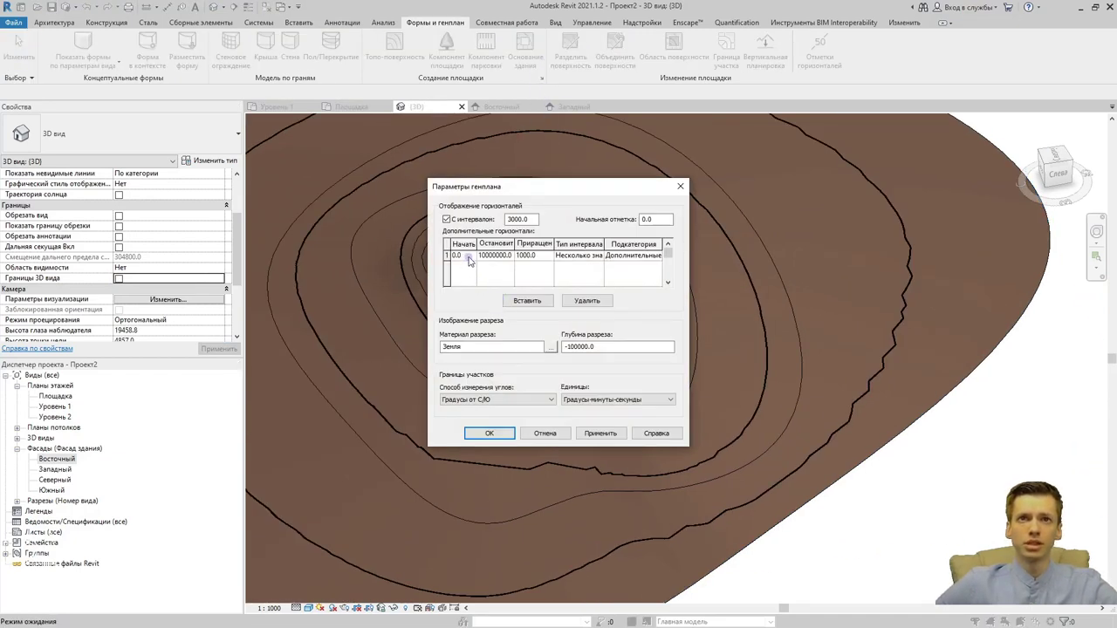
pyautogui.moveTo(535, 200); pyautogui.dragTo(811, 223)
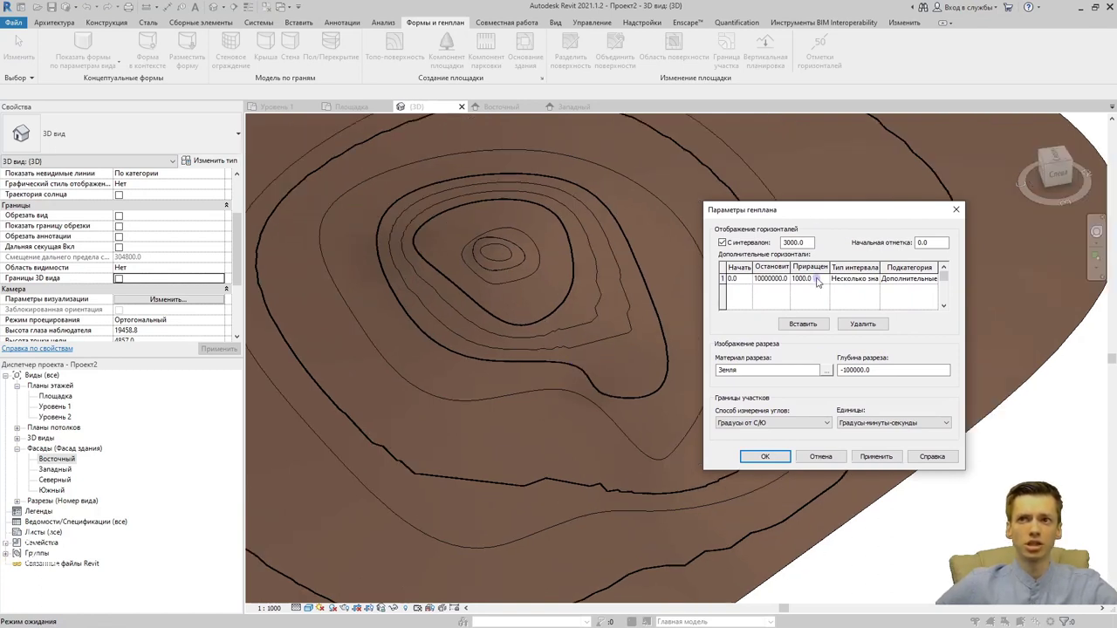
pyautogui.click(732, 278)
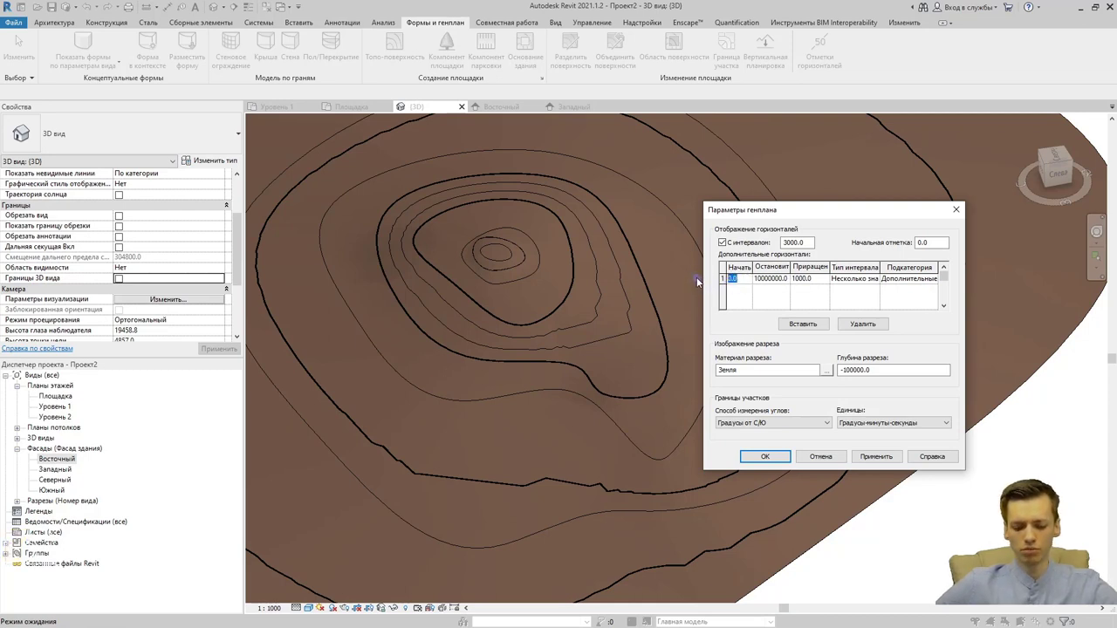
pyautogui.write('-100000')
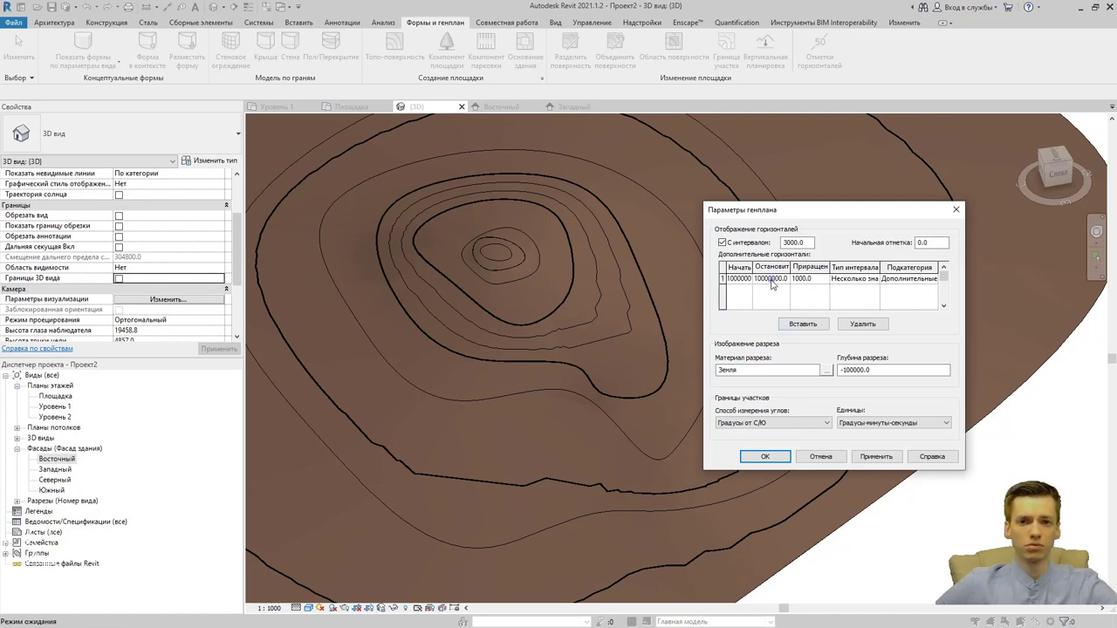
pyautogui.click(876, 456)
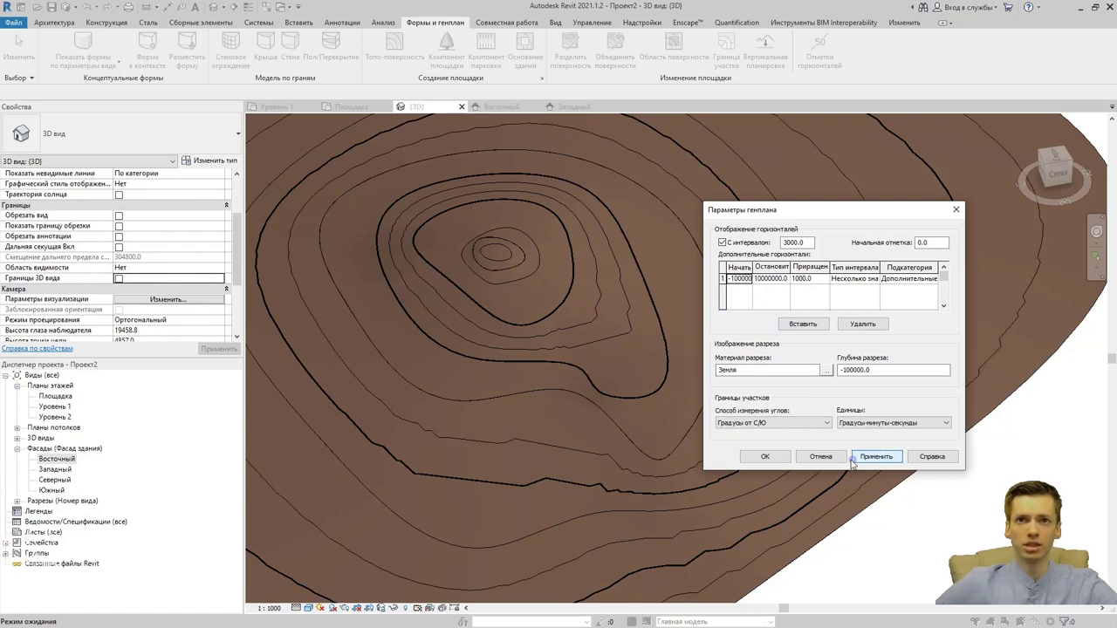
pyautogui.moveTo(646, 455)
pyautogui.keyDown('shift'); pyautogui.mouseDown(button='middle')
pyautogui.moveTo(562, 425)
pyautogui.moveTo(496, 428)
pyautogui.mouseUp(button='middle'); pyautogui.keyUp('shift')
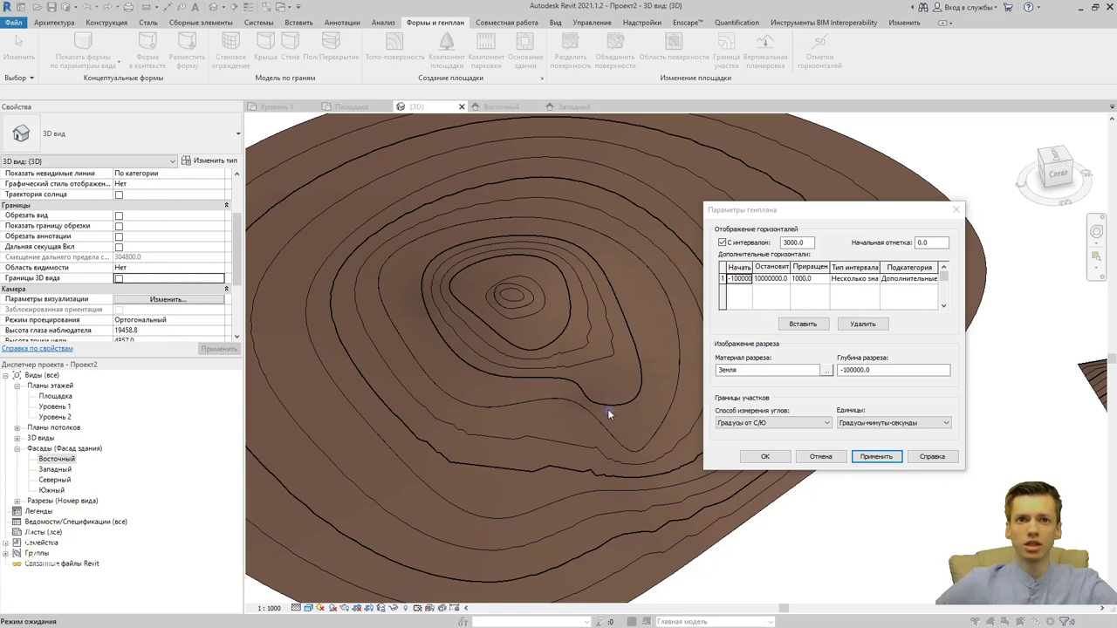
pyautogui.click(795, 279)
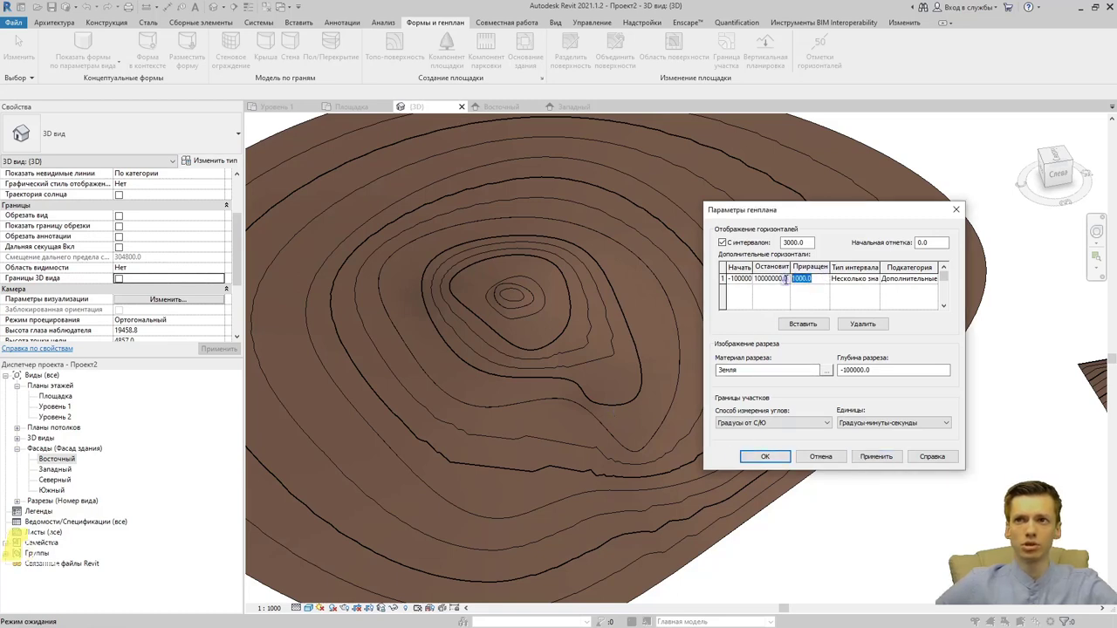
pyautogui.write('500')
pyautogui.click(876, 457)
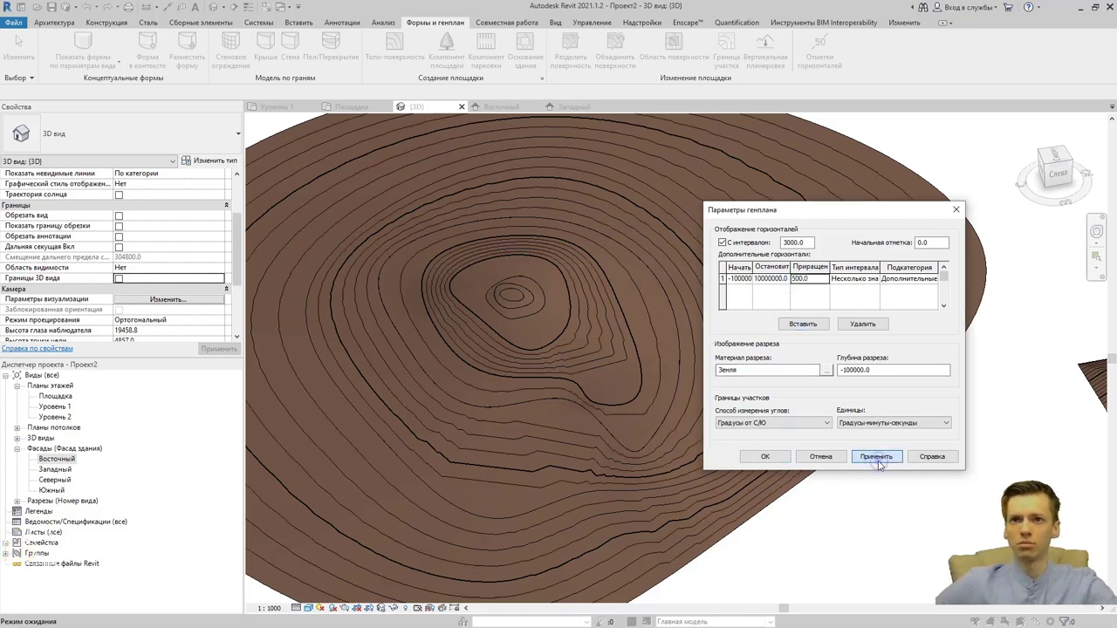
pyautogui.scroll(2, 520, 464)
pyautogui.scroll(2, 521, 468)
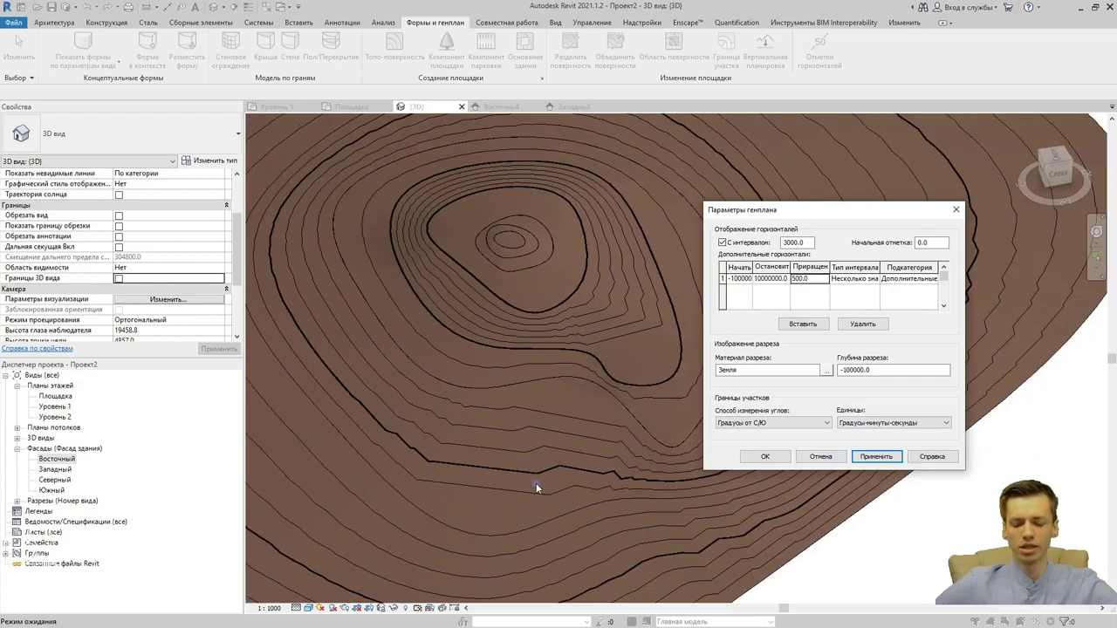
pyautogui.click(764, 456)
pyautogui.keyDown('shift'); pyautogui.moveTo(686, 486); pyautogui.dragTo(662, 356, button='middle'); pyautogui.keyUp('shift')
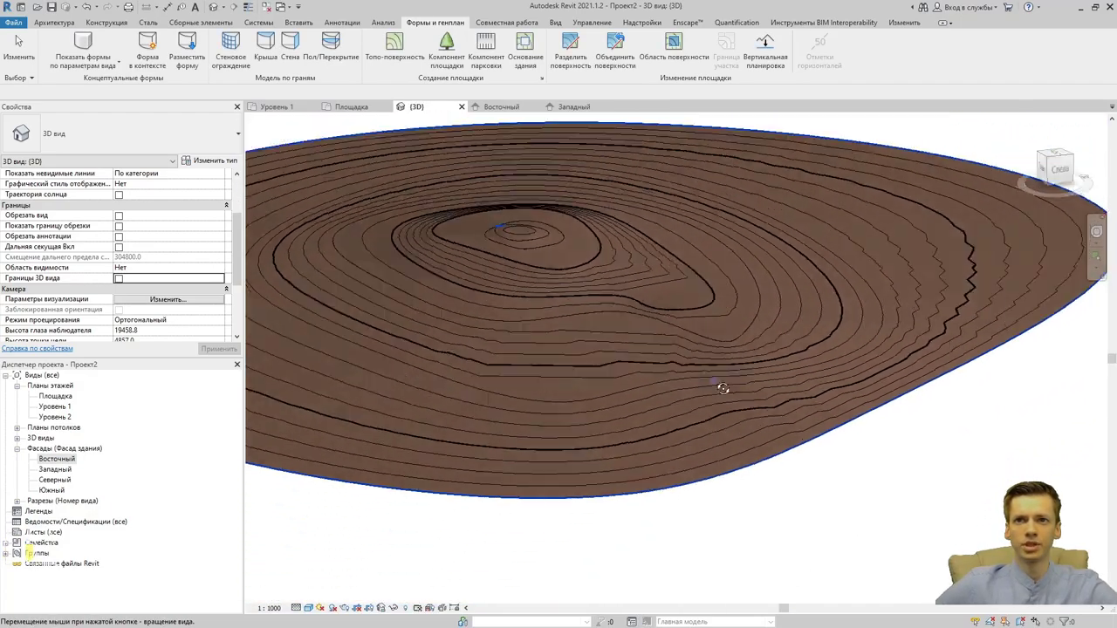
pyautogui.scroll(2, 662, 356)
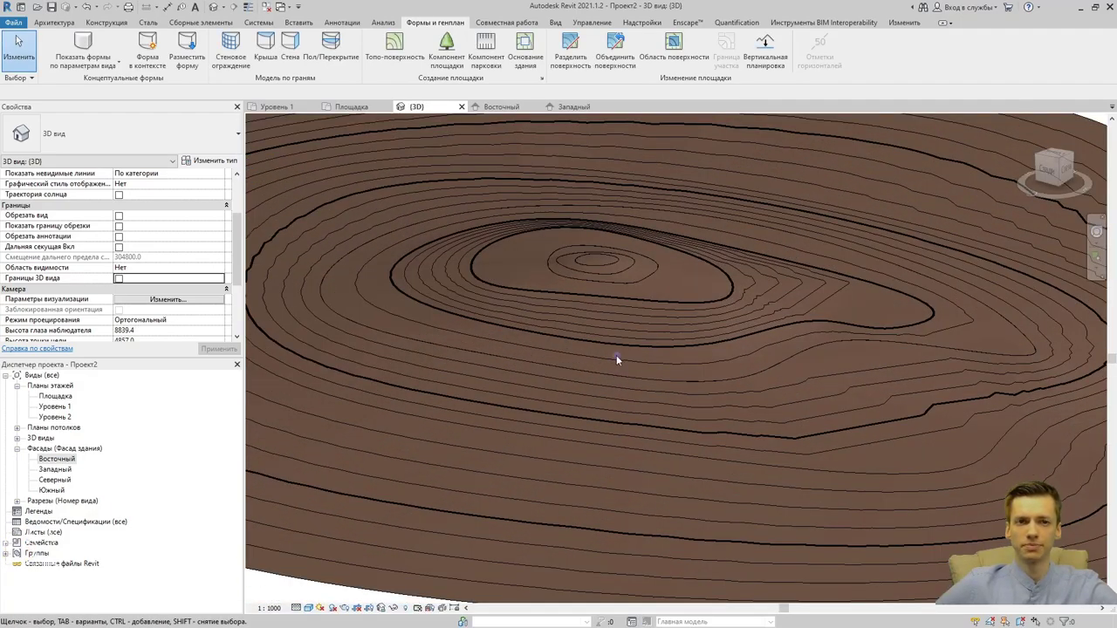
# Set the primary contours' starting elevation to 6000 in Site Settings and confirm.
pyautogui.click(313, 275)
pyautogui.click(542, 79)
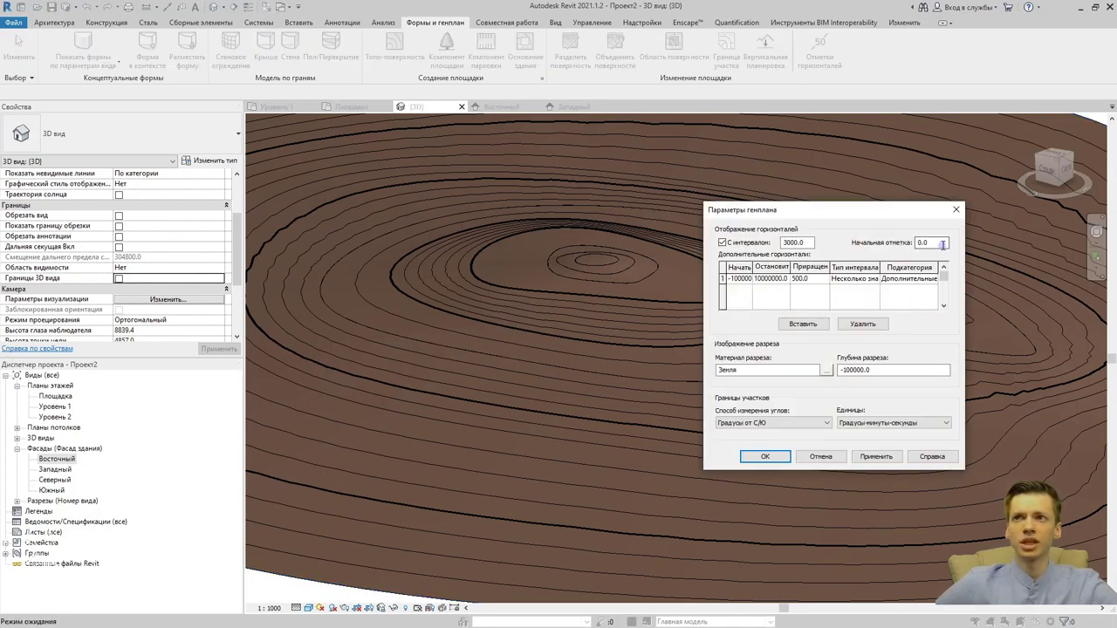
pyautogui.moveTo(943, 245); pyautogui.dragTo(872, 252)
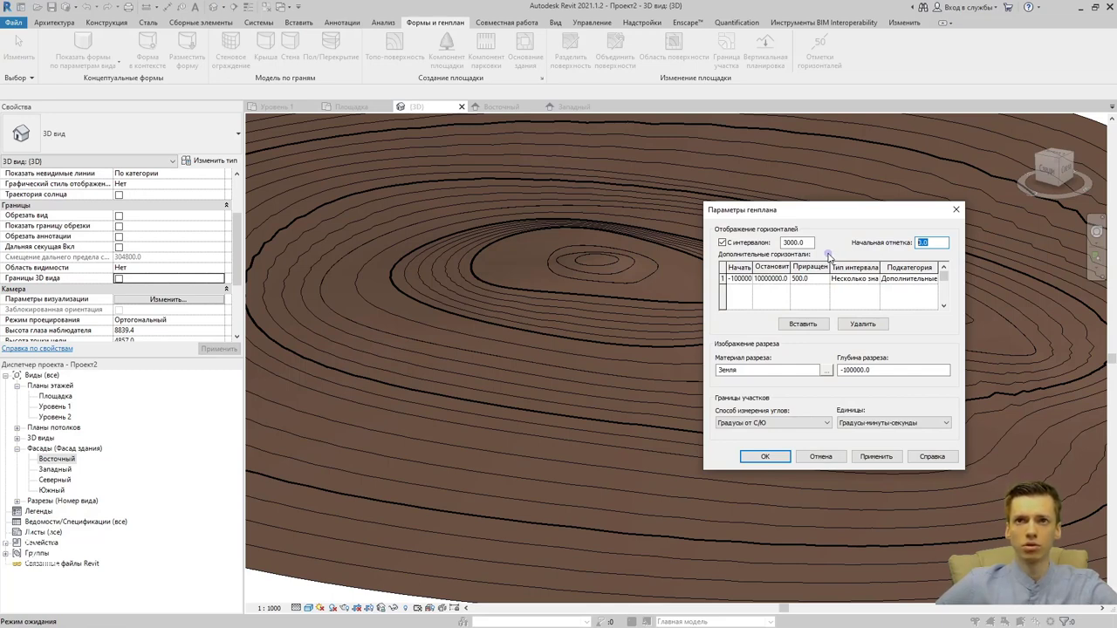
pyautogui.scroll(2, 580, 276)
pyautogui.scroll(2, 583, 271)
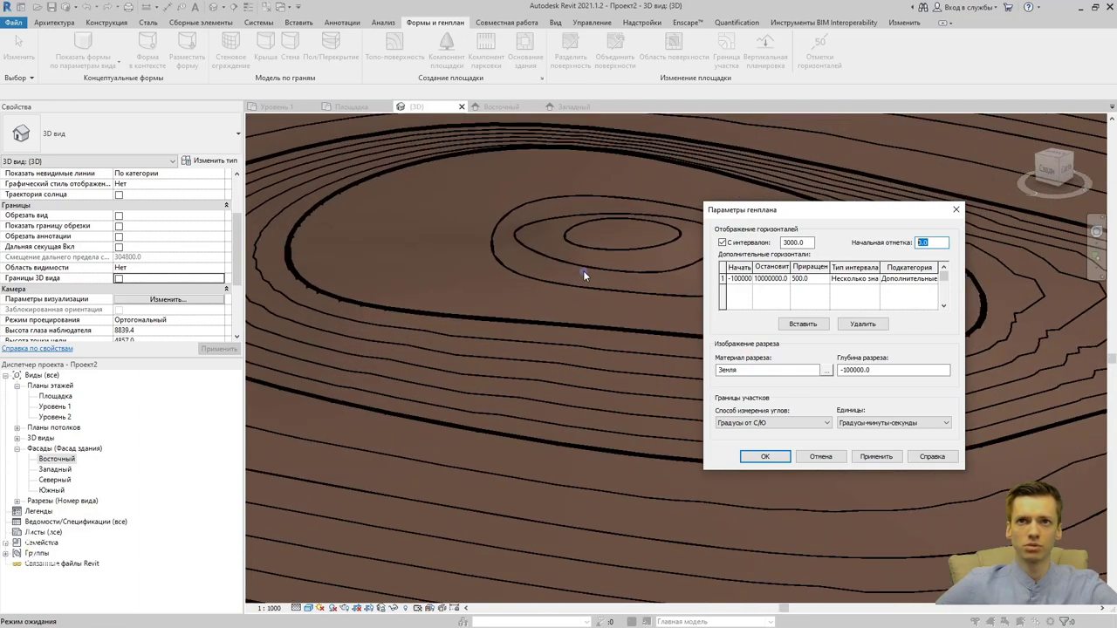
pyautogui.scroll(2, 579, 276)
pyautogui.scroll(-1, 569, 301)
pyautogui.scroll(-1, 569, 305)
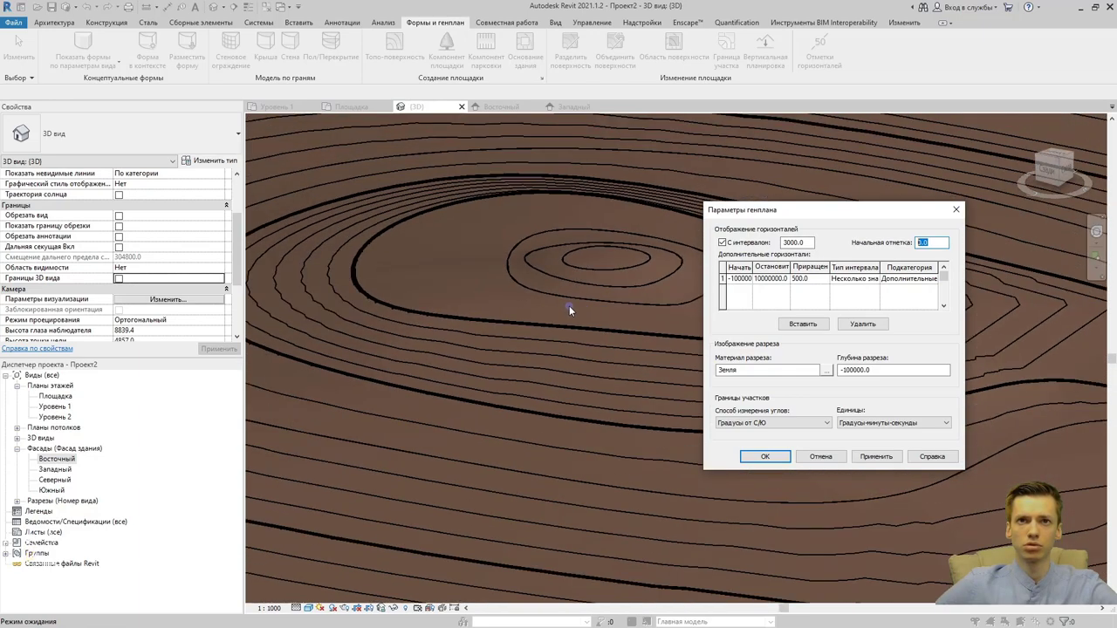
pyautogui.scroll(-1, 576, 312)
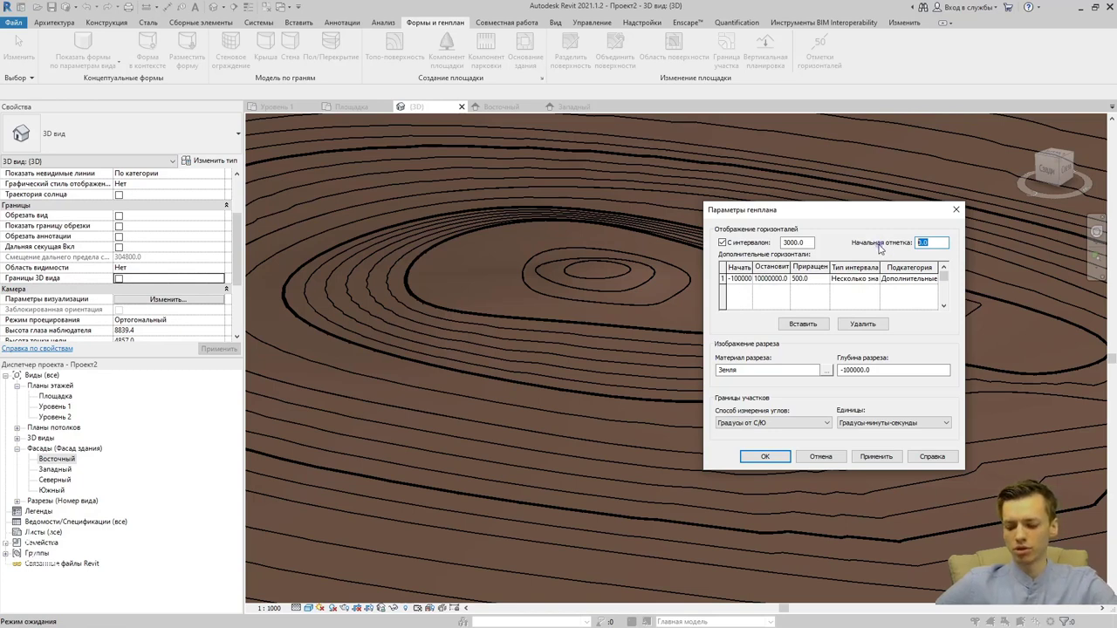
pyautogui.write('6000')
pyautogui.click(884, 461)
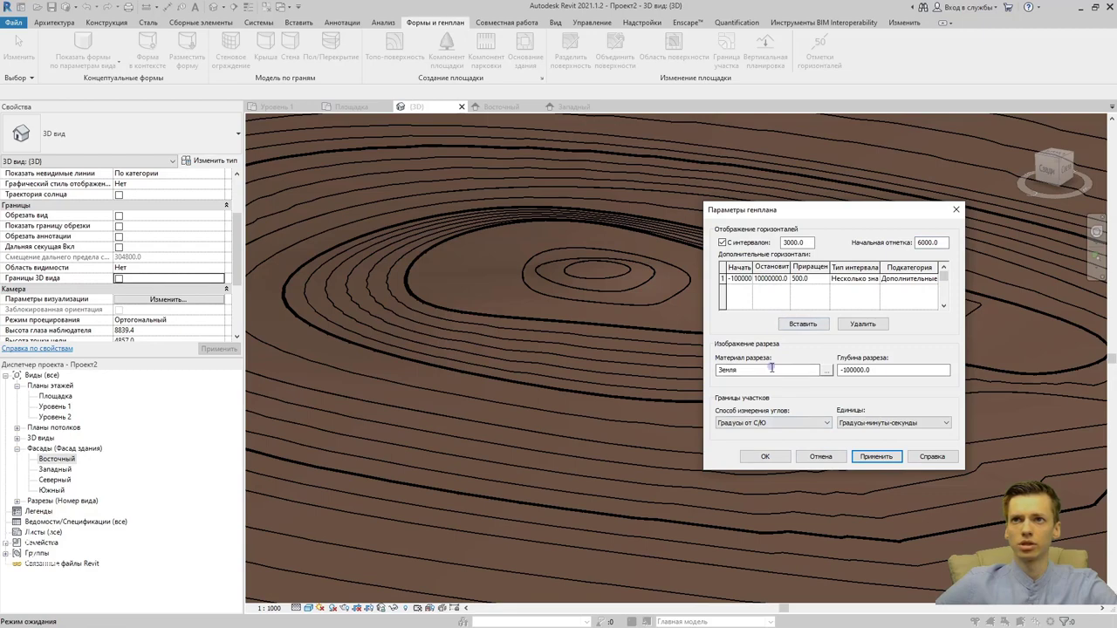
pyautogui.click(768, 461)
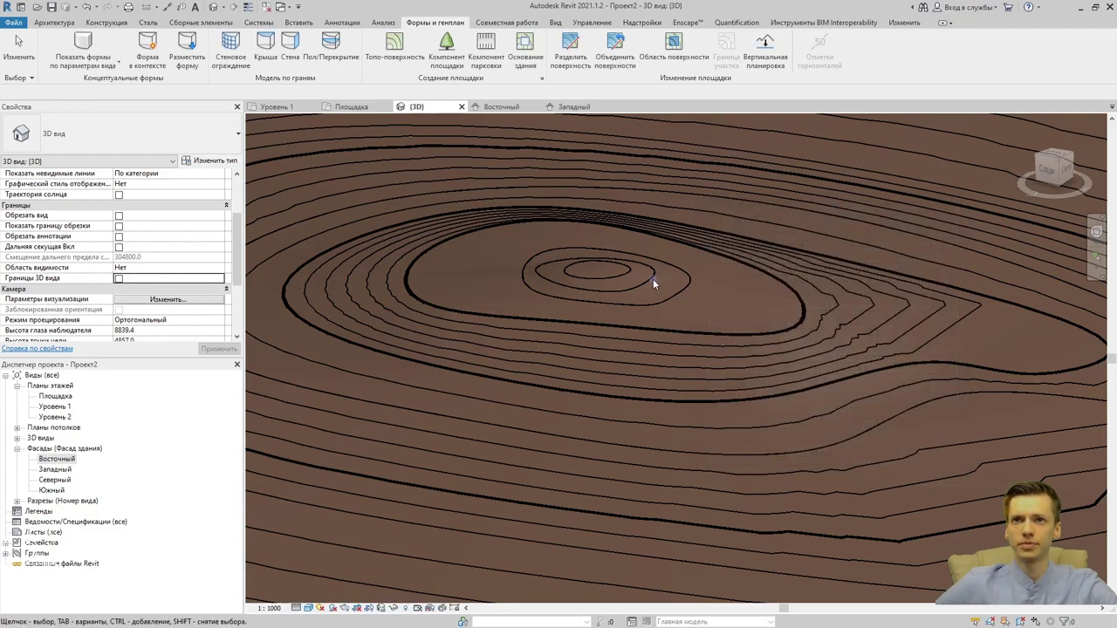
# Zoom and orbit the 3D view to inspect the dense contour lines.
pyautogui.scroll(3, 672, 301)
pyautogui.scroll(1, 694, 328)
pyautogui.moveTo(694, 334)
pyautogui.keyDown('shift'); pyautogui.mouseDown(button='middle')
pyautogui.moveTo(663, 401)
pyautogui.moveTo(659, 364)
pyautogui.moveTo(714, 399)
pyautogui.moveTo(672, 331)
pyautogui.mouseUp(button='middle'); pyautogui.keyUp('shift')
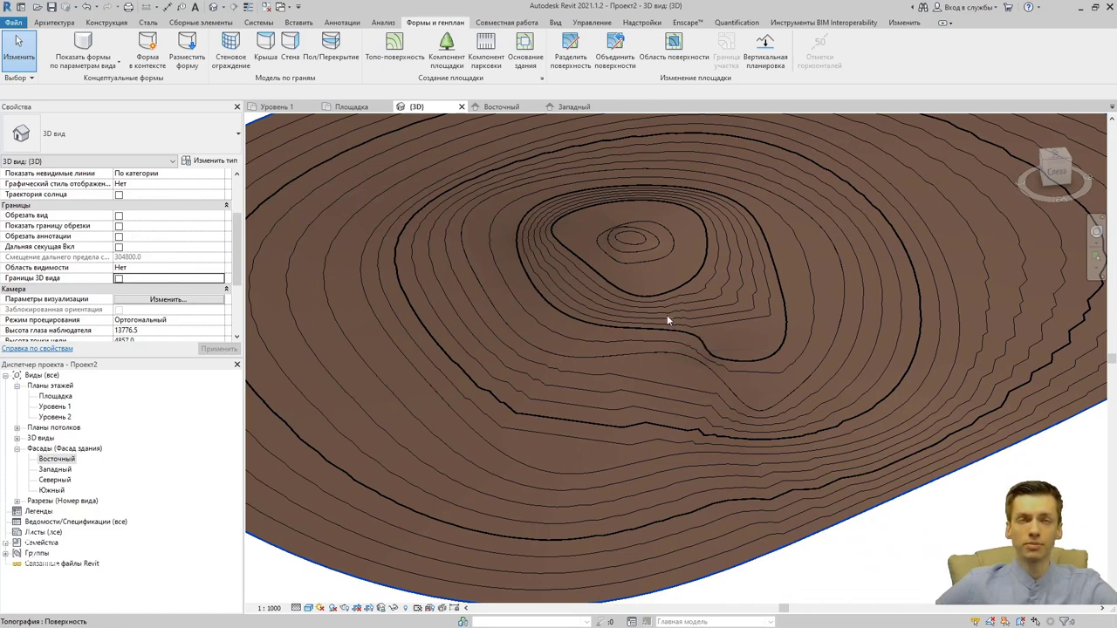
# Search 'трава' in the Material Browser and add Трава from AEC Materials to the project.
pyautogui.click(550, 23)
pyautogui.click(597, 24)
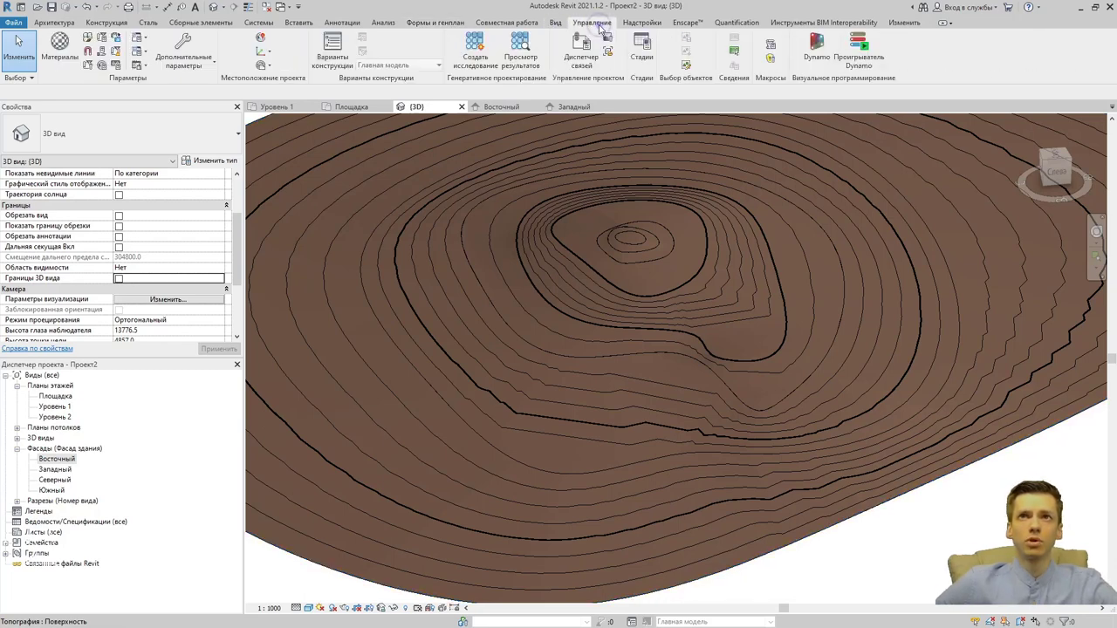
pyautogui.click(60, 48)
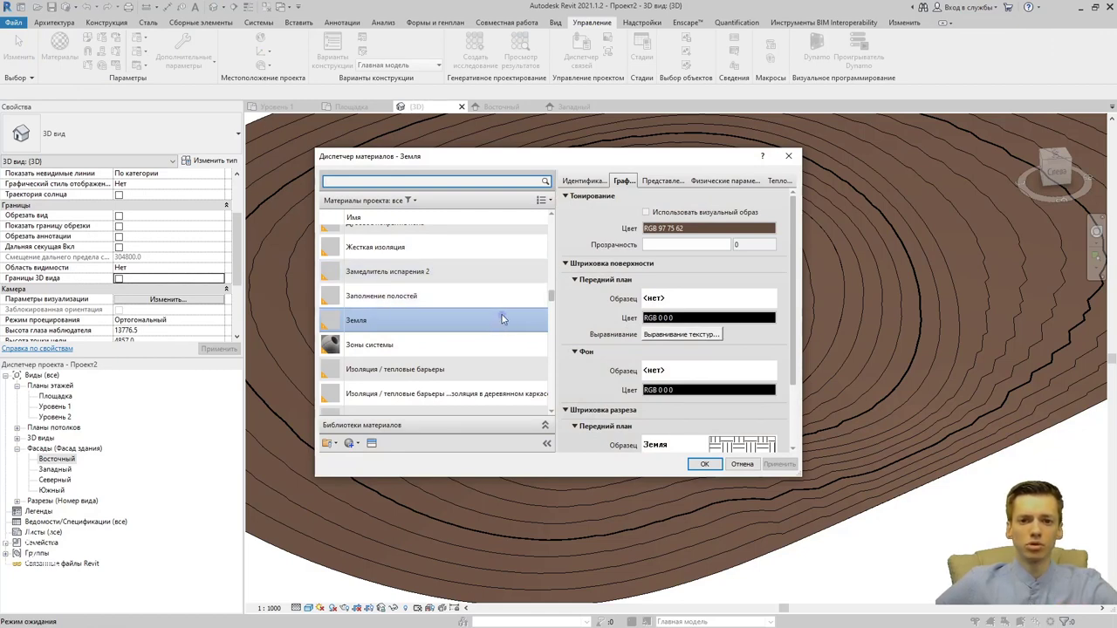
pyautogui.scroll(1, 462, 270)
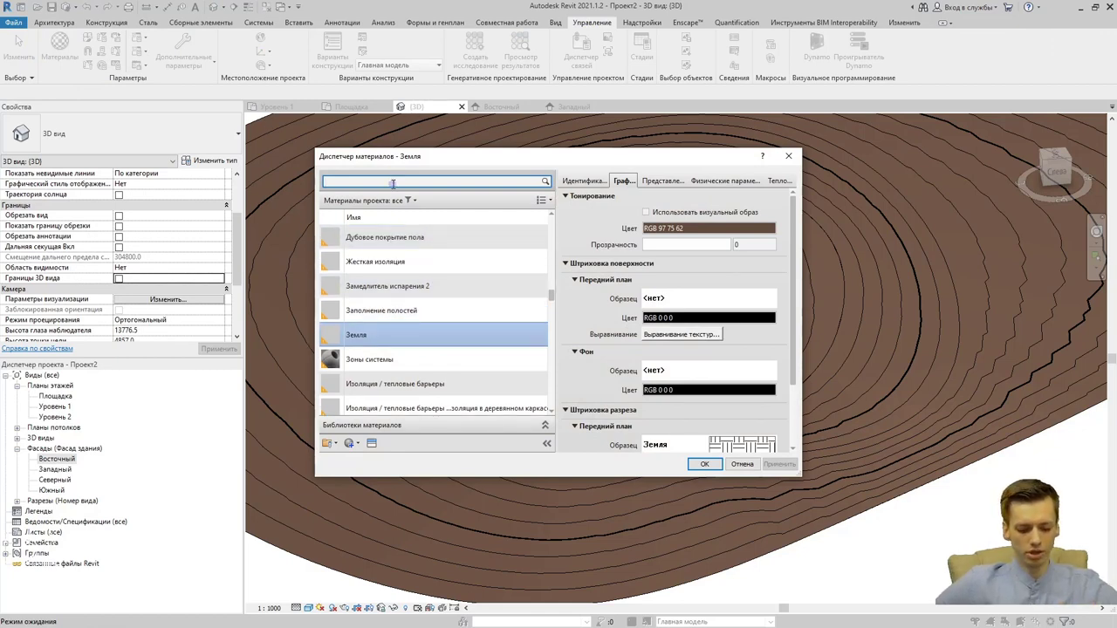
pyautogui.write('трава')
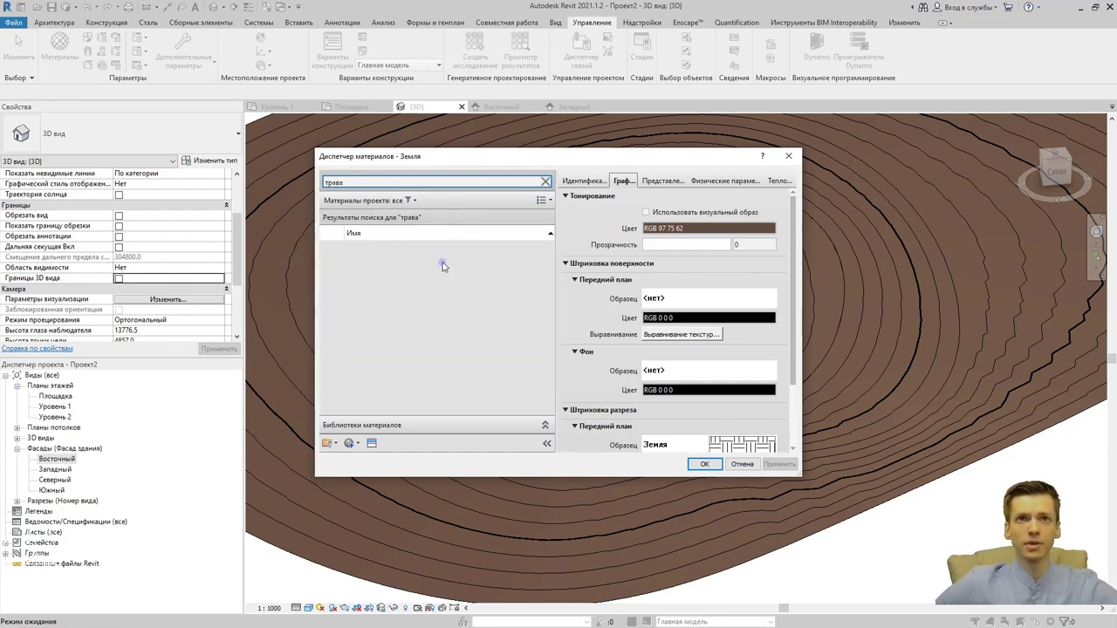
pyautogui.click(546, 443)
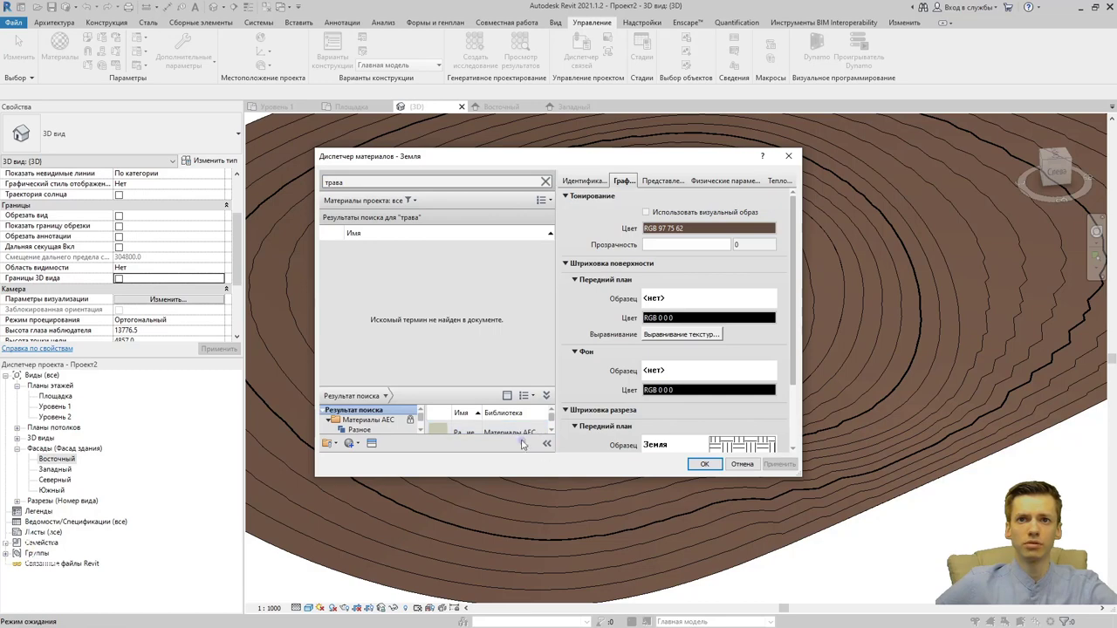
pyautogui.moveTo(477, 386); pyautogui.dragTo(478, 305)
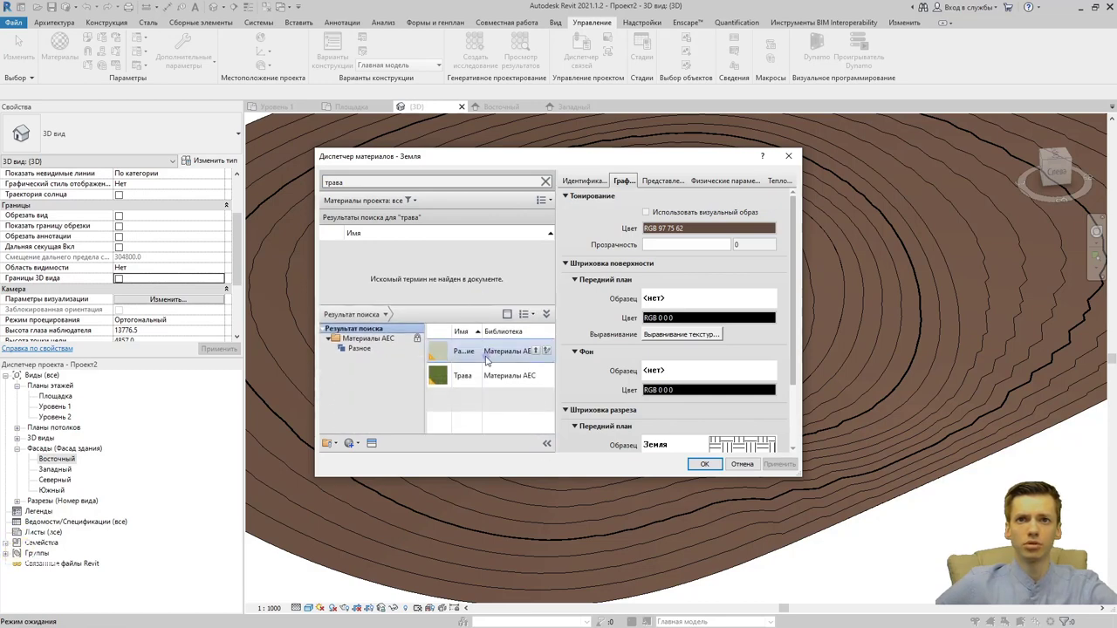
pyautogui.click(537, 377)
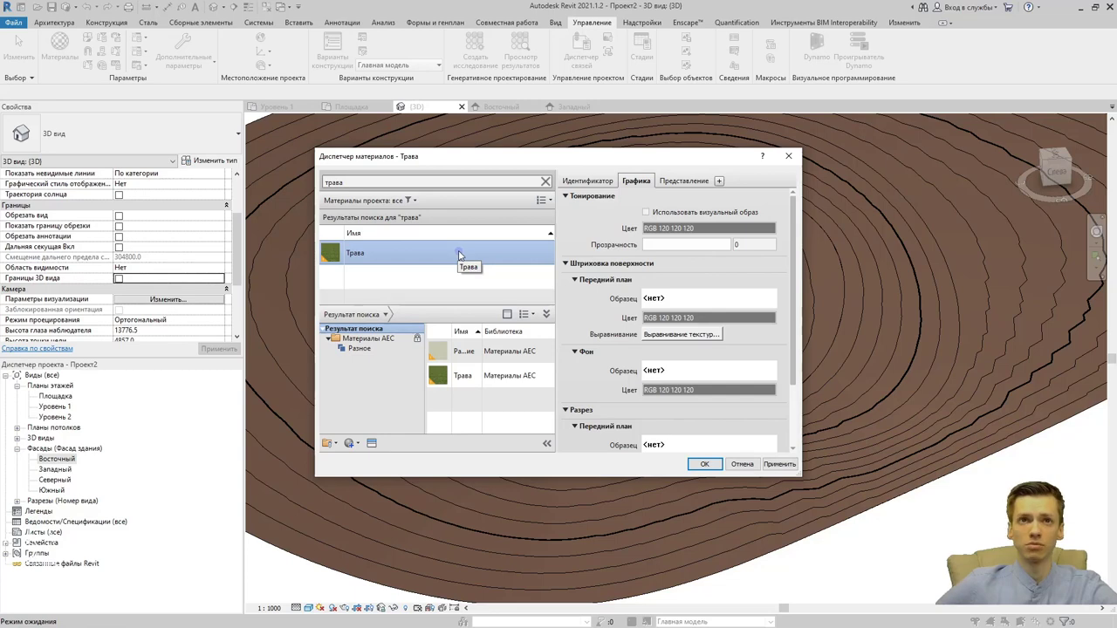
pyautogui.click(703, 465)
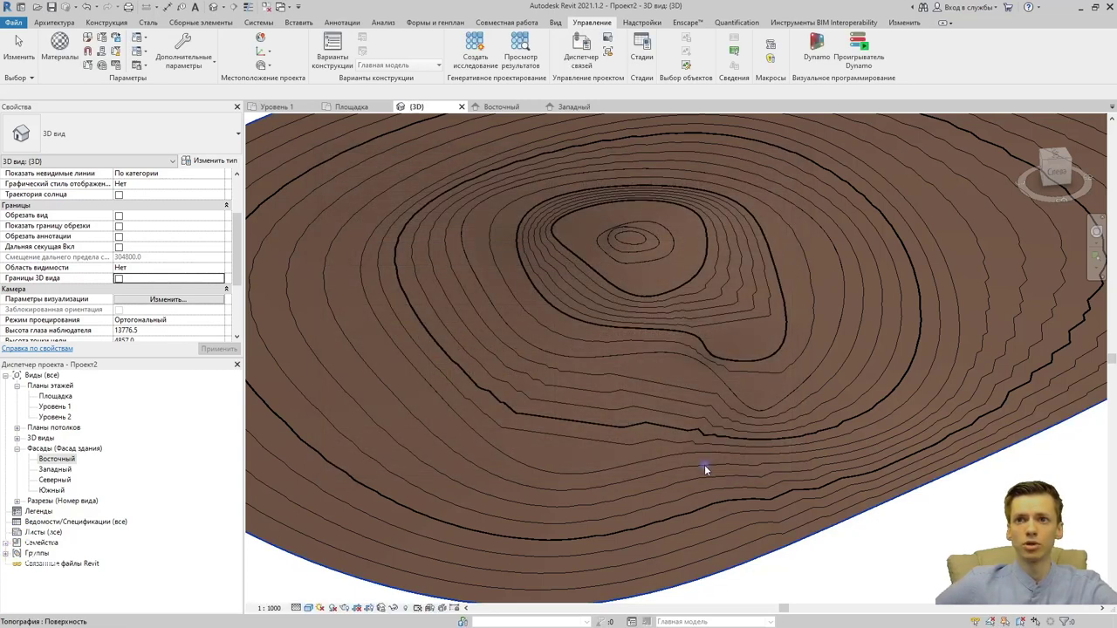
# Assign the Трава material to the toposurface.
pyautogui.click(808, 536)
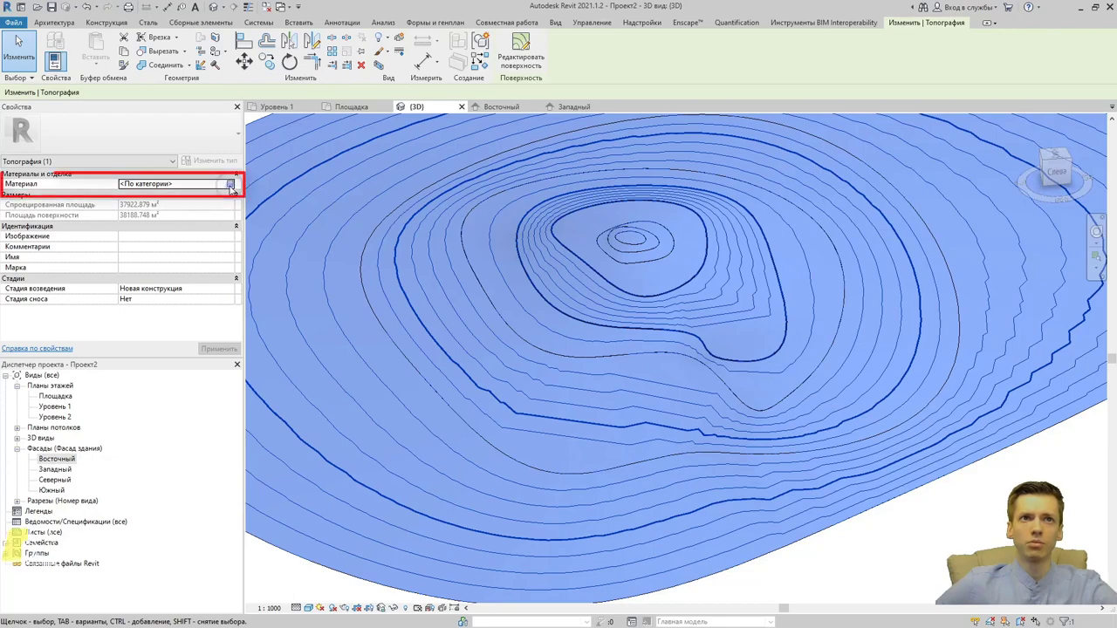
pyautogui.click(232, 185)
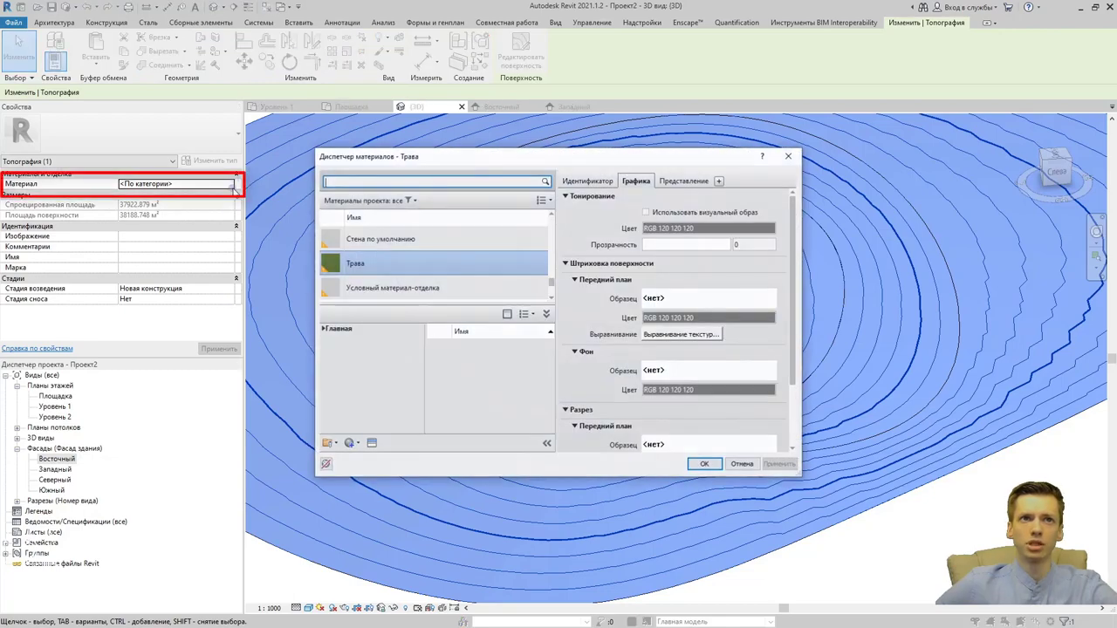
pyautogui.doubleClick(404, 265)
pyautogui.click(861, 573)
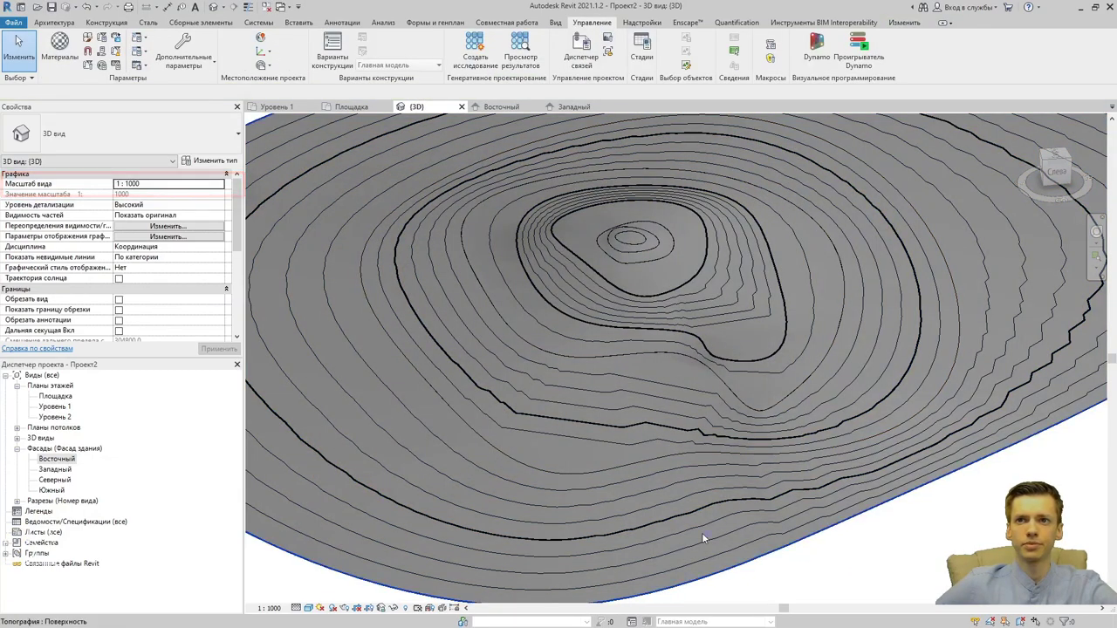
# Switch the 3D view to Realistic visual style and orbit to a tilted view of the green terrain.
pyautogui.click(309, 608)
pyautogui.click(339, 595)
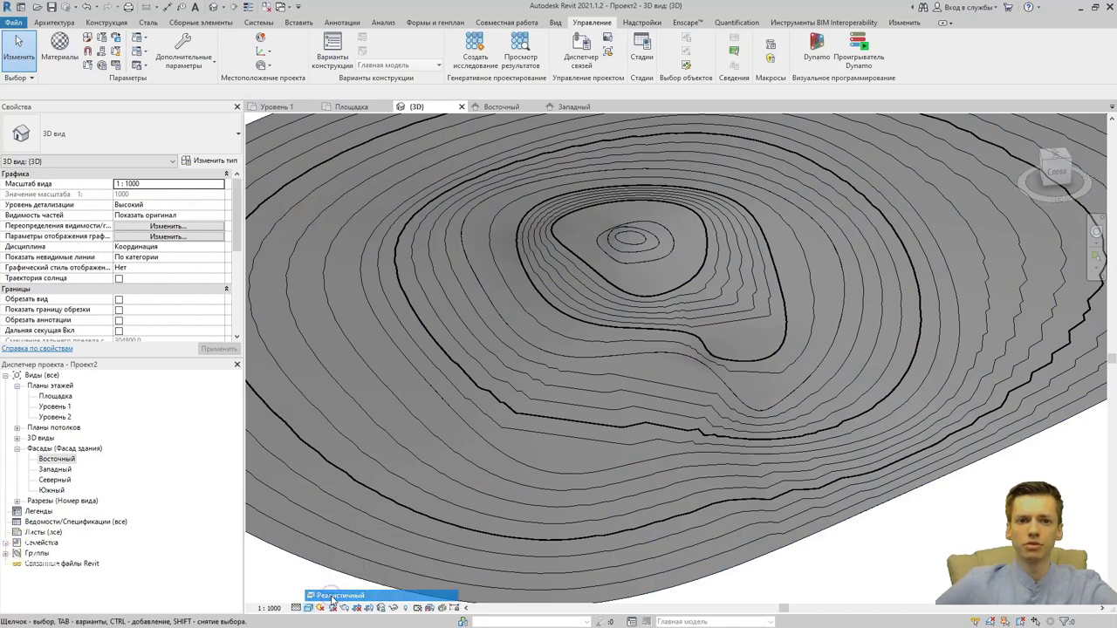
pyautogui.moveTo(774, 517)
pyautogui.keyDown('shift'); pyautogui.mouseDown(button='middle')
pyautogui.moveTo(683, 469)
pyautogui.moveTo(700, 495)
pyautogui.mouseUp(button='middle'); pyautogui.keyUp('shift')
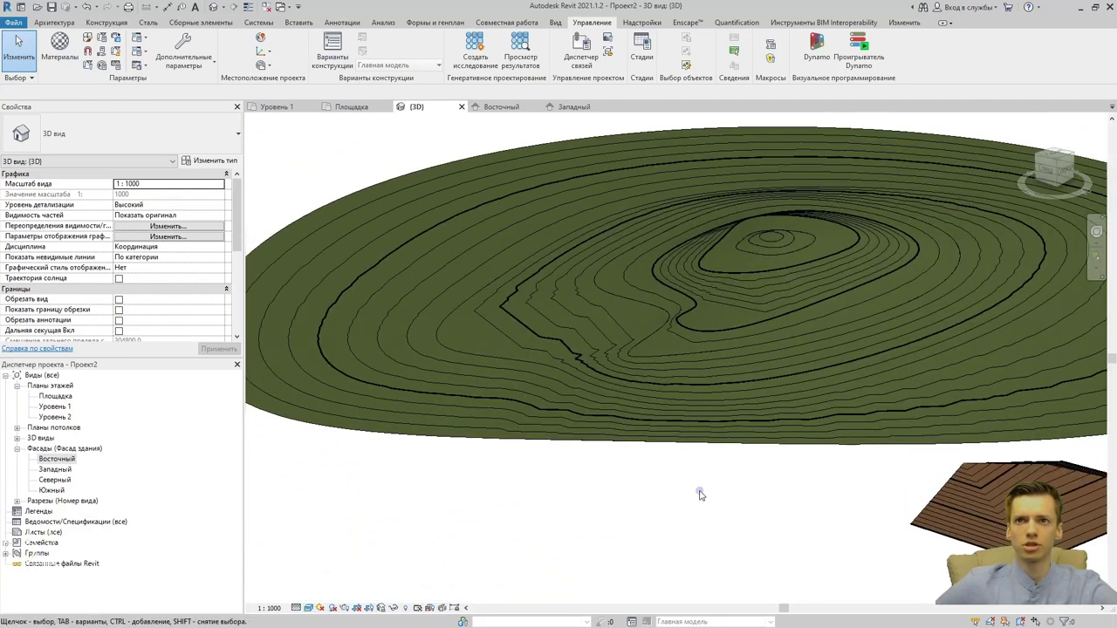
pyautogui.click(626, 395)
pyautogui.keyDown('shift'); pyautogui.moveTo(626, 395); pyautogui.dragTo(622, 458, button='middle'); pyautogui.keyUp('shift')
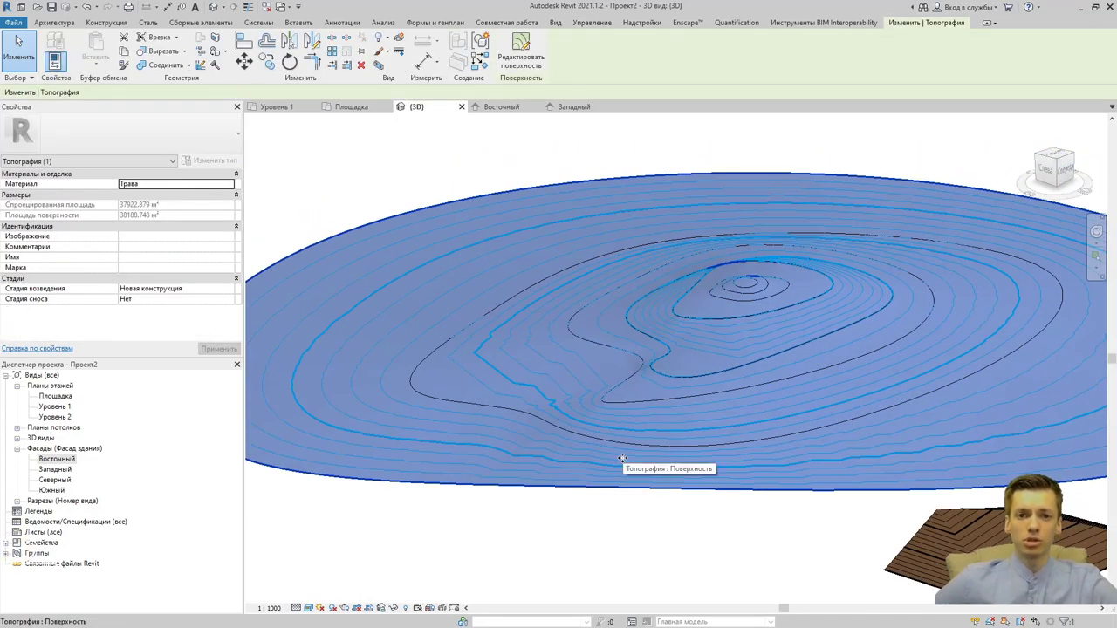
# Enter Edit Surface on the toposurface and open Simplify Surface, showing accuracy 76.2.
pyautogui.click(524, 61)
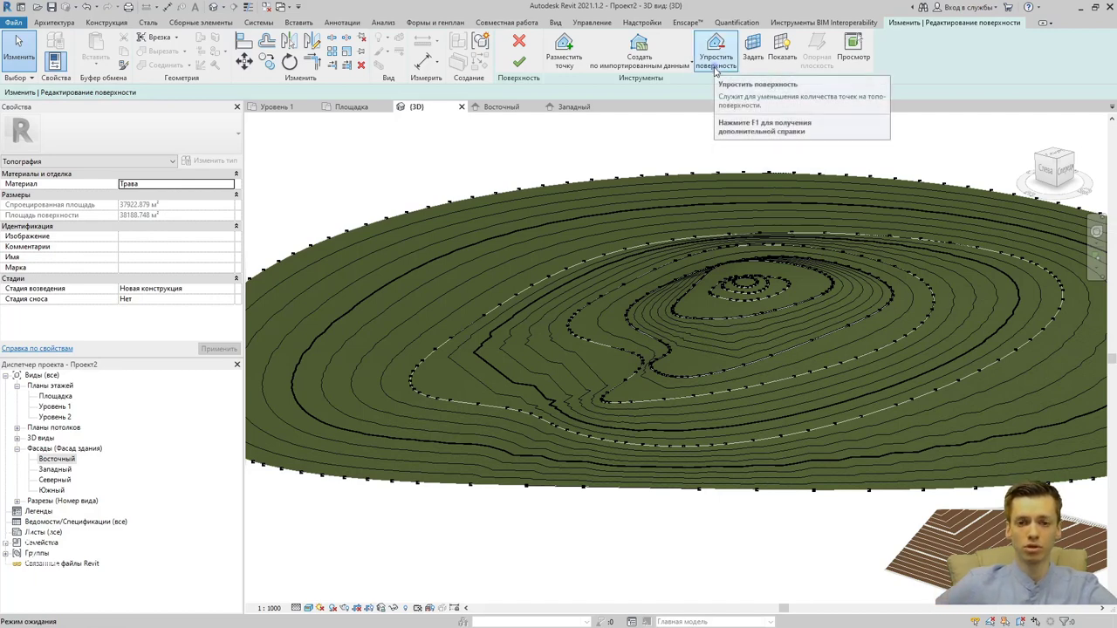
pyautogui.moveTo(716, 53)
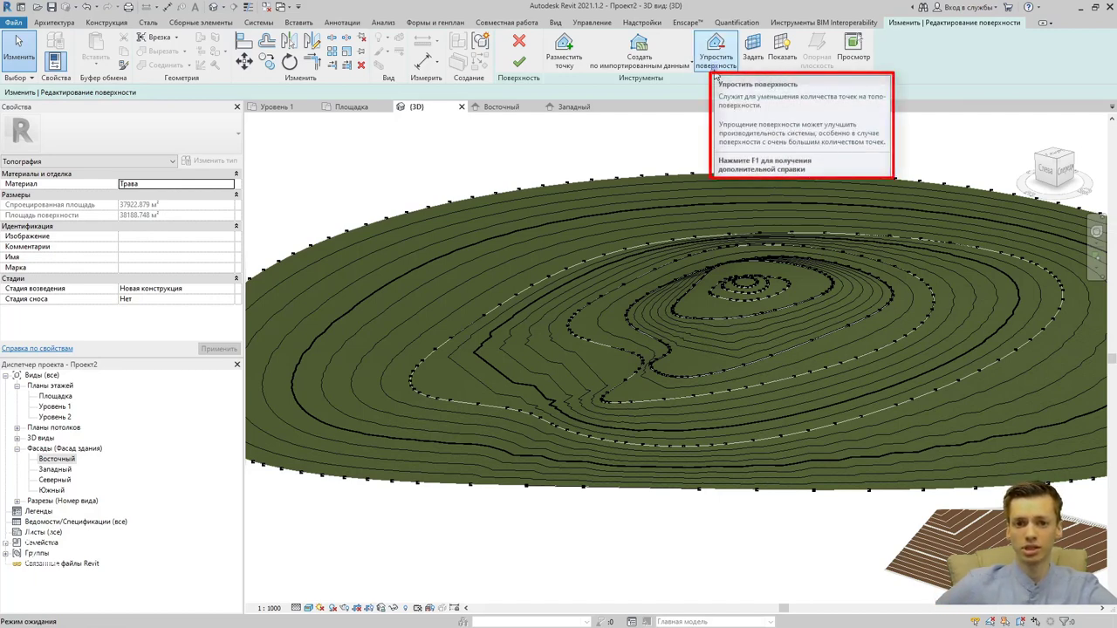
pyautogui.click(712, 69)
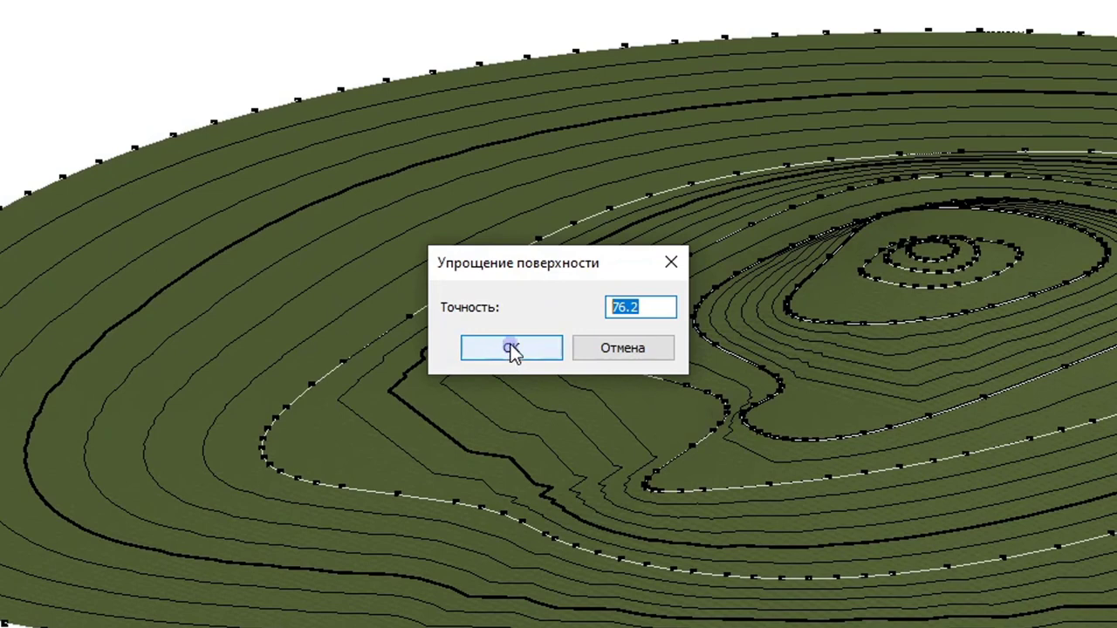
# Simplify the toposurface with an accuracy of 100.
pyautogui.write('100')
pyautogui.click(516, 349)
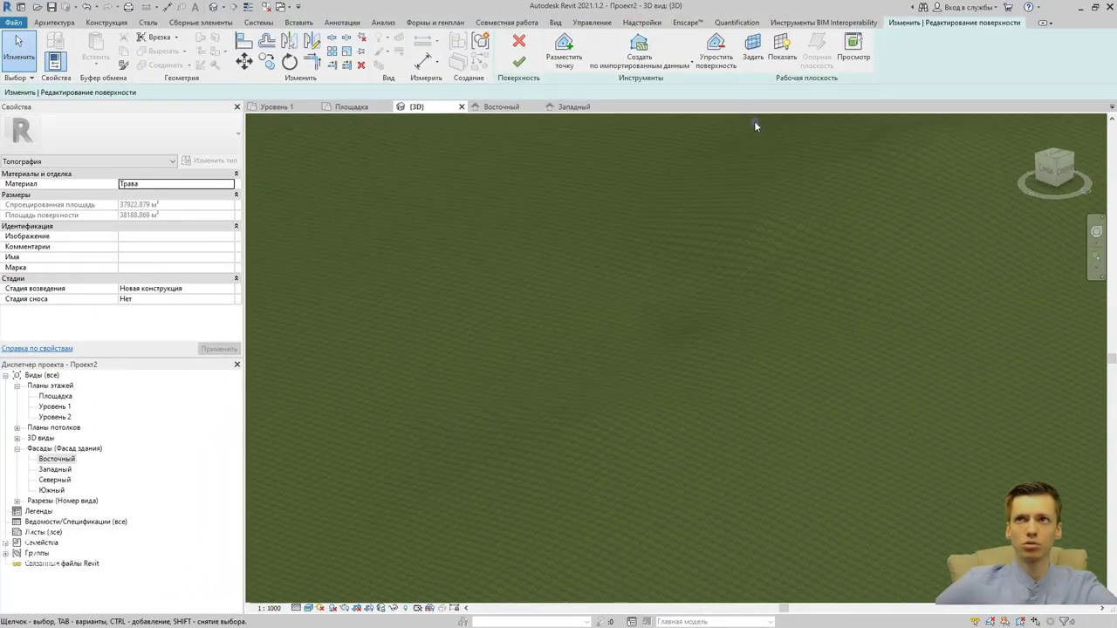
pyautogui.click(715, 48)
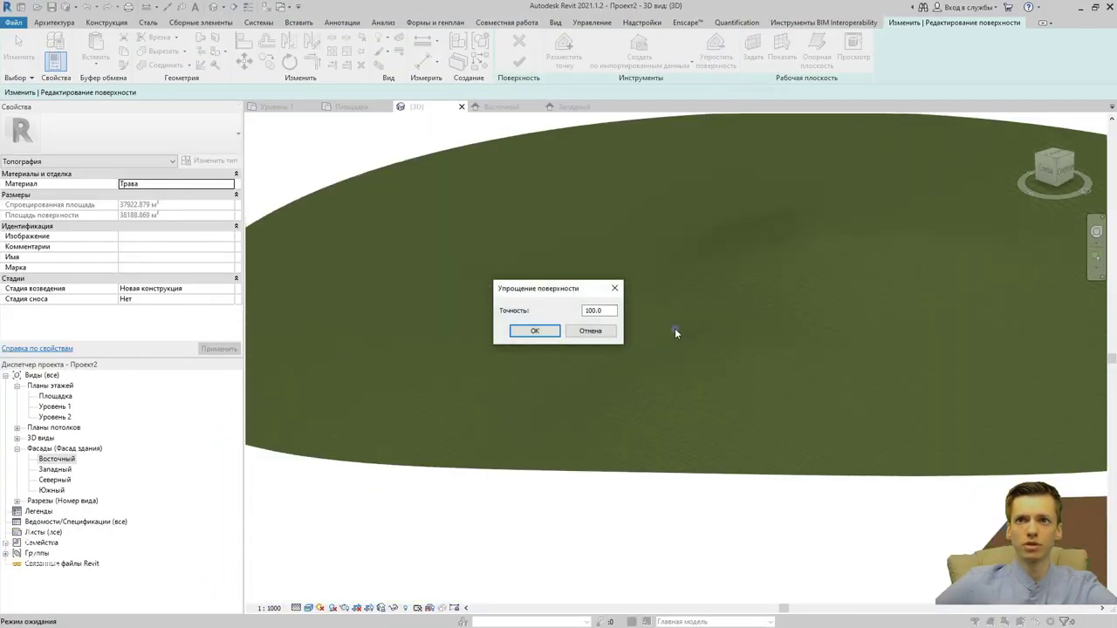
pyautogui.scroll(-3, 752, 347)
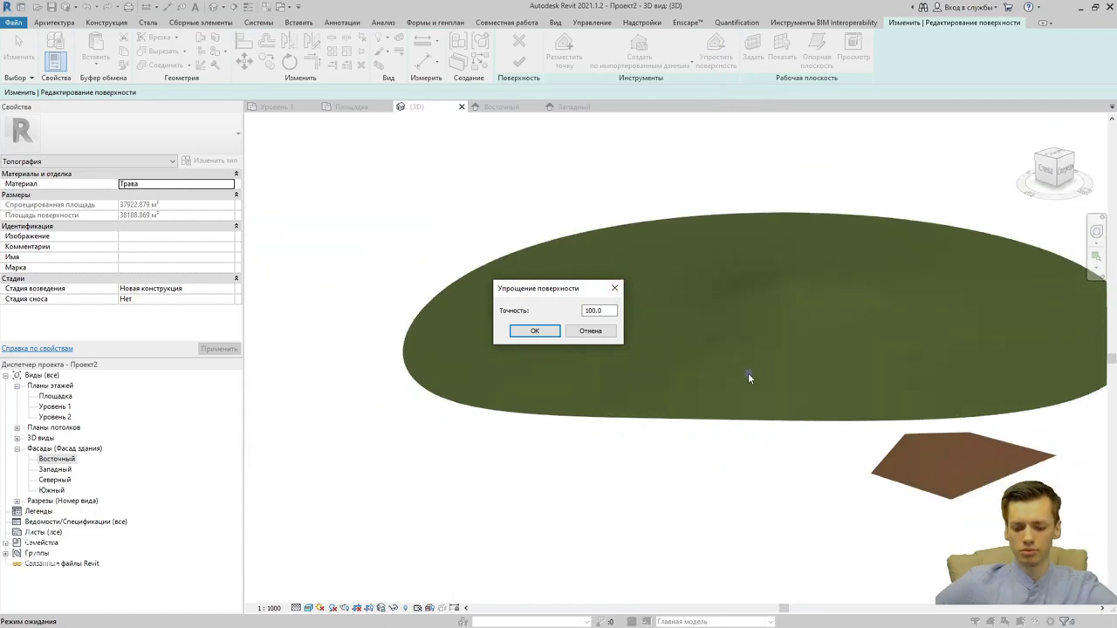
pyautogui.click(590, 331)
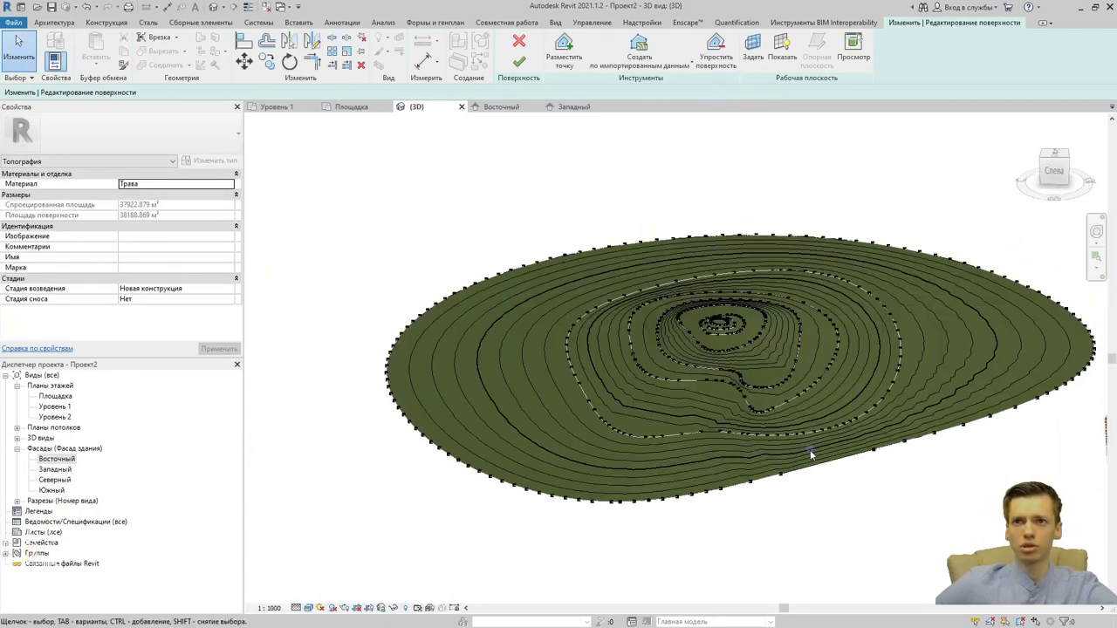
pyautogui.scroll(2, 767, 384)
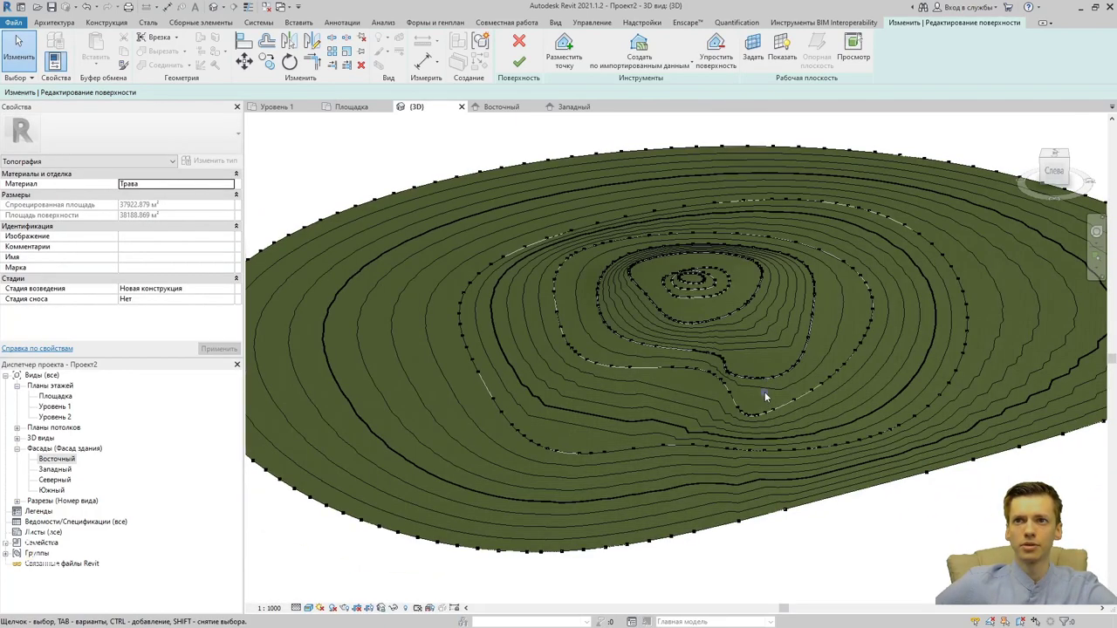
# Simplify the surface further with accuracy 1000, reapplying it until the area reads 38188.746 m².
pyautogui.click(716, 51)
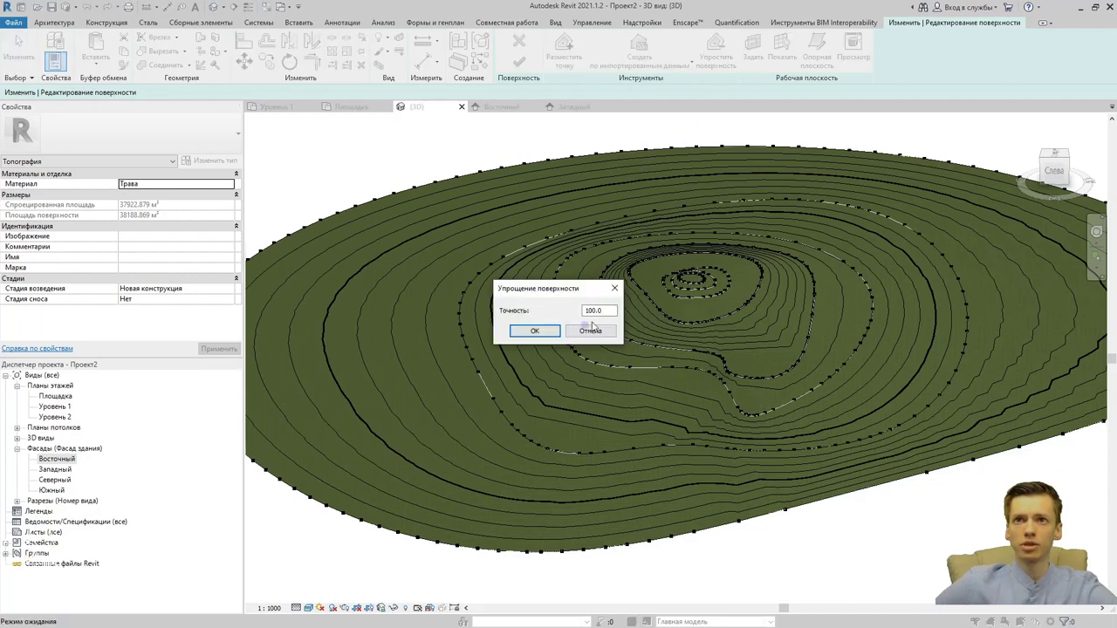
pyautogui.write('10')
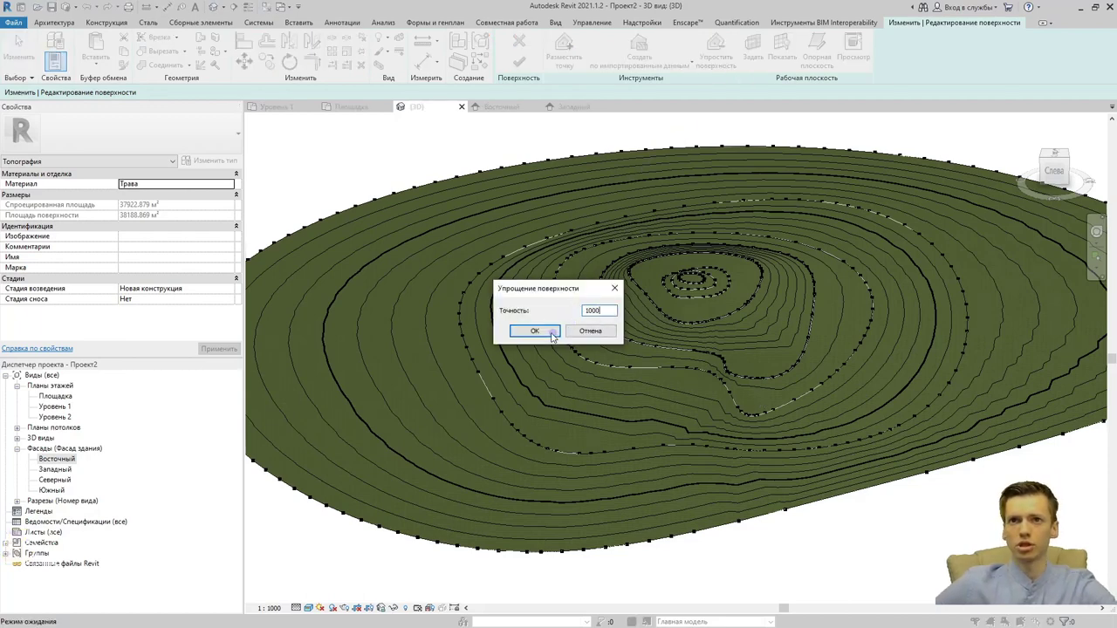
pyautogui.click(553, 337)
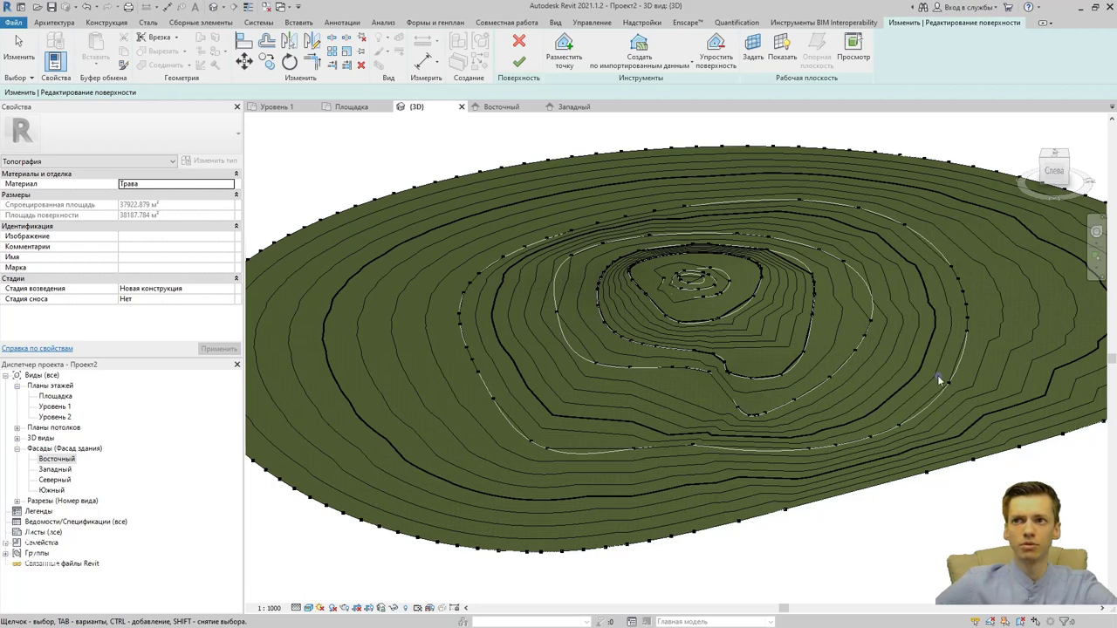
pyautogui.click(715, 51)
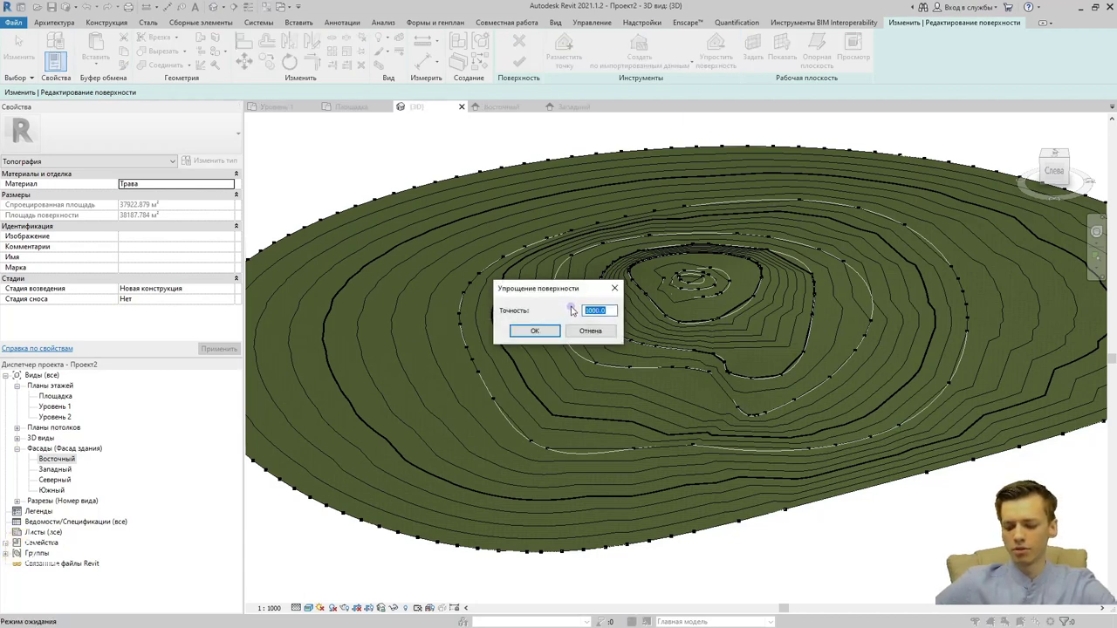
pyautogui.click(556, 334)
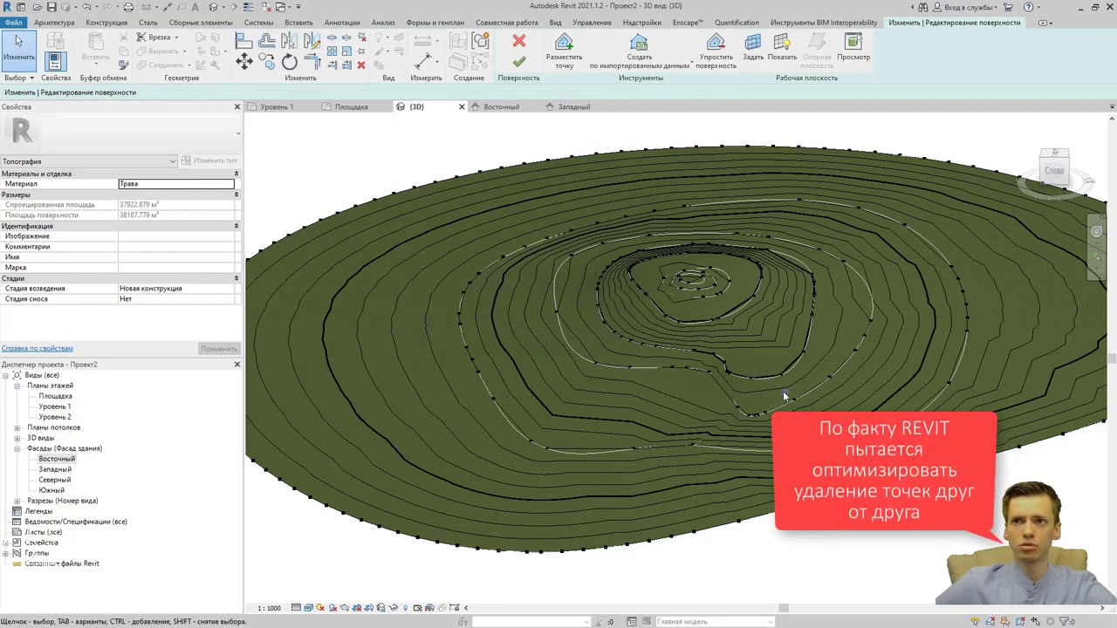
pyautogui.moveTo(794, 391); pyautogui.dragTo(756, 397, button='middle')
pyautogui.click(709, 69)
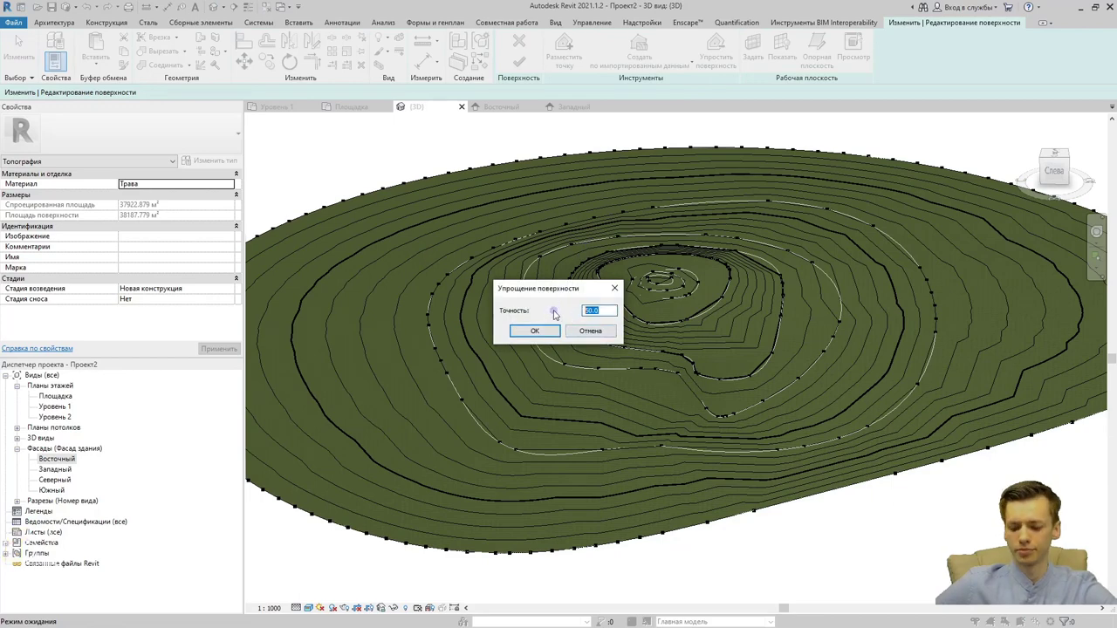
pyautogui.click(535, 332)
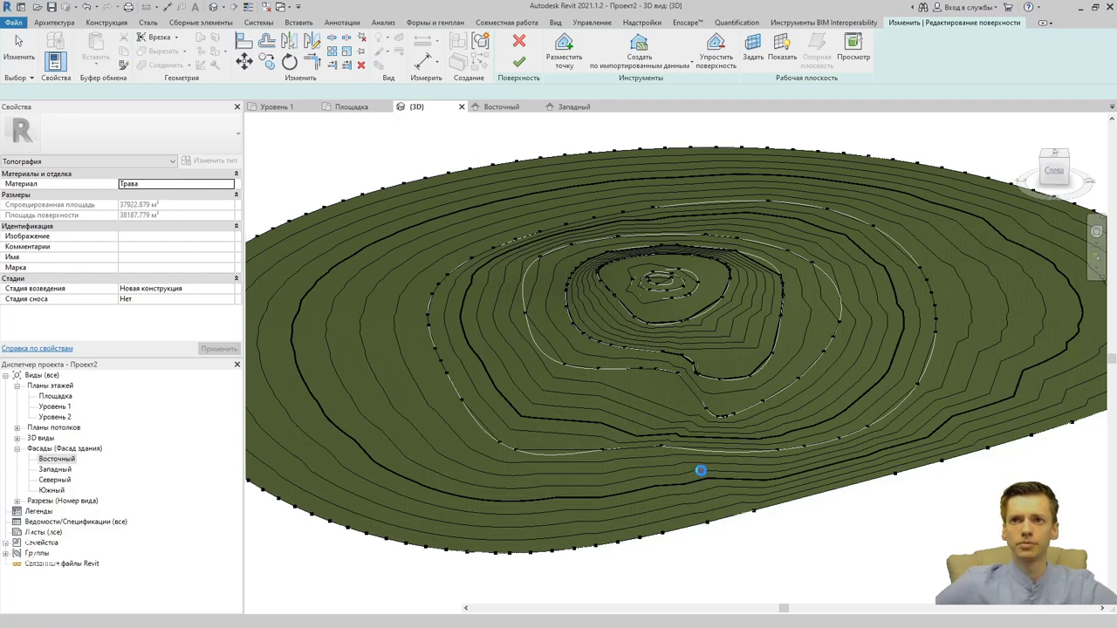
pyautogui.scroll(2, 705, 419)
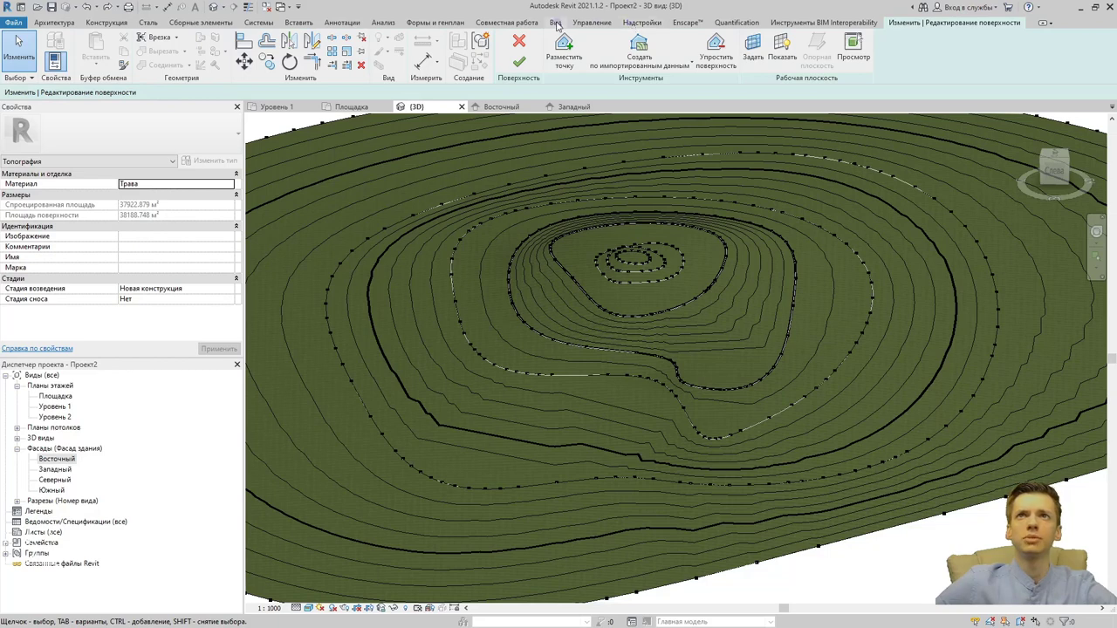
# Give the Трава material a yellowish-green shading colour and switch the view to Shaded.
pyautogui.click(592, 22)
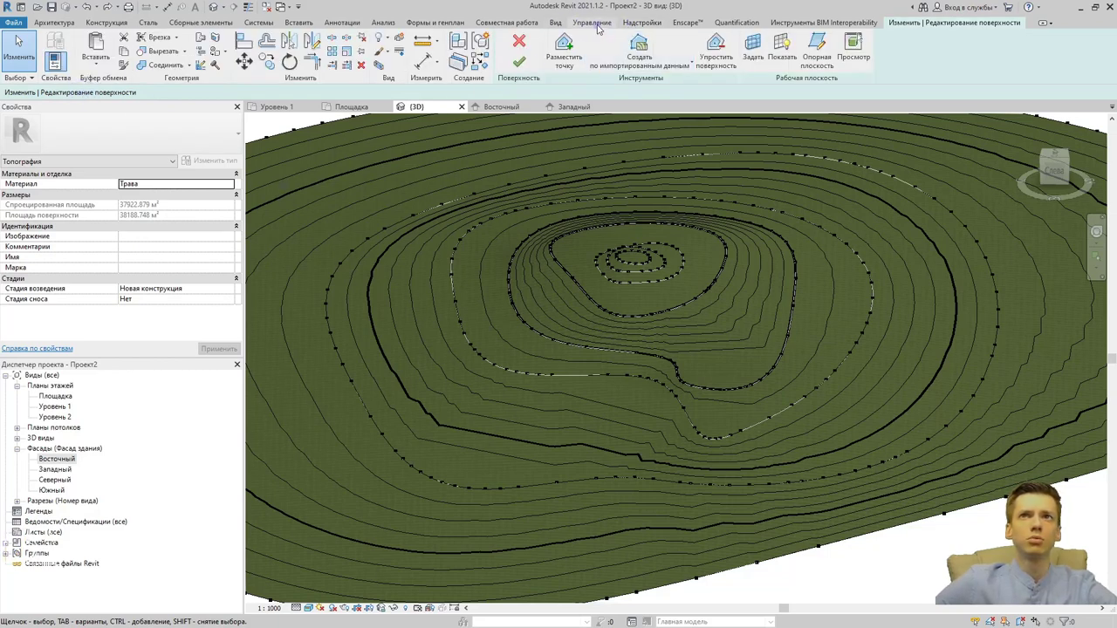
pyautogui.click(592, 22)
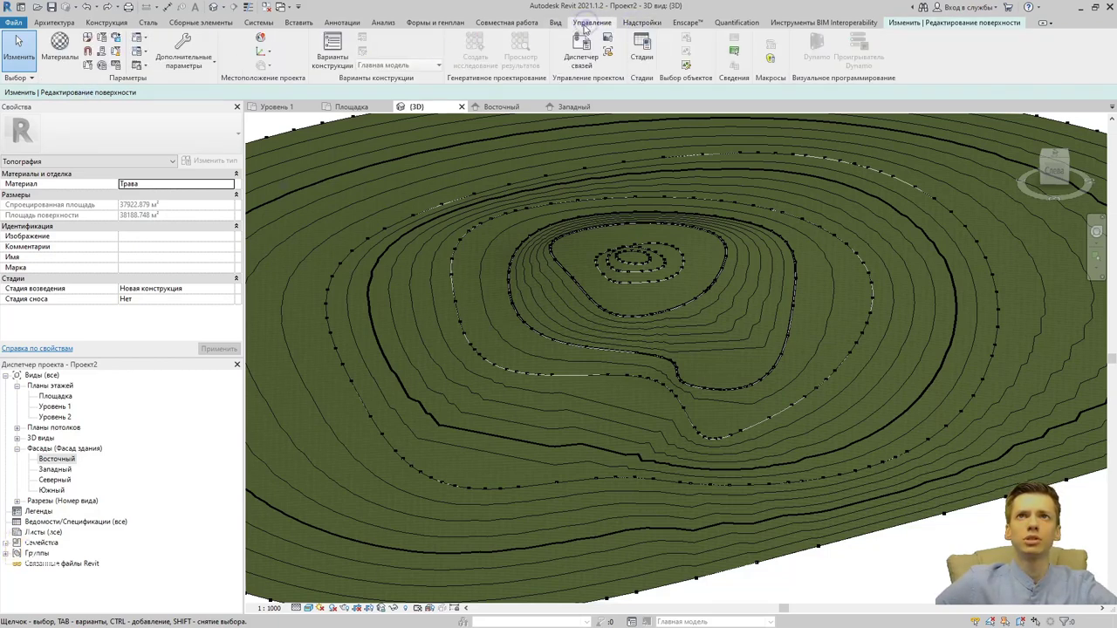
pyautogui.click(59, 45)
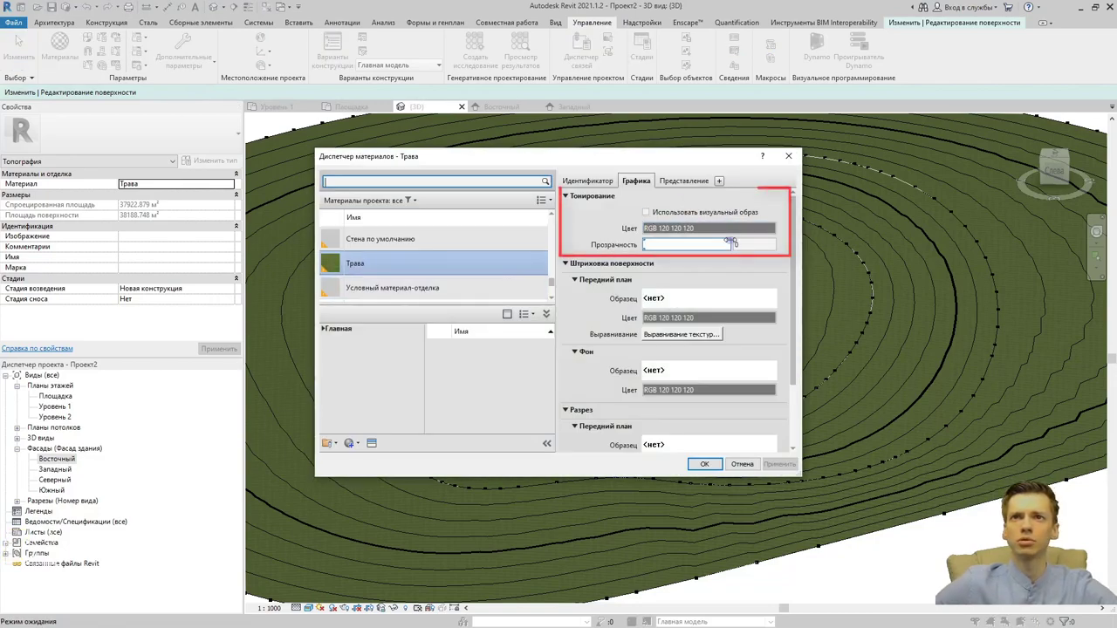
pyautogui.click(697, 229)
pyautogui.moveTo(616, 282); pyautogui.dragTo(615, 286)
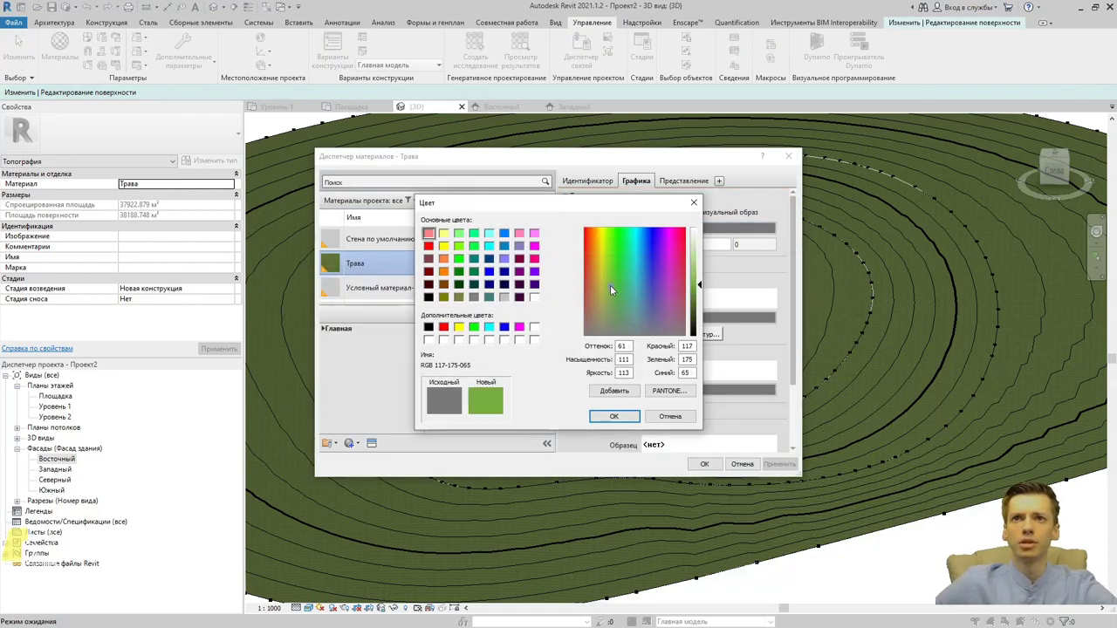
pyautogui.click(693, 278)
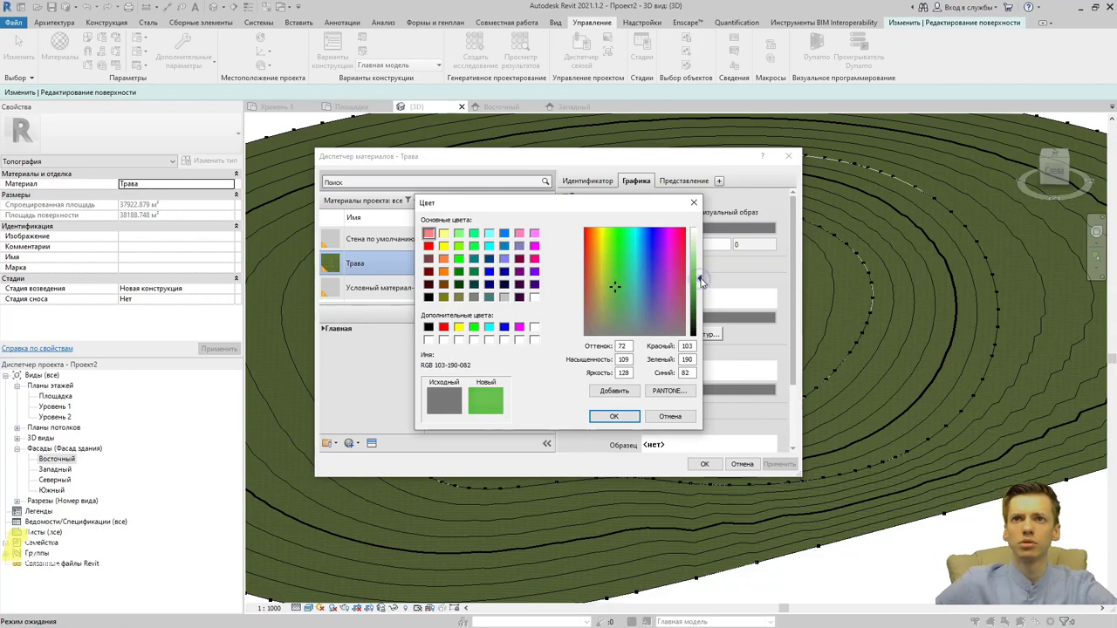
pyautogui.click(608, 288)
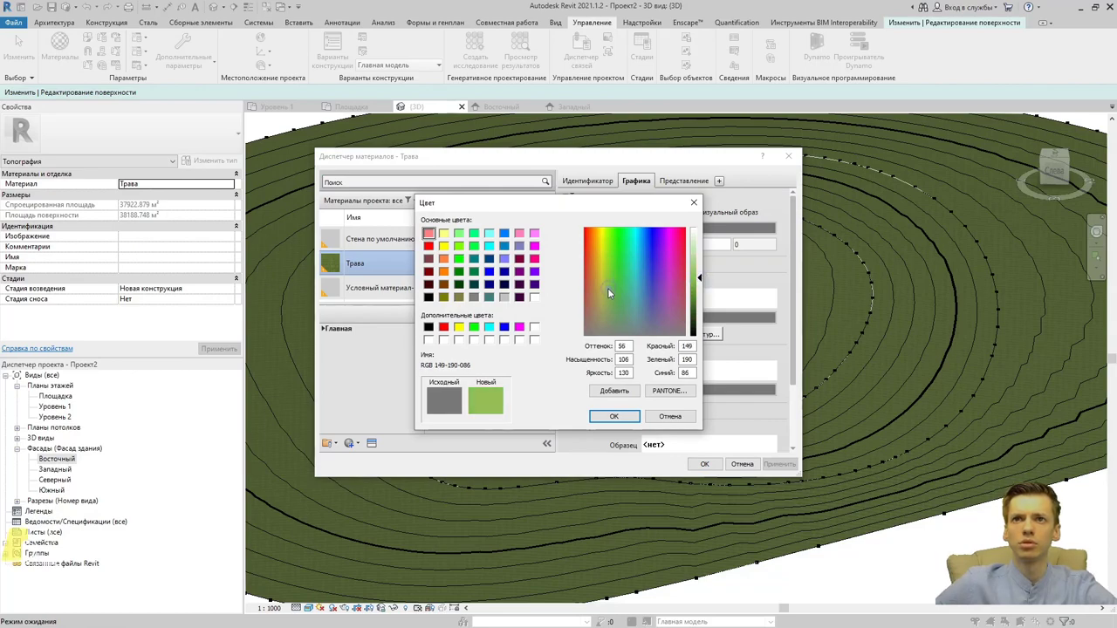
pyautogui.click(613, 416)
pyautogui.click(703, 463)
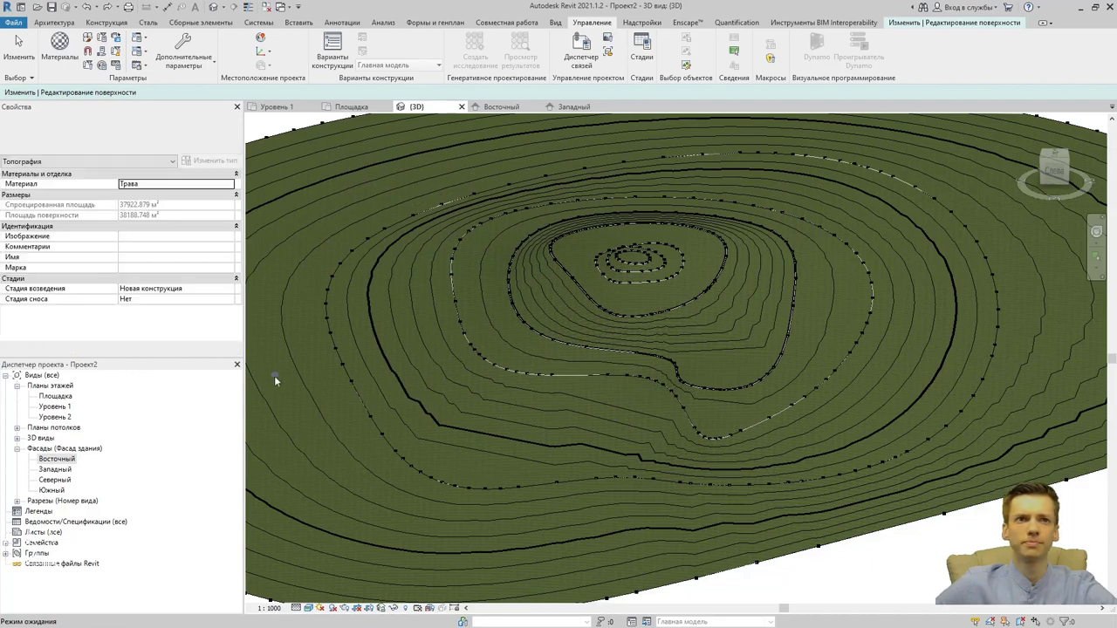
pyautogui.click(309, 610)
pyautogui.click(316, 579)
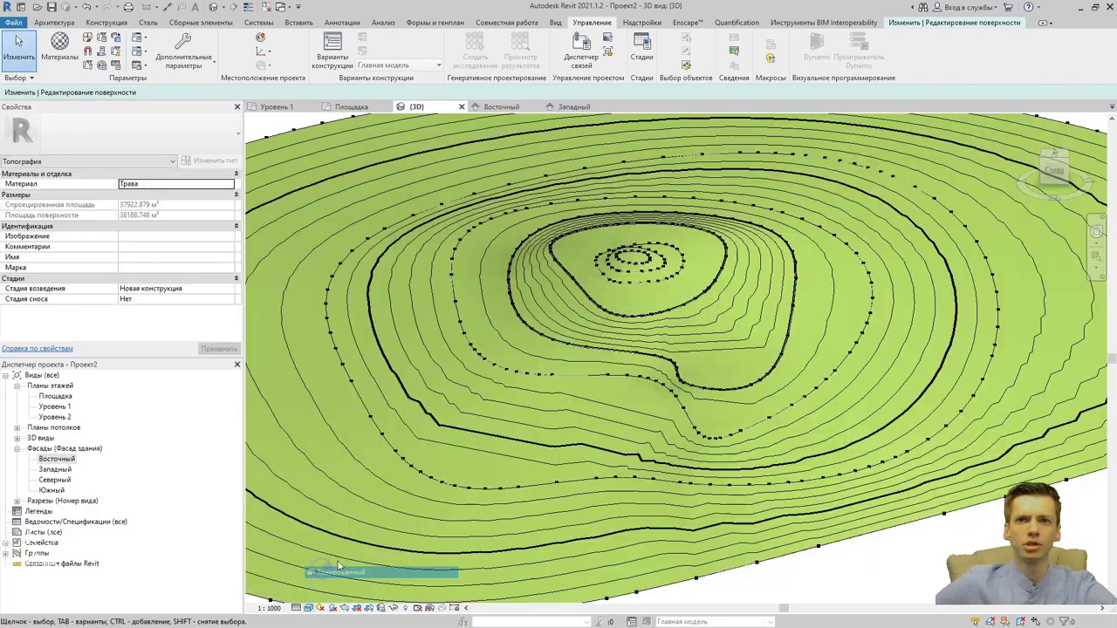
# Darken the Трава shading colour to RGB 109 136 55.
pyautogui.click(227, 186)
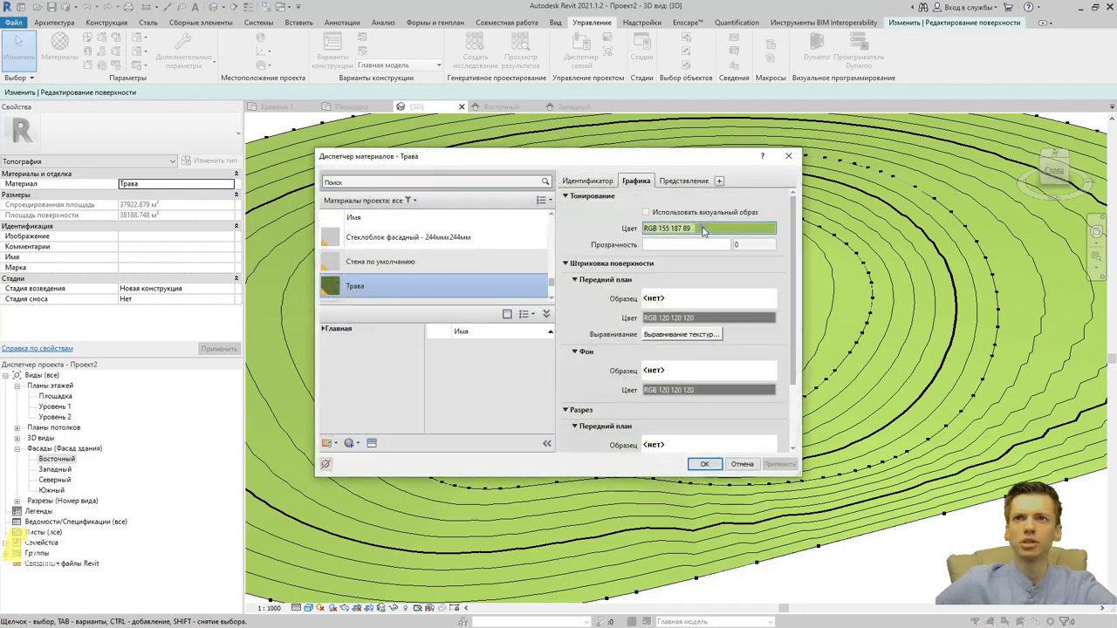
pyautogui.click(704, 229)
pyautogui.click(695, 295)
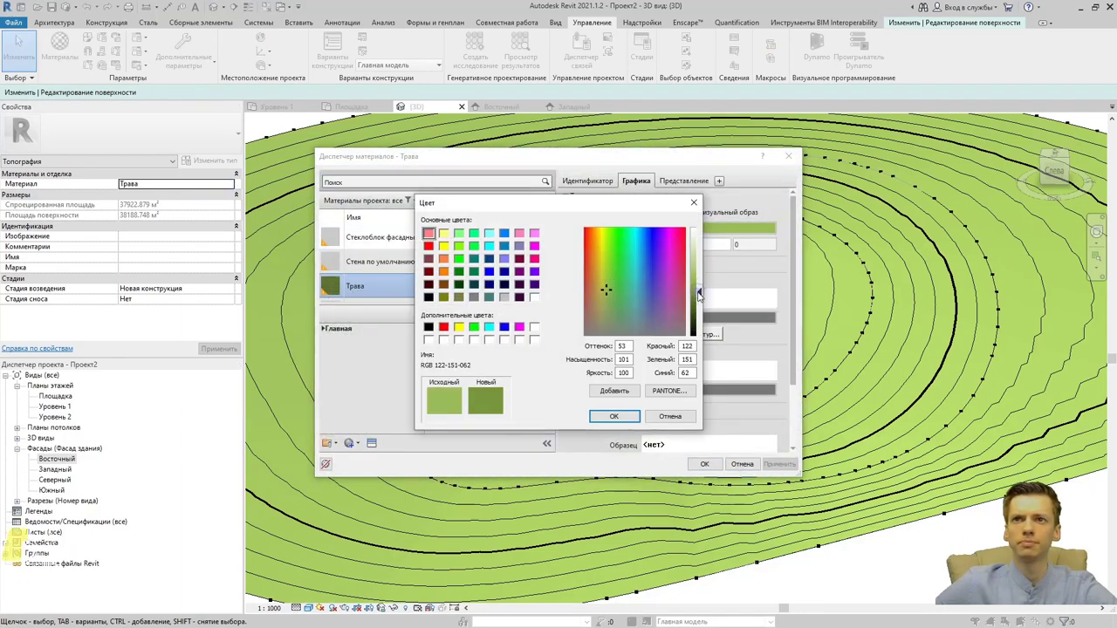
pyautogui.click(613, 416)
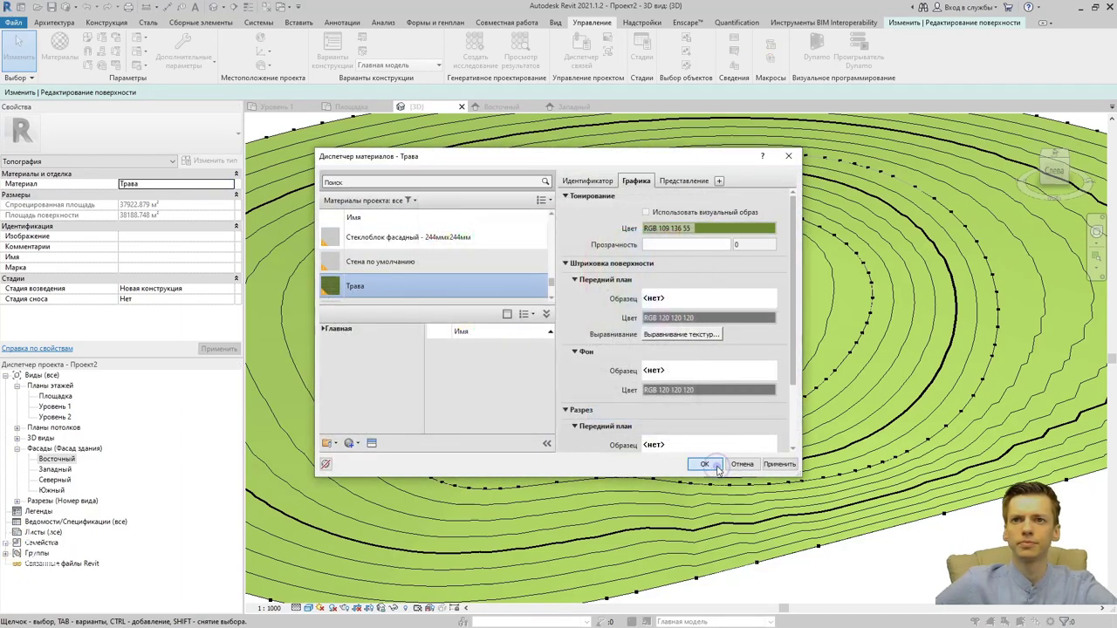
pyautogui.click(705, 465)
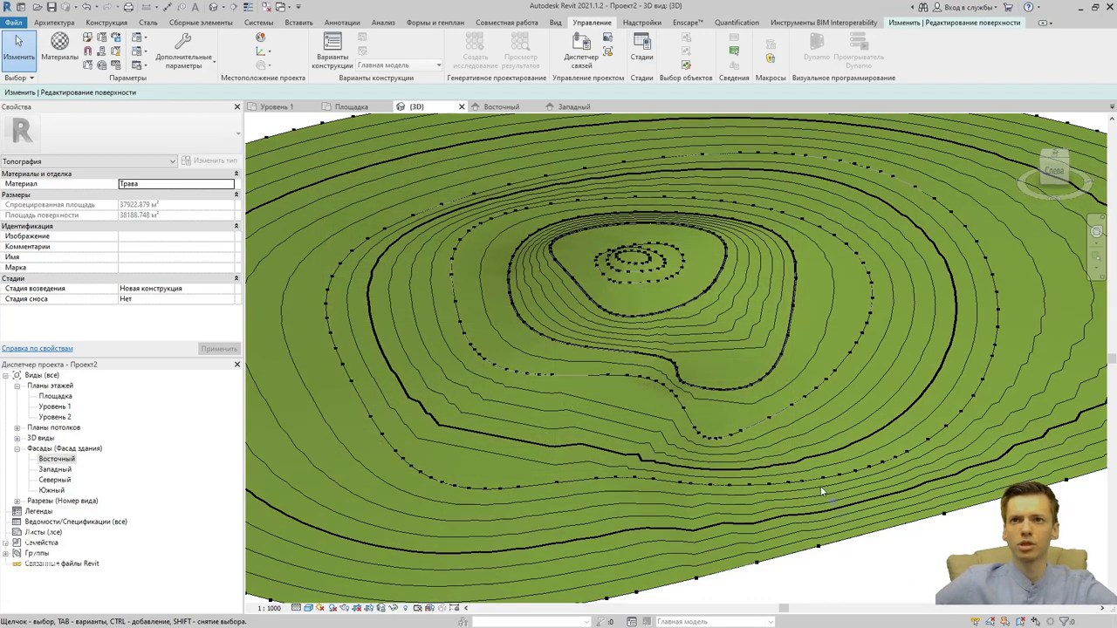
# Simplify the topography surface with an accuracy of 50.
pyautogui.click(629, 324)
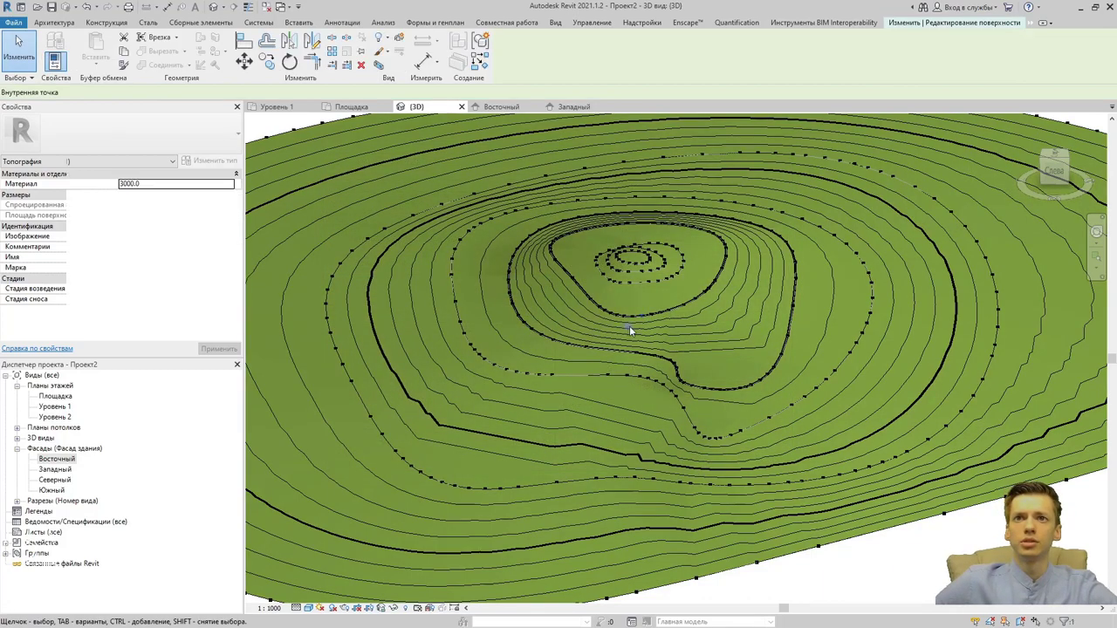
pyautogui.scroll(3, 652, 306)
pyautogui.scroll(2, 630, 337)
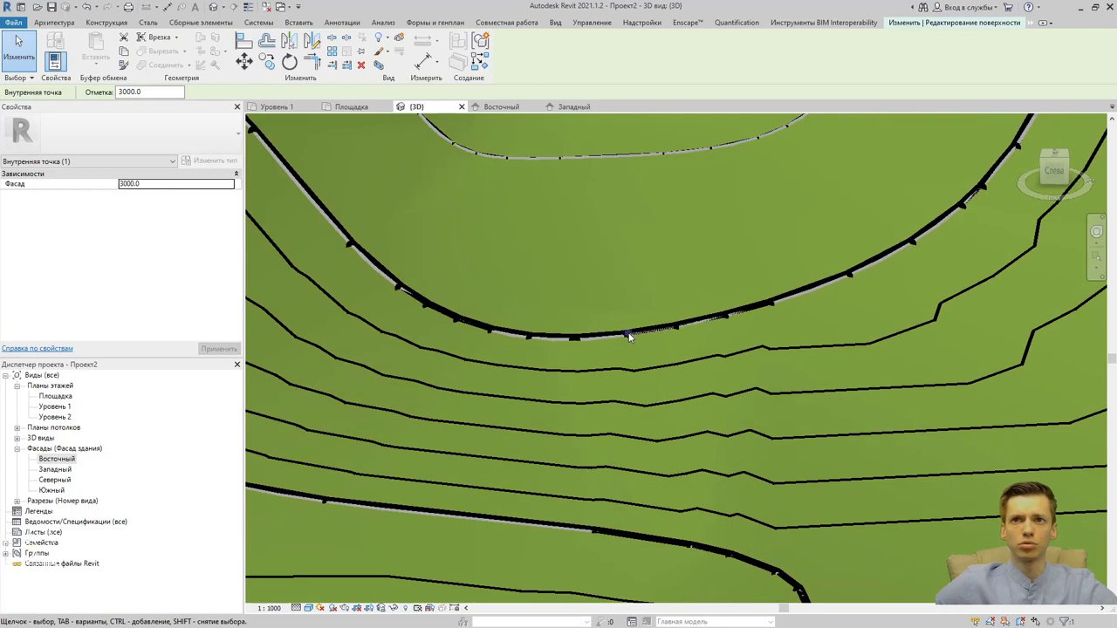
pyautogui.click(671, 328)
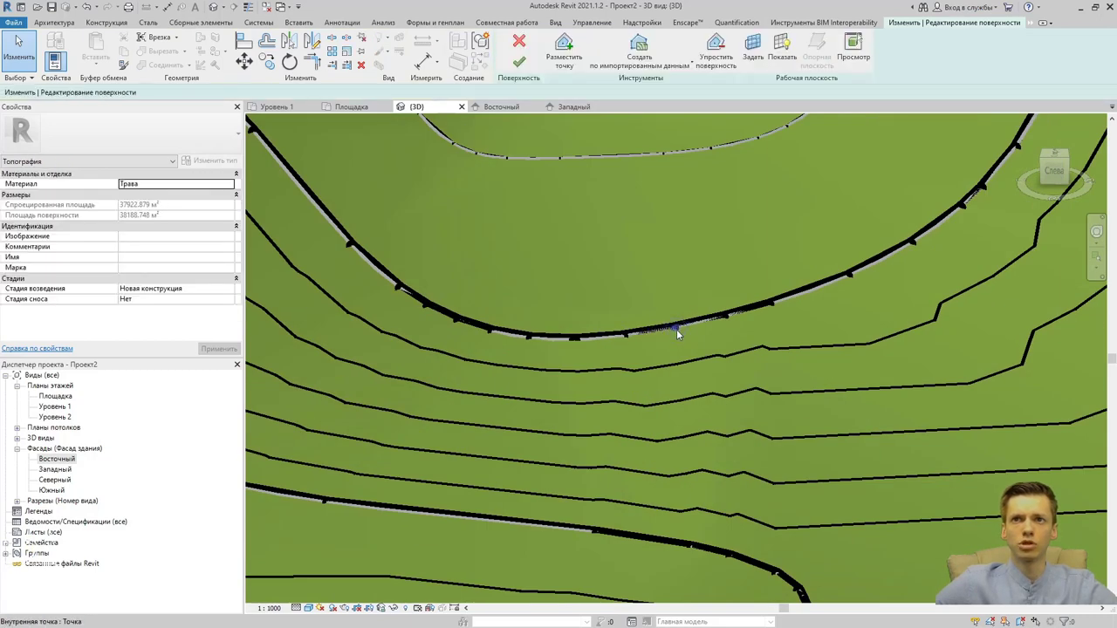
pyautogui.scroll(-2, 673, 264)
pyautogui.scroll(-2, 602, 147)
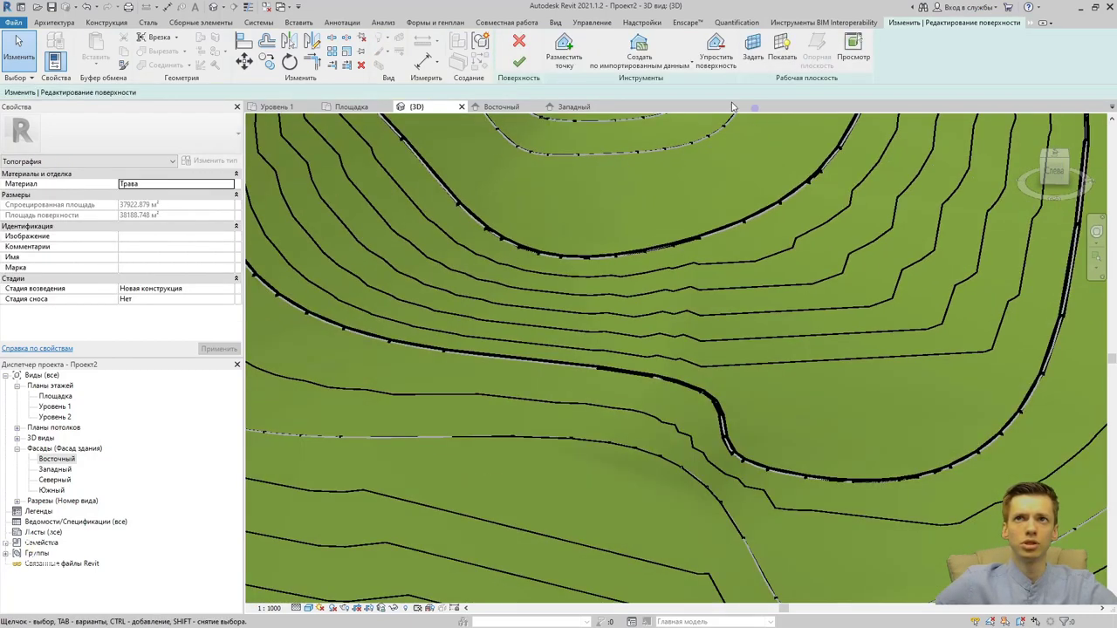
pyautogui.click(716, 48)
pyautogui.write('50')
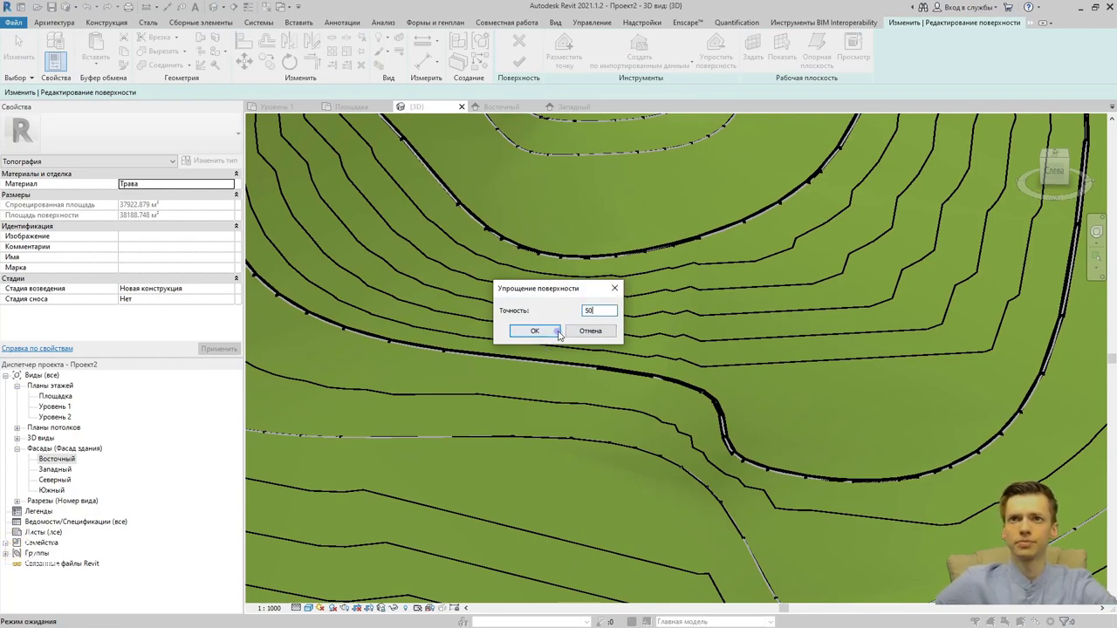
pyautogui.click(535, 330)
# Finish editing the toposurface, clear the selection and view the whole hill from above.
pyautogui.scroll(-4, 793, 443)
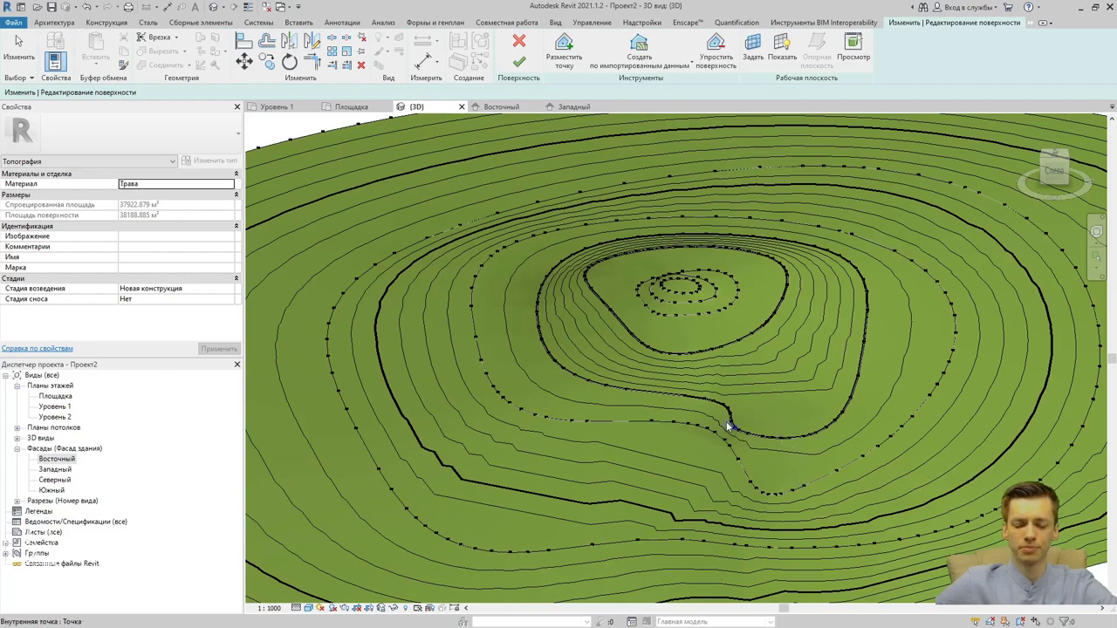
pyautogui.keyDown('shift'); pyautogui.moveTo(729, 426); pyautogui.dragTo(800, 520, button='middle'); pyautogui.keyUp('shift')
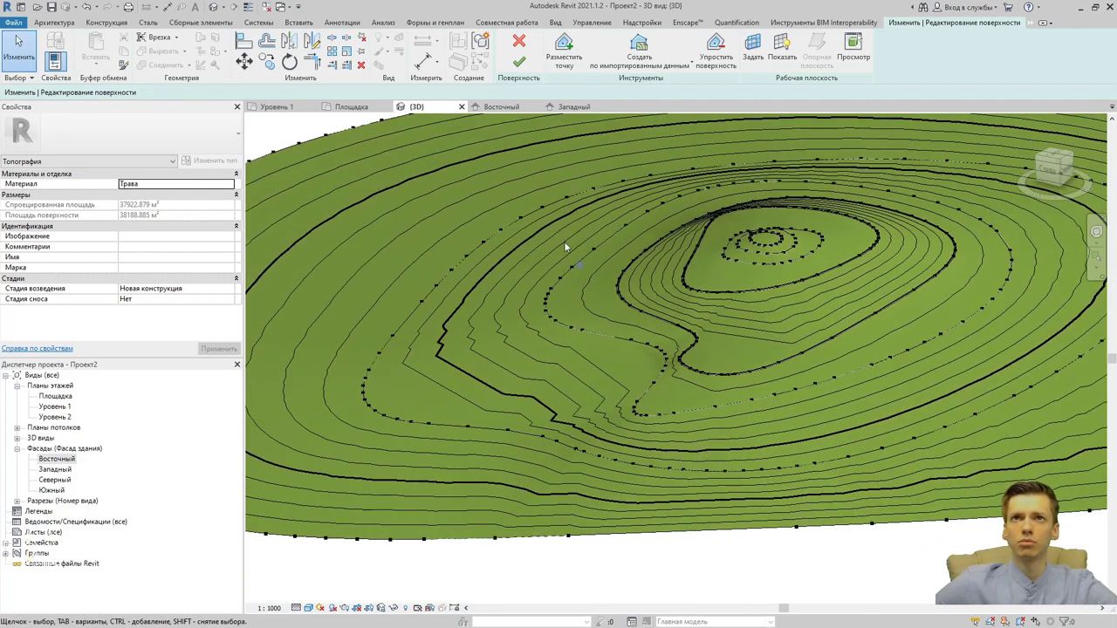
pyautogui.click(518, 61)
pyautogui.scroll(-3, 681, 389)
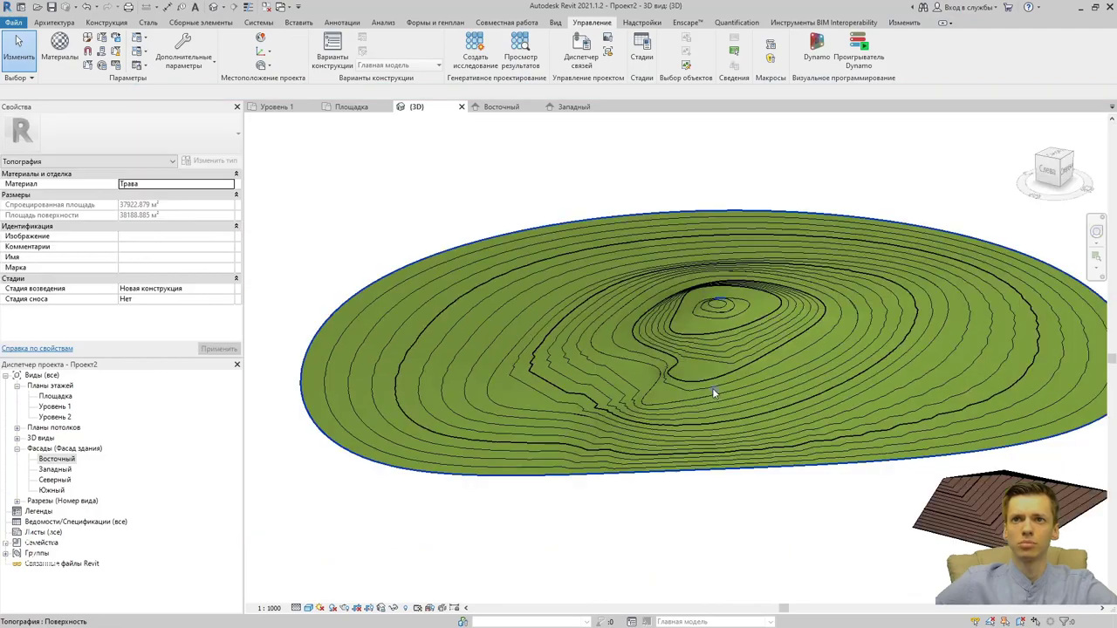
pyautogui.press('Escape')
pyautogui.keyDown('shift'); pyautogui.moveTo(712, 388); pyautogui.dragTo(706, 466, button='middle'); pyautogui.keyUp('shift')
pyautogui.scroll(3, 632, 435)
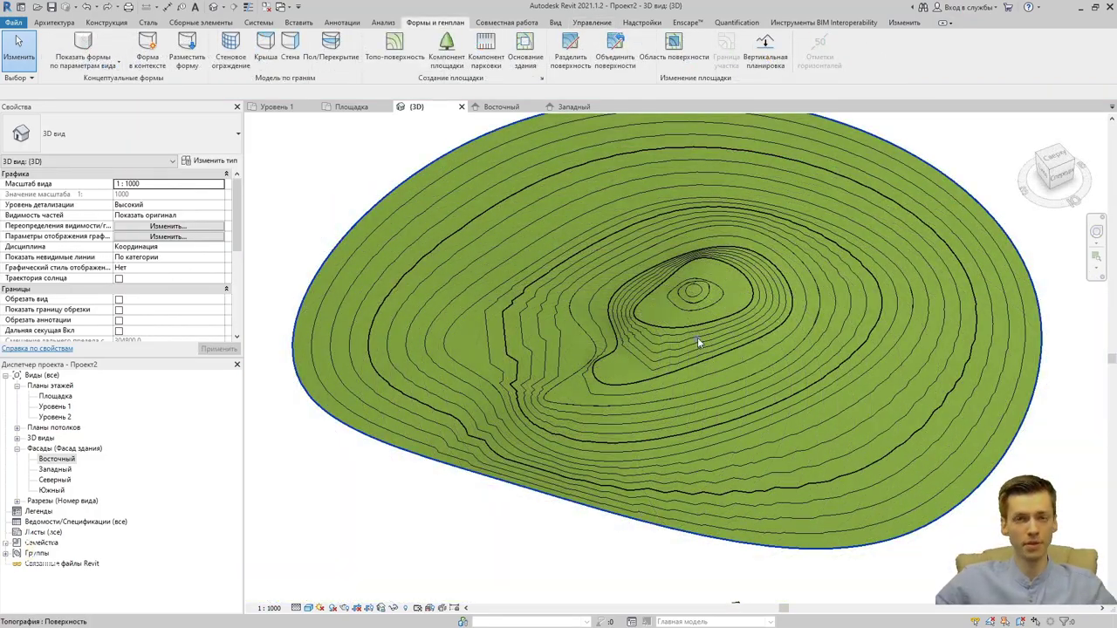
# In Site Settings, try the additional contours as Одно значение, then revert to Несколько значений.
pyautogui.click(541, 78)
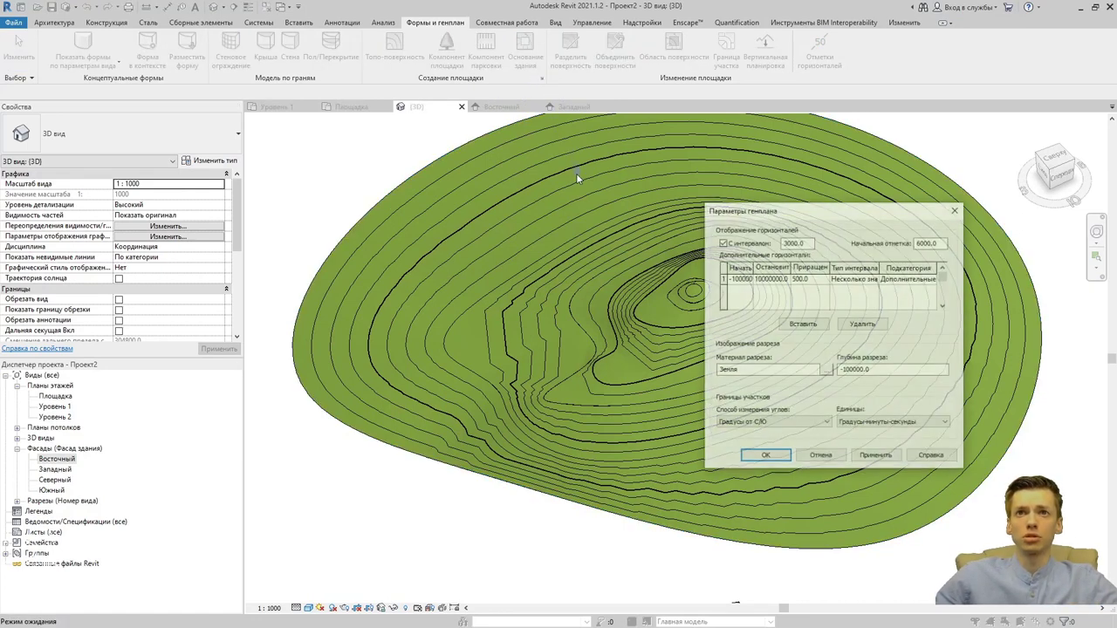
pyautogui.moveTo(871, 220); pyautogui.dragTo(560, 226)
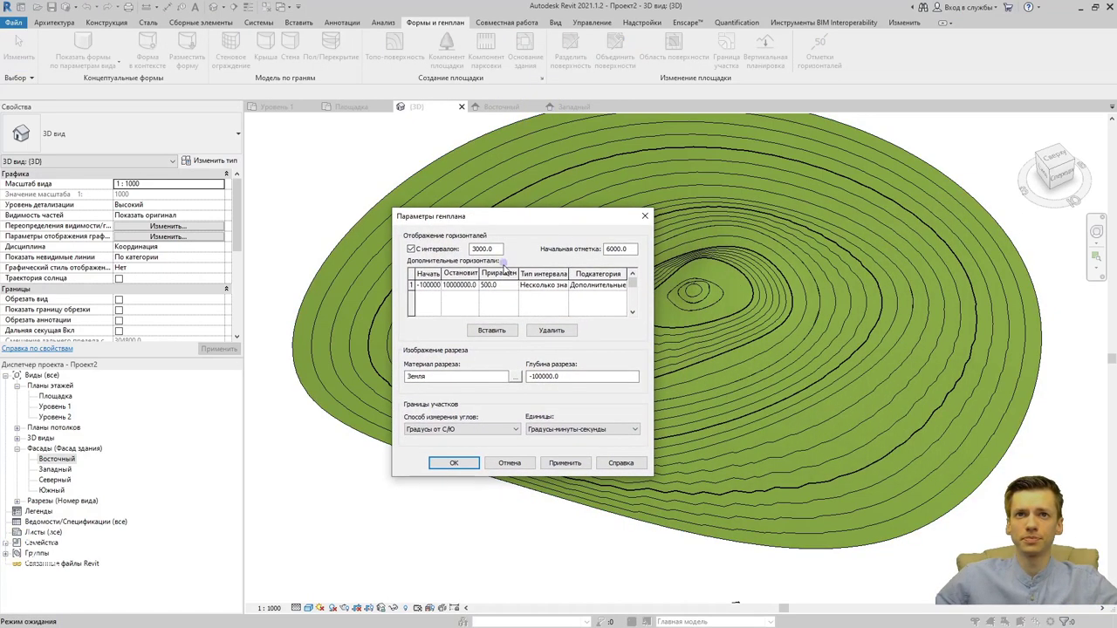
pyautogui.click(569, 290)
pyautogui.click(565, 287)
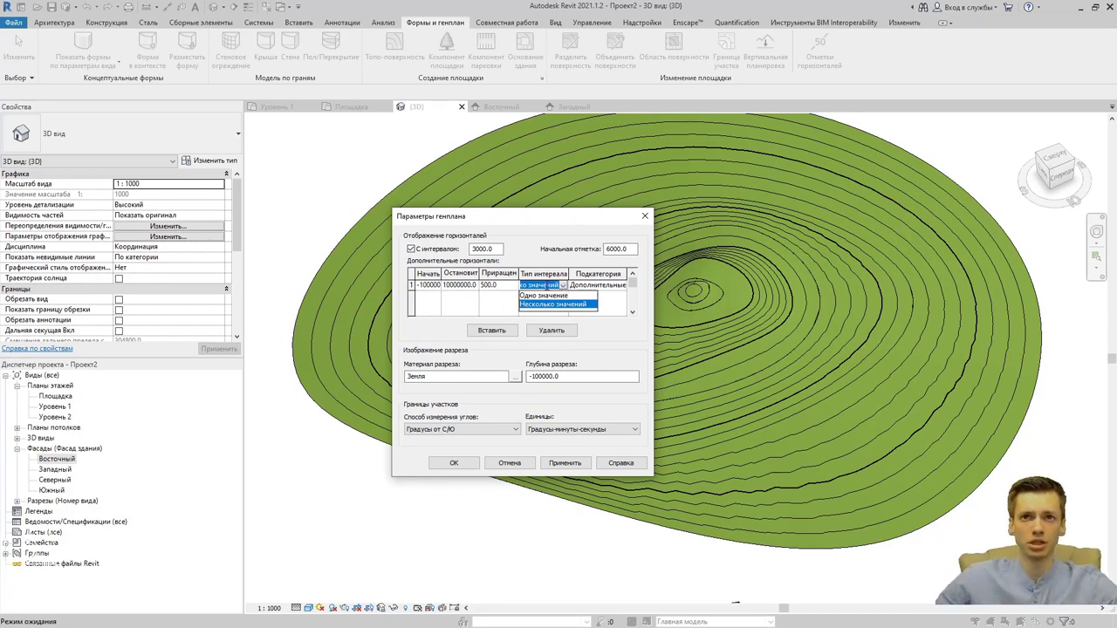
pyautogui.click(544, 295)
pyautogui.click(565, 463)
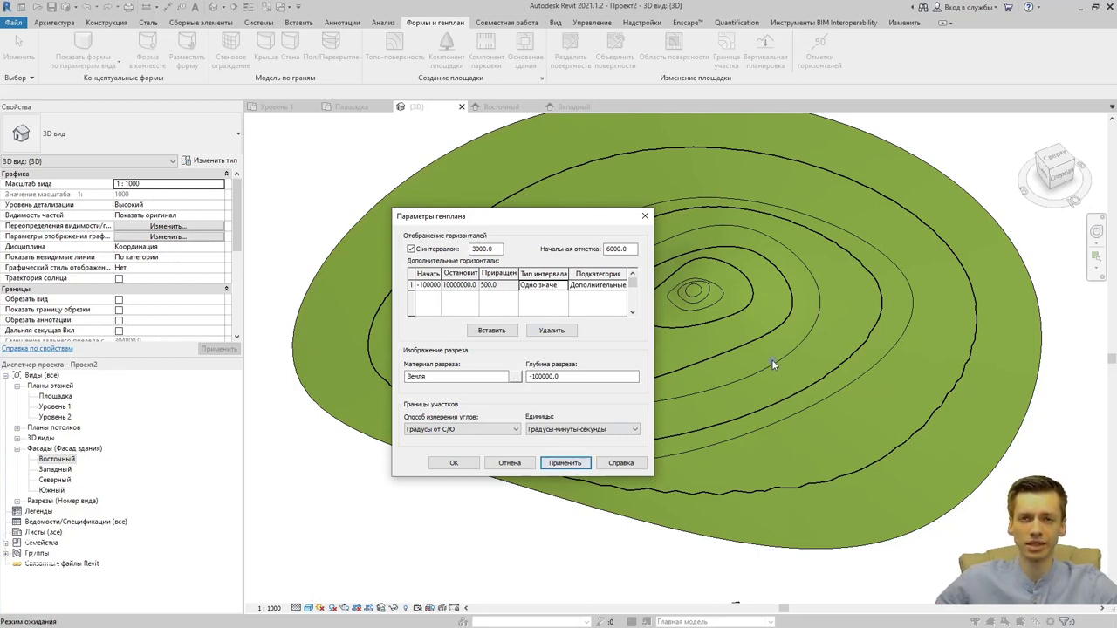
pyautogui.click(563, 290)
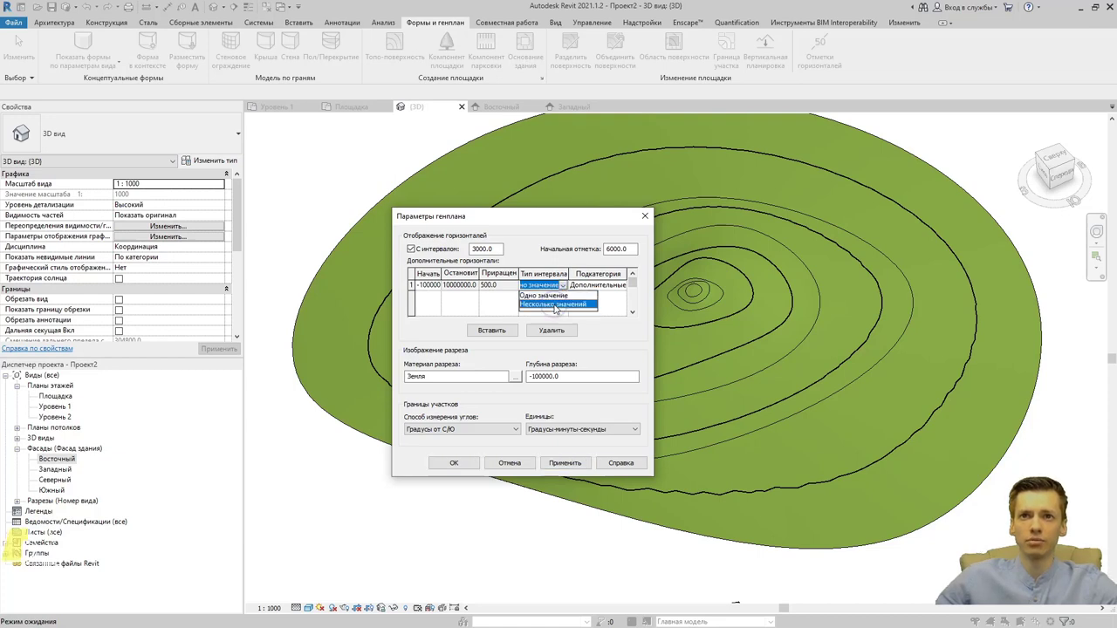
pyautogui.click(555, 303)
pyautogui.click(563, 467)
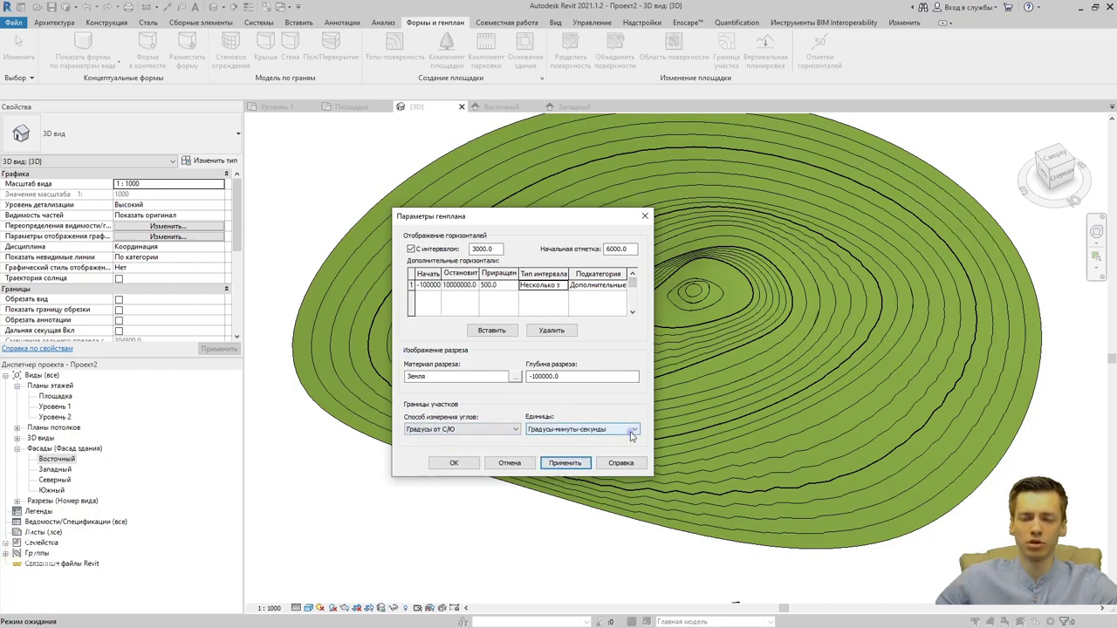
# Set the Additional Contours Increment to 1000 and apply it.
pyautogui.click(483, 286)
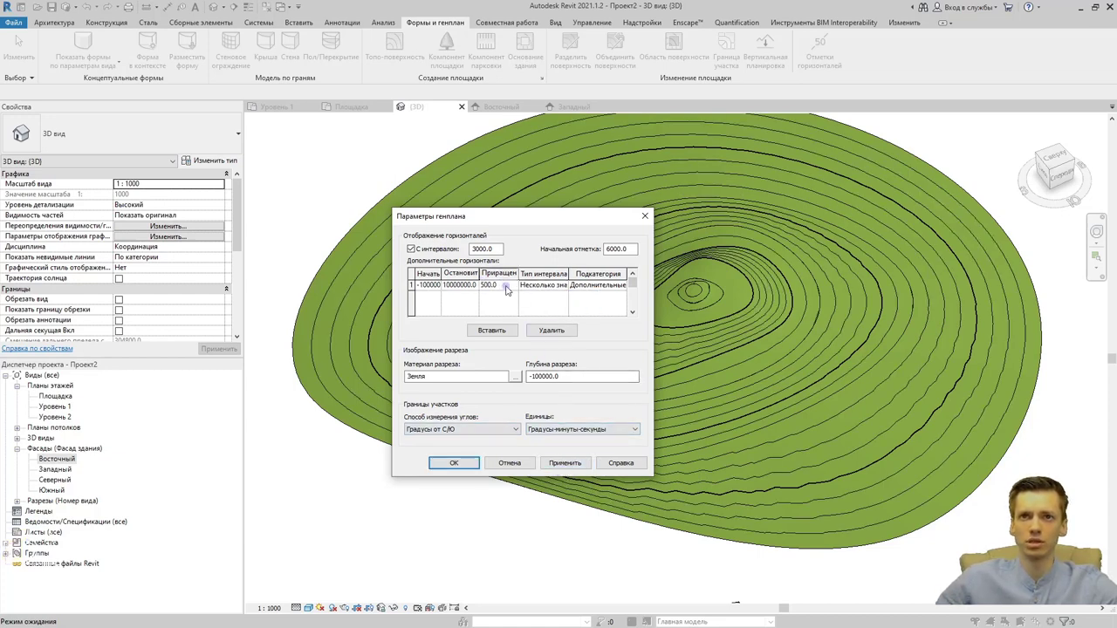
pyautogui.moveTo(503, 285); pyautogui.dragTo(479, 288)
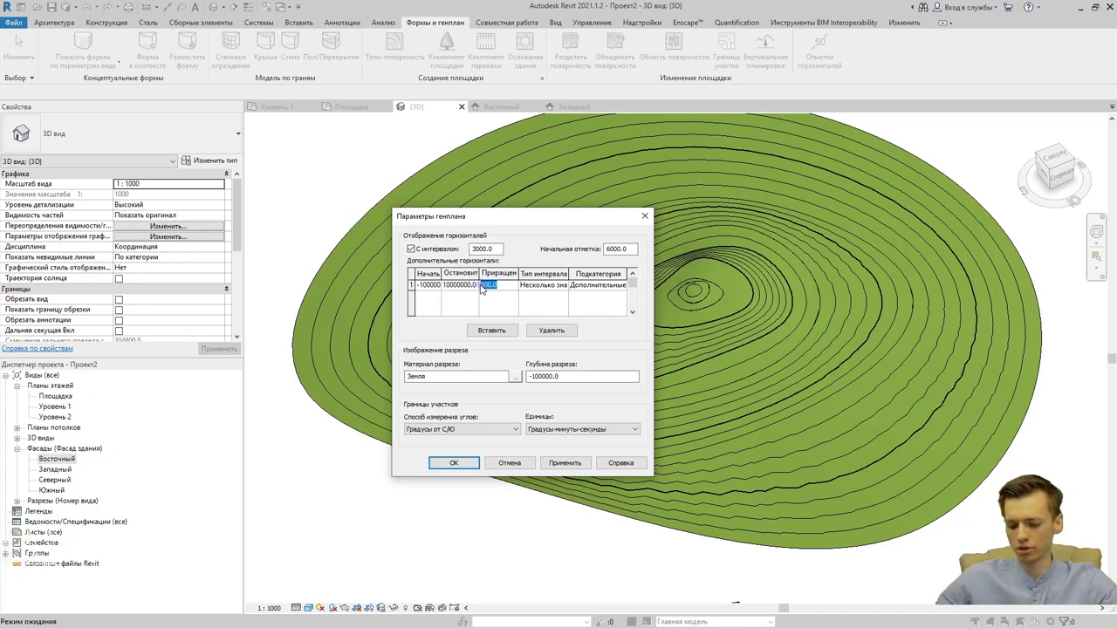
pyautogui.write('1')
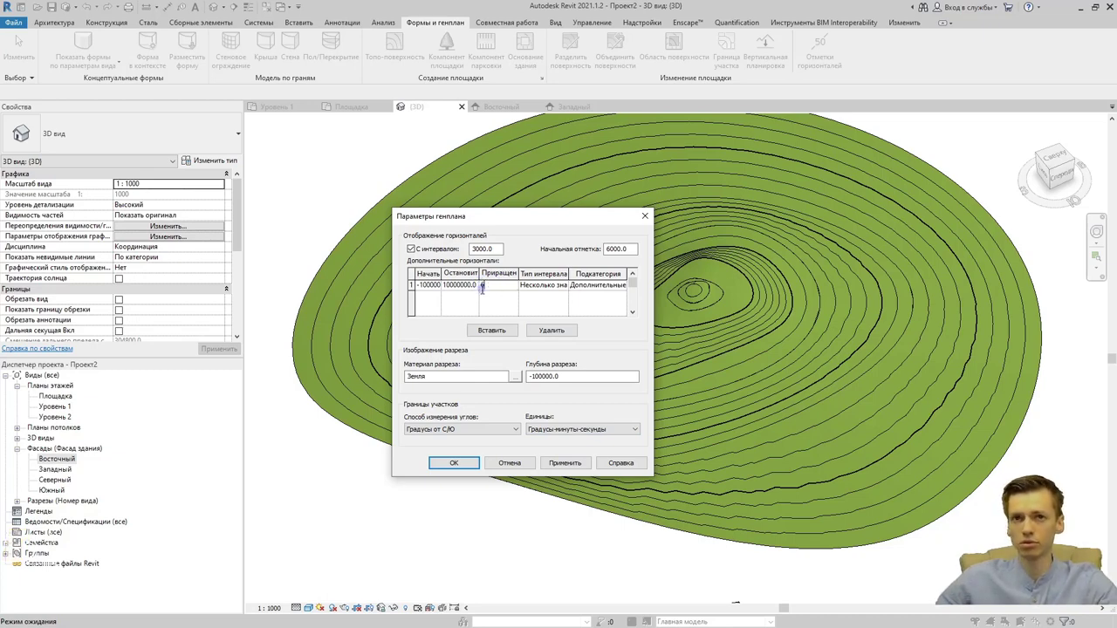
pyautogui.write('00.0')
pyautogui.click(565, 462)
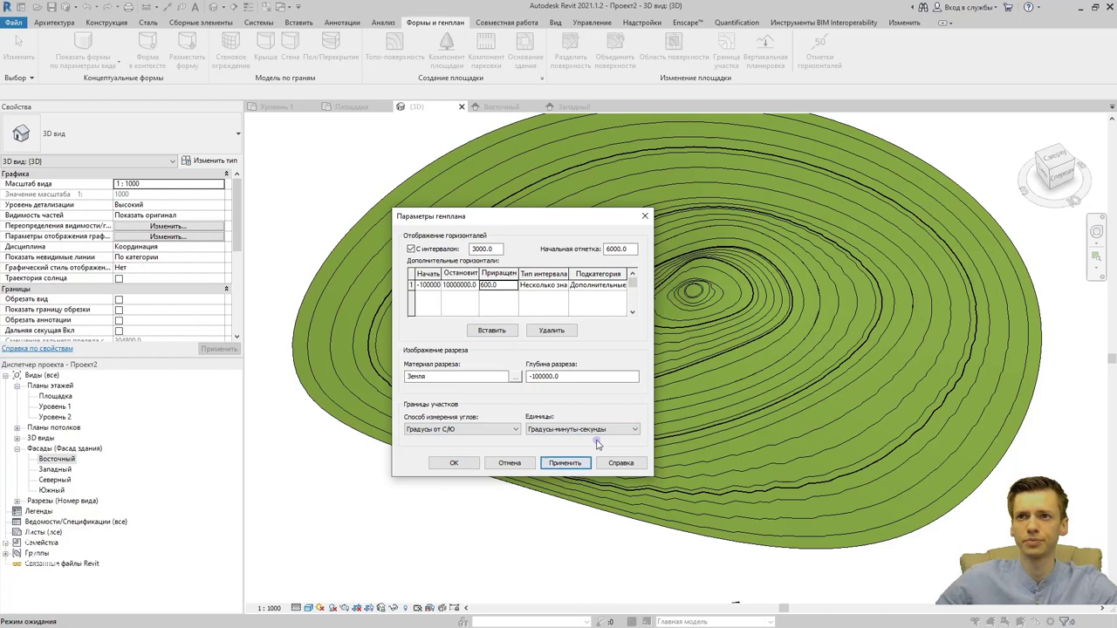
pyautogui.moveTo(503, 285); pyautogui.dragTo(477, 288)
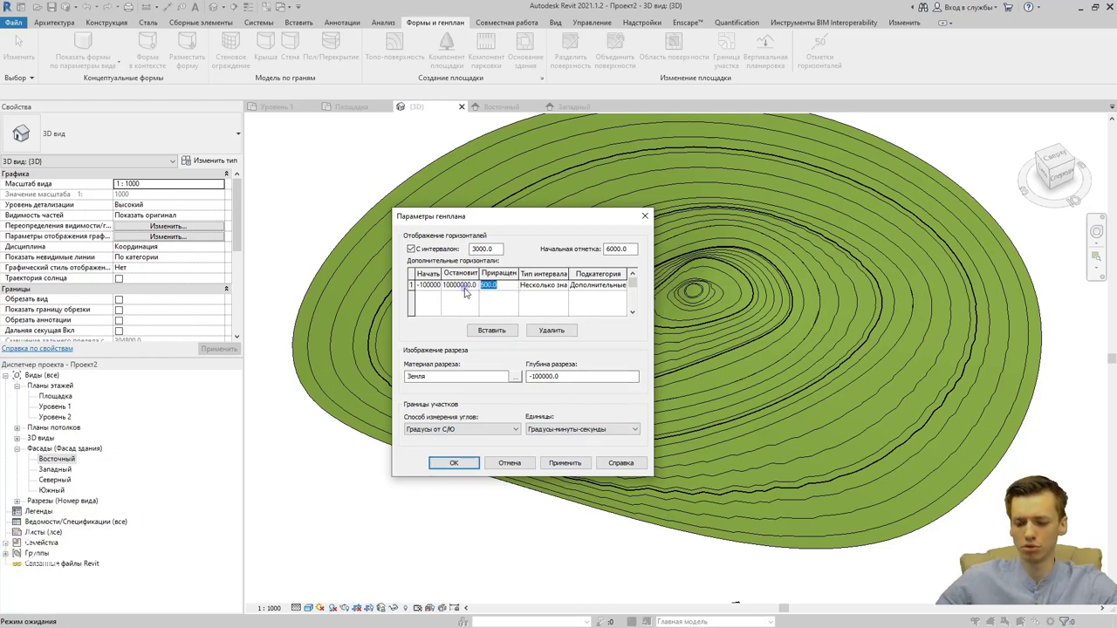
pyautogui.write('1000')
pyautogui.click(568, 464)
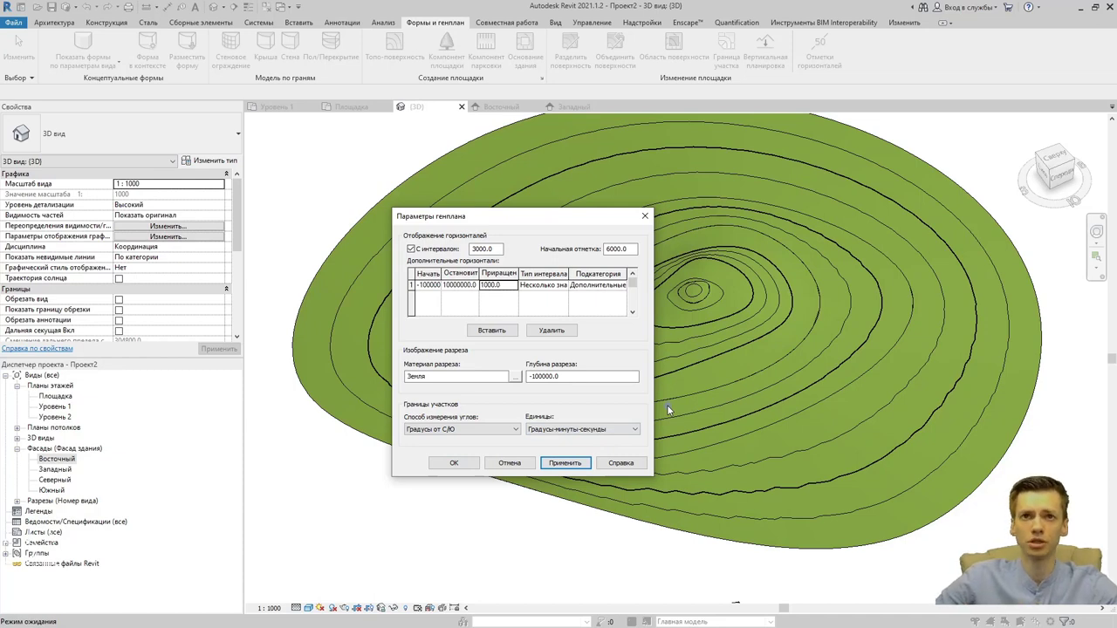
# Keep the additional contours subcategory and close Site Settings with OK.
pyautogui.click(622, 285)
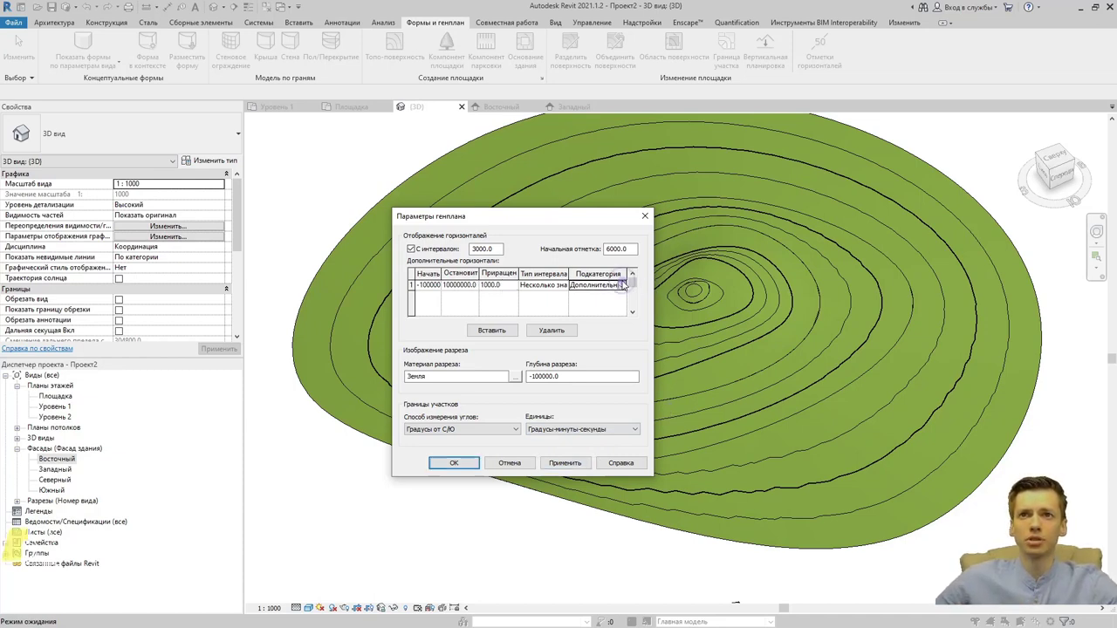
pyautogui.click(625, 285)
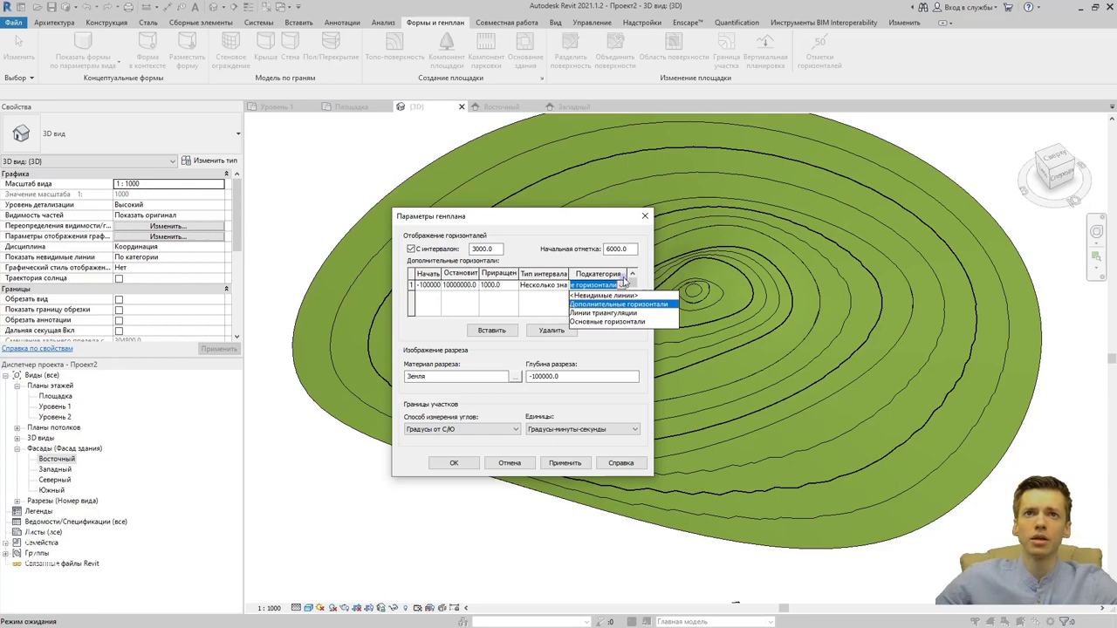
pyautogui.click(550, 389)
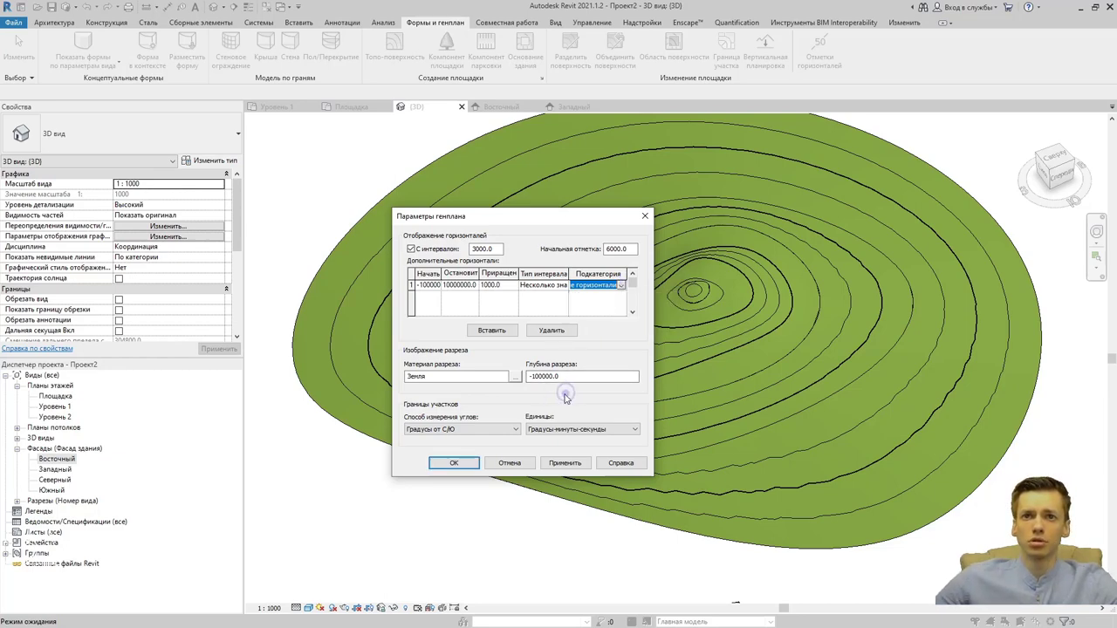
pyautogui.click(454, 463)
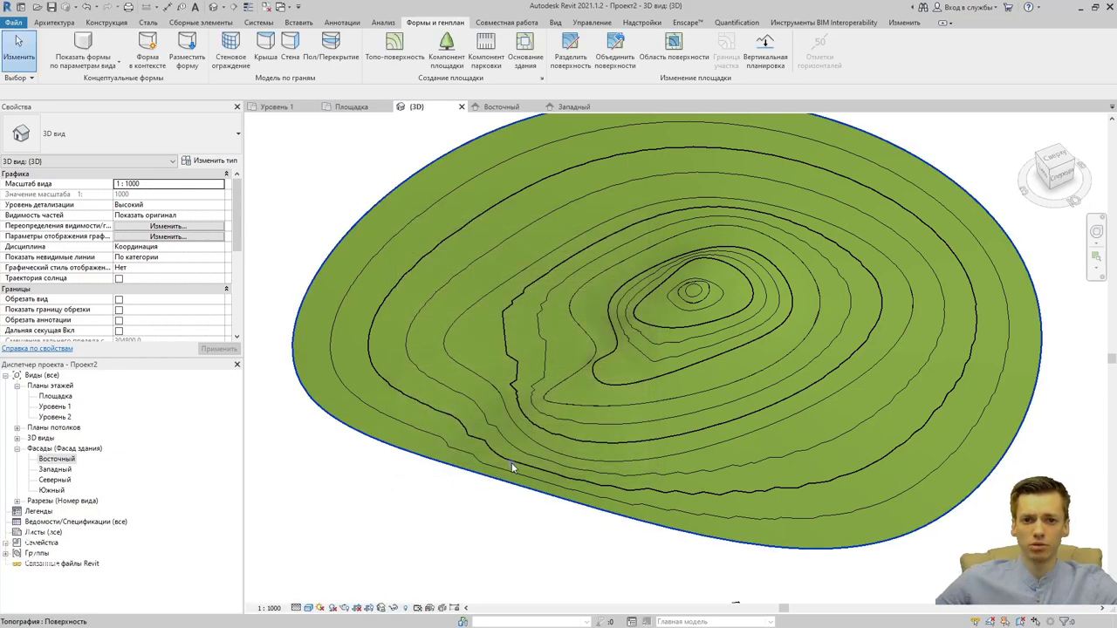
# Inspect the small brown and green toposurfaces in 3D by briefly selecting each.
pyautogui.scroll(-1, 511, 462)
pyautogui.moveTo(534, 475); pyautogui.dragTo(633, 389, button='middle')
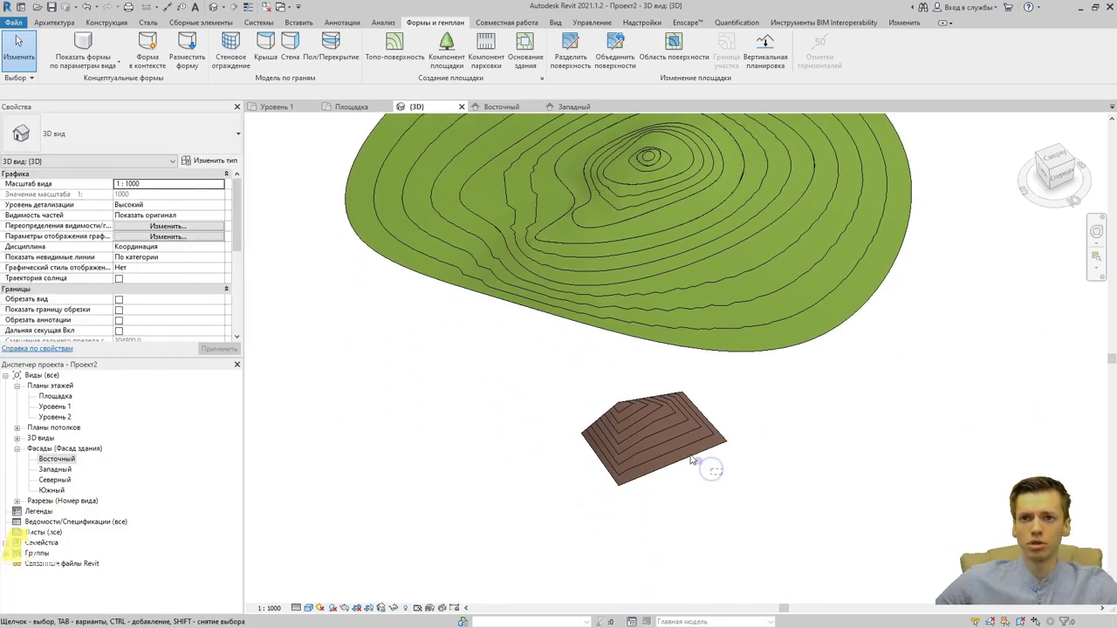
pyautogui.click(599, 407)
pyautogui.click(602, 411)
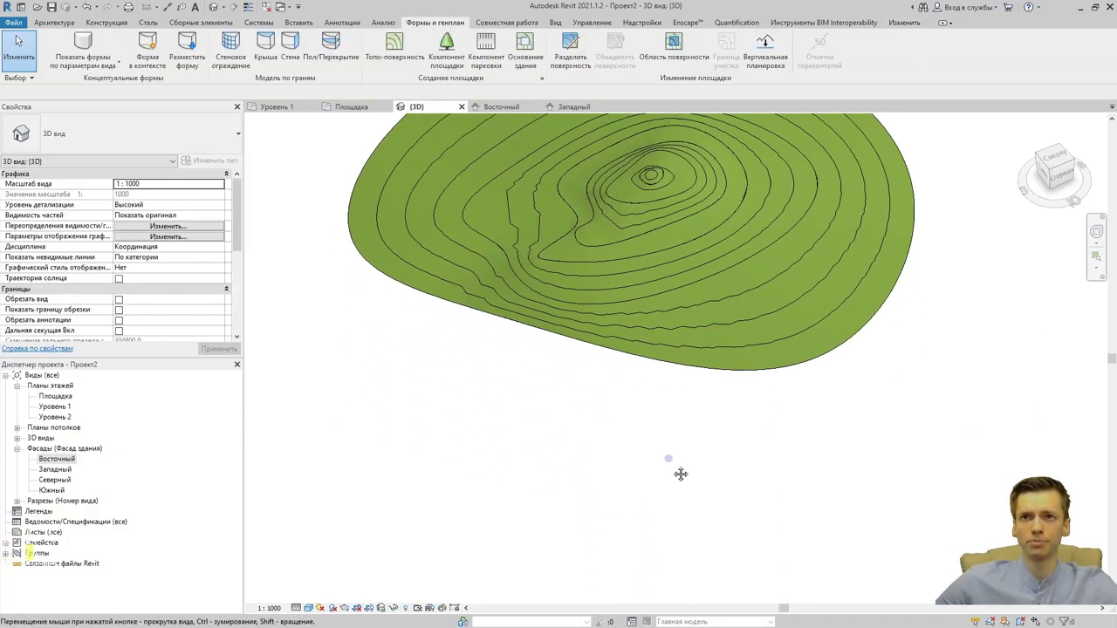
pyautogui.keyDown('shift'); pyautogui.moveTo(678, 468); pyautogui.dragTo(822, 377, button='middle'); pyautogui.keyUp('shift')
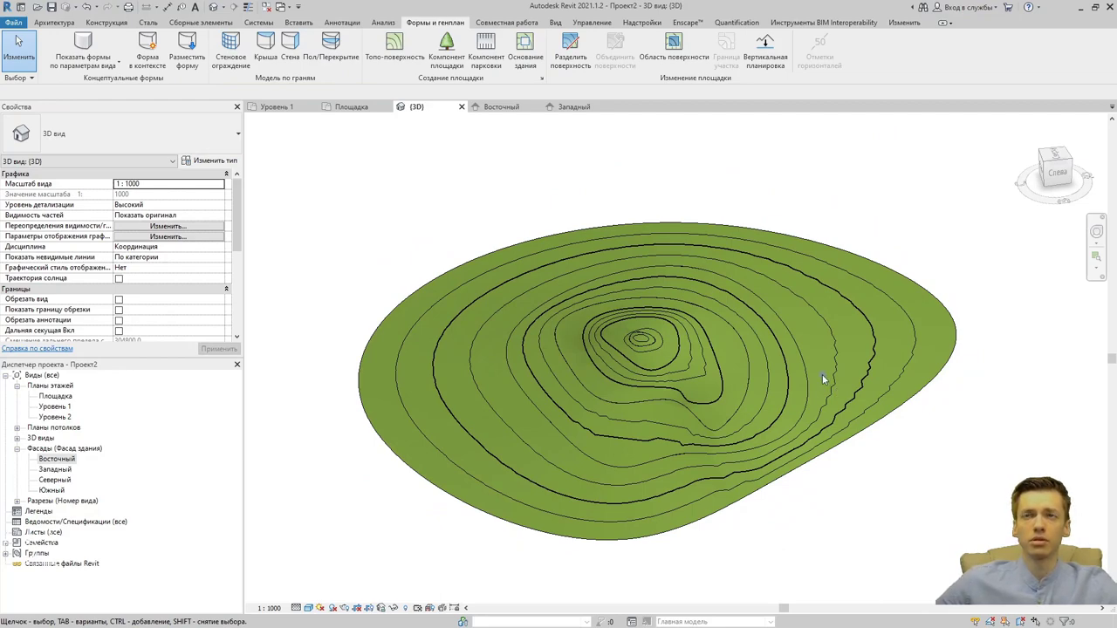
pyautogui.click(846, 404)
pyautogui.click(909, 459)
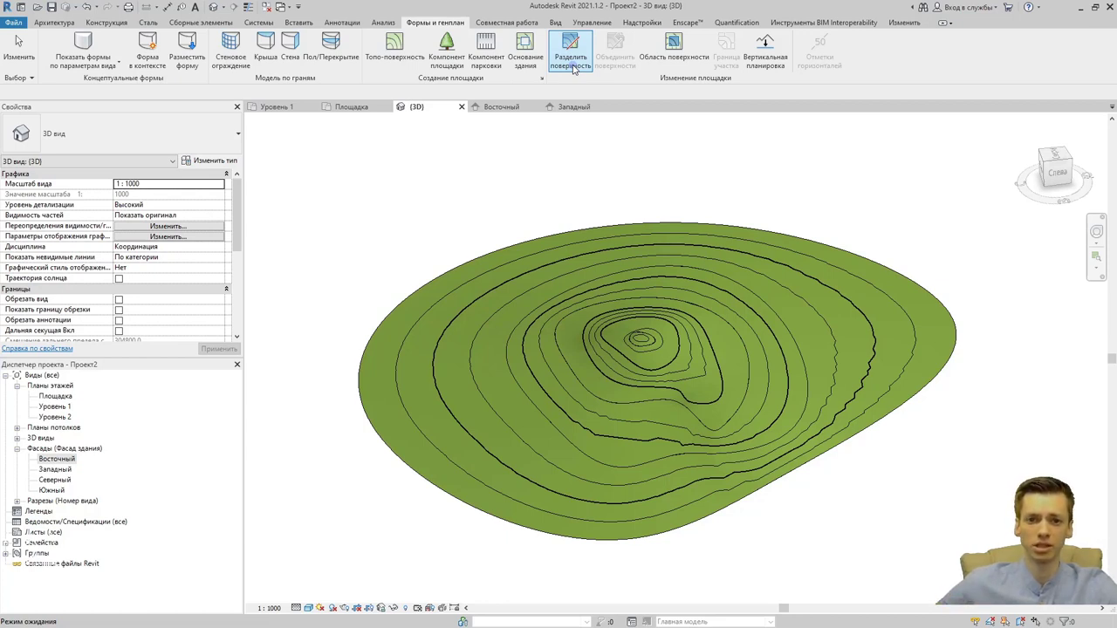
# Open the Площадка site plan and delete the section line crossing the terrain.
pyautogui.click(583, 66)
pyautogui.click(352, 106)
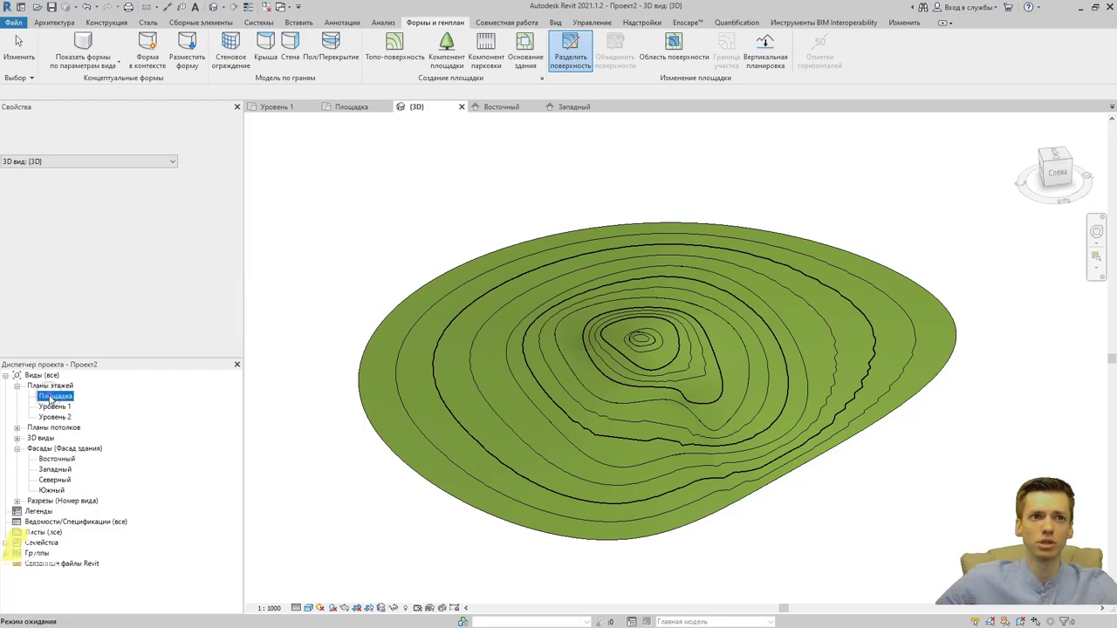
pyautogui.click(583, 177)
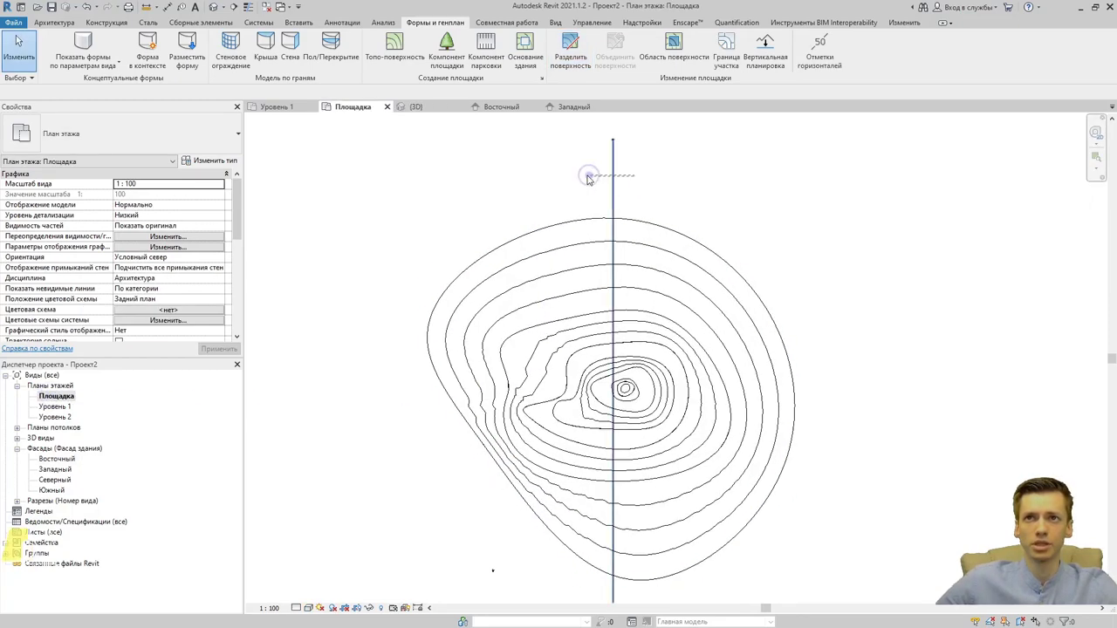
pyautogui.press('Delete')
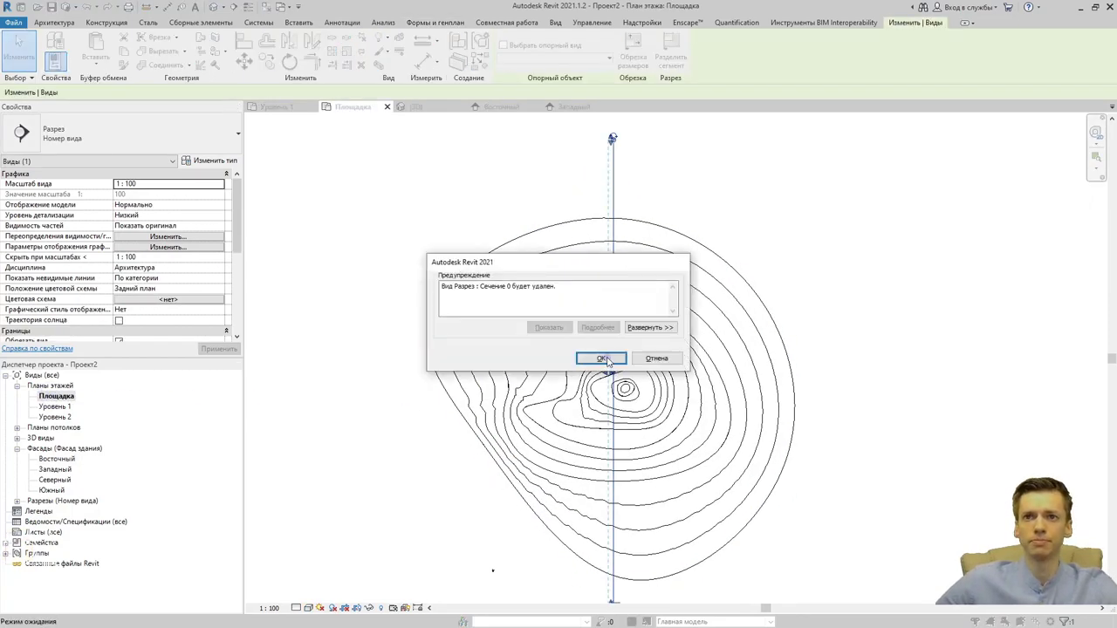
# Confirm deleting the section view and start Split Surface on the terrain.
pyautogui.press('Return')
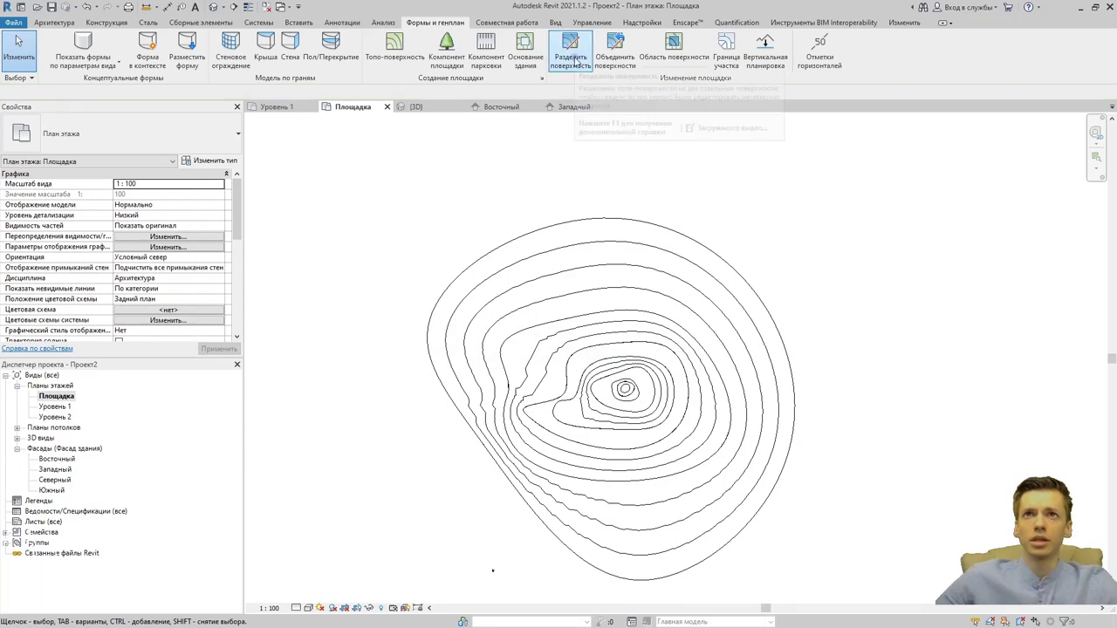
pyautogui.click(570, 52)
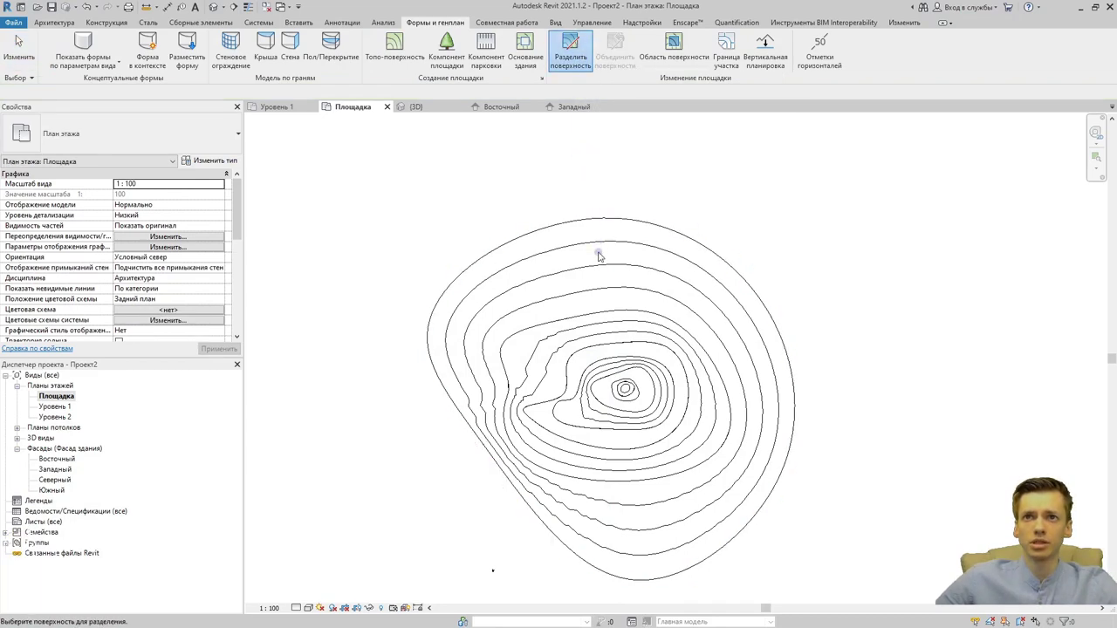
pyautogui.click(600, 224)
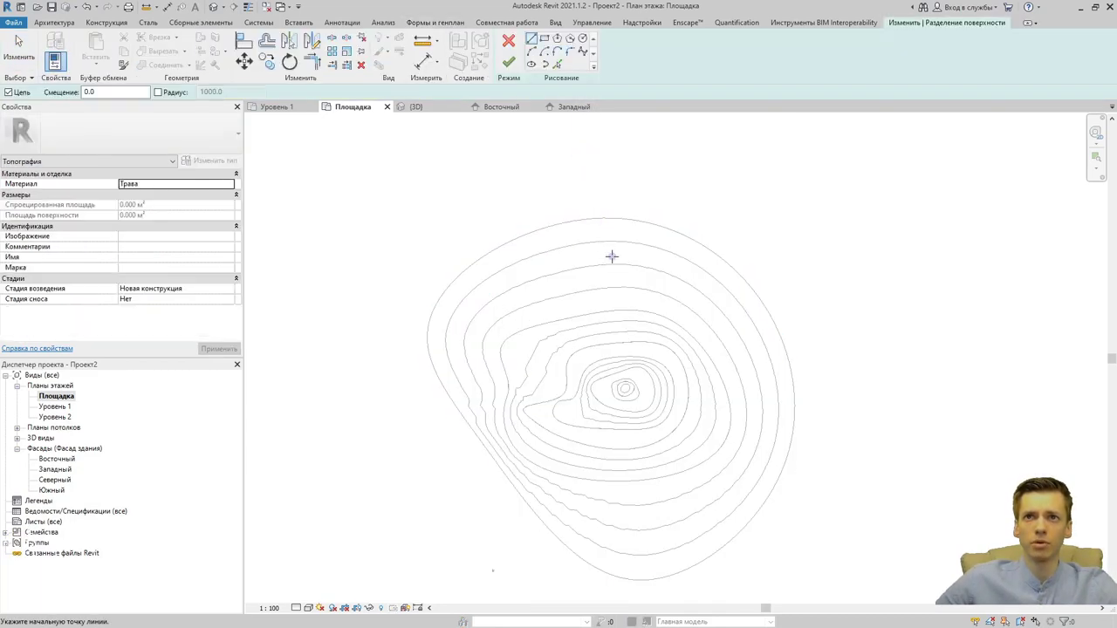
pyautogui.scroll(1, 530, 341)
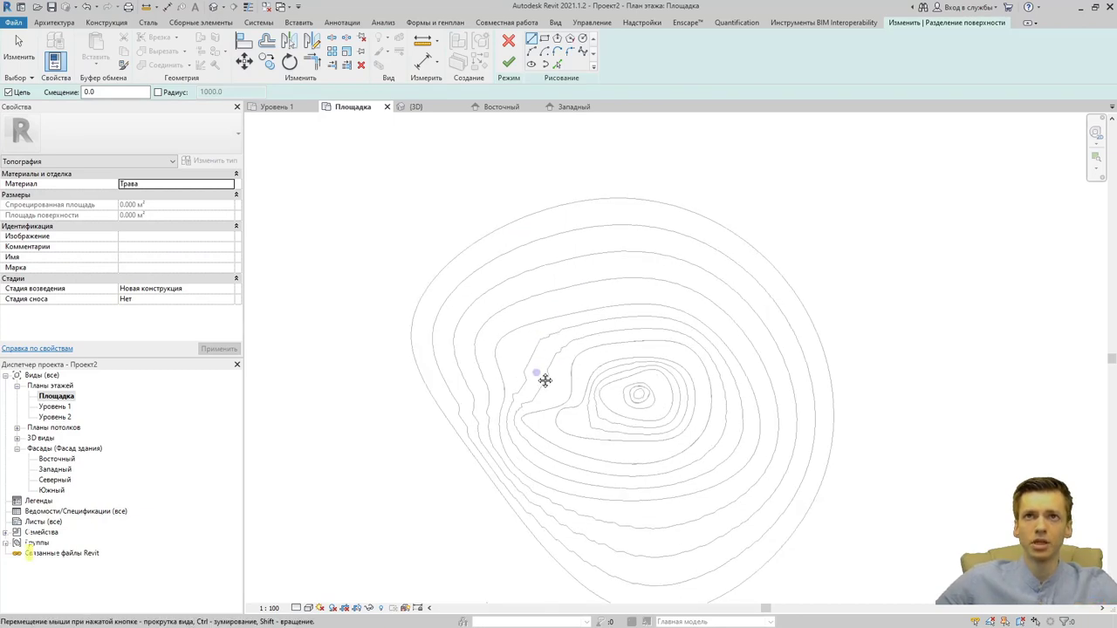
pyautogui.scroll(1, 541, 379)
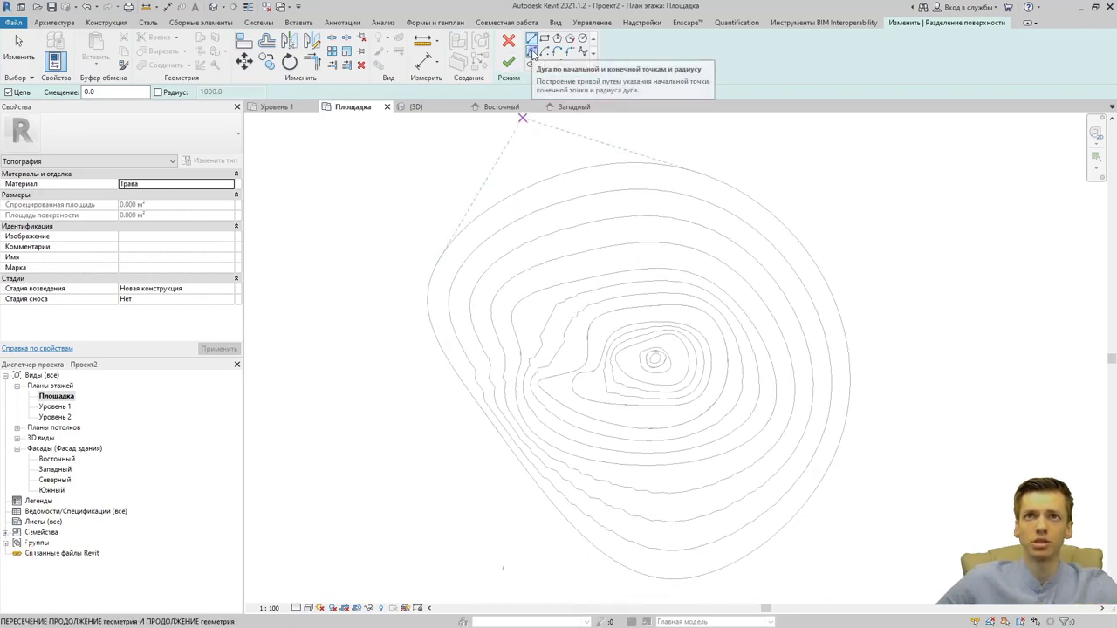
# Sketch a spline across the terrain's left side and finish the split.
pyautogui.click(531, 52)
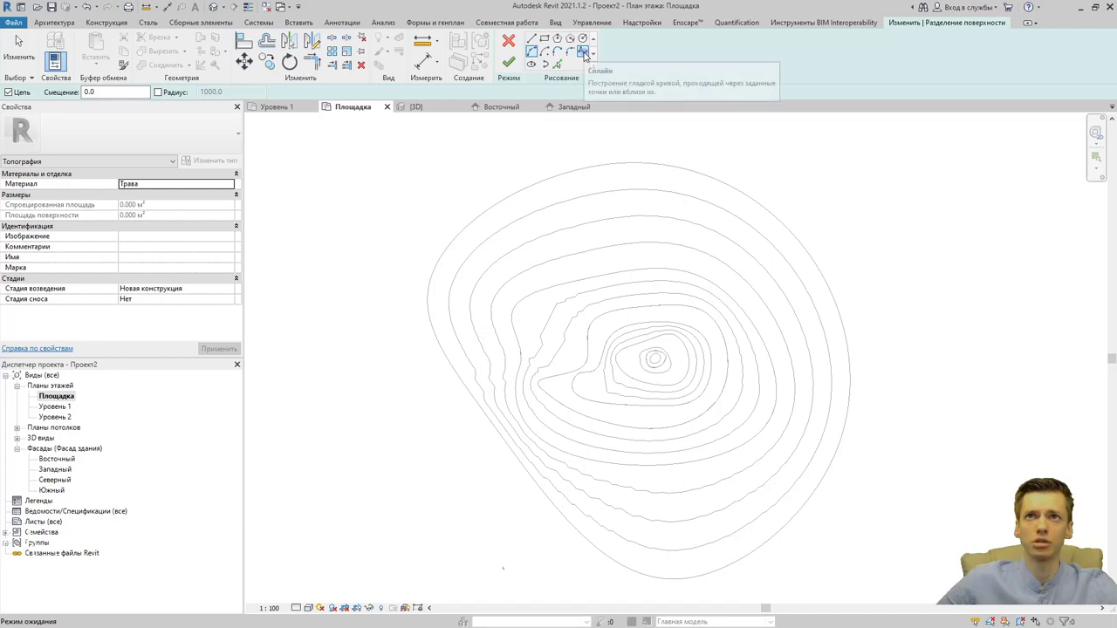
pyautogui.click(583, 51)
pyautogui.click(436, 261)
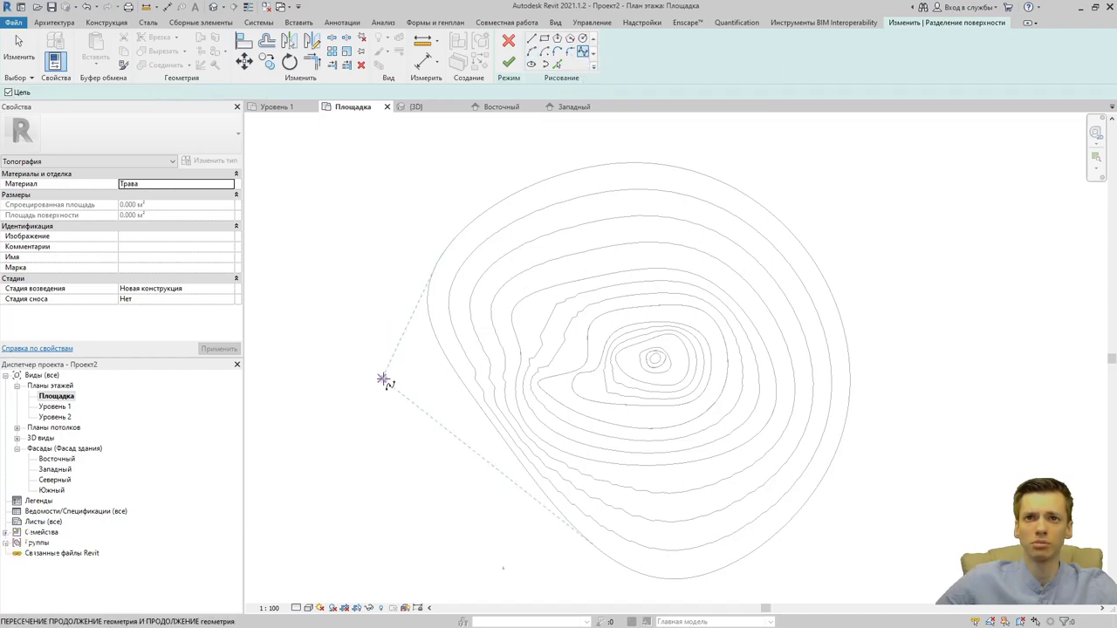
pyautogui.click(384, 378)
pyautogui.click(469, 390)
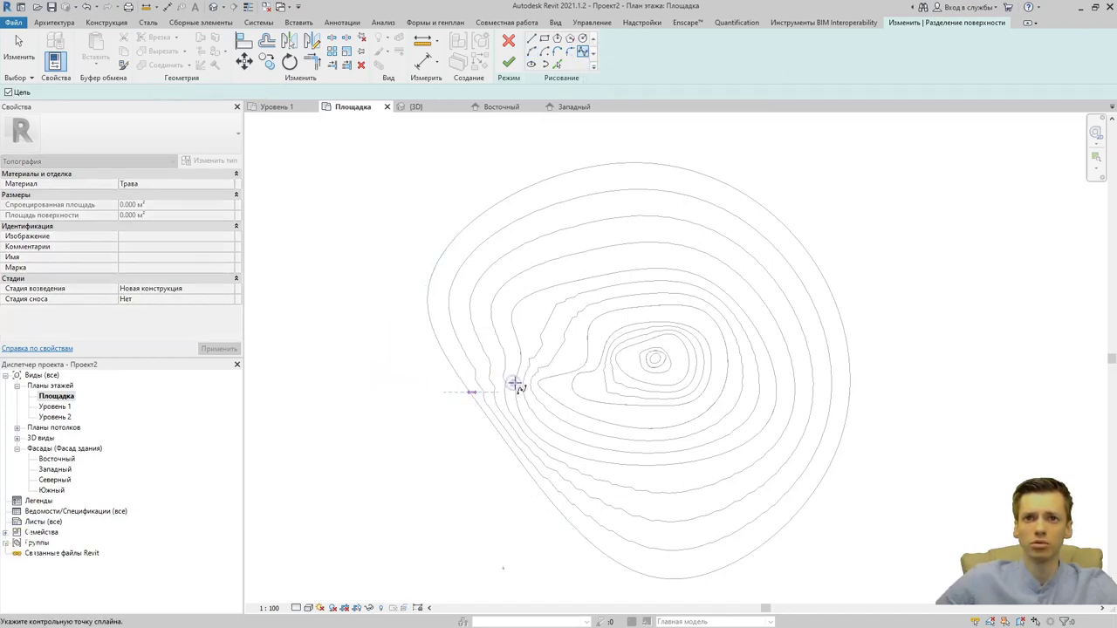
pyautogui.scroll(1, 579, 374)
pyautogui.scroll(2, 579, 373)
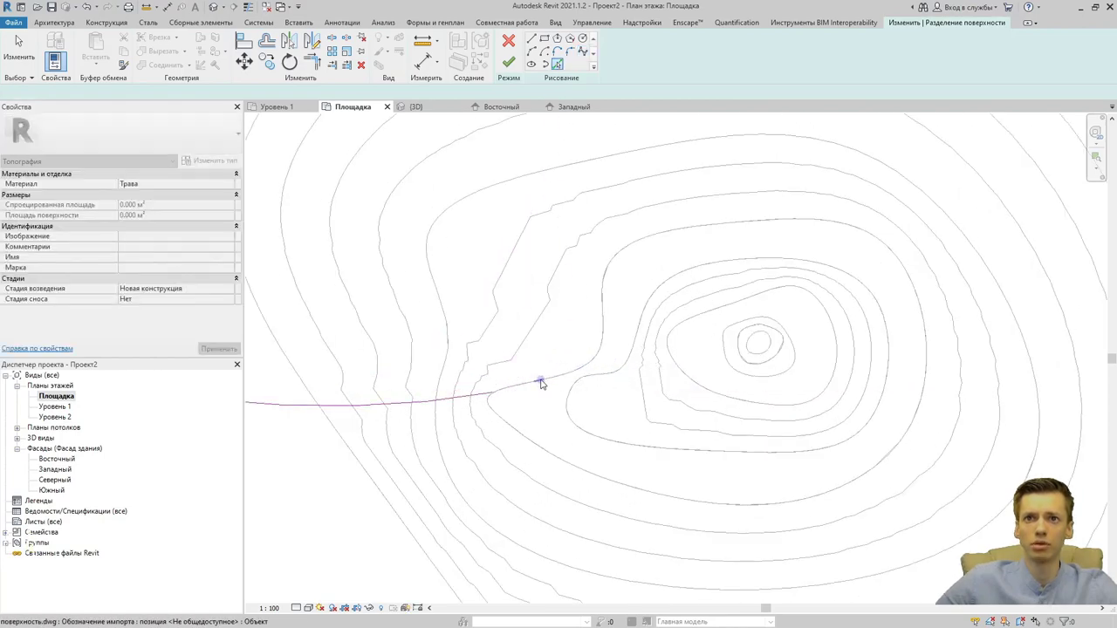
pyautogui.scroll(1, 773, 367)
pyautogui.click(773, 367)
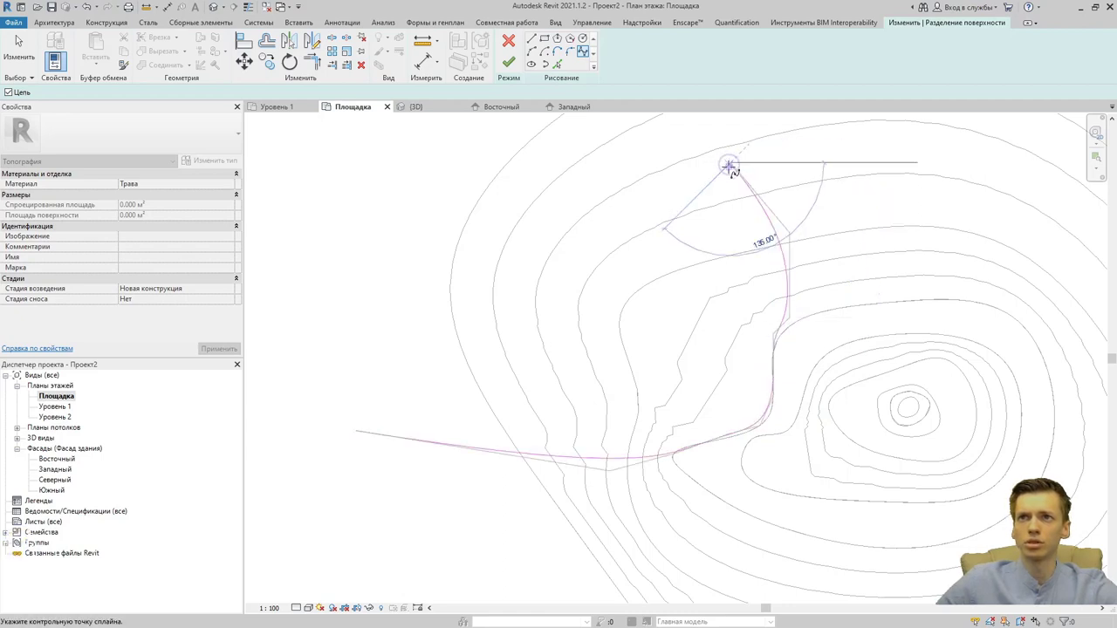
pyautogui.scroll(1, 731, 169)
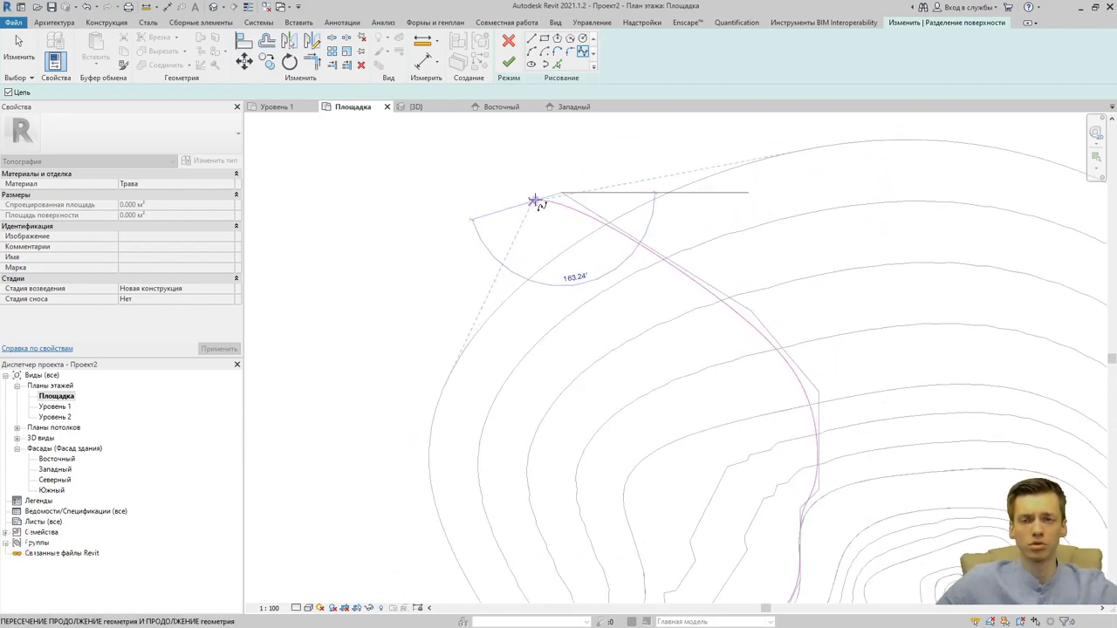
pyautogui.doubleClick(563, 192)
pyautogui.click(508, 63)
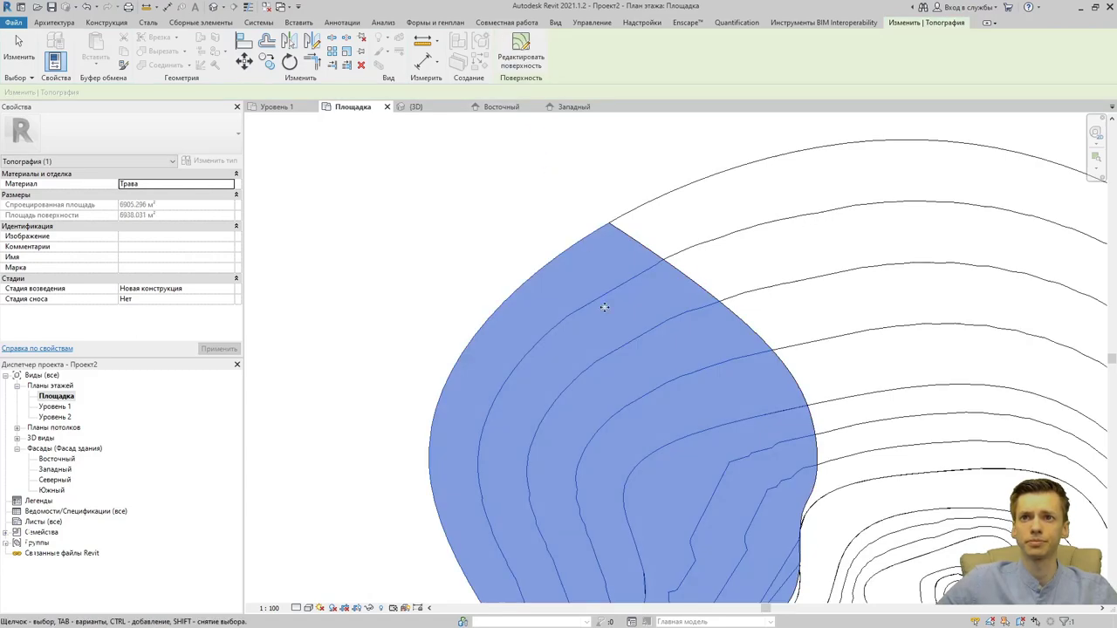
pyautogui.scroll(-3, 555, 390)
# Exit the split and open the default 3D view without saving.
pyautogui.press('Escape')
pyautogui.moveTo(536, 411)
pyautogui.mouseDown(button='middle')
pyautogui.moveTo(515, 481)
pyautogui.moveTo(527, 456)
pyautogui.mouseUp(button='middle')
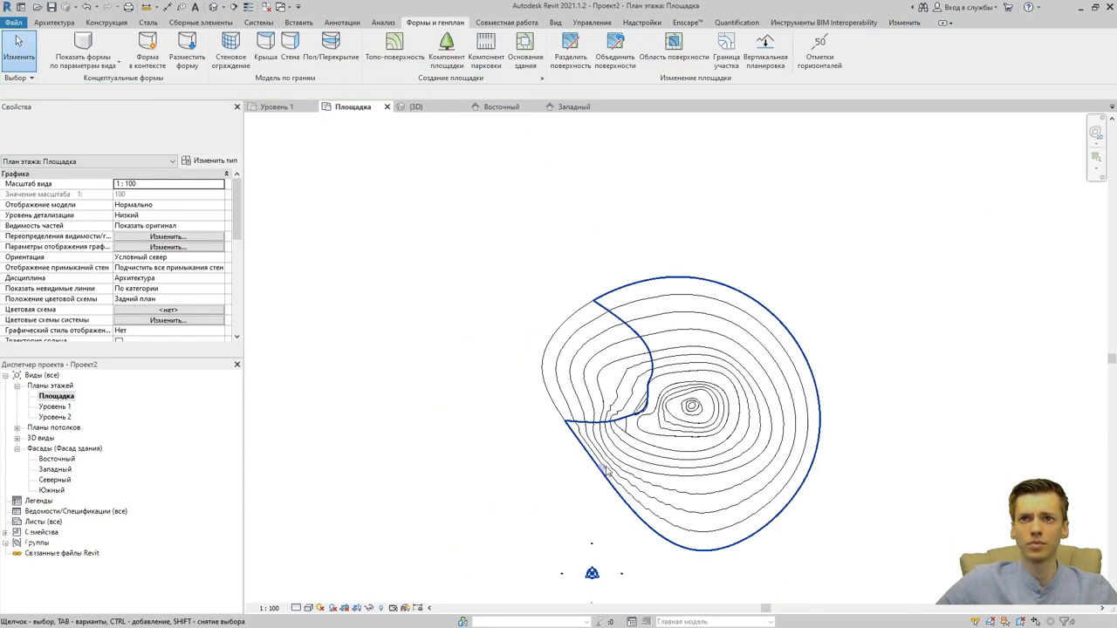
pyautogui.click(216, 10)
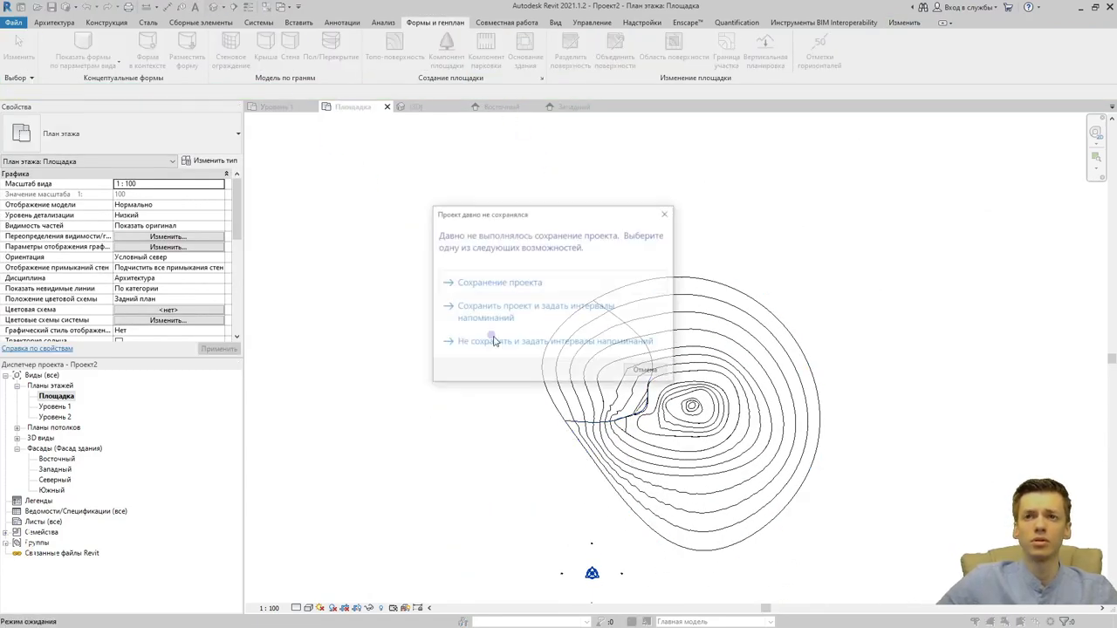
pyautogui.click(668, 214)
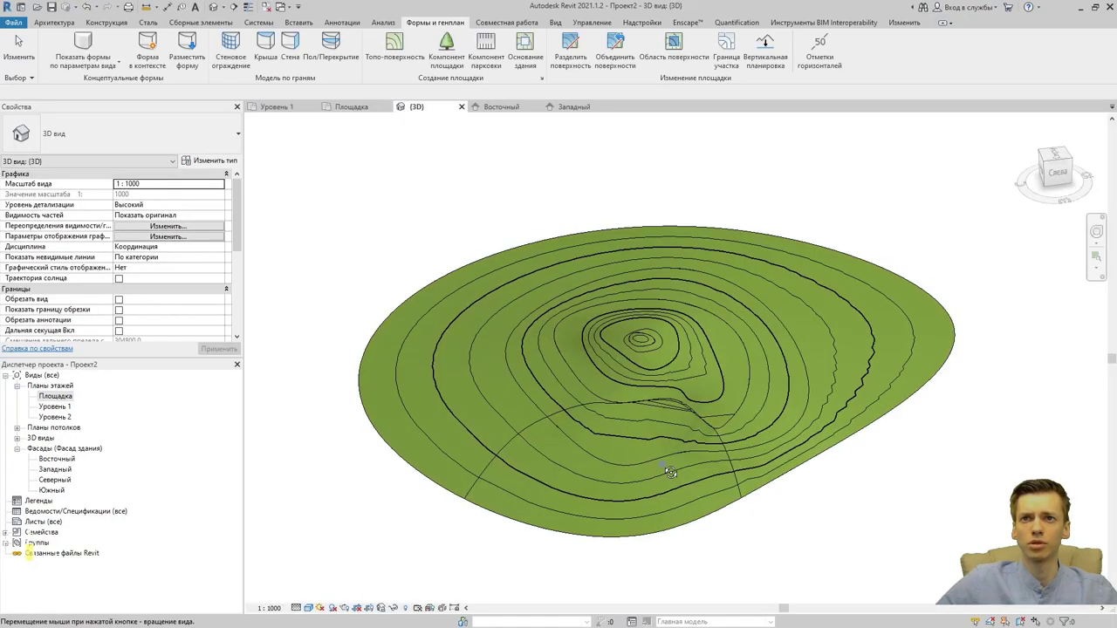
# Orbit to inspect the split-off region, then return to the Площадка site plan.
pyautogui.moveTo(669, 466)
pyautogui.keyDown('shift'); pyautogui.mouseDown(button='middle')
pyautogui.moveTo(850, 349)
pyautogui.moveTo(864, 324)
pyautogui.moveTo(760, 378)
pyautogui.moveTo(718, 462)
pyautogui.mouseUp(button='middle'); pyautogui.keyUp('shift')
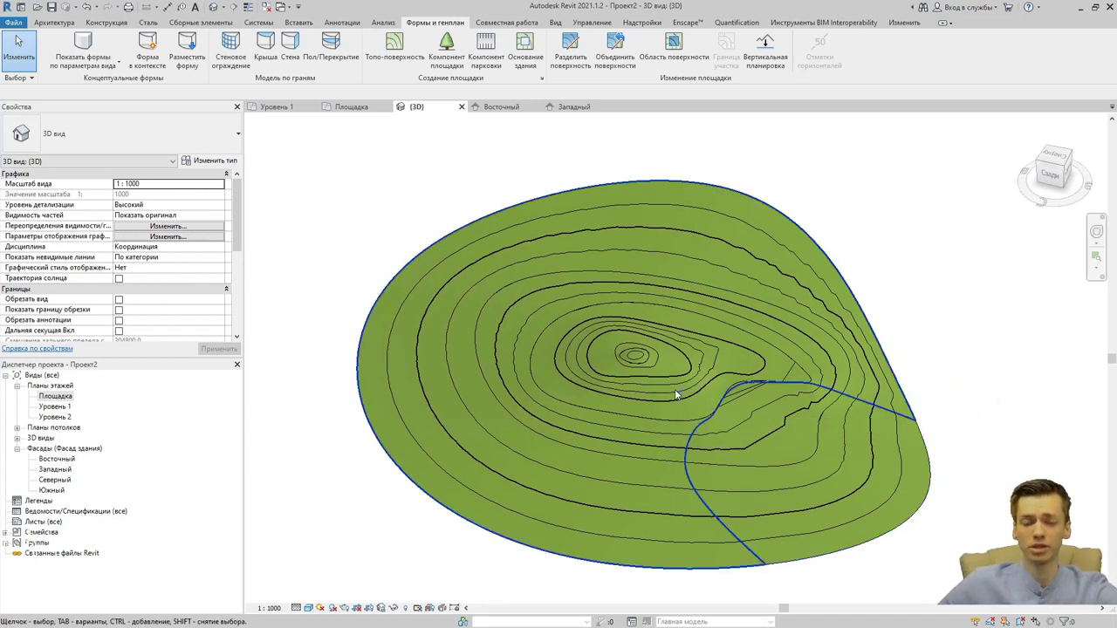
pyautogui.keyDown('shift'); pyautogui.moveTo(777, 410); pyautogui.dragTo(782, 365, button='middle'); pyautogui.keyUp('shift')
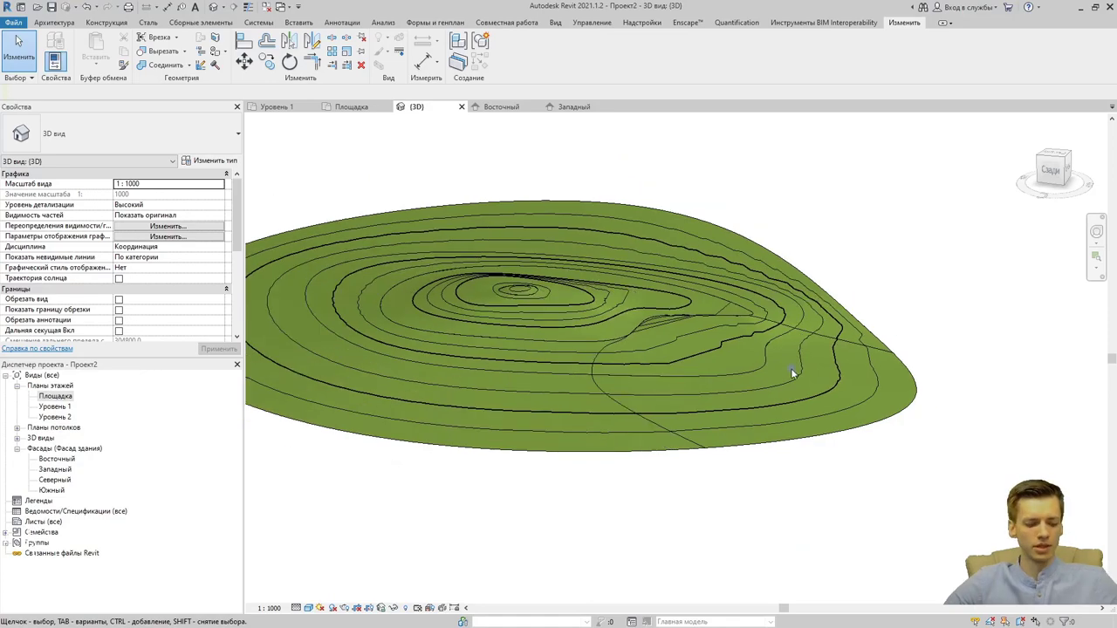
pyautogui.keyDown('shift'); pyautogui.moveTo(885, 394); pyautogui.dragTo(785, 410, button='middle'); pyautogui.keyUp('shift')
pyautogui.scroll(3, 833, 300)
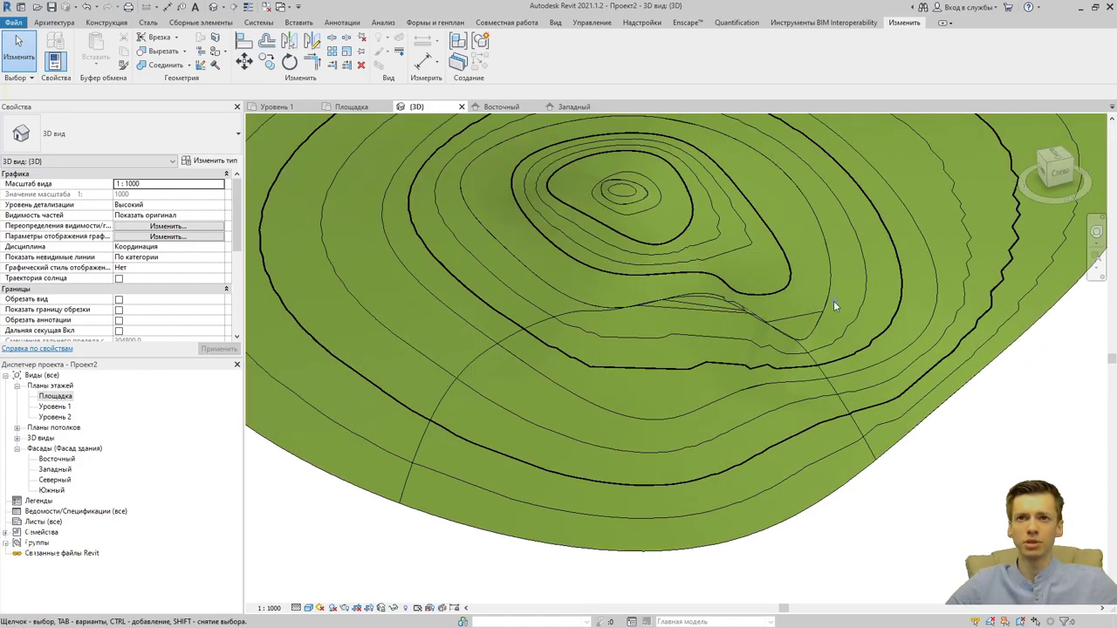
pyautogui.scroll(-3, 754, 397)
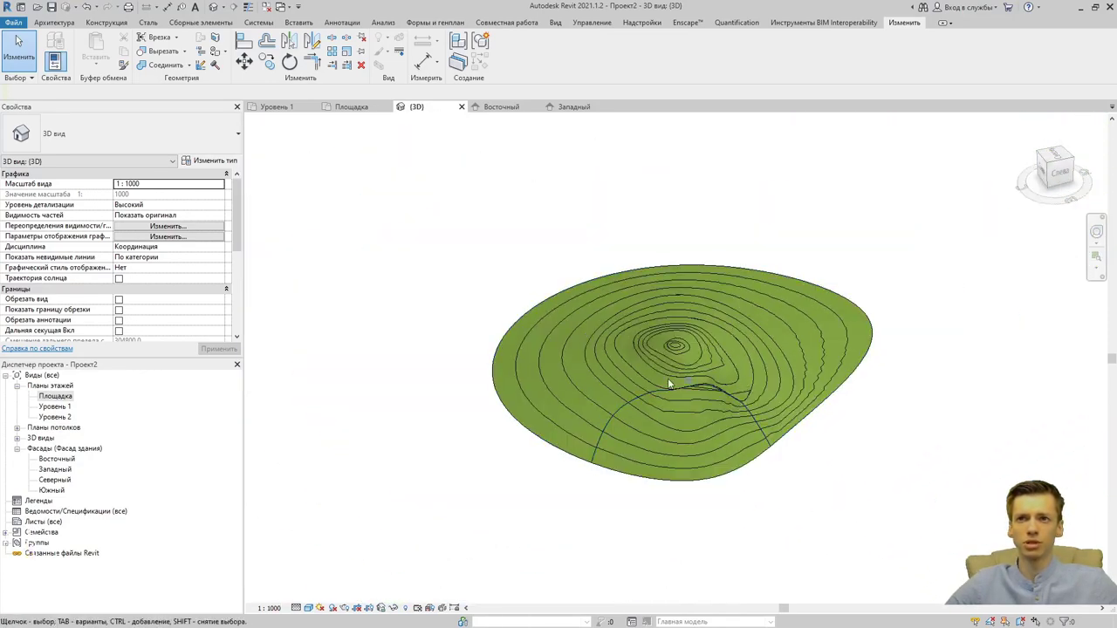
pyautogui.doubleClick(52, 396)
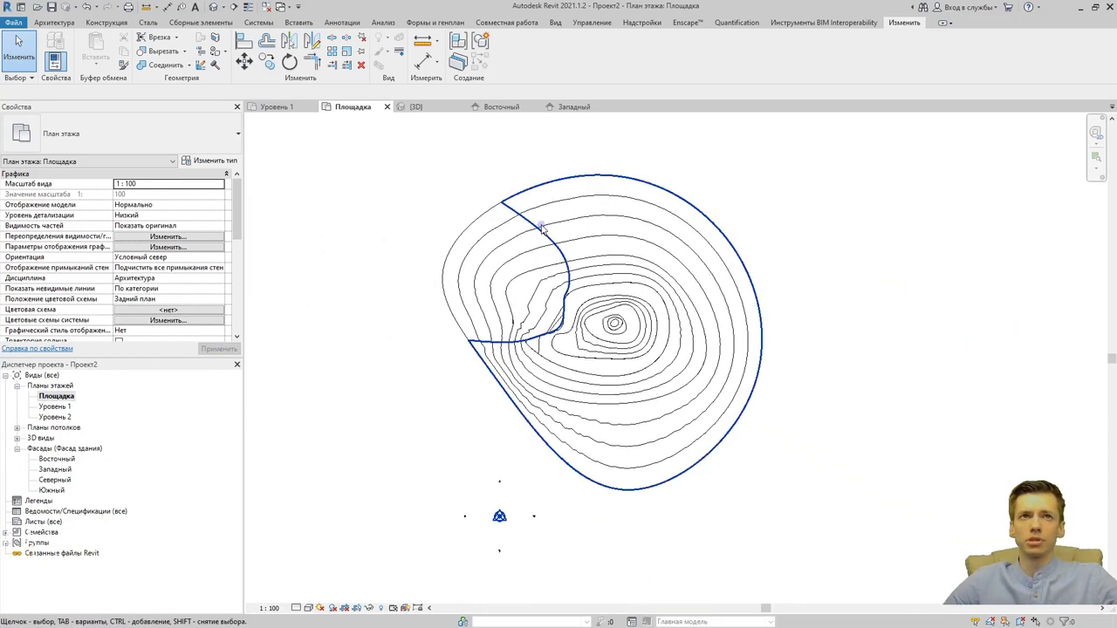
pyautogui.click(453, 25)
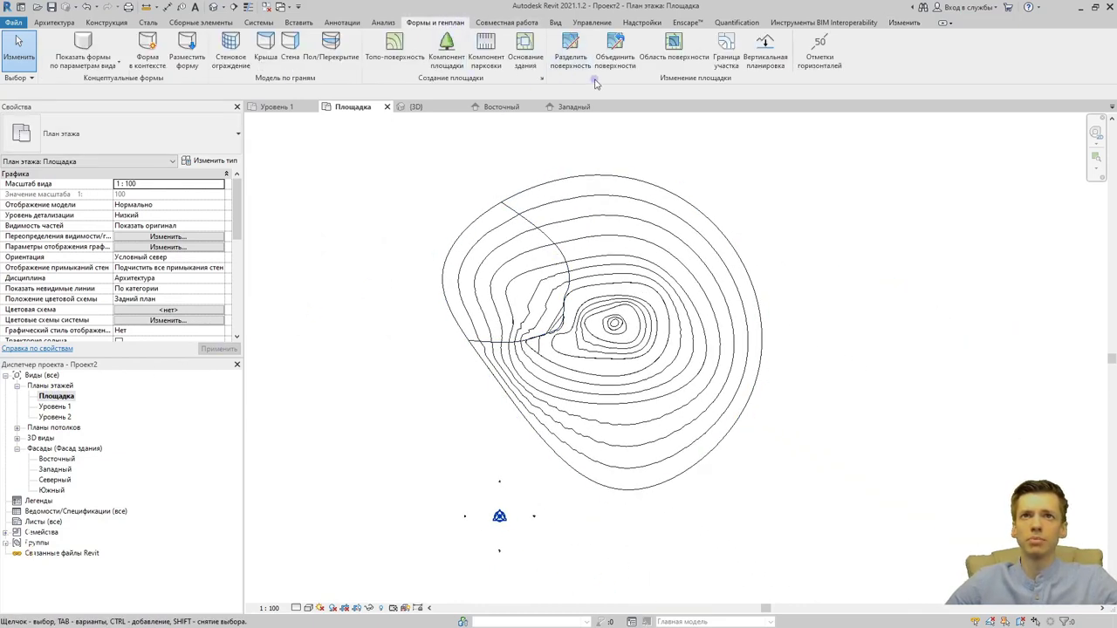
pyautogui.click(571, 53)
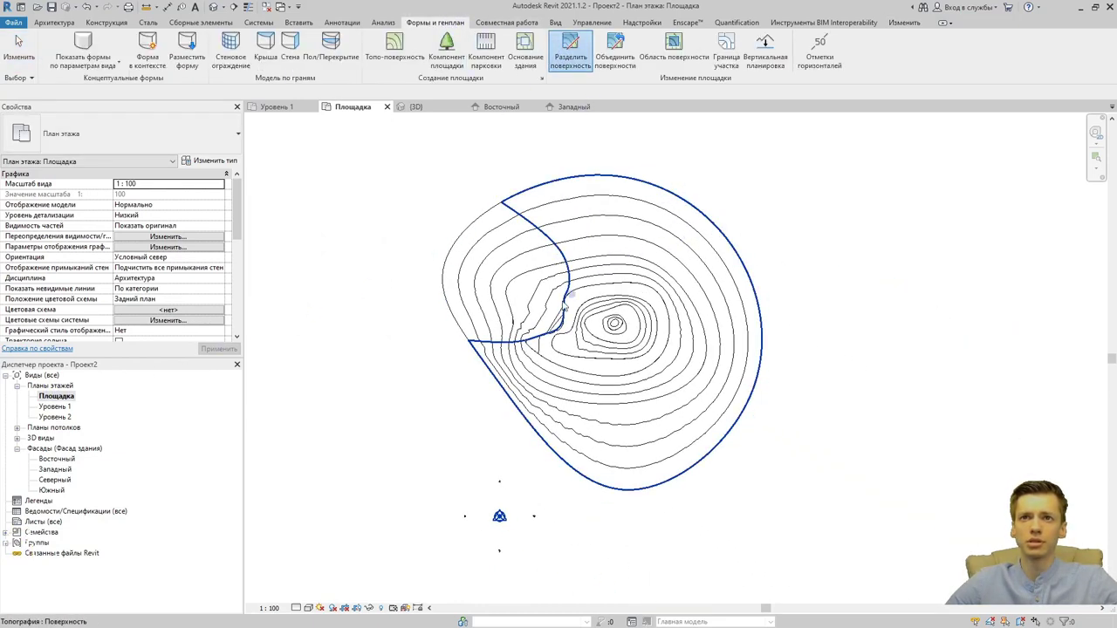
pyautogui.click(610, 53)
pyautogui.click(543, 194)
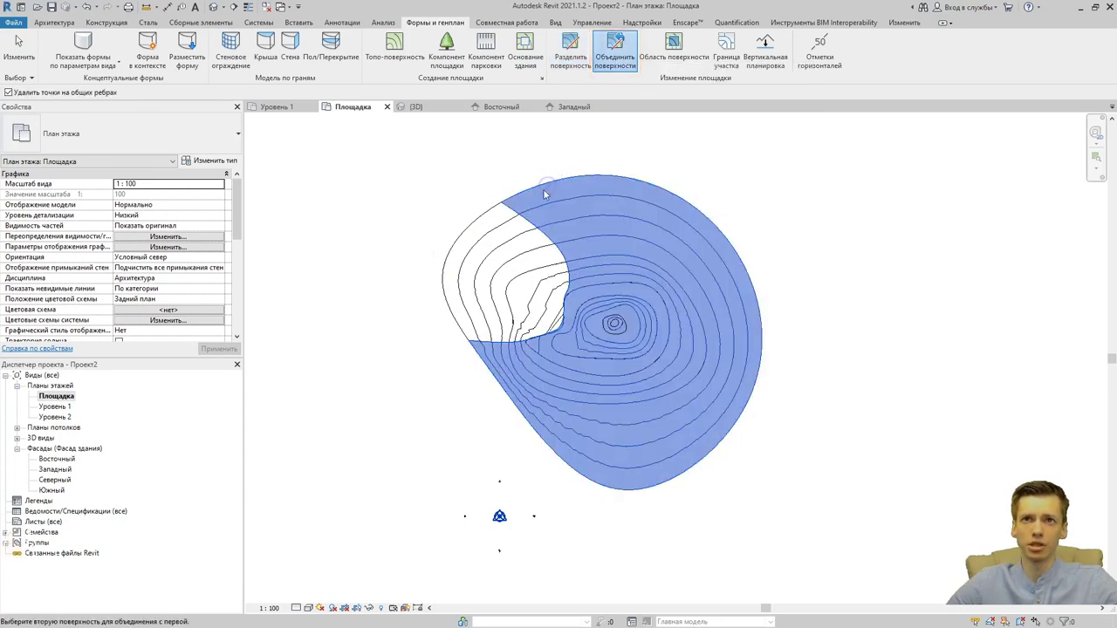
pyautogui.click(487, 219)
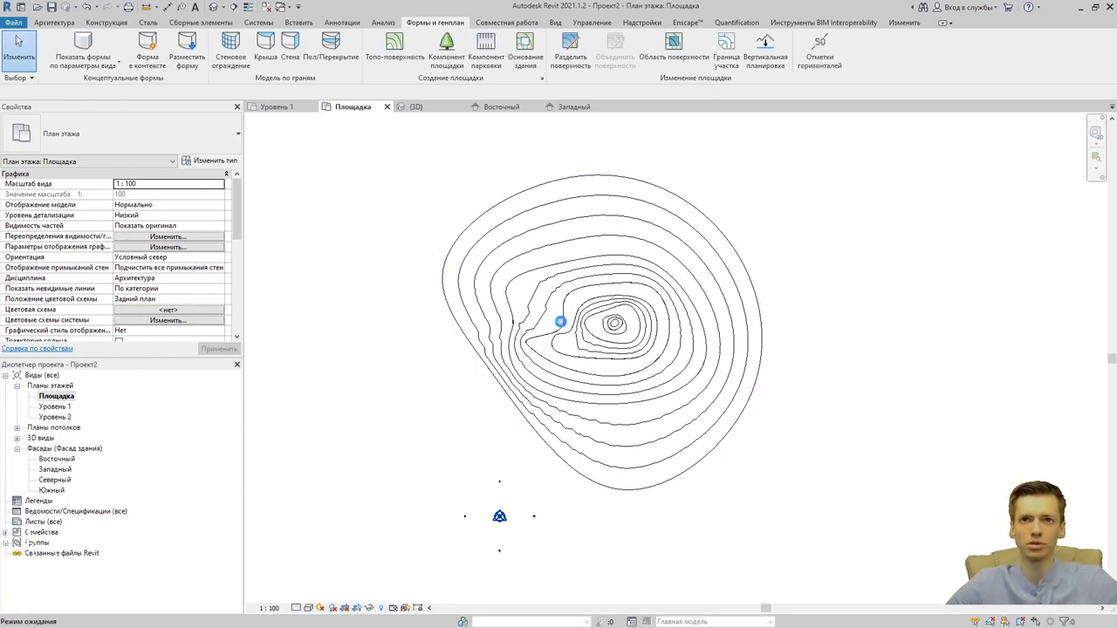
pyautogui.hotkey('ctrl', 'z')
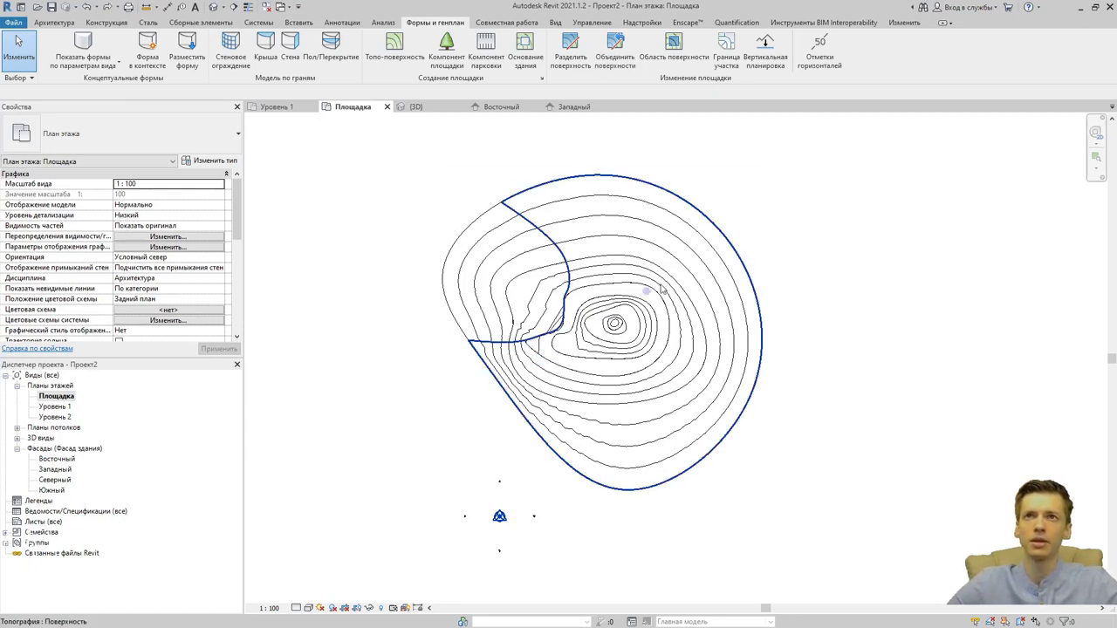
# Start a second surface split and sketch a spline from the terrain's top right past its southern edge.
pyautogui.click(571, 52)
pyautogui.click(693, 211)
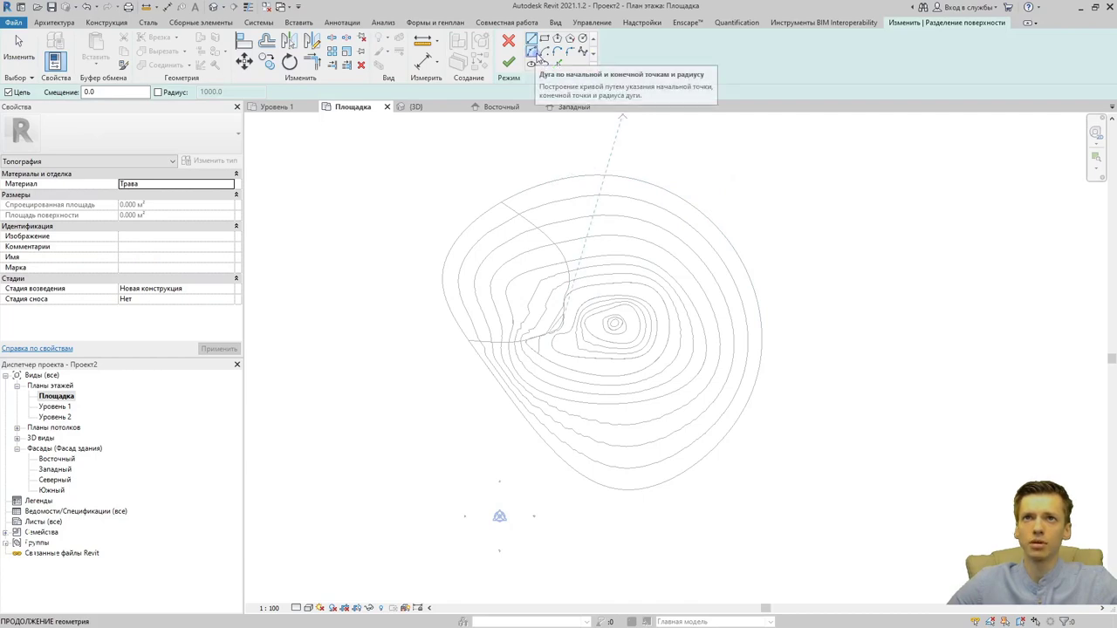
pyautogui.click(531, 53)
pyautogui.click(583, 53)
pyautogui.click(764, 225)
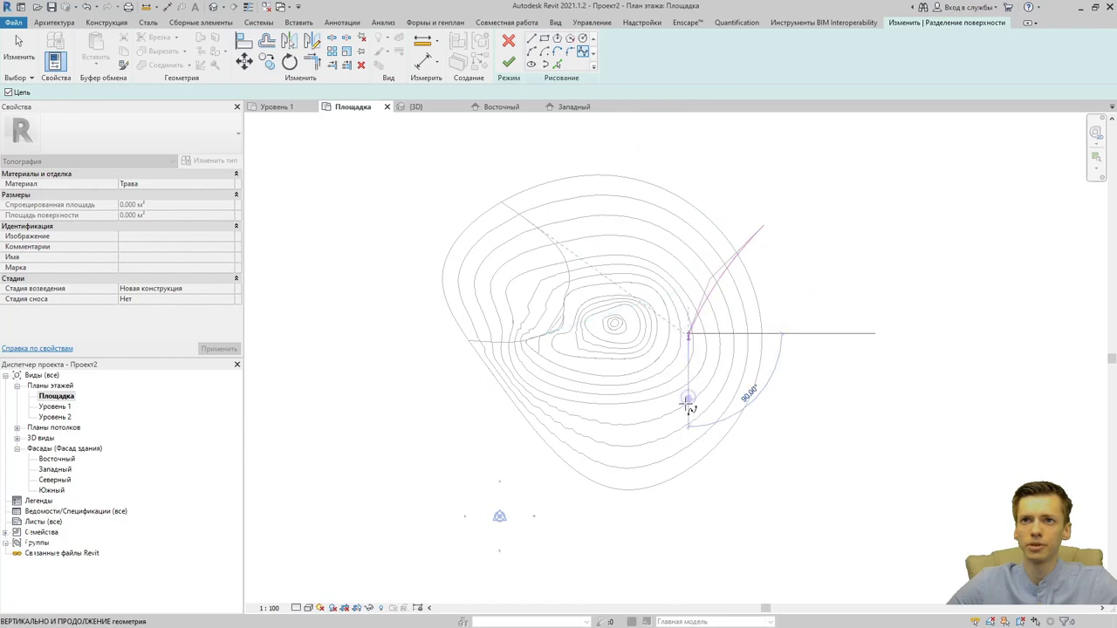
pyautogui.press('Escape')
pyautogui.click(601, 456)
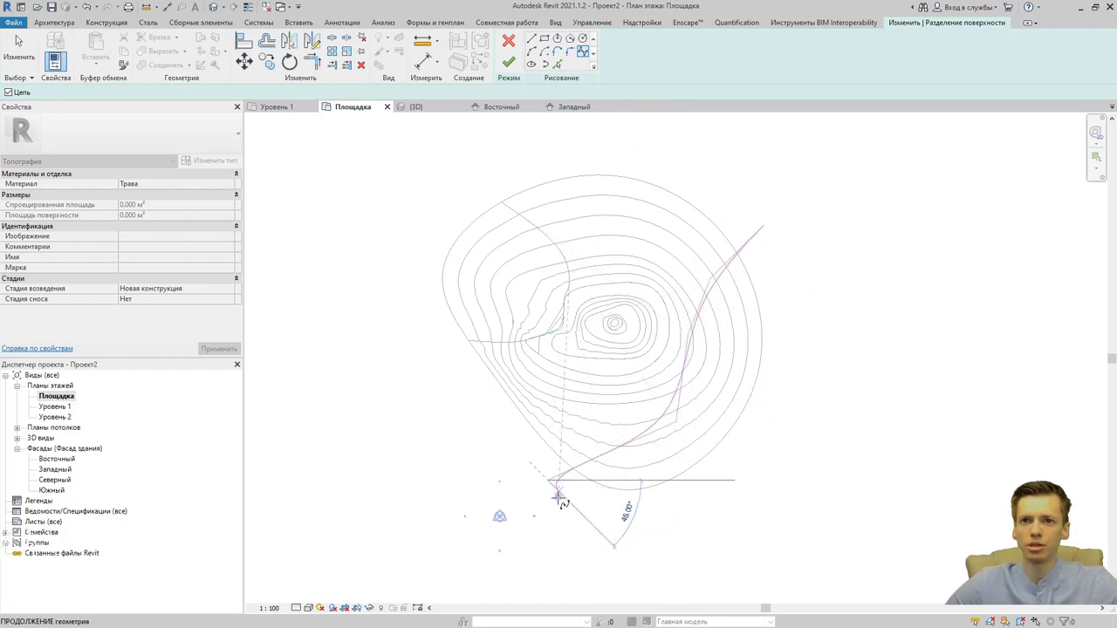
pyautogui.click(534, 490)
pyautogui.press('Escape')
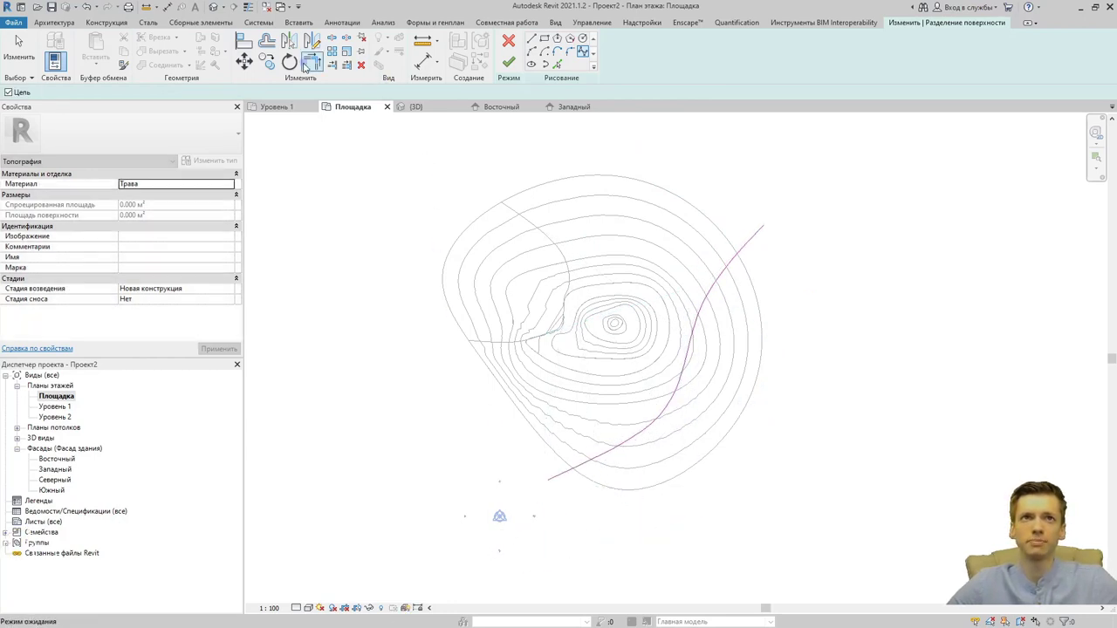
# Offset the curved split line into a parallel copy, entering 5000 as the distance.
pyautogui.click(267, 41)
pyautogui.write('1000')
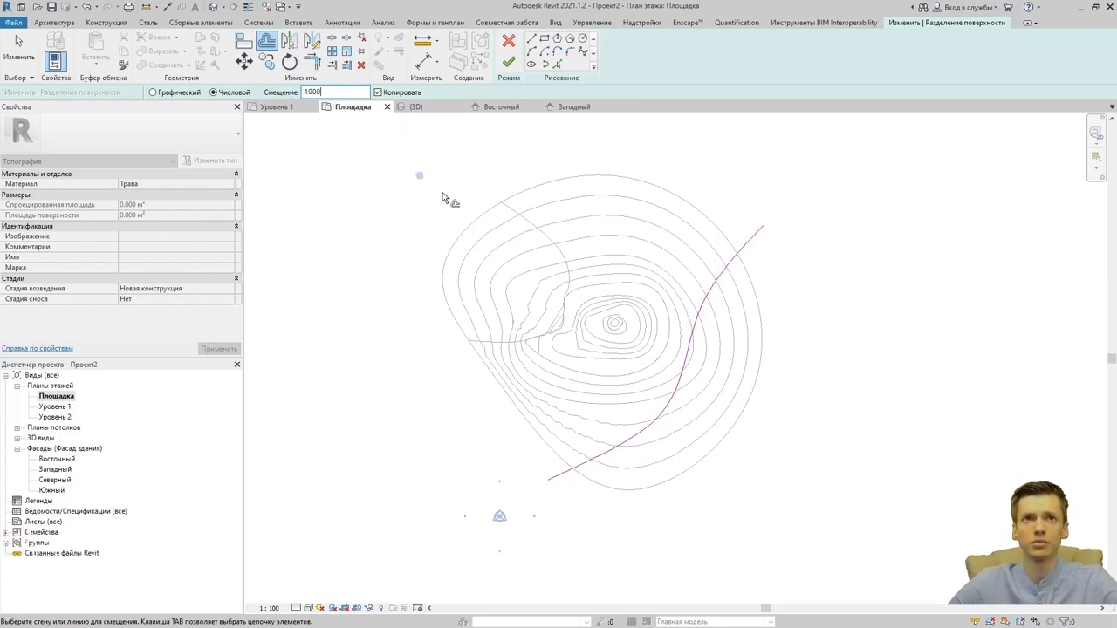
pyautogui.click(694, 356)
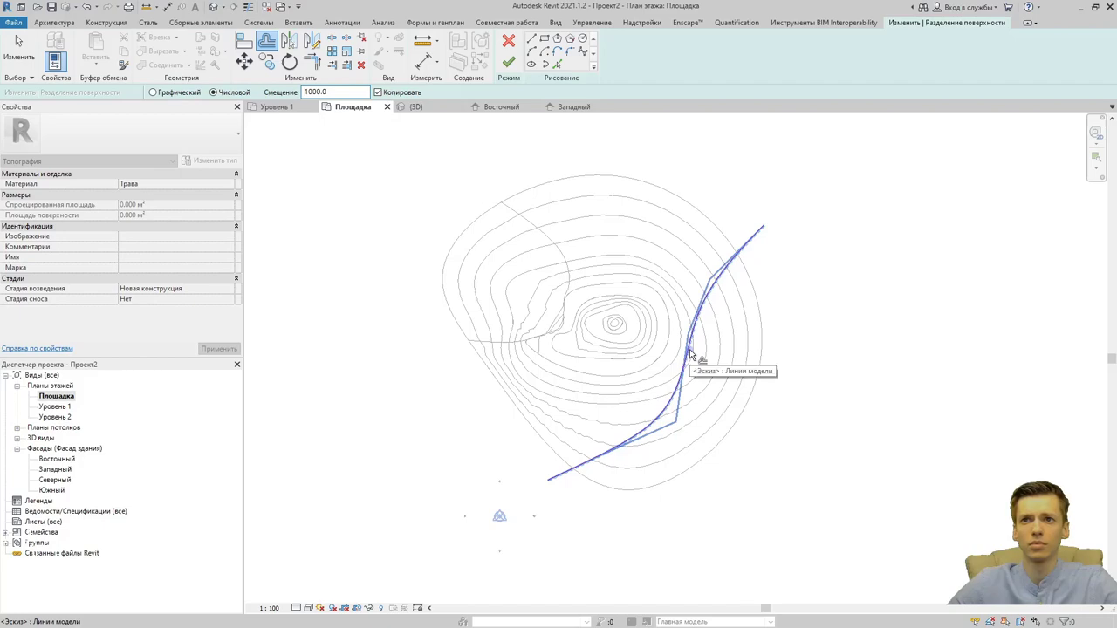
pyautogui.scroll(2, 693, 384)
pyautogui.scroll(3, 679, 437)
pyautogui.scroll(1, 738, 325)
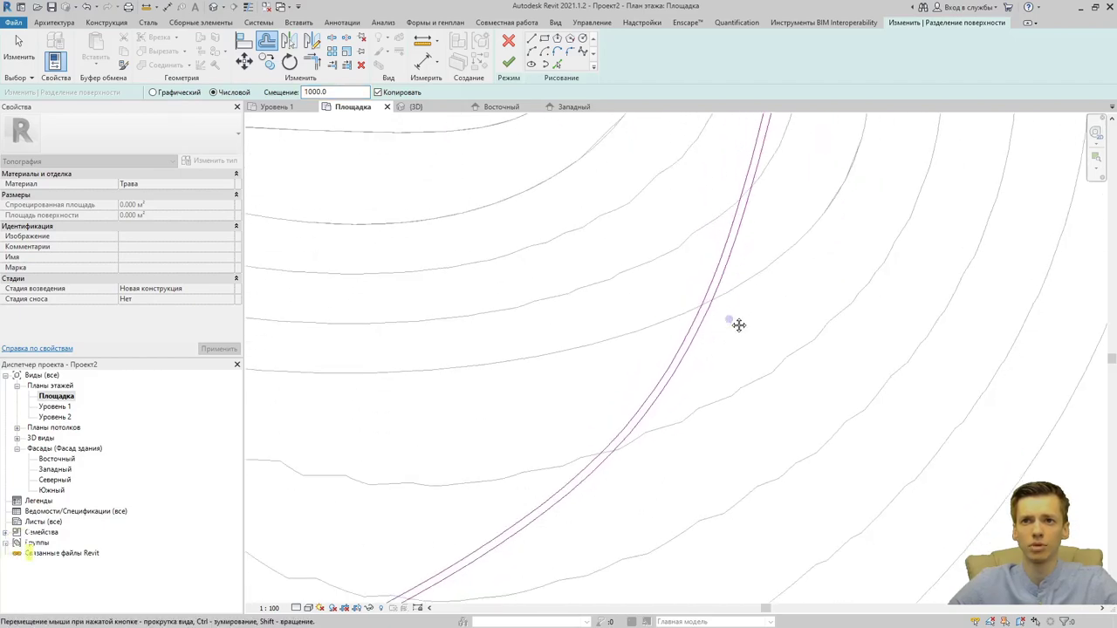
pyautogui.scroll(-2, 618, 443)
pyautogui.scroll(2, 706, 369)
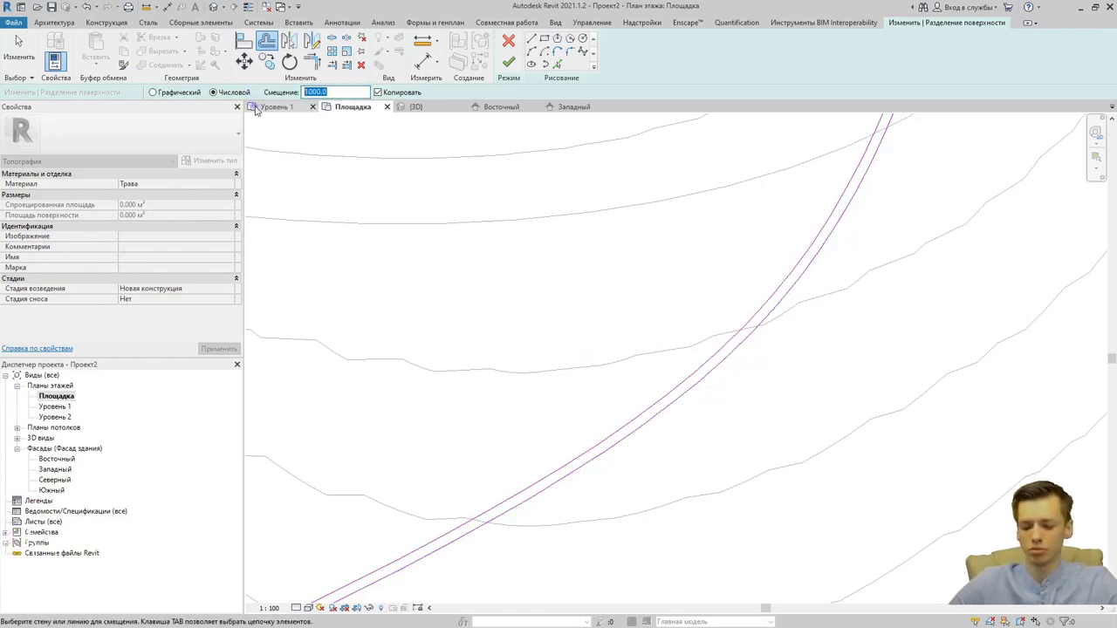
pyautogui.write('5')
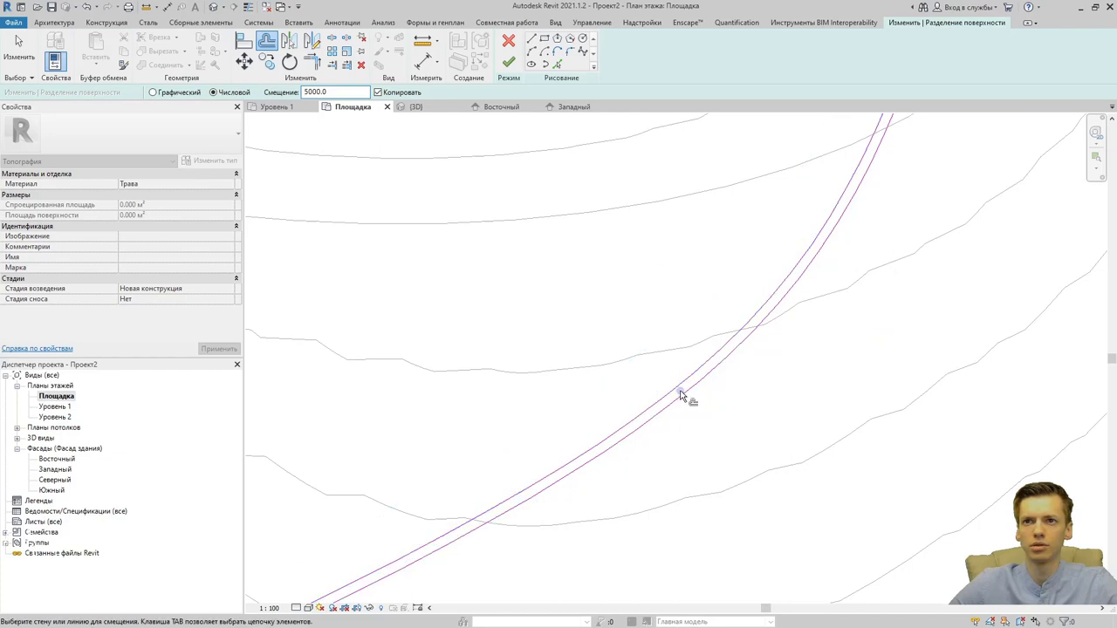
pyautogui.scroll(-2, 683, 394)
pyautogui.scroll(-2, 683, 393)
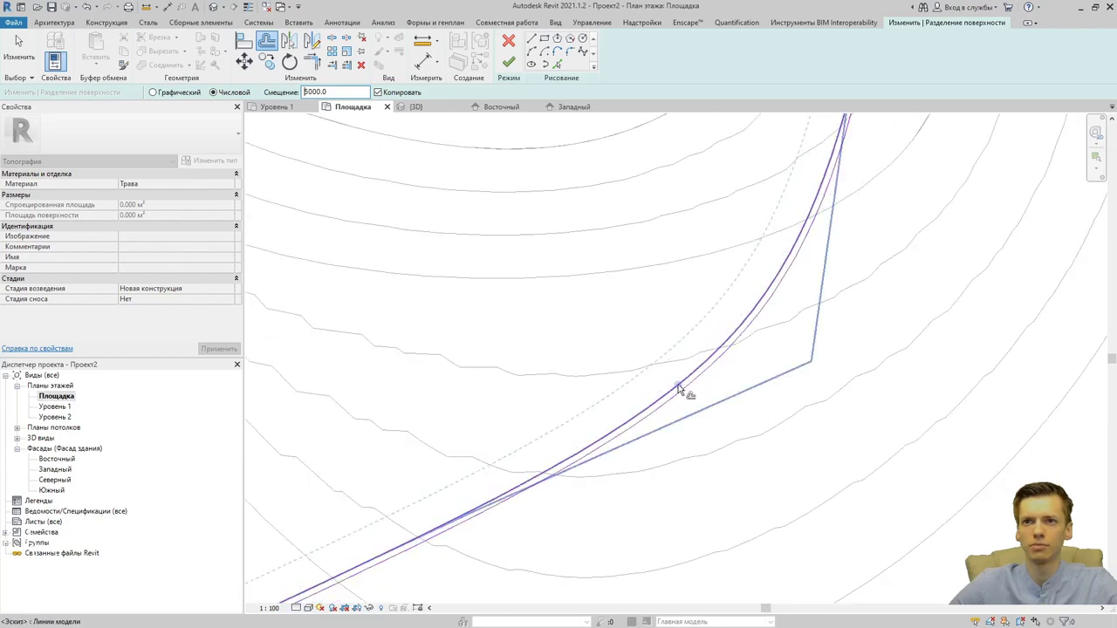
pyautogui.scroll(2, 680, 389)
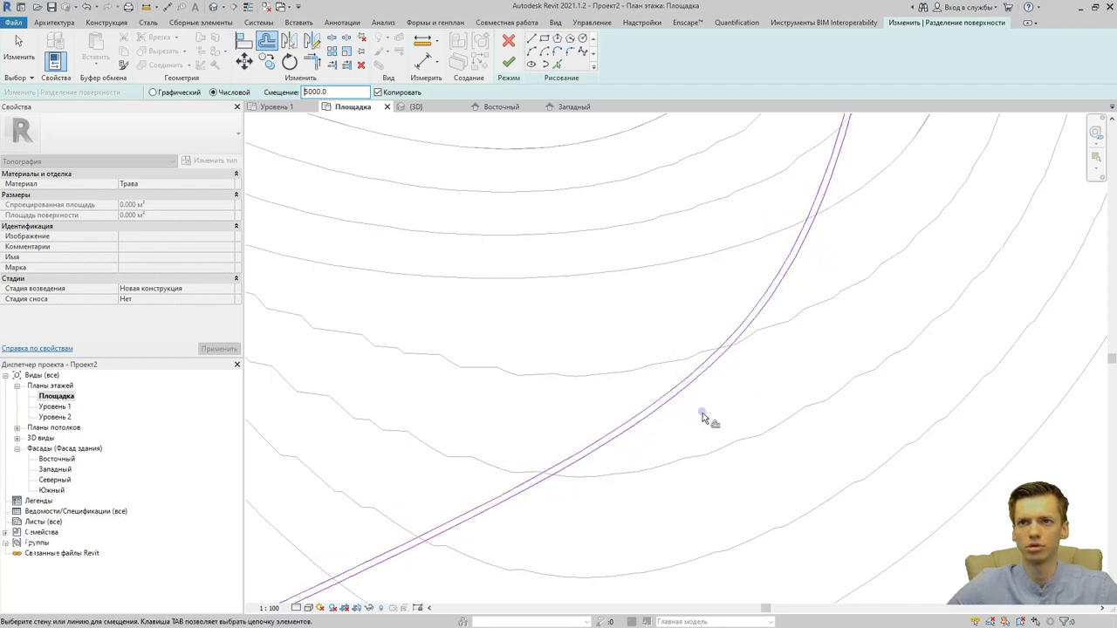
# Cancel the Offset command and restart it with the 5000 distance.
pyautogui.rightClick(705, 419)
pyautogui.click(727, 424)
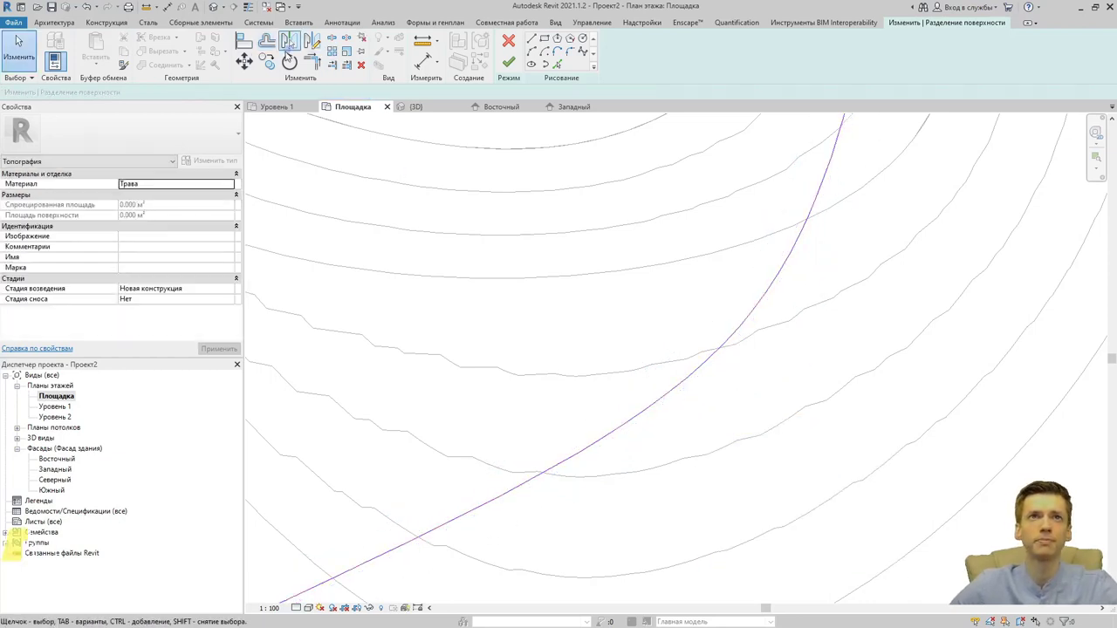
pyautogui.click(266, 41)
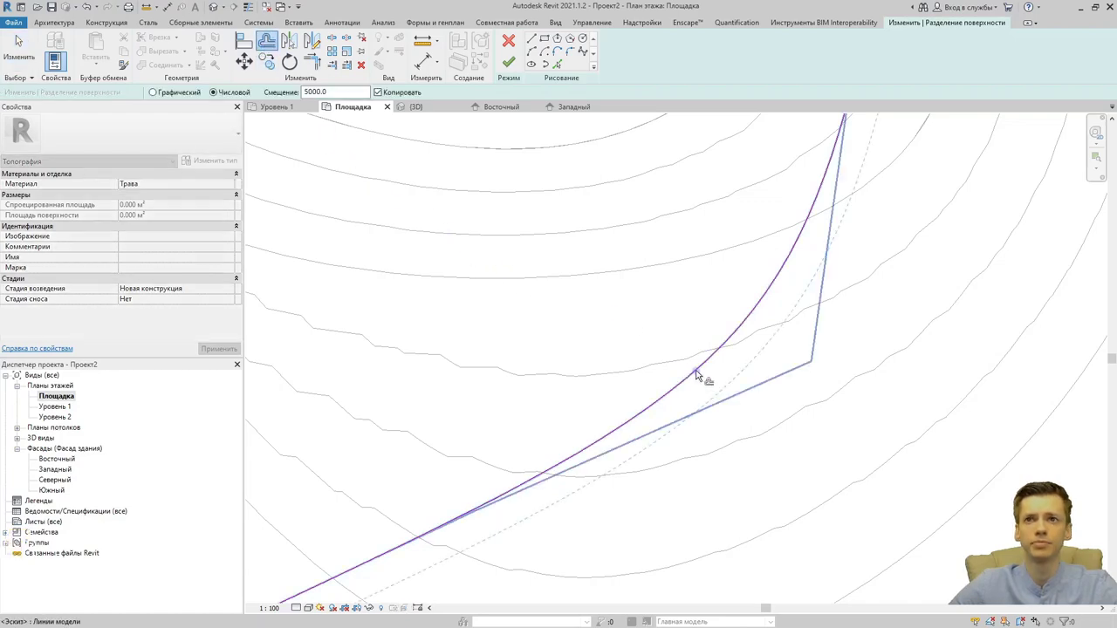
pyautogui.scroll(-2, 695, 371)
pyautogui.scroll(-2, 773, 337)
pyautogui.scroll(-2, 723, 393)
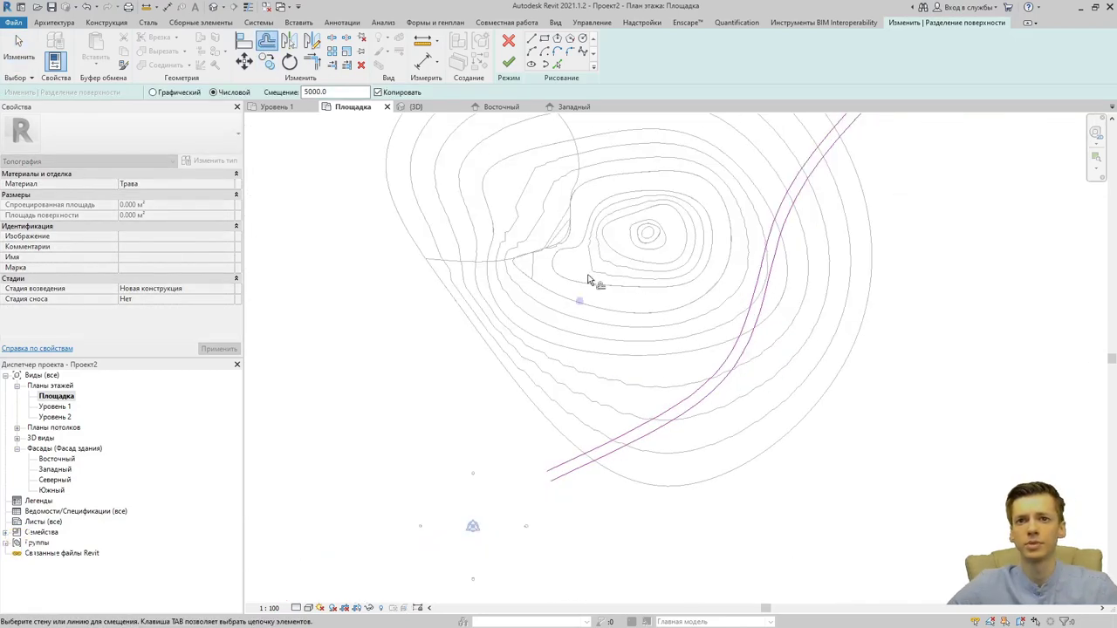
# Draw a straight line to the corner point of the road strip outline.
pyautogui.click(532, 39)
pyautogui.scroll(2, 543, 489)
pyautogui.scroll(2, 558, 464)
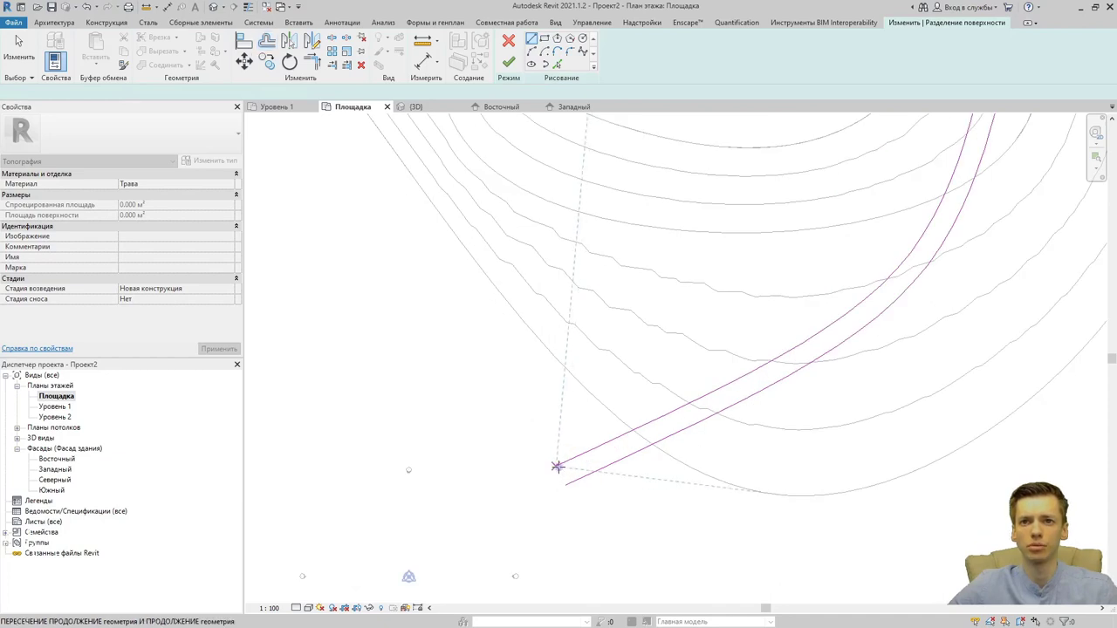
pyautogui.scroll(2, 566, 485)
pyautogui.scroll(2, 568, 481)
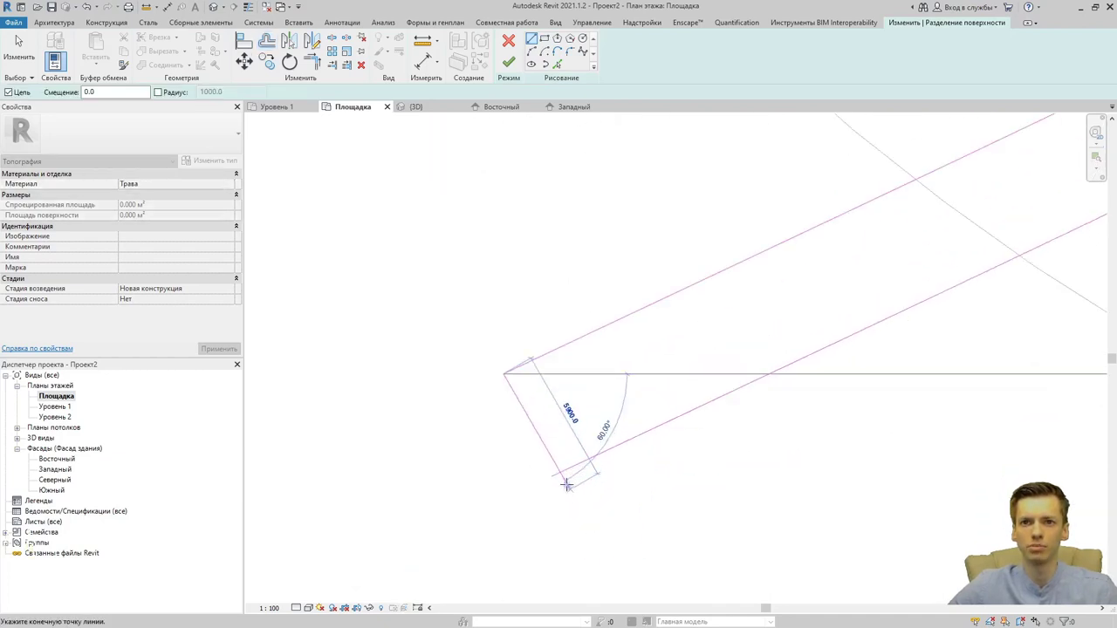
pyautogui.scroll(1, 572, 484)
pyautogui.click(546, 472)
pyautogui.press('Escape')
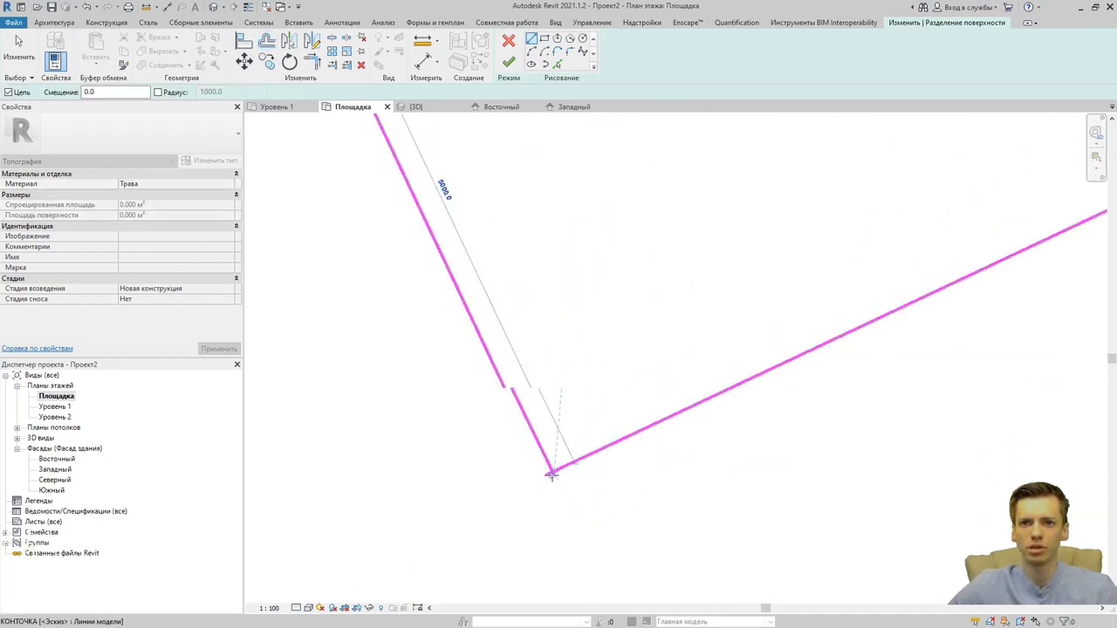
# Close the strip outline at the path end and try finishing the split, which raises a boundary error.
pyautogui.scroll(-2, 685, 374)
pyautogui.scroll(-1, 843, 317)
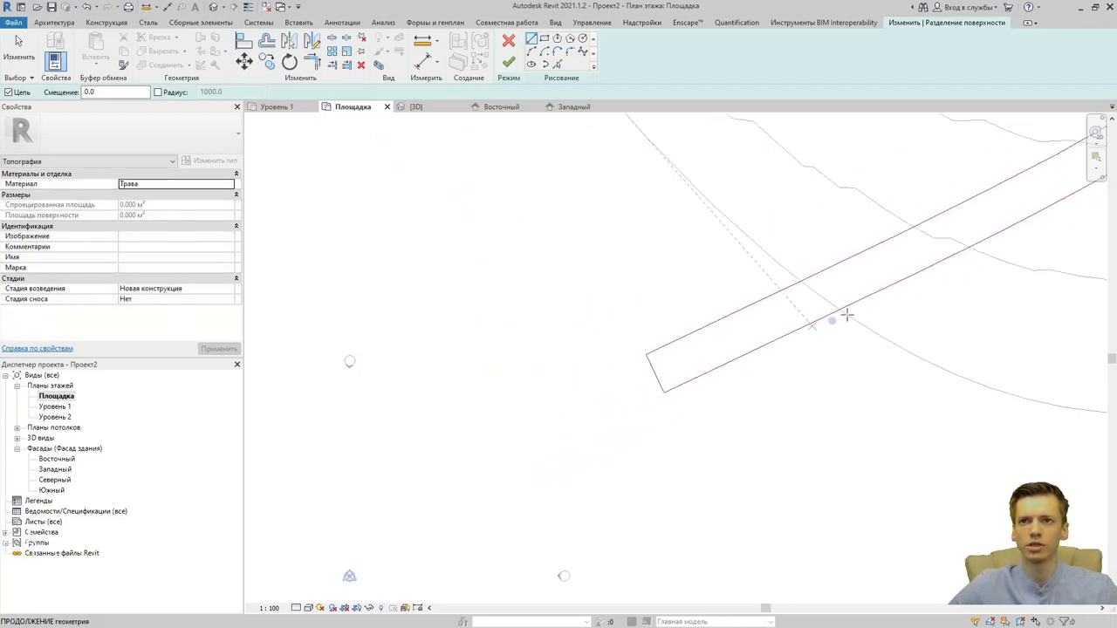
pyautogui.scroll(-2, 463, 451)
pyautogui.scroll(-2, 782, 314)
pyautogui.scroll(-1, 782, 314)
pyautogui.scroll(3, 690, 324)
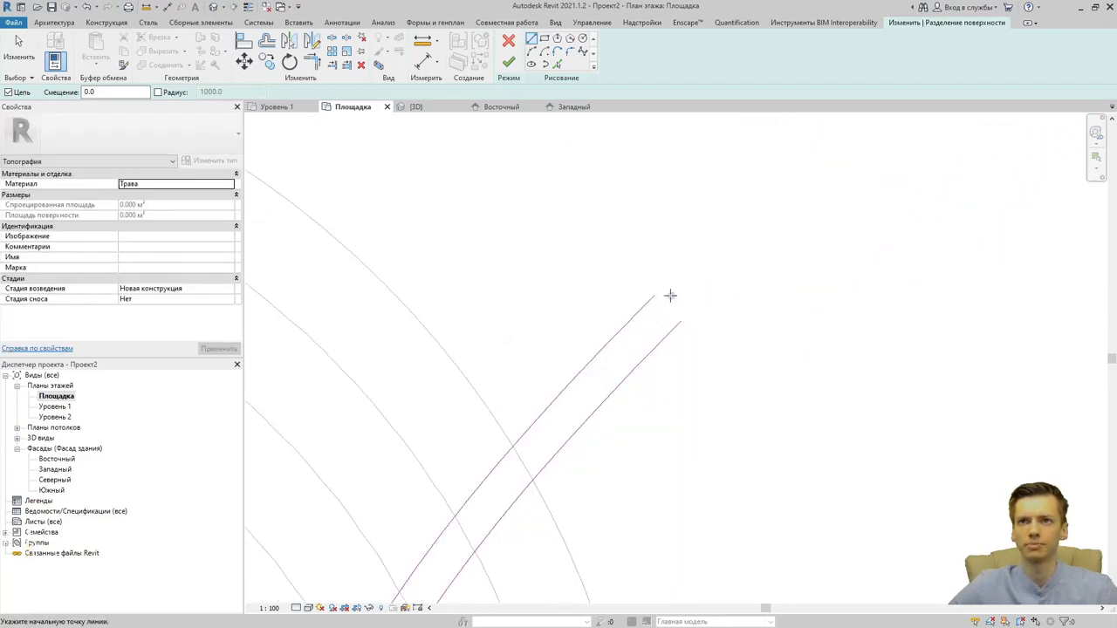
pyautogui.scroll(2, 715, 299)
pyautogui.click(649, 294)
pyautogui.click(685, 330)
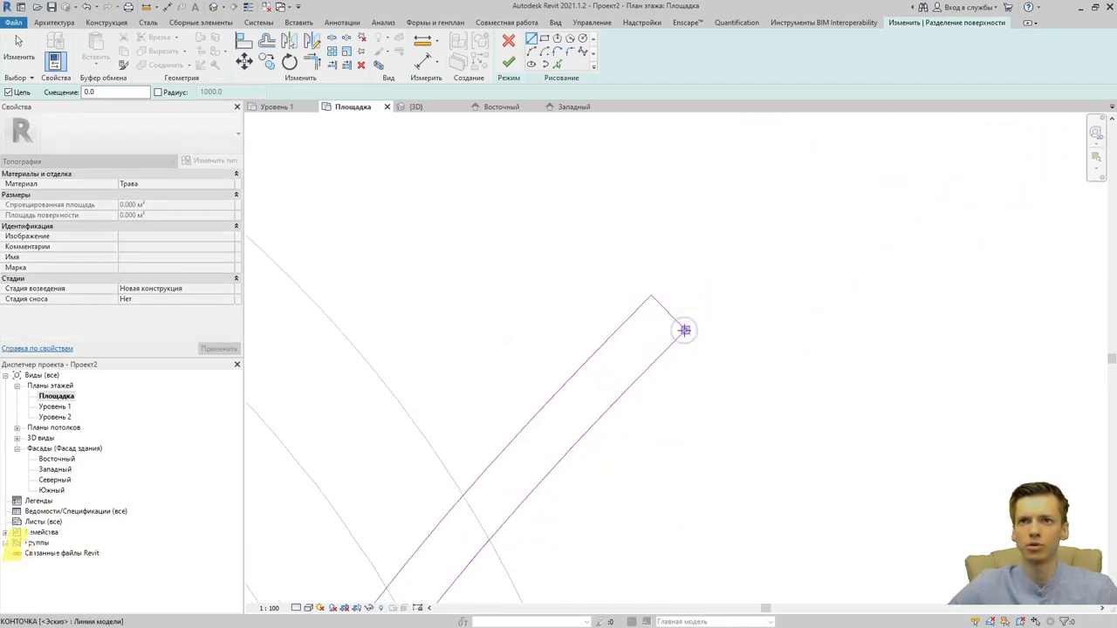
pyautogui.press('Escape')
pyautogui.press('Escape')
pyautogui.click(506, 63)
# Expand the split error's details, list the involved elements, and return to the sketch.
pyautogui.scroll(-1, 689, 367)
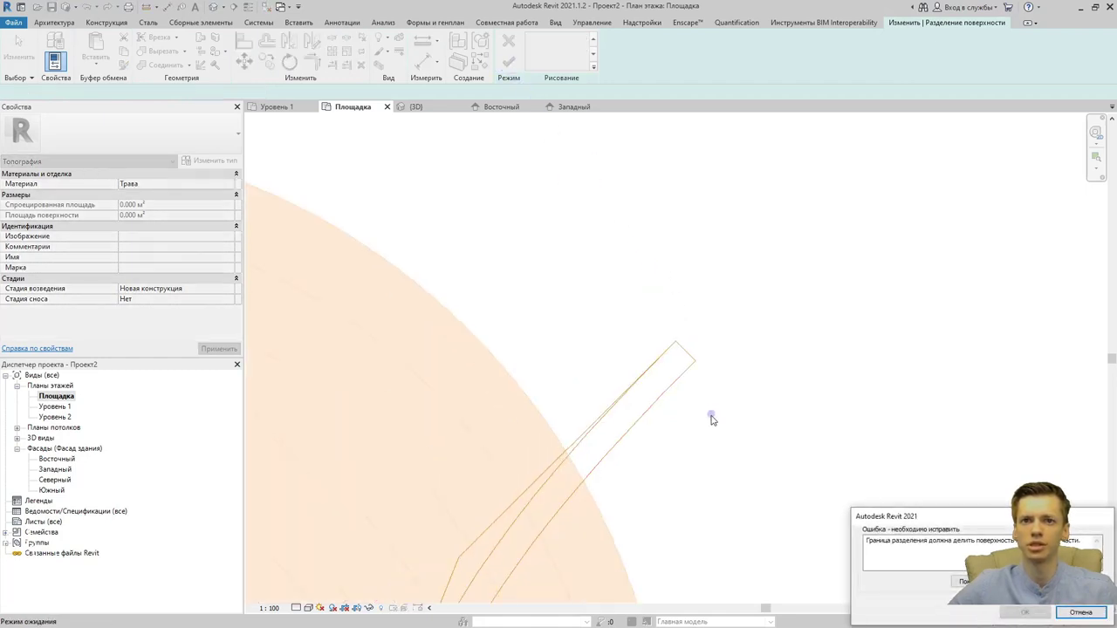
pyautogui.scroll(-1, 711, 410)
pyautogui.scroll(-2, 721, 349)
pyautogui.scroll(-2, 721, 349)
pyautogui.scroll(-1, 729, 323)
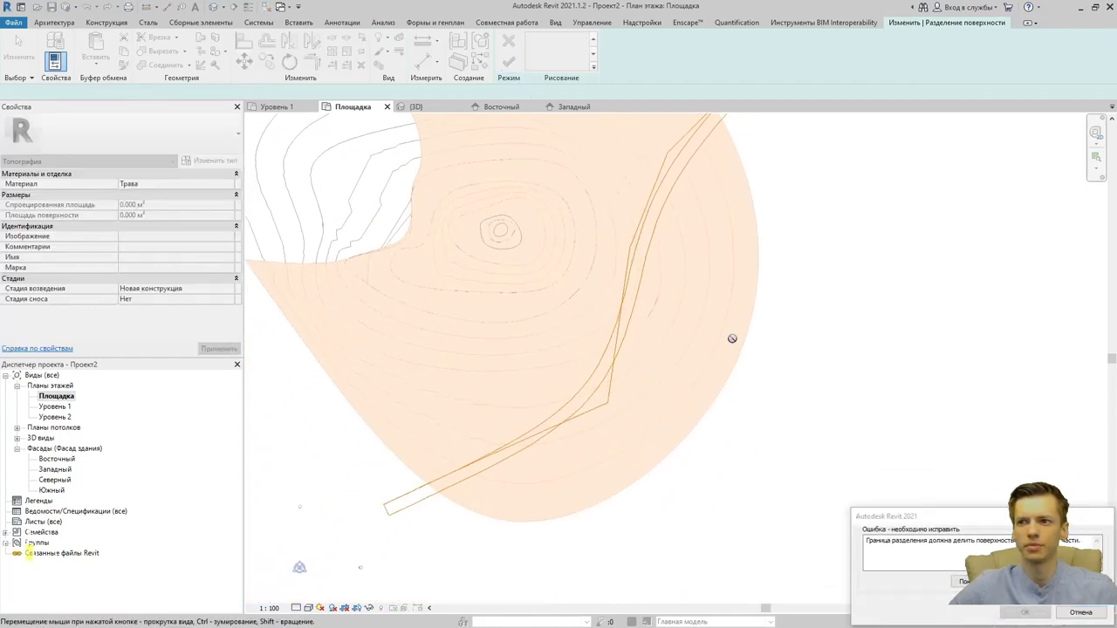
pyautogui.scroll(-1, 742, 333)
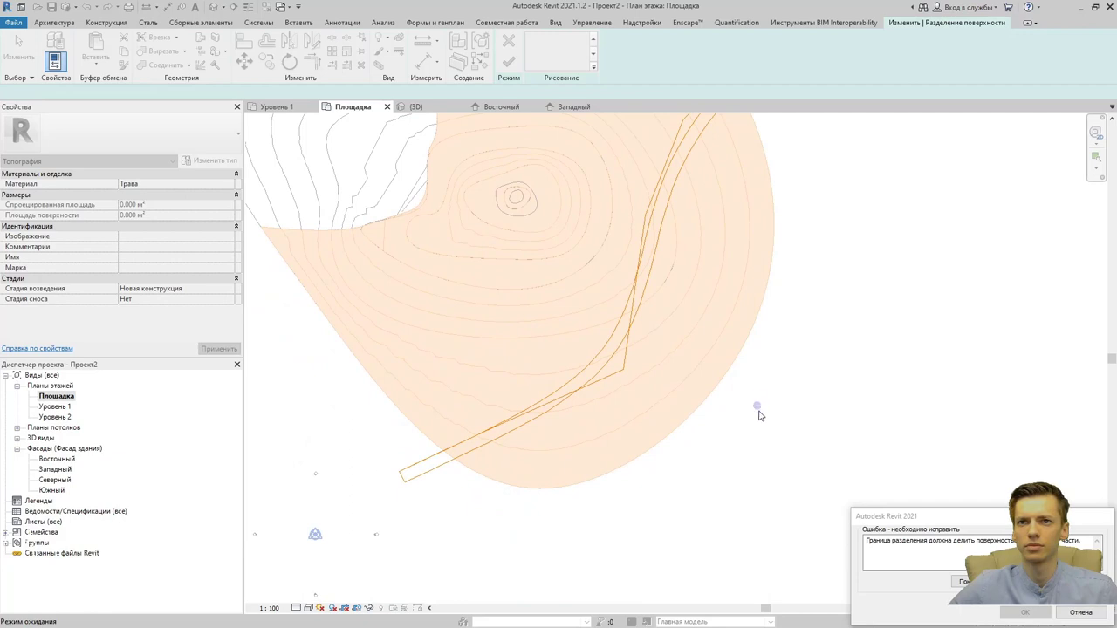
pyautogui.click(1069, 581)
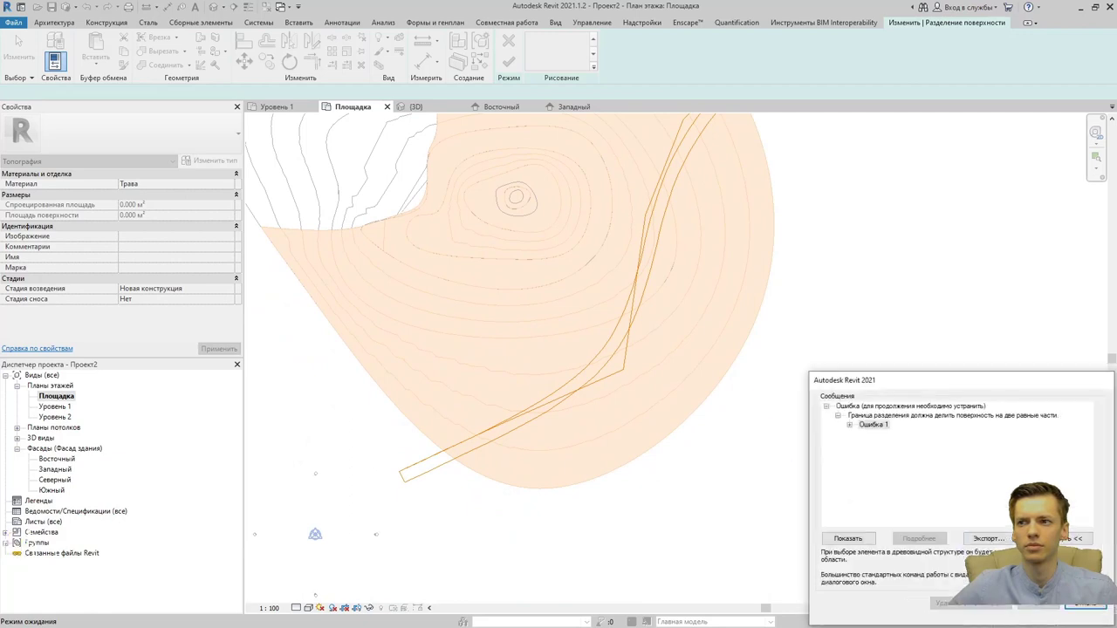
pyautogui.click(850, 426)
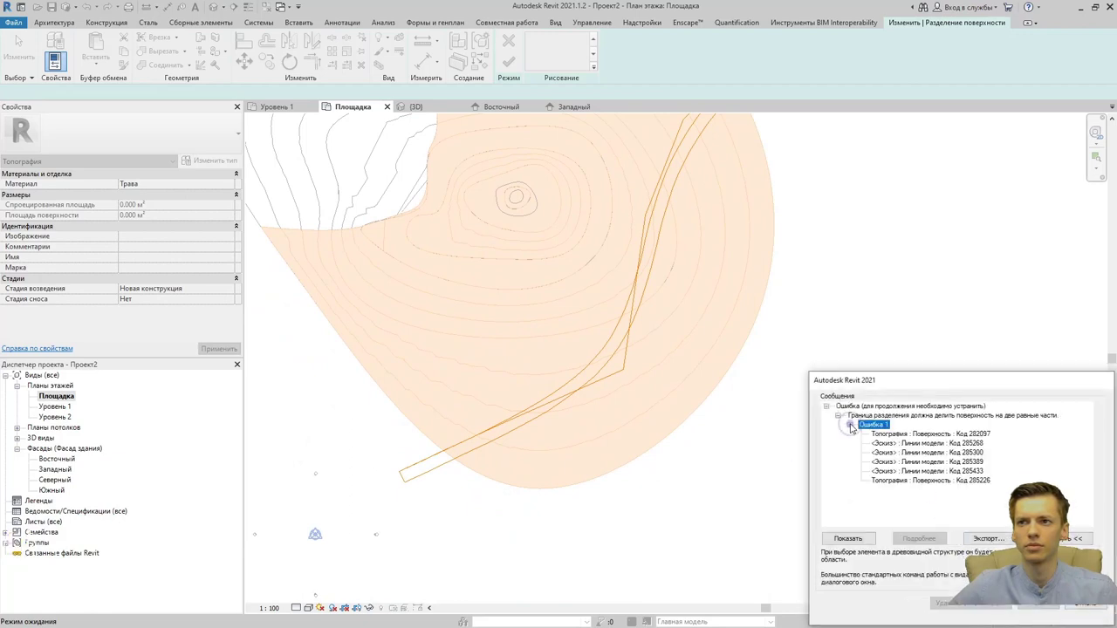
pyautogui.click(1027, 610)
# Delete the extra sketch line at the strip end, finish the split, and select the new right piece.
pyautogui.scroll(3, 410, 494)
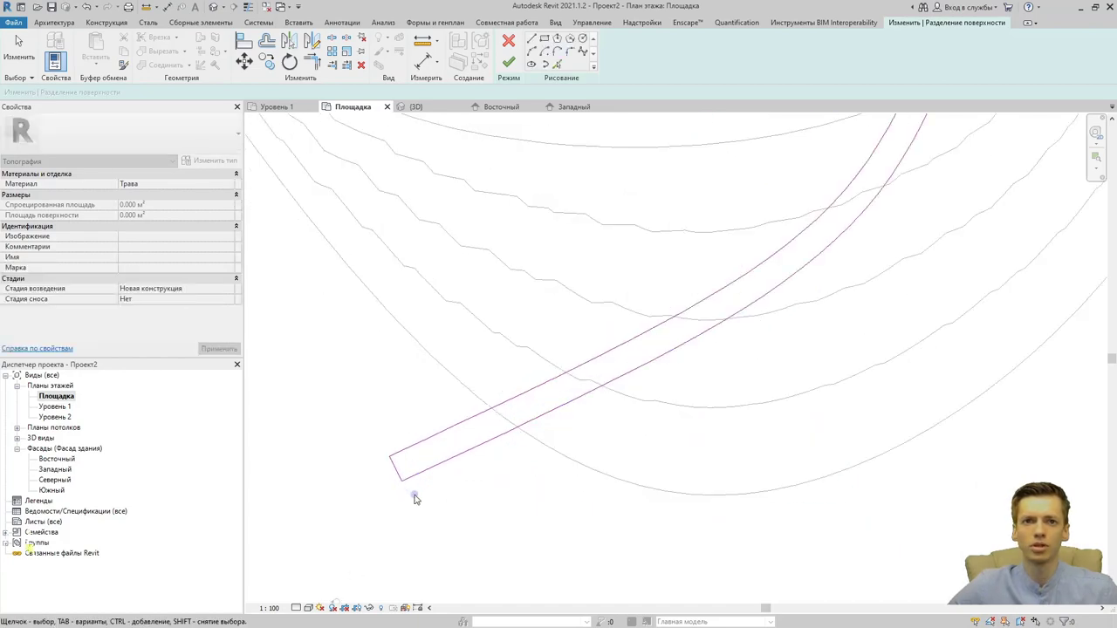
pyautogui.click(386, 462)
pyautogui.press('Delete')
pyautogui.scroll(-2, 767, 301)
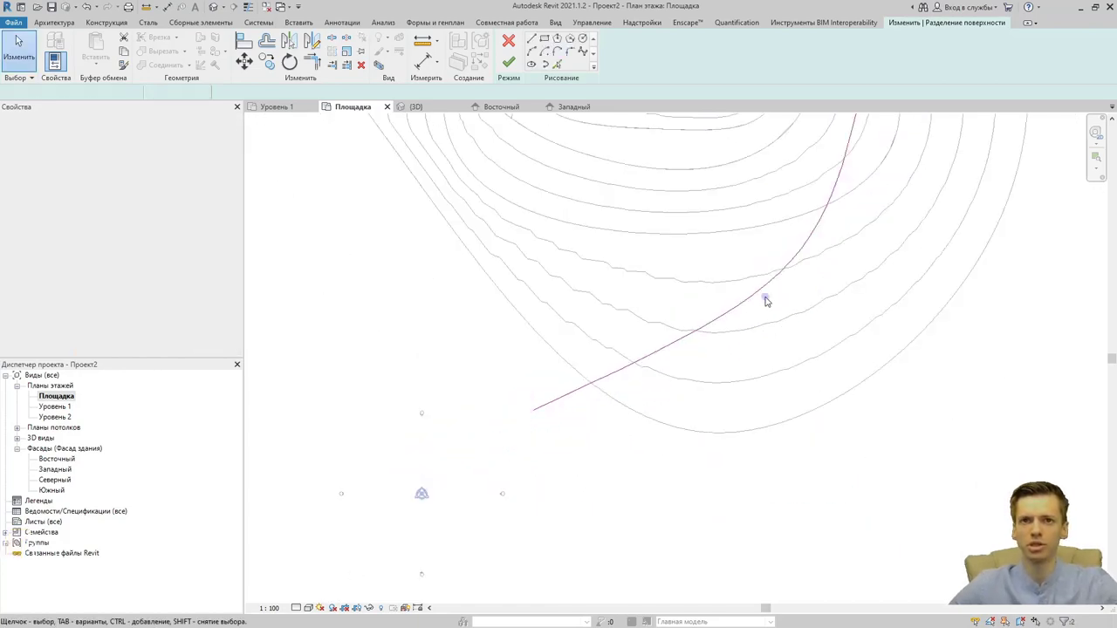
pyautogui.scroll(-3, 767, 301)
pyautogui.scroll(1, 709, 312)
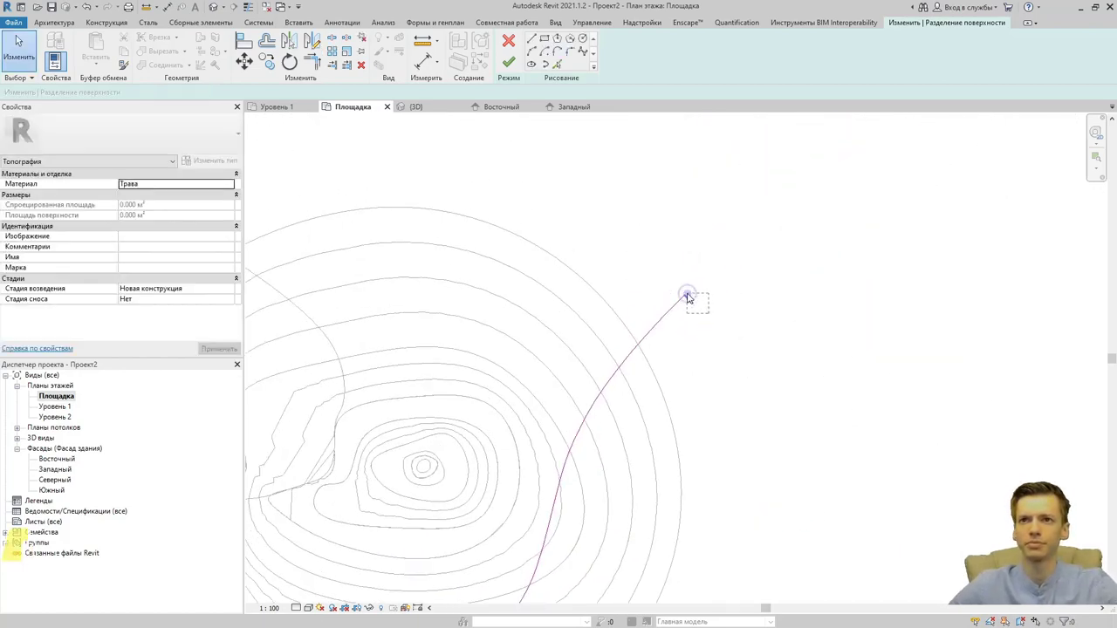
pyautogui.moveTo(624, 344); pyautogui.dragTo(685, 255, button='middle')
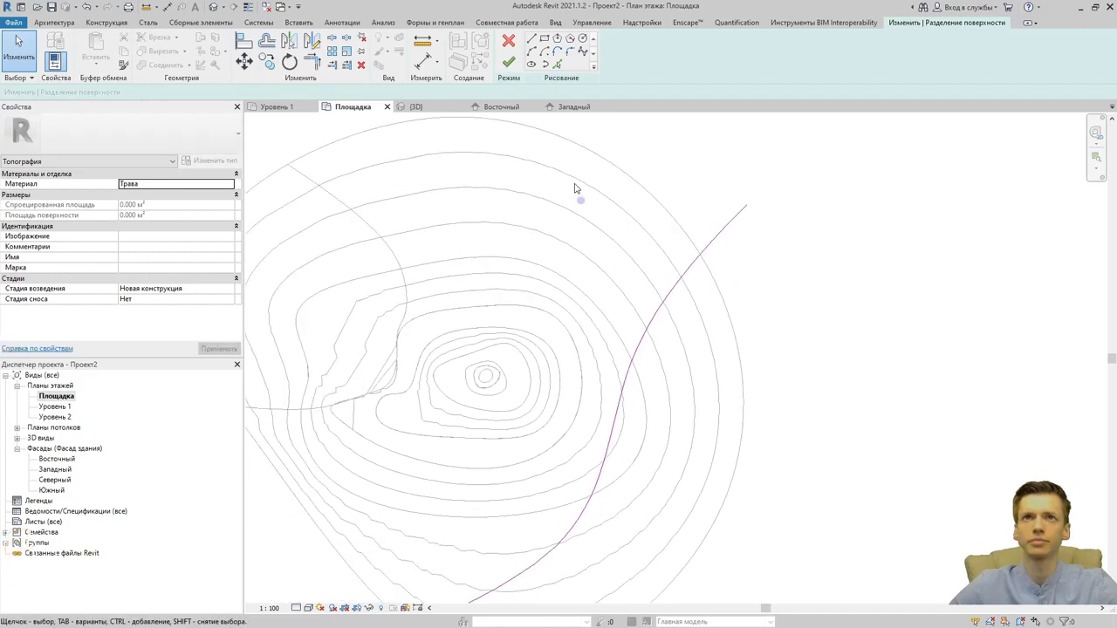
pyautogui.click(509, 62)
pyautogui.click(703, 288)
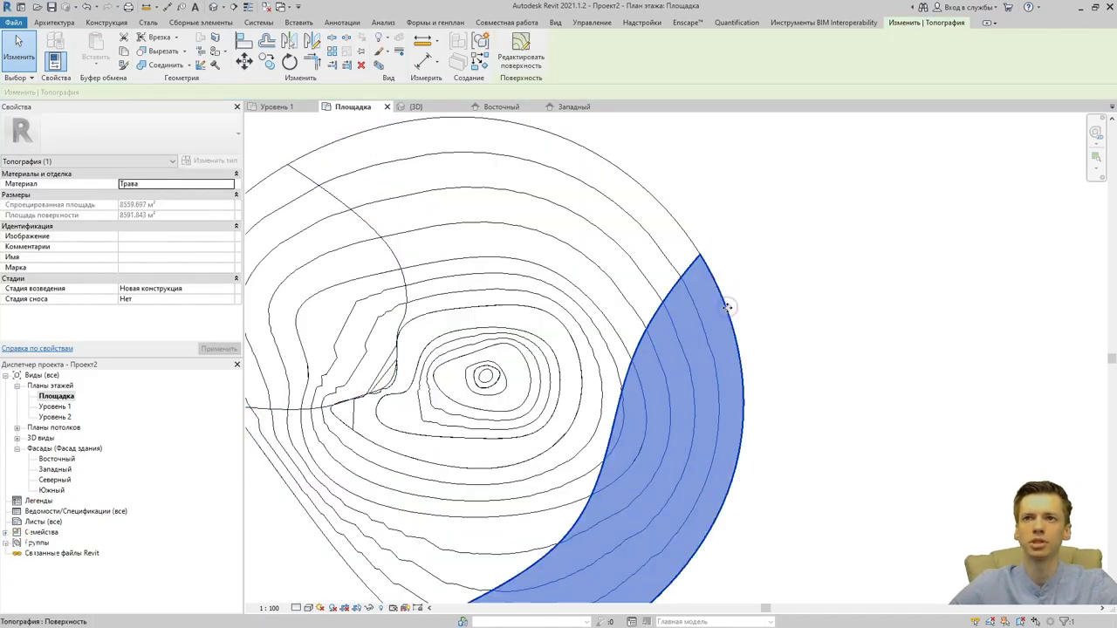
# Start a new split on the toposurface and draw the road strip's first spline edge.
pyautogui.click(450, 23)
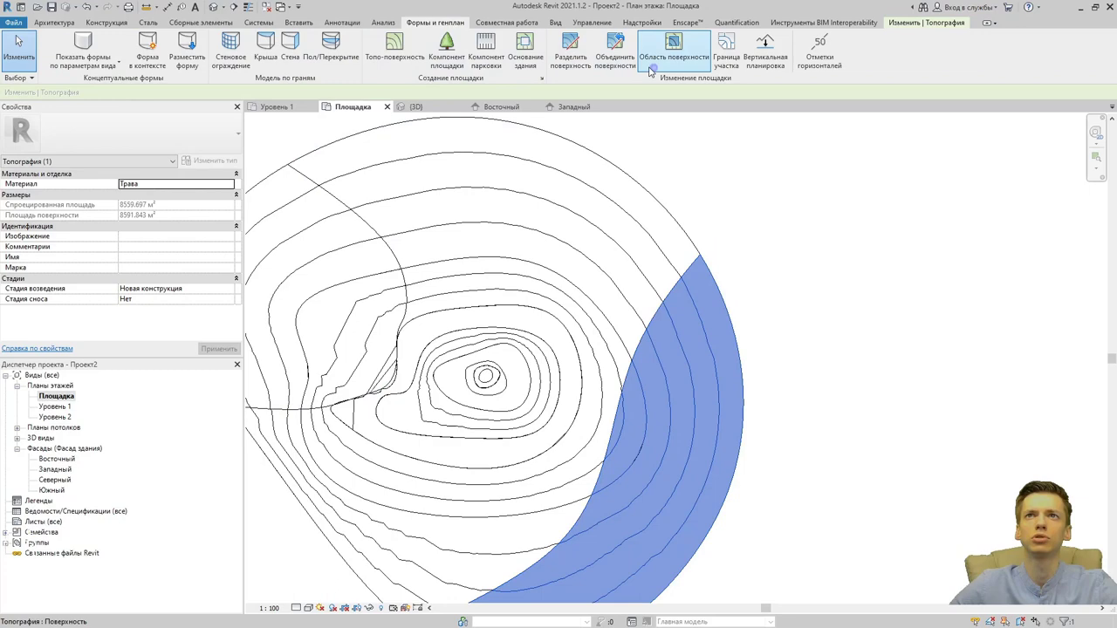
pyautogui.click(570, 53)
pyautogui.click(731, 325)
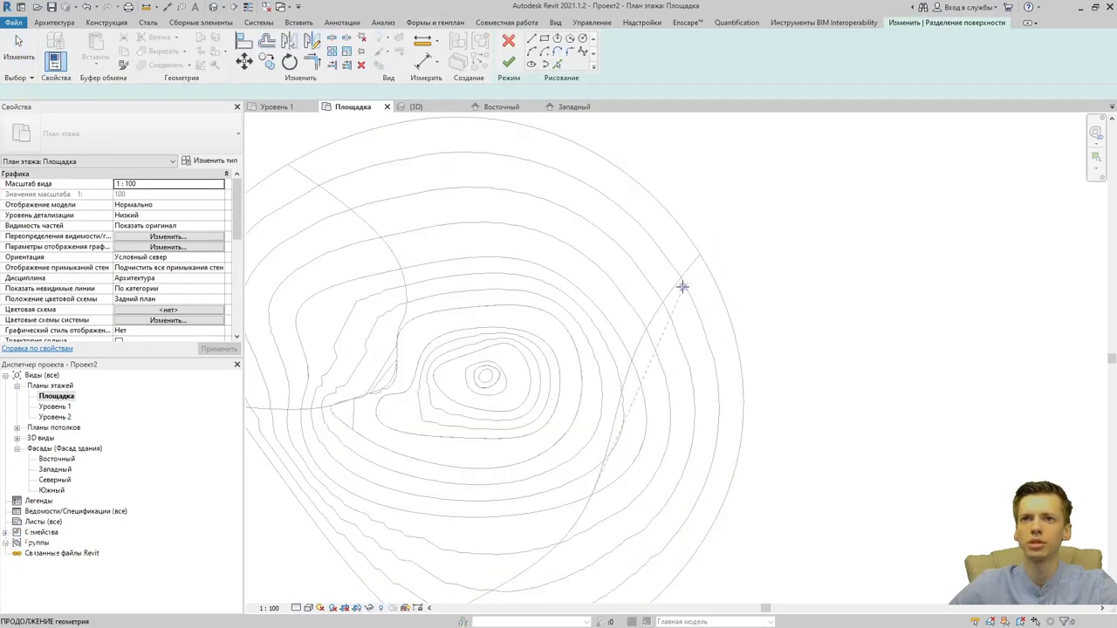
pyautogui.click(557, 65)
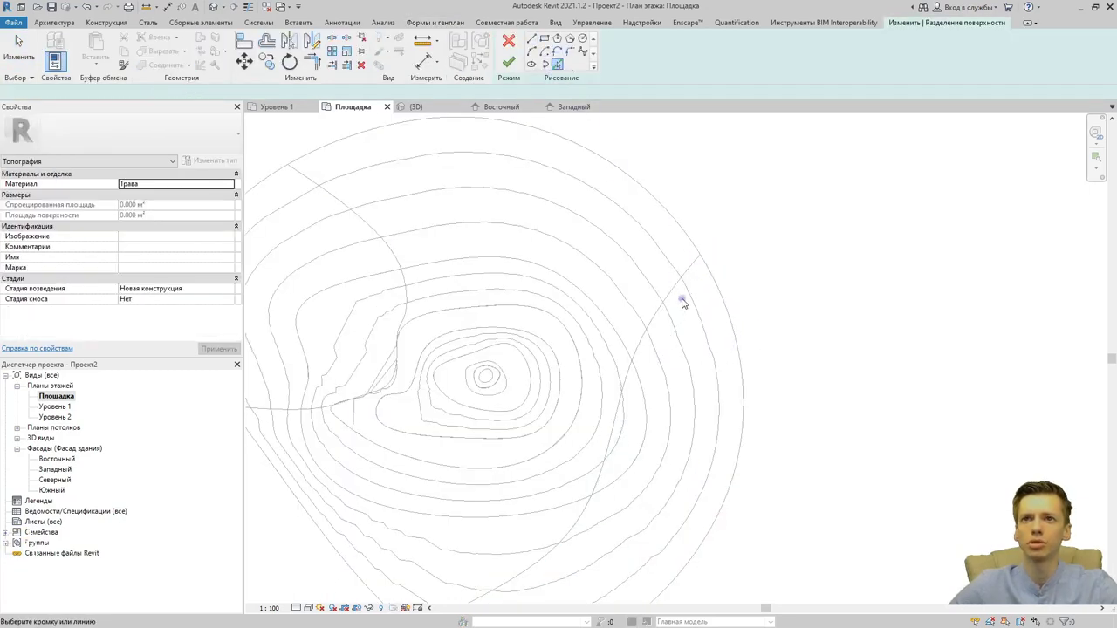
pyautogui.click(583, 52)
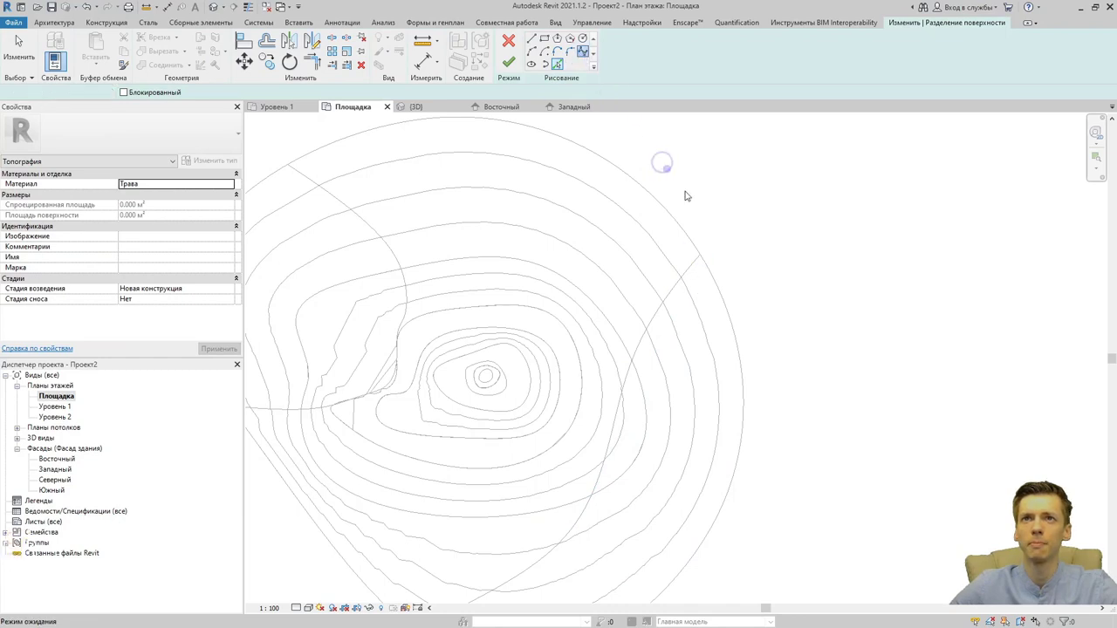
pyautogui.click(723, 273)
pyautogui.click(677, 335)
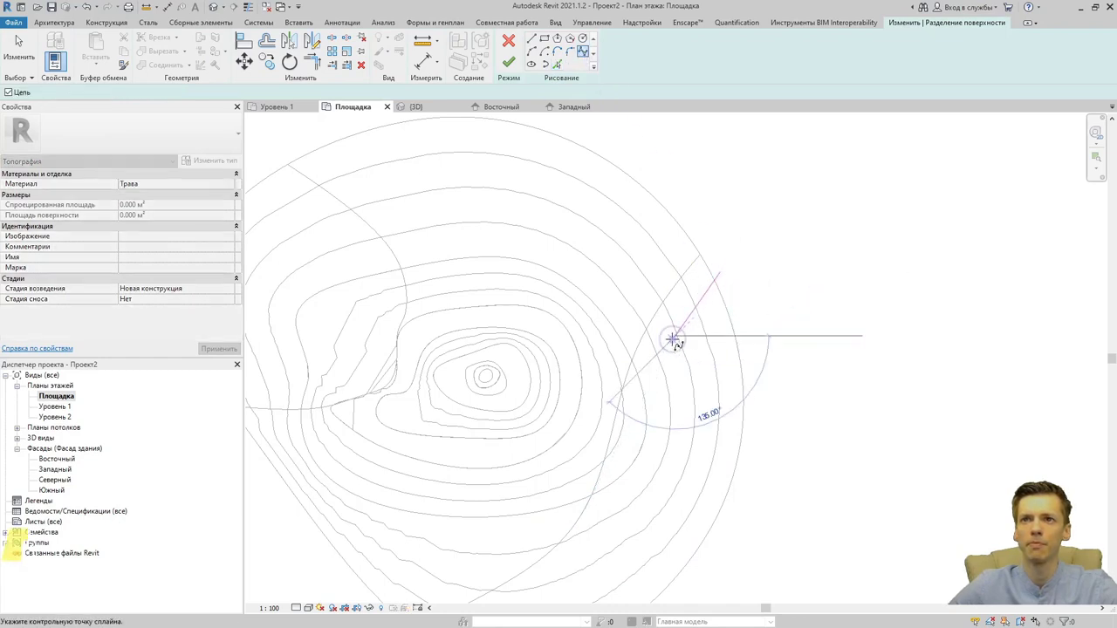
pyautogui.moveTo(674, 420)
pyautogui.mouseDown(button='middle')
pyautogui.moveTo(685, 399)
pyautogui.moveTo(681, 343)
pyautogui.mouseUp(button='middle')
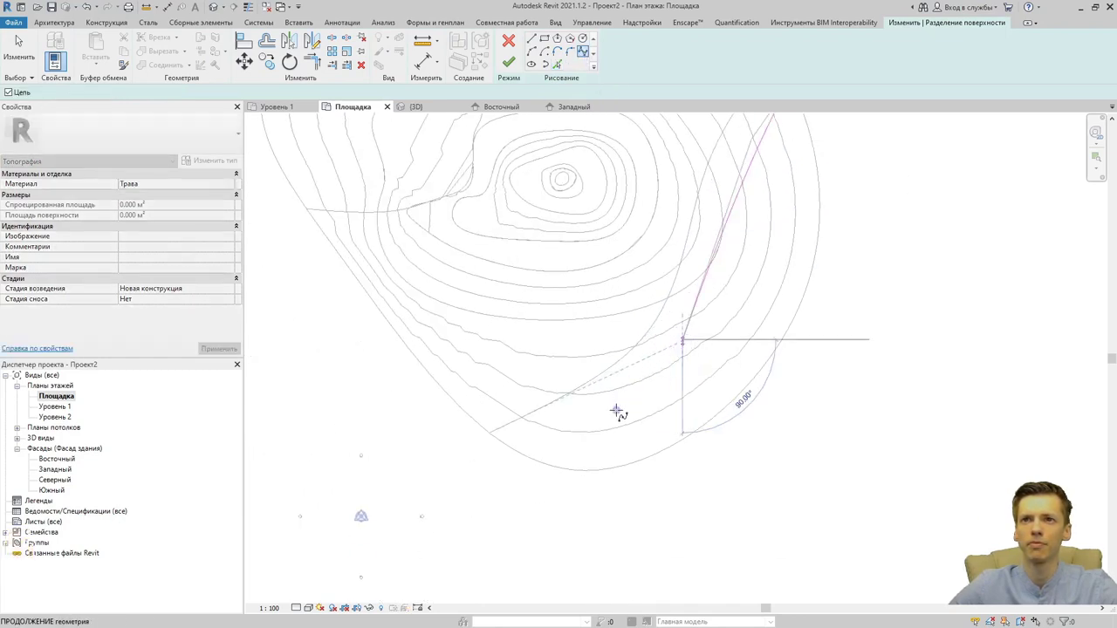
pyautogui.click(504, 459)
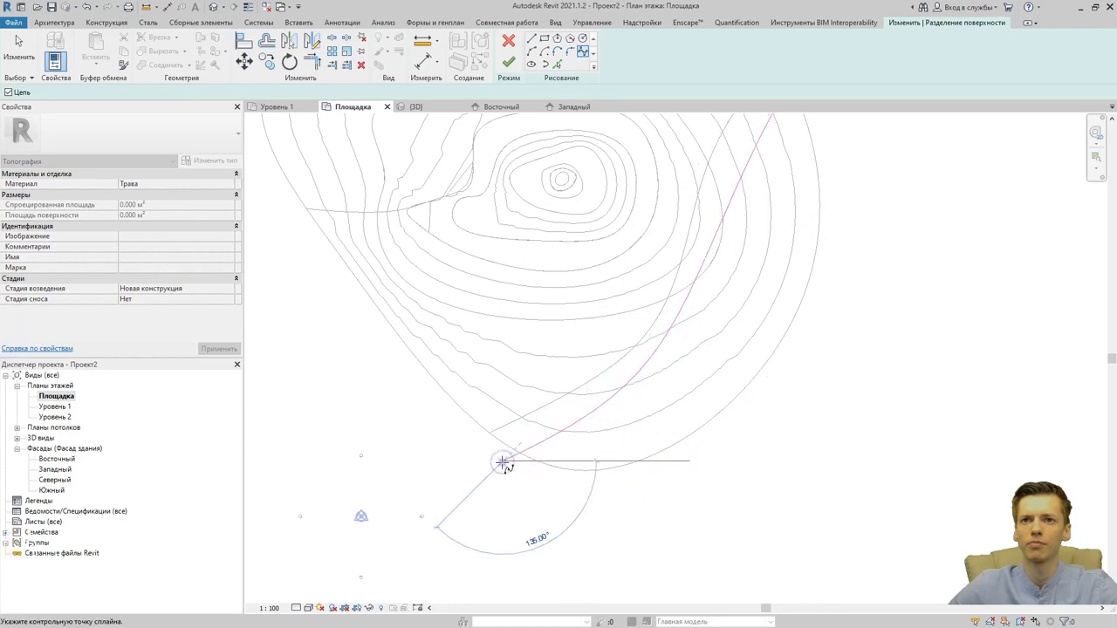
pyautogui.press('Escape')
pyautogui.press('Escape')
pyautogui.click(691, 315)
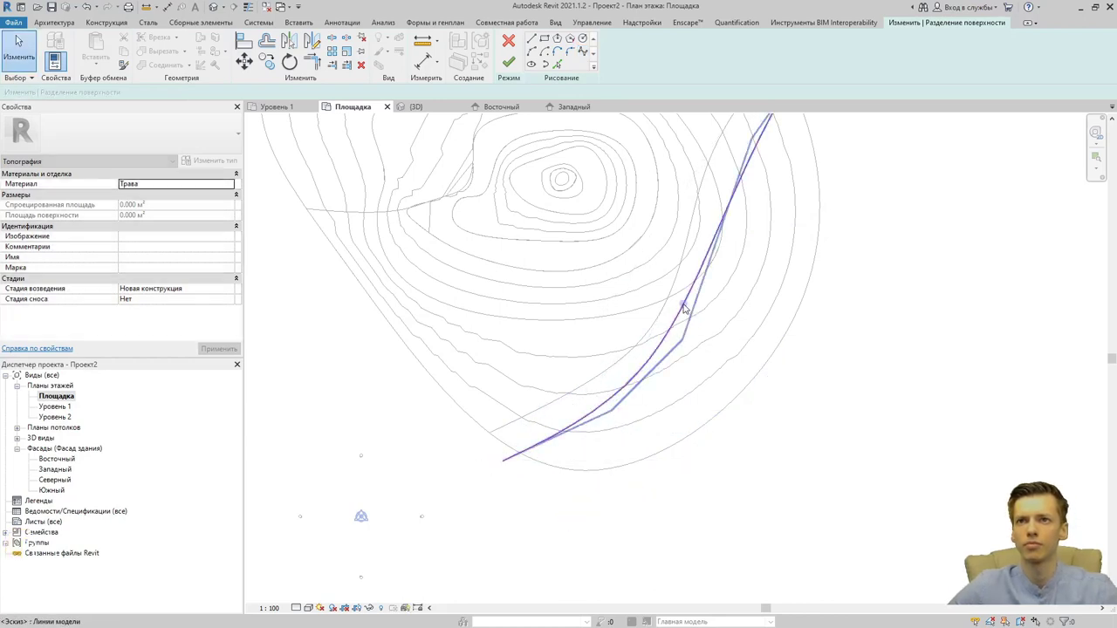
pyautogui.doubleClick(715, 339)
# Draw the strip's second spline edge and finish the split.
pyautogui.click(756, 139)
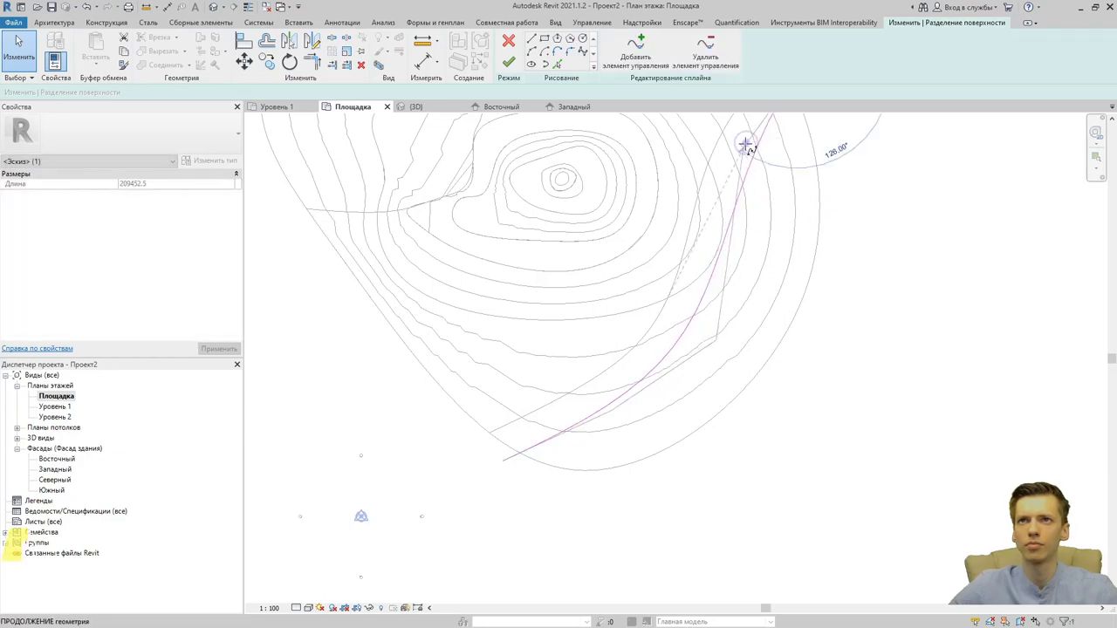
pyautogui.click(709, 186)
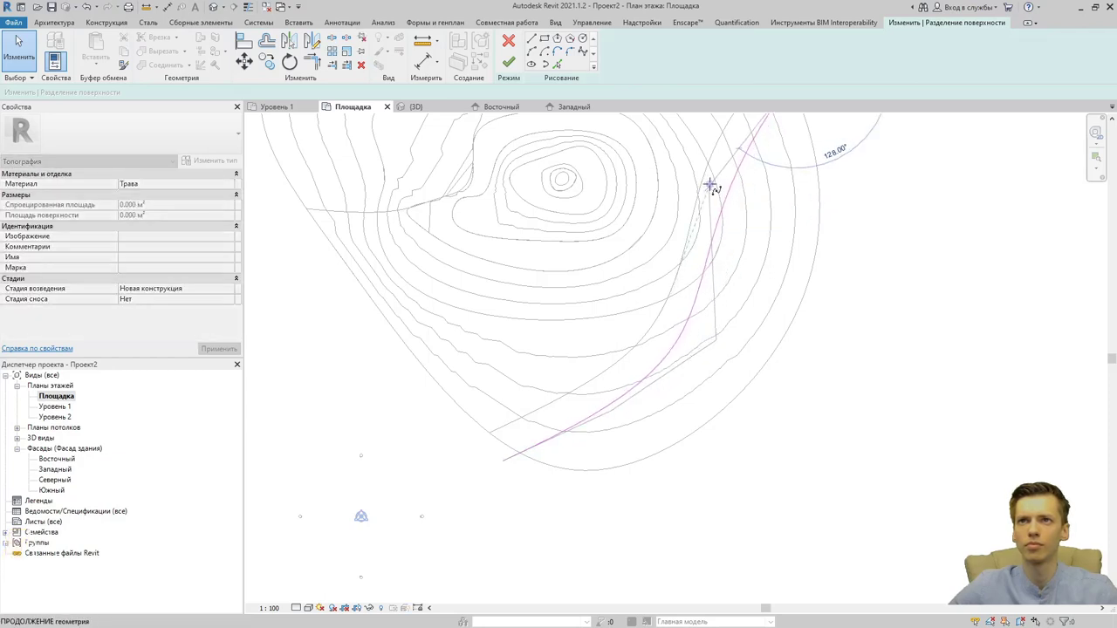
pyautogui.moveTo(710, 186); pyautogui.dragTo(685, 316, button='middle')
pyautogui.doubleClick(771, 207)
pyautogui.click(507, 63)
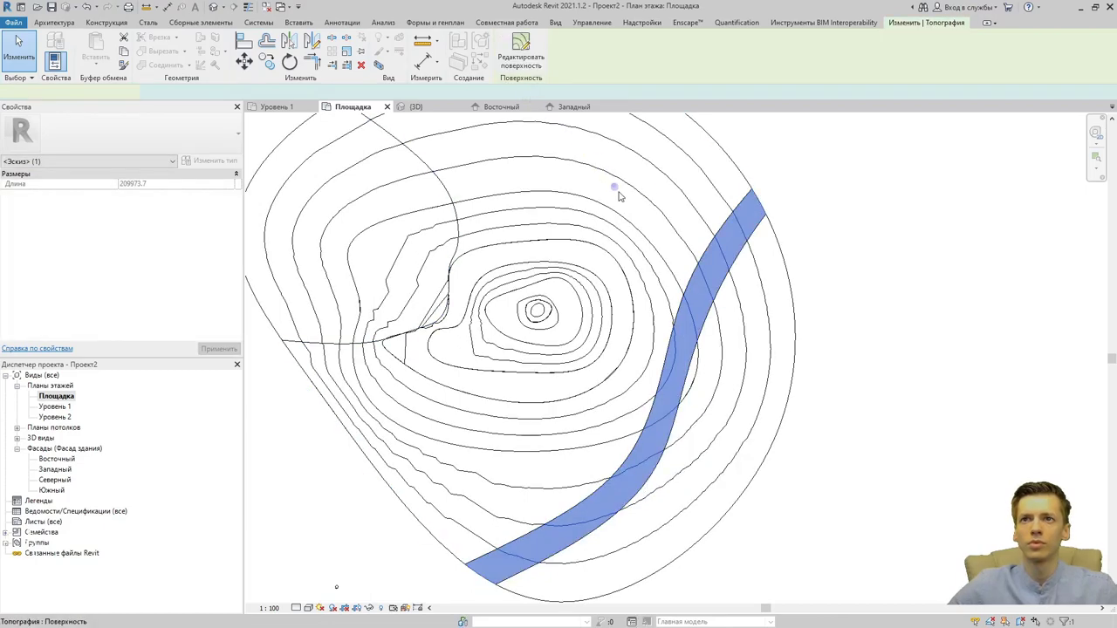
# Switch to the 3D site view, select the toposurface, and orbit to show its lower region.
pyautogui.click(830, 448)
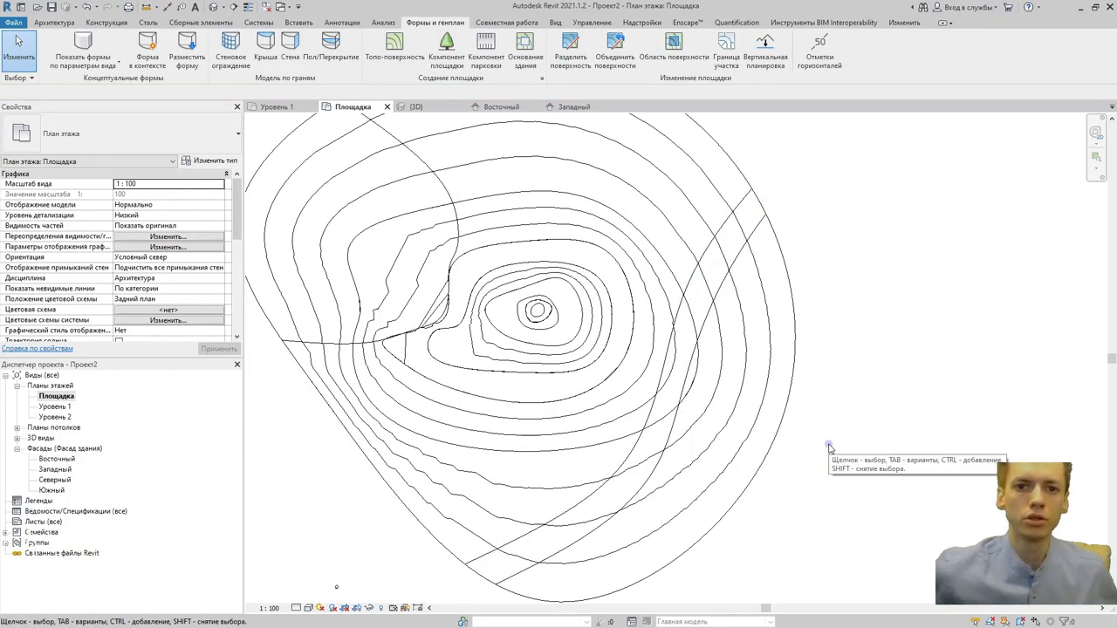
pyautogui.moveTo(613, 368); pyautogui.dragTo(690, 372, button='middle')
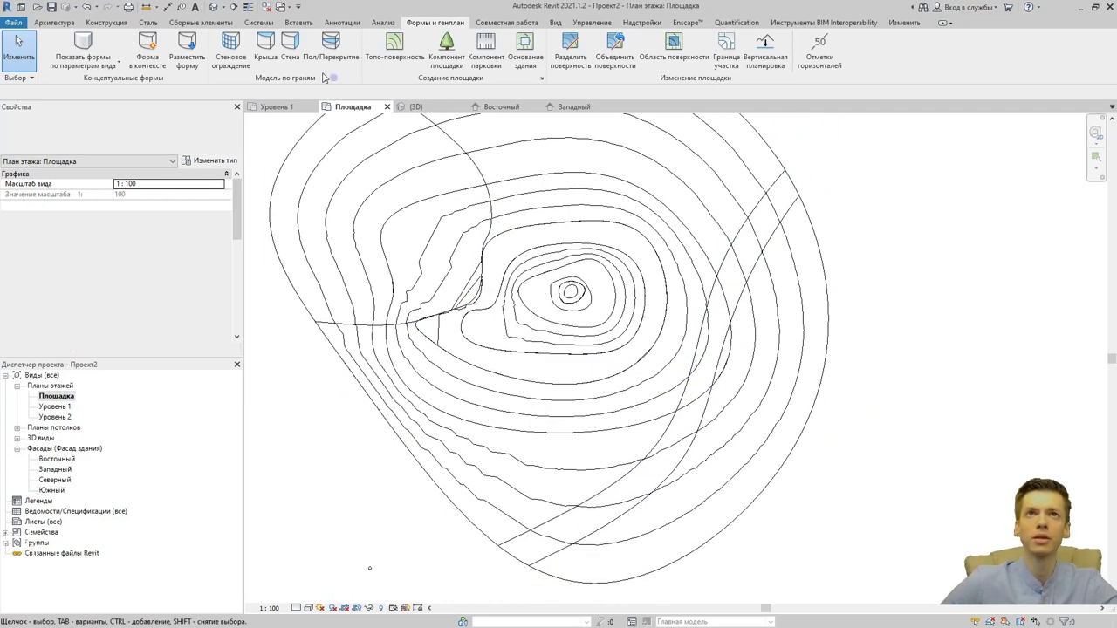
pyautogui.click(214, 7)
pyautogui.scroll(4, 677, 399)
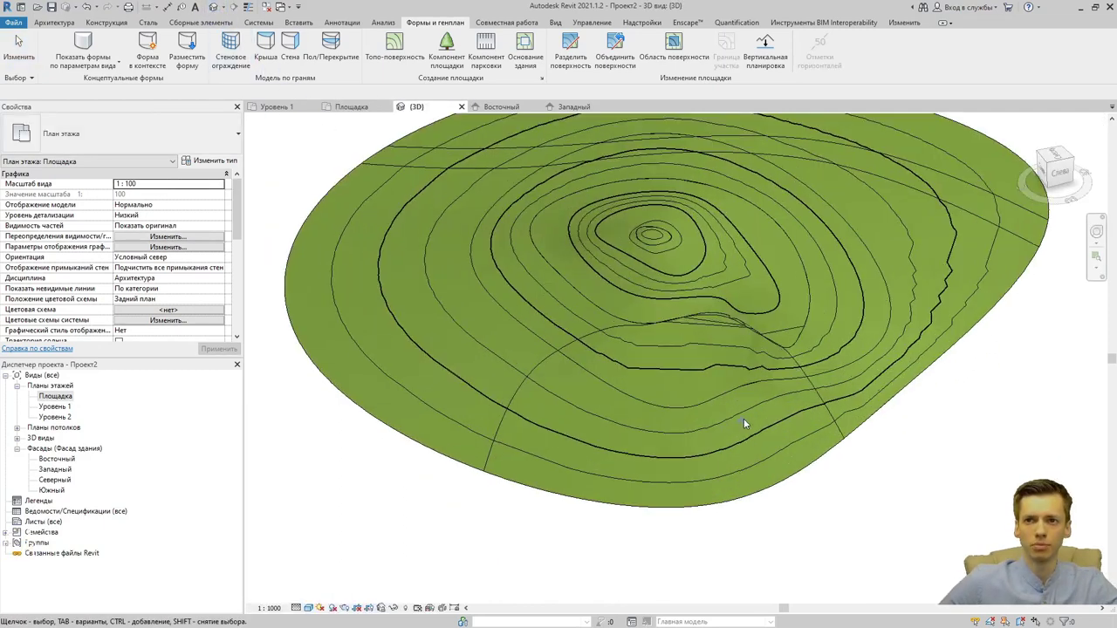
pyautogui.click(750, 384)
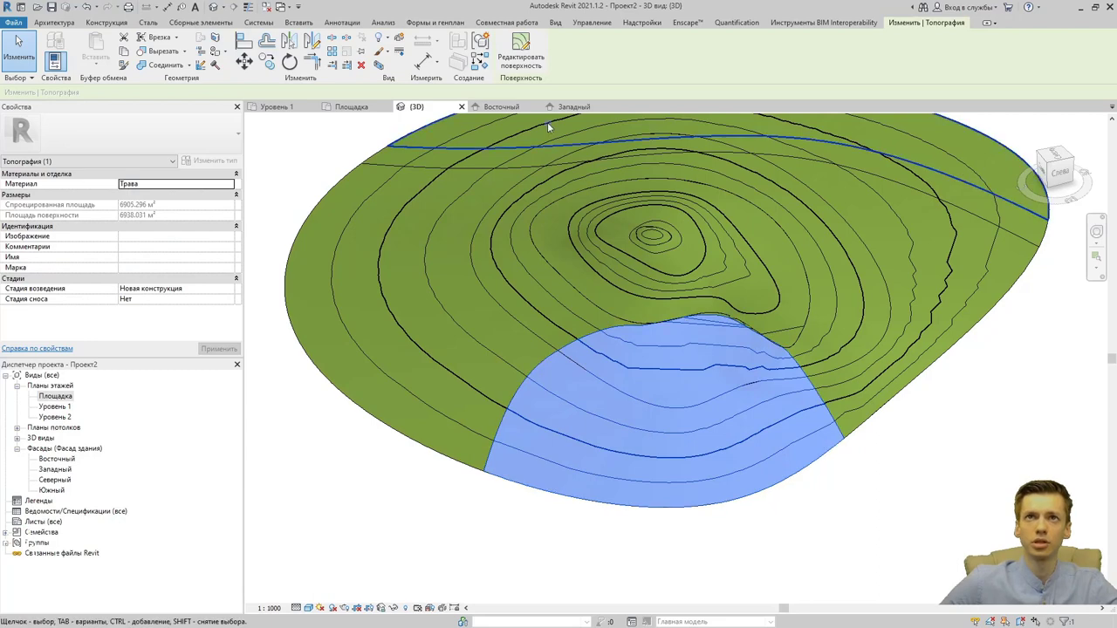
pyautogui.moveTo(562, 376)
pyautogui.keyDown('shift'); pyautogui.mouseDown(button='middle')
pyautogui.moveTo(641, 391)
pyautogui.moveTo(692, 378)
pyautogui.mouseUp(button='middle'); pyautogui.keyUp('shift')
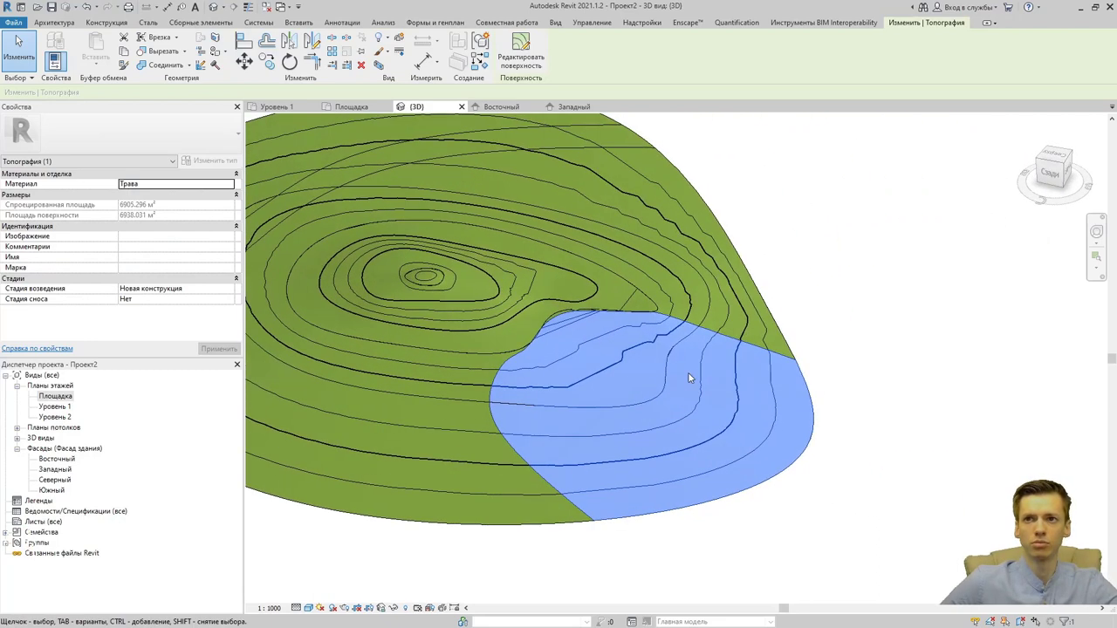
# Edit the split-off surface's points and trial-select interior and boundary points.
pyautogui.doubleClick(653, 367)
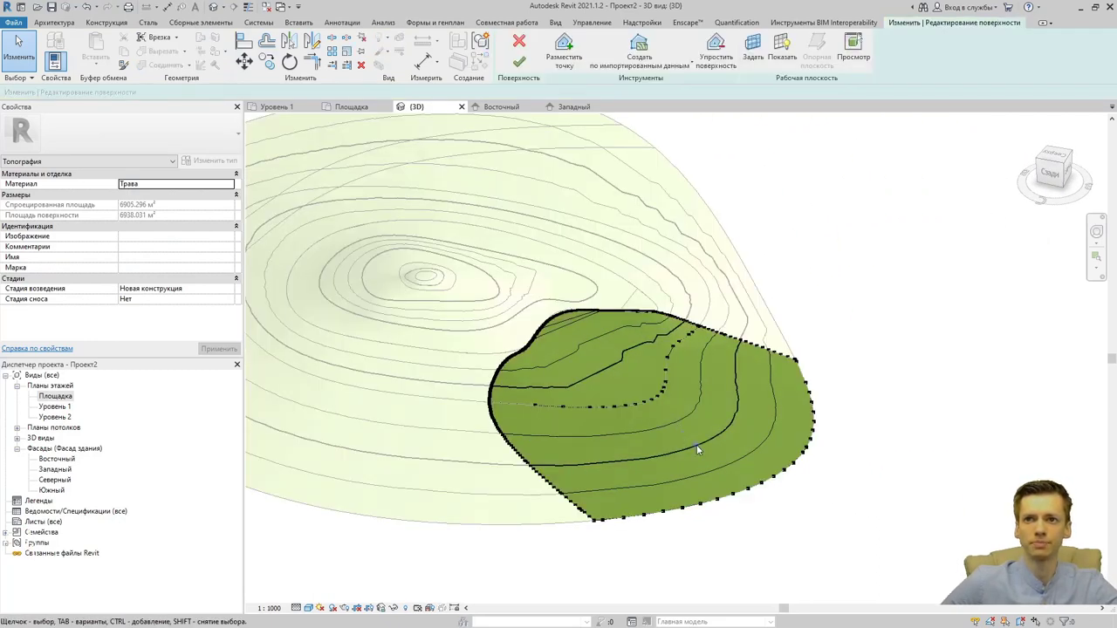
pyautogui.moveTo(543, 400); pyautogui.dragTo(588, 422)
pyautogui.moveTo(681, 423); pyautogui.dragTo(683, 411)
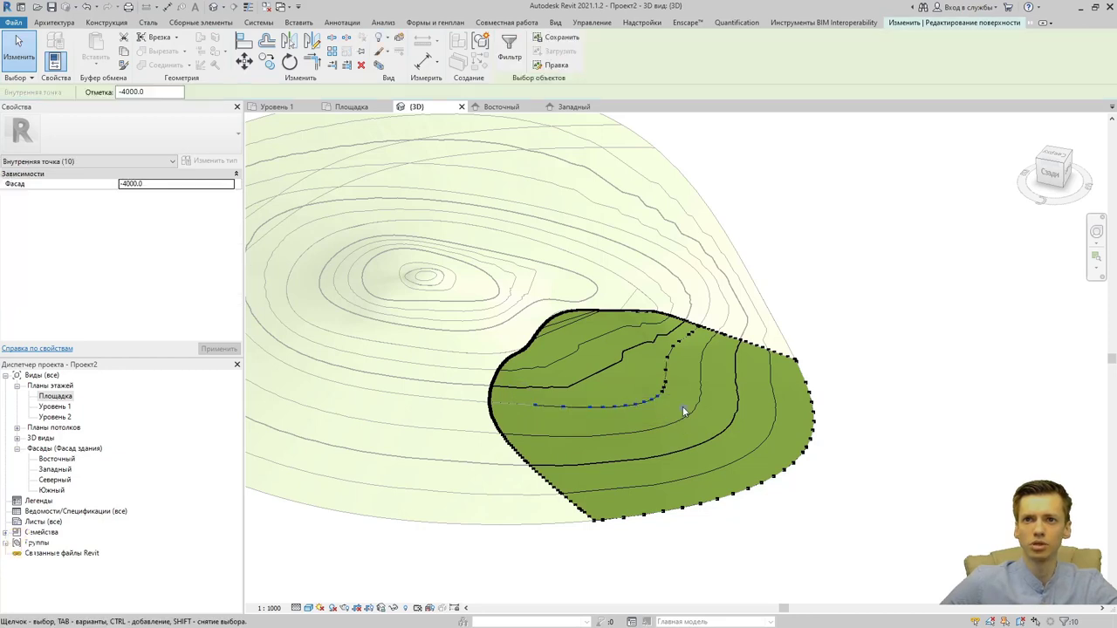
pyautogui.click(748, 491)
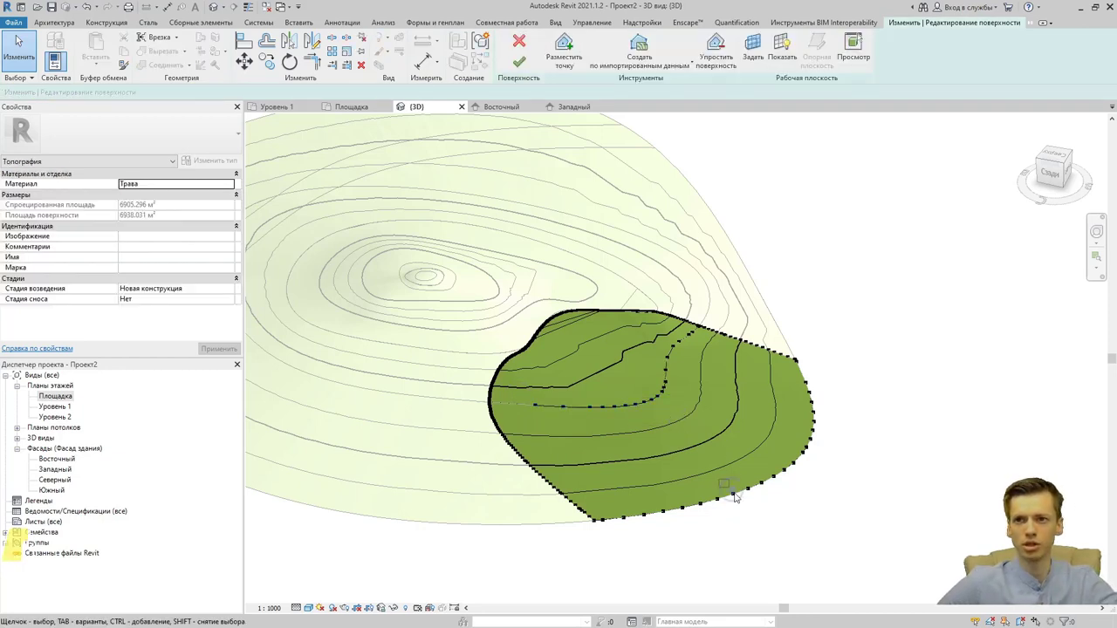
pyautogui.click(737, 497)
pyautogui.press('Escape')
# Select all the interior points along the inner curve.
pyautogui.scroll(1, 573, 394)
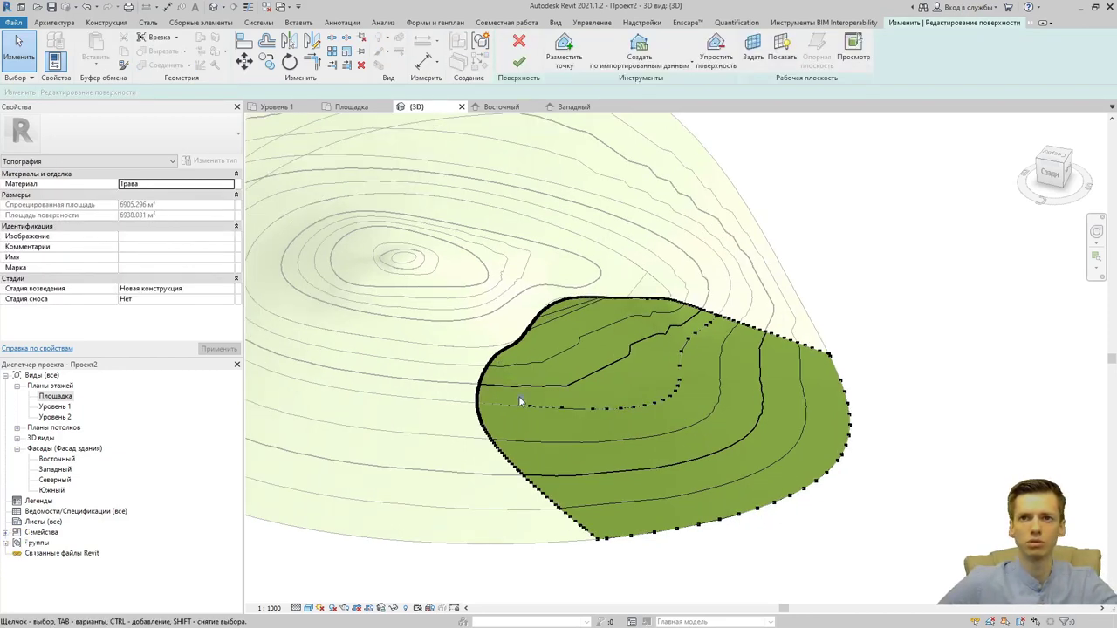
pyautogui.moveTo(518, 398); pyautogui.dragTo(745, 427)
pyautogui.scroll(2, 682, 349)
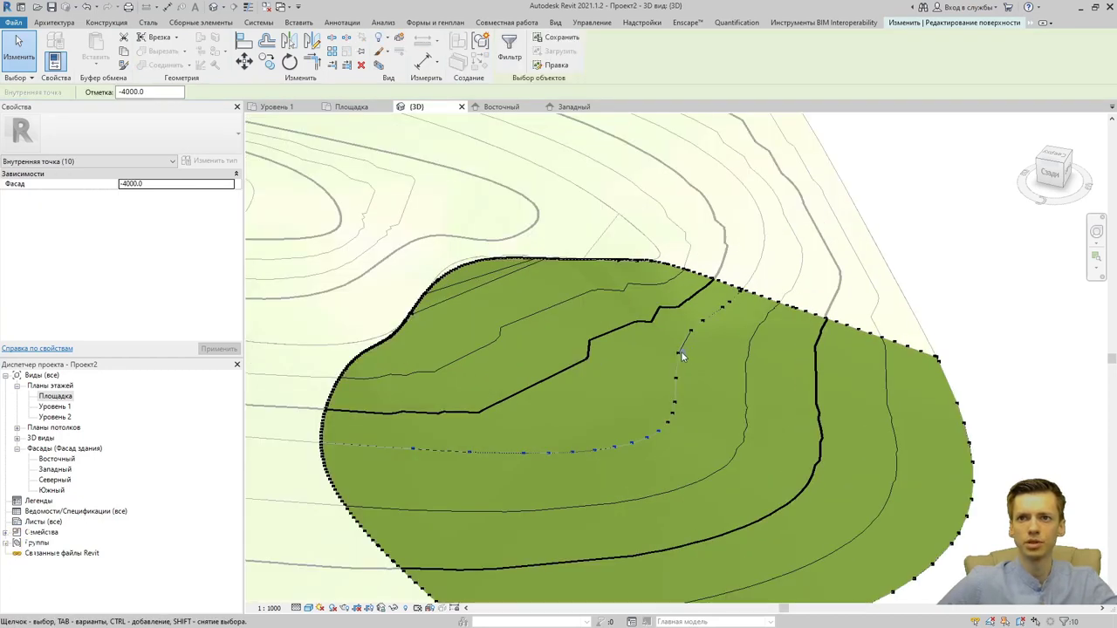
pyautogui.keyDown('shift'); pyautogui.click(669, 423); pyautogui.keyUp('shift')
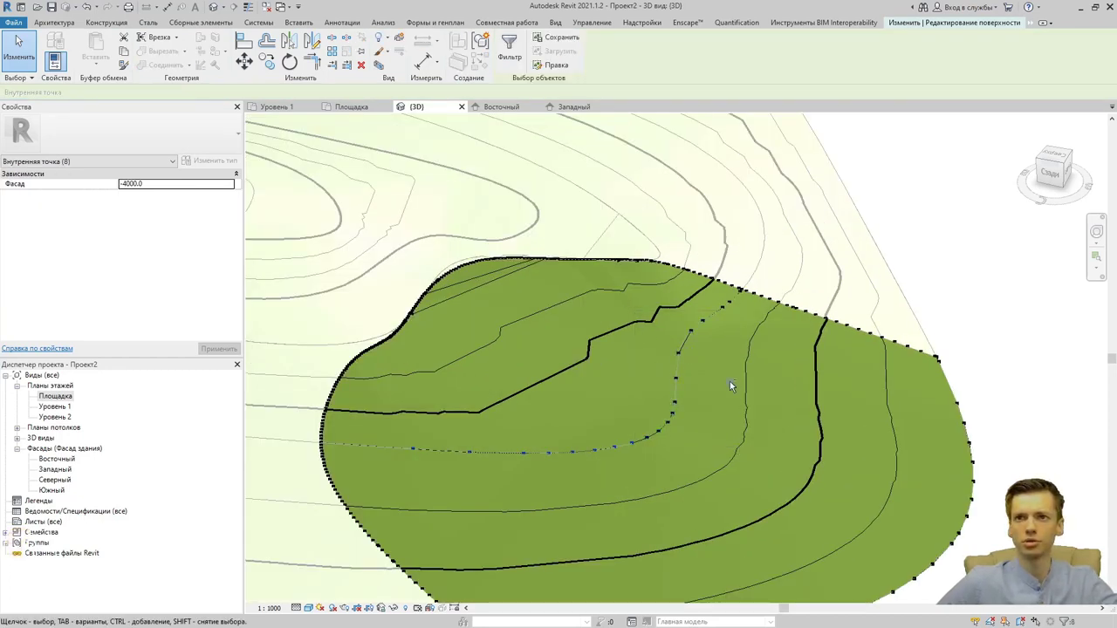
pyautogui.keyDown('ctrl'); pyautogui.moveTo(622, 293); pyautogui.dragTo(752, 454); pyautogui.keyUp('ctrl')
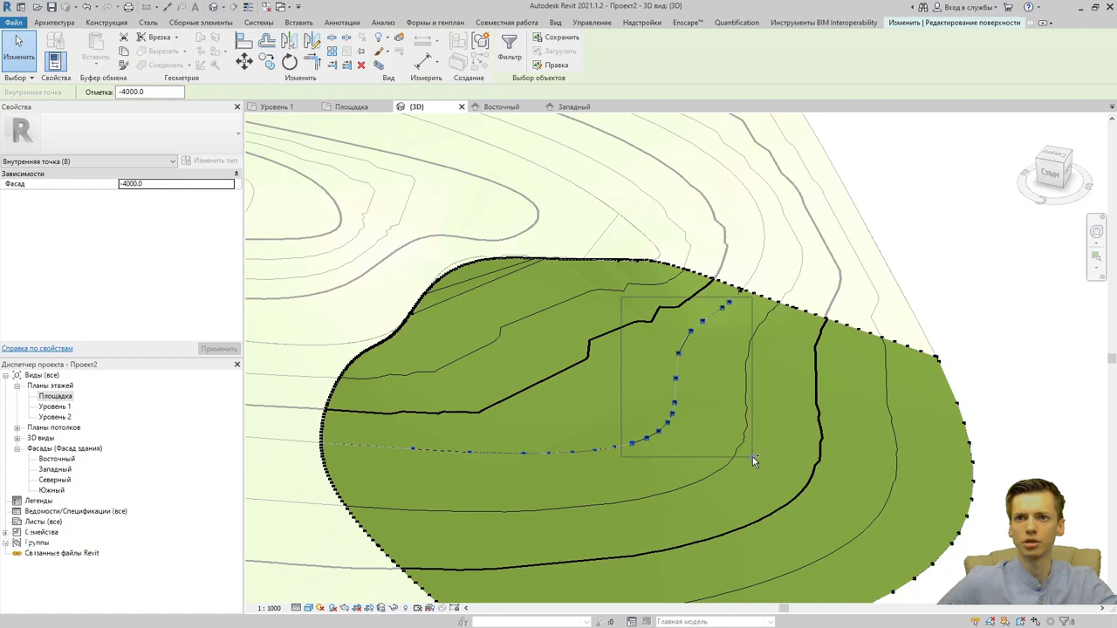
pyautogui.scroll(2, 742, 292)
pyautogui.keyDown('shift'); pyautogui.moveTo(745, 290); pyautogui.dragTo(727, 305, button='middle'); pyautogui.keyUp('shift')
pyautogui.keyDown('ctrl'); pyautogui.click(725, 301); pyautogui.keyUp('ctrl')
pyautogui.scroll(-2, 716, 410)
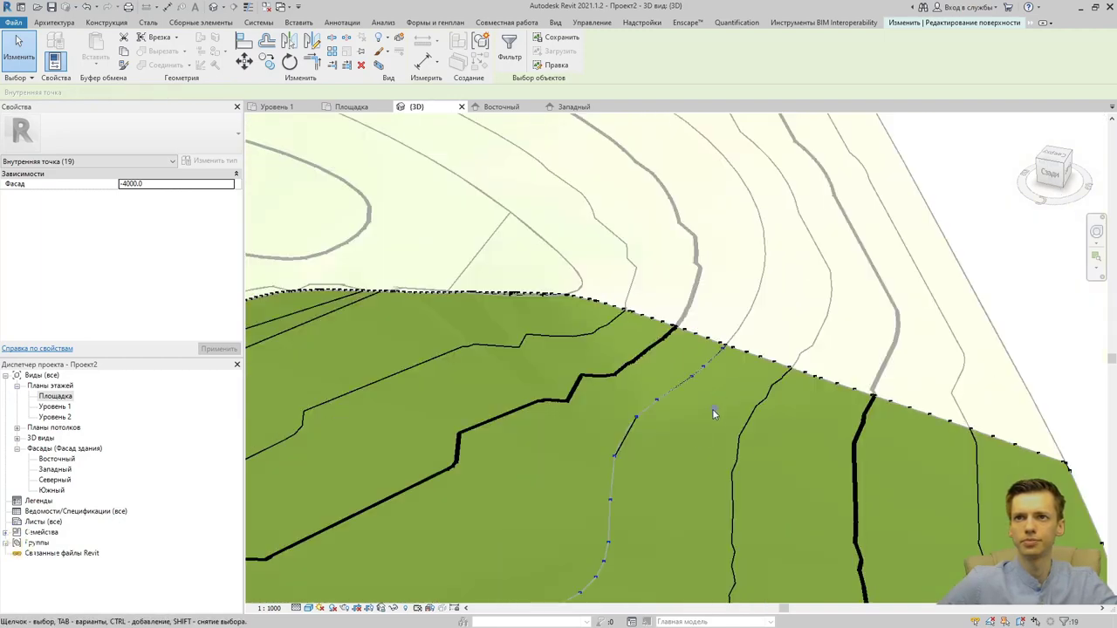
pyautogui.scroll(-2, 716, 414)
pyautogui.scroll(1, 482, 413)
pyautogui.scroll(2, 453, 431)
pyautogui.write('-8000')
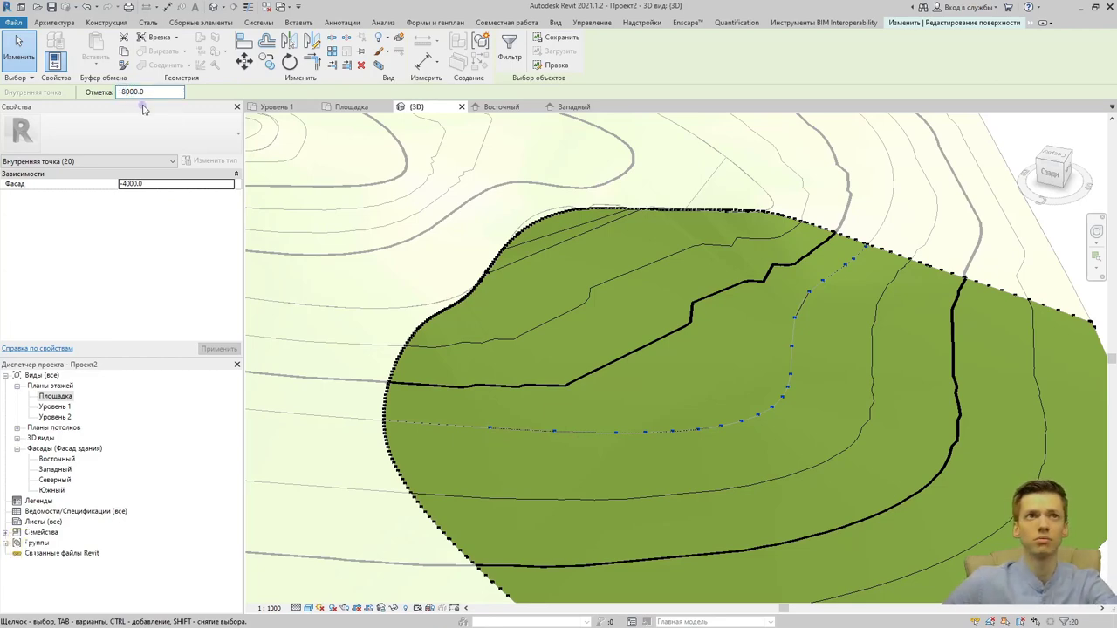
# Lower the selected points to elevation -8000, inspect the channel, and finish the surface.
pyautogui.press('Return')
pyautogui.scroll(-3, 713, 429)
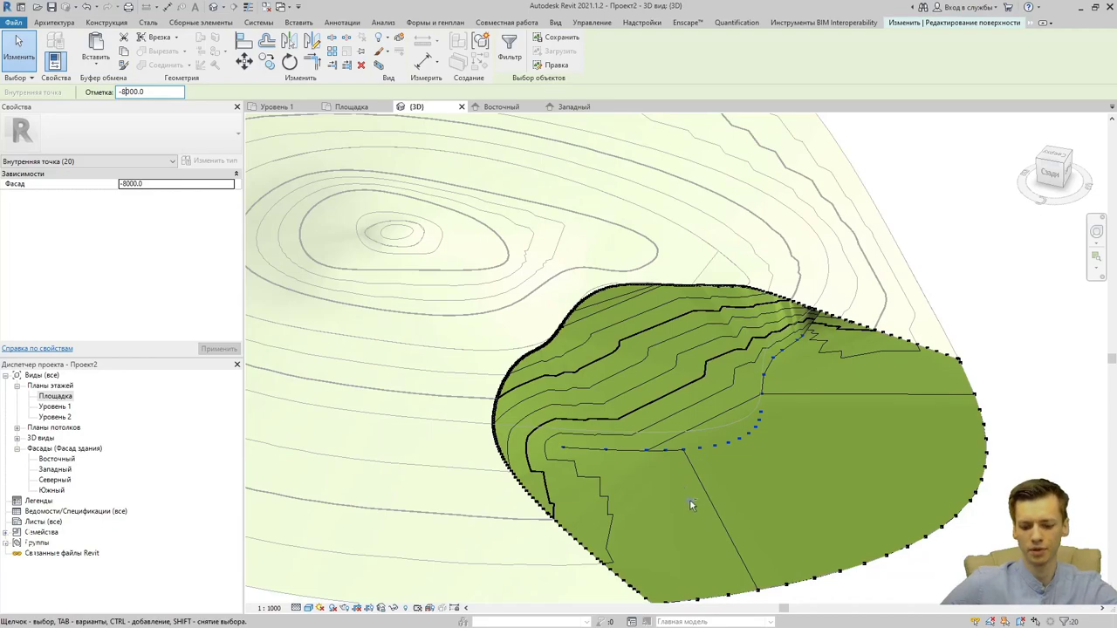
pyautogui.moveTo(690, 499)
pyautogui.keyDown('shift'); pyautogui.mouseDown(button='middle')
pyautogui.moveTo(851, 474)
pyautogui.moveTo(731, 444)
pyautogui.mouseUp(button='middle'); pyautogui.keyUp('shift')
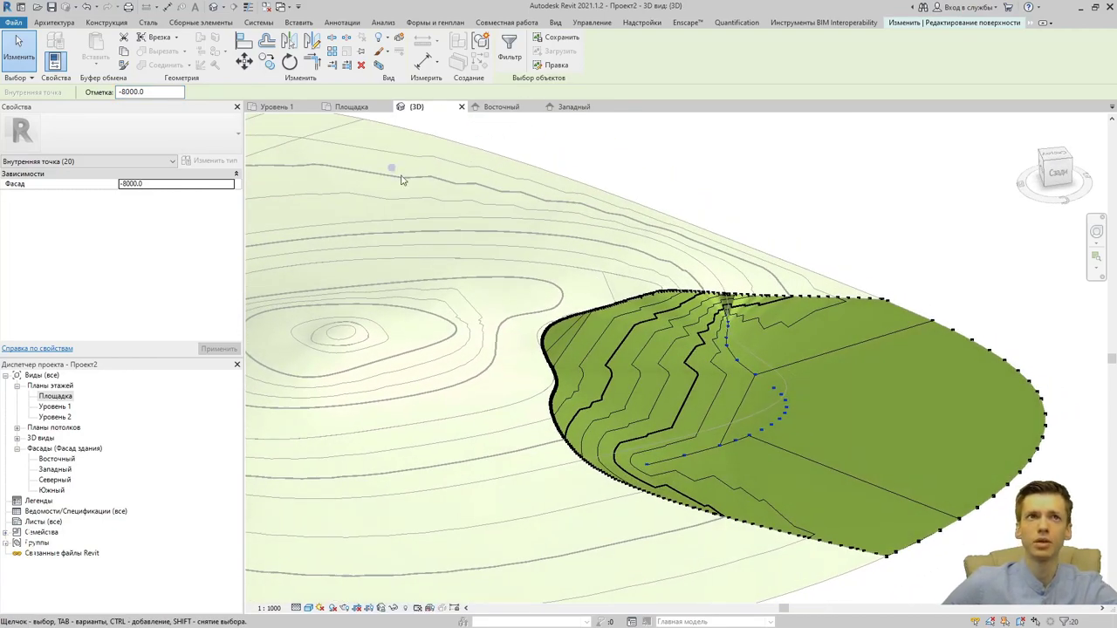
pyautogui.click(743, 183)
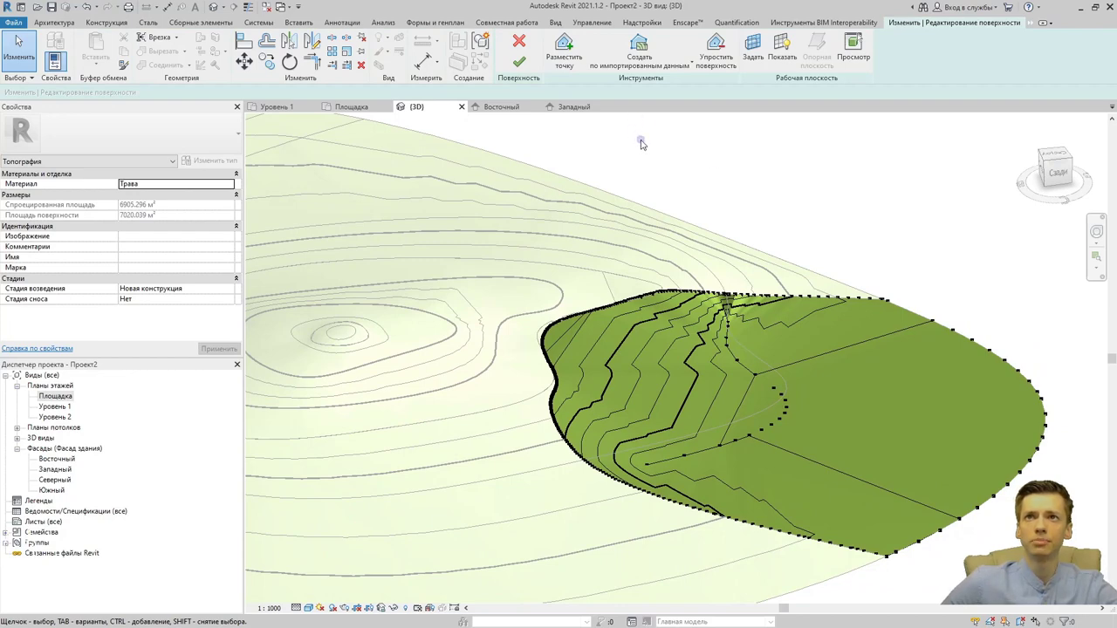
pyautogui.click(519, 61)
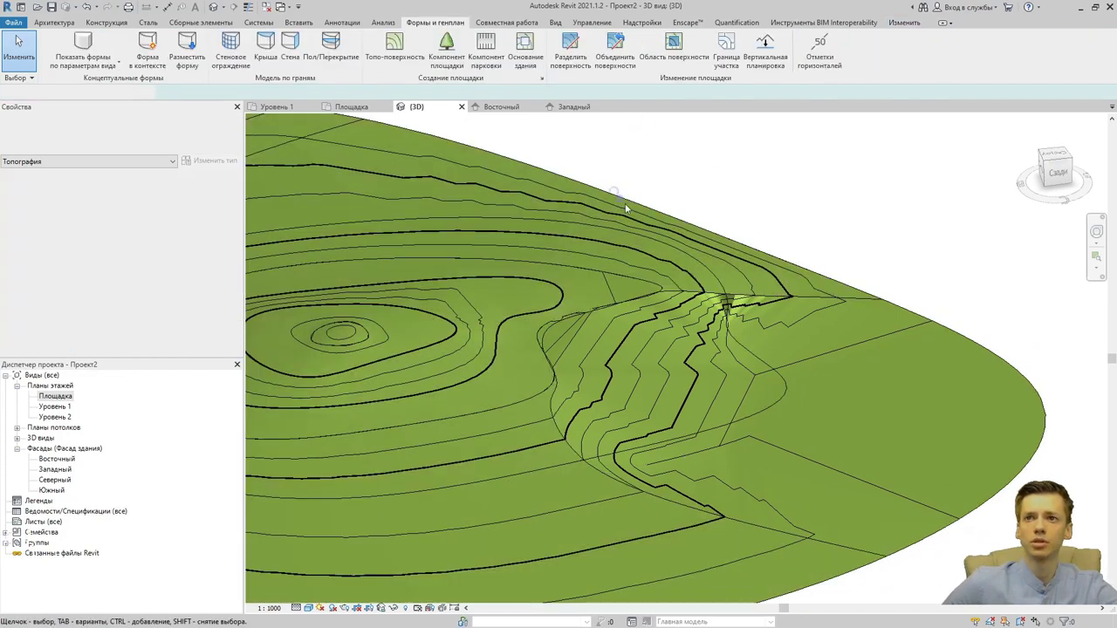
# Start a split on the lowered terrain part and open the Площадка site plan.
pyautogui.click(906, 341)
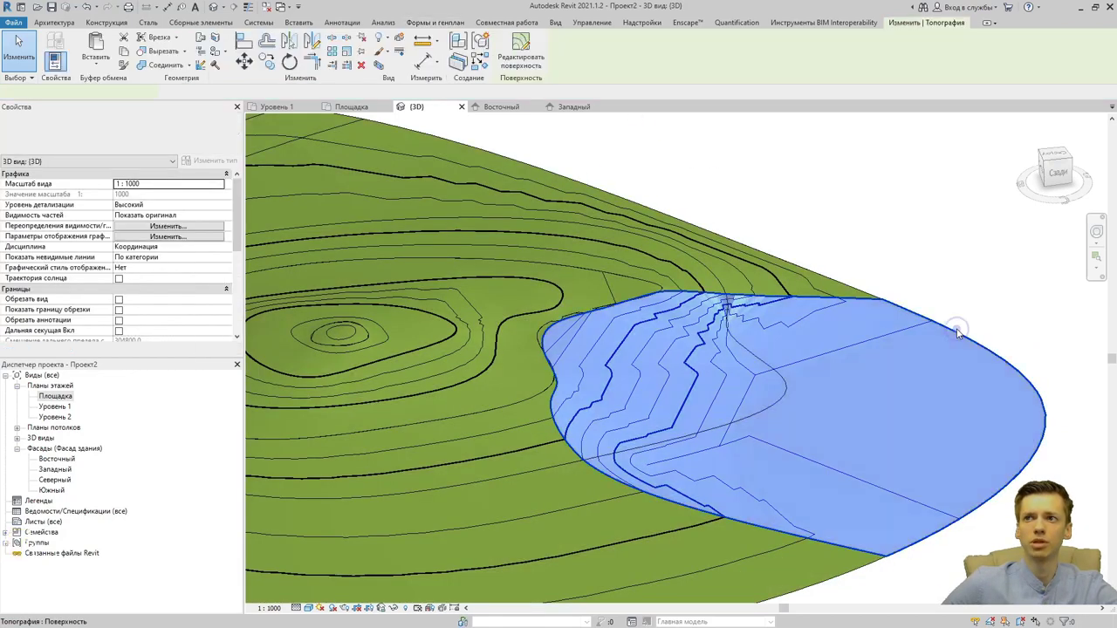
pyautogui.click(515, 53)
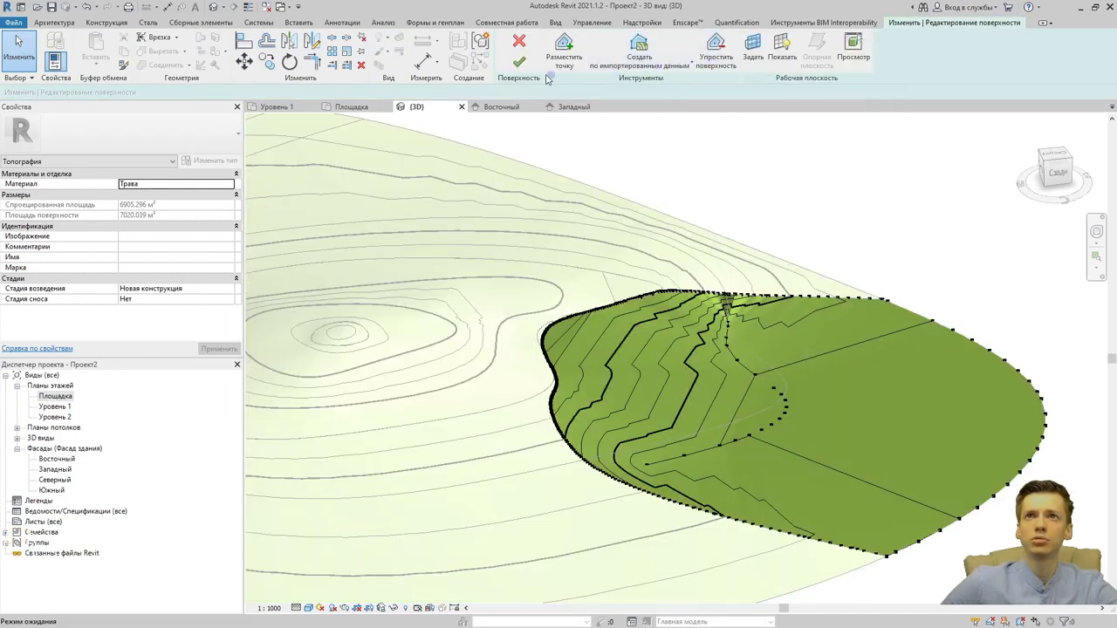
pyautogui.click(519, 61)
pyautogui.click(570, 53)
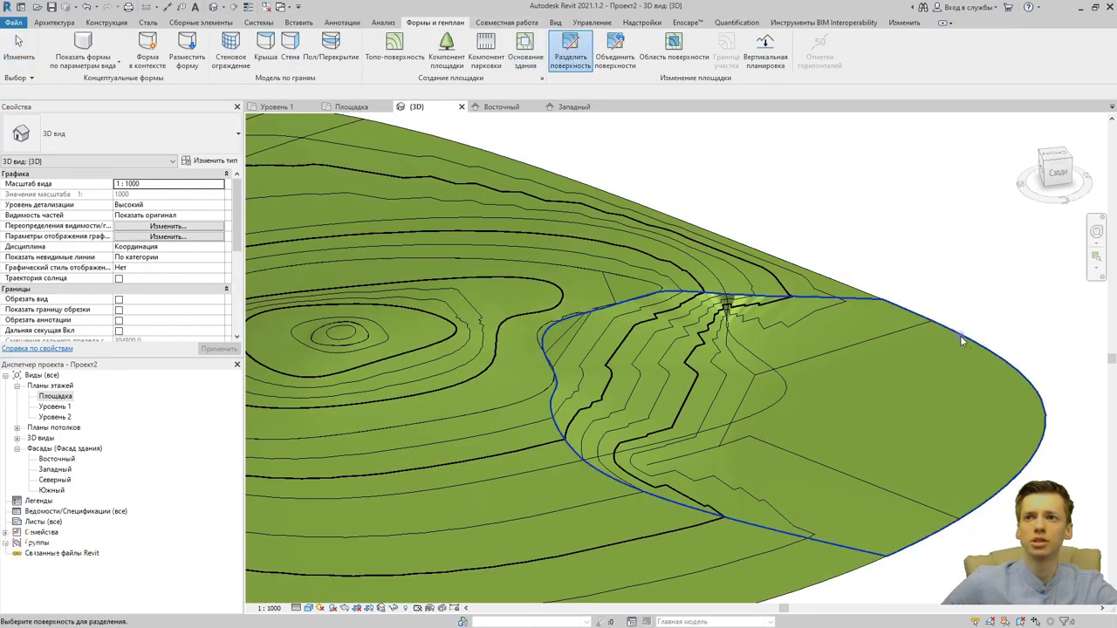
pyautogui.click(973, 344)
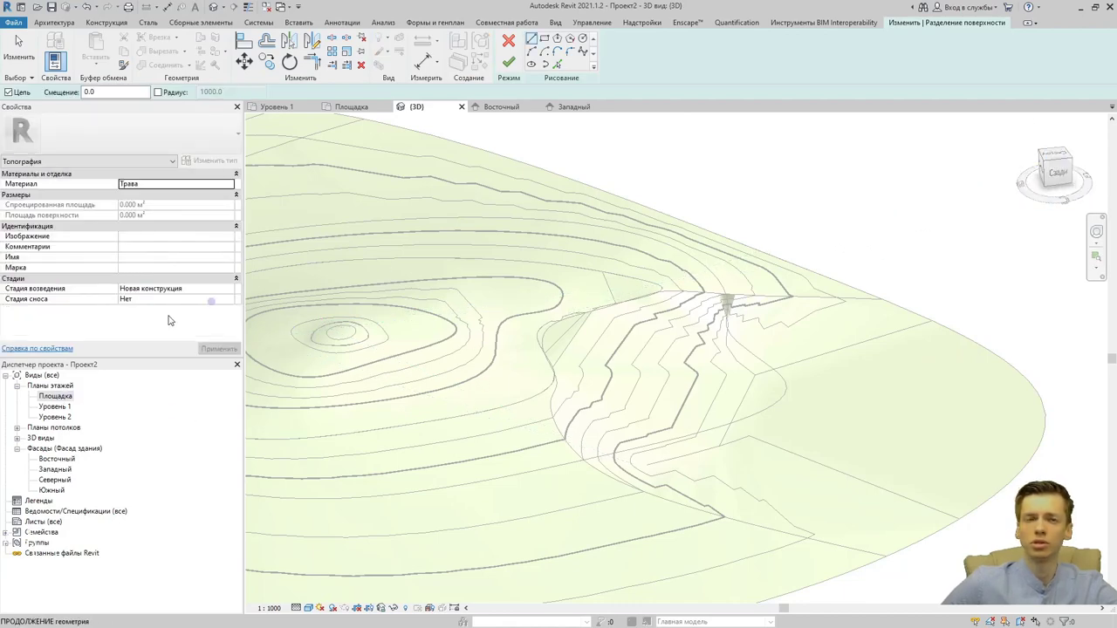
pyautogui.doubleClick(54, 396)
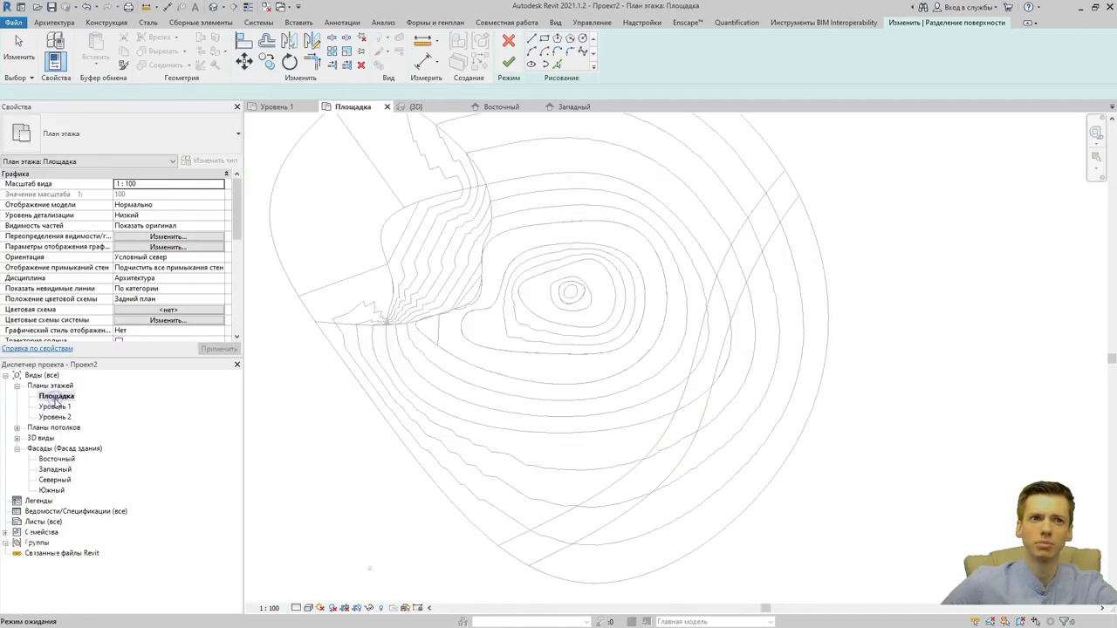
pyautogui.scroll(3, 691, 407)
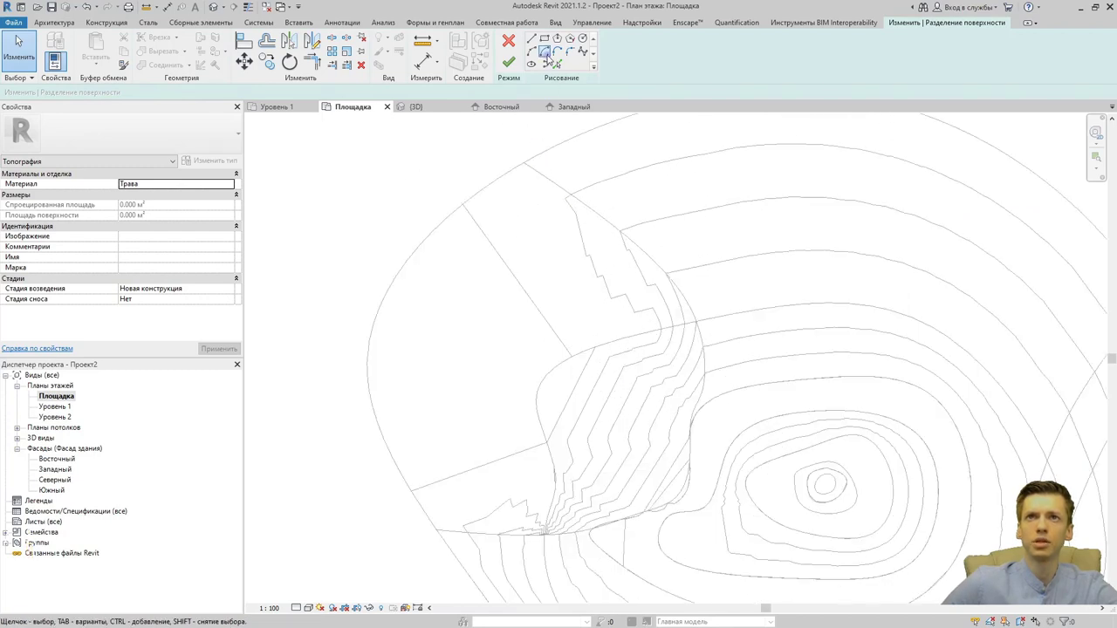
# Sketch a start-end-radius arc along the western terrain edge and finish the split.
pyautogui.click(532, 51)
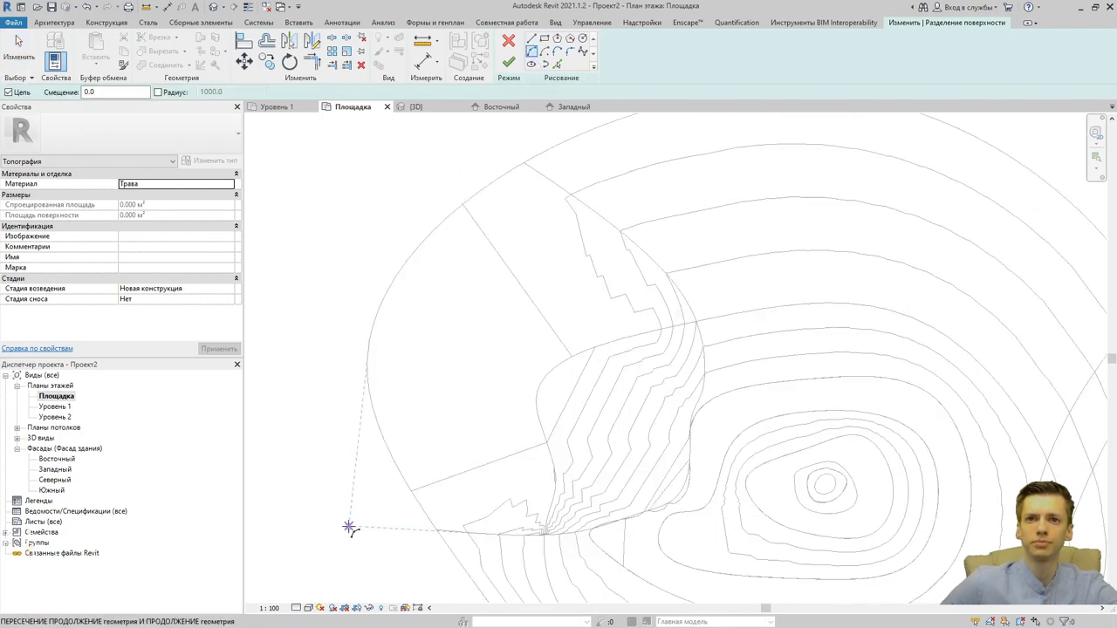
pyautogui.click(288, 474)
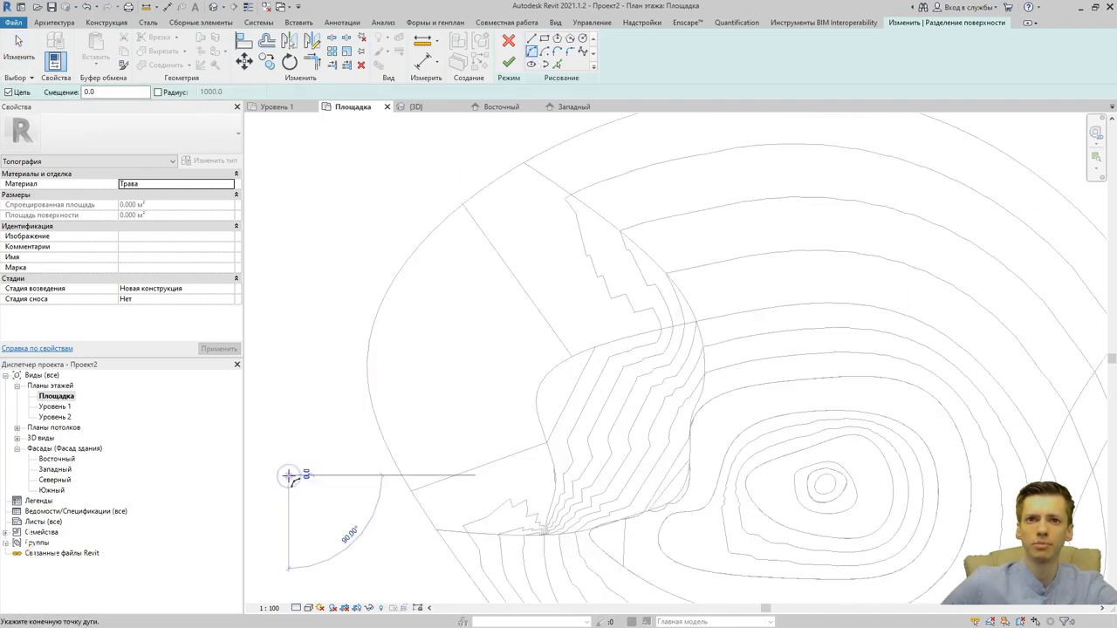
pyautogui.click(543, 384)
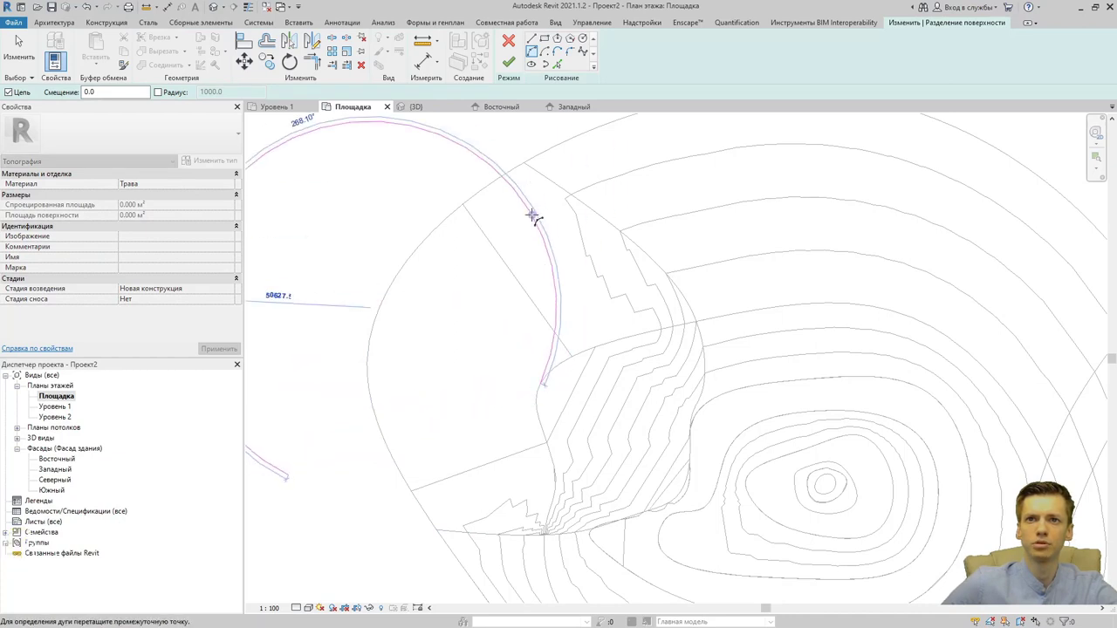
pyautogui.press('Escape')
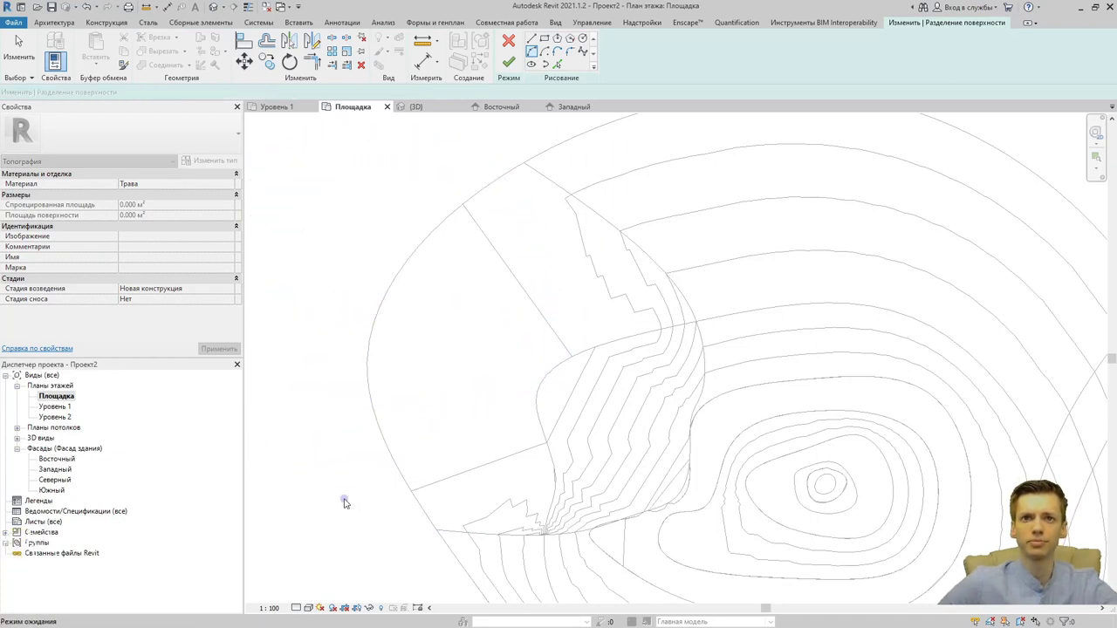
pyautogui.click(334, 507)
pyautogui.click(500, 159)
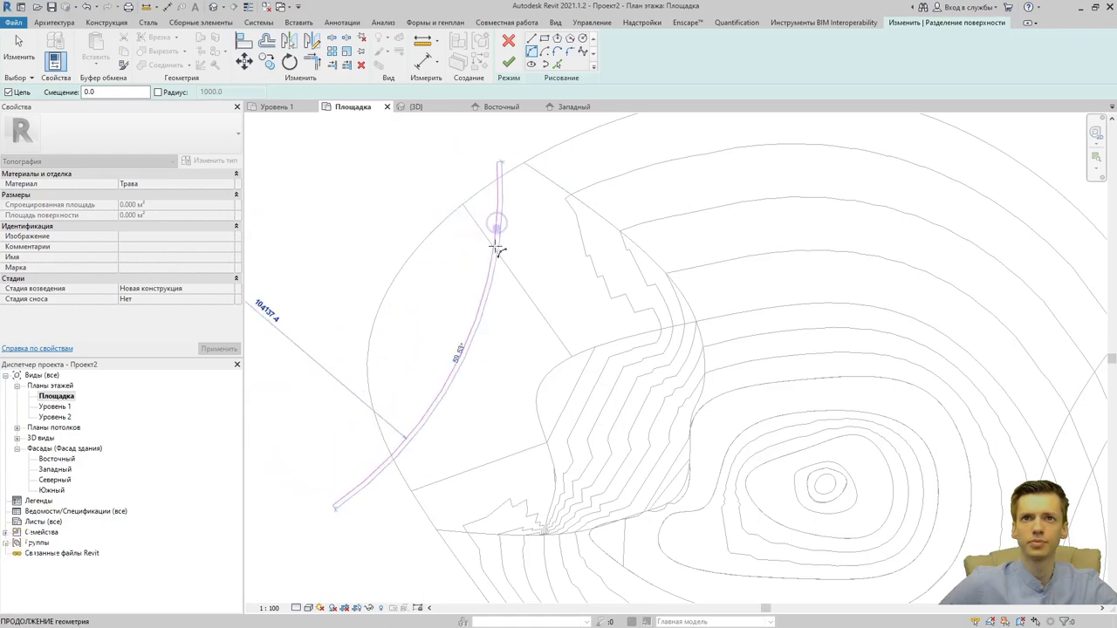
pyautogui.click(545, 321)
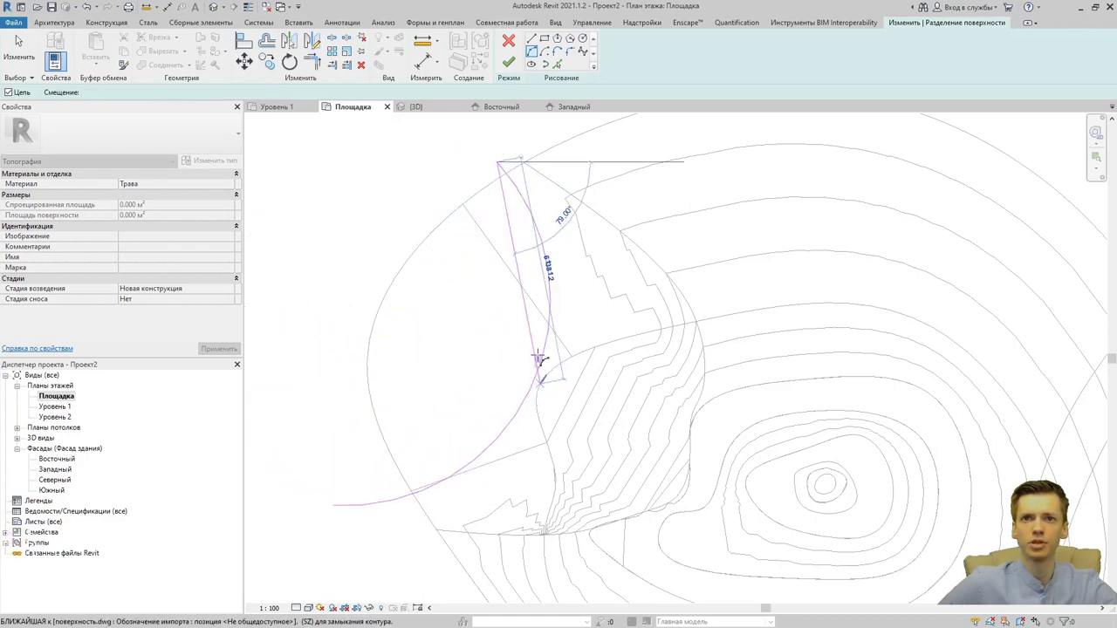
pyautogui.press('Escape')
pyautogui.press('Escape')
pyautogui.click(508, 62)
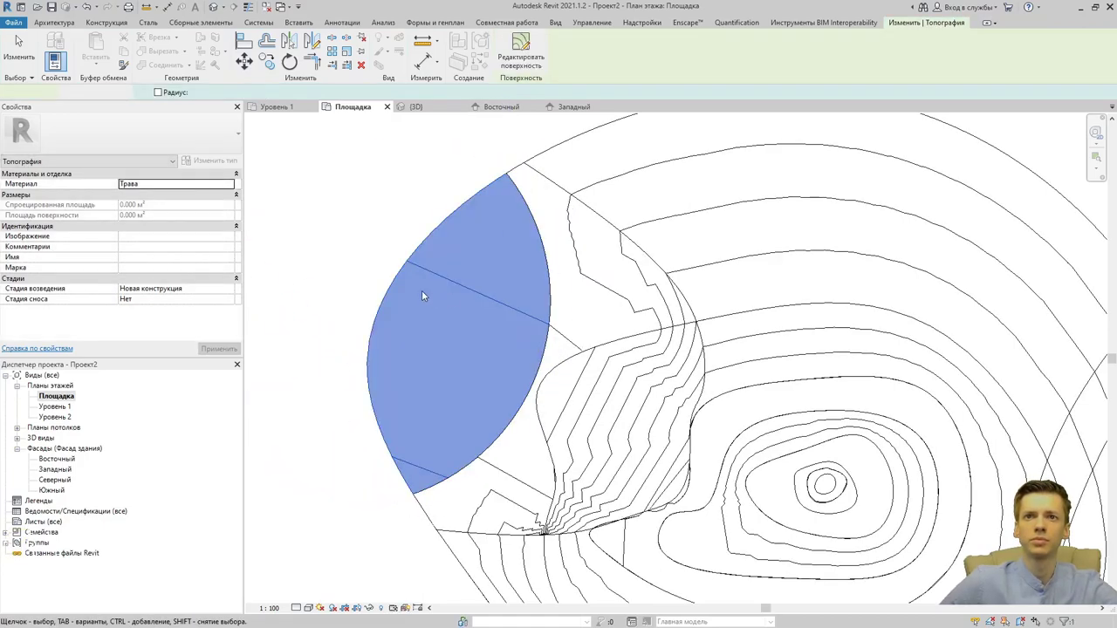
# Add the Вода material to the project and apply it to the water sub-region.
pyautogui.moveTo(315, 332); pyautogui.dragTo(391, 323, button='middle')
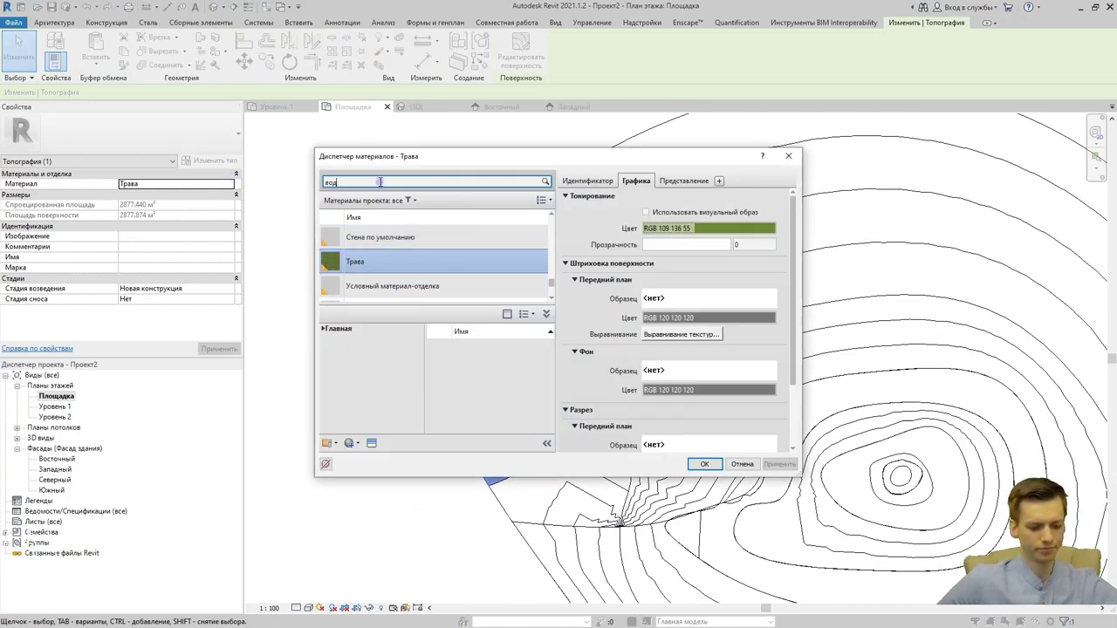
pyautogui.moveTo(489, 351)
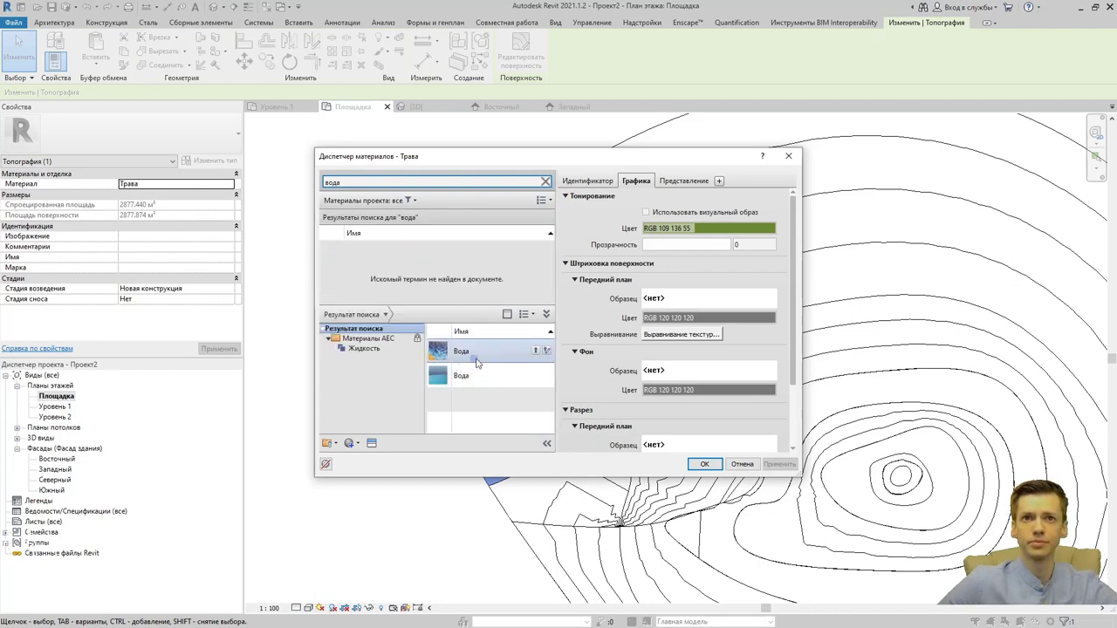
pyautogui.click(538, 351)
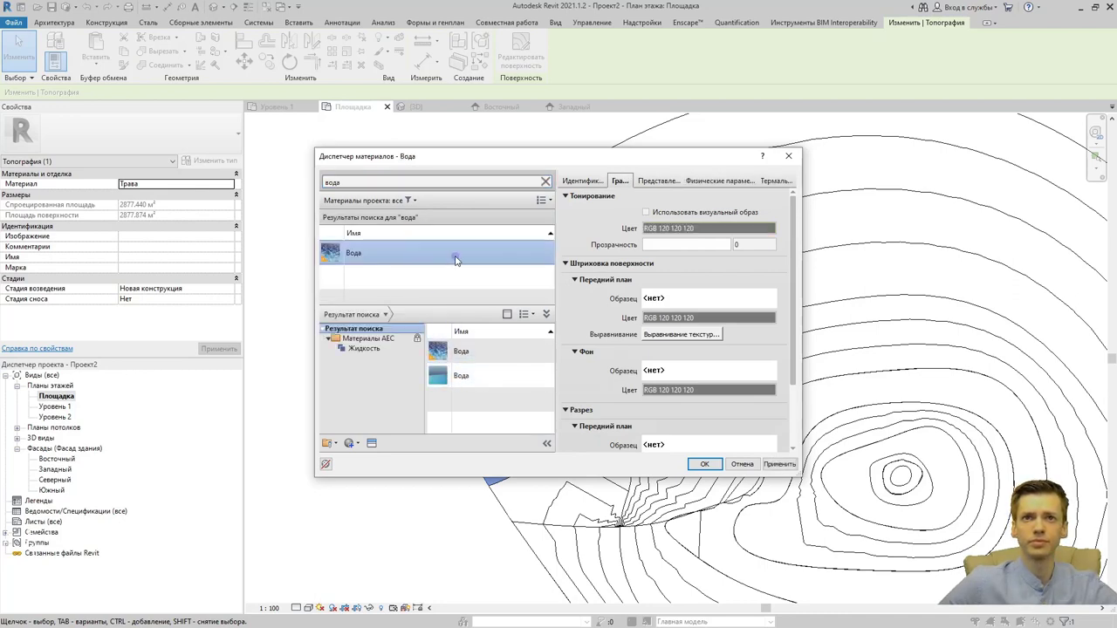
pyautogui.press('Return')
pyautogui.click(339, 382)
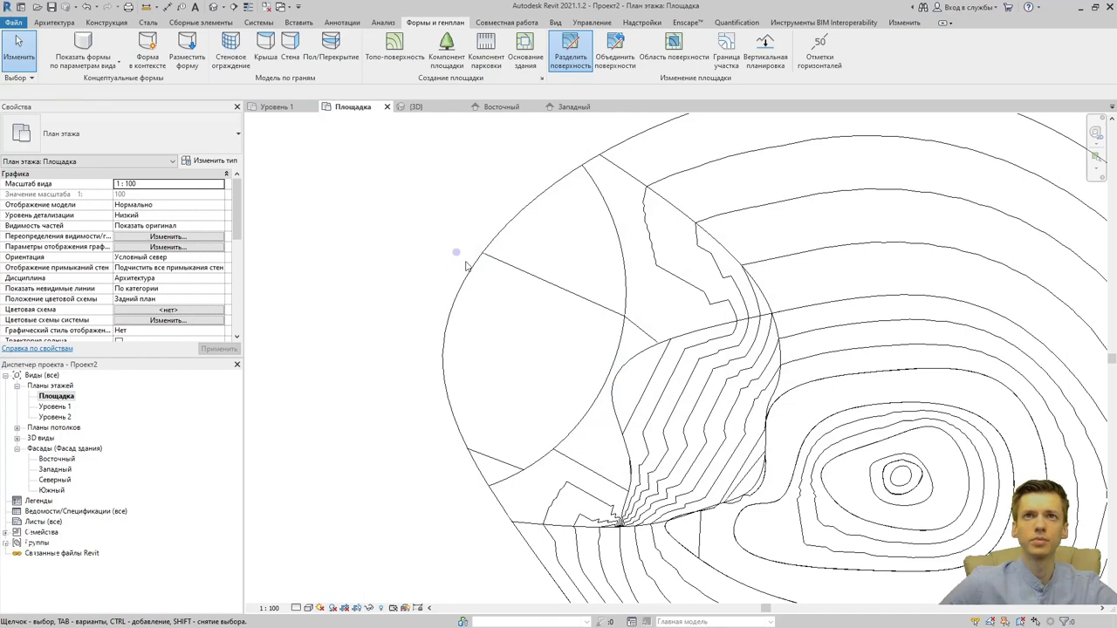
# Assign the Песок sand material to the narrow strip sub-region.
pyautogui.scroll(-2, 467, 265)
pyautogui.click(838, 314)
pyautogui.write('пе')
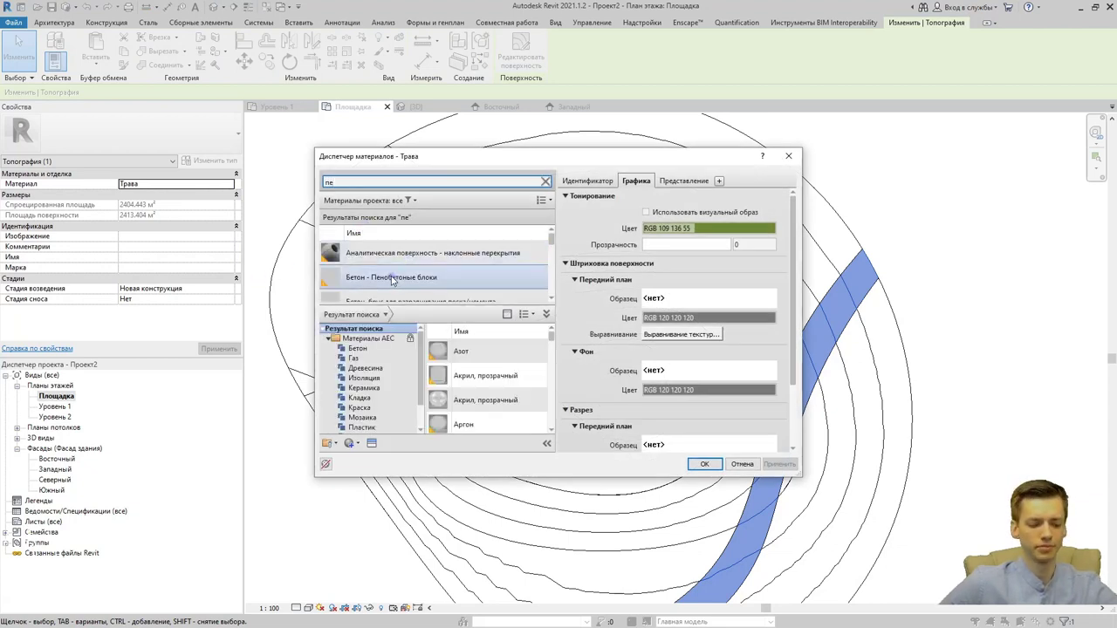
pyautogui.write('с')
pyautogui.click(416, 296)
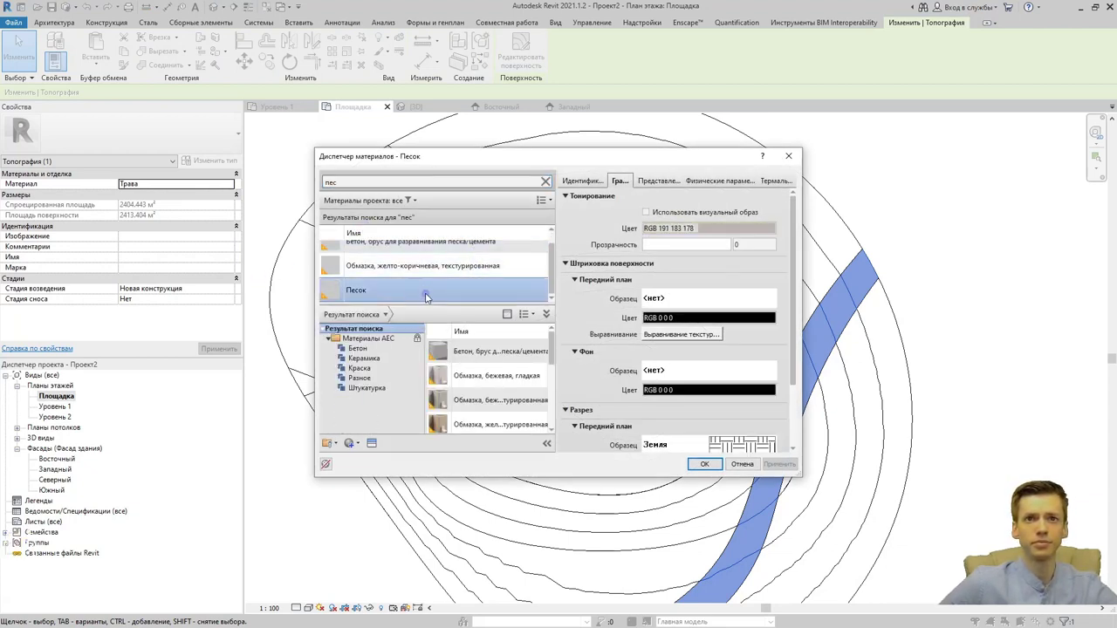
pyautogui.click(707, 464)
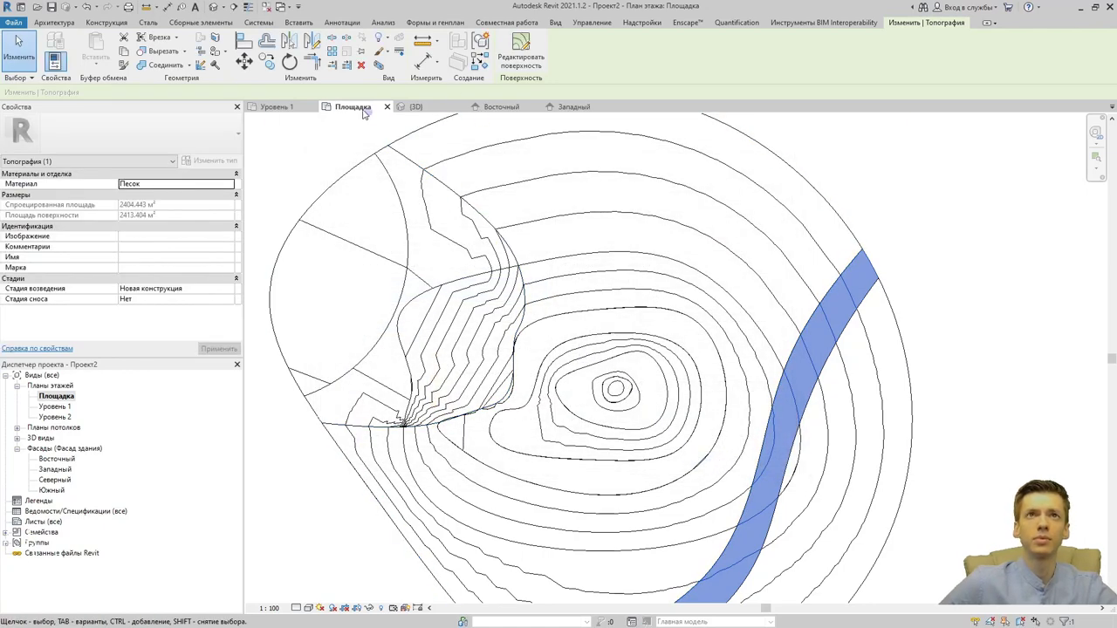
# In the Materials manager, change Трава's shading colour to darker green RGB 74 96 34.
pyautogui.click(555, 22)
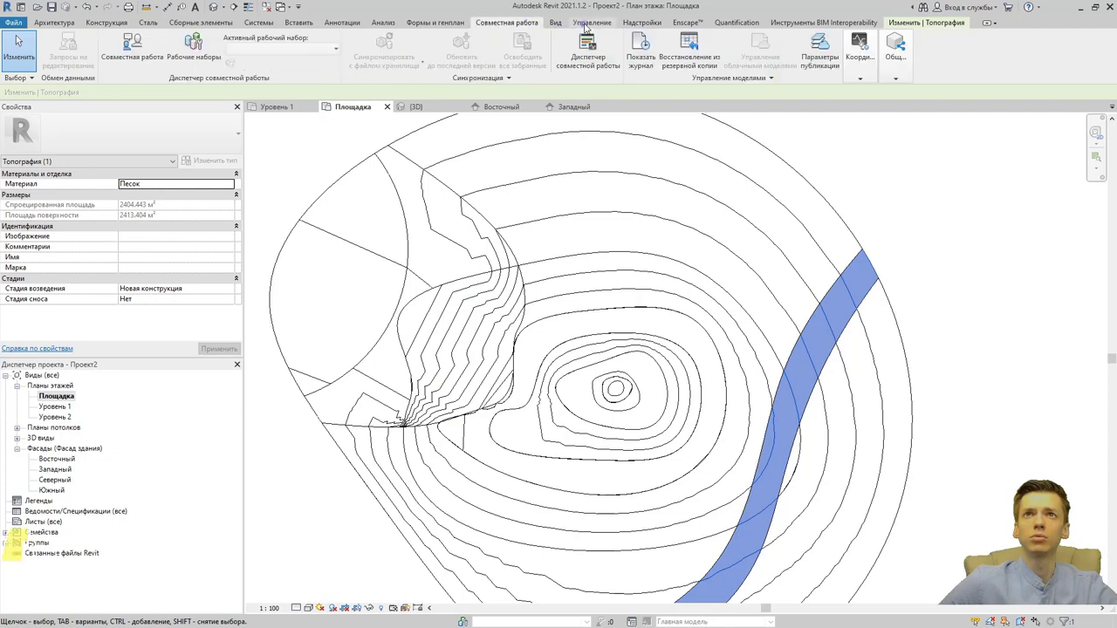
pyautogui.click(592, 21)
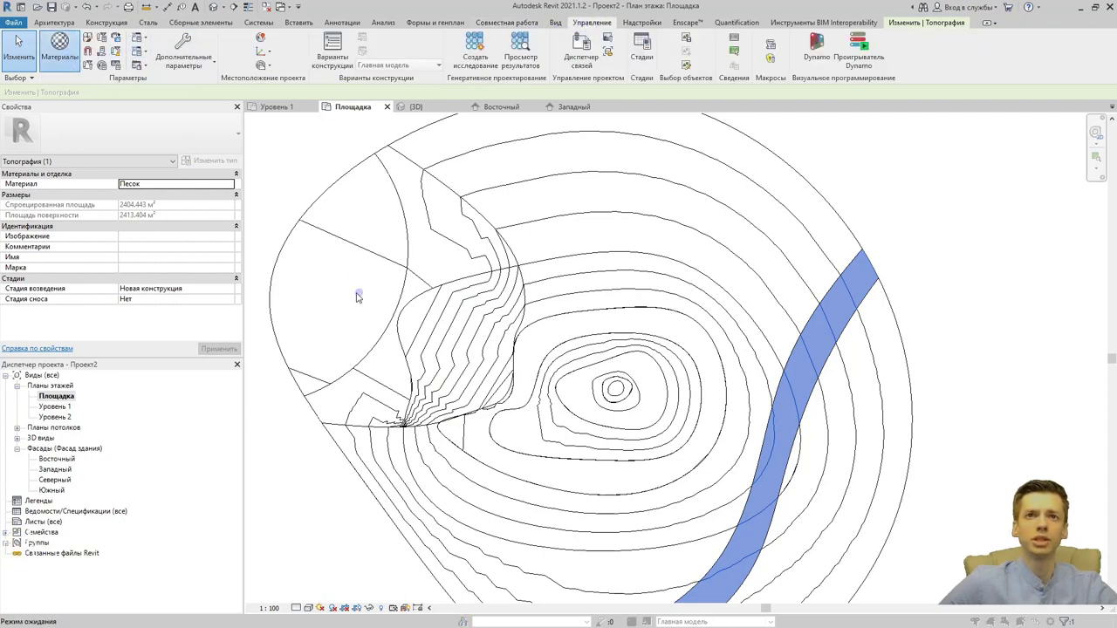
pyautogui.click(376, 182)
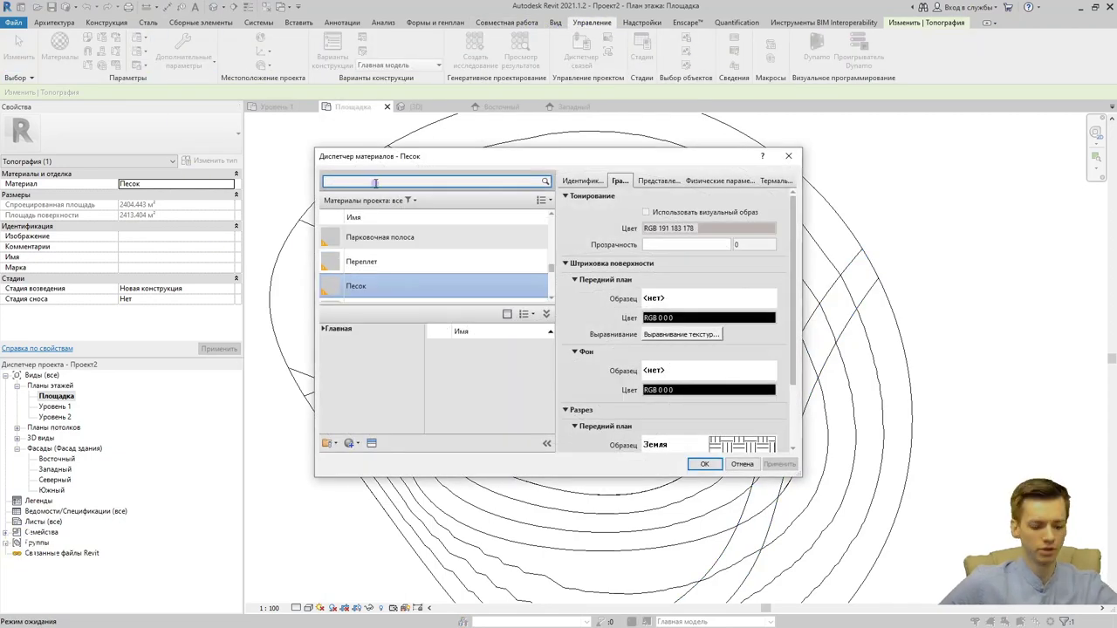
pyautogui.write('трава')
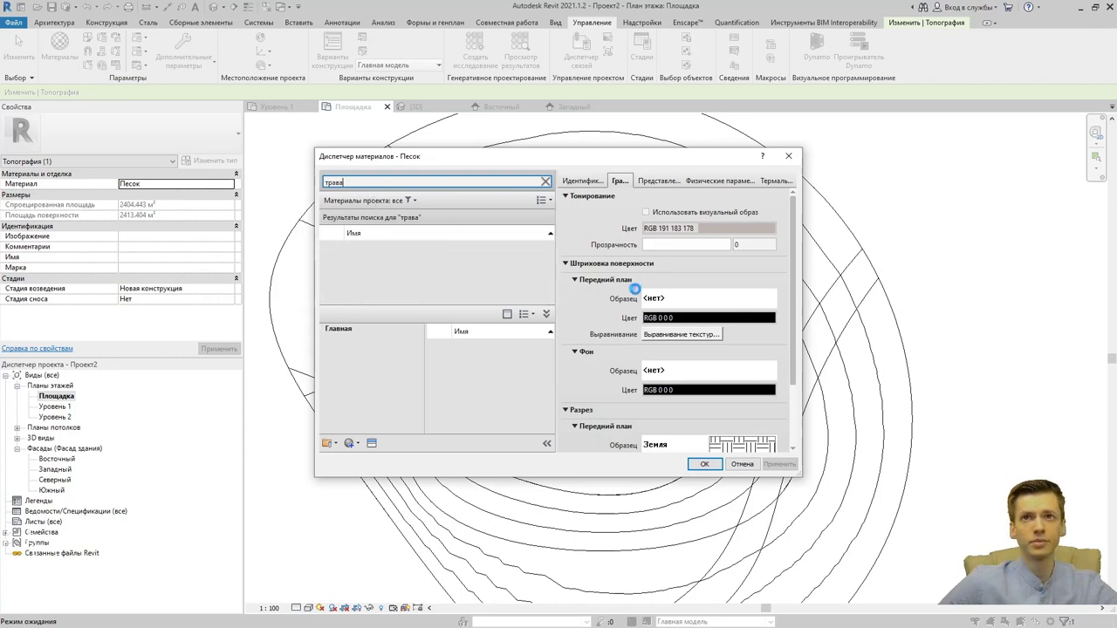
pyautogui.click(483, 255)
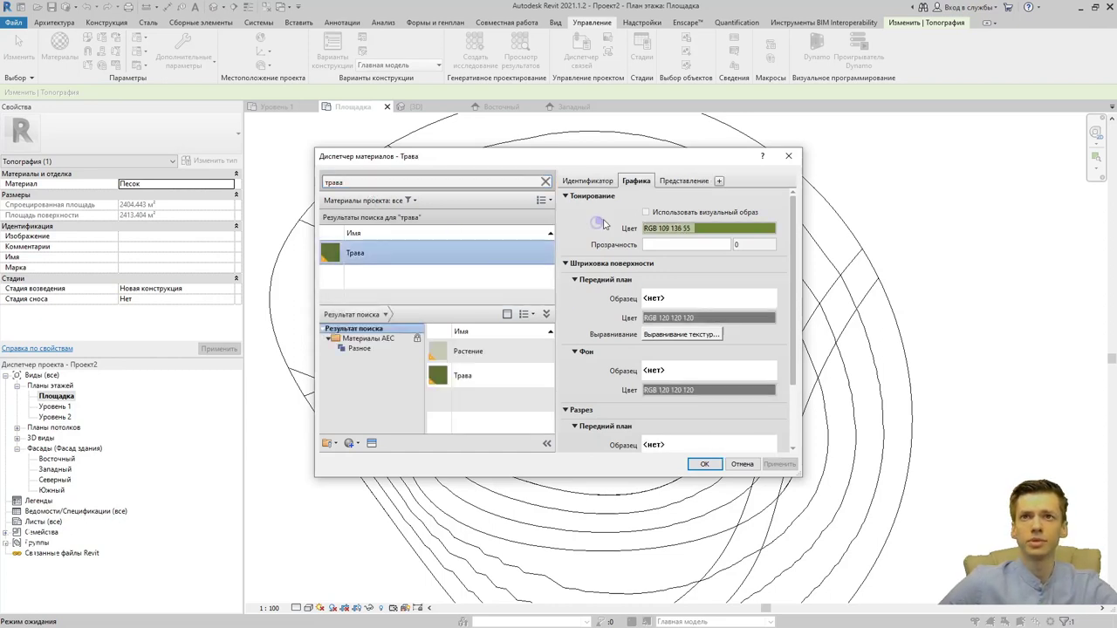
pyautogui.click(710, 227)
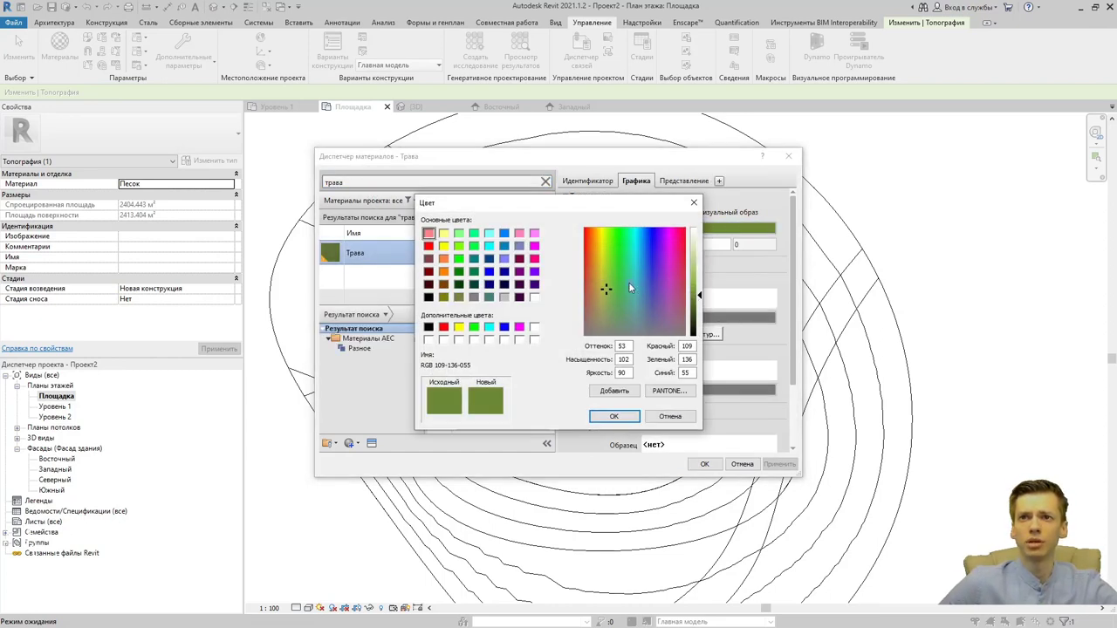
pyautogui.moveTo(606, 313); pyautogui.dragTo(607, 285)
pyautogui.click(699, 295)
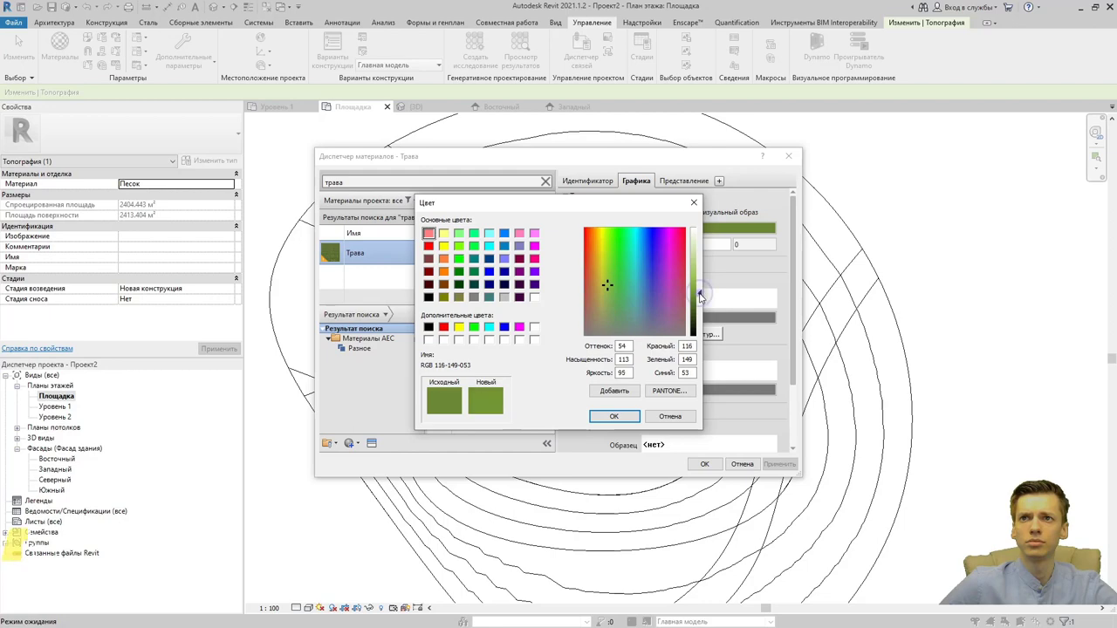
pyautogui.moveTo(699, 297); pyautogui.dragTo(700, 313)
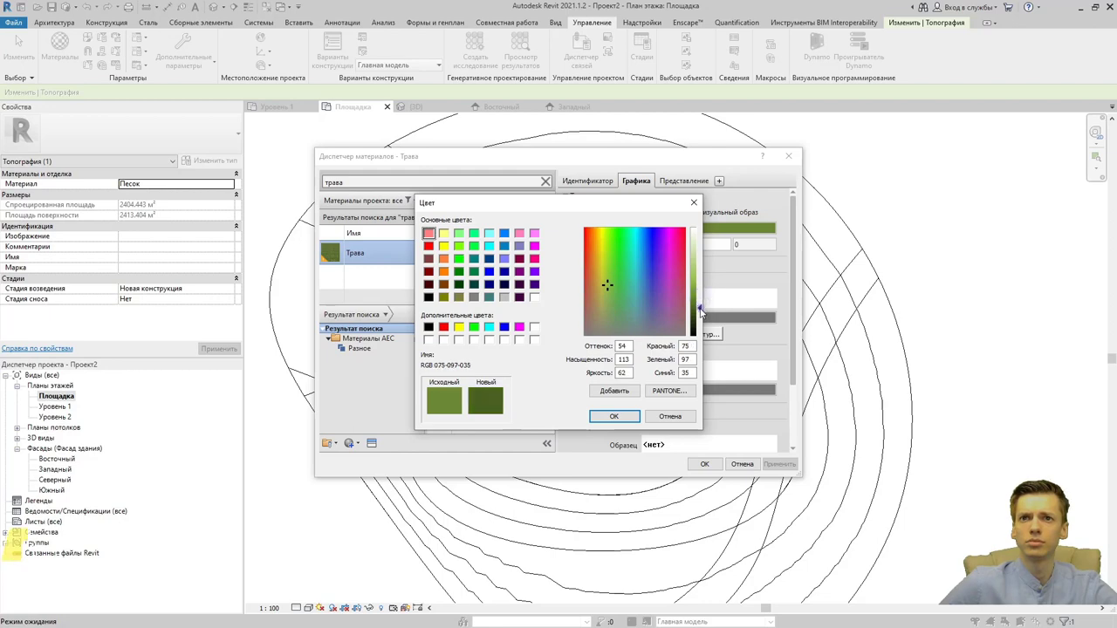
pyautogui.click(616, 417)
pyautogui.click(704, 464)
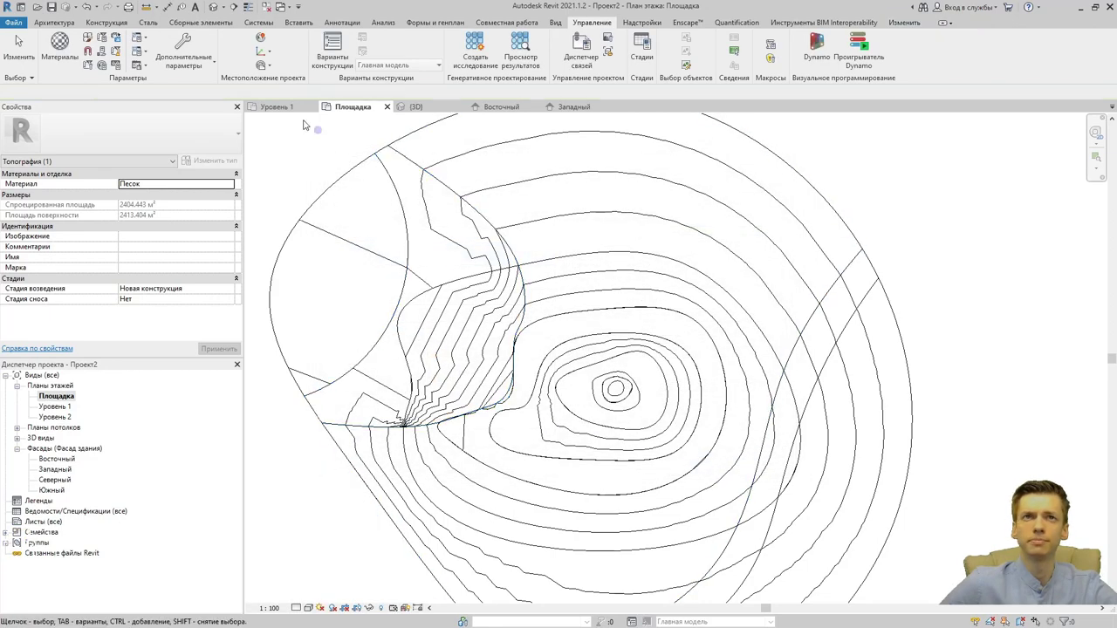
# Open the 3D view, select the water region, and switch to Realistic visual style.
pyautogui.click(305, 125)
pyautogui.click(416, 107)
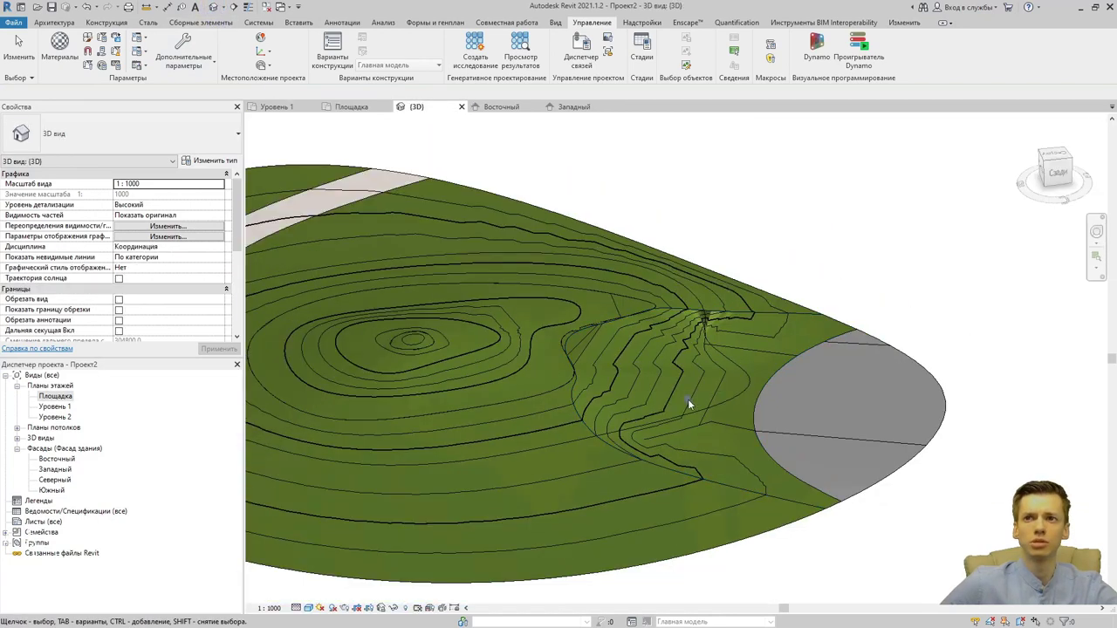
pyautogui.scroll(-3, 688, 402)
pyautogui.click(869, 446)
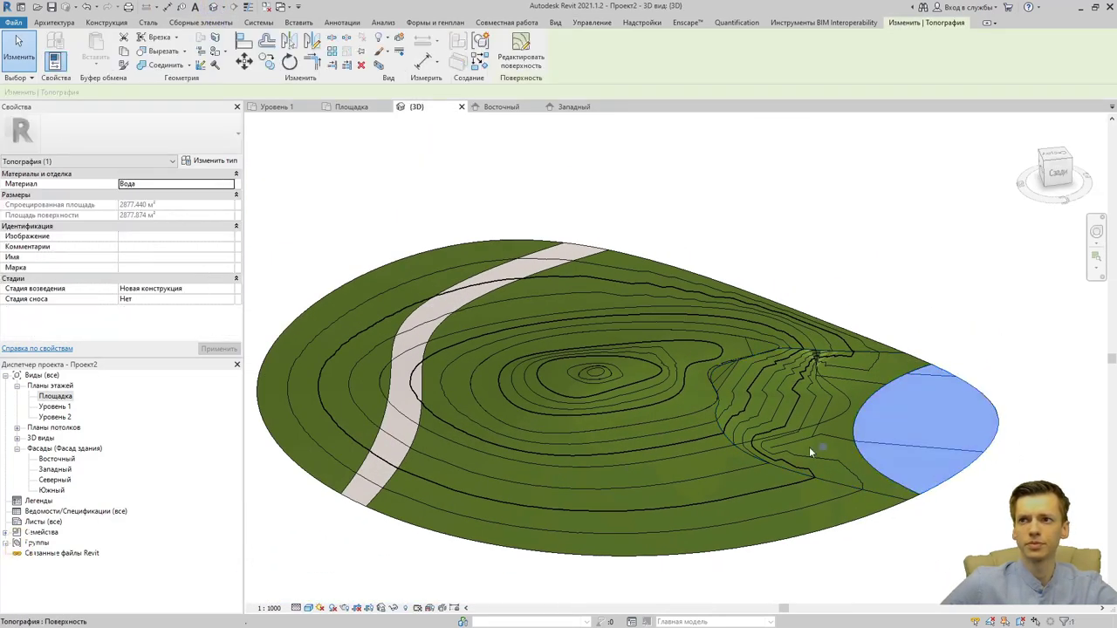
pyautogui.click(309, 608)
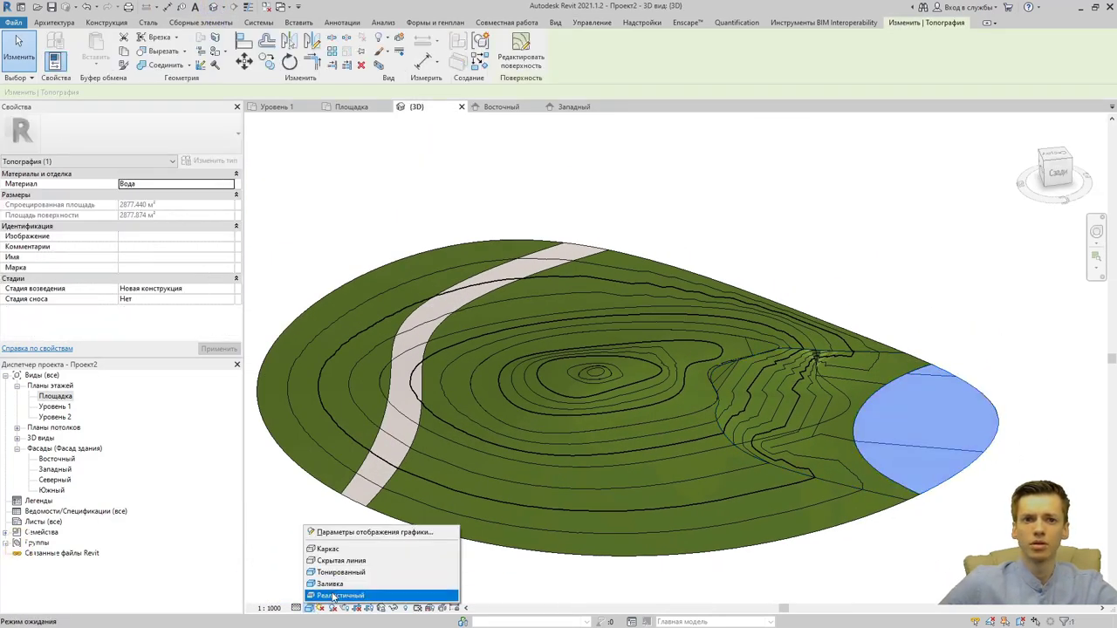
pyautogui.click(332, 596)
# Orbit and zoom the site to an oblique angle and reselect the water sub-region.
pyautogui.click(990, 537)
pyautogui.scroll(3, 927, 487)
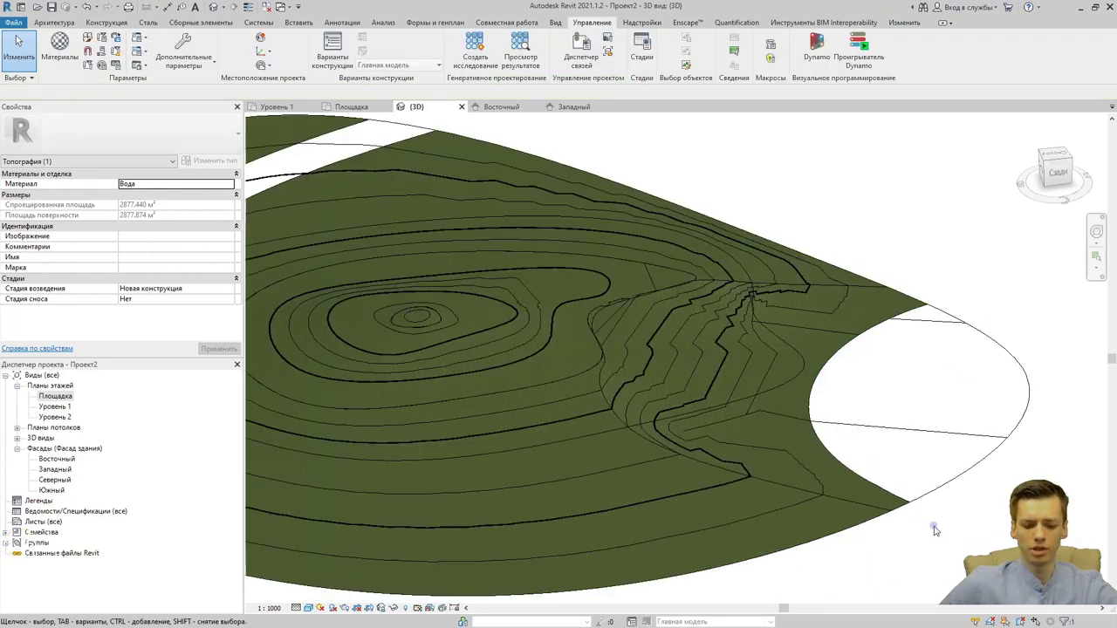
pyautogui.scroll(2, 960, 550)
pyautogui.keyDown('shift'); pyautogui.moveTo(960, 550); pyautogui.dragTo(780, 505, button='middle'); pyautogui.keyUp('shift')
pyautogui.scroll(3, 779, 506)
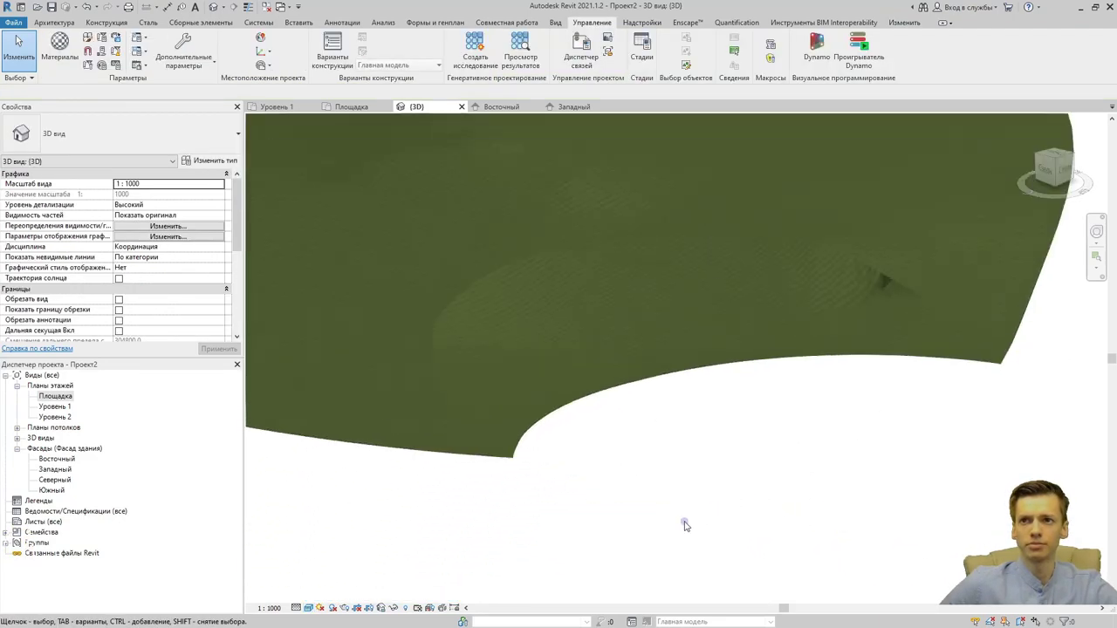
pyautogui.scroll(-3, 786, 561)
pyautogui.click(888, 494)
pyautogui.scroll(-2, 888, 494)
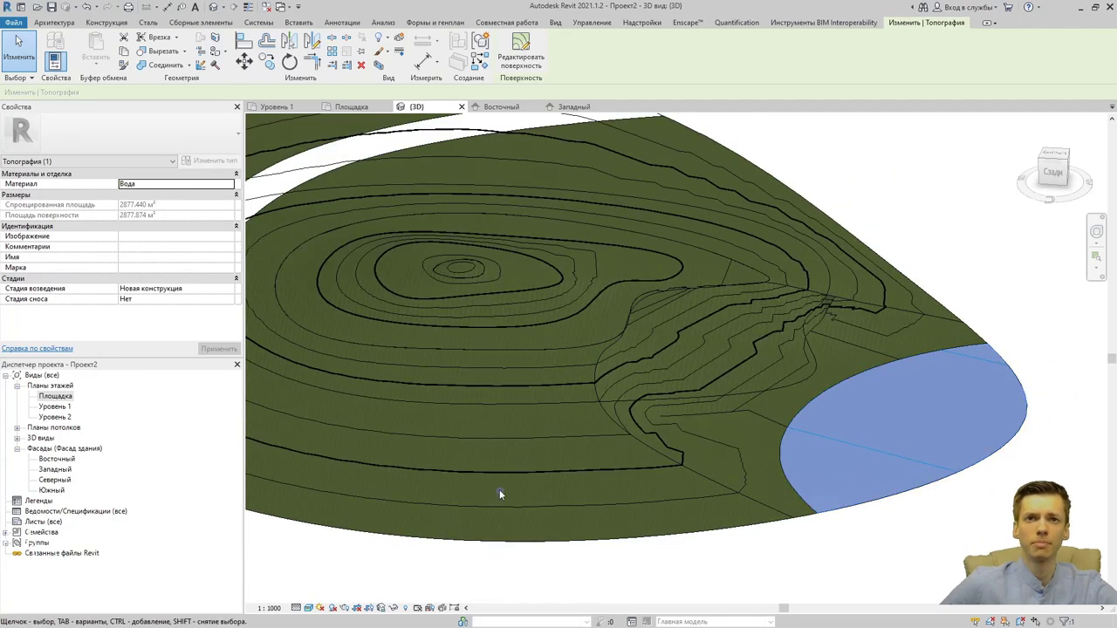
# Set the Вода material's shading colour to blue RGB 46 105 194.
pyautogui.click(231, 185)
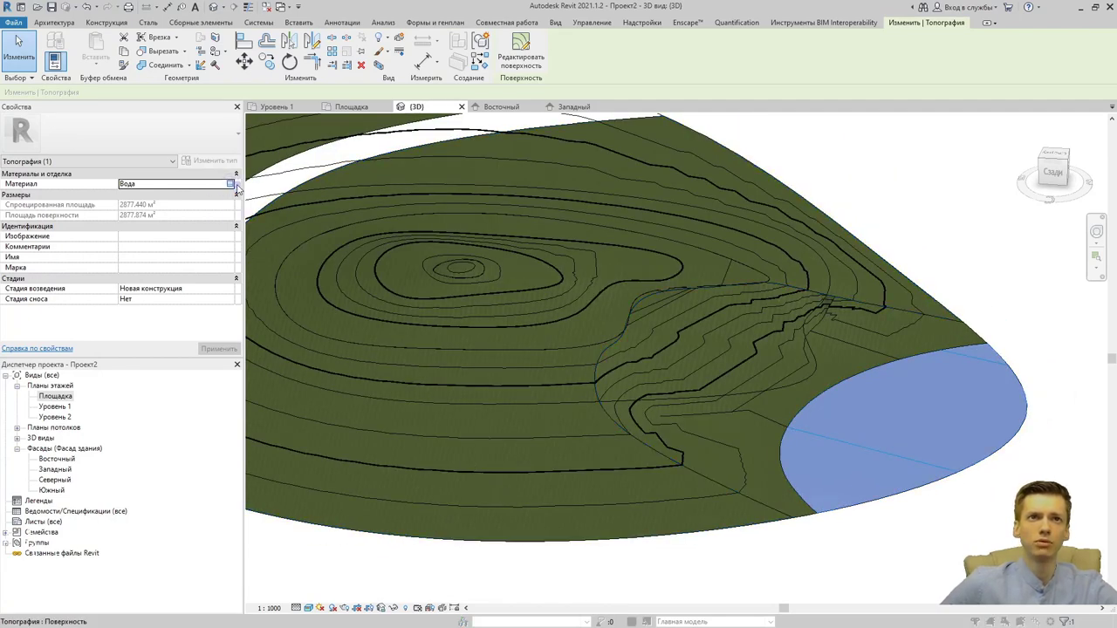
pyautogui.click(231, 184)
pyautogui.click(686, 229)
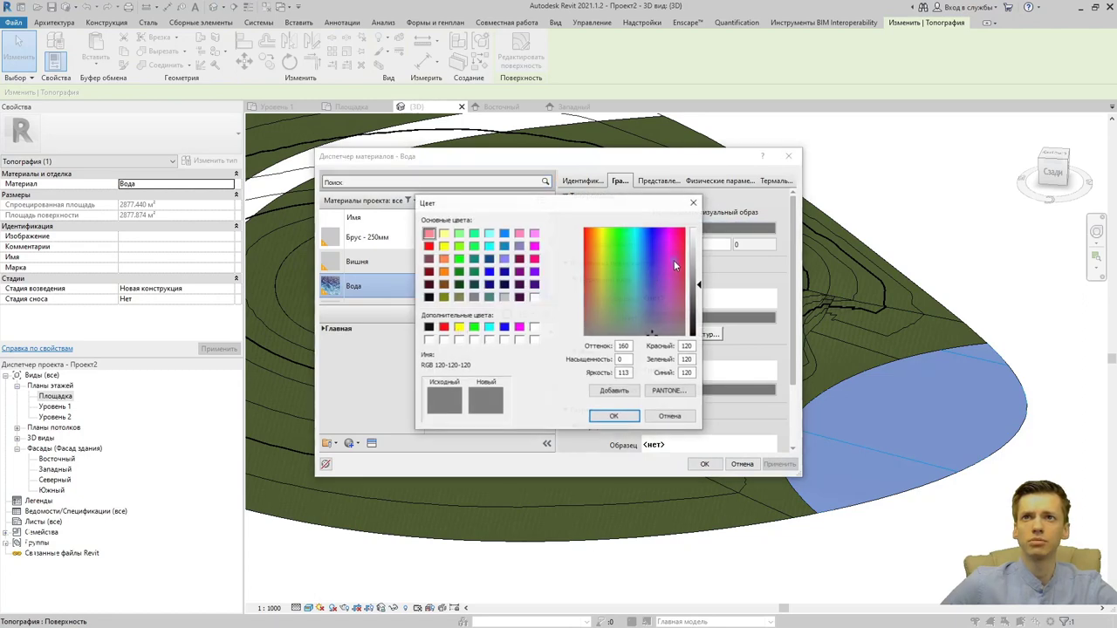
pyautogui.click(646, 268)
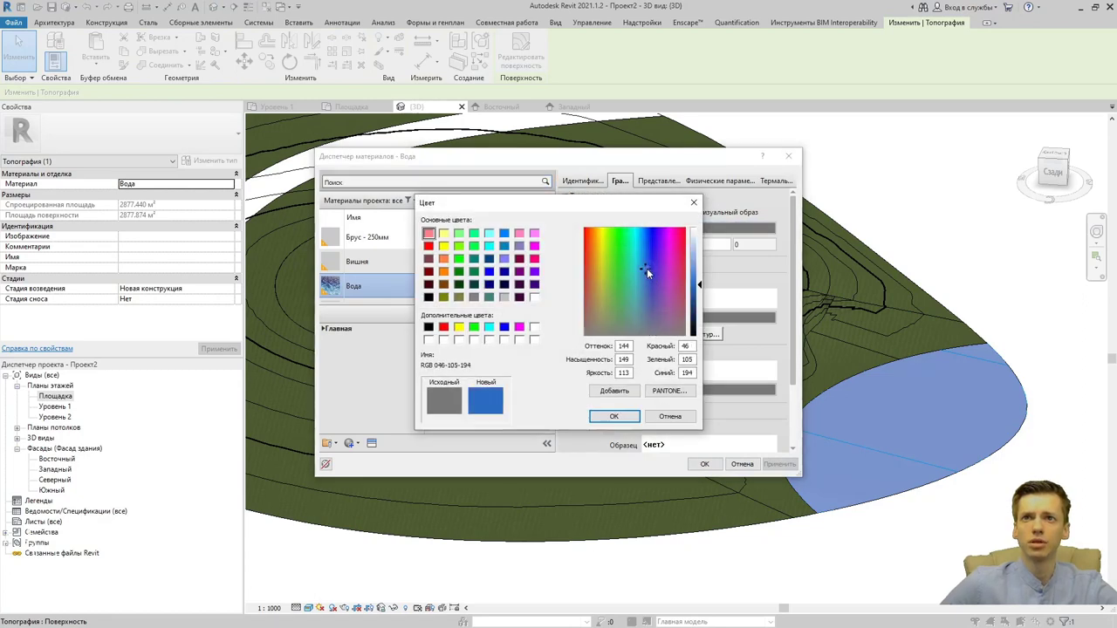
pyautogui.click(611, 417)
pyautogui.click(713, 469)
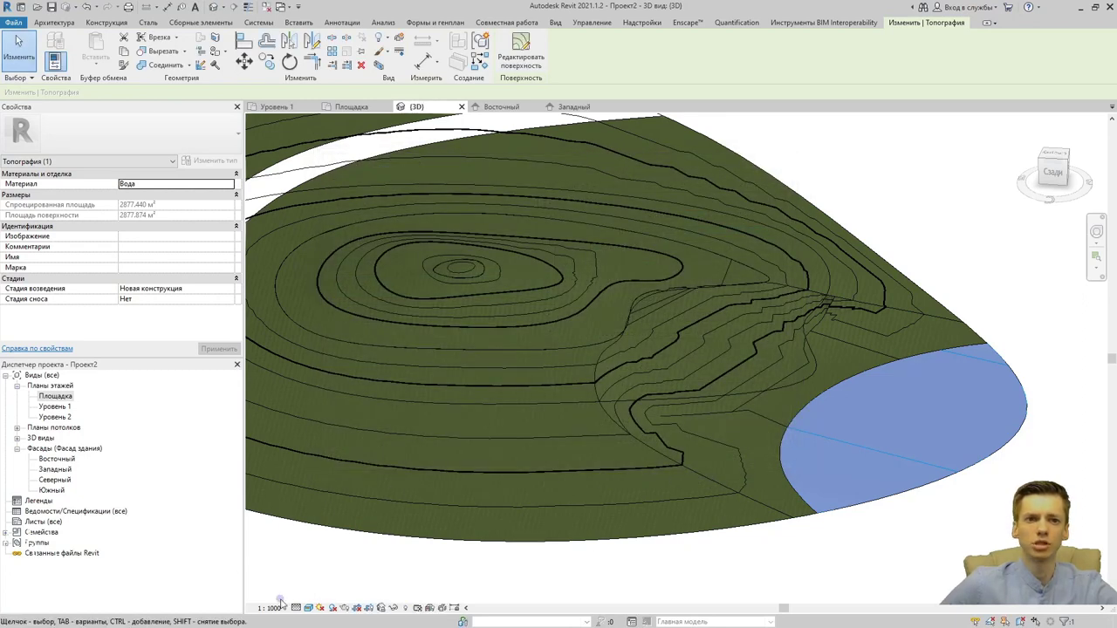
pyautogui.click(308, 608)
# Switch the 3D view to Shaded style and orbit and zoom to inspect the regions.
pyautogui.click(332, 583)
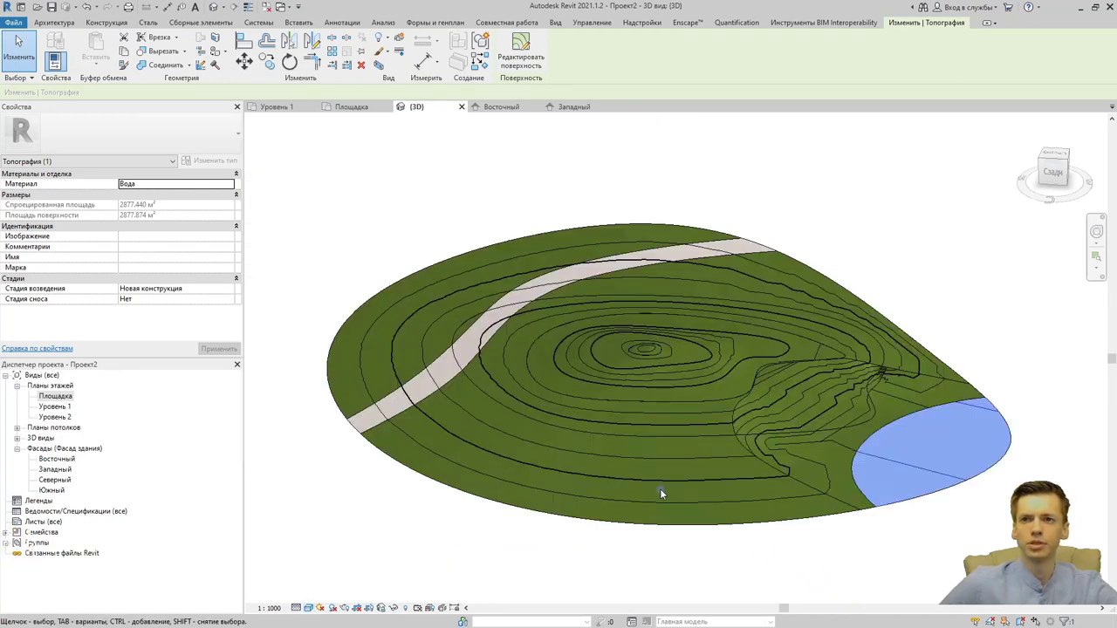
pyautogui.click(763, 565)
pyautogui.keyDown('shift'); pyautogui.moveTo(740, 543); pyautogui.dragTo(611, 541, button='middle'); pyautogui.keyUp('shift')
pyautogui.scroll(5, 610, 541)
pyautogui.scroll(3, 639, 527)
pyautogui.scroll(-3, 639, 527)
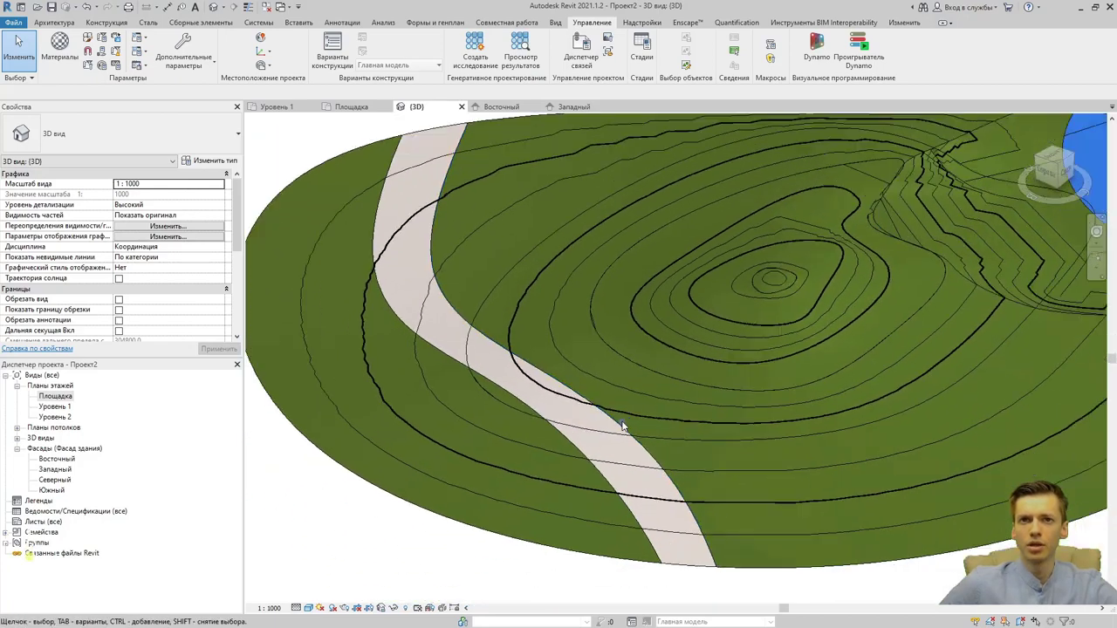
pyautogui.scroll(-2, 684, 406)
pyautogui.scroll(-2, 792, 419)
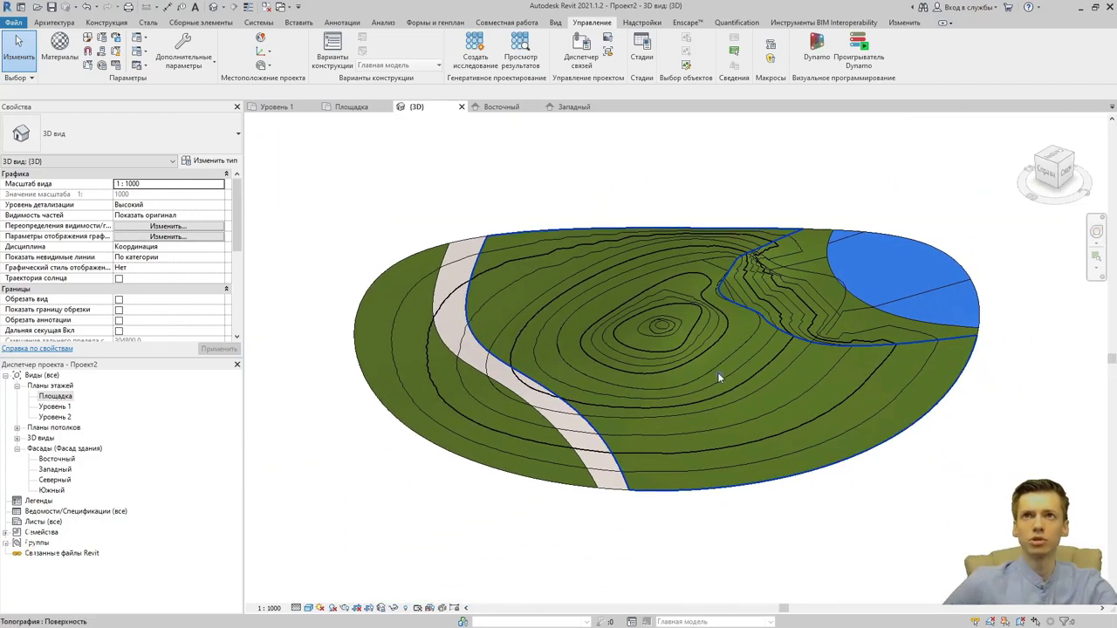
# View the site from the top and start, then cancel, a building pad.
pyautogui.click(441, 23)
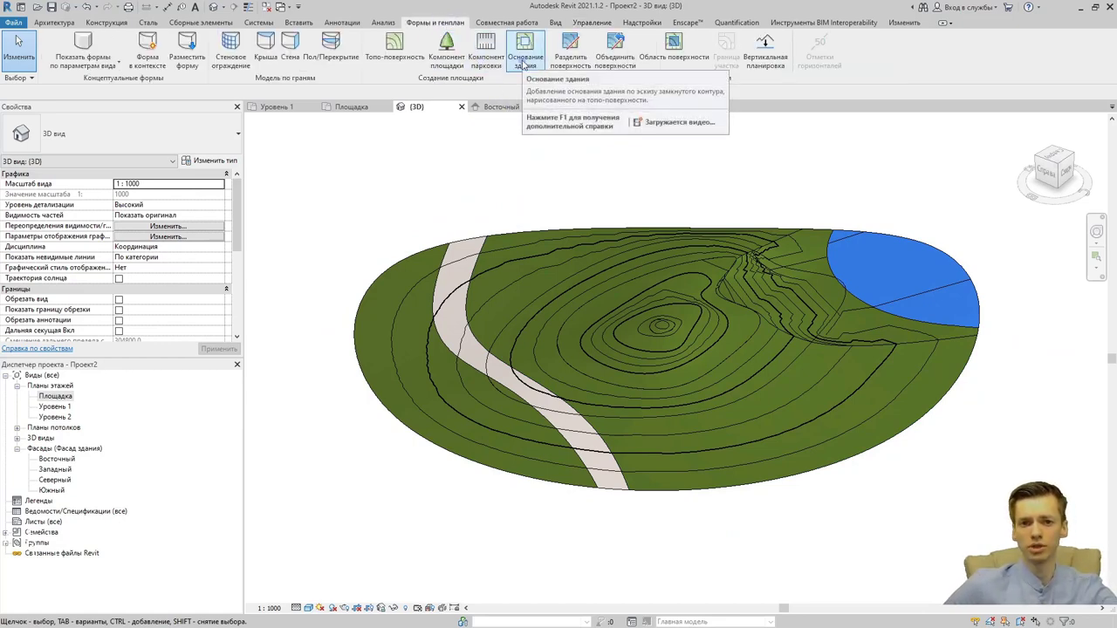
pyautogui.click(1049, 155)
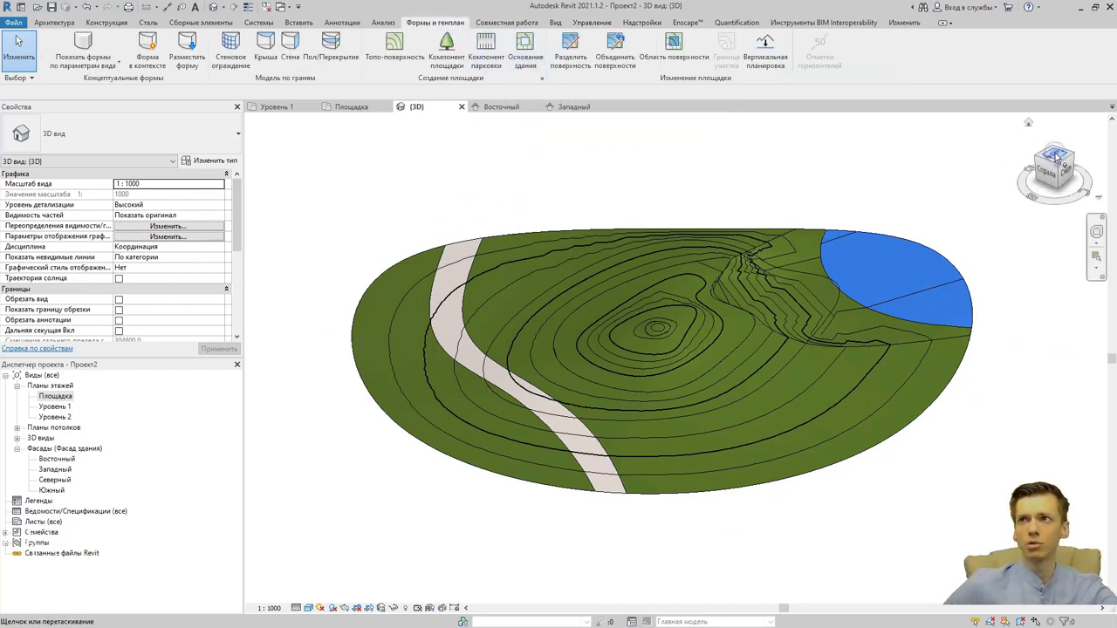
pyautogui.click(525, 50)
pyautogui.click(524, 60)
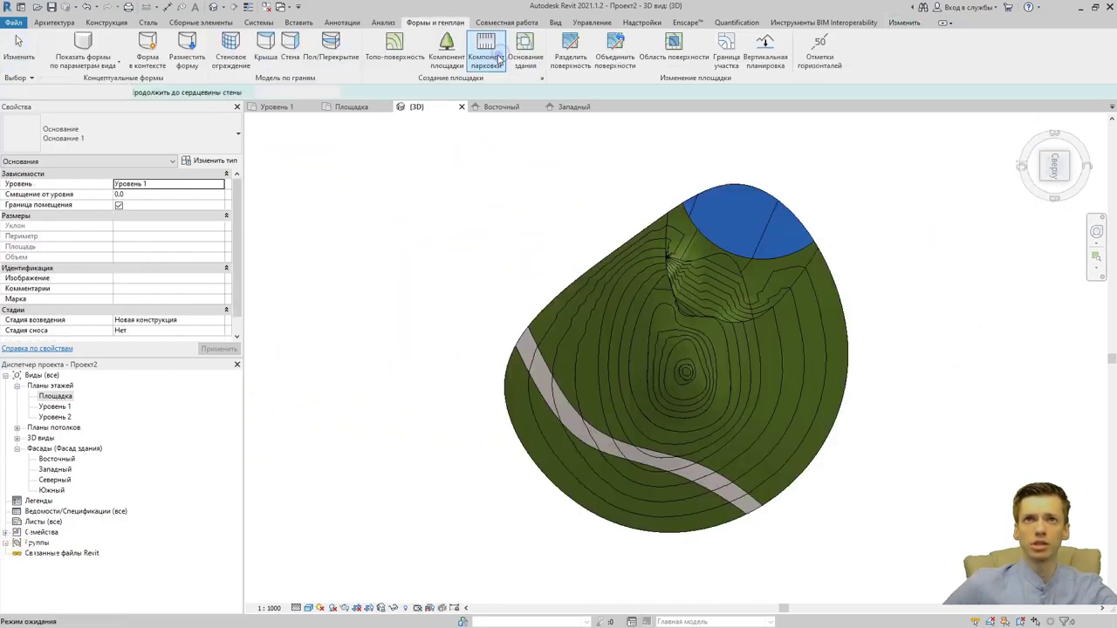
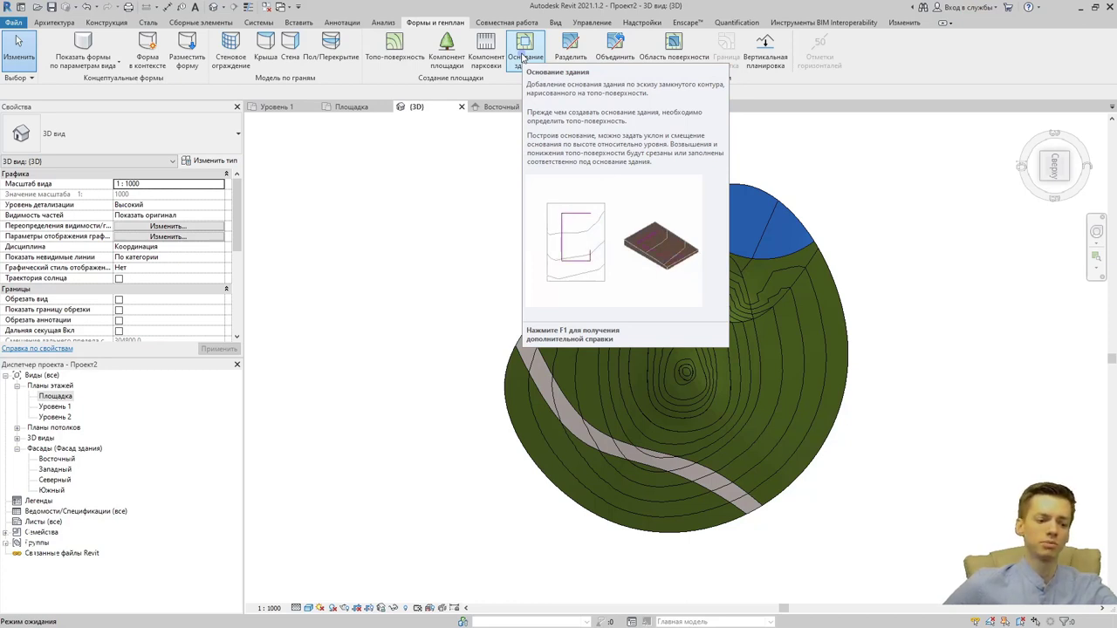
# Sketch a rectangular building pad boundary on the slope east of the central hill.
pyautogui.click(523, 58)
pyautogui.moveTo(790, 342); pyautogui.dragTo(663, 279, button='middle')
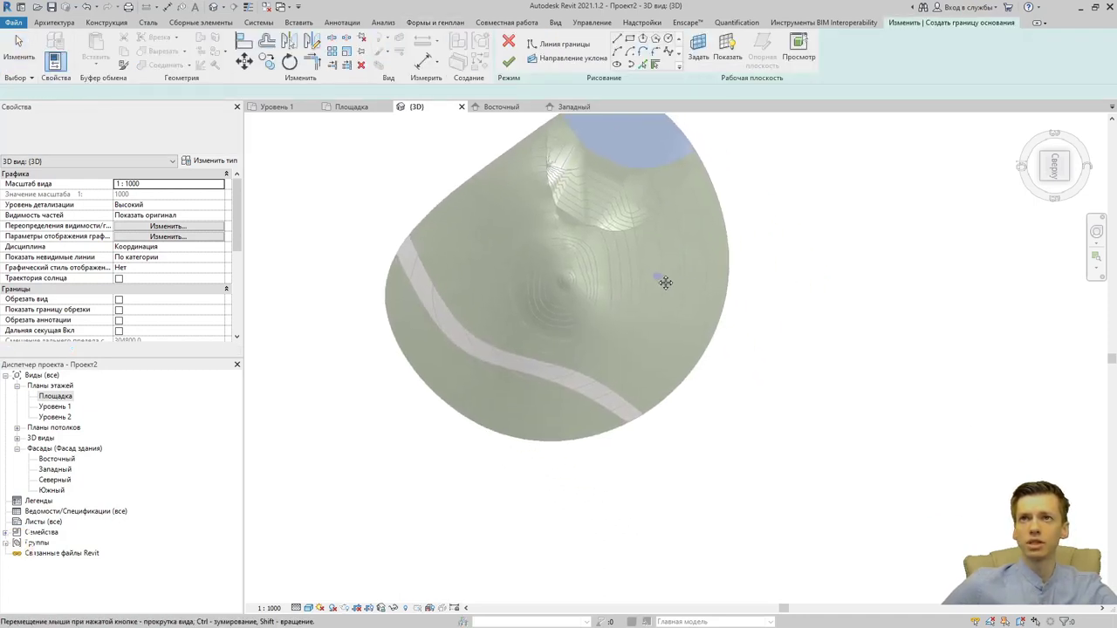
pyautogui.click(629, 39)
pyautogui.scroll(2, 662, 319)
pyautogui.scroll(2, 646, 310)
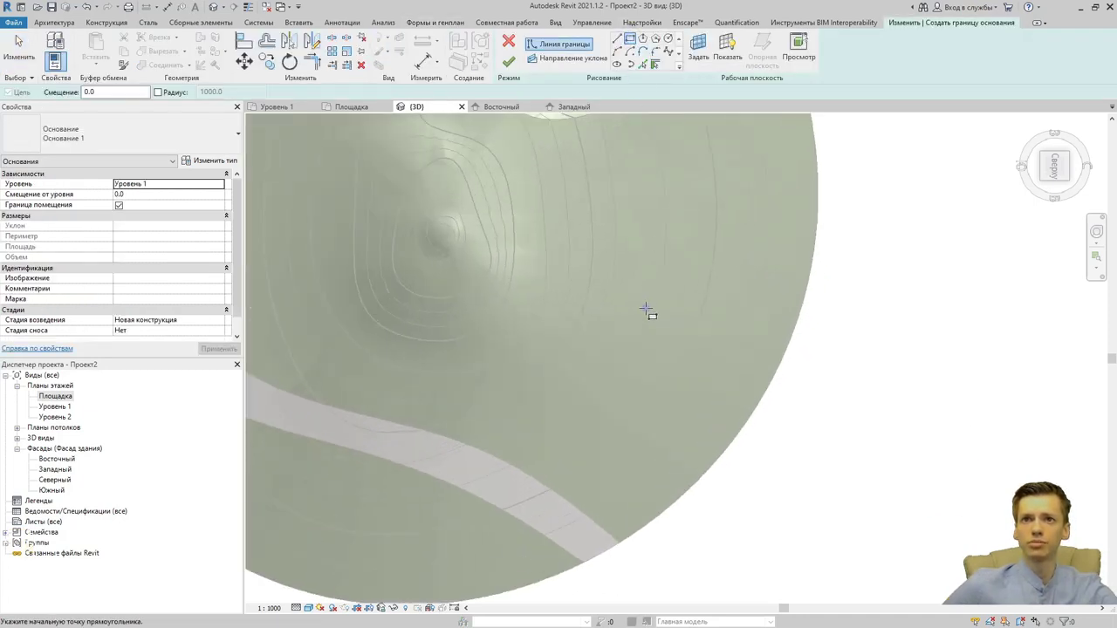
pyautogui.click(574, 245)
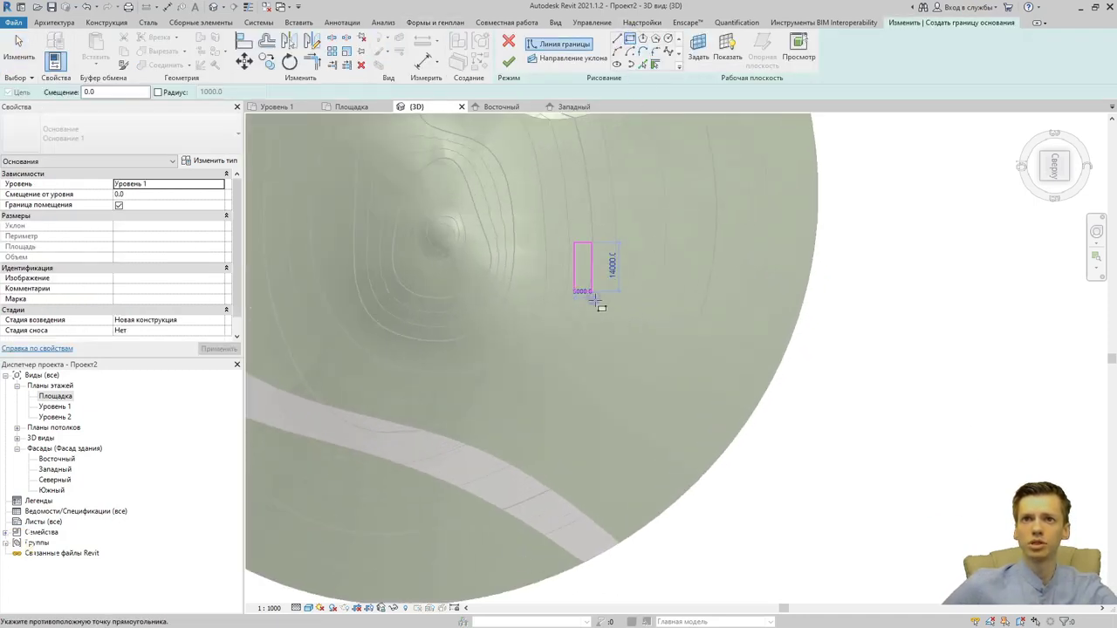
pyautogui.click(671, 358)
pyautogui.press('Escape')
pyautogui.press('Escape')
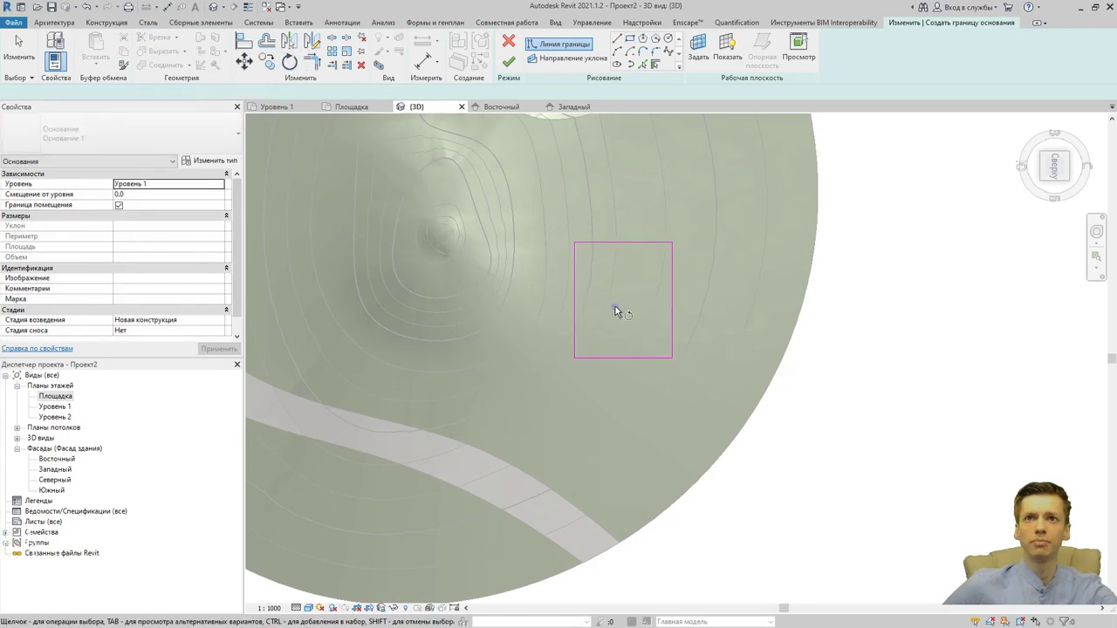
# Rotate the pad outline about 29° around its centre and finish the 20000 × 39000 pad.
pyautogui.click(636, 329)
pyautogui.moveTo(685, 370); pyautogui.dragTo(542, 224)
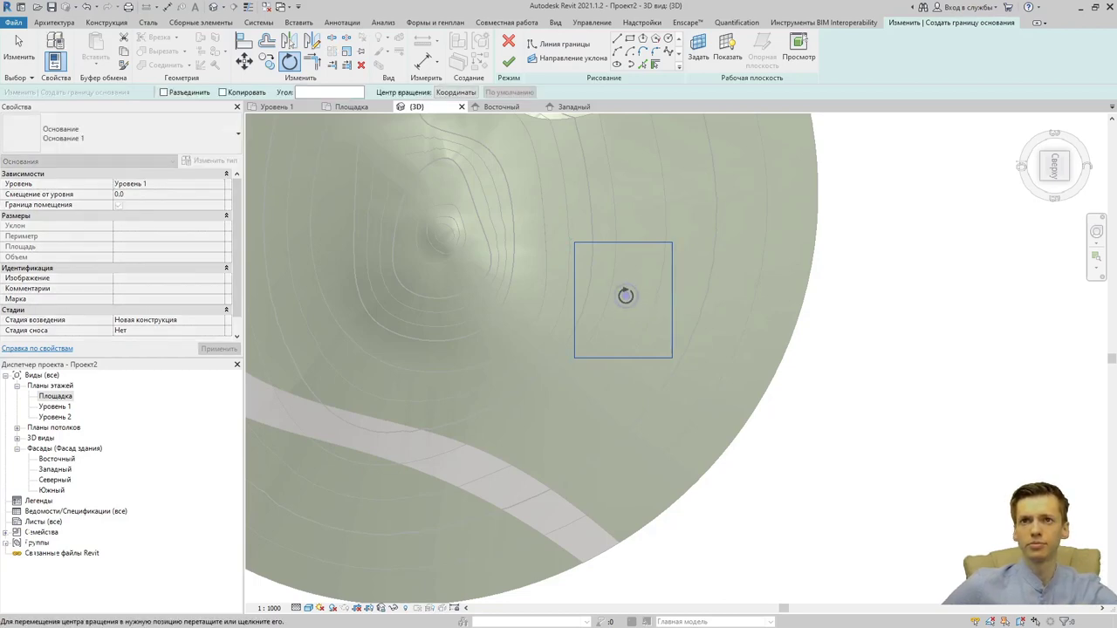
pyautogui.click(737, 286)
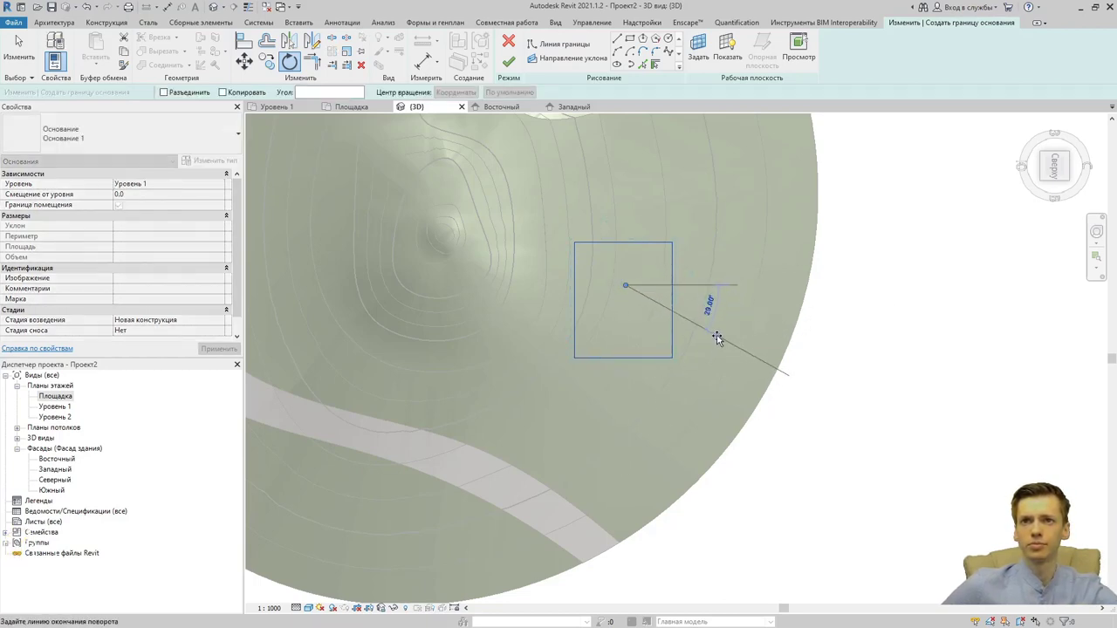
pyautogui.click(715, 344)
pyautogui.click(508, 61)
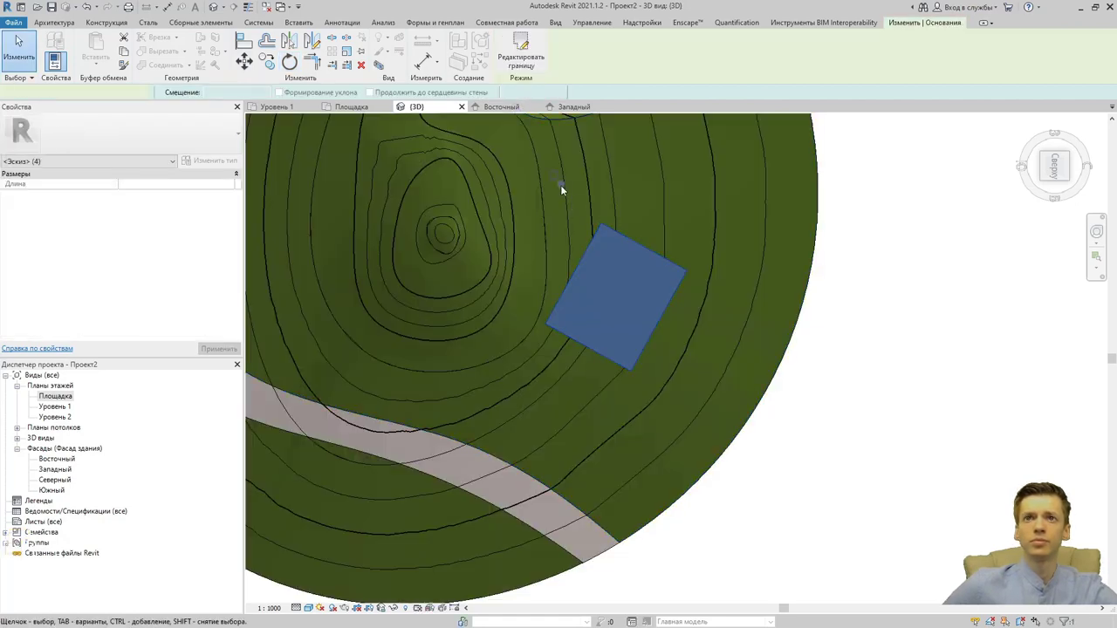
pyautogui.click(840, 457)
# Zoom in on the rotated building pad and select it to edit its boundary.
pyautogui.keyDown('shift'); pyautogui.moveTo(840, 457); pyautogui.dragTo(480, 297, button='middle'); pyautogui.keyUp('shift')
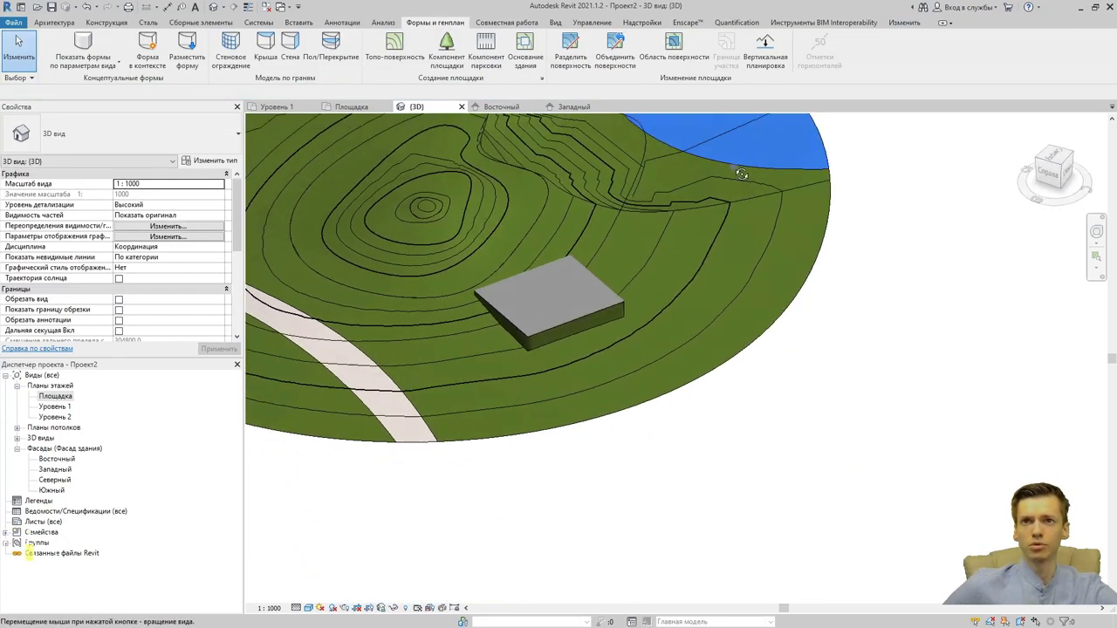
pyautogui.scroll(3, 481, 296)
pyautogui.scroll(2, 536, 317)
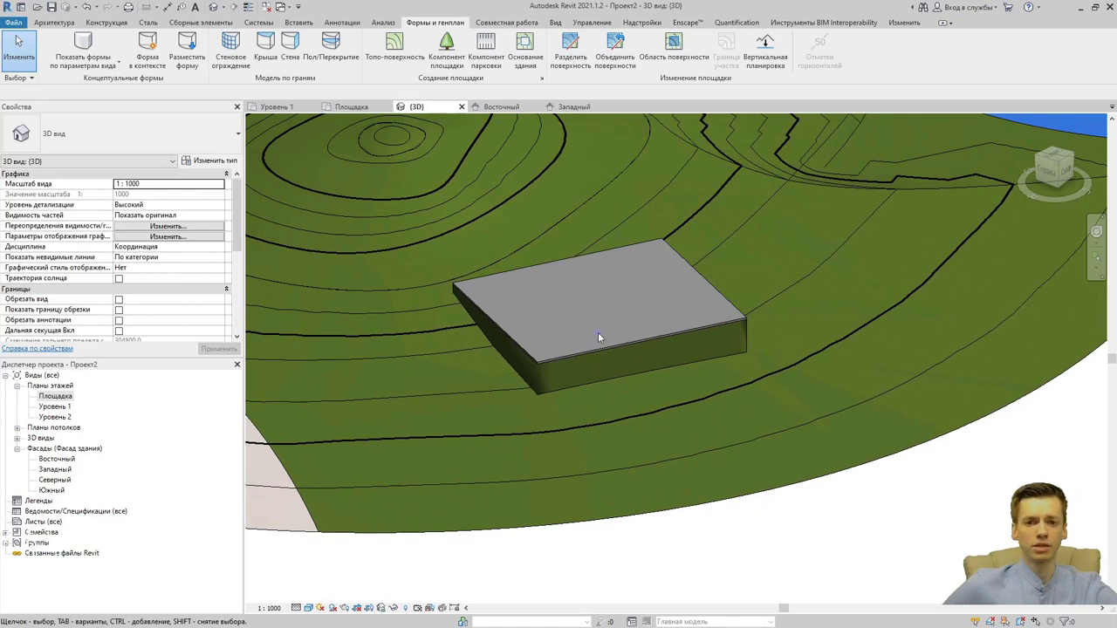
pyautogui.click(580, 349)
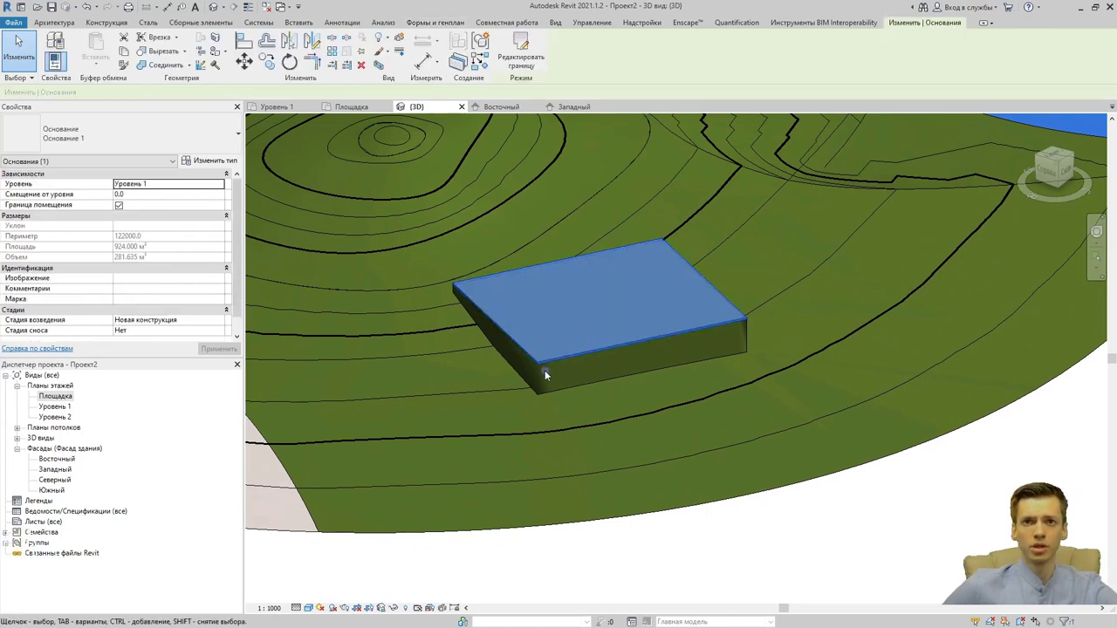
pyautogui.press('Escape')
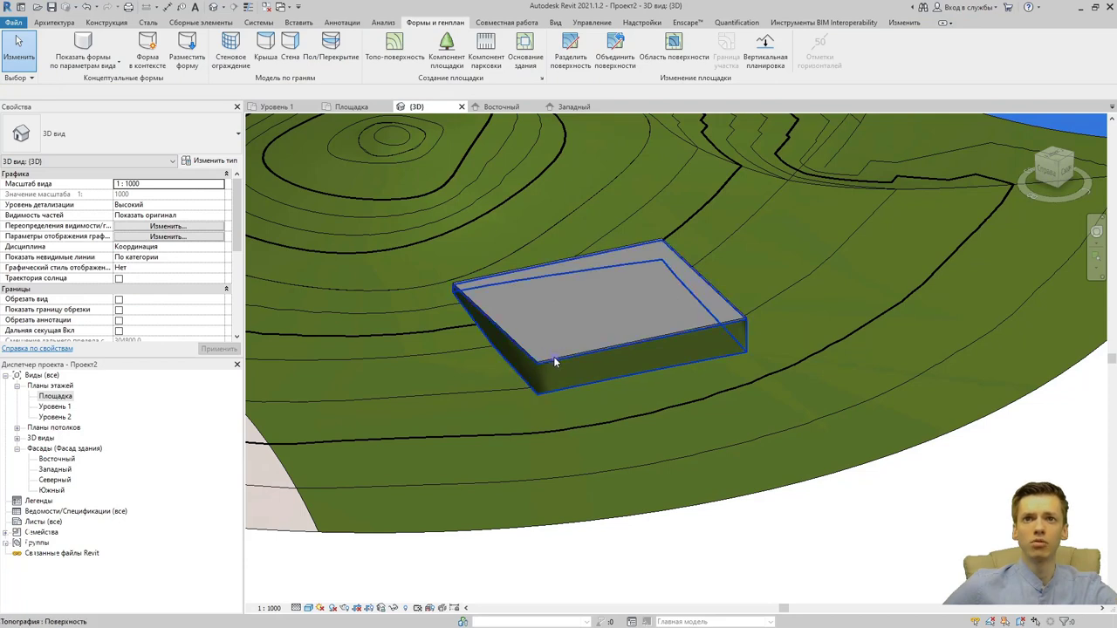
pyautogui.click(554, 358)
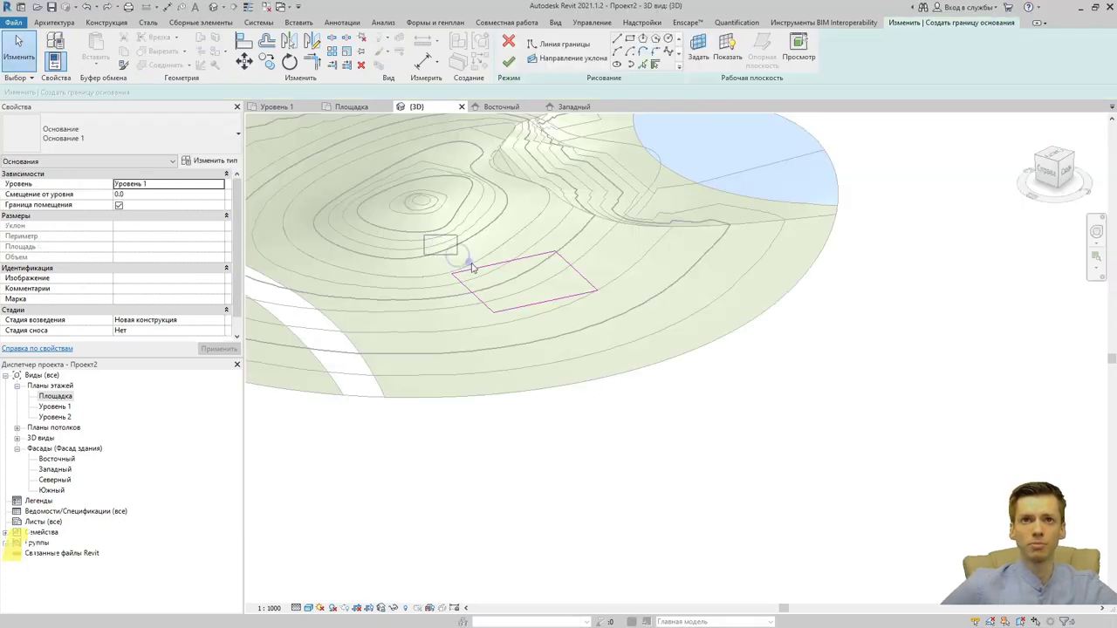
# Set the pad's Offset from Level to -2000 and finish the boundary sketch.
pyautogui.moveTo(441, 243); pyautogui.dragTo(611, 340)
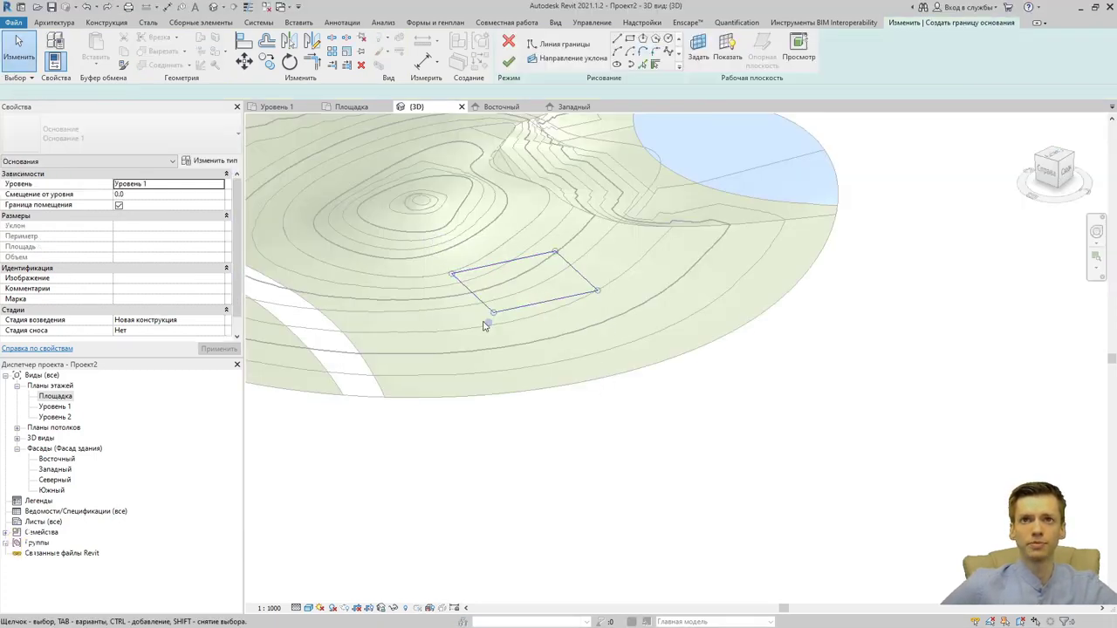
pyautogui.click(384, 269)
pyautogui.click(159, 196)
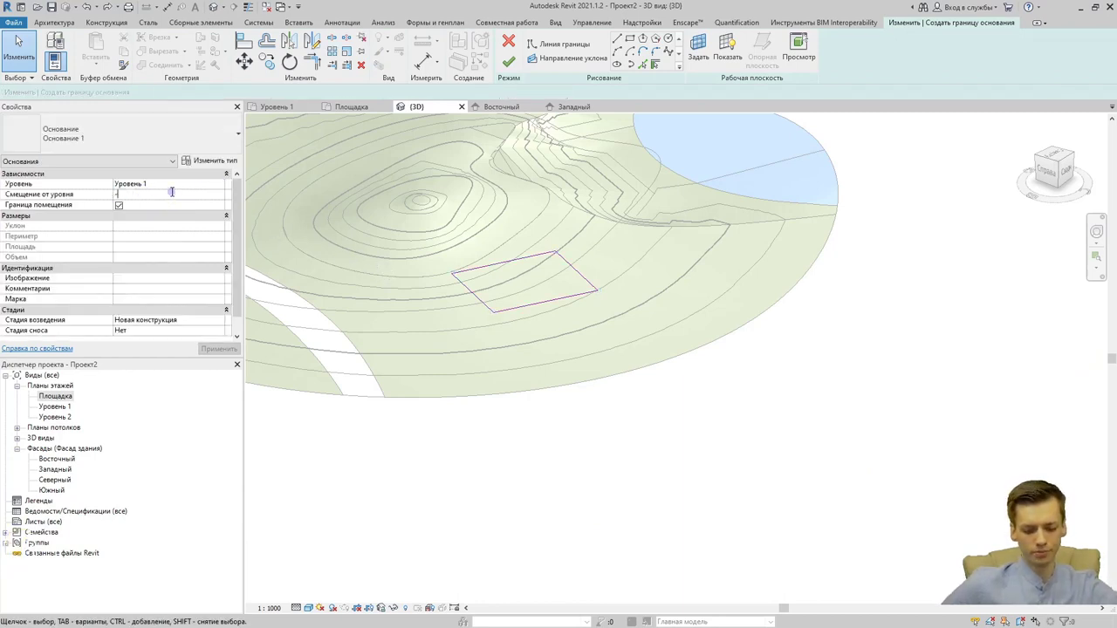
pyautogui.write('-2000')
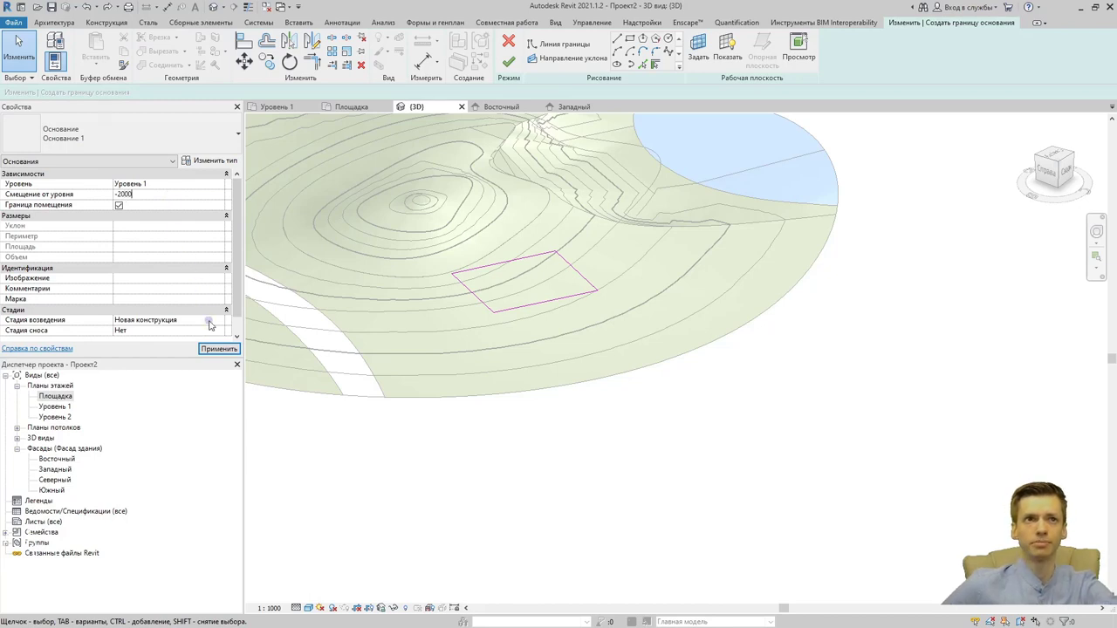
pyautogui.click(219, 348)
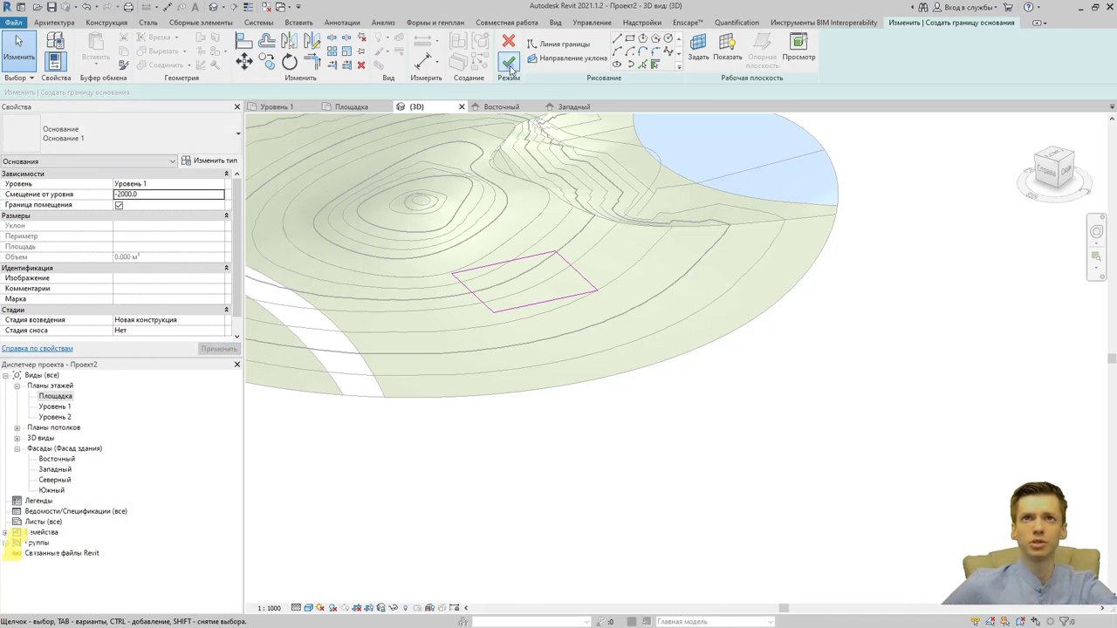
pyautogui.click(511, 68)
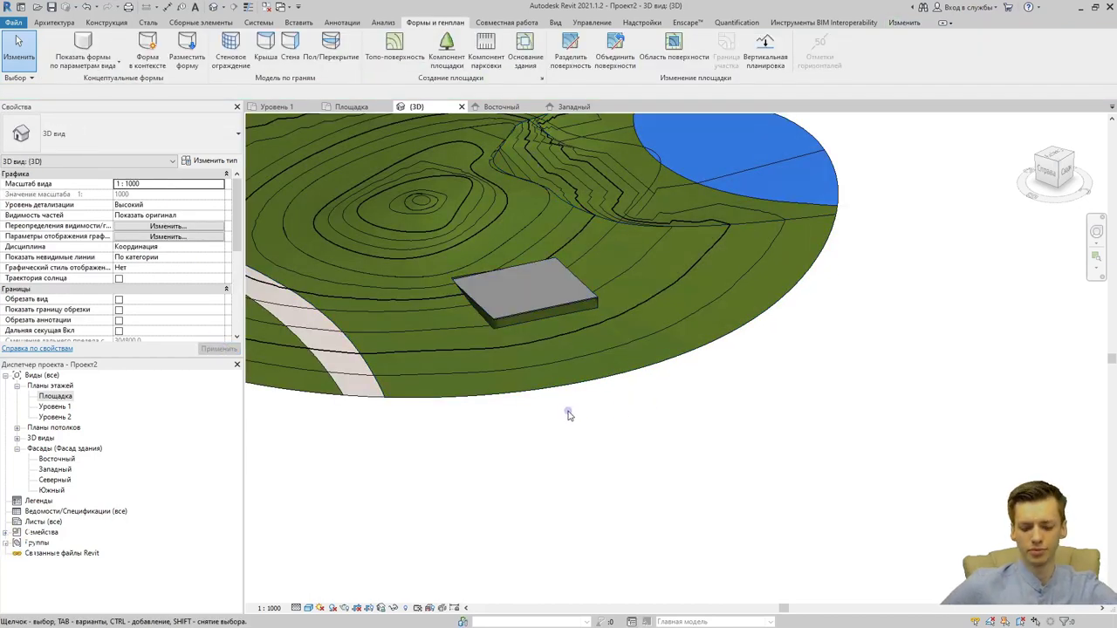
# Orbit and zoom around the hill to inspect the lowered 924 m² building pad.
pyautogui.scroll(5, 493, 262)
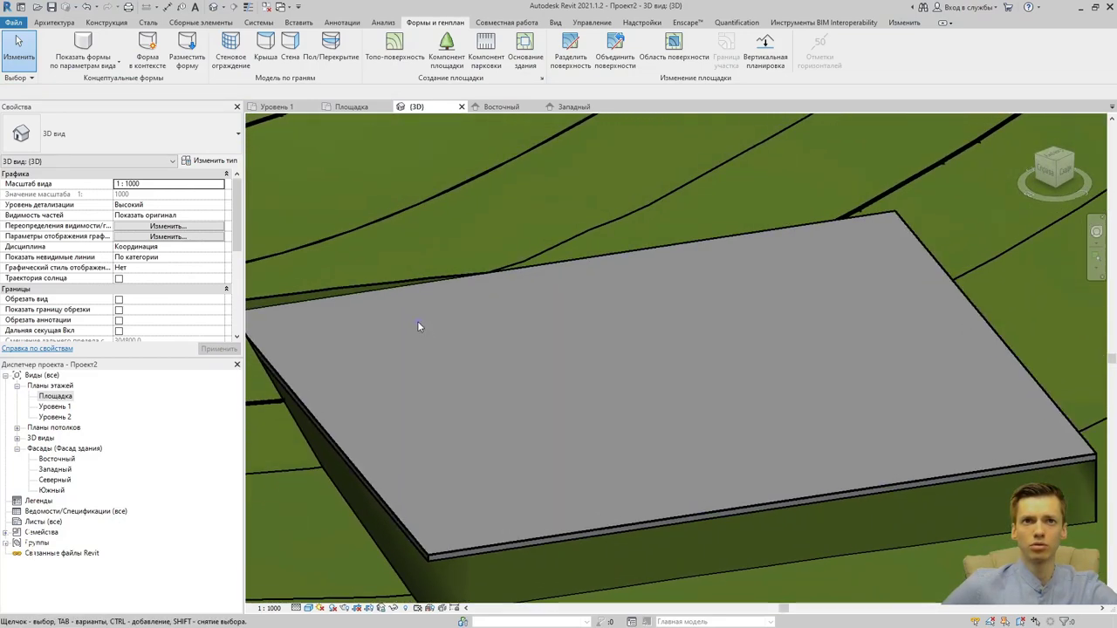
pyautogui.scroll(-3, 417, 321)
pyautogui.scroll(2, 568, 384)
pyautogui.scroll(2, 742, 358)
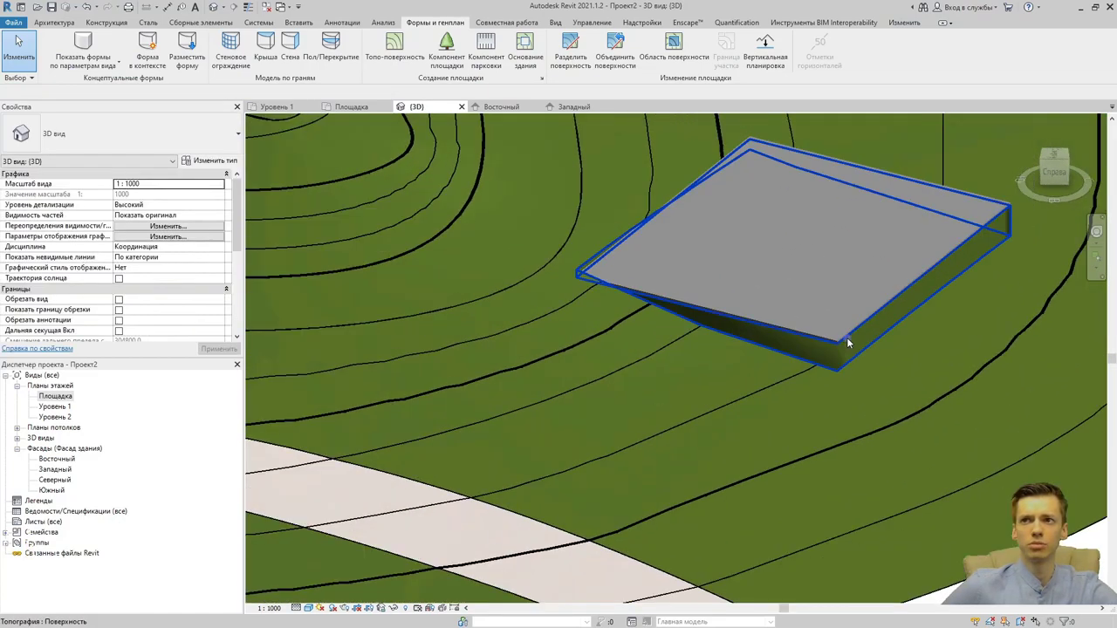
pyautogui.scroll(2, 847, 337)
pyautogui.scroll(-5, 812, 358)
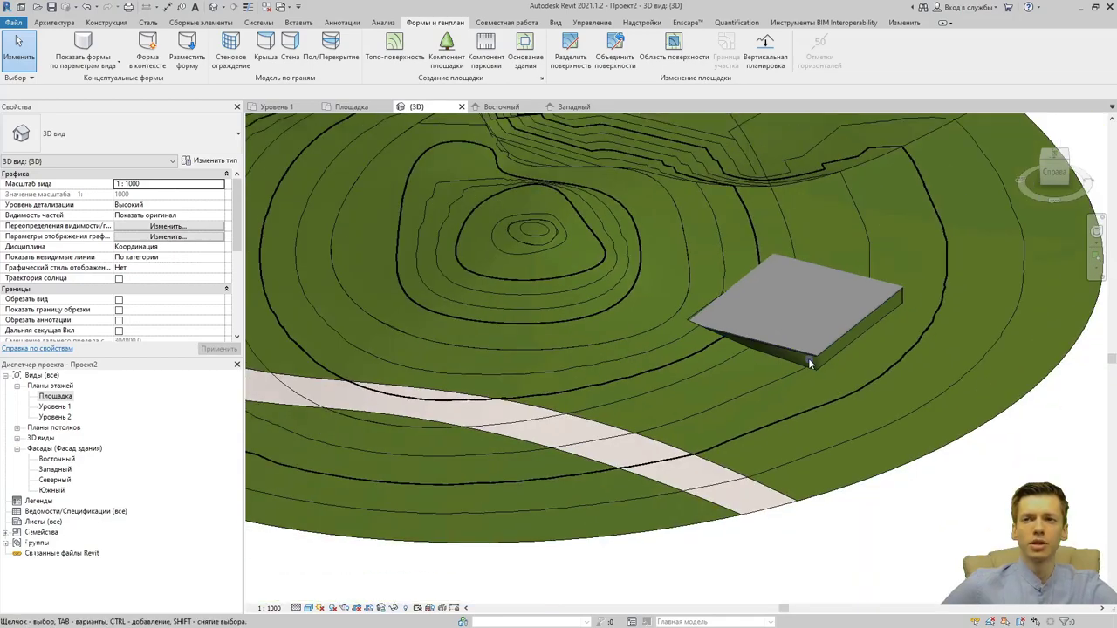
pyautogui.moveTo(808, 357)
pyautogui.keyDown('shift'); pyautogui.mouseDown(button='middle')
pyautogui.moveTo(841, 397)
pyautogui.moveTo(723, 415)
pyautogui.mouseUp(button='middle'); pyautogui.keyUp('shift')
pyautogui.scroll(3, 734, 420)
pyautogui.click(740, 422)
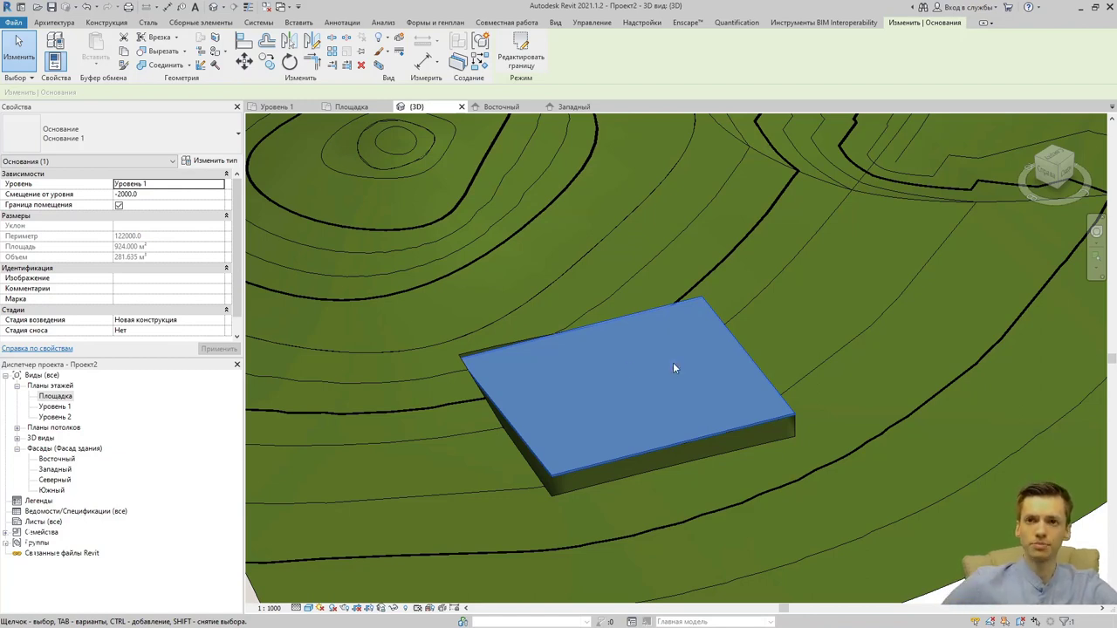
pyautogui.scroll(-5, 681, 354)
pyautogui.moveTo(689, 349); pyautogui.dragTo(739, 388, button='middle')
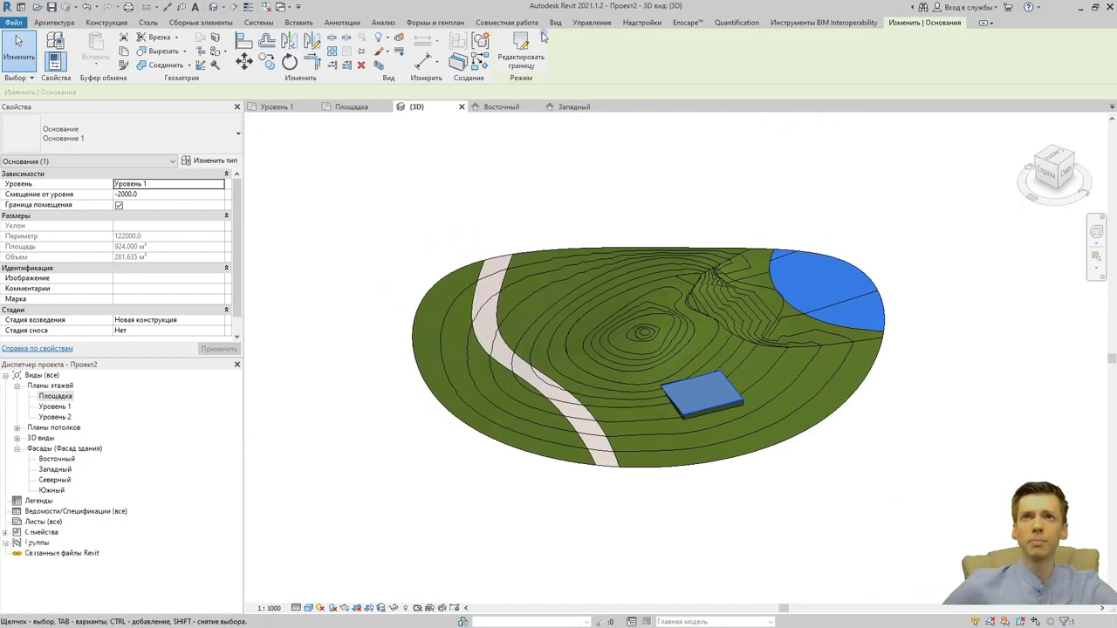
# Place a 12.5-metre Scarlet Oak tree site component on the slope beside the central hill.
pyautogui.click(434, 22)
pyautogui.click(446, 48)
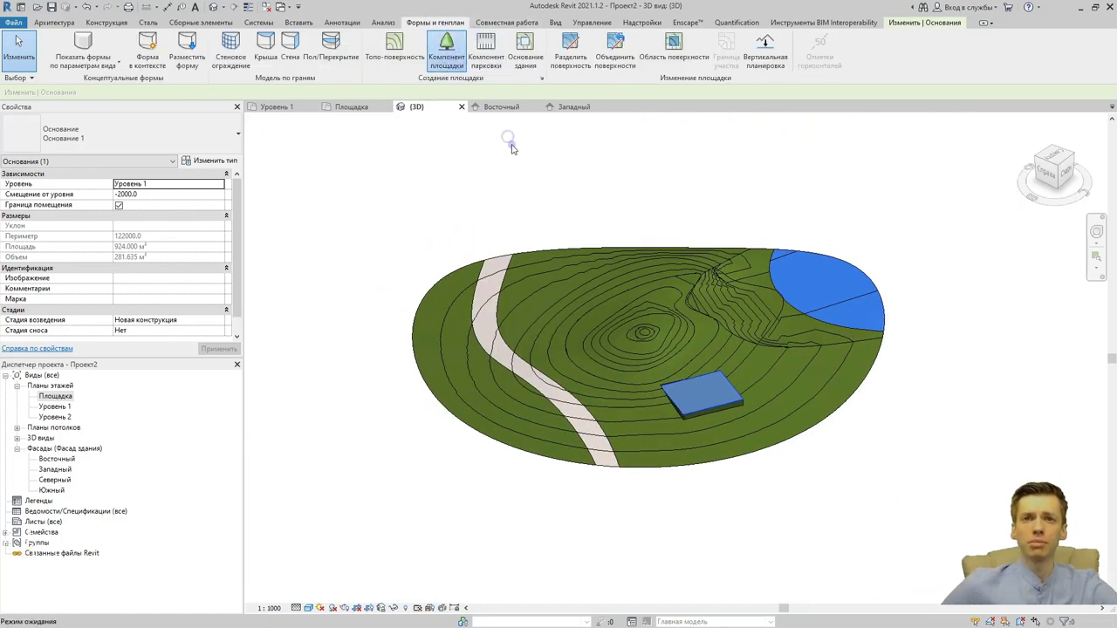
pyautogui.scroll(2, 599, 338)
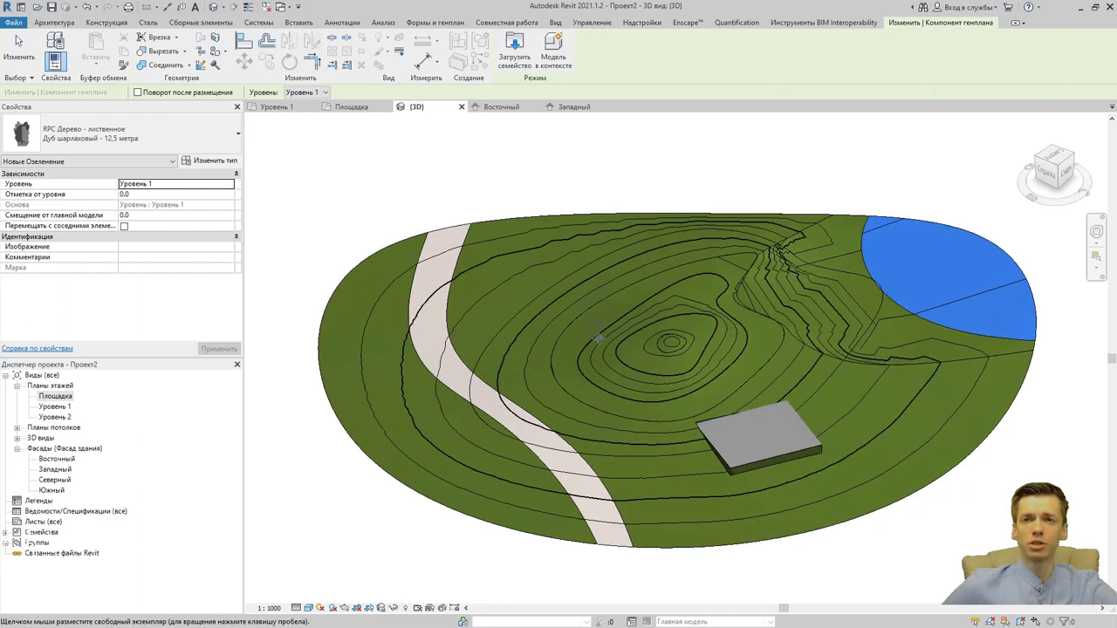
pyautogui.scroll(2, 599, 338)
pyautogui.click(521, 307)
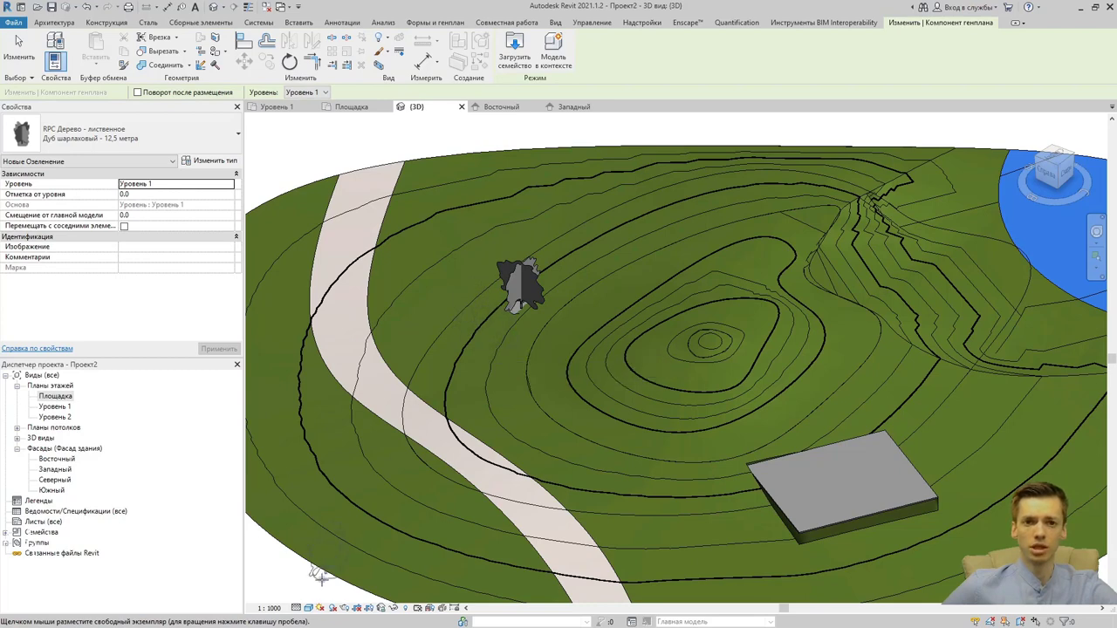
# Try Realistic display, then settle on Shaded visual style and reframe the contoured site.
pyautogui.click(308, 609)
pyautogui.click(349, 591)
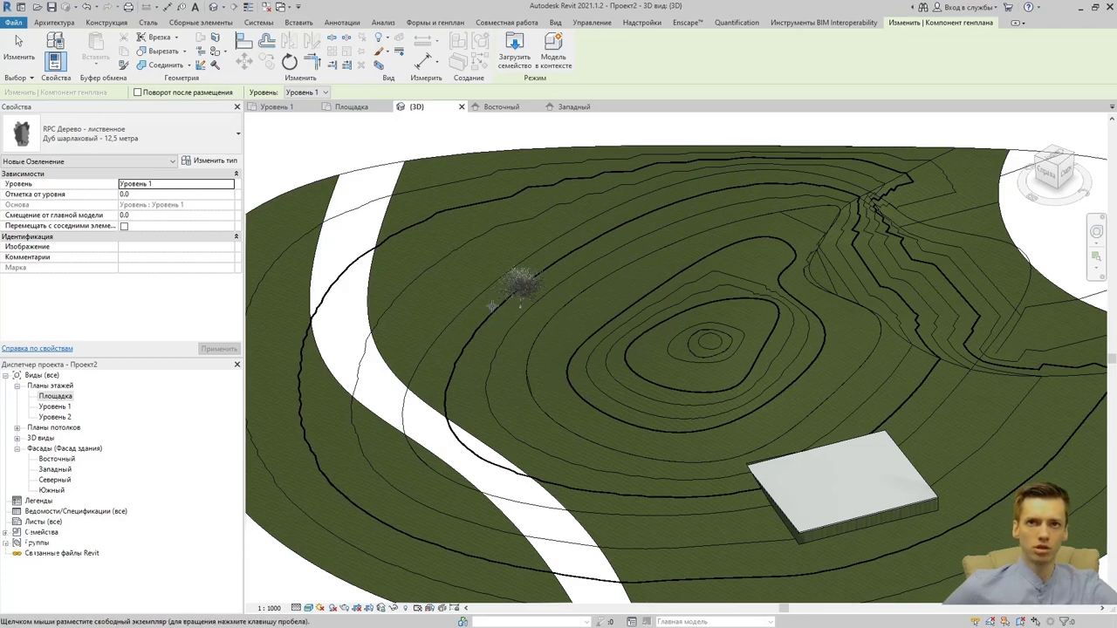
pyautogui.scroll(3, 493, 305)
pyautogui.scroll(3, 548, 226)
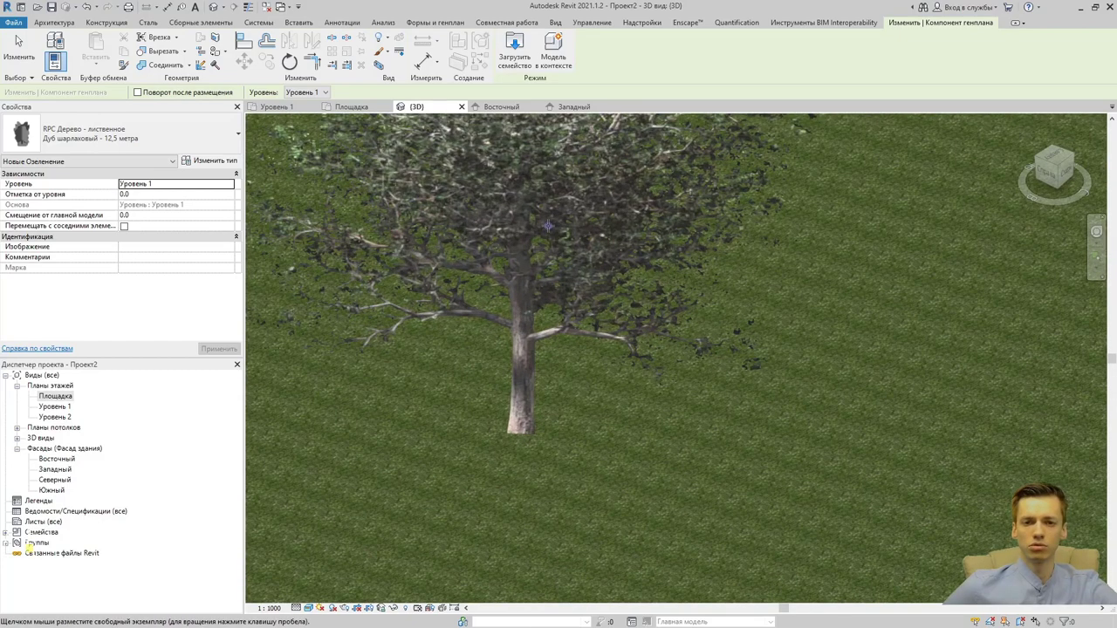
pyautogui.scroll(-3, 541, 236)
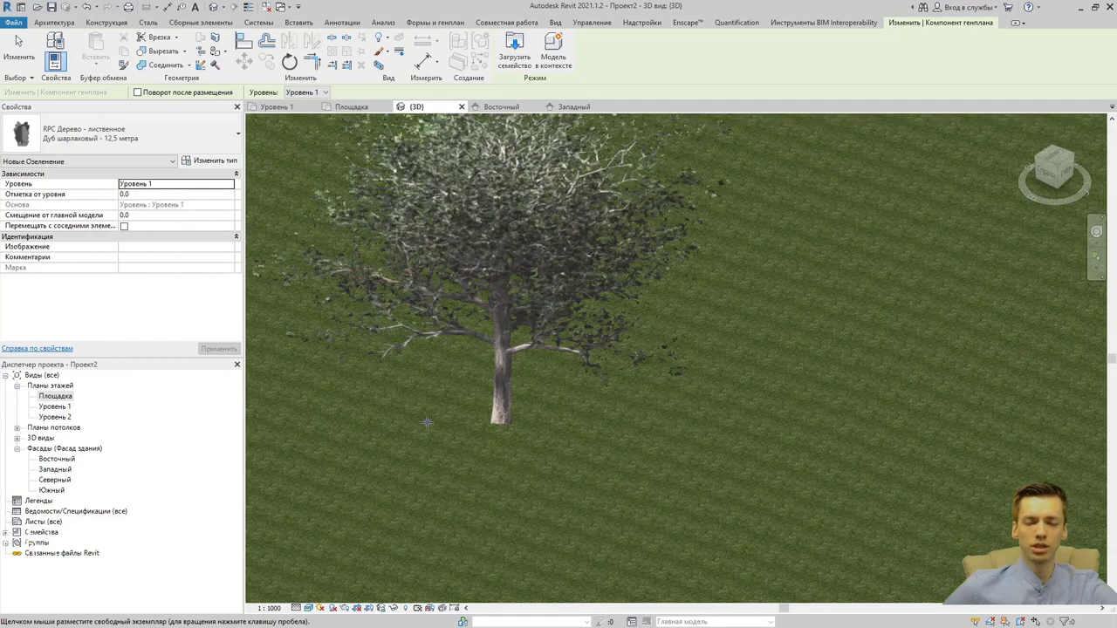
pyautogui.scroll(-3, 541, 240)
pyautogui.click(310, 609)
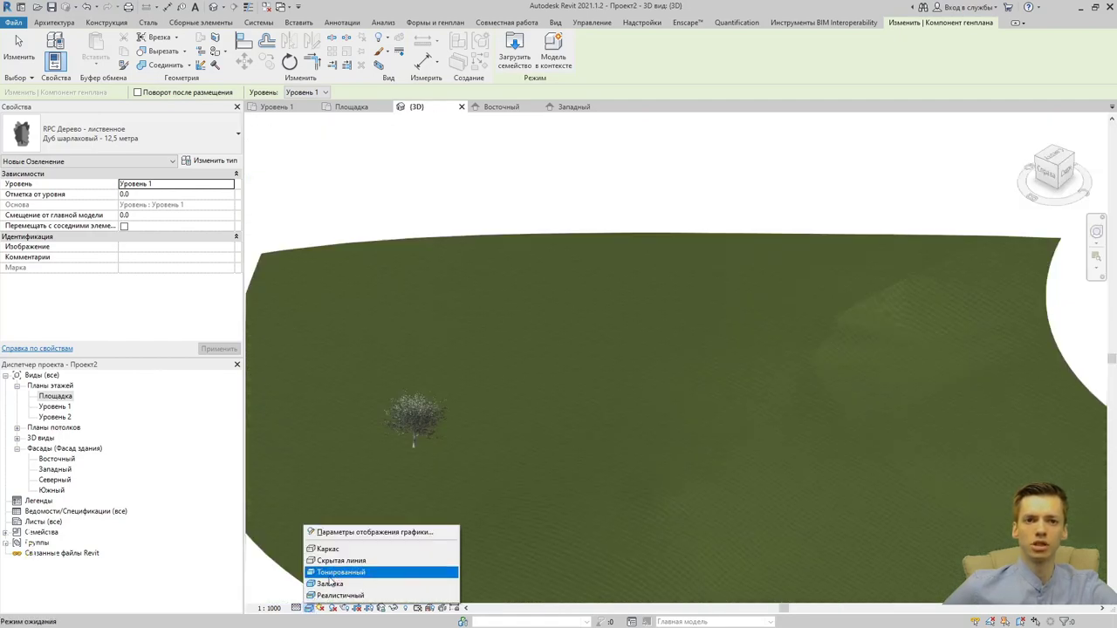
pyautogui.click(337, 578)
pyautogui.keyDown('shift'); pyautogui.moveTo(450, 519); pyautogui.dragTo(520, 370, button='middle'); pyautogui.keyUp('shift')
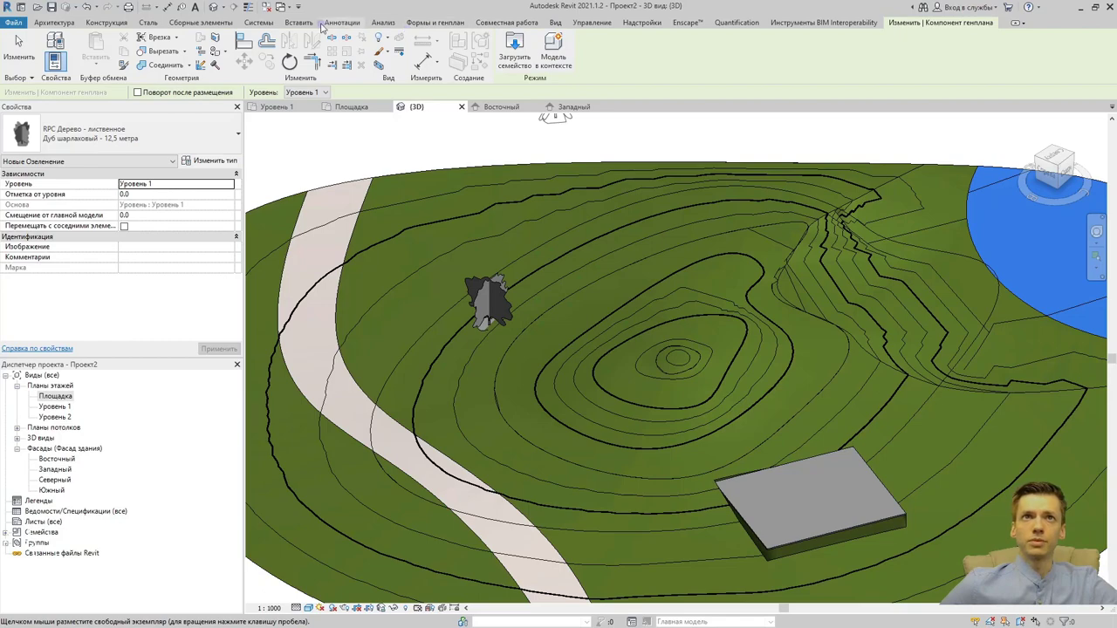
# Start Load Family and browse the RPC files in the Антураж library folder.
pyautogui.click(300, 21)
pyautogui.click(701, 51)
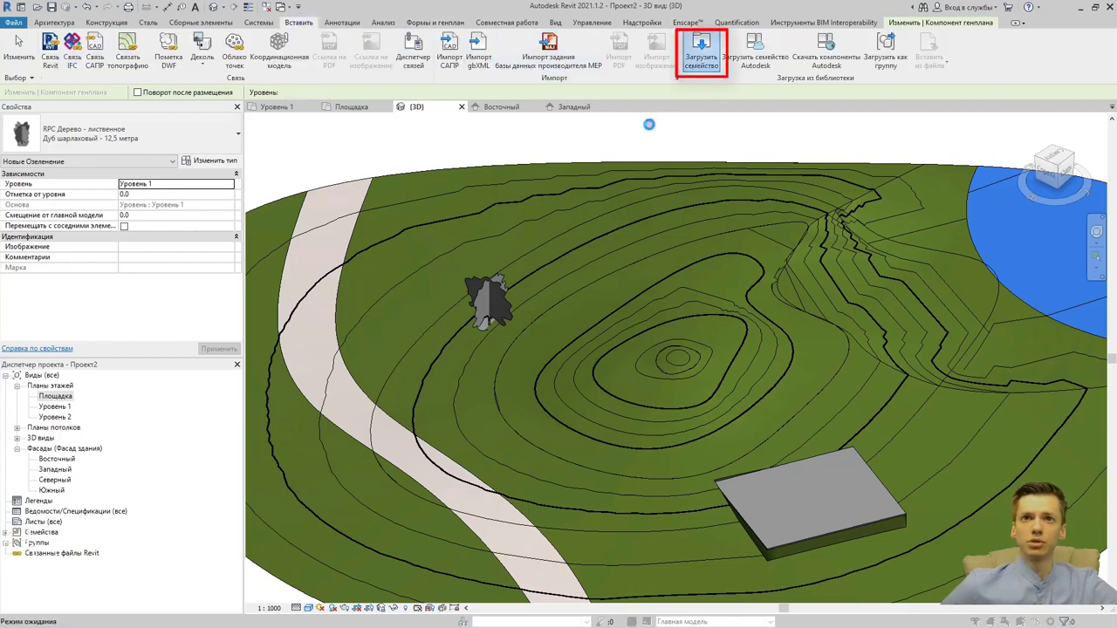
pyautogui.scroll(-5, 479, 315)
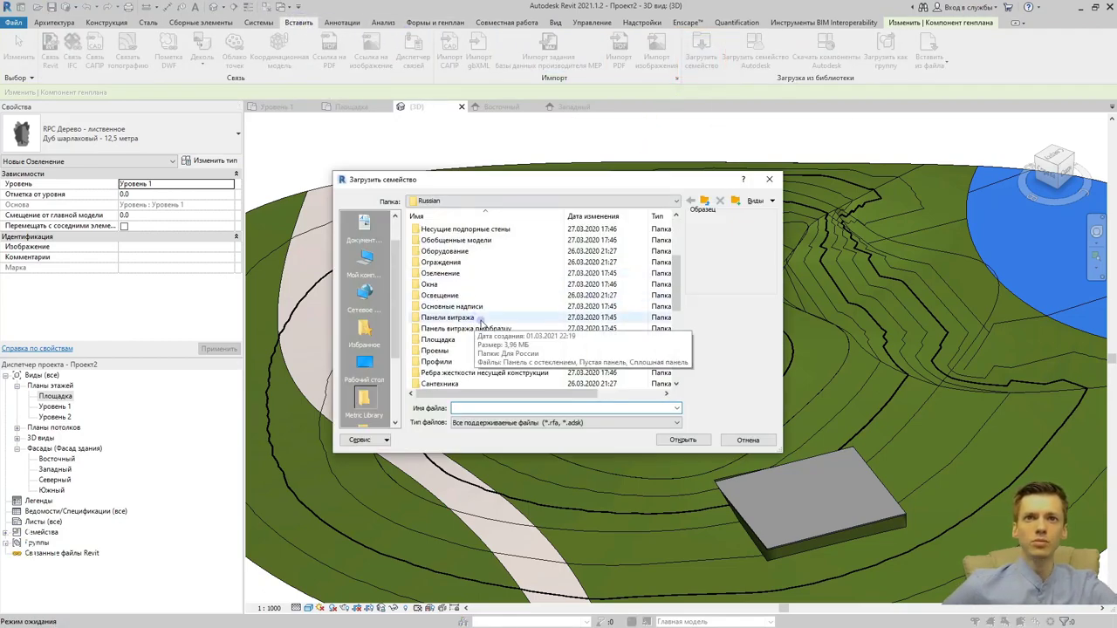
pyautogui.click(439, 273)
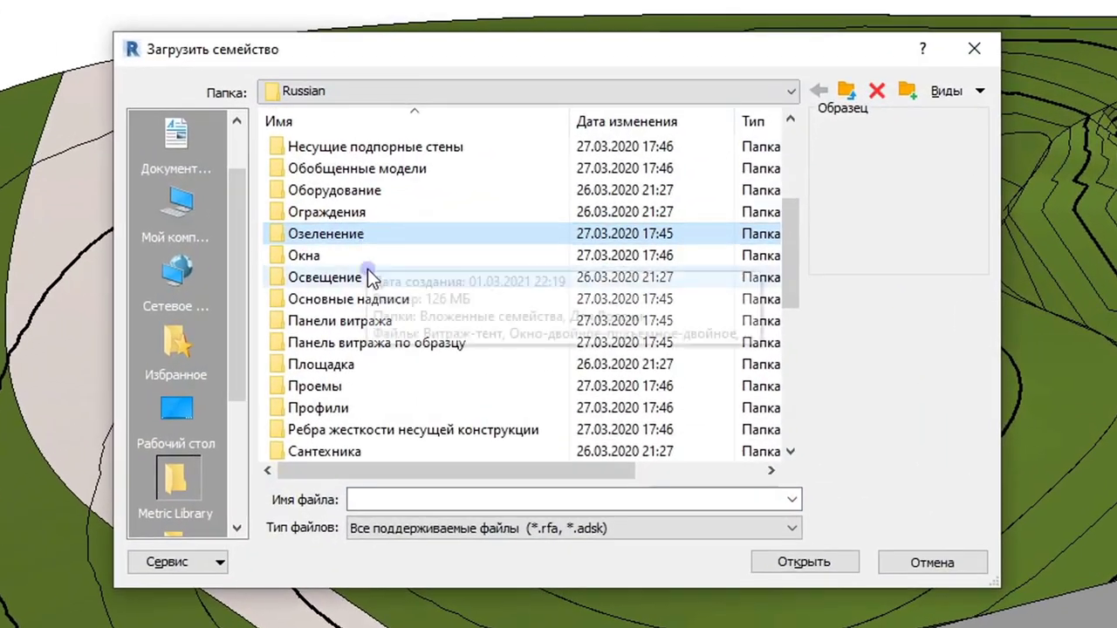
pyautogui.scroll(3, 387, 270)
pyautogui.doubleClick(375, 169)
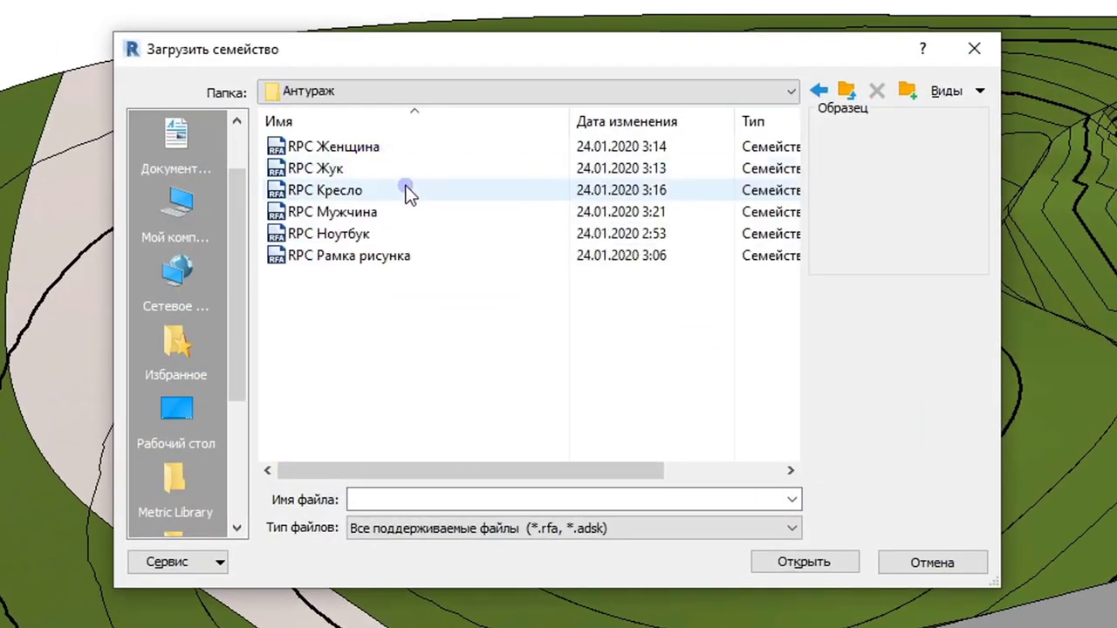
pyautogui.moveTo(386, 310); pyautogui.dragTo(332, 166)
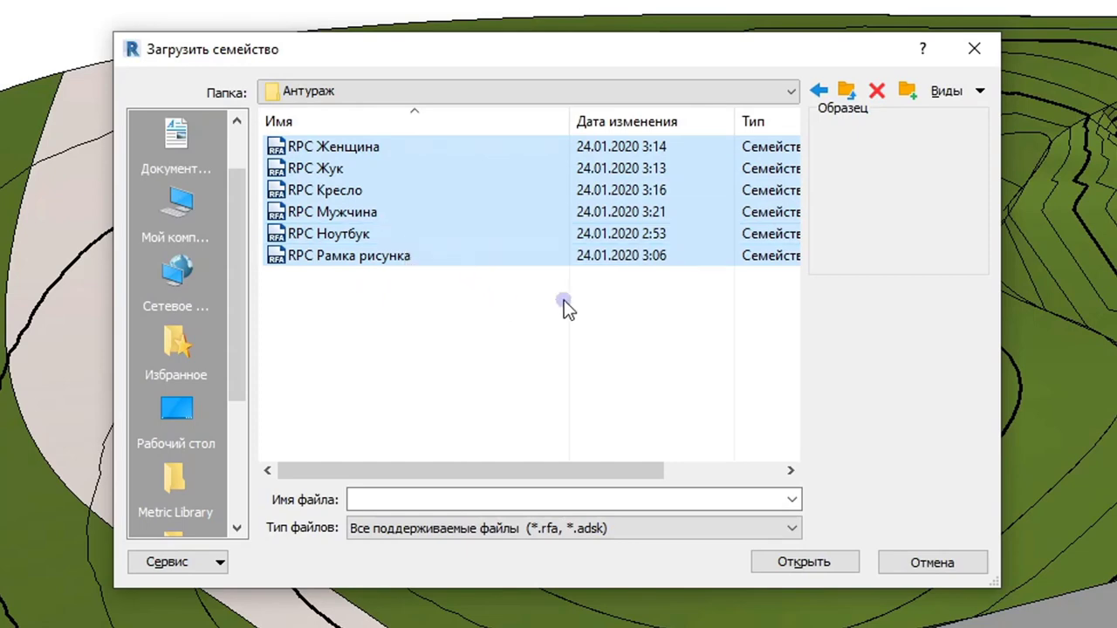
pyautogui.click(819, 91)
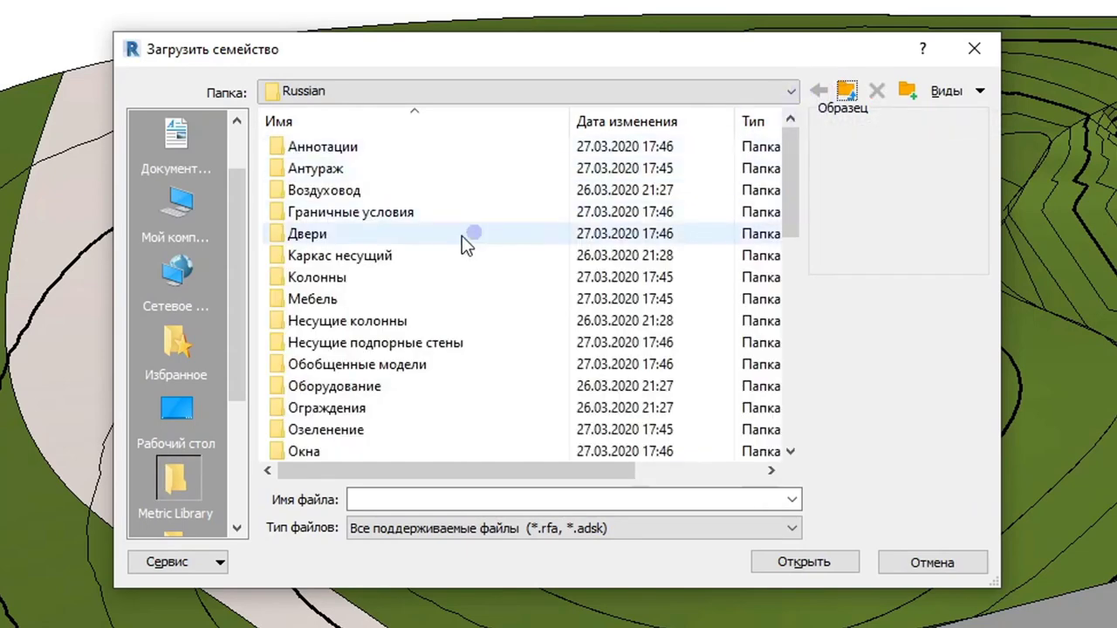
# Load RPC Растение - тропическое.rfa from the Озеленение folder.
pyautogui.scroll(-2, 385, 275)
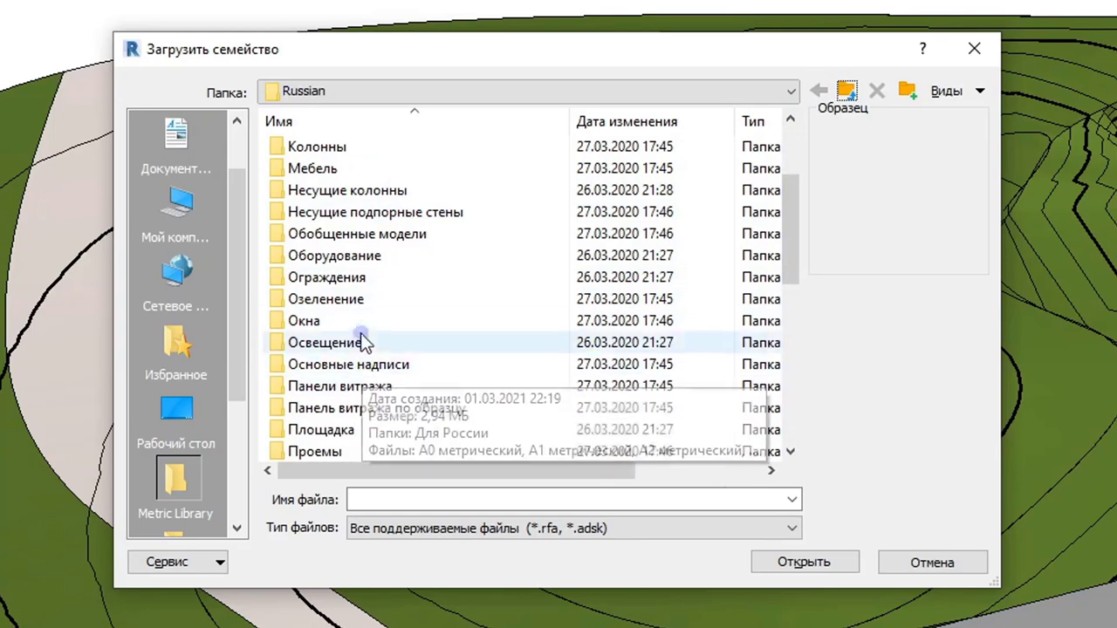
pyautogui.doubleClick(362, 301)
pyautogui.moveTo(358, 309)
pyautogui.mouseDown()
pyautogui.moveTo(390, 258)
pyautogui.moveTo(345, 147)
pyautogui.mouseUp()
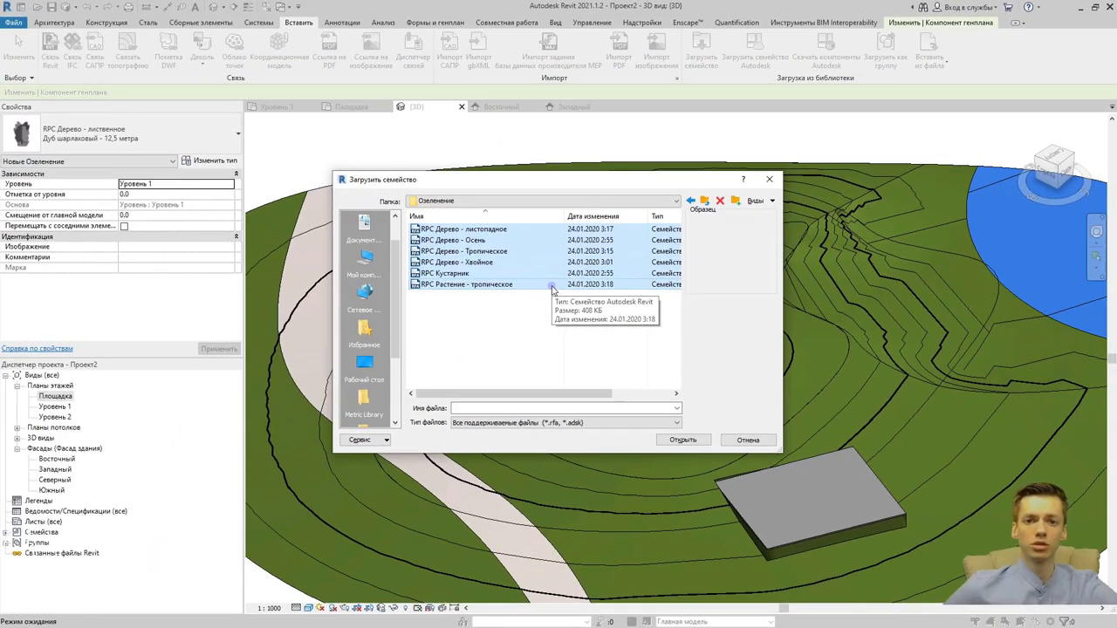
pyautogui.click(490, 286)
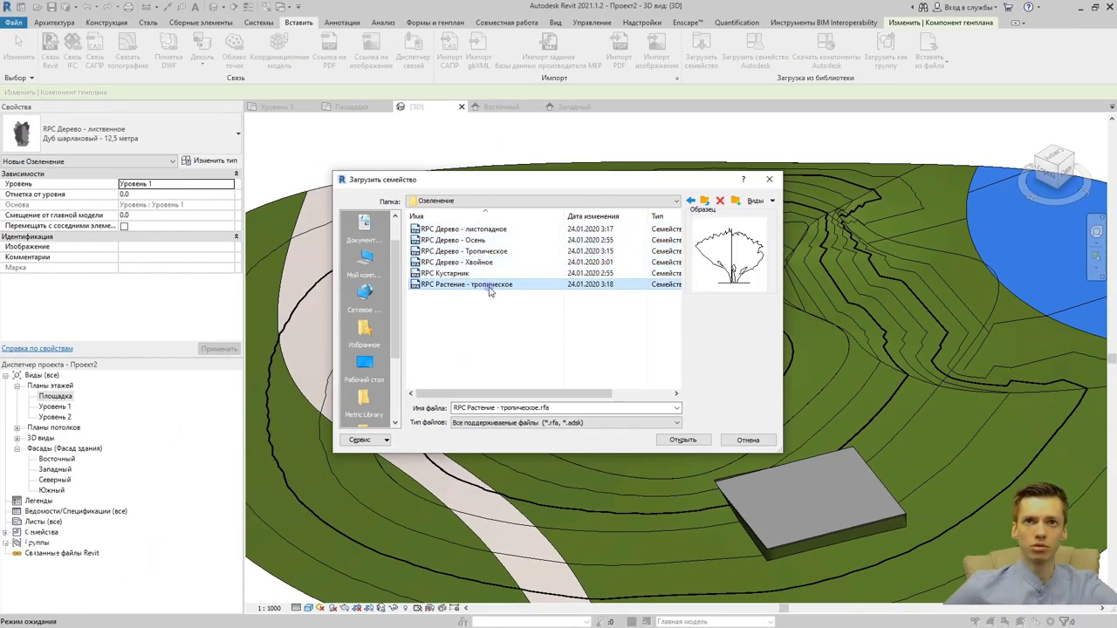
pyautogui.click(680, 440)
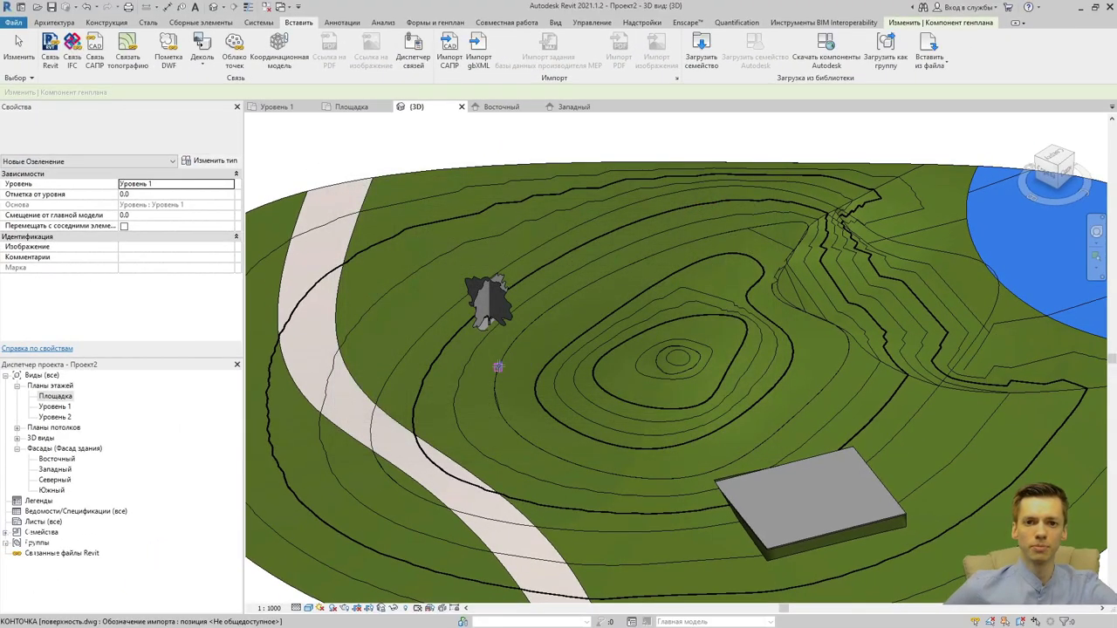
# Browse the six RPC Растение - тропическое types, keep Агава - 0,45 метра, and end placement.
pyautogui.click(197, 152)
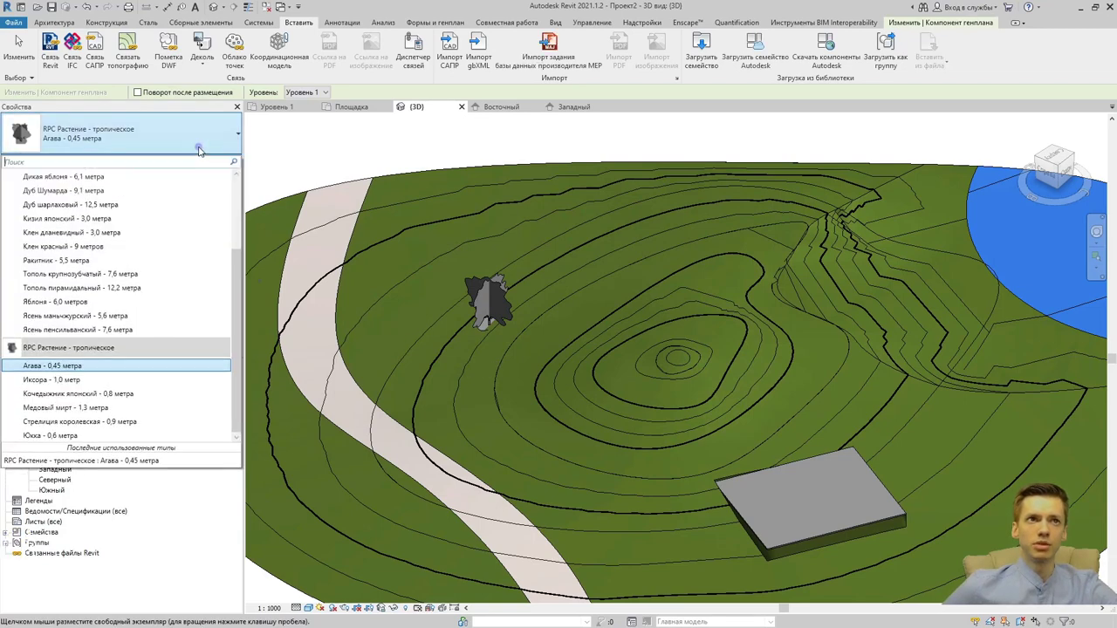
pyautogui.scroll(-2, 135, 285)
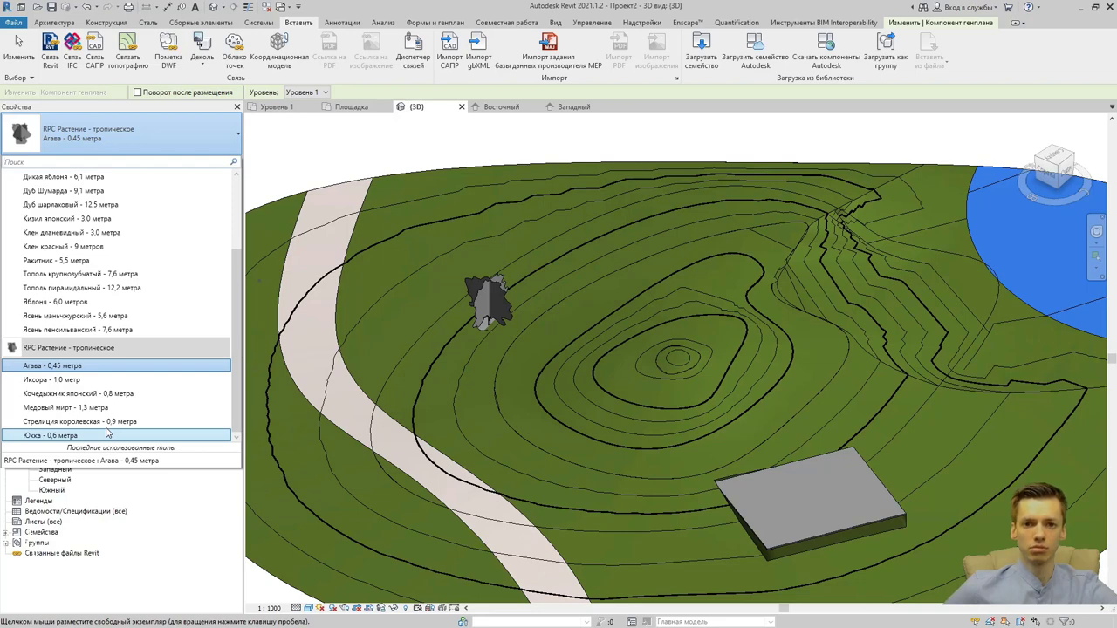
pyautogui.press('Escape')
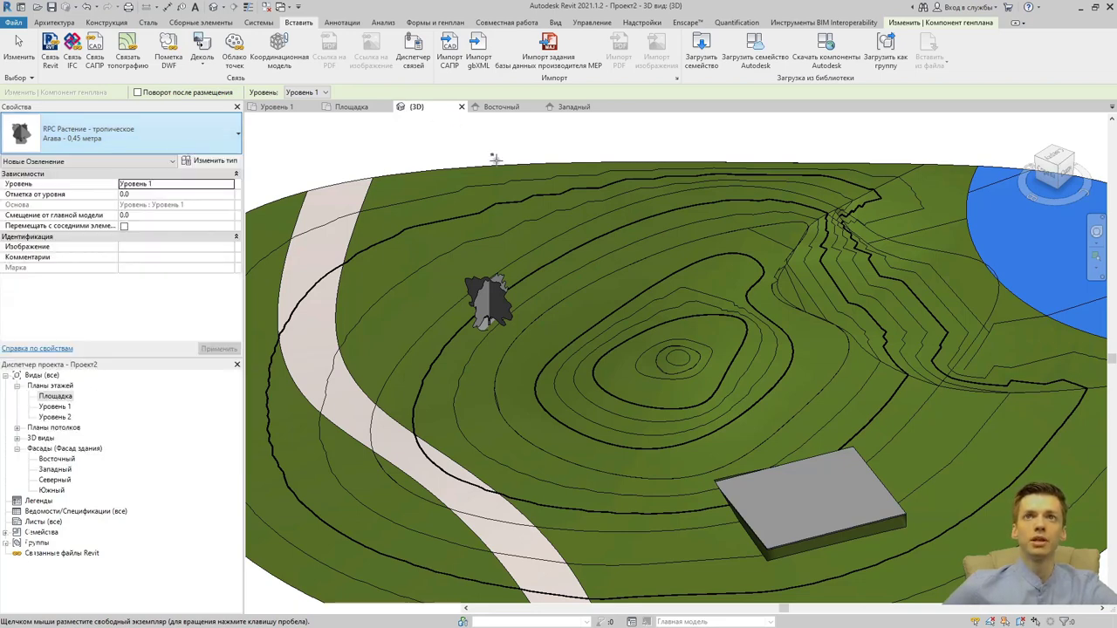
pyautogui.scroll(-2, 537, 332)
pyautogui.press('Escape')
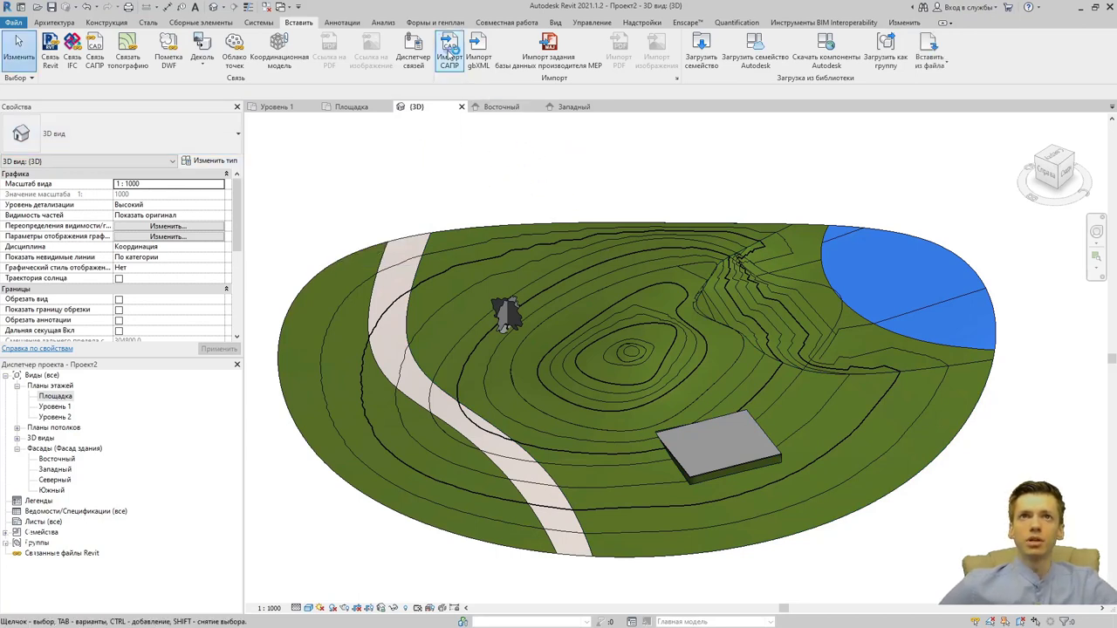
# Start a Parking Component, keeping type 4800 x 2400мм - 90 градусов.
pyautogui.click(440, 24)
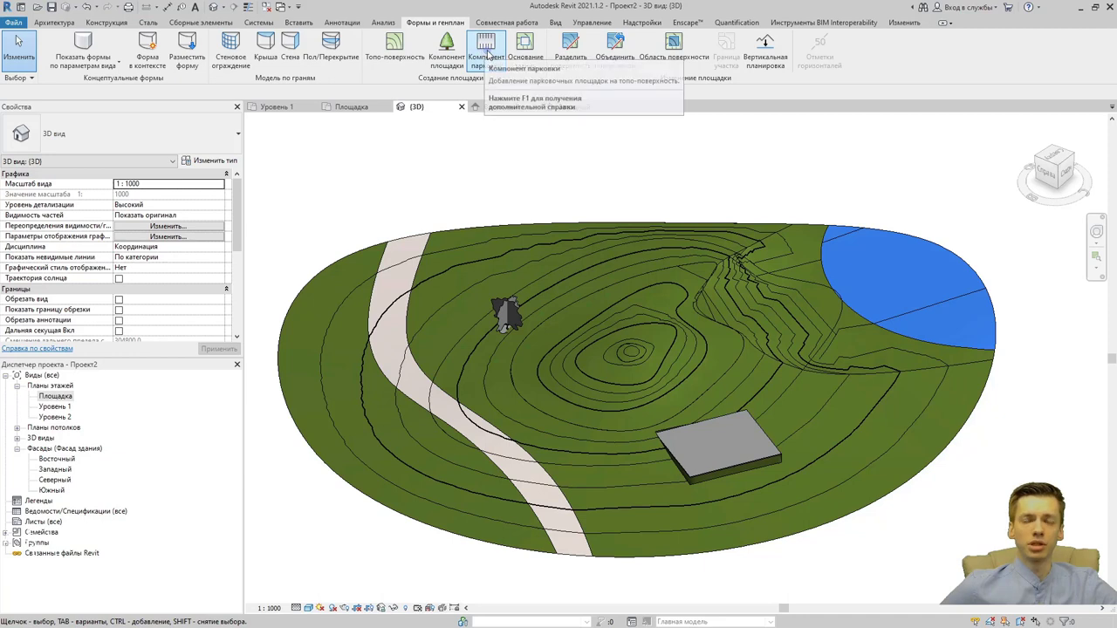
pyautogui.click(487, 48)
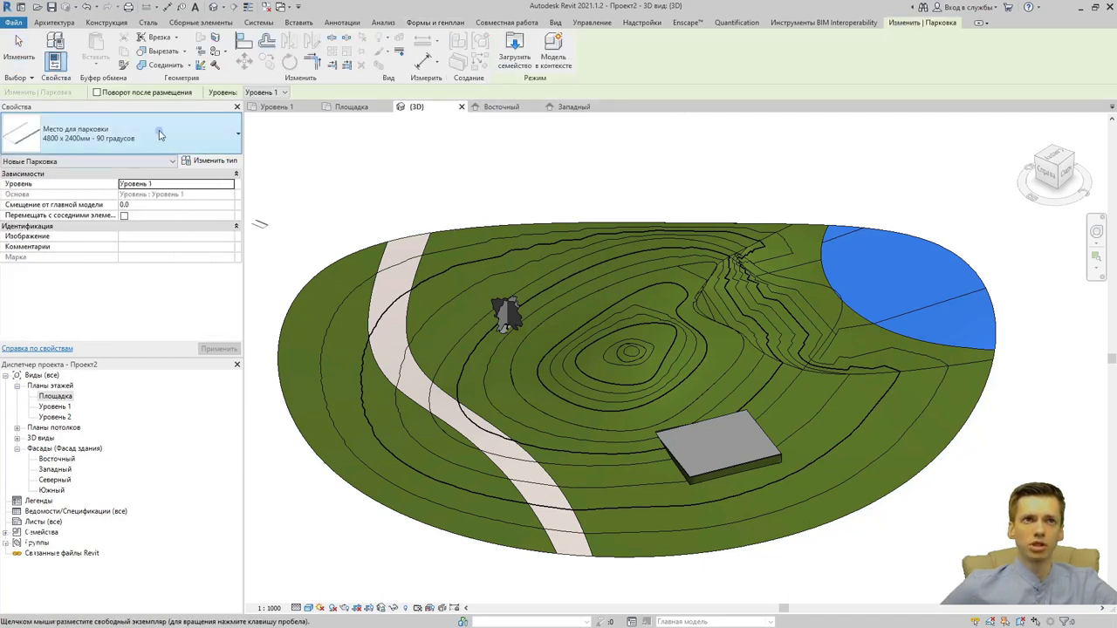
pyautogui.click(169, 144)
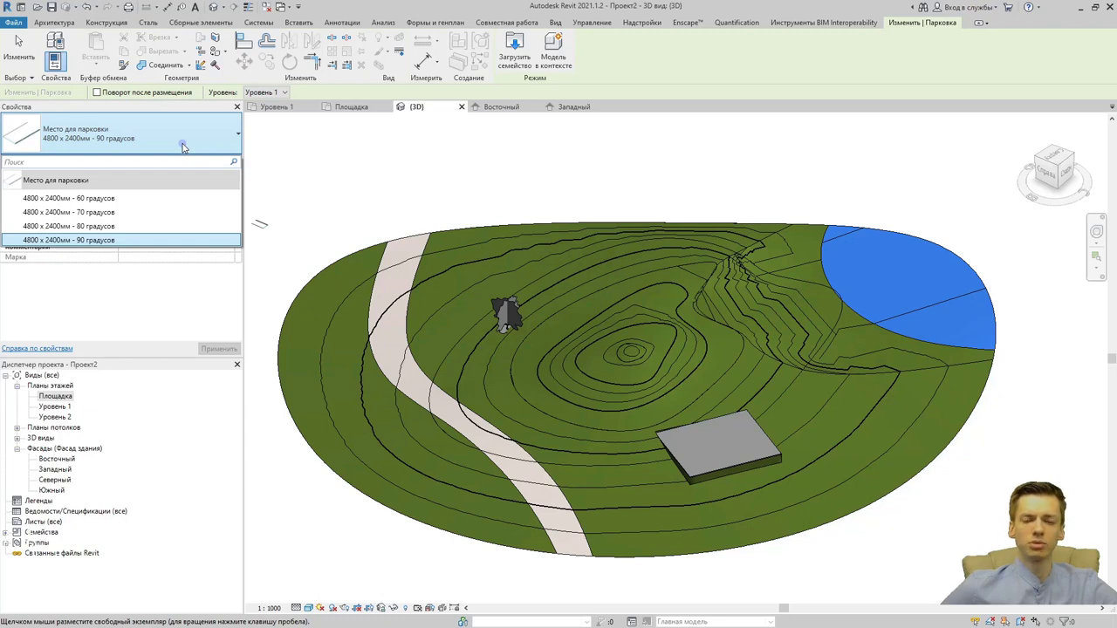
pyautogui.click(184, 146)
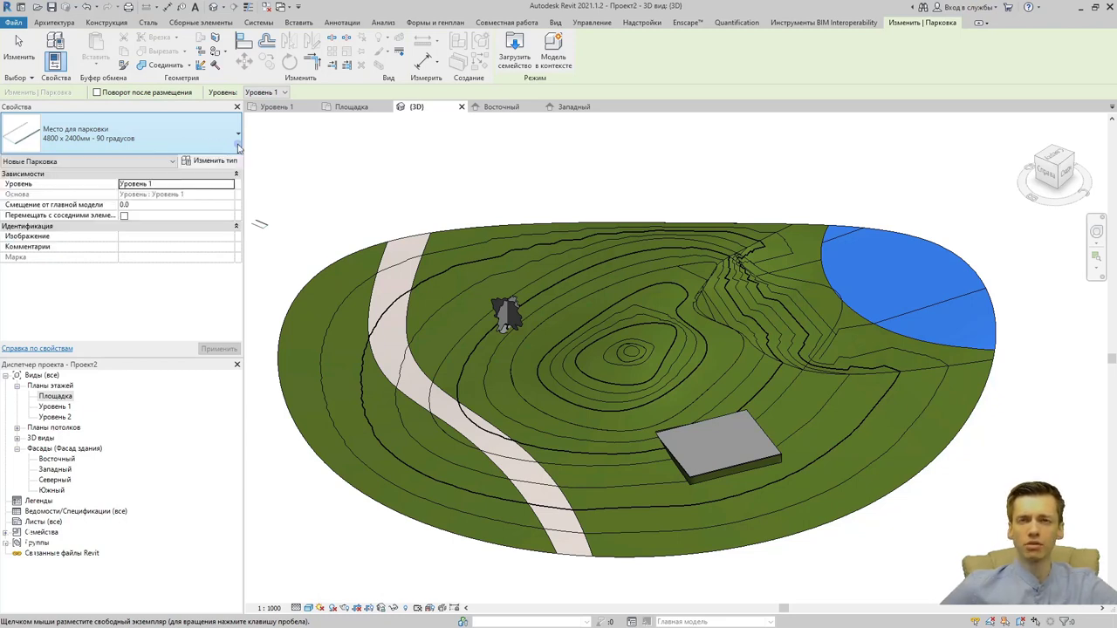
pyautogui.click(436, 22)
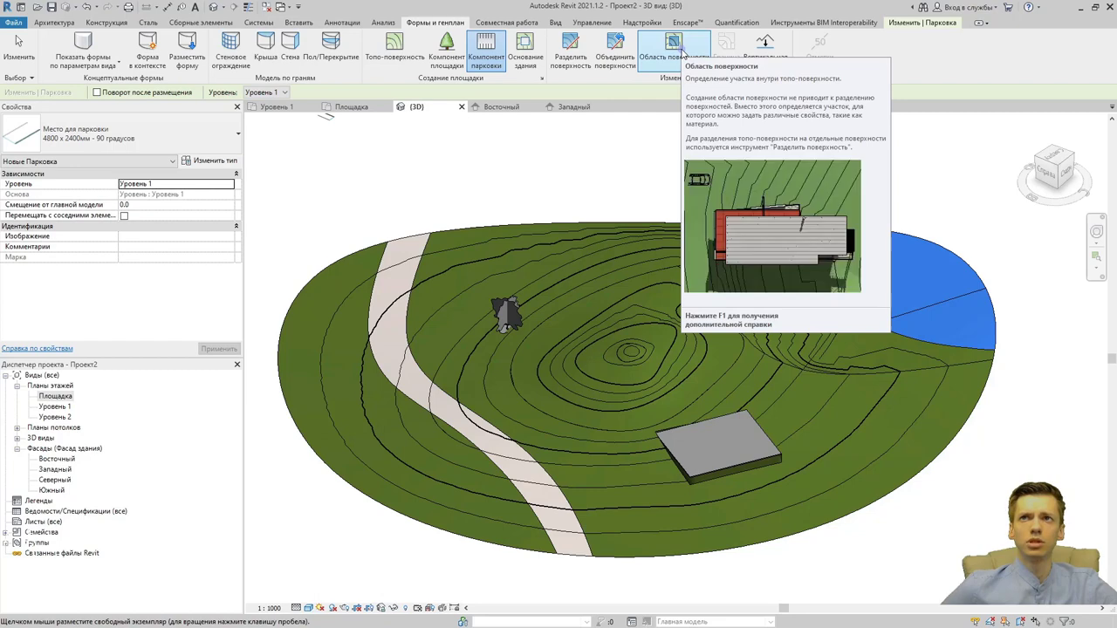
# In the Площадка plan, sketch a 95000 × 148000 rectangular property line around the hill.
pyautogui.doubleClick(55, 397)
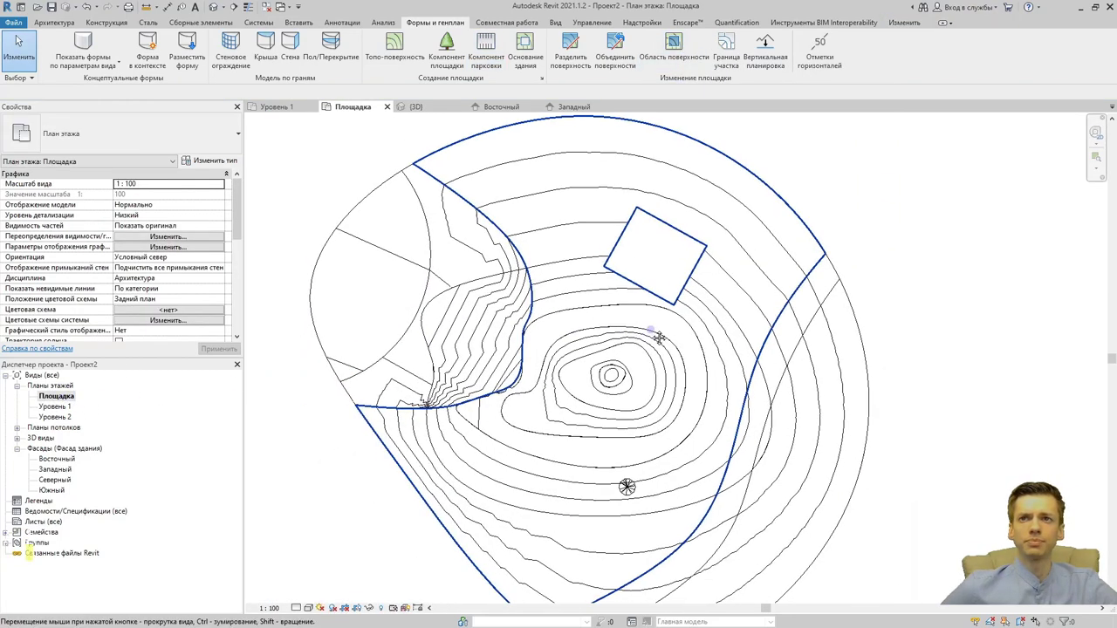
pyautogui.click(733, 64)
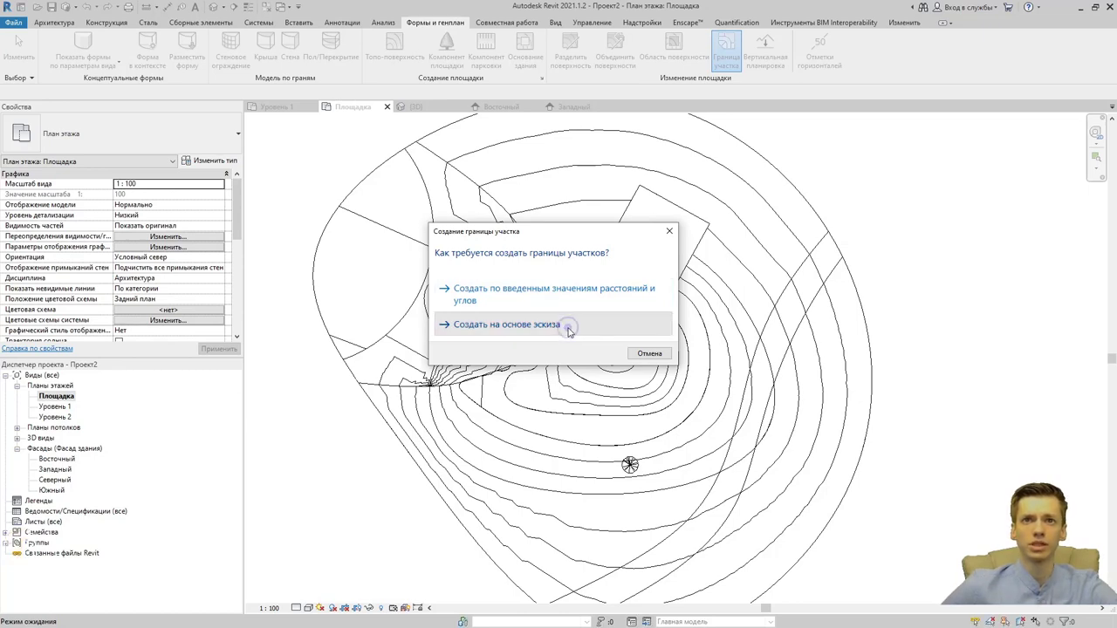
pyautogui.click(565, 326)
pyautogui.click(544, 41)
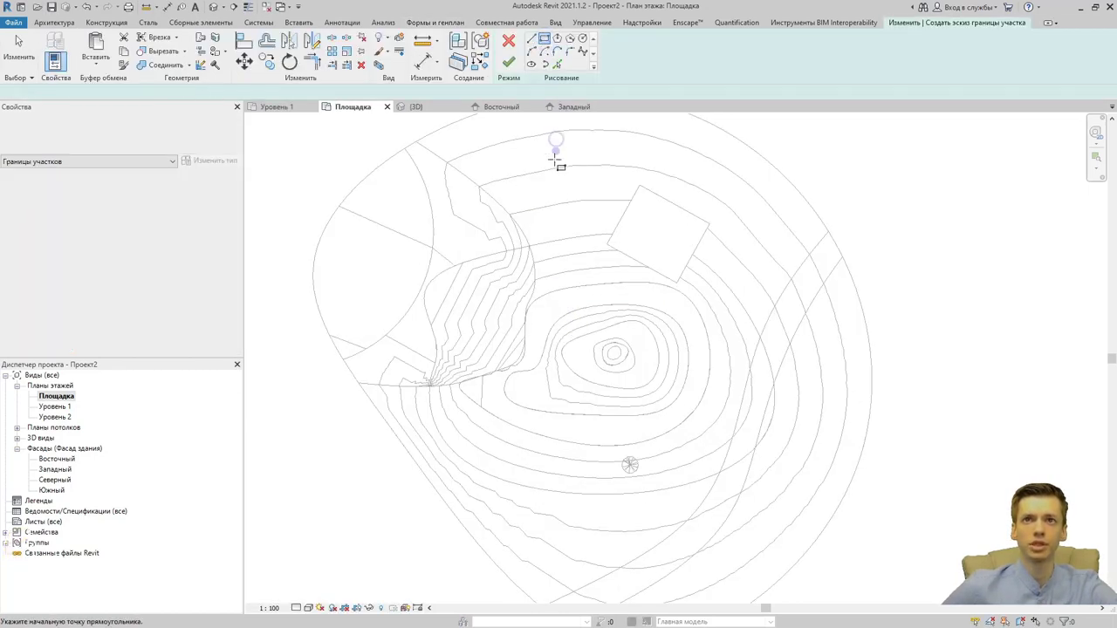
pyautogui.click(514, 163)
pyautogui.click(742, 519)
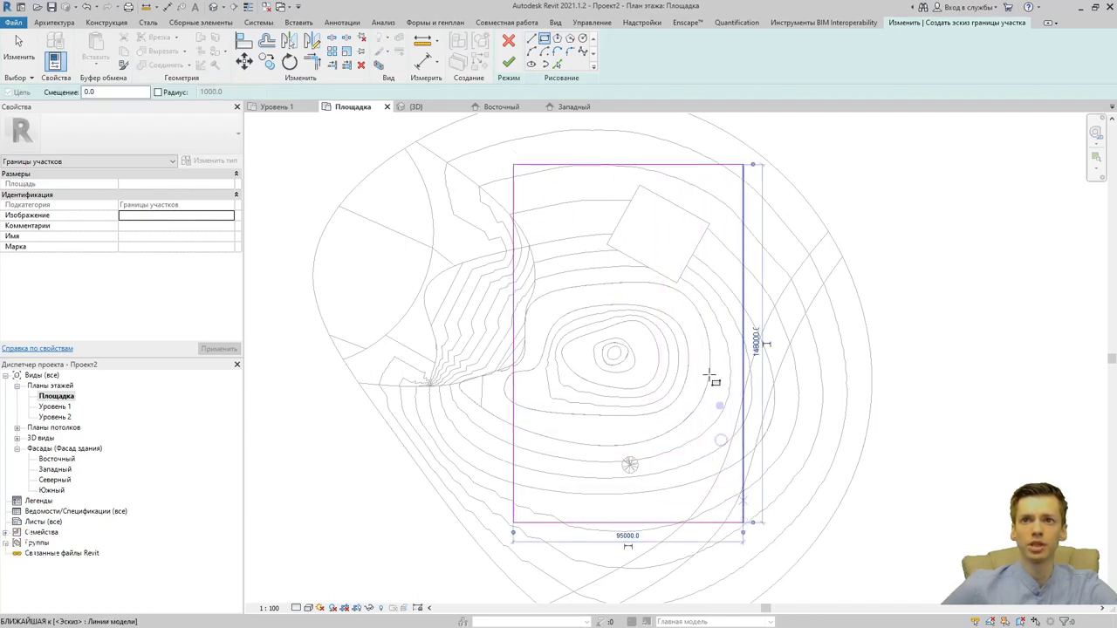
pyautogui.click(509, 62)
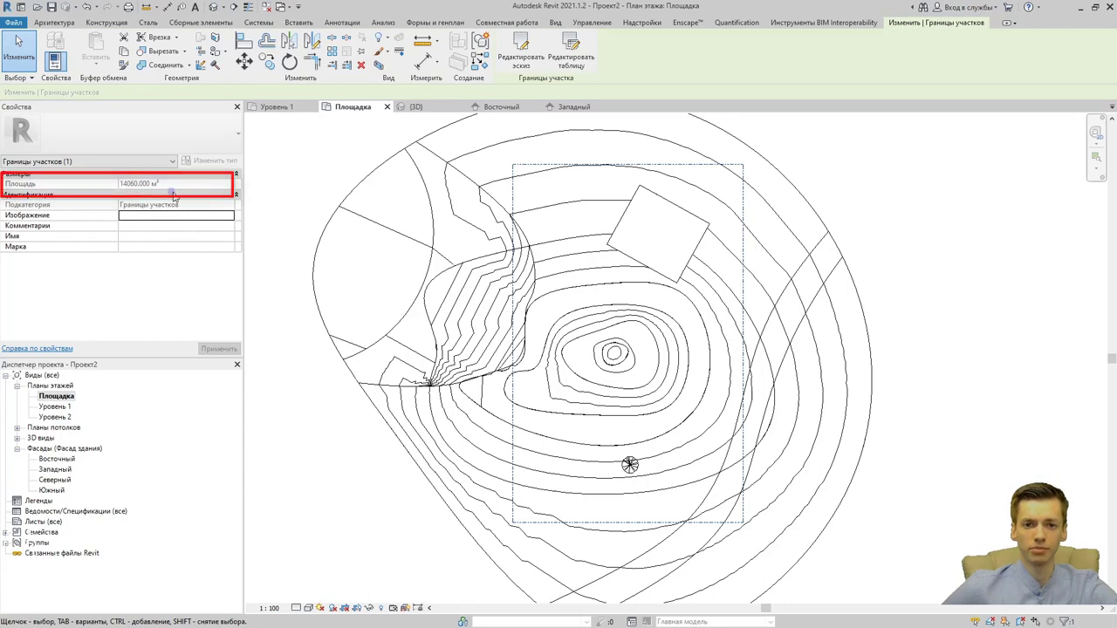
pyautogui.click(222, 7)
pyautogui.click(245, 28)
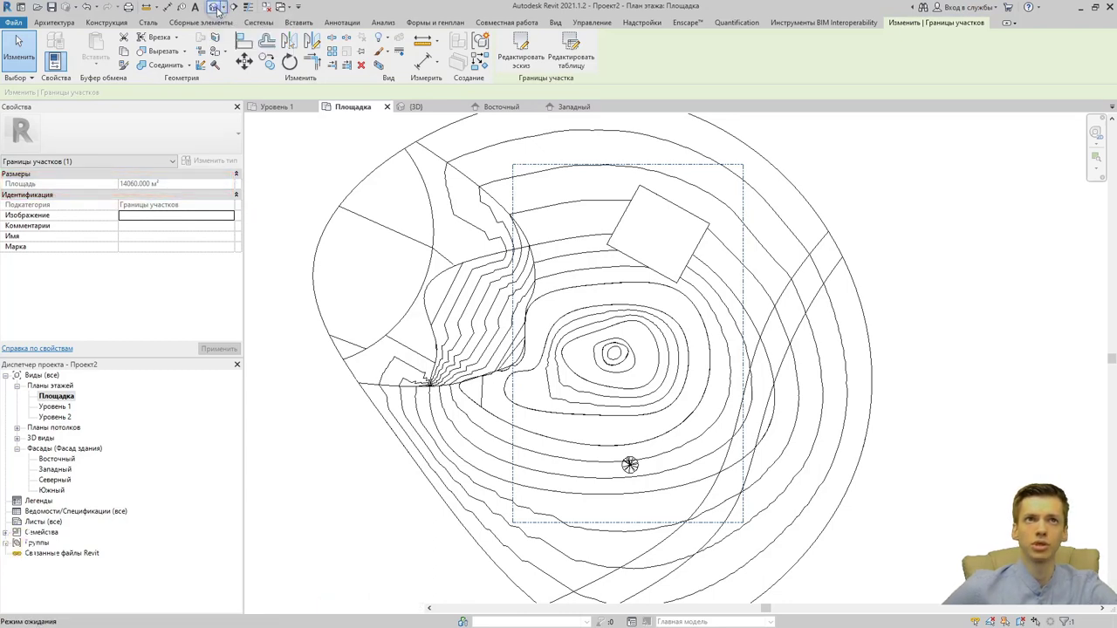
pyautogui.scroll(-1, 642, 307)
pyautogui.press('Escape')
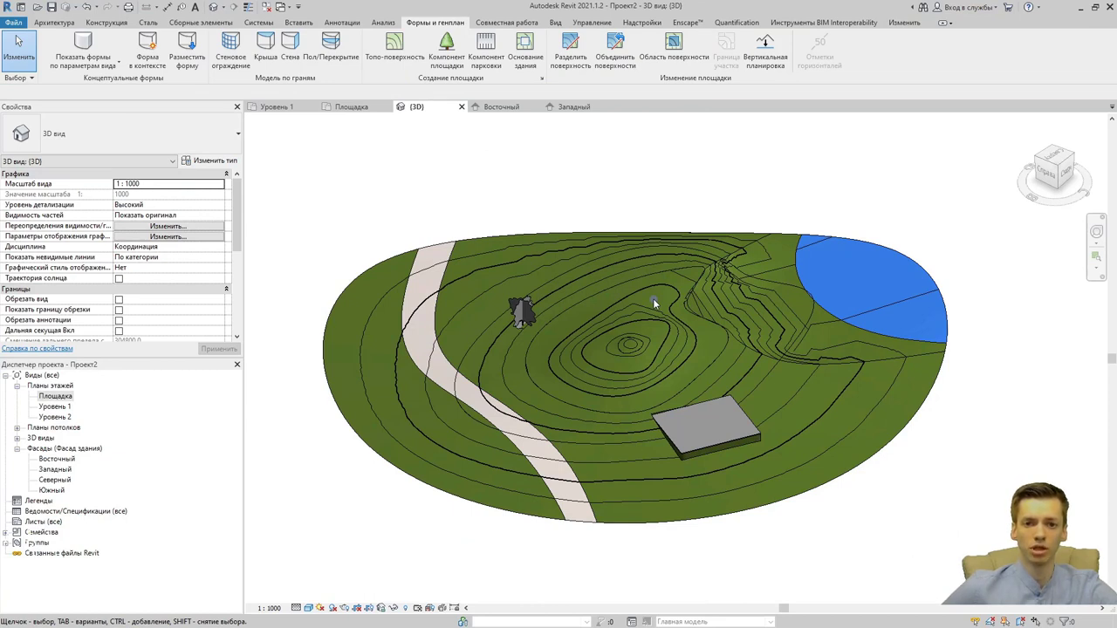
pyautogui.doubleClick(85, 394)
pyautogui.doubleClick(68, 397)
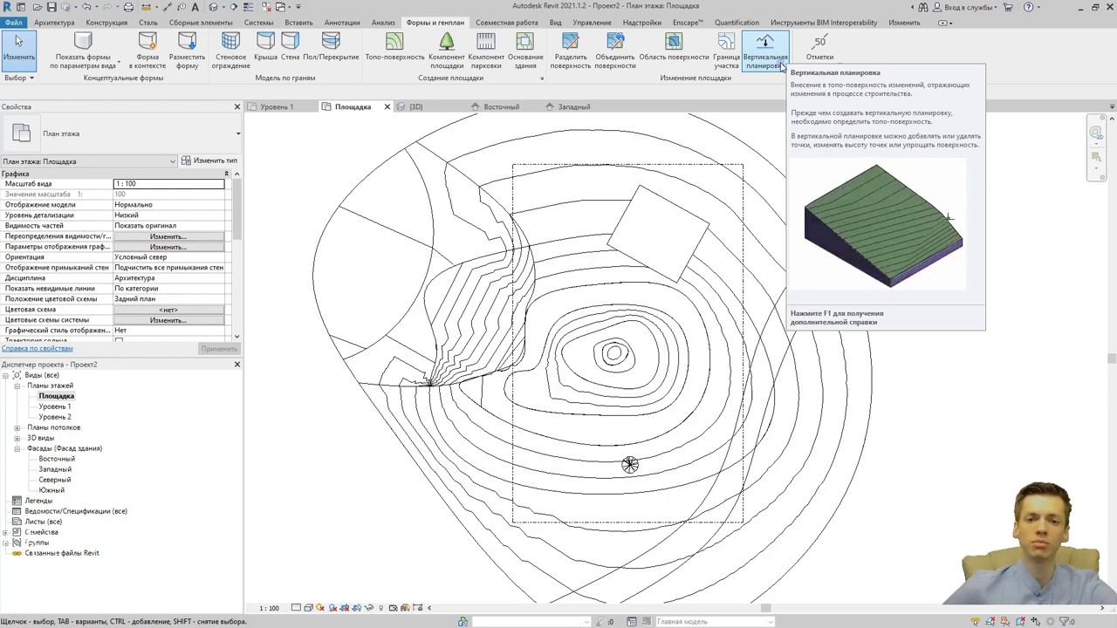
# Start a Graded Region copying all existing toposurface points, repeating it in the 3D view.
pyautogui.click(781, 65)
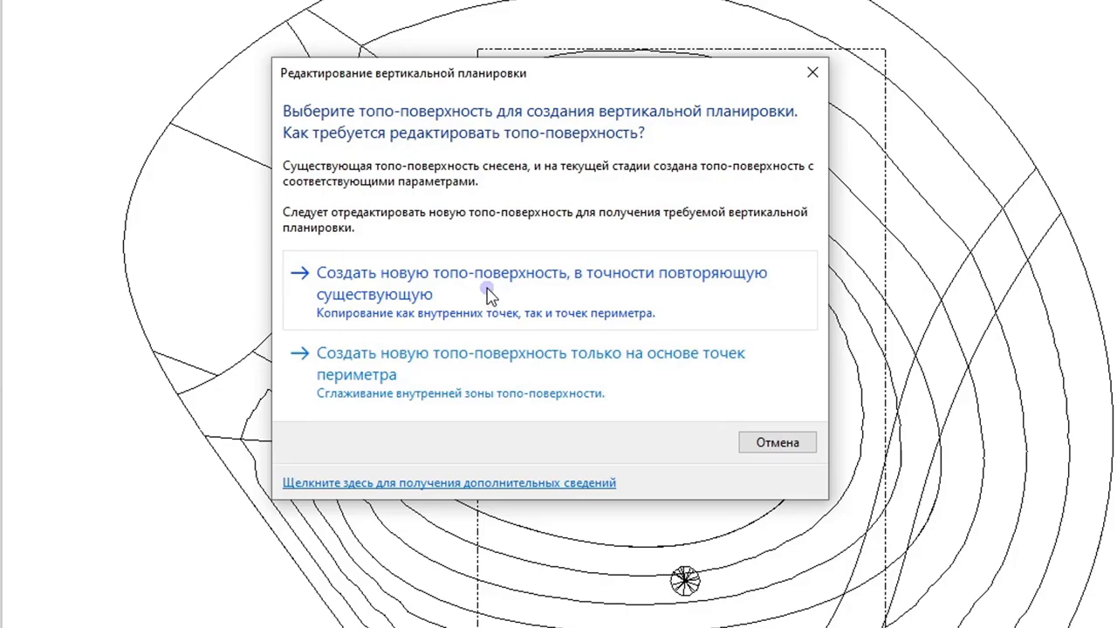
pyautogui.click(488, 295)
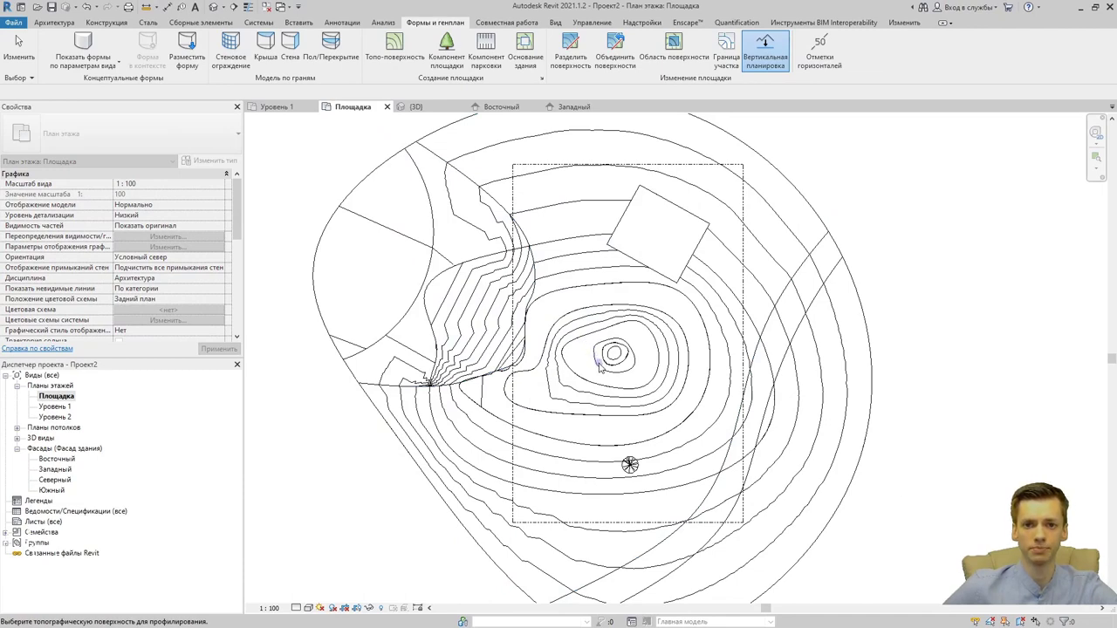
pyautogui.click(410, 106)
pyautogui.click(644, 290)
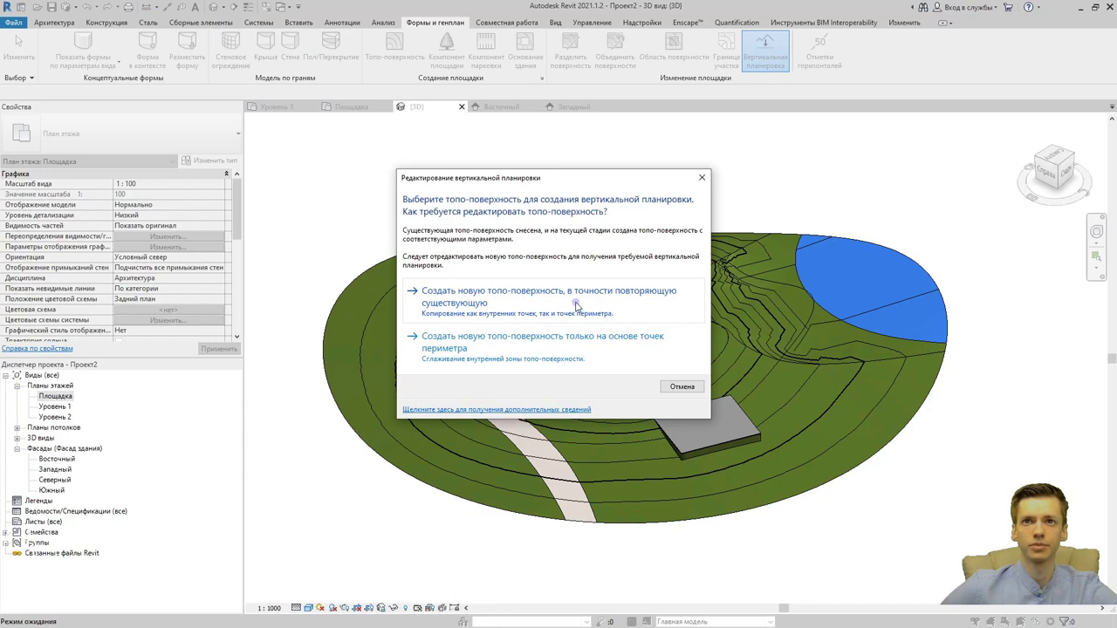
pyautogui.click(575, 303)
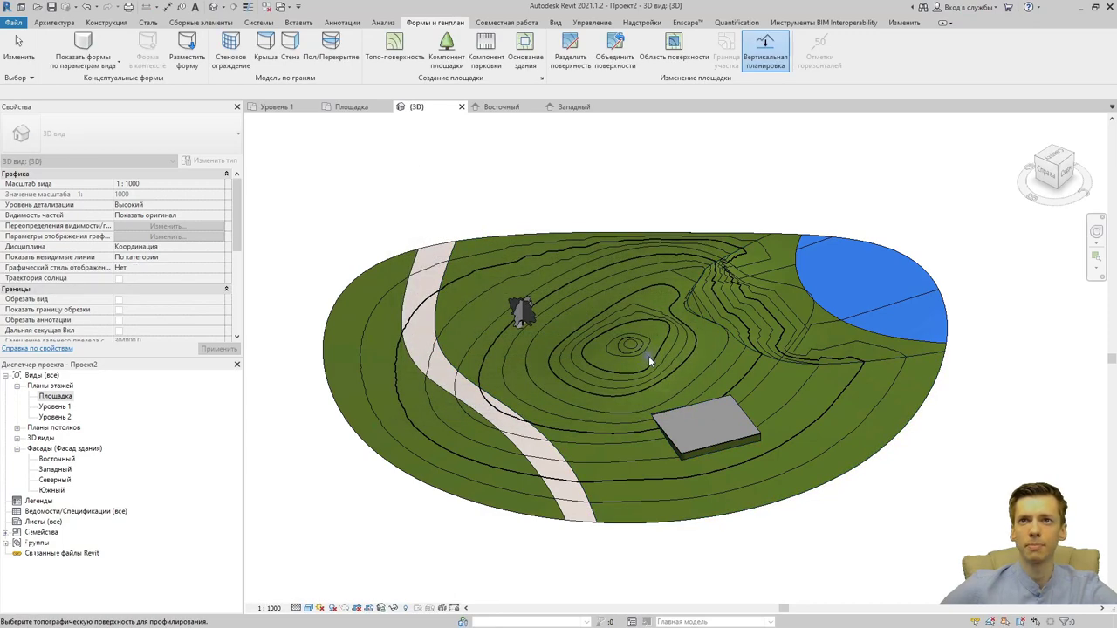
pyautogui.click(665, 365)
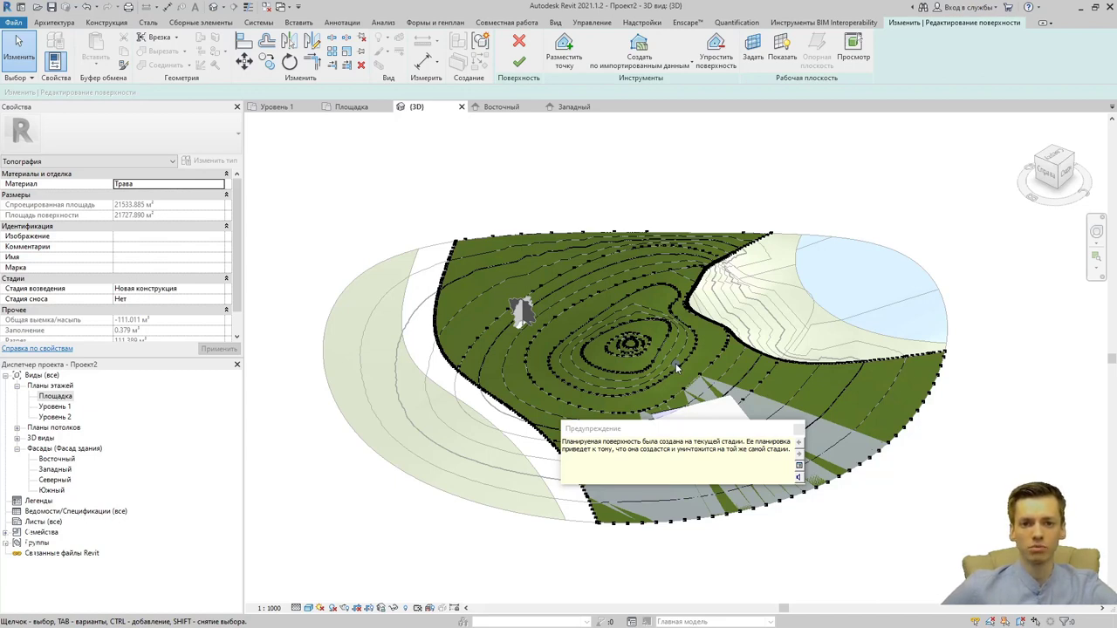
# Zoom the 3D view out over the graded terrain copy open for editing.
pyautogui.scroll(-1, 173, 297)
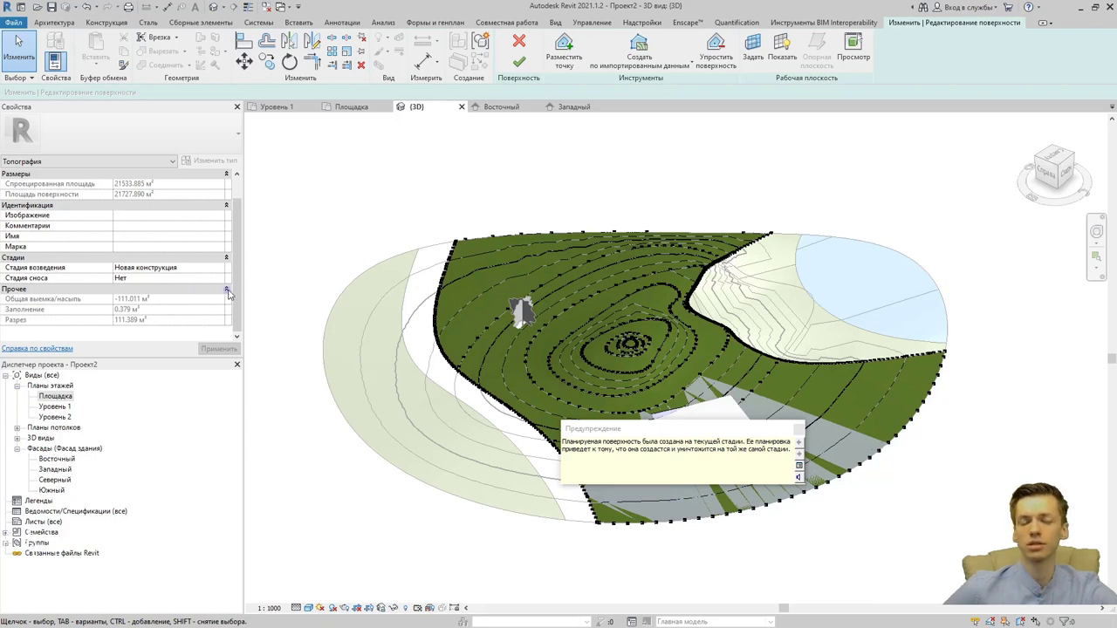
# Remove the 91 hilltop points and finish the graded surface: 3119.274 m³ cut, 0.379 m³ fill.
pyautogui.click(798, 430)
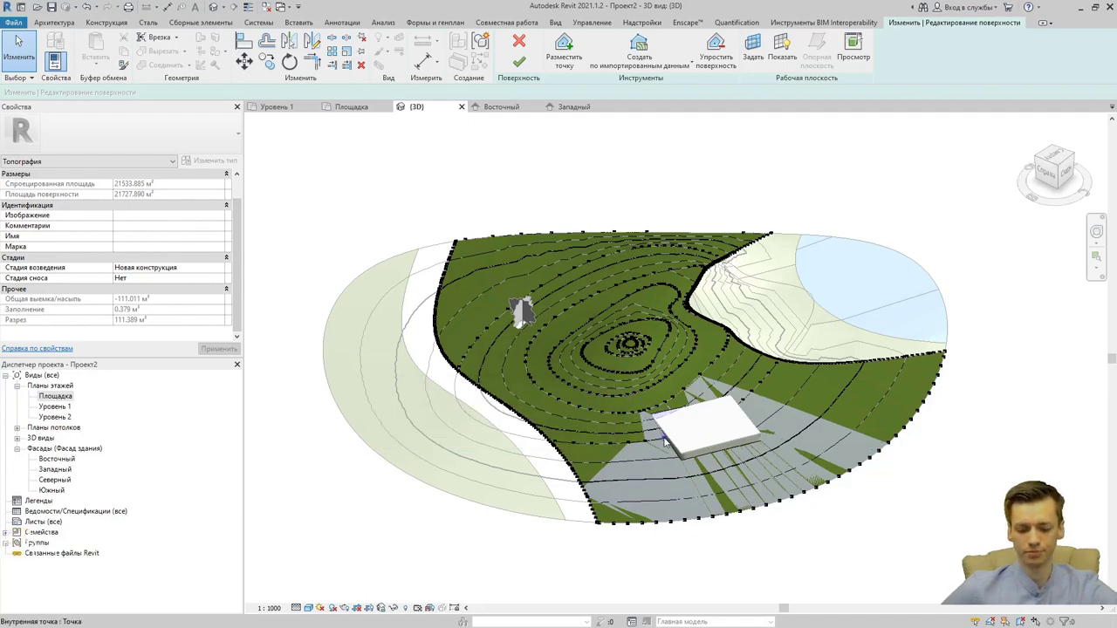
pyautogui.keyDown('shift'); pyautogui.moveTo(683, 422); pyautogui.dragTo(674, 334, button='middle'); pyautogui.keyUp('shift')
pyautogui.scroll(5, 674, 334)
pyautogui.scroll(3, 651, 339)
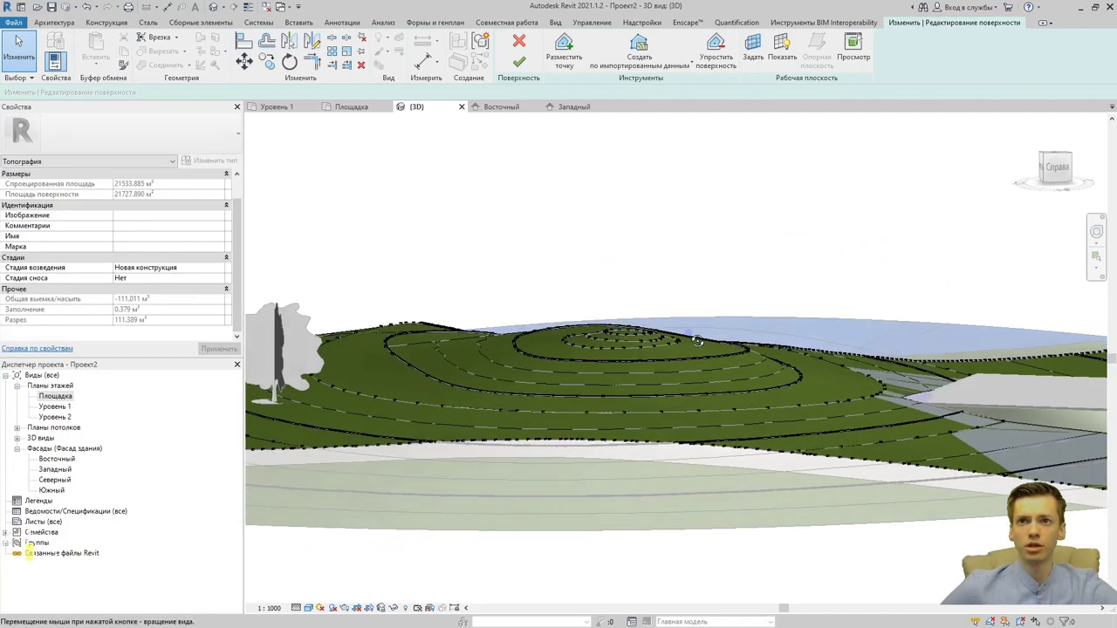
pyautogui.moveTo(599, 356)
pyautogui.mouseDown()
pyautogui.moveTo(751, 368)
pyautogui.moveTo(654, 260)
pyautogui.mouseUp()
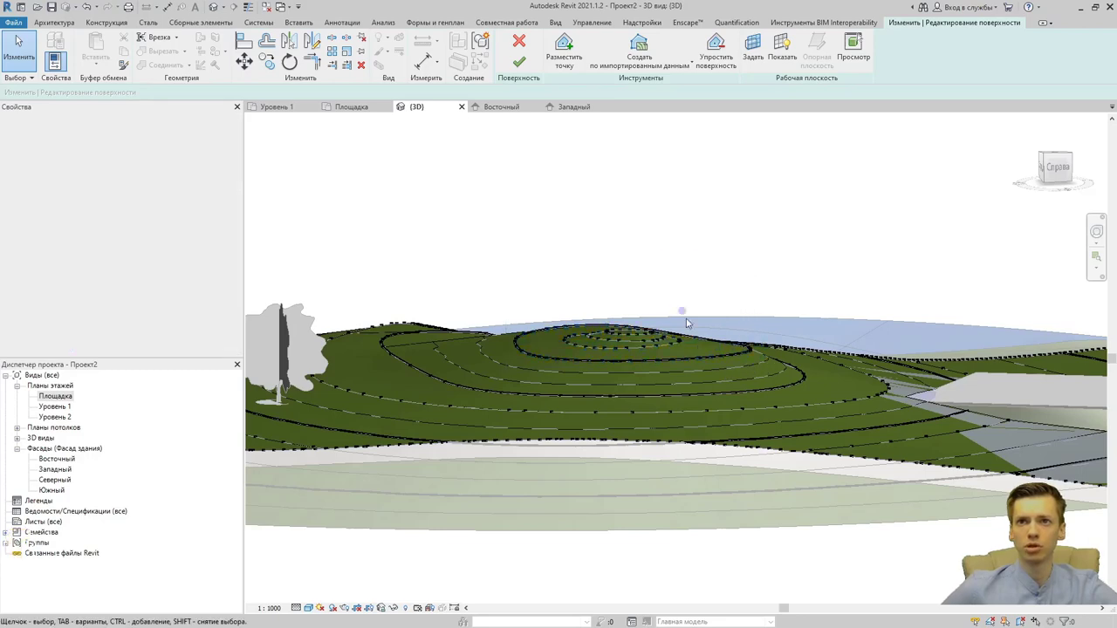
pyautogui.keyDown('shift'); pyautogui.moveTo(654, 261); pyautogui.dragTo(588, 281, button='middle'); pyautogui.keyUp('shift')
pyautogui.moveTo(485, 258); pyautogui.dragTo(750, 342)
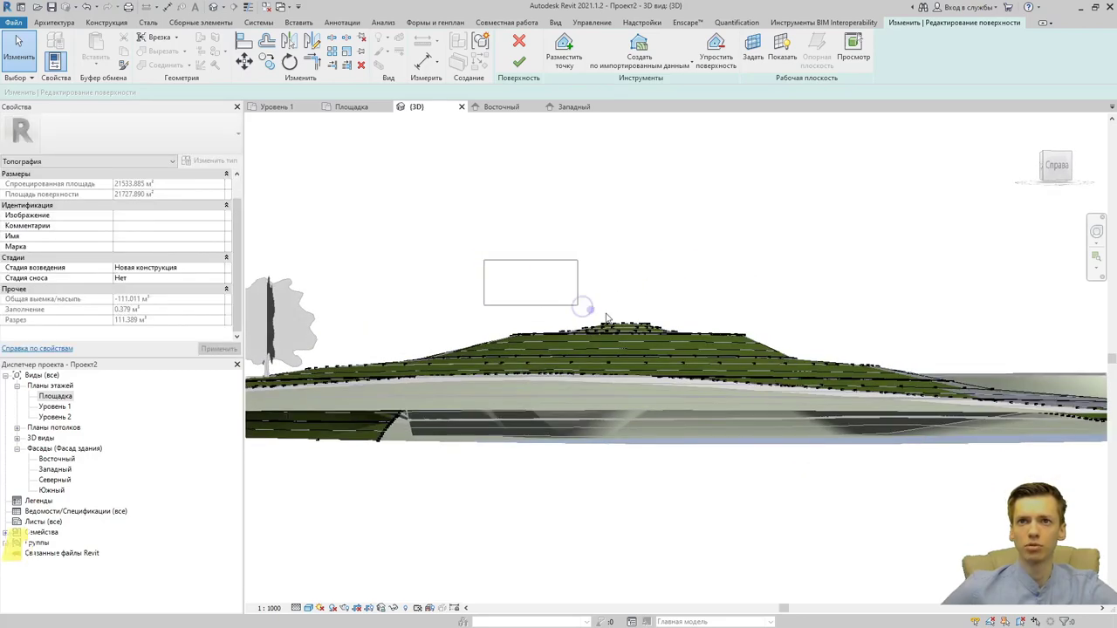
pyautogui.click(749, 320)
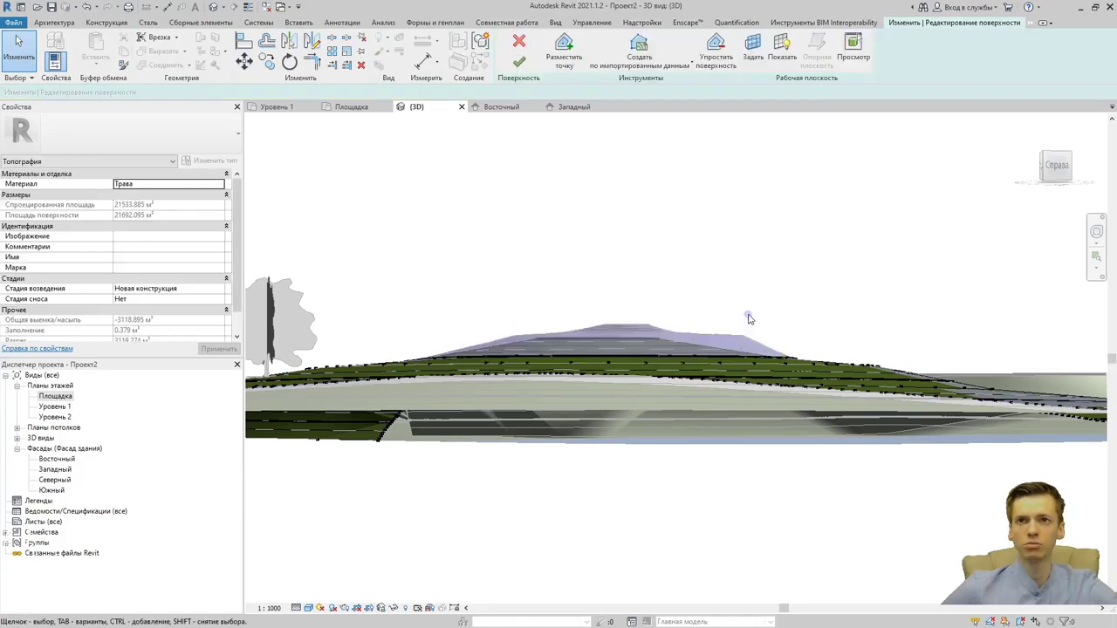
pyautogui.moveTo(768, 303)
pyautogui.keyDown('shift'); pyautogui.mouseDown(button='middle')
pyautogui.moveTo(587, 372)
pyautogui.moveTo(746, 303)
pyautogui.moveTo(524, 314)
pyautogui.mouseUp(button='middle'); pyautogui.keyUp('shift')
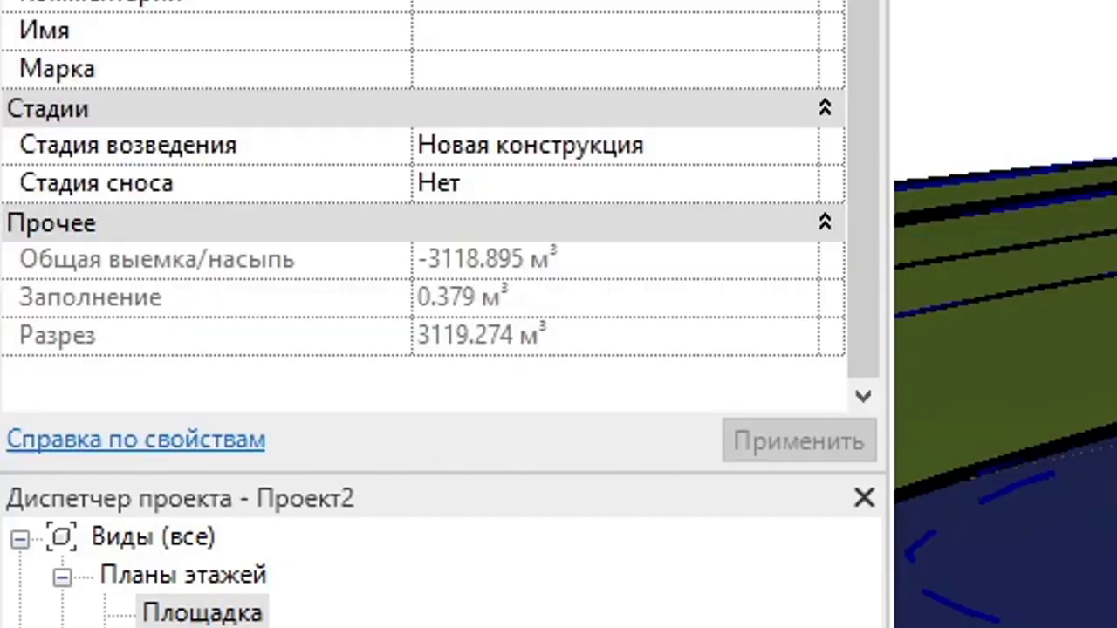
pyautogui.press('Escape')
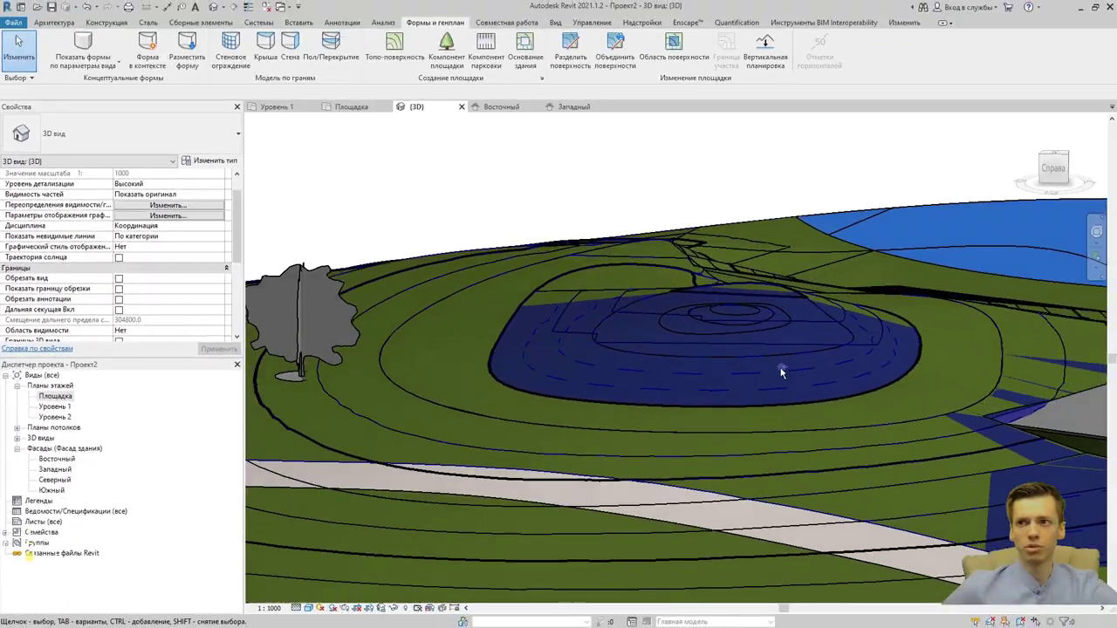
pyautogui.keyDown('shift'); pyautogui.moveTo(782, 373); pyautogui.dragTo(732, 442, button='middle'); pyautogui.keyUp('shift')
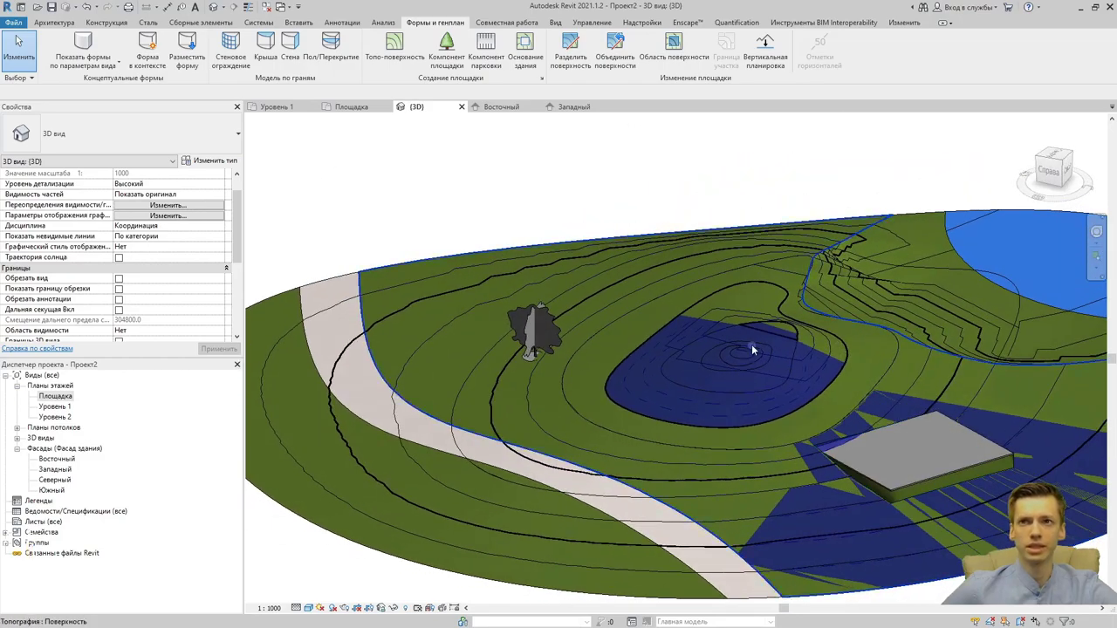
pyautogui.click(755, 344)
pyautogui.moveTo(723, 378)
pyautogui.keyDown('shift'); pyautogui.mouseDown(button='middle')
pyautogui.moveTo(293, 312)
pyautogui.moveTo(767, 282)
pyautogui.moveTo(735, 390)
pyautogui.mouseUp(button='middle'); pyautogui.keyUp('shift')
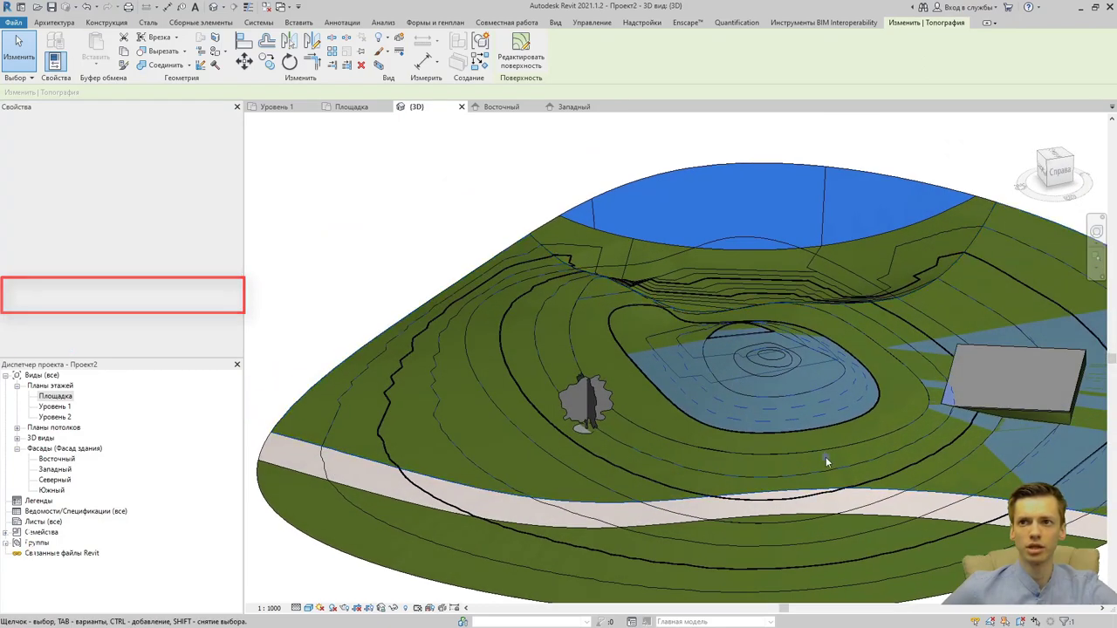
pyautogui.click(826, 457)
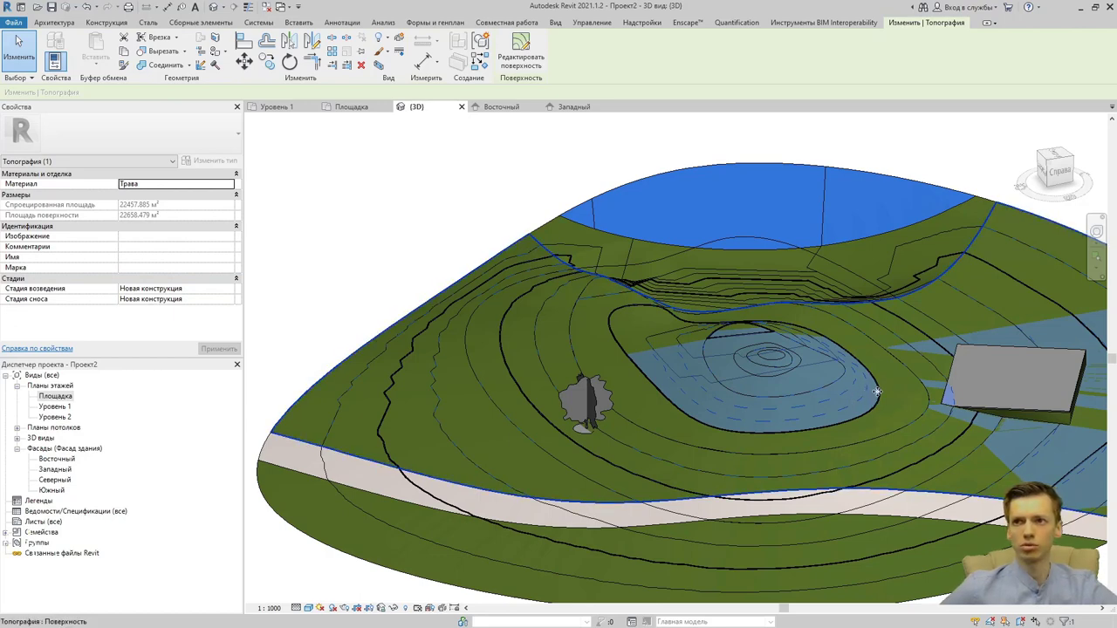
pyautogui.click(877, 393)
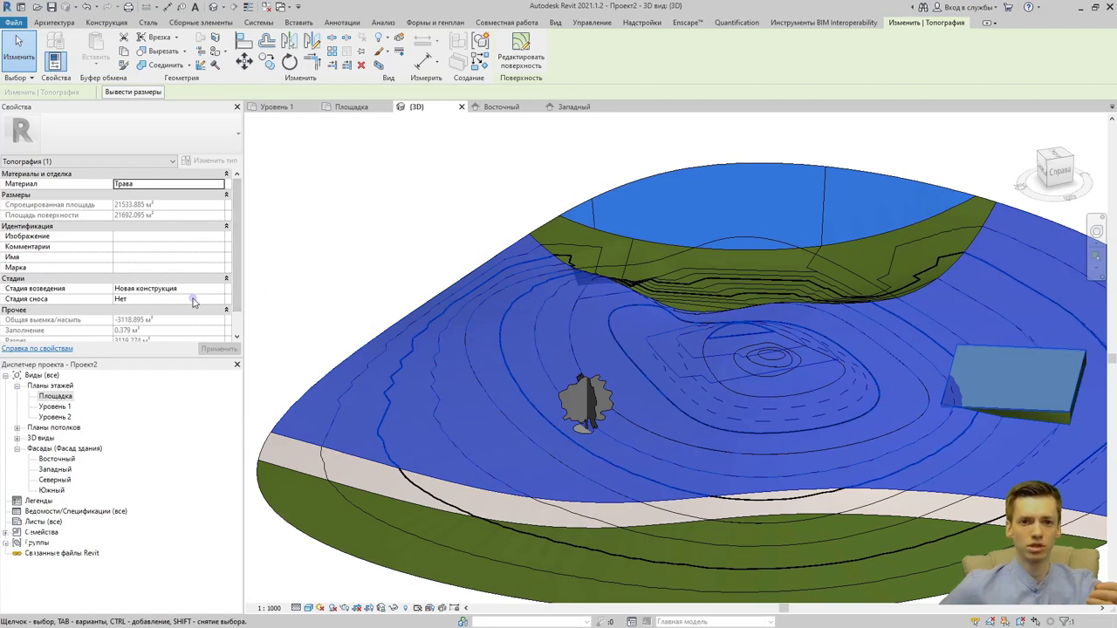
pyautogui.moveTo(293, 302)
pyautogui.keyDown('shift'); pyautogui.mouseDown(button='middle')
pyautogui.moveTo(831, 507)
pyautogui.moveTo(873, 393)
pyautogui.mouseUp(button='middle'); pyautogui.keyUp('shift')
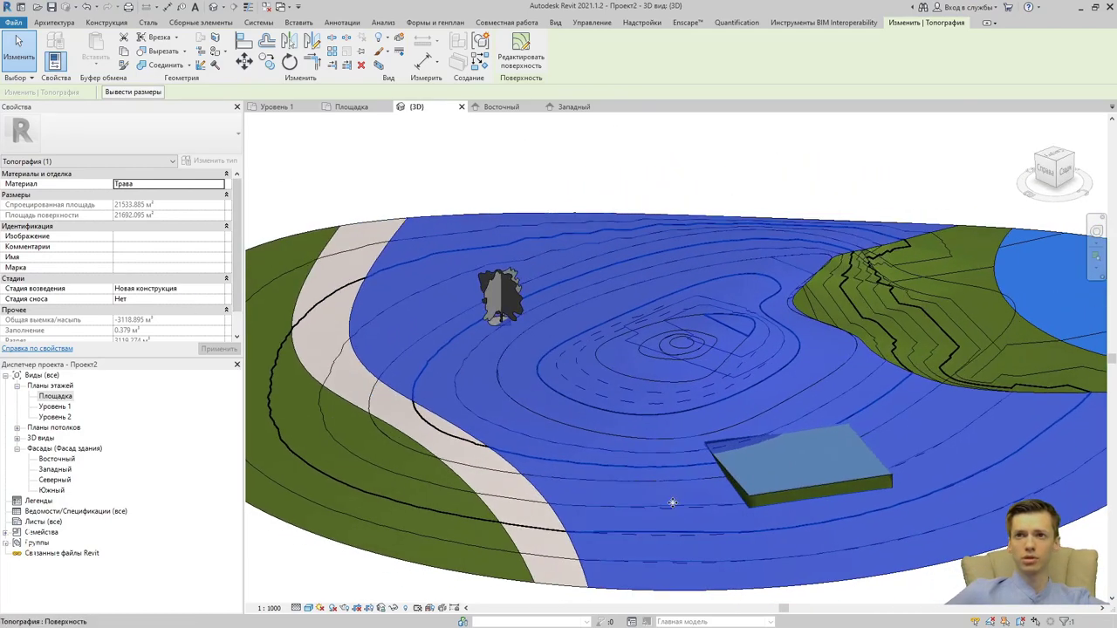
pyautogui.click(892, 358)
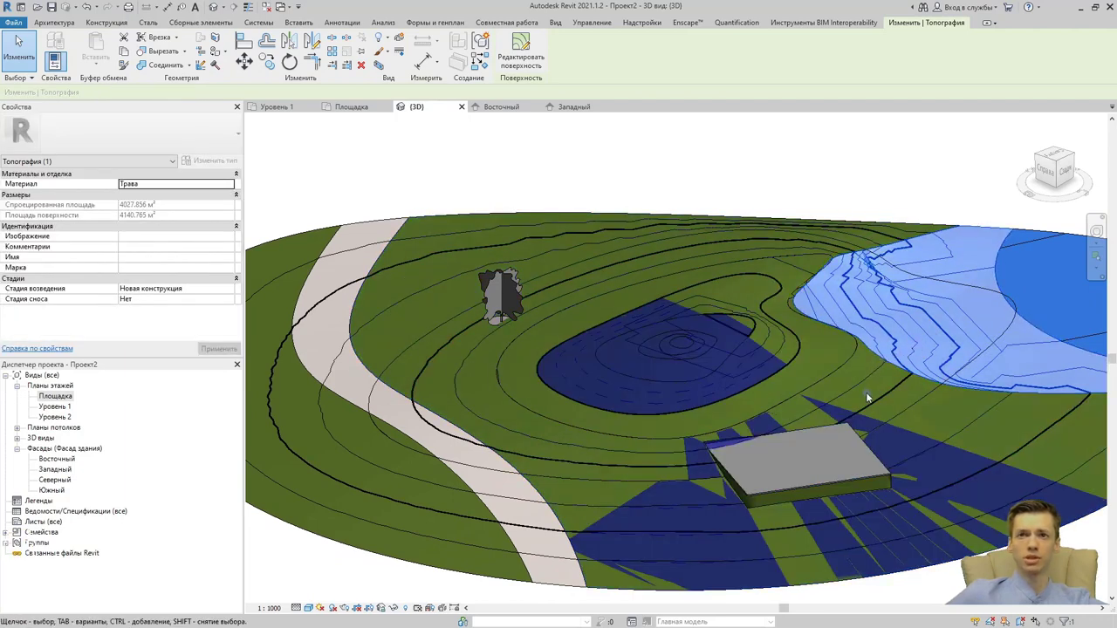
pyautogui.keyDown('shift'); pyautogui.moveTo(881, 417); pyautogui.dragTo(977, 481, button='middle'); pyautogui.keyUp('shift')
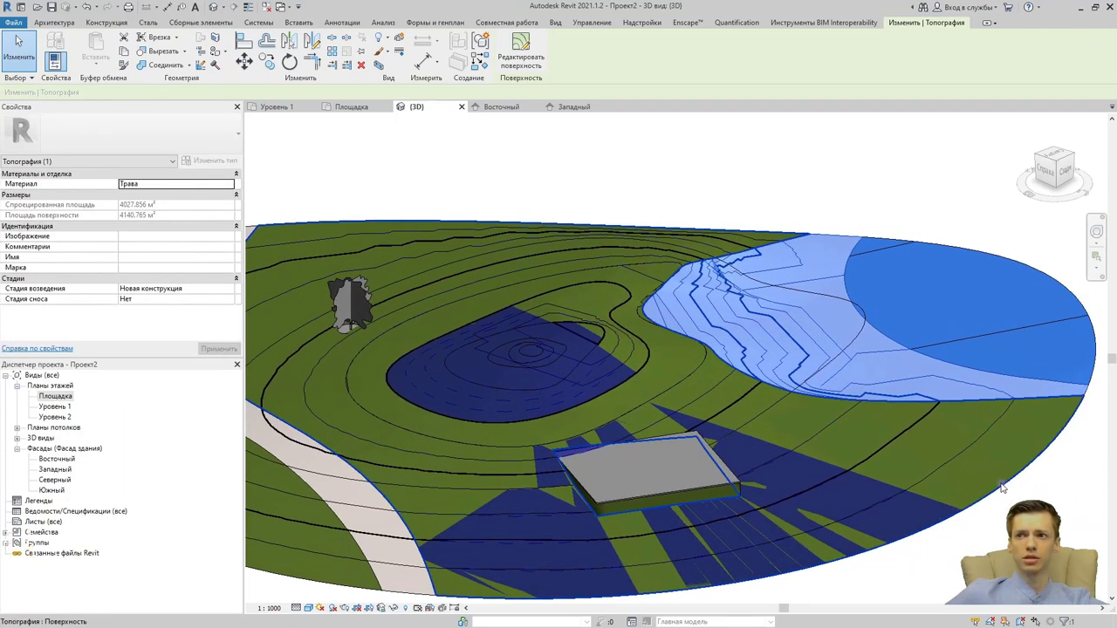
pyautogui.scroll(-2, 771, 429)
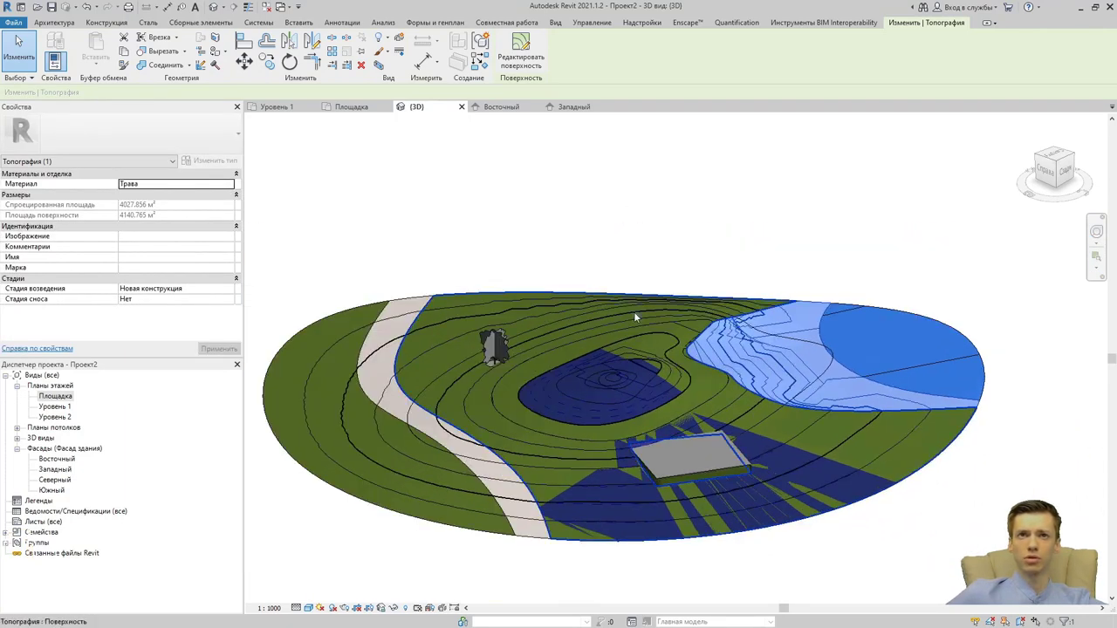
pyautogui.click(349, 240)
# Enable the 3D section box and drag its right face far left to expose the terrain's cut edge.
pyautogui.scroll(3, 128, 268)
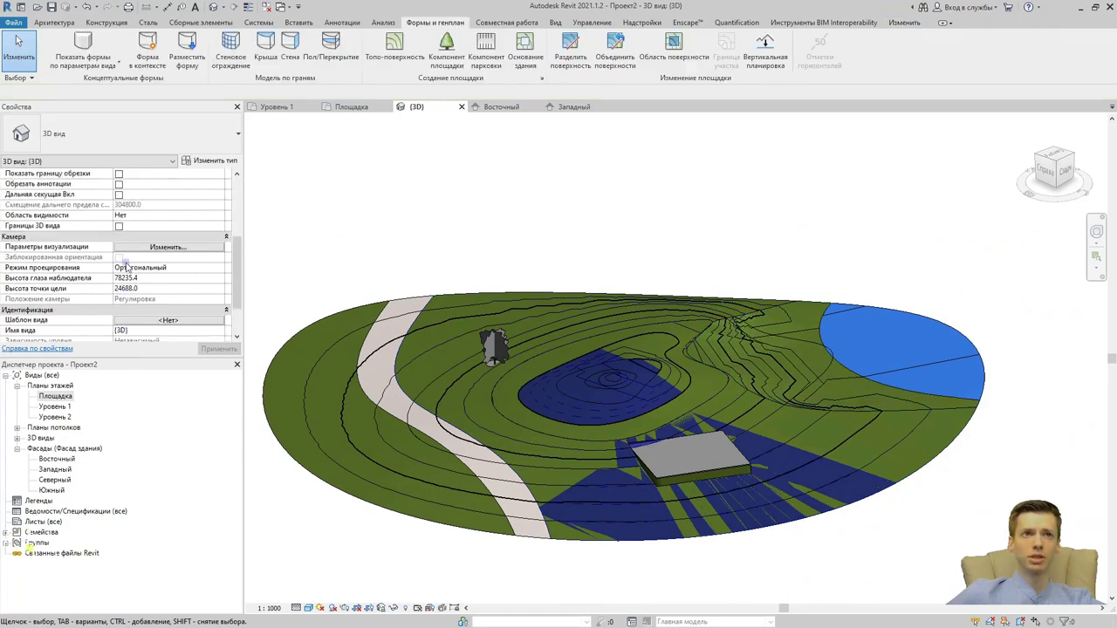
pyautogui.click(118, 226)
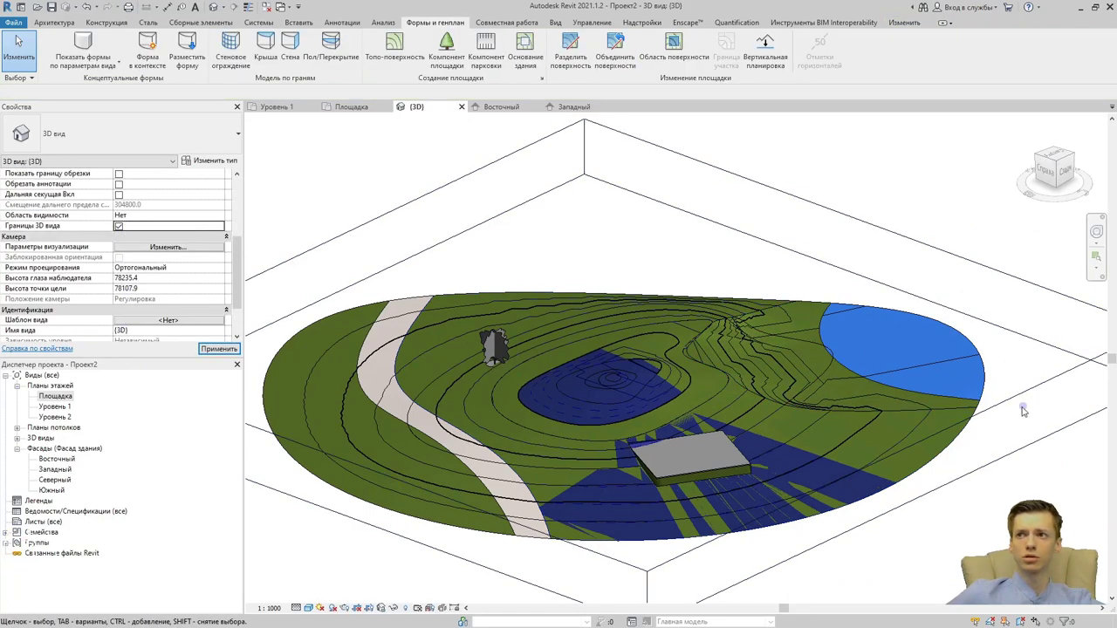
pyautogui.click(1005, 284)
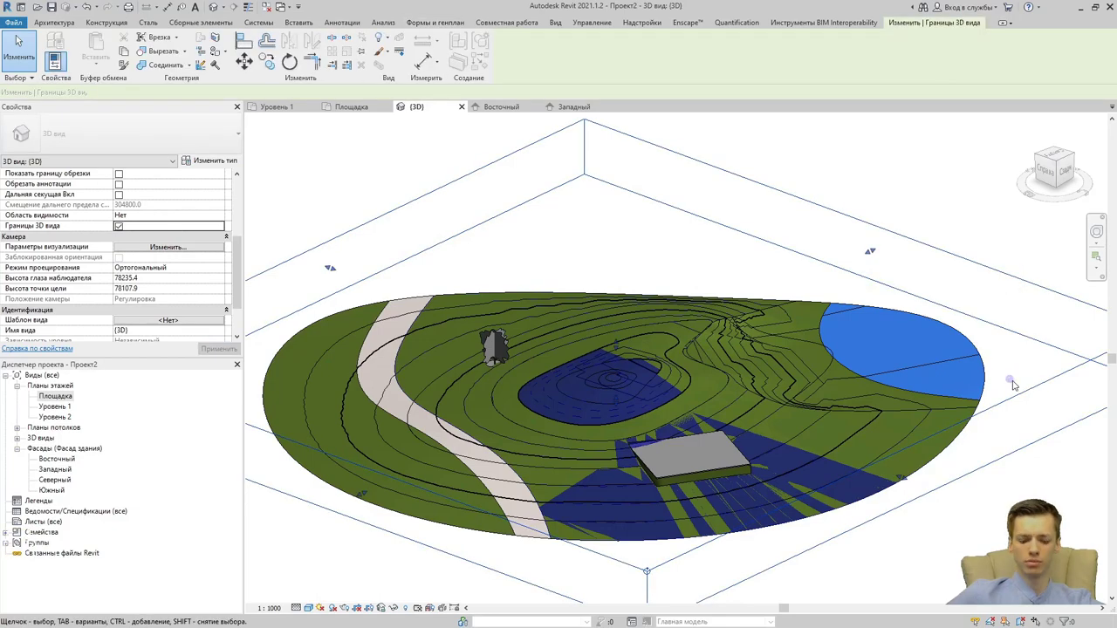
pyautogui.keyDown('shift'); pyautogui.moveTo(986, 338); pyautogui.dragTo(896, 384, button='middle'); pyautogui.keyUp('shift')
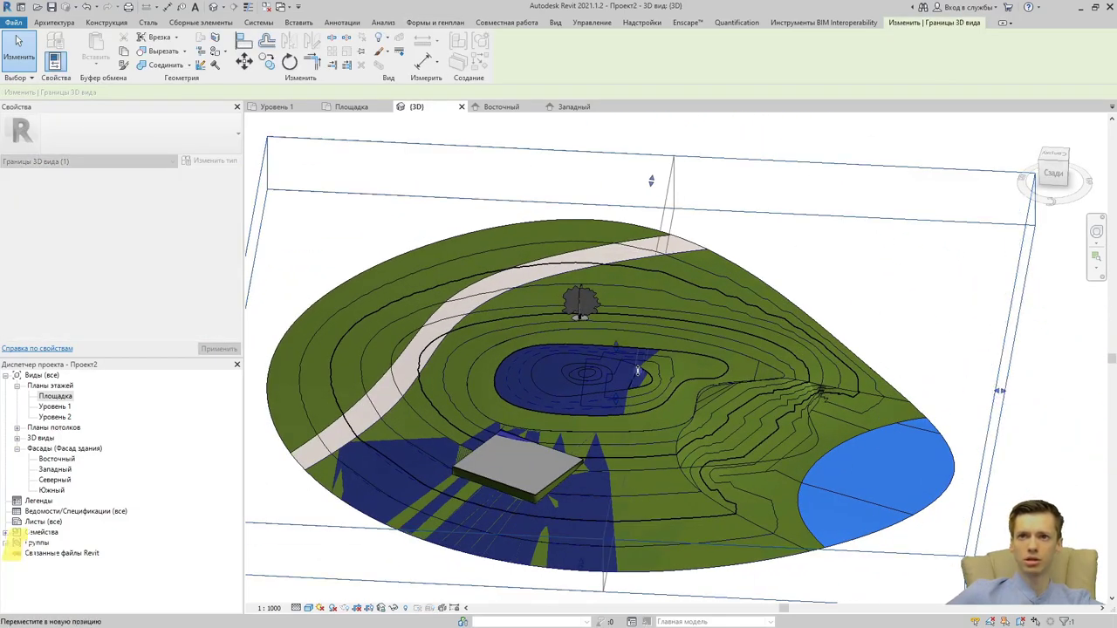
pyautogui.moveTo(999, 391); pyautogui.dragTo(668, 428)
pyautogui.click(761, 431)
pyautogui.keyDown('shift'); pyautogui.moveTo(761, 432); pyautogui.dragTo(603, 386, button='middle'); pyautogui.keyUp('shift')
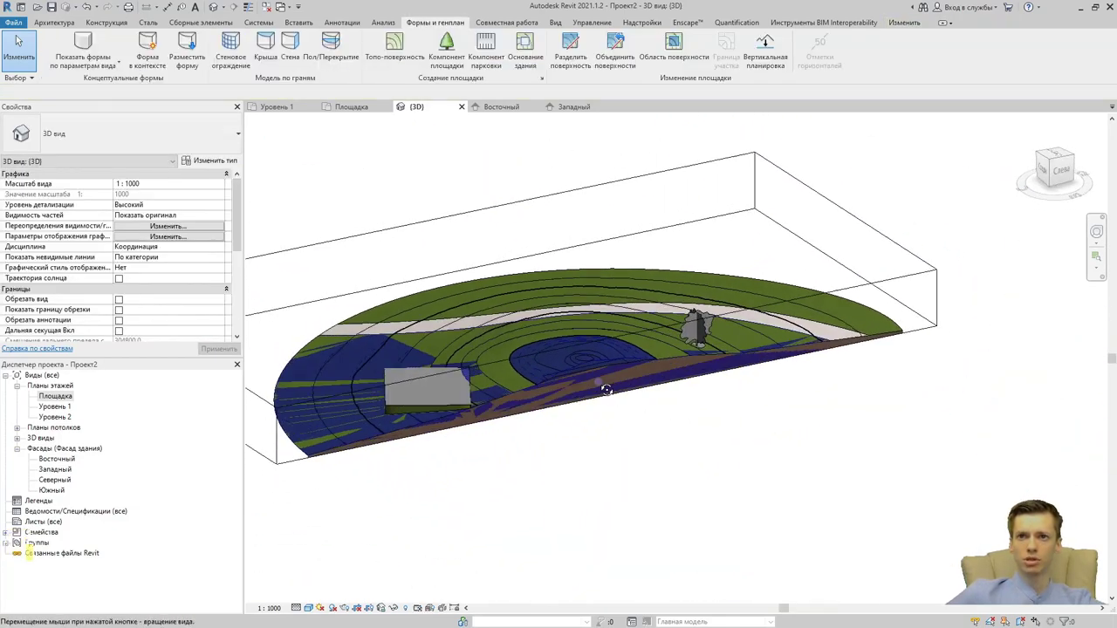
pyautogui.scroll(3, 611, 379)
pyautogui.scroll(3, 594, 368)
# Check the toposurface's cut and fill volumes, then switch off the 3D section box.
pyautogui.click(575, 351)
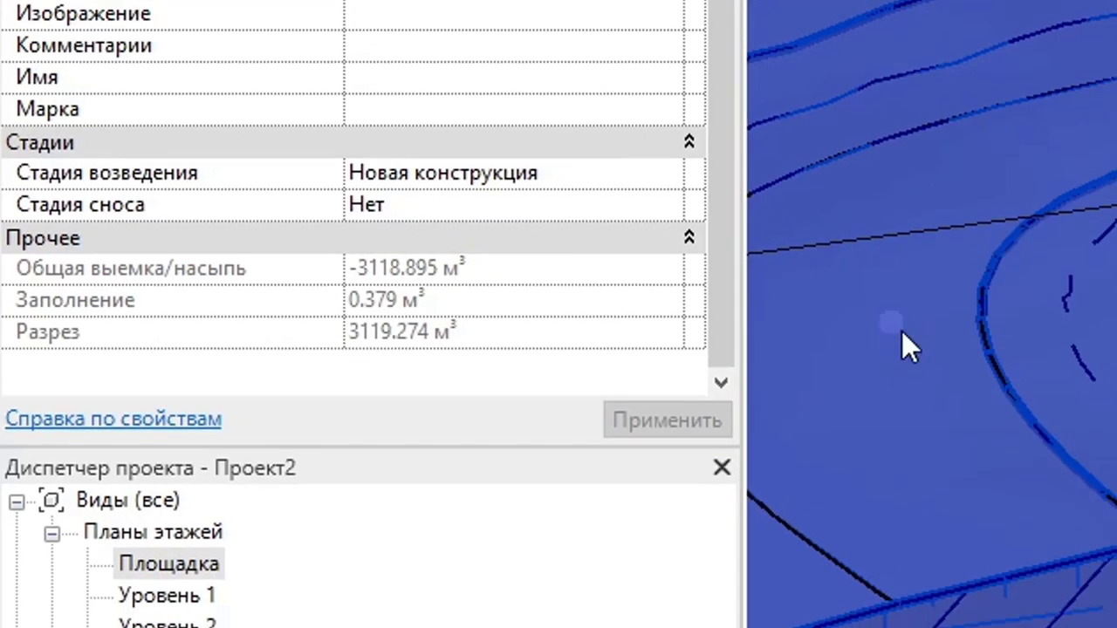
pyautogui.click(558, 544)
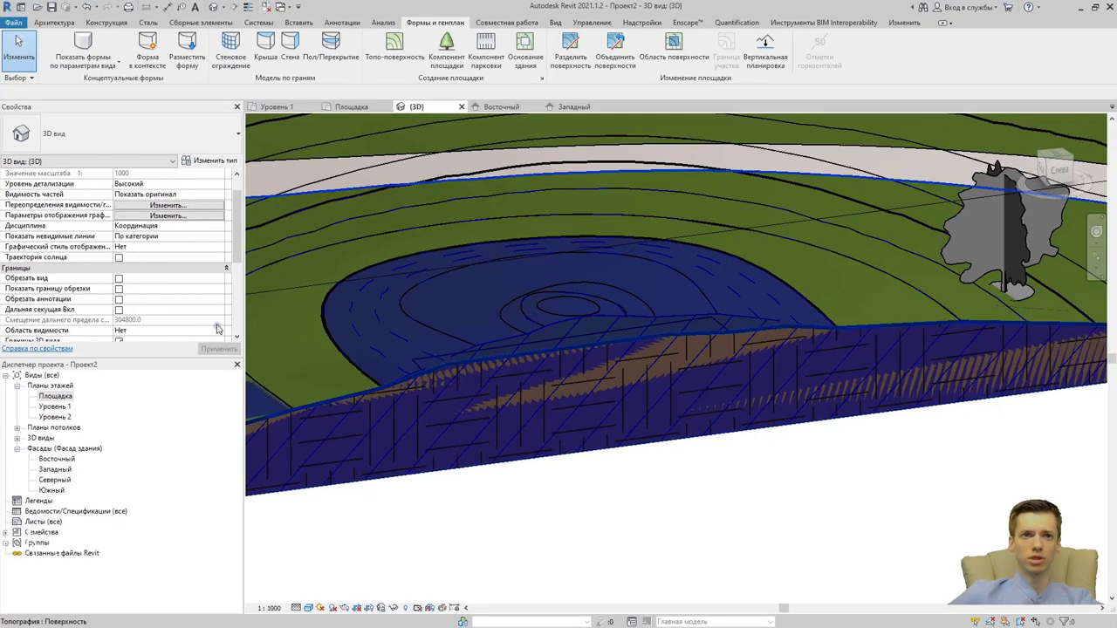
pyautogui.scroll(-2, 175, 318)
pyautogui.scroll(-2, 162, 316)
pyautogui.scroll(-2, 159, 303)
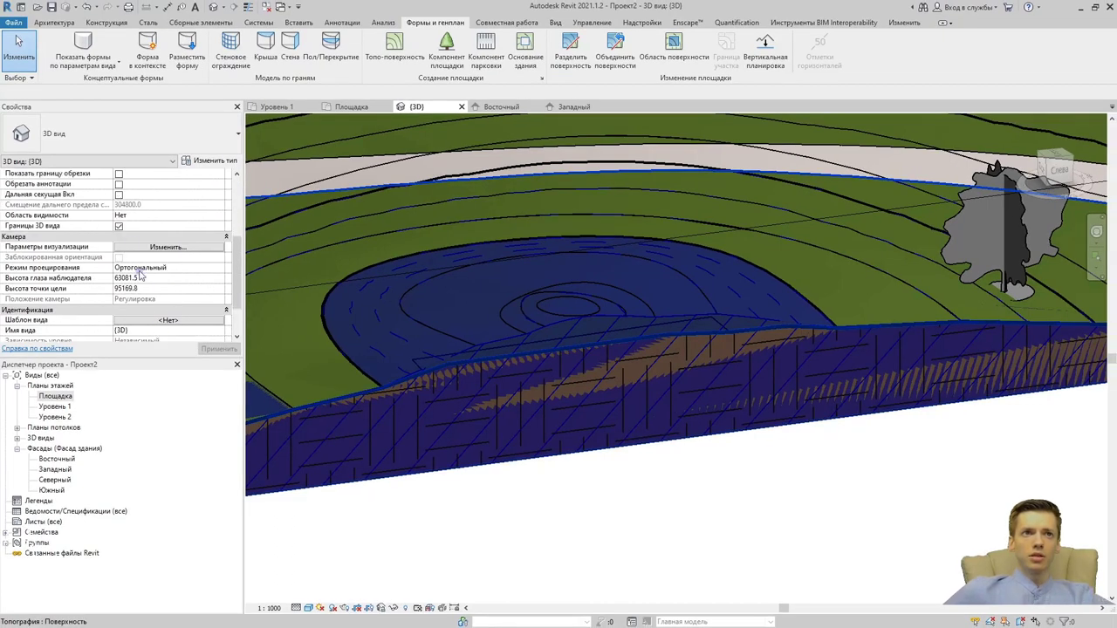
pyautogui.click(119, 226)
pyautogui.click(120, 226)
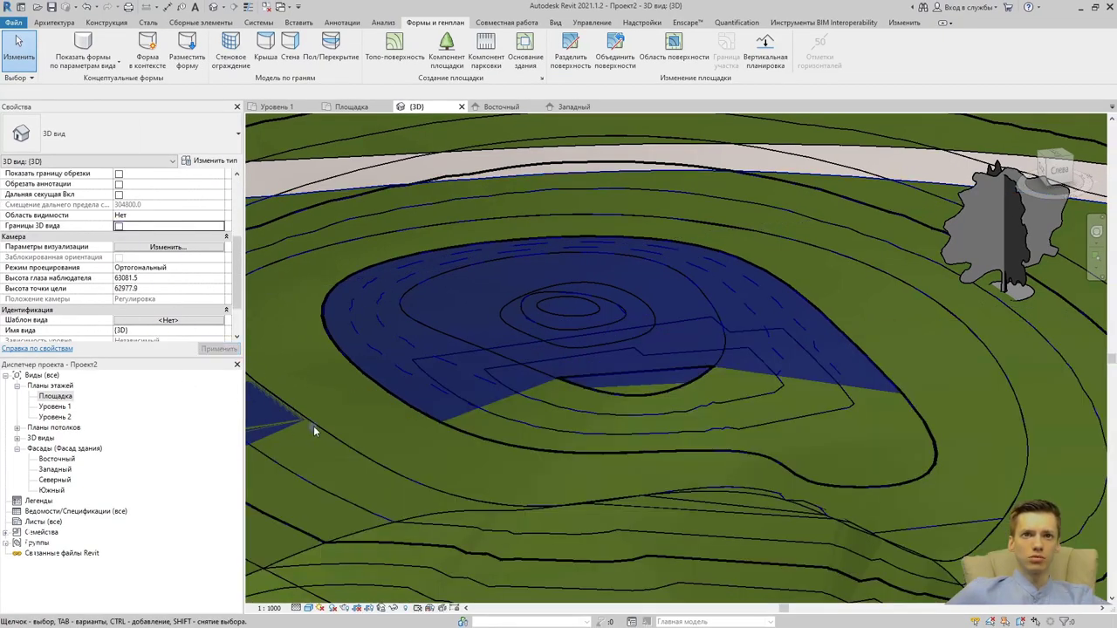
# Open the Площадка site plan and select its 14060 m² property line.
pyautogui.scroll(-4, 314, 426)
pyautogui.scroll(-2, 422, 400)
pyautogui.doubleClick(54, 396)
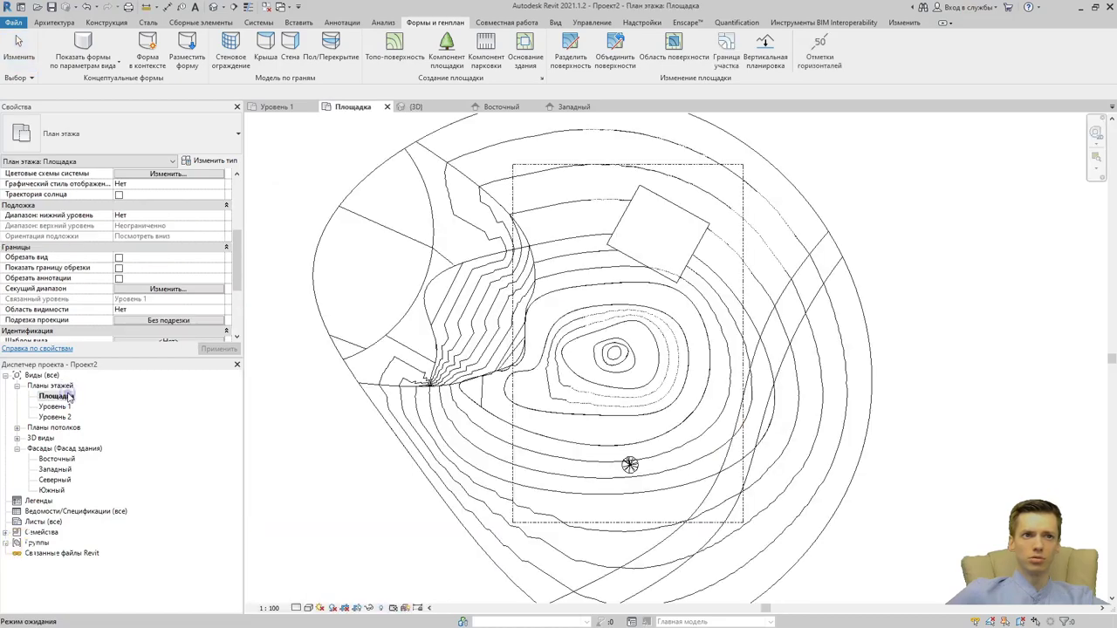
pyautogui.scroll(-1, 629, 419)
pyautogui.click(737, 277)
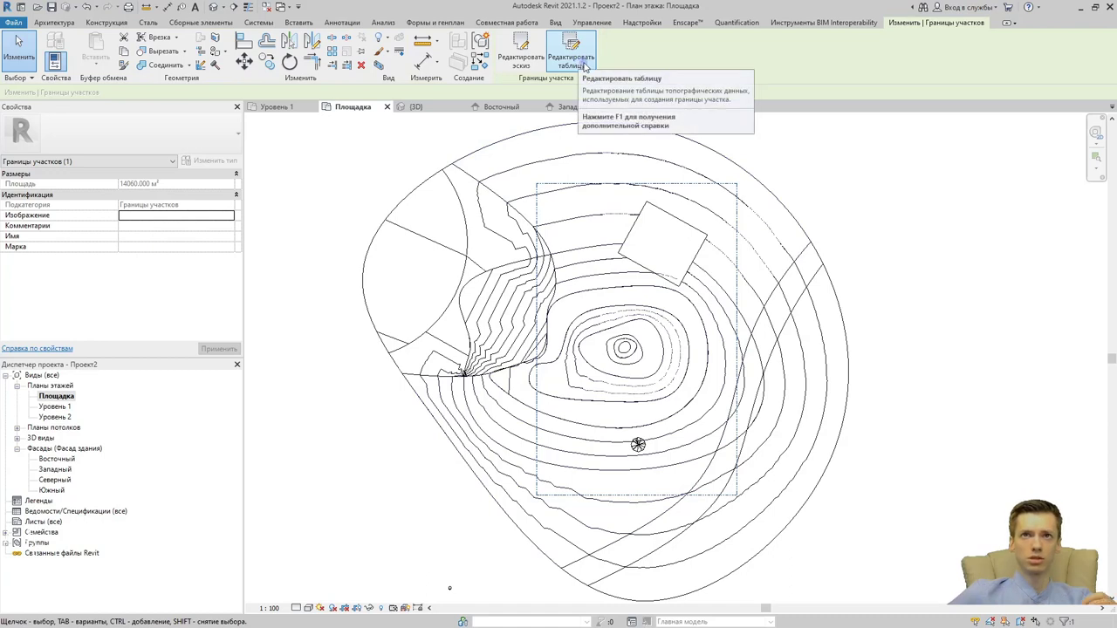
pyautogui.moveTo(572, 53)
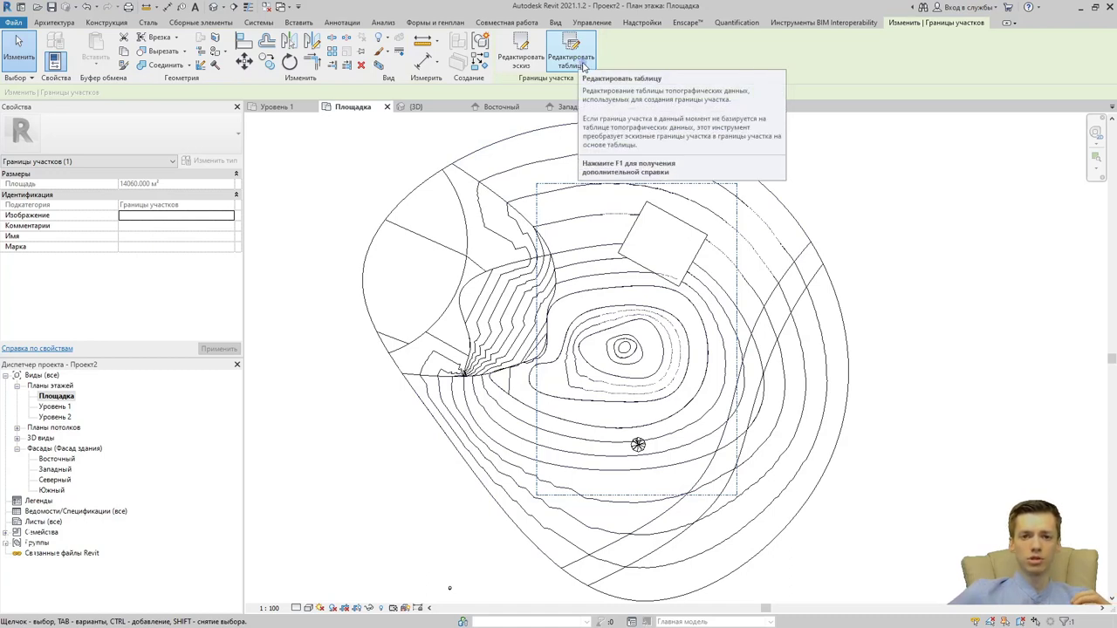
pyautogui.click(584, 66)
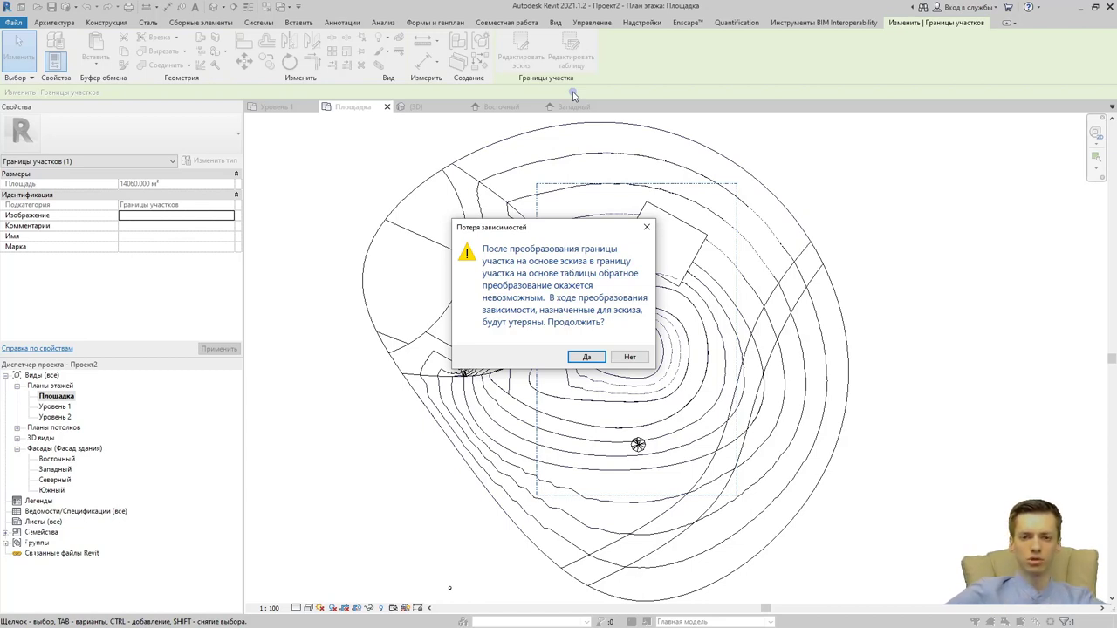
pyautogui.click(587, 357)
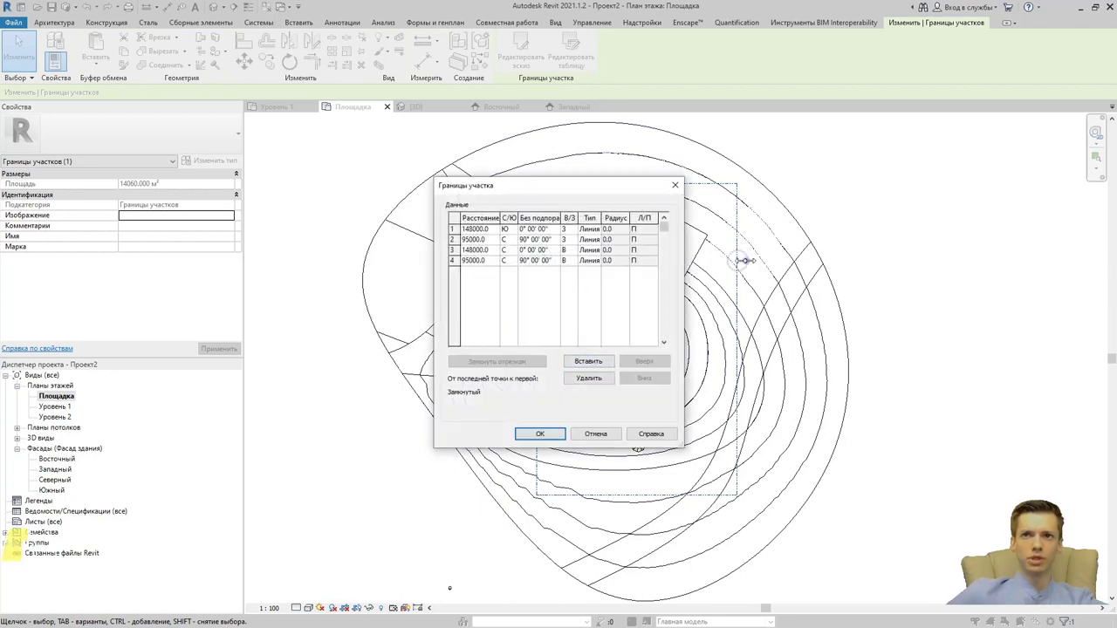
pyautogui.moveTo(687, 260); pyautogui.dragTo(861, 264)
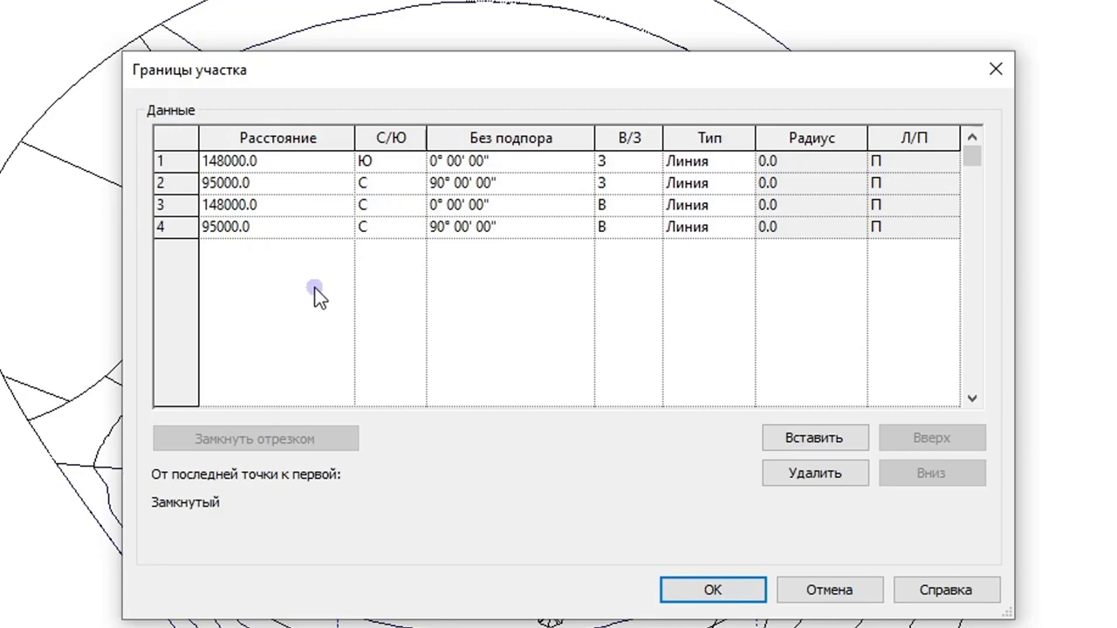
pyautogui.click(817, 590)
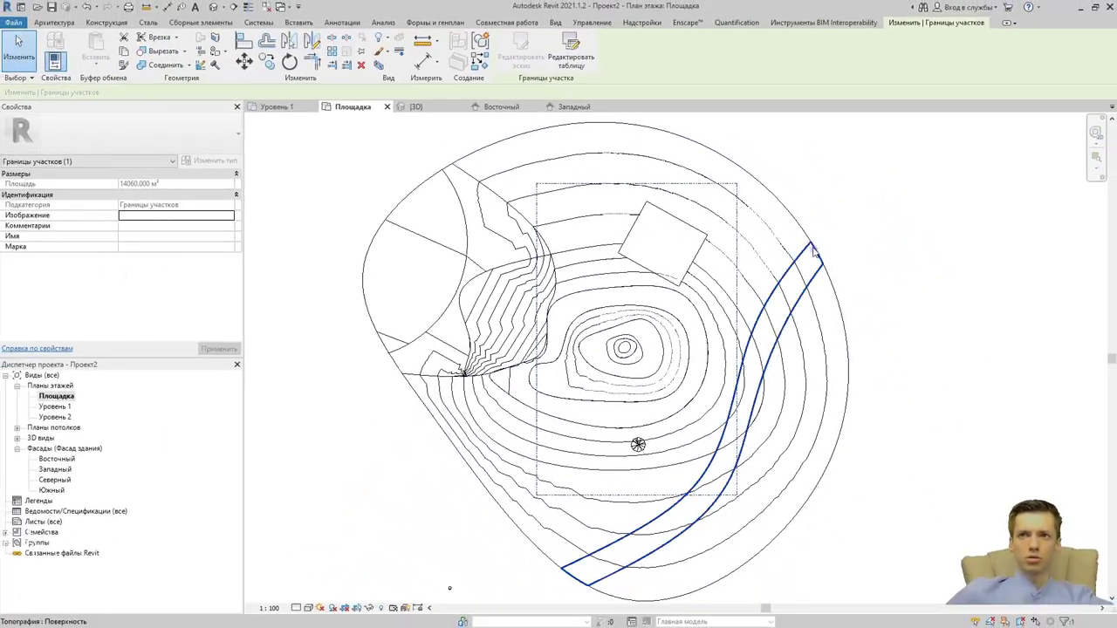
pyautogui.click(823, 260)
pyautogui.click(886, 301)
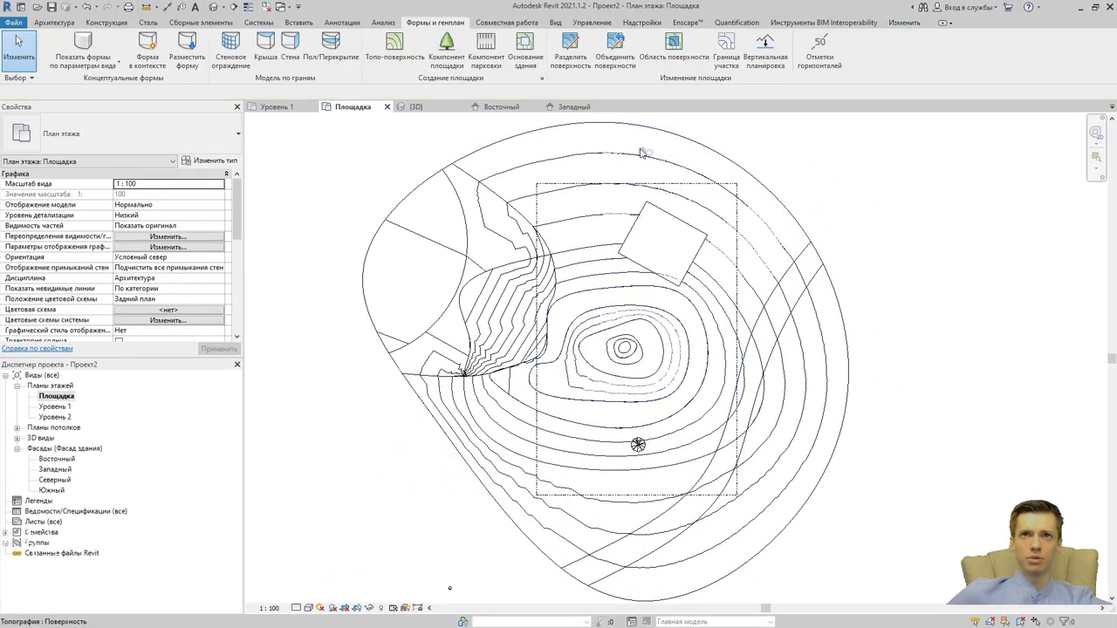
pyautogui.click(542, 77)
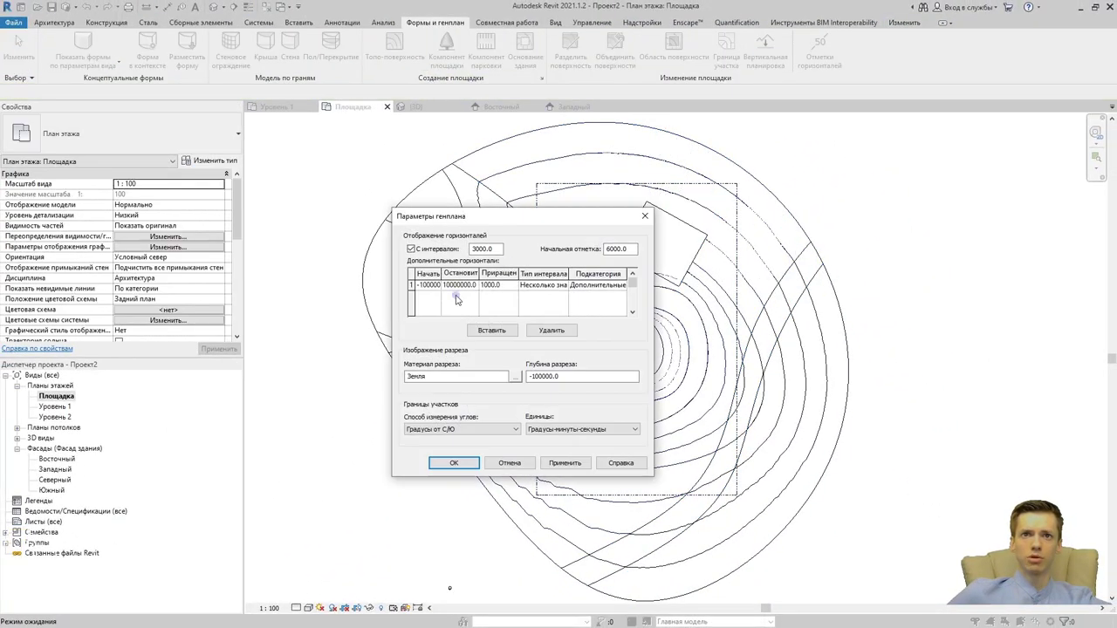
pyautogui.click(493, 332)
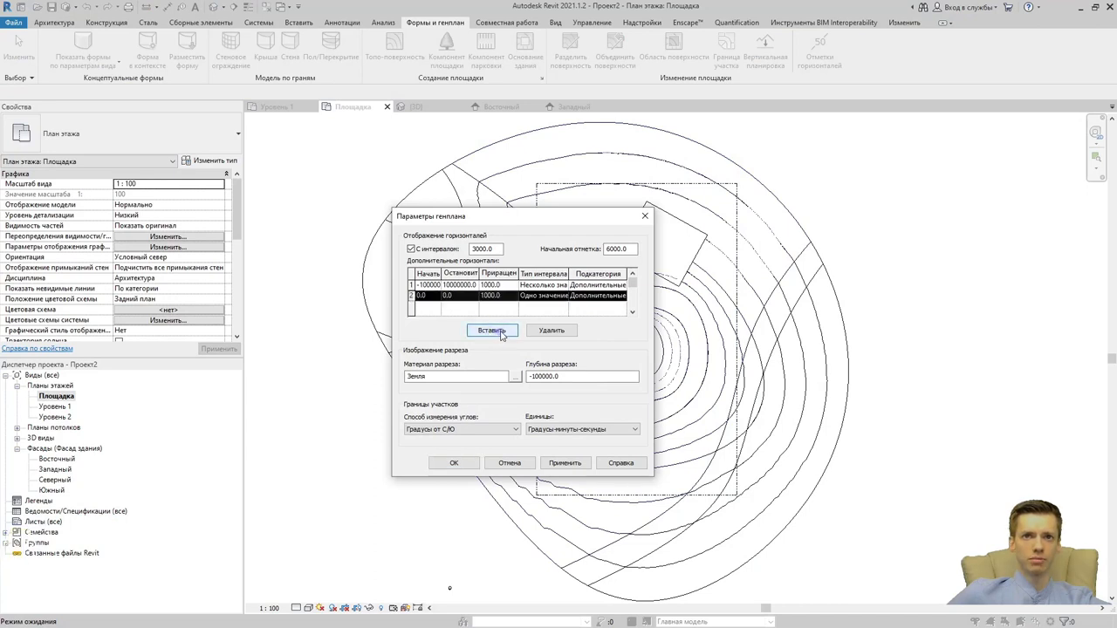
pyautogui.click(491, 328)
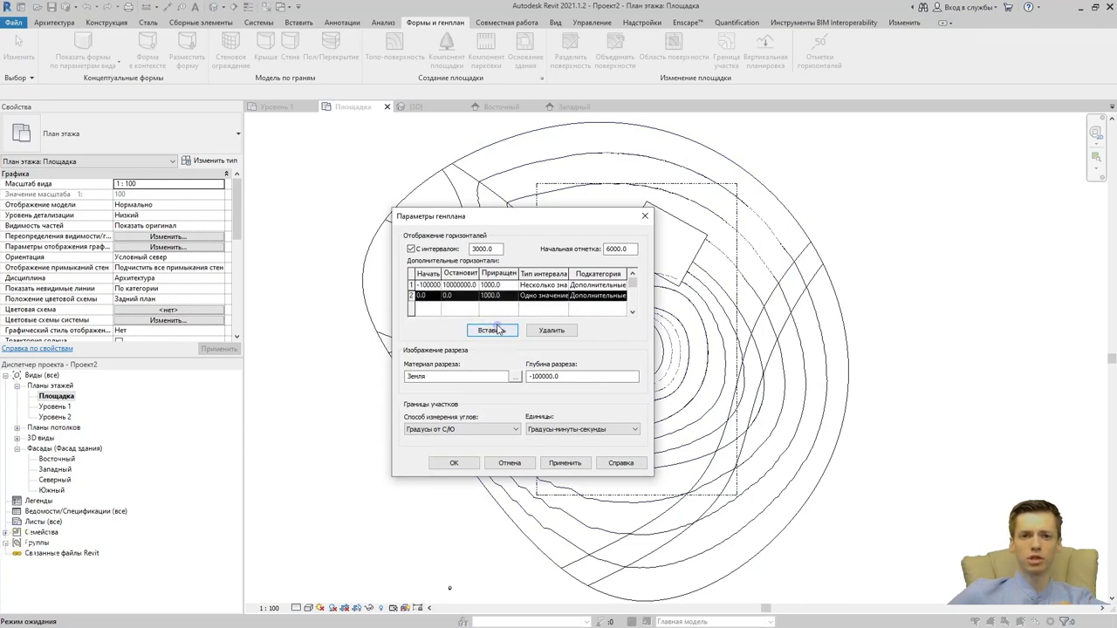
pyautogui.click(550, 330)
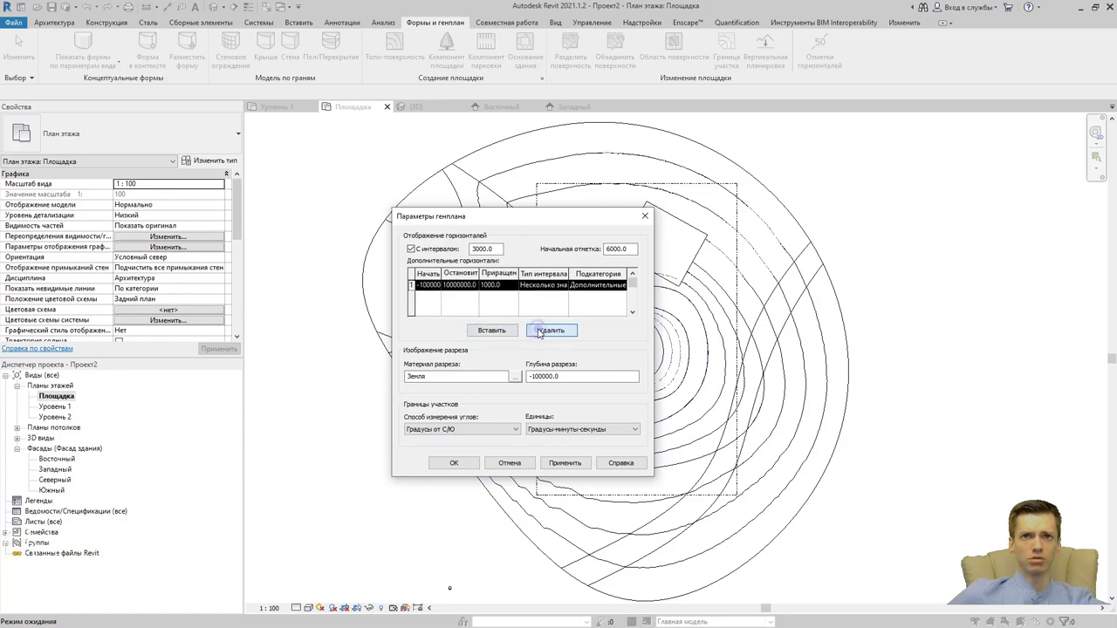
pyautogui.click(645, 216)
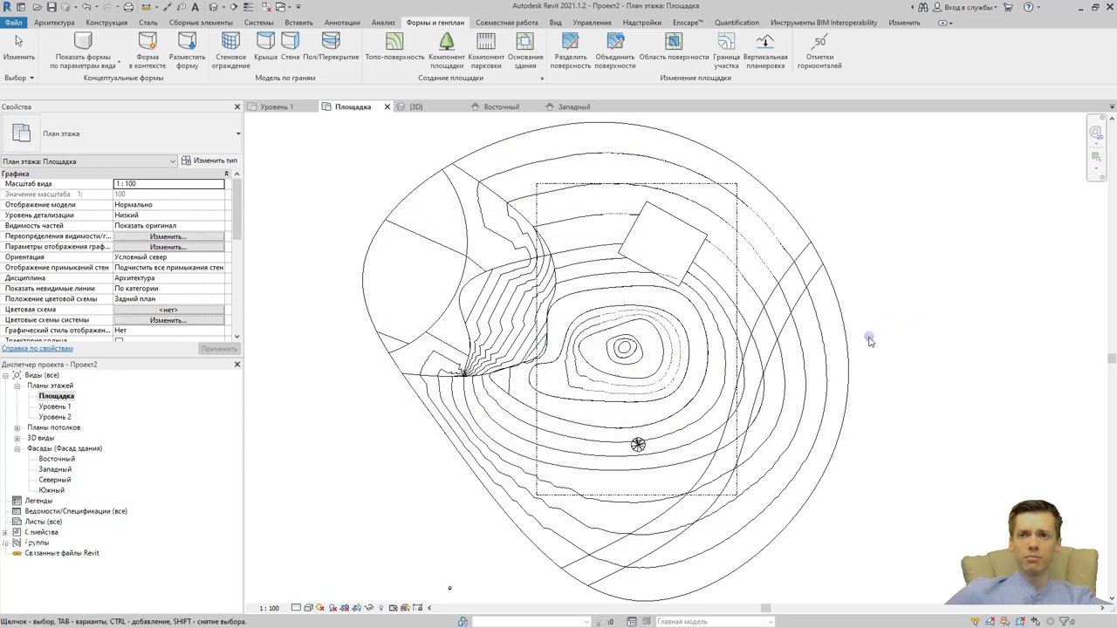
pyautogui.moveTo(869, 340); pyautogui.dragTo(730, 335, button='middle')
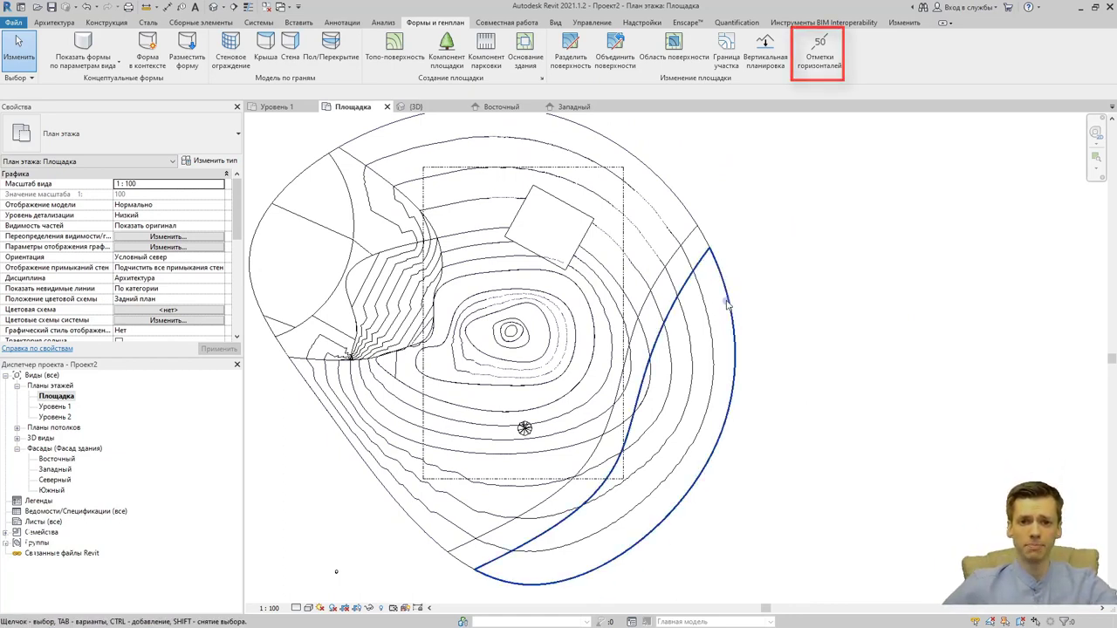
# Draw a contour label line from the hilltop out across the contours.
pyautogui.click(818, 52)
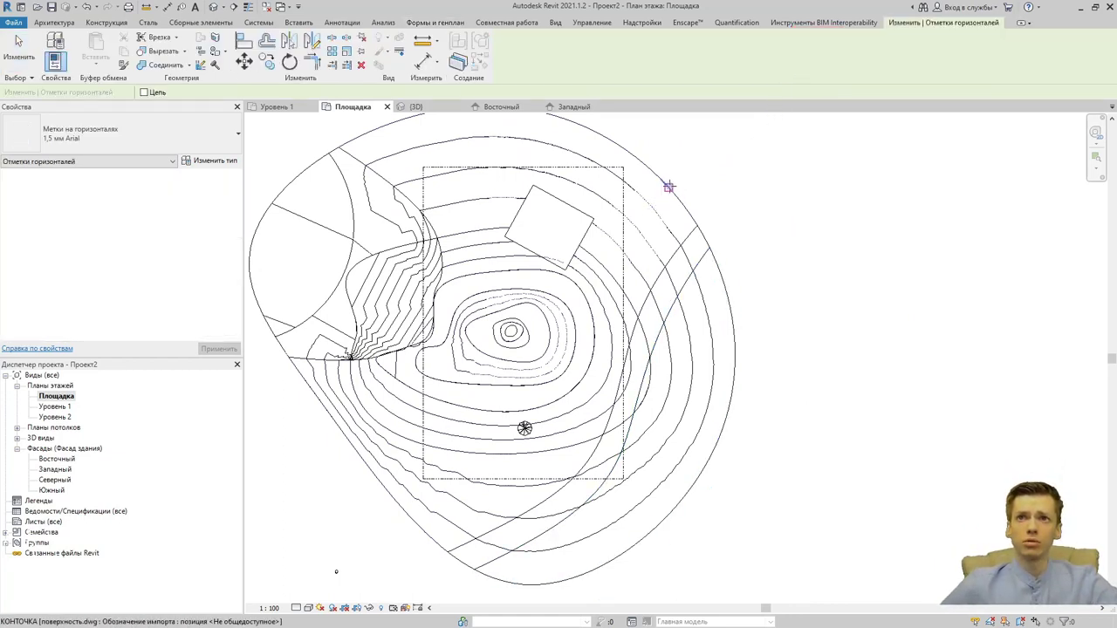
pyautogui.click(516, 324)
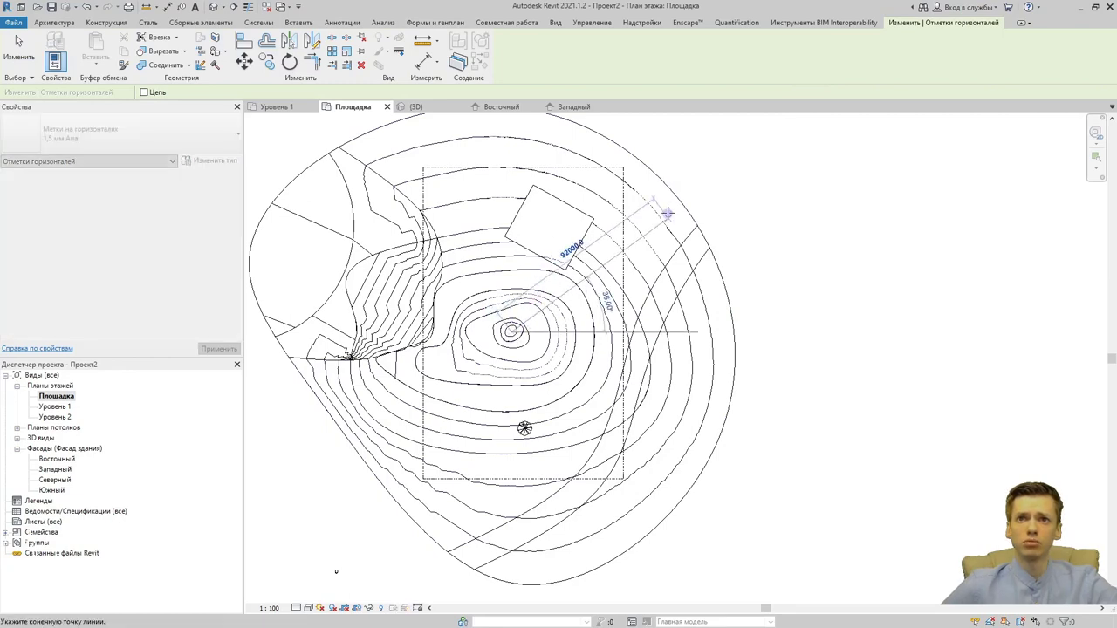
pyautogui.click(711, 156)
pyautogui.scroll(3, 594, 254)
pyautogui.scroll(3, 524, 271)
pyautogui.scroll(3, 520, 277)
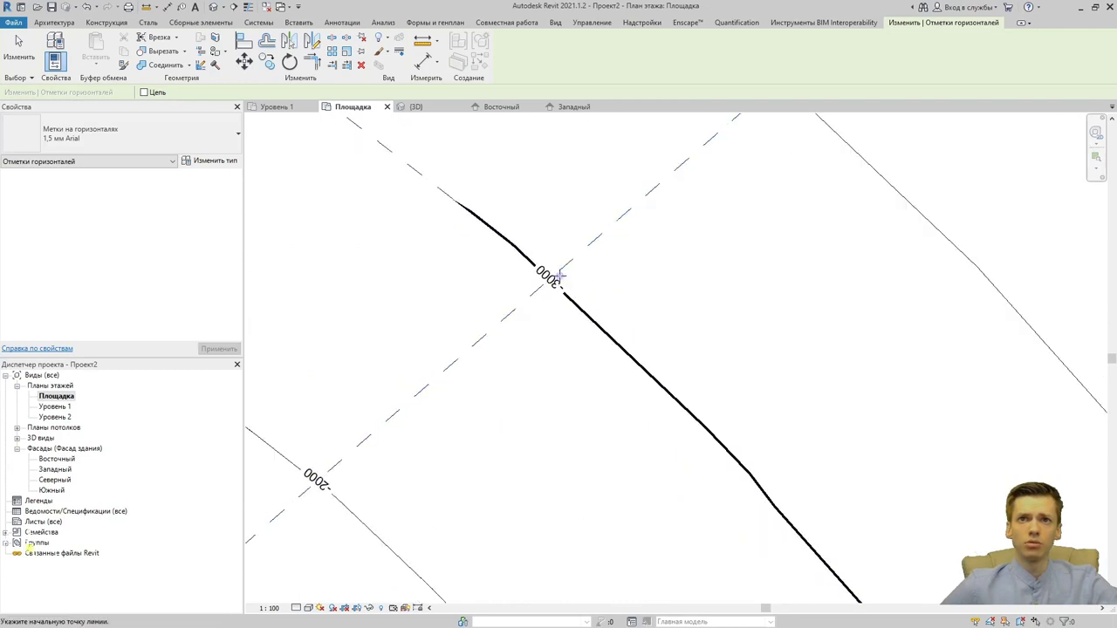
pyautogui.scroll(2, 541, 278)
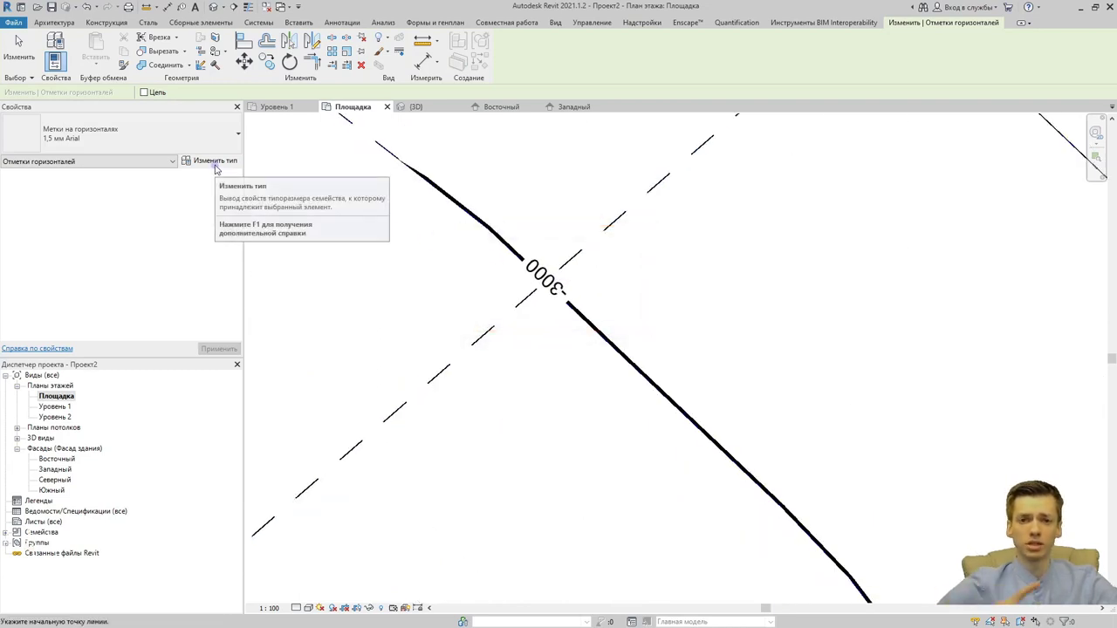
pyautogui.moveTo(209, 161)
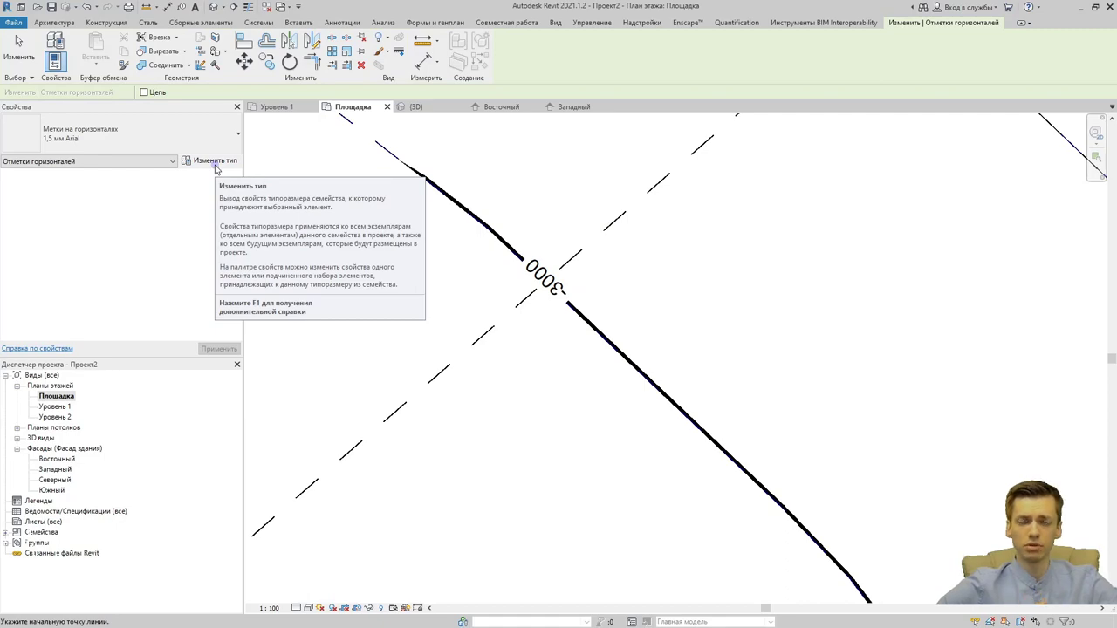
pyautogui.scroll(-5, 593, 288)
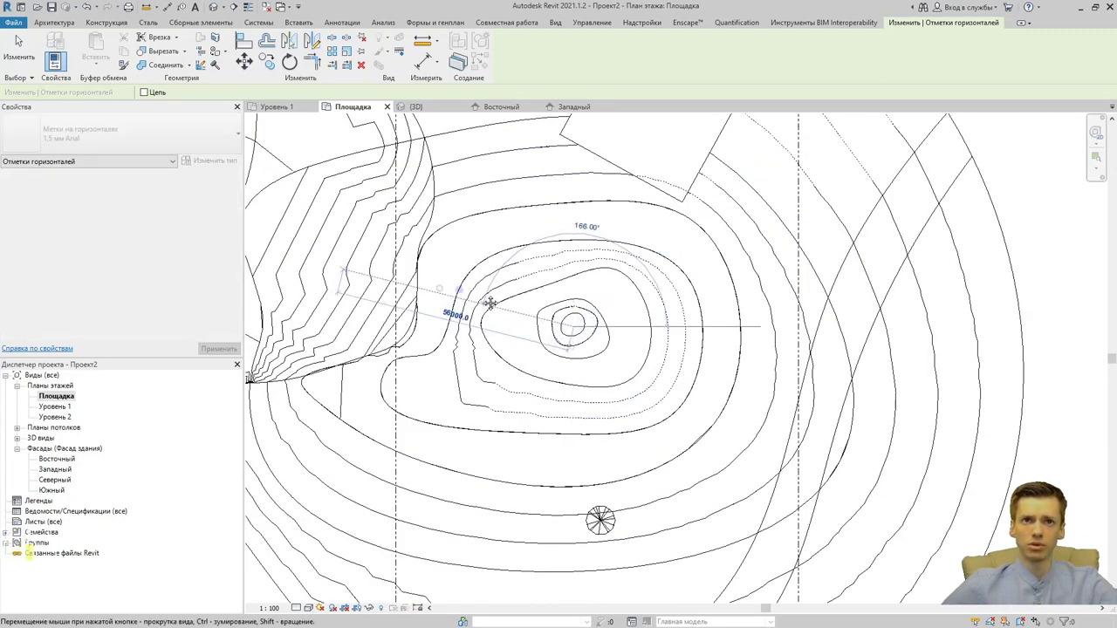
# Add a second contour label line across the western slope.
pyautogui.moveTo(492, 305); pyautogui.dragTo(747, 350, button='middle')
pyautogui.click(287, 193)
pyautogui.scroll(3, 661, 344)
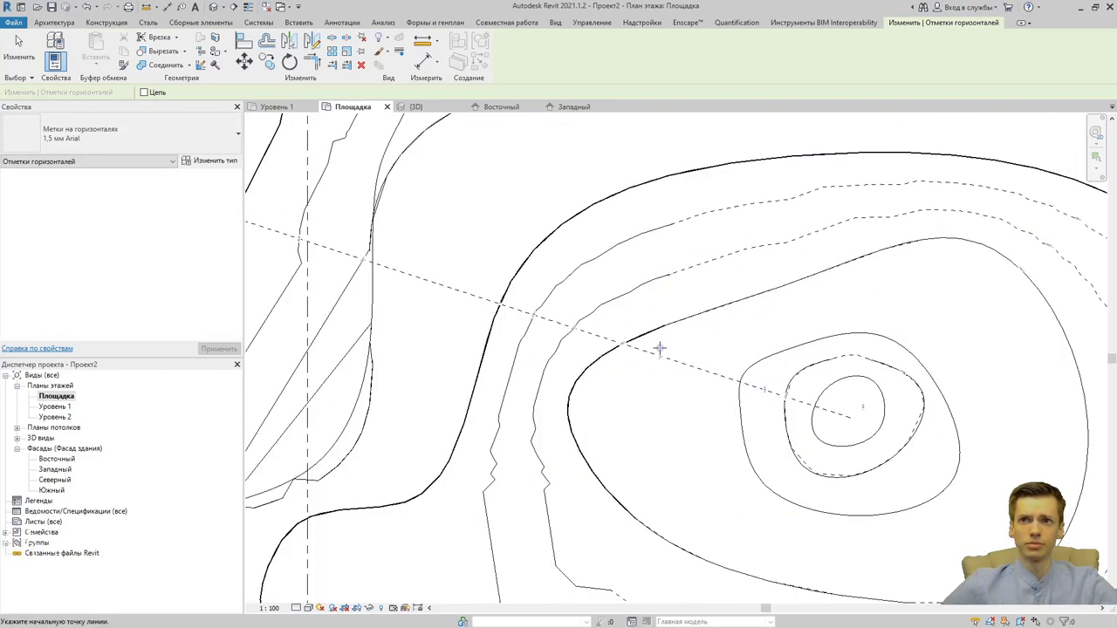
pyautogui.scroll(3, 672, 349)
pyautogui.scroll(2, 698, 357)
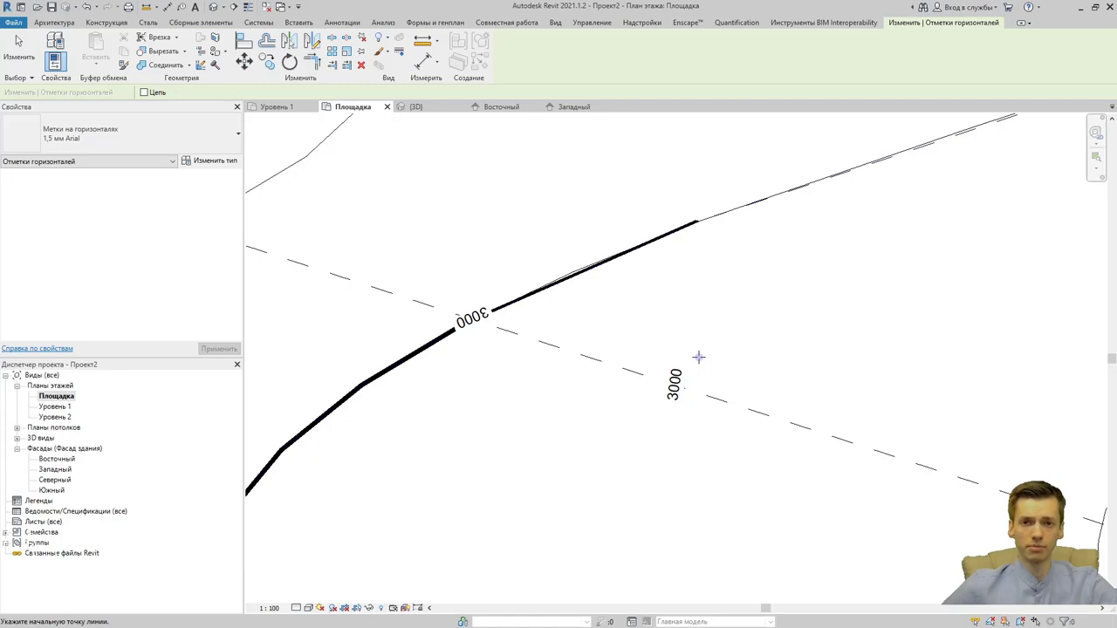
pyautogui.click(213, 7)
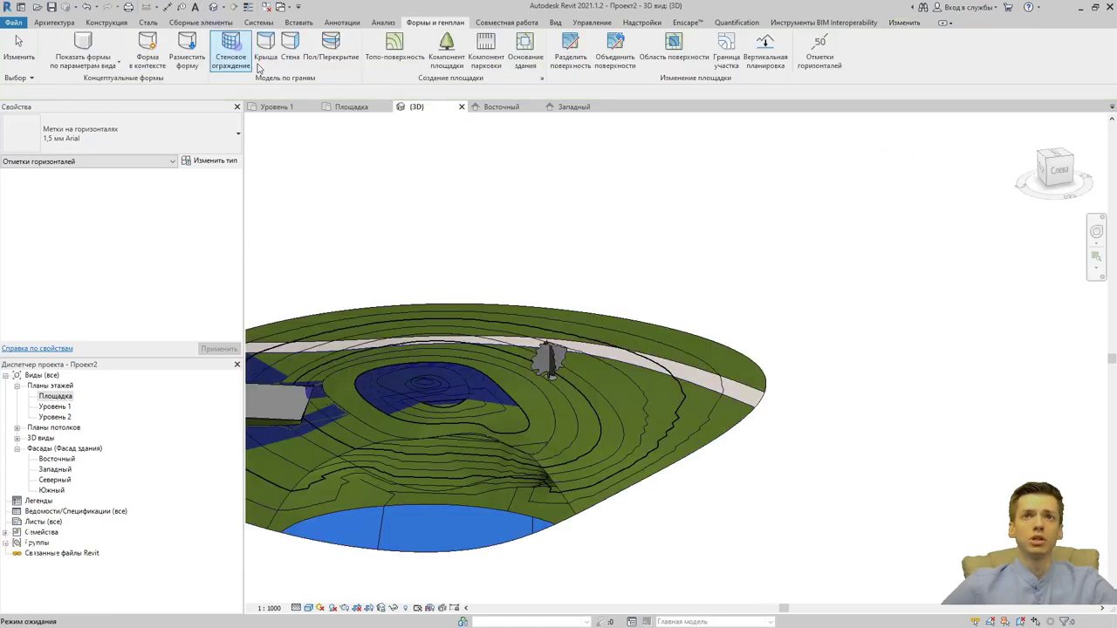
pyautogui.scroll(3, 472, 433)
pyautogui.scroll(2, 681, 368)
pyautogui.scroll(-1, 681, 372)
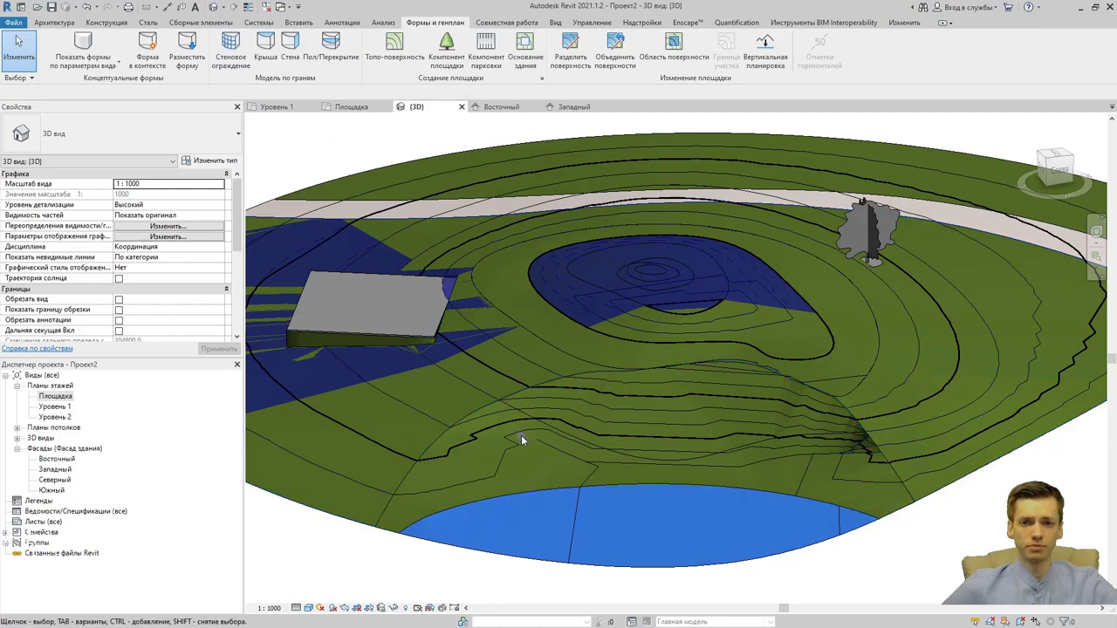
pyautogui.click(653, 277)
pyautogui.scroll(-1, 651, 313)
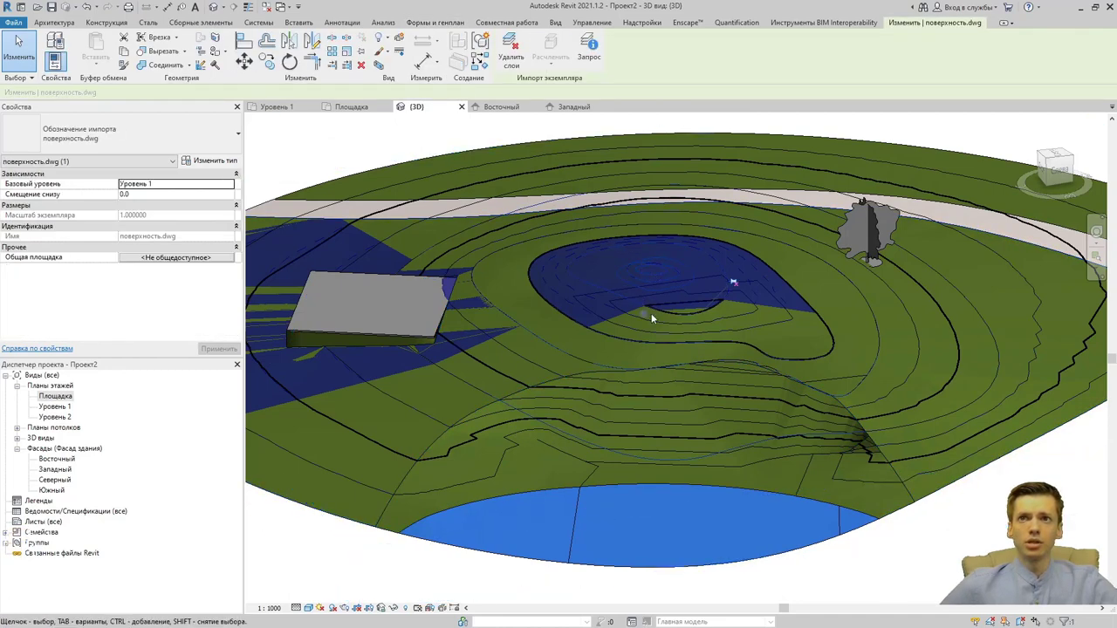
pyautogui.scroll(-1, 648, 315)
pyautogui.scroll(-1, 640, 316)
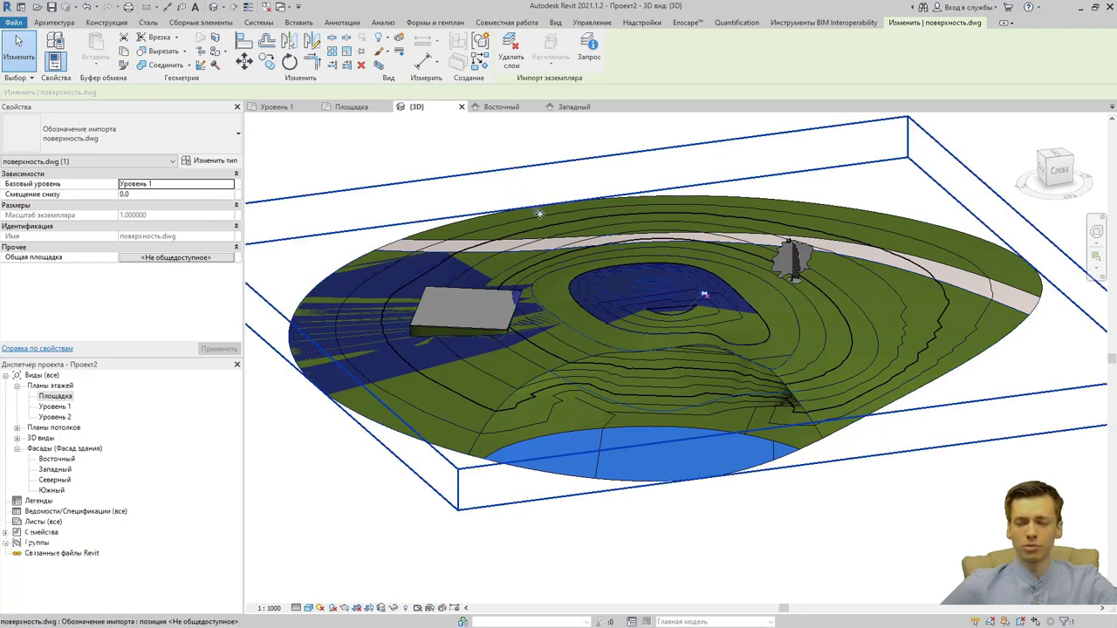
pyautogui.press('Escape')
pyautogui.click(688, 302)
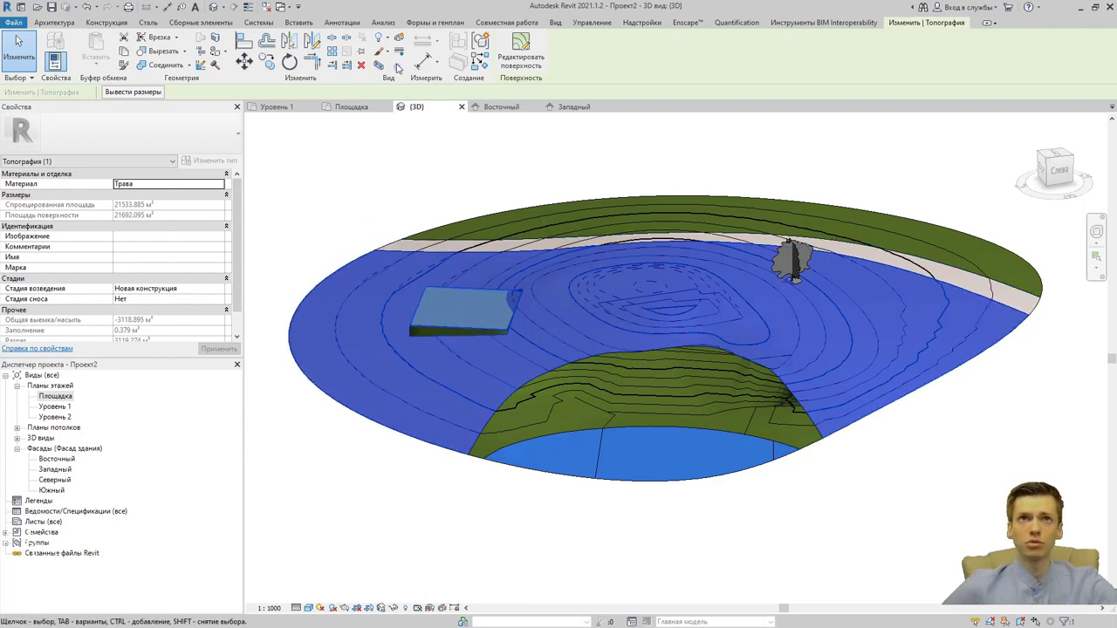
pyautogui.click(388, 44)
pyautogui.press('Escape')
pyautogui.press('Escape')
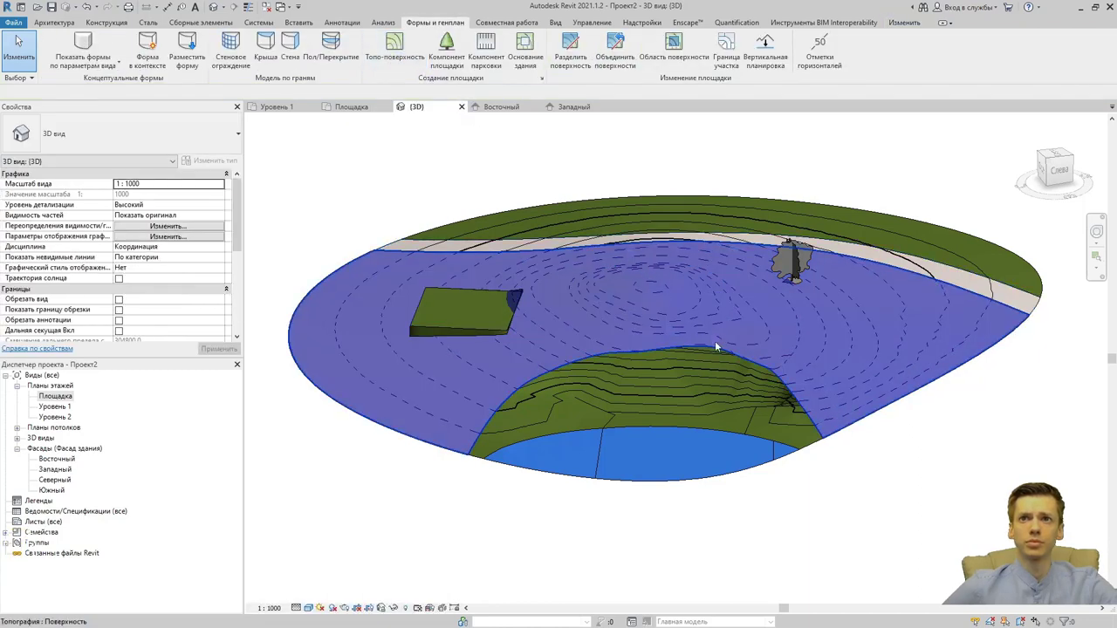
pyautogui.moveTo(725, 390)
pyautogui.keyDown('shift'); pyautogui.mouseDown(button='middle')
pyautogui.moveTo(678, 407)
pyautogui.moveTo(685, 513)
pyautogui.mouseUp(button='middle'); pyautogui.keyUp('shift')
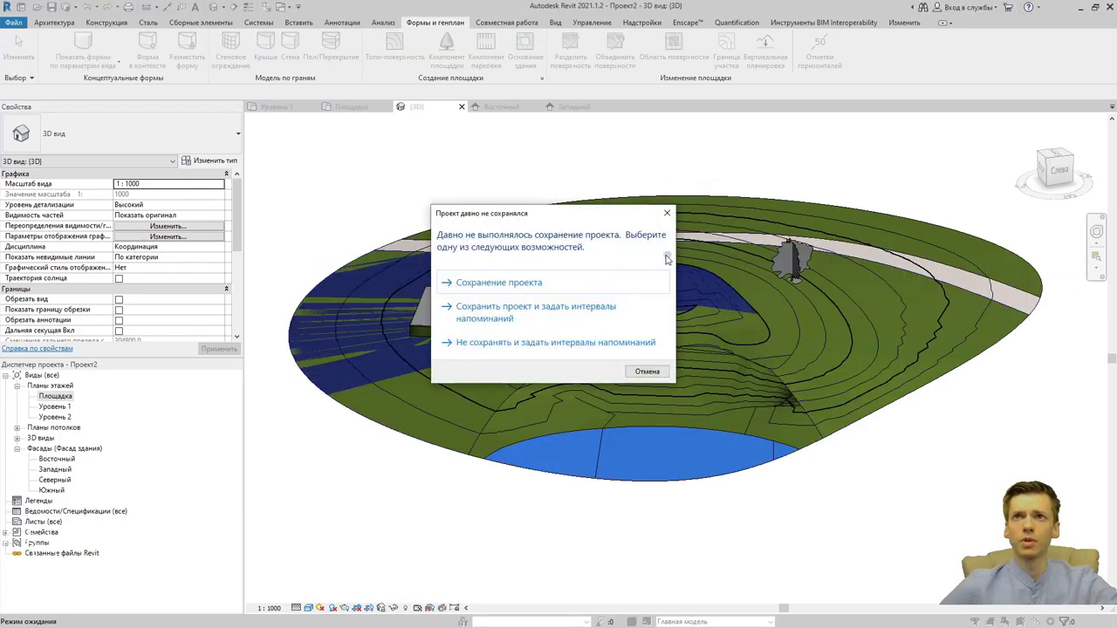
pyautogui.click(666, 215)
pyautogui.click(663, 237)
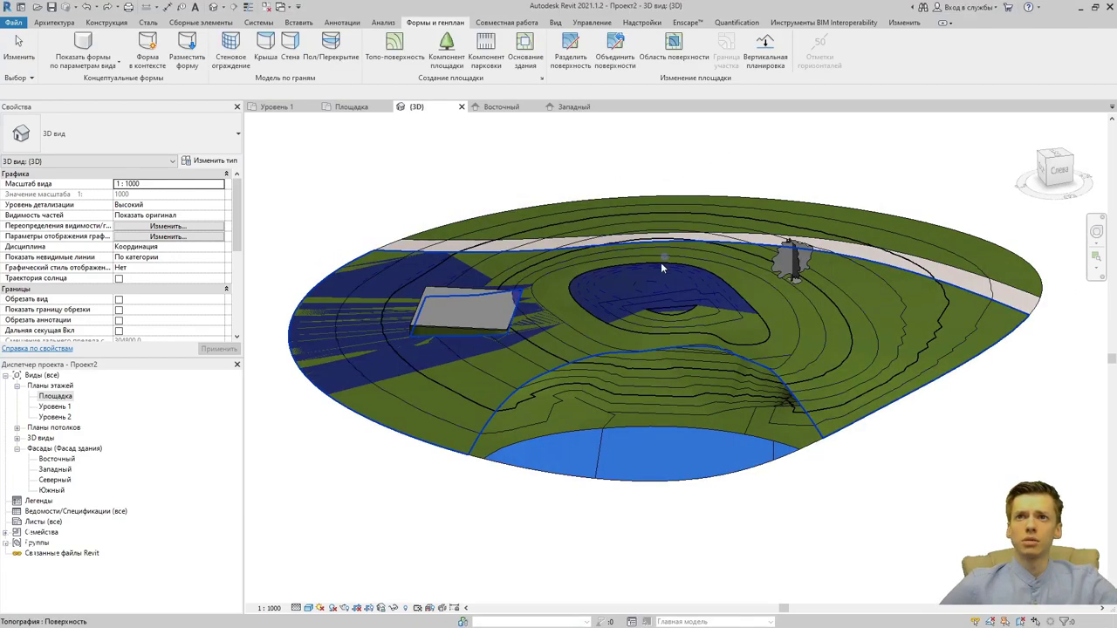
pyautogui.click(647, 281)
pyautogui.press('Escape')
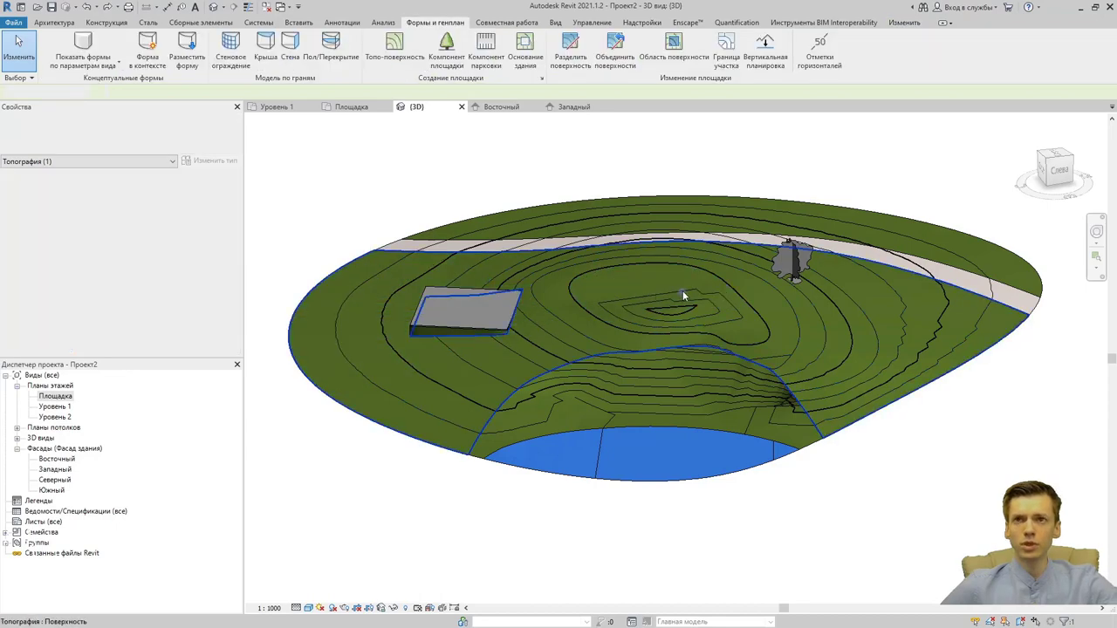
pyautogui.keyDown('shift'); pyautogui.moveTo(618, 322); pyautogui.dragTo(649, 314, button='middle'); pyautogui.keyUp('shift')
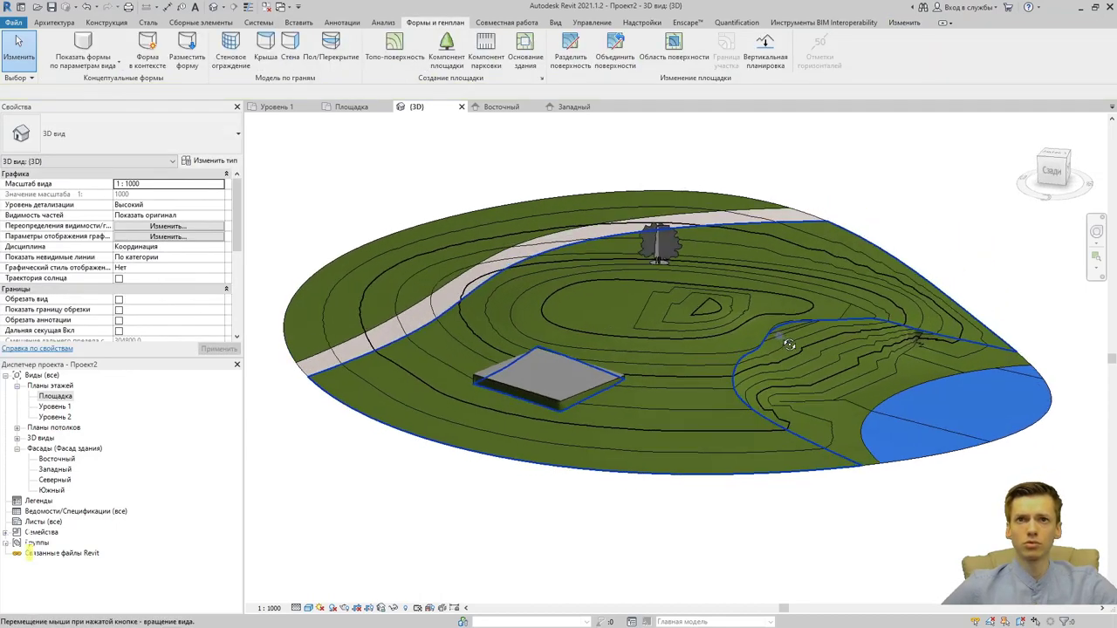
pyautogui.scroll(3, 650, 314)
pyautogui.scroll(2, 641, 316)
pyautogui.scroll(-1, 642, 316)
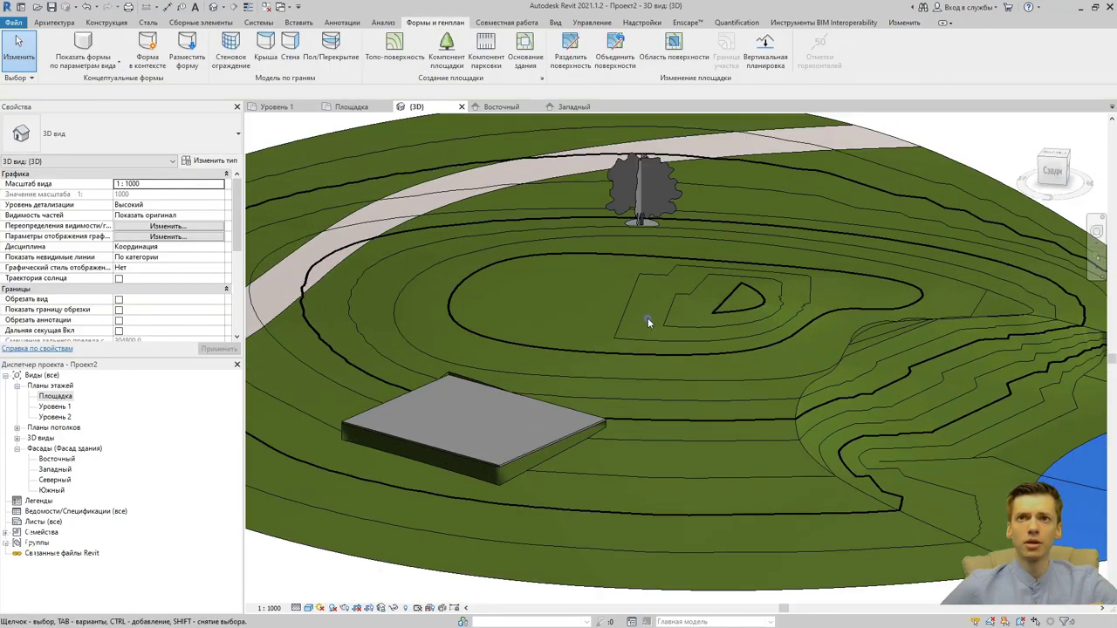
pyautogui.scroll(-2, 648, 318)
pyautogui.scroll(-1, 651, 358)
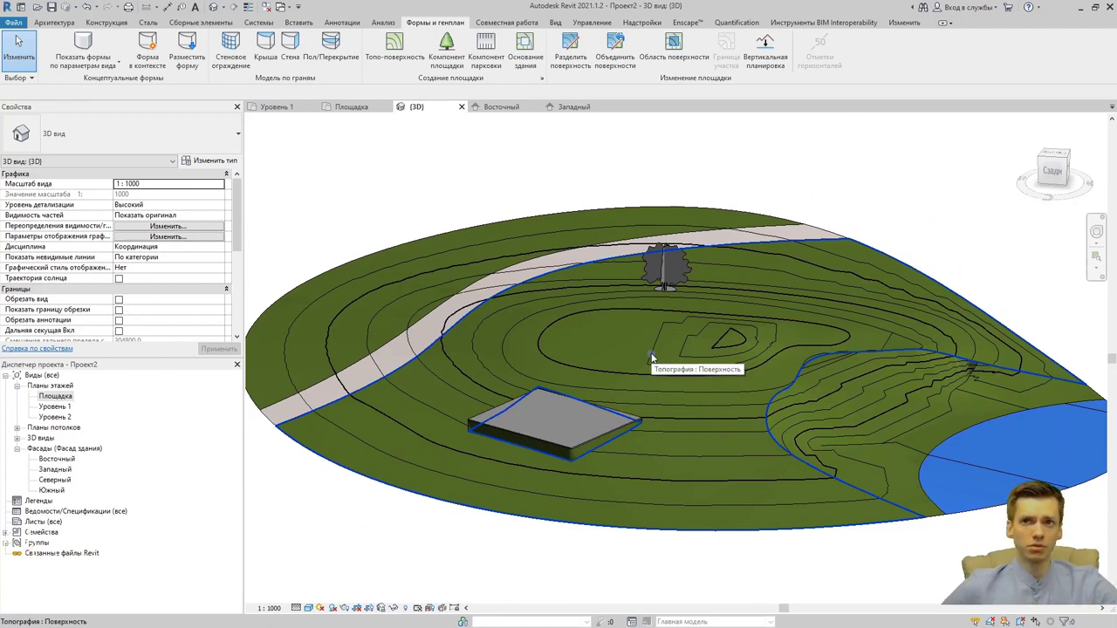
pyautogui.scroll(-2, 146, 301)
pyautogui.scroll(-3, 146, 301)
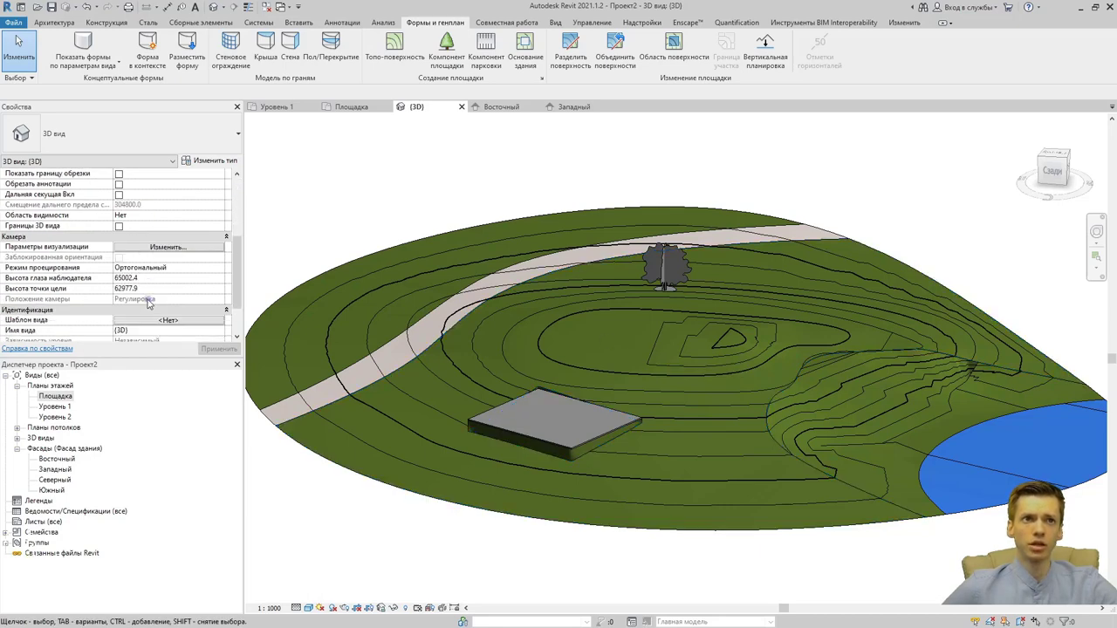
pyautogui.scroll(-3, 146, 302)
pyautogui.scroll(2, 140, 292)
pyautogui.scroll(1, 127, 279)
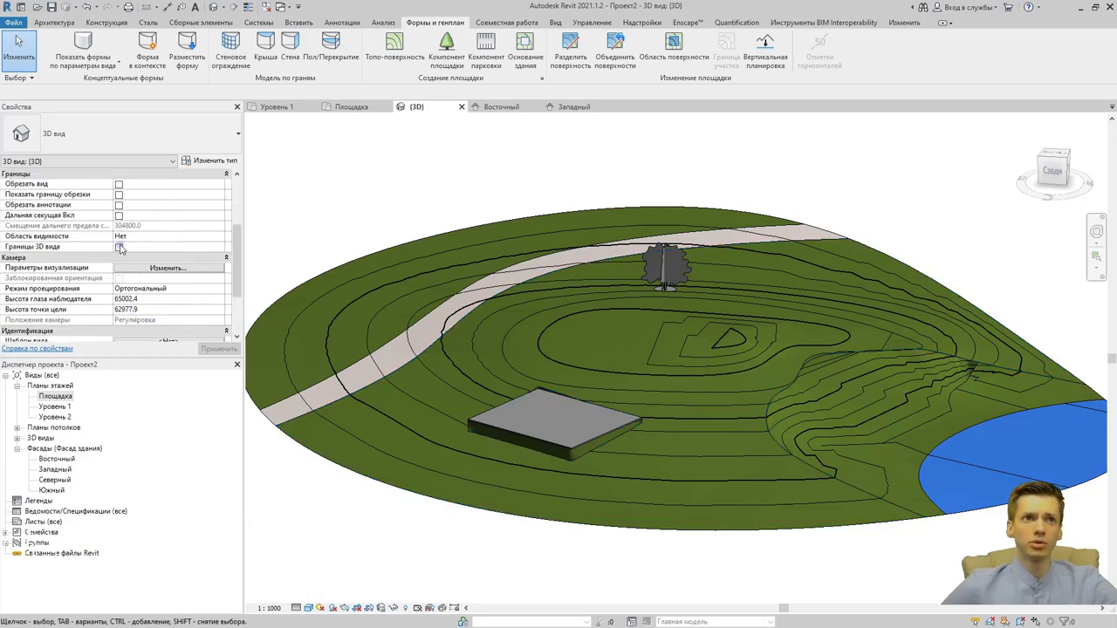
# Turn on the section box and pull its left face inward to cut away the terrain's left part.
pyautogui.click(118, 247)
pyautogui.moveTo(261, 301); pyautogui.dragTo(392, 301, button='middle')
pyautogui.click(393, 301)
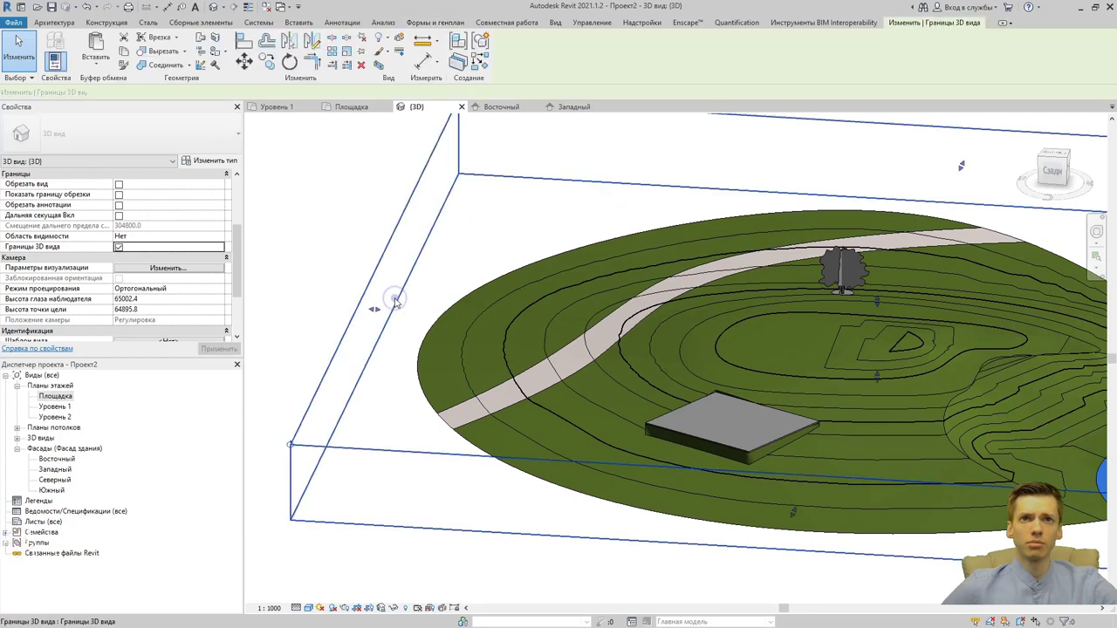
pyautogui.moveTo(374, 309); pyautogui.dragTo(670, 319)
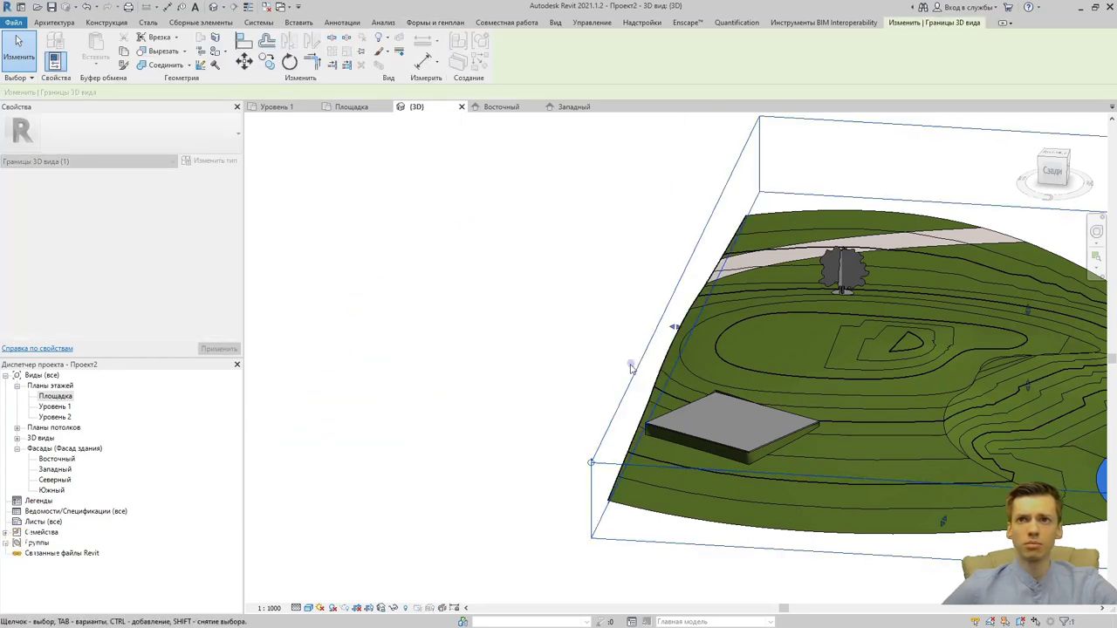
pyautogui.moveTo(707, 417)
pyautogui.keyDown('shift'); pyautogui.mouseDown(button='middle')
pyautogui.moveTo(1056, 452)
pyautogui.moveTo(852, 494)
pyautogui.moveTo(850, 414)
pyautogui.moveTo(792, 491)
pyautogui.moveTo(982, 479)
pyautogui.moveTo(722, 449)
pyautogui.moveTo(810, 451)
pyautogui.moveTo(526, 459)
pyautogui.moveTo(769, 405)
pyautogui.moveTo(452, 515)
pyautogui.mouseUp(button='middle'); pyautogui.keyUp('shift')
pyautogui.scroll(2, 723, 451)
pyautogui.scroll(3, 452, 515)
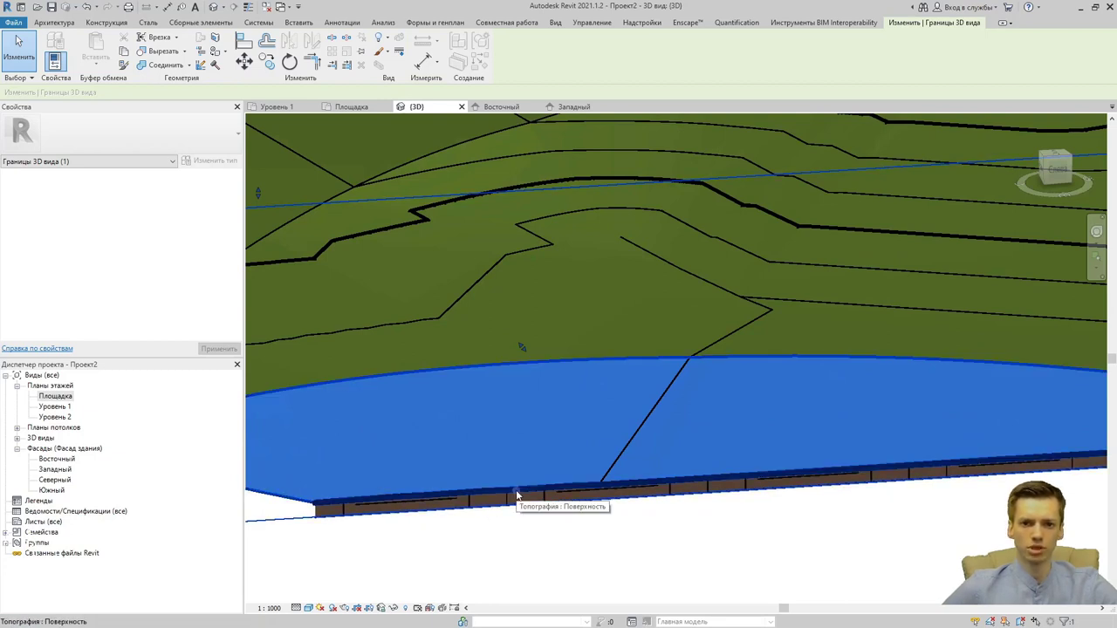
pyautogui.press('Escape')
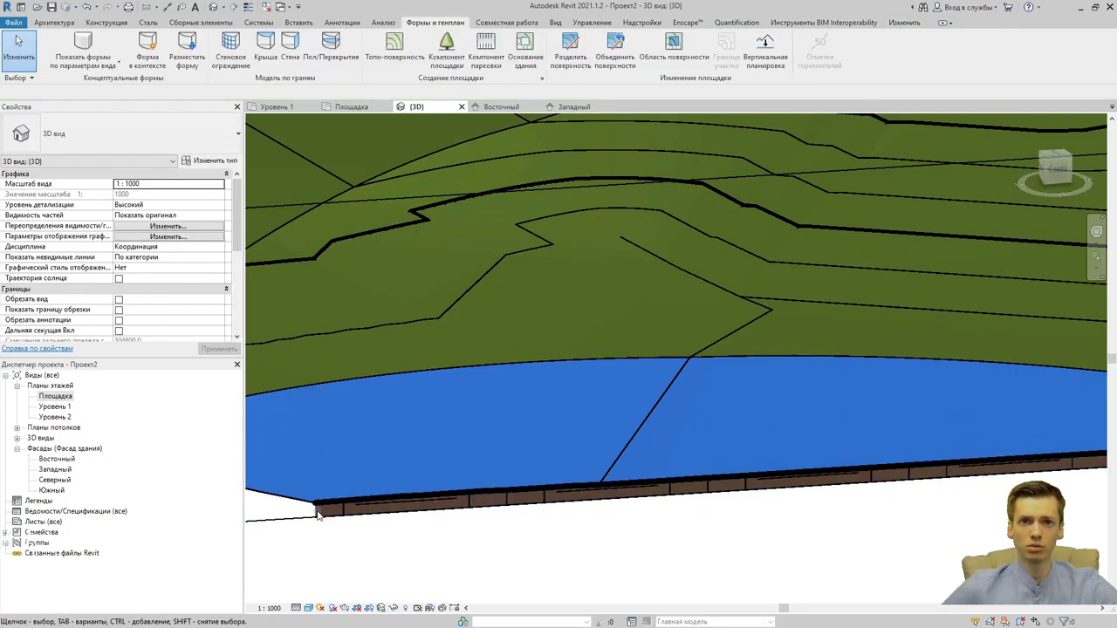
pyautogui.scroll(-2, 357, 507)
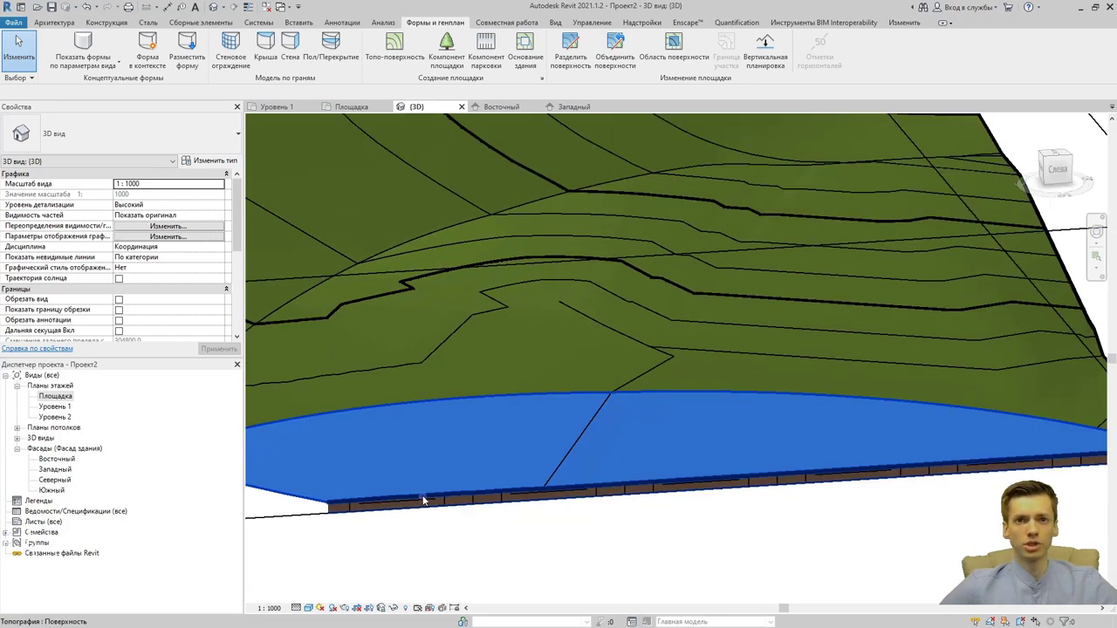
# Review Site Settings, keeping Земля as section material at -100000 depth, then close them.
pyautogui.click(425, 498)
pyautogui.scroll(-2, 441, 495)
pyautogui.scroll(-1, 441, 495)
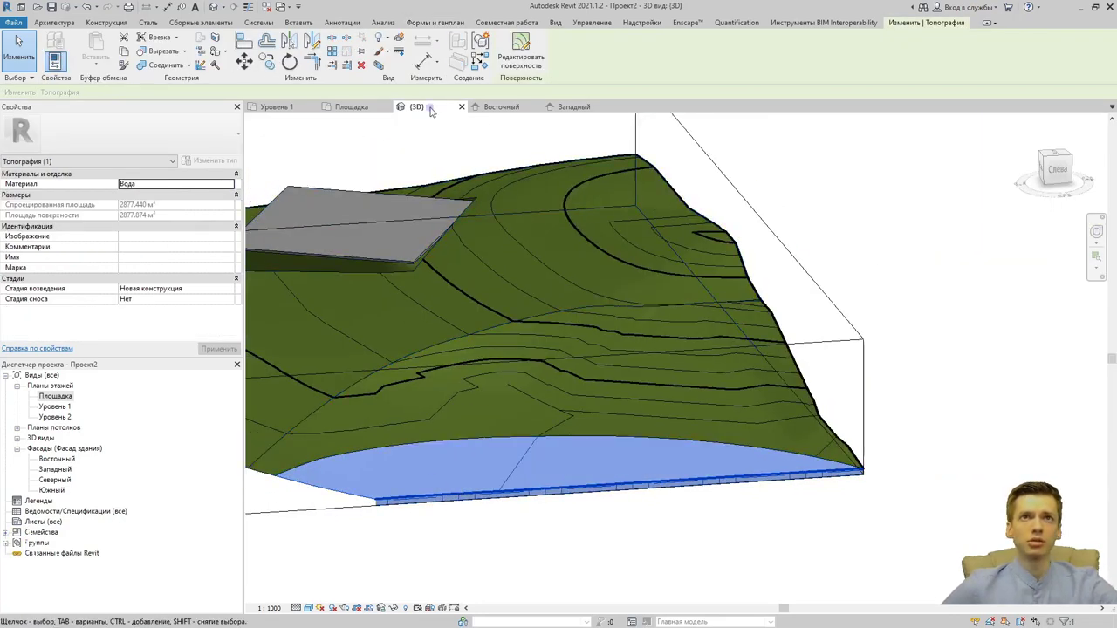
pyautogui.click(431, 24)
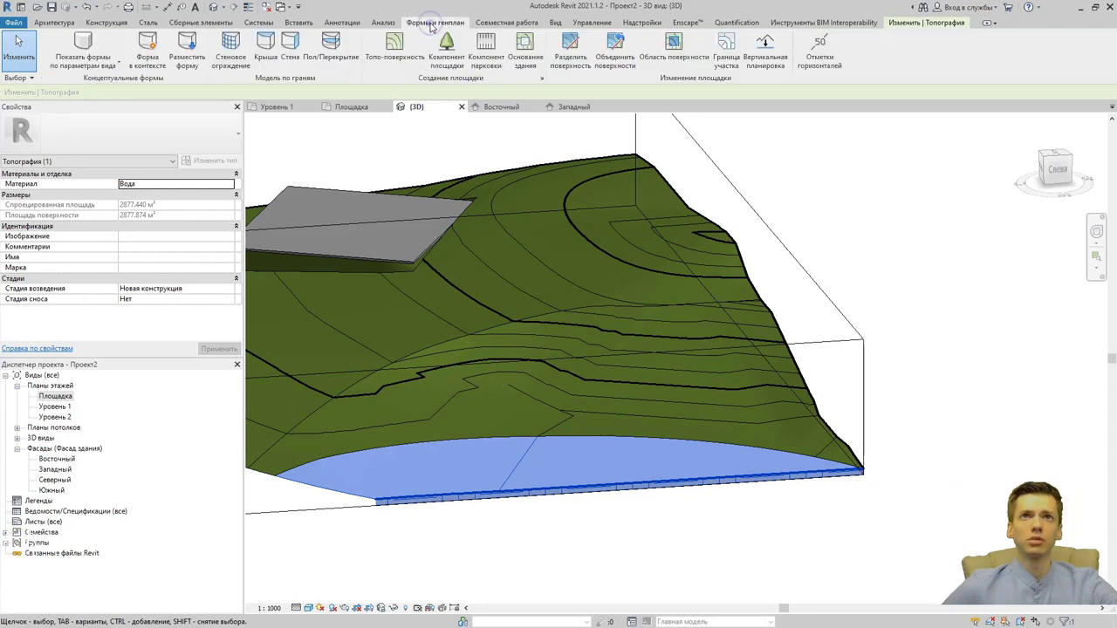
pyautogui.click(541, 77)
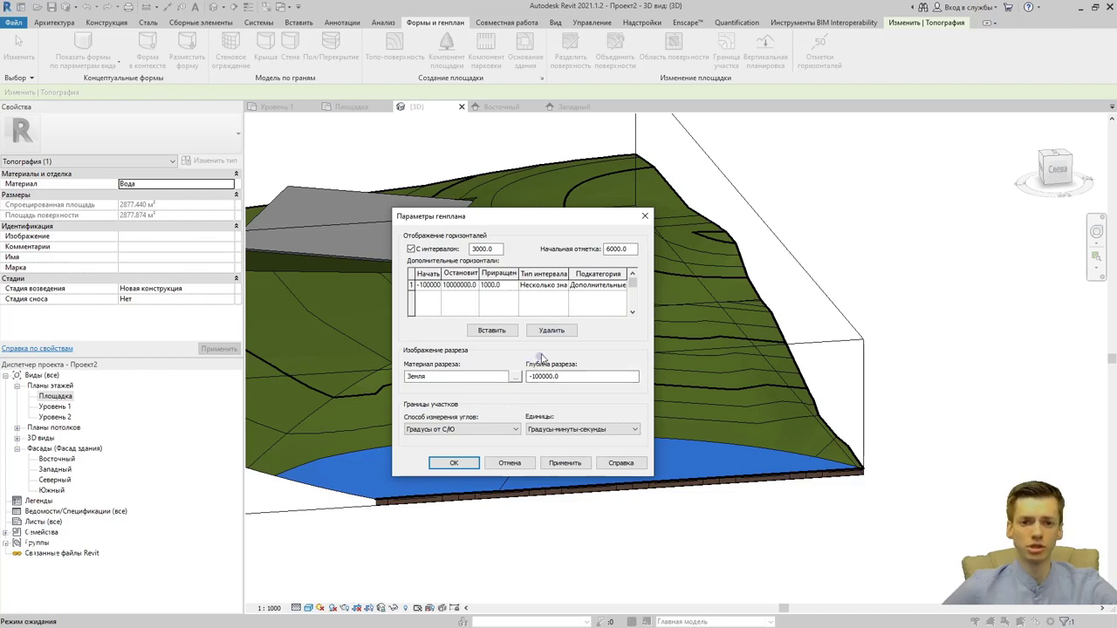
pyautogui.click(645, 215)
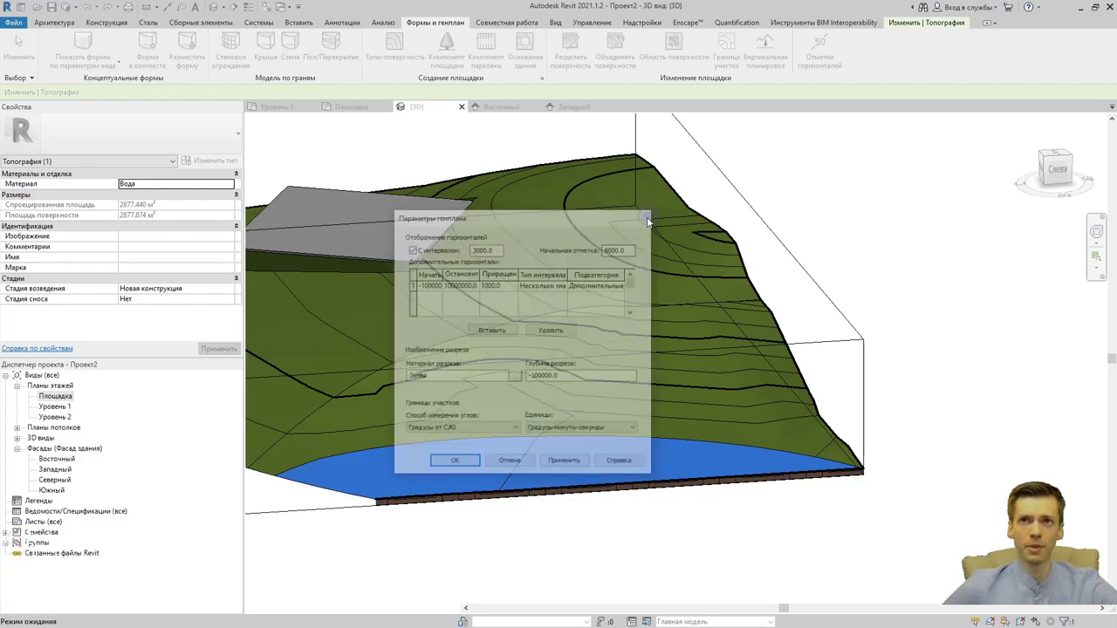
pyautogui.click(864, 220)
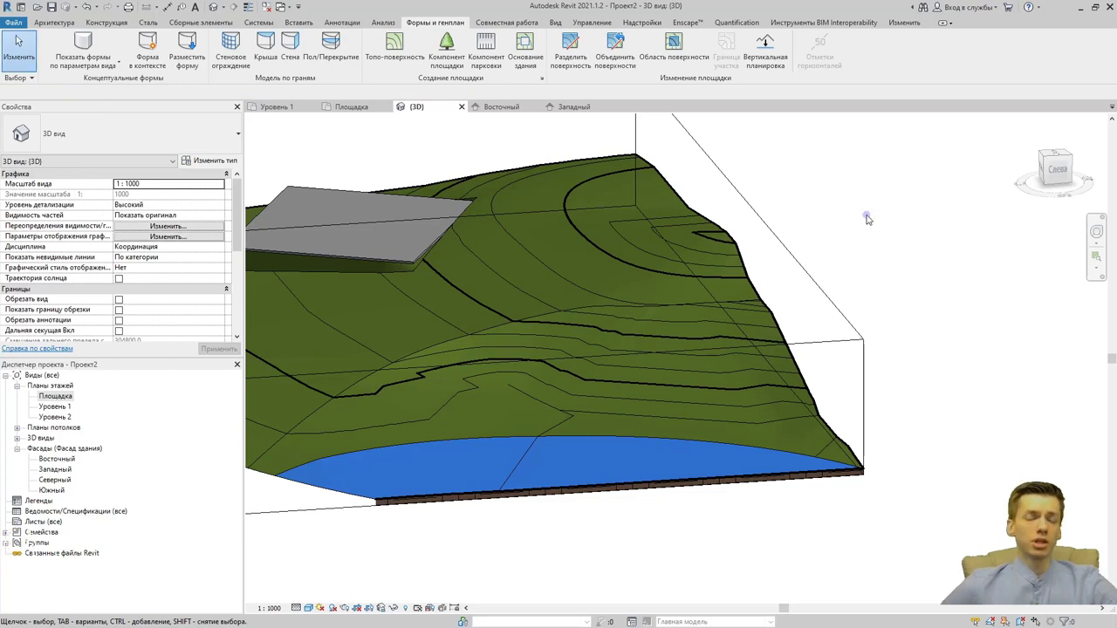